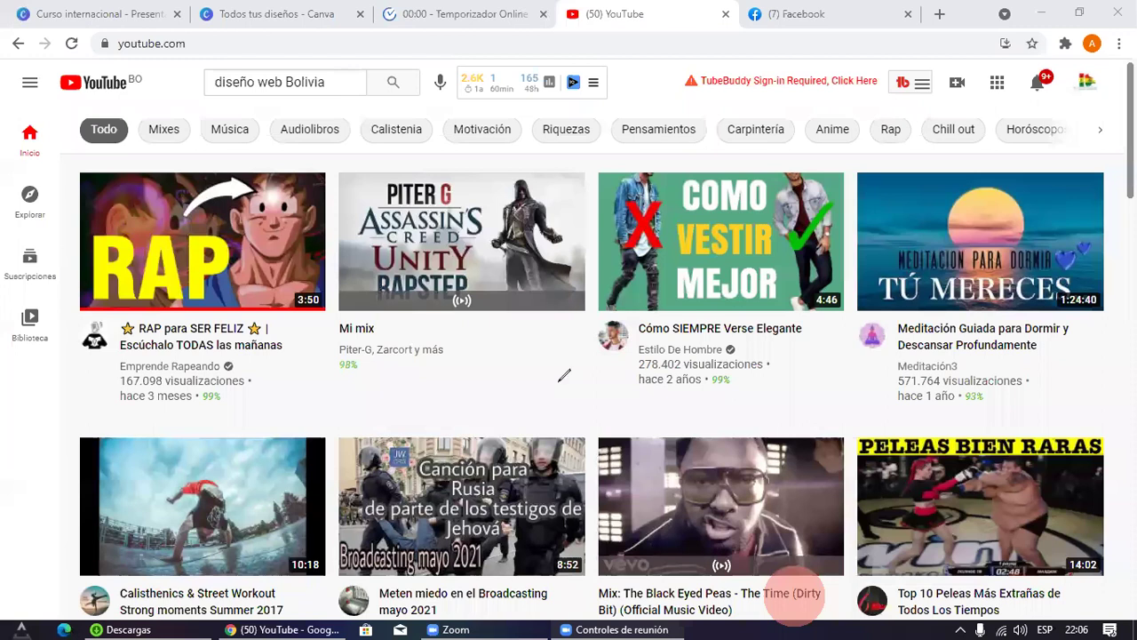
Use Cambiar de cuenta to switch from the association's channel to the personal, subscriber-less channel.
{"action": "left_click_drag", "start_coordinate": [1068, 104], "coordinate": [1014, 194]}
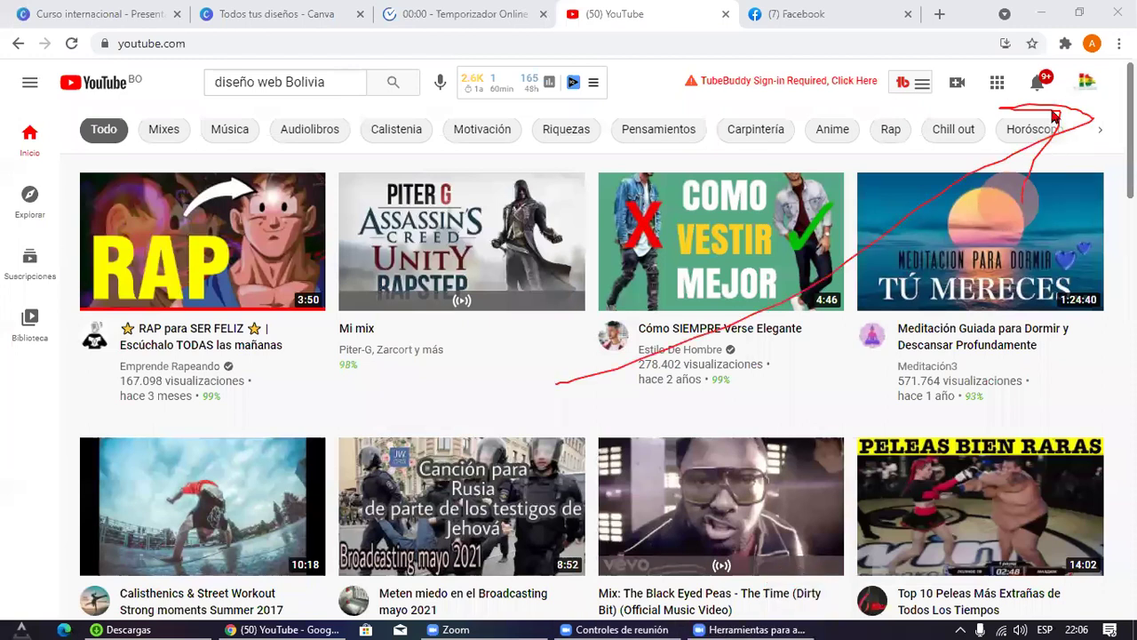
{"action": "left_click", "coordinate": [1083, 81]}
{"action": "left_click_drag", "start_coordinate": [1078, 55], "coordinate": [1058, 69]}
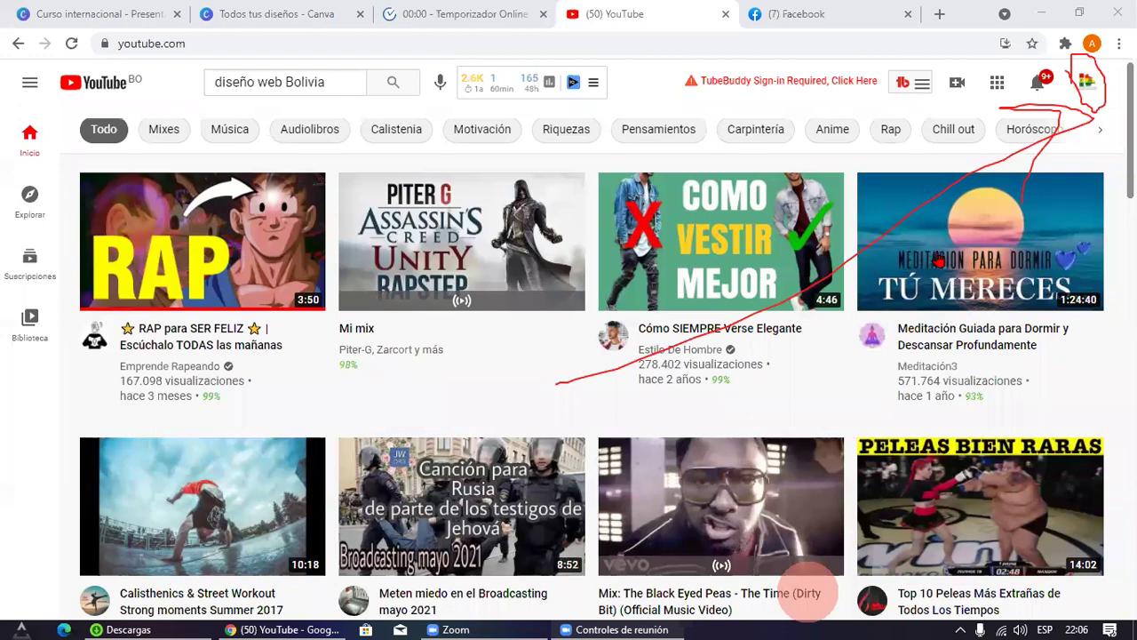
{"action": "left_click", "coordinate": [1084, 81]}
{"action": "left_click", "coordinate": [911, 260]}
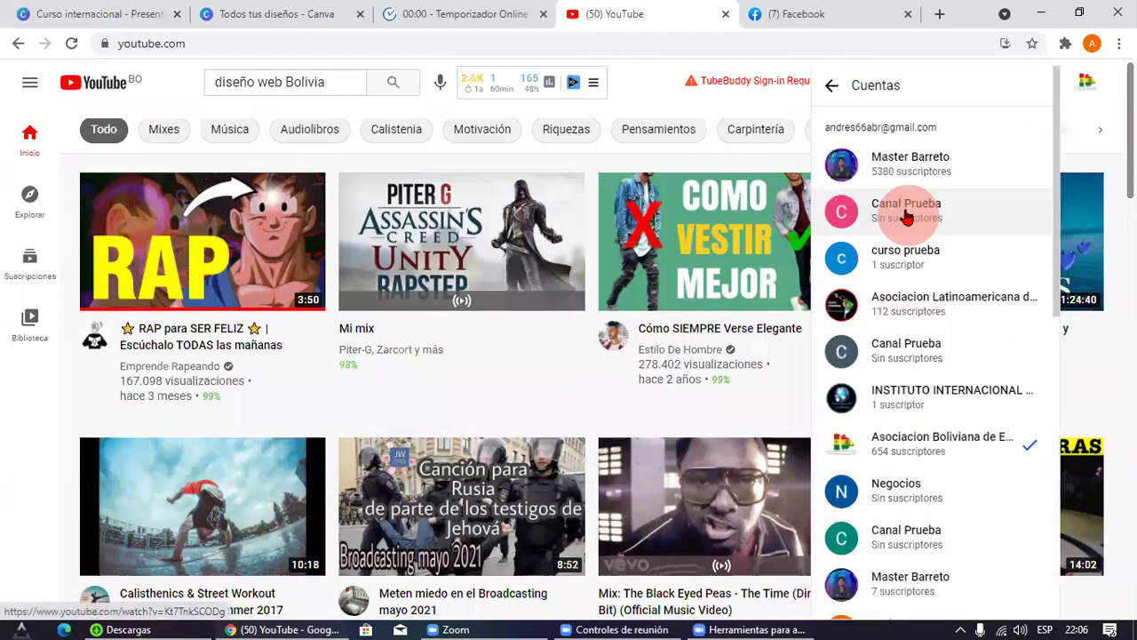
{"action": "scroll", "coordinate": [924, 231], "scroll_direction": "down", "scroll_amount": 3}
{"action": "scroll", "coordinate": [933, 236], "scroll_direction": "down", "scroll_amount": 2}
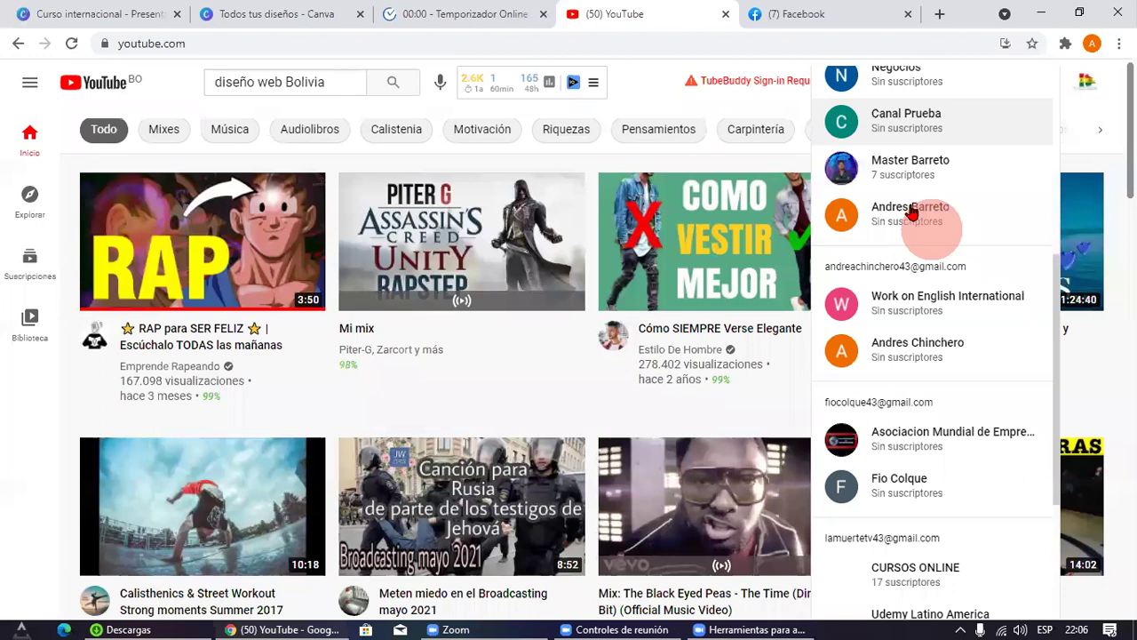
{"action": "left_click", "coordinate": [915, 216]}
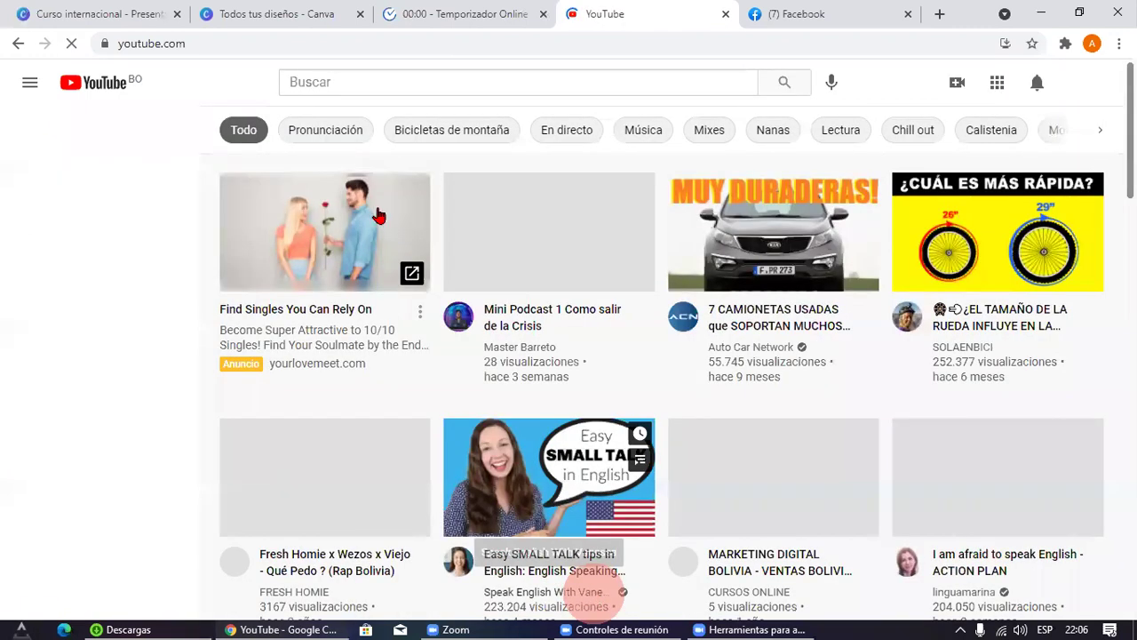
Open YouTube Studio for the personal channel from the avatar menu.
{"action": "left_click", "coordinate": [1085, 82]}
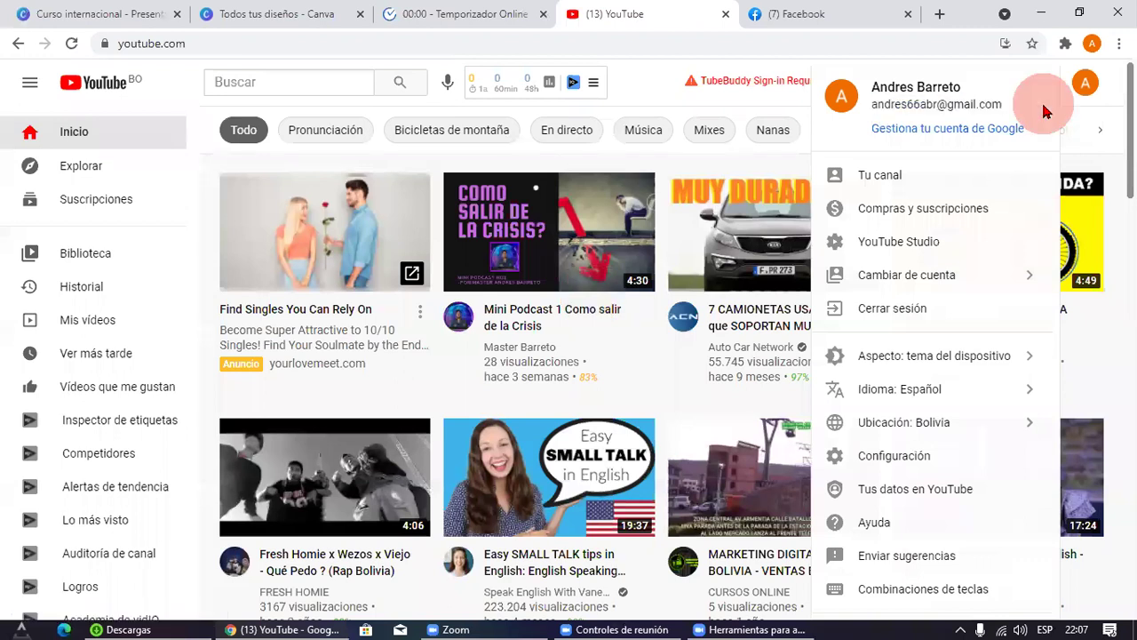
{"action": "left_click", "coordinate": [793, 97]}
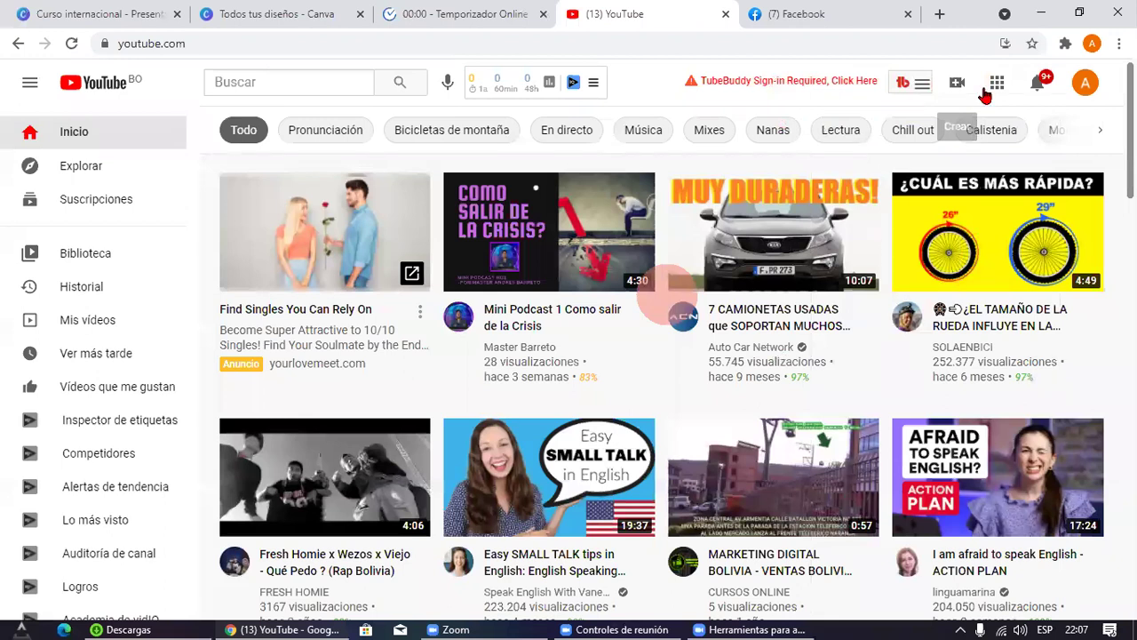
{"action": "left_click", "coordinate": [963, 92]}
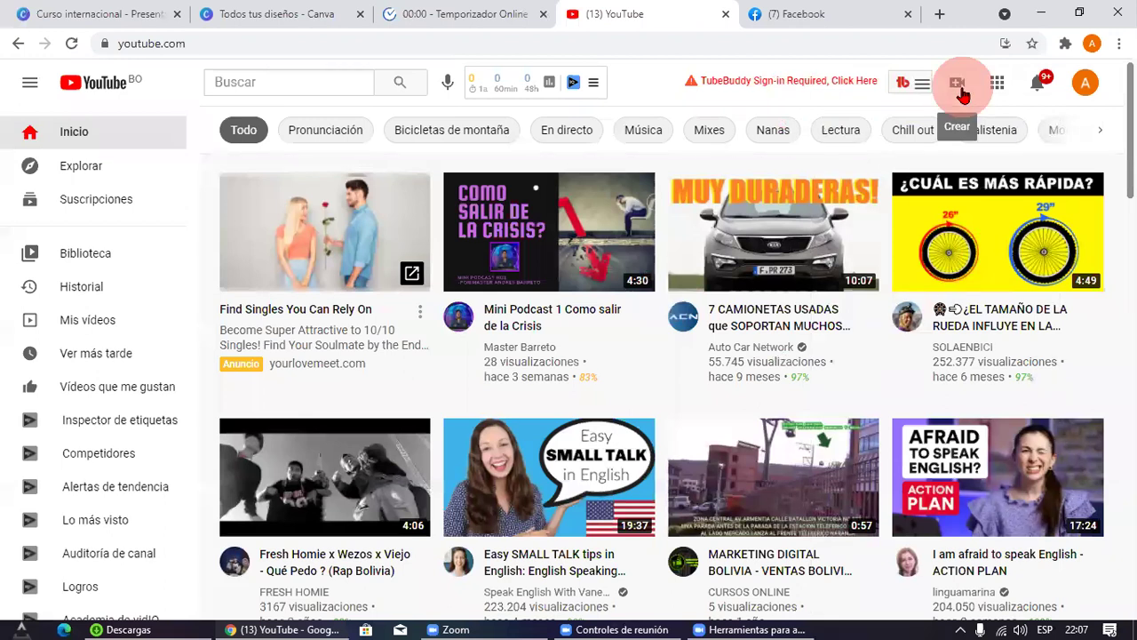
{"action": "left_click", "coordinate": [1085, 83]}
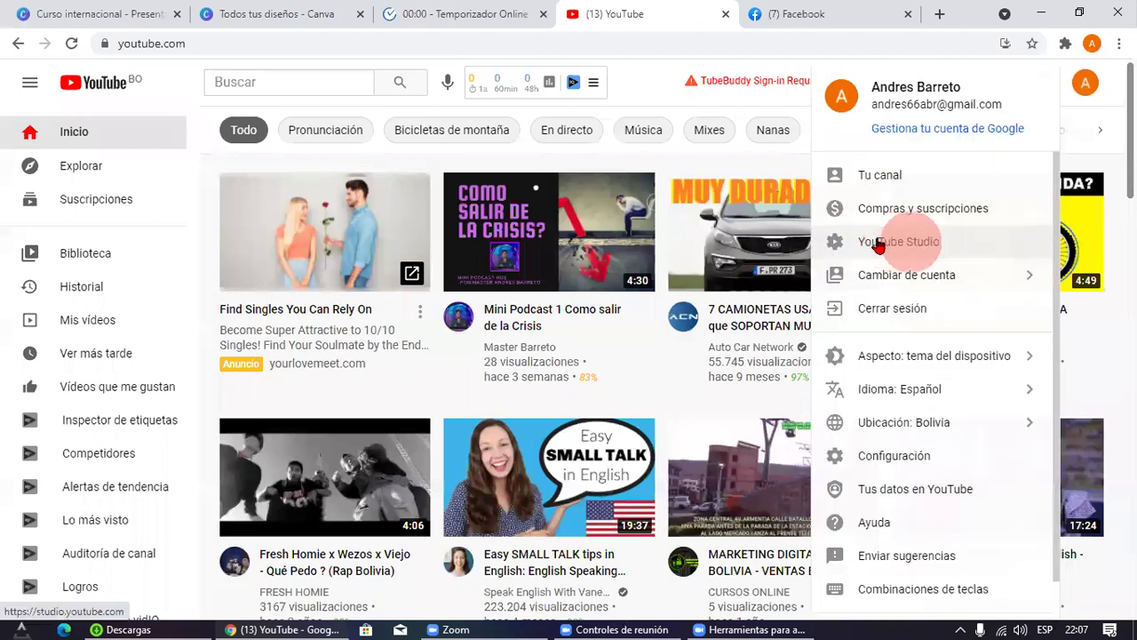
{"action": "left_click", "coordinate": [880, 245]}
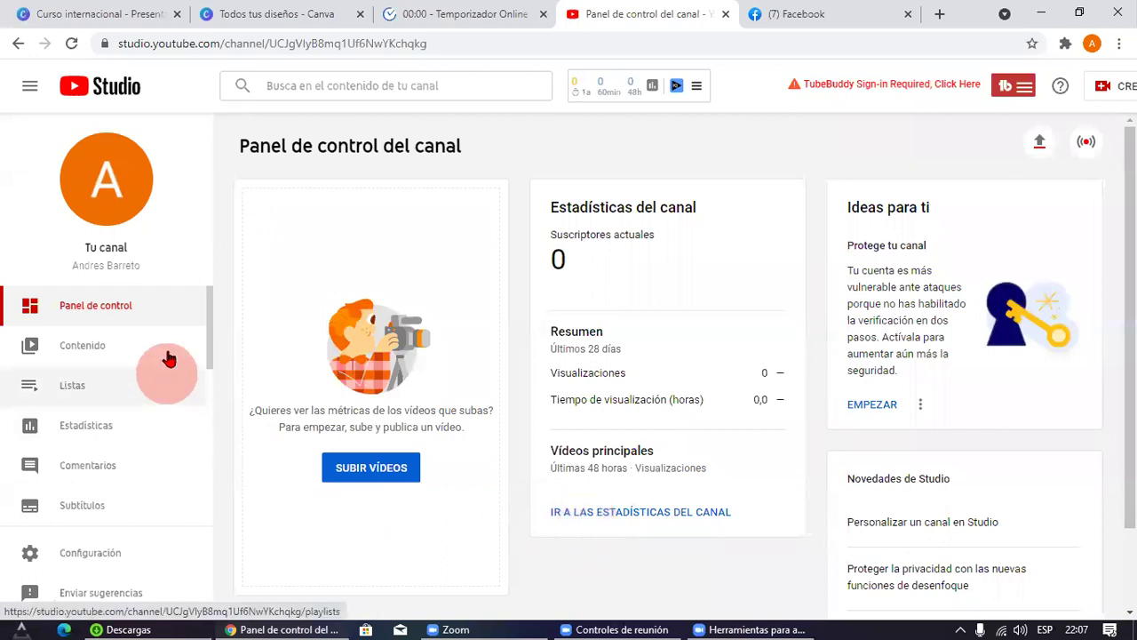
Open Configuración > Canal, showing the channel's basic information settings.
{"action": "scroll", "coordinate": [168, 354], "scroll_direction": "down", "scroll_amount": 2}
{"action": "scroll", "coordinate": [171, 351], "scroll_direction": "down", "scroll_amount": 3}
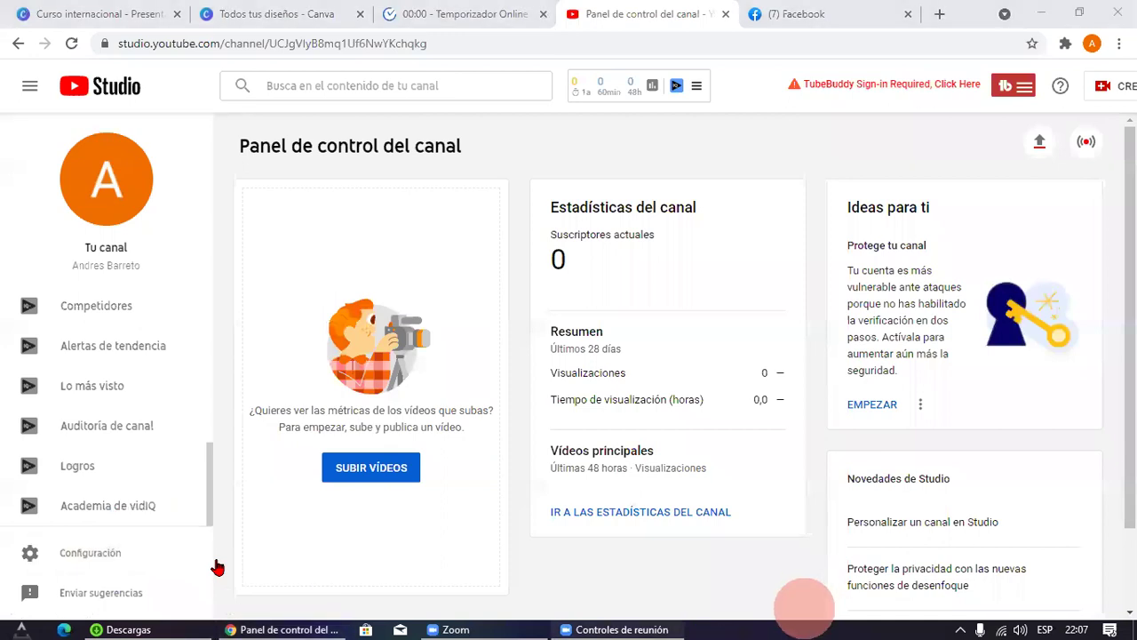
{"action": "left_click_drag", "start_coordinate": [24, 546], "coordinate": [136, 540]}
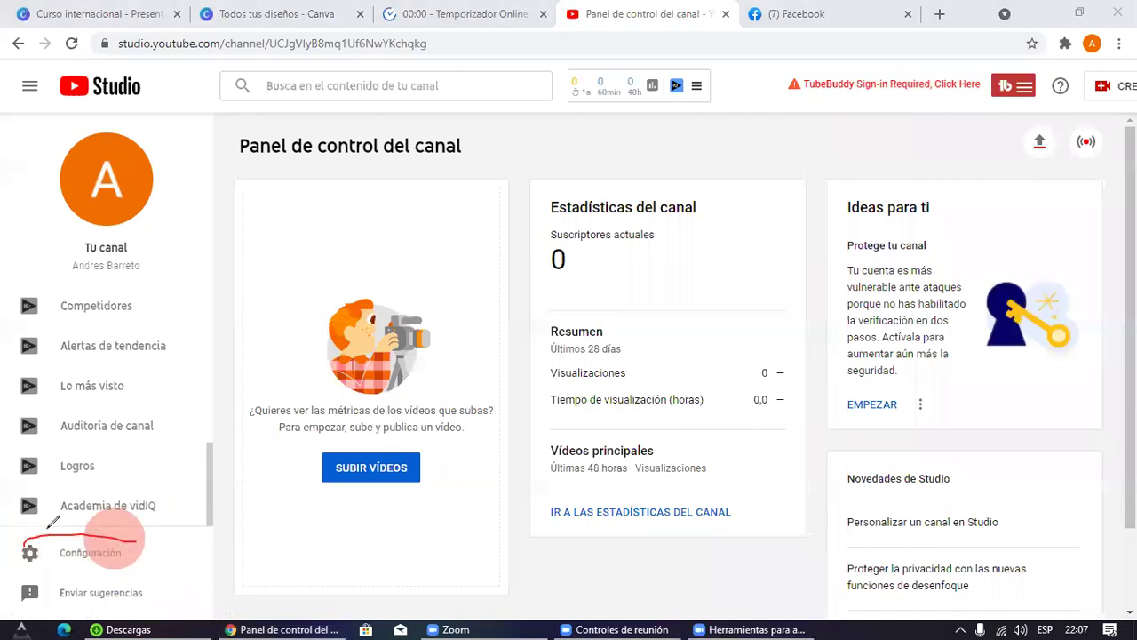
{"action": "left_click", "coordinate": [105, 551]}
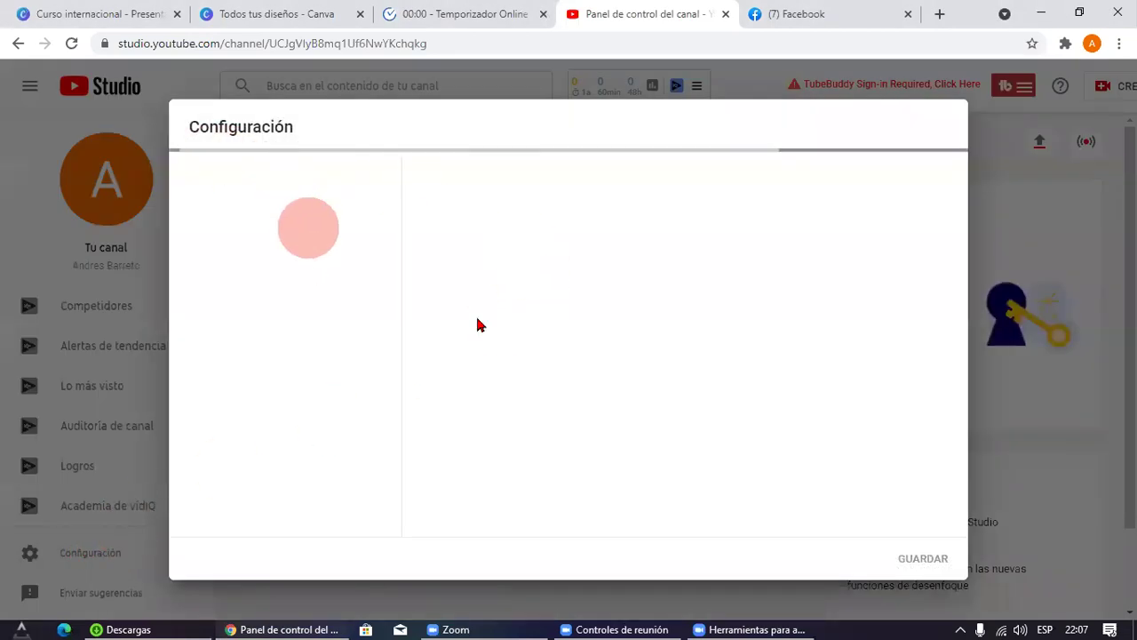
{"action": "left_click", "coordinate": [253, 223]}
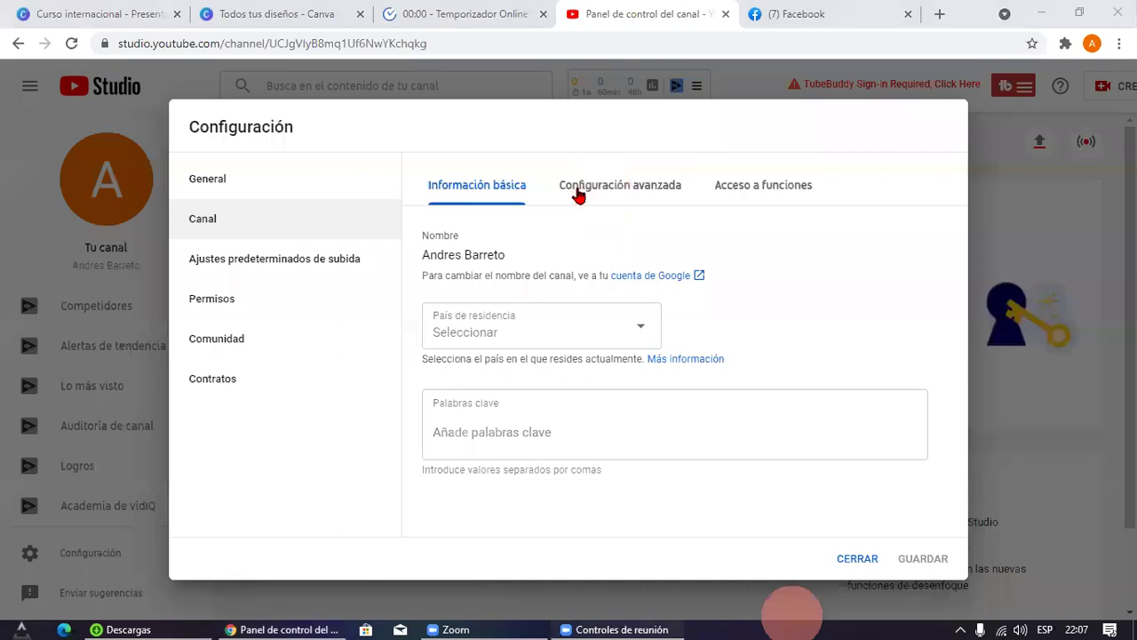
In Configuración avanzada, open Gestionar cuenta de YouTube in a new tab.
{"action": "left_click_drag", "start_coordinate": [719, 204], "coordinate": [611, 219]}
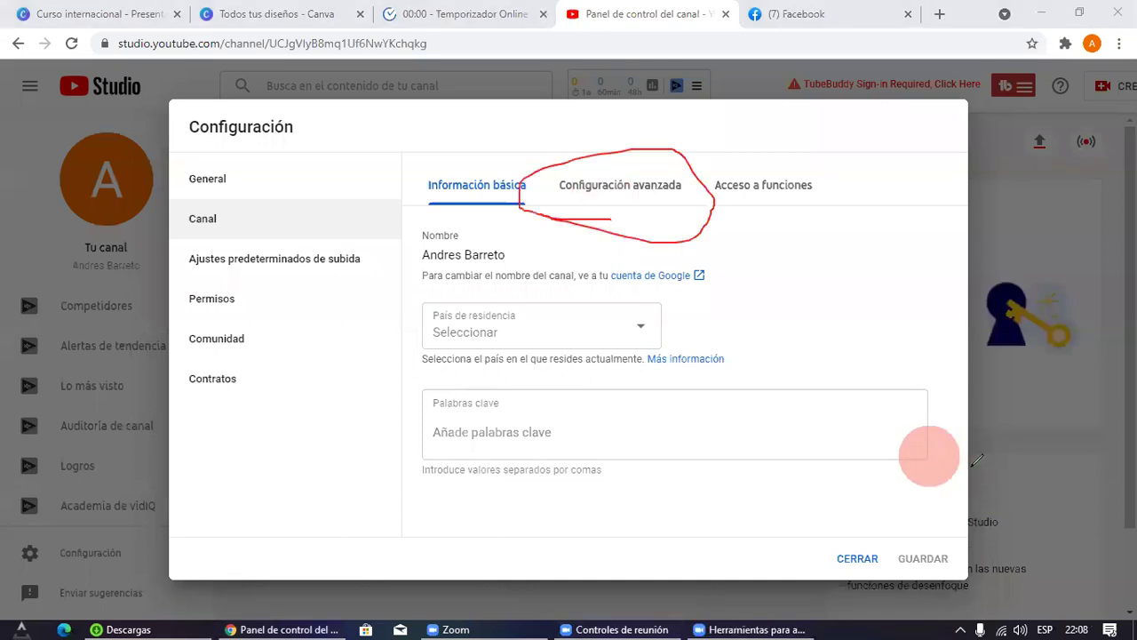
{"action": "left_click", "coordinate": [584, 197]}
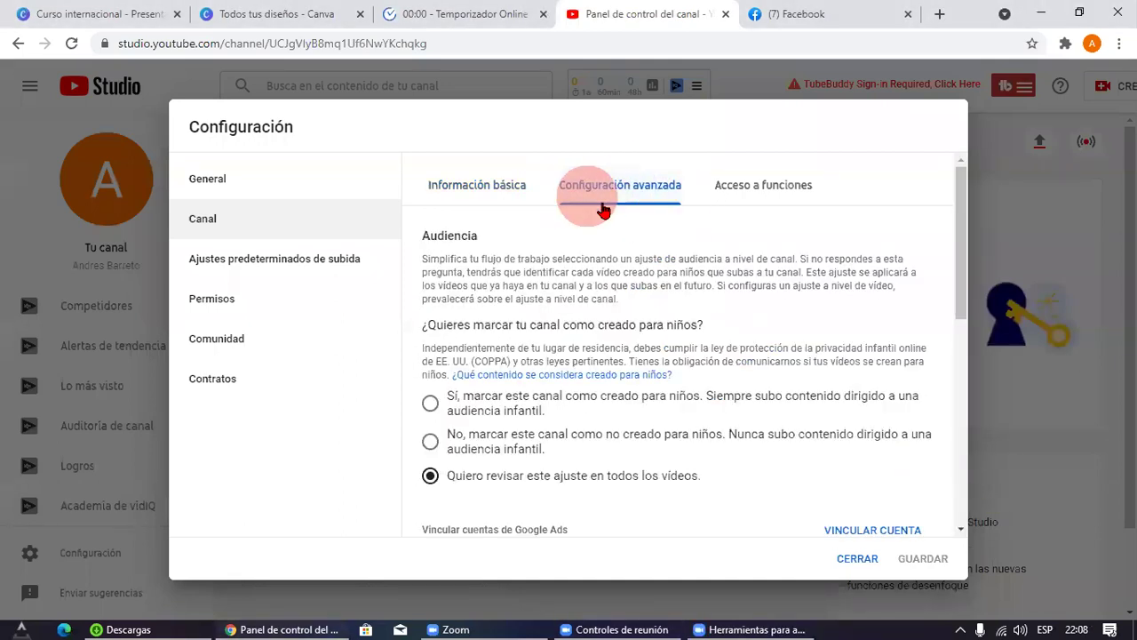
{"action": "scroll", "coordinate": [647, 258], "scroll_direction": "down", "scroll_amount": 5}
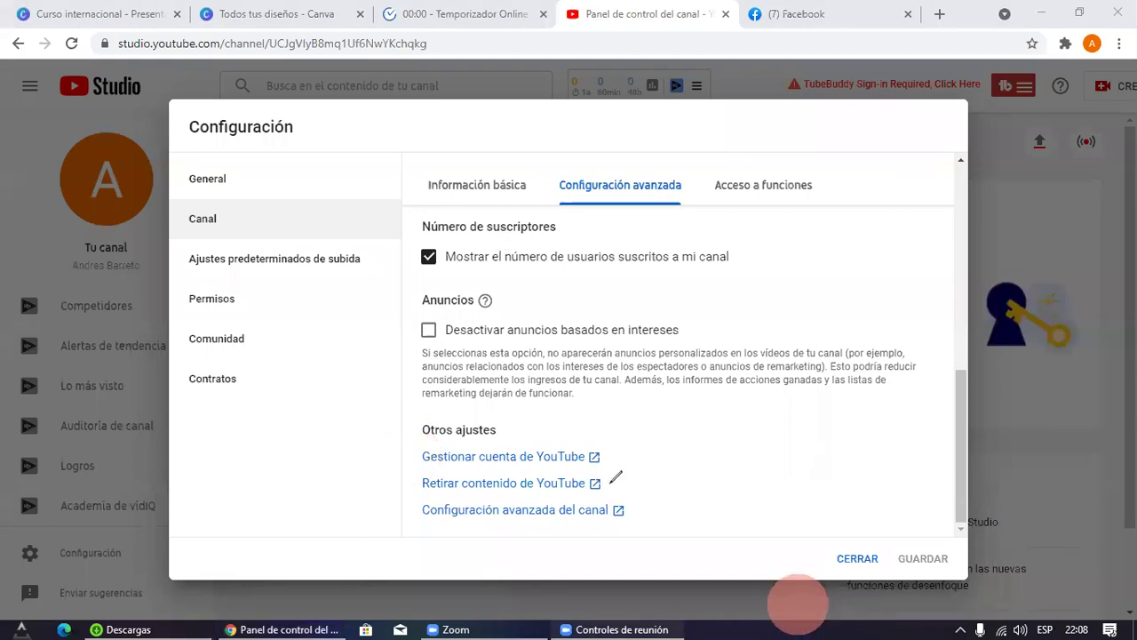
{"action": "left_click", "coordinate": [478, 456]}
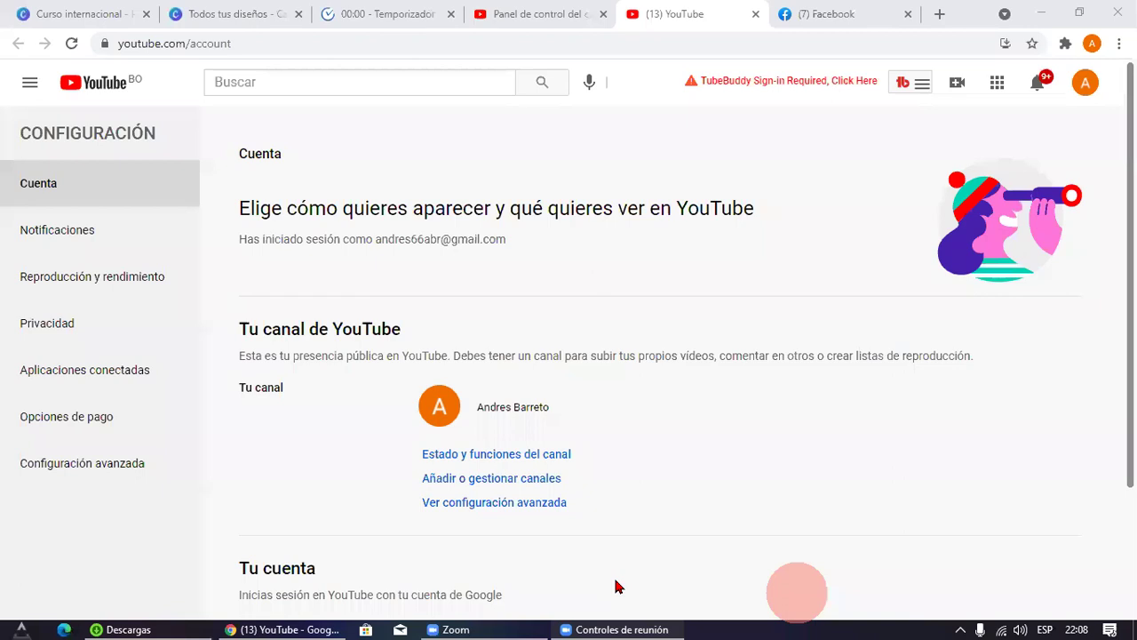
Open Añadir o gestionar canales and choose CREA UN CANAL to reach the brand account form.
{"action": "left_click", "coordinate": [396, 482]}
{"action": "mouse_move", "coordinate": [389, 463]}
{"action": "left_mouse_down"}
{"action": "mouse_move", "coordinate": [391, 489]}
{"action": "mouse_move", "coordinate": [822, 487]}
{"action": "mouse_move", "coordinate": [591, 498]}
{"action": "mouse_move", "coordinate": [634, 529]}
{"action": "left_mouse_up"}
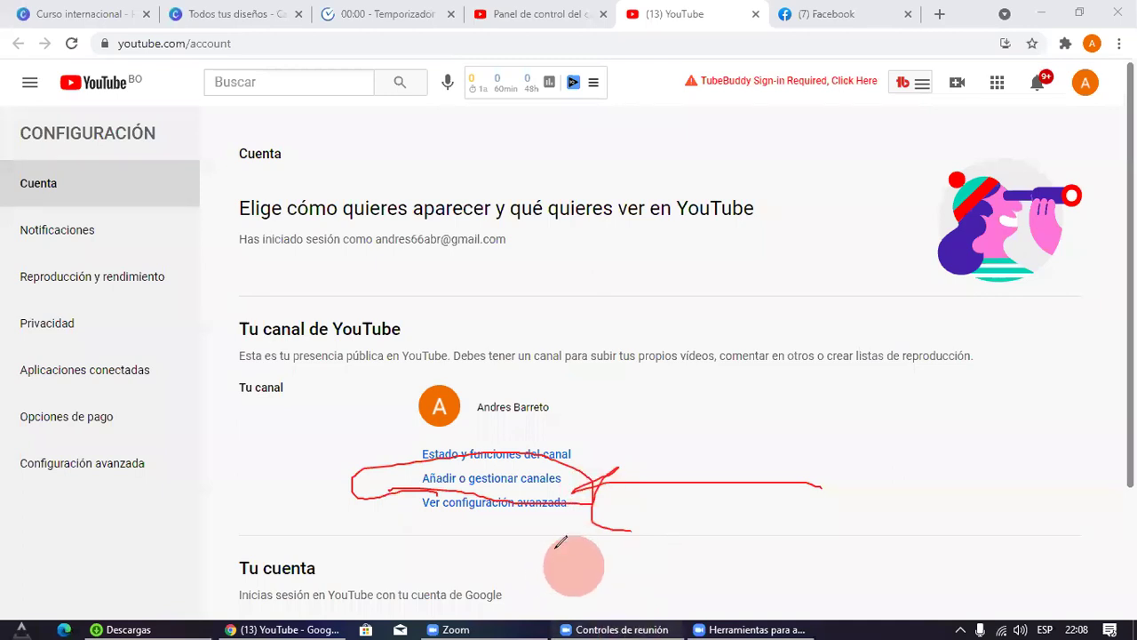
{"action": "mouse_move", "coordinate": [684, 322]}
{"action": "left_mouse_down"}
{"action": "mouse_move", "coordinate": [555, 391]}
{"action": "mouse_move", "coordinate": [528, 437]}
{"action": "mouse_move", "coordinate": [667, 412]}
{"action": "left_mouse_up"}
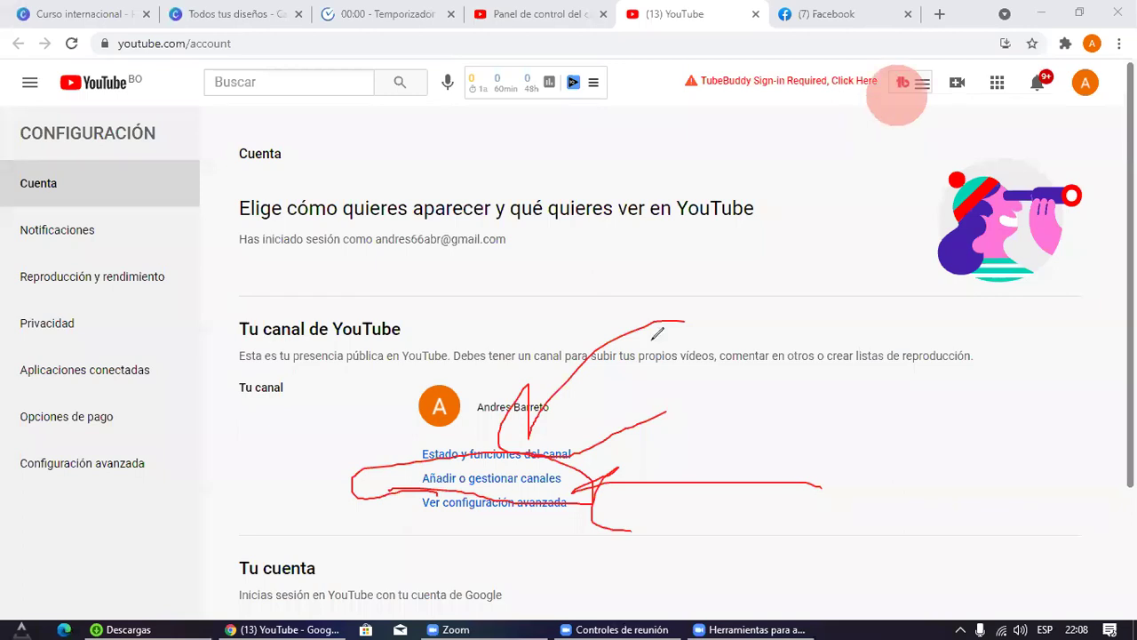
{"action": "left_click", "coordinate": [488, 478]}
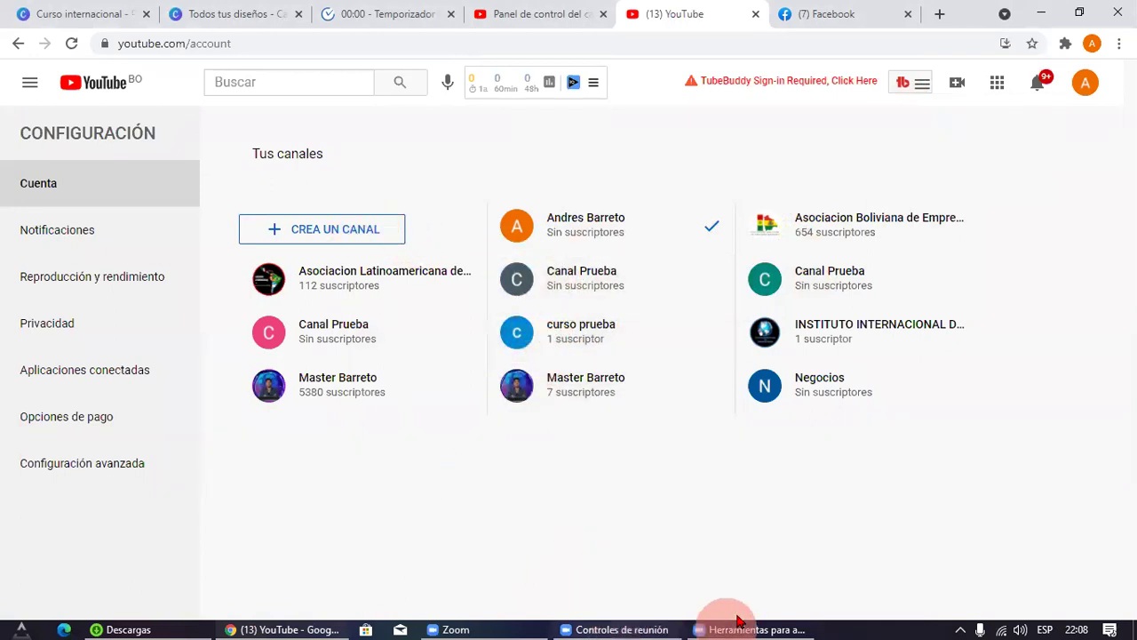
{"action": "left_click", "coordinate": [335, 236]}
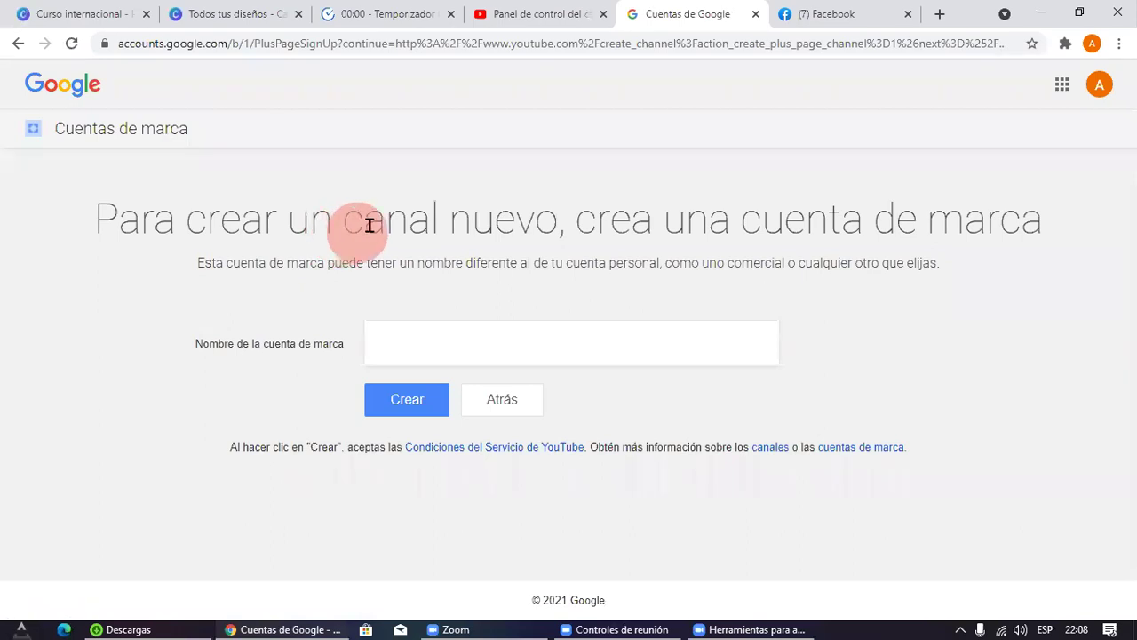
Name the brand account 'Canal Prueba mayo' and create it, landing on its empty channel page.
{"action": "left_click", "coordinate": [473, 327]}
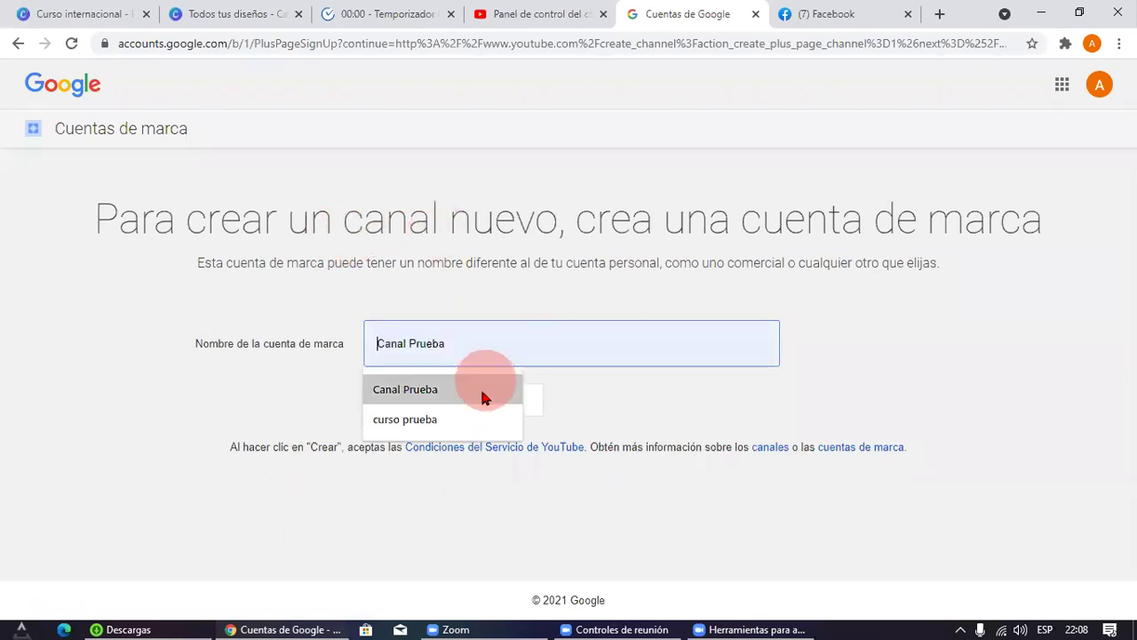
{"action": "left_click", "coordinate": [479, 392]}
{"action": "type", "text": "mayo"}
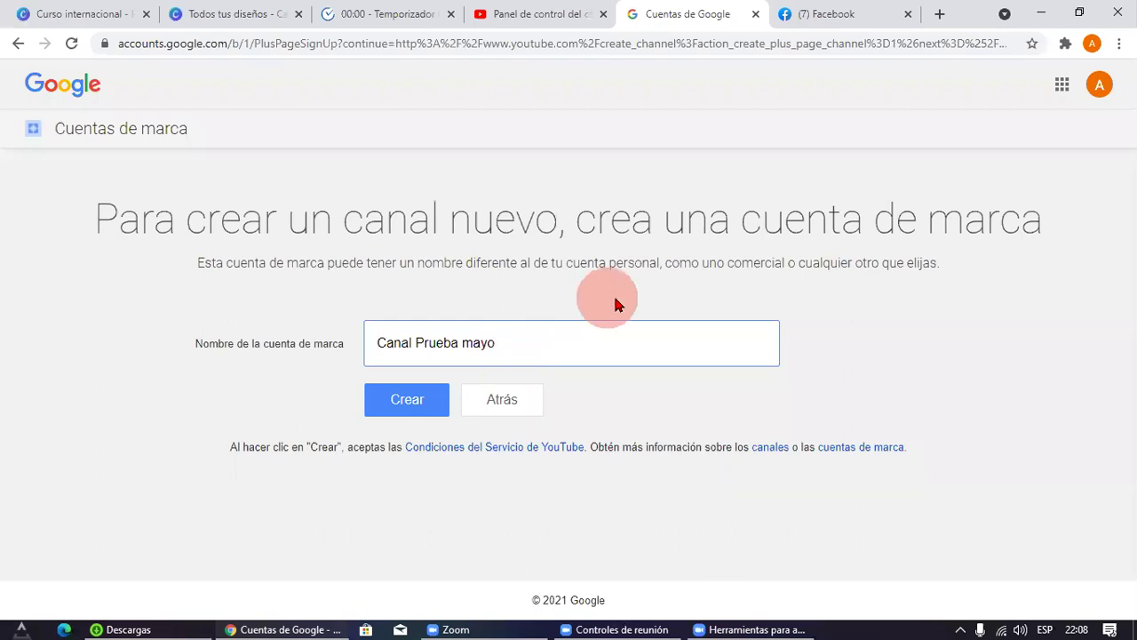
{"action": "left_click_drag", "start_coordinate": [602, 325], "coordinate": [272, 323]}
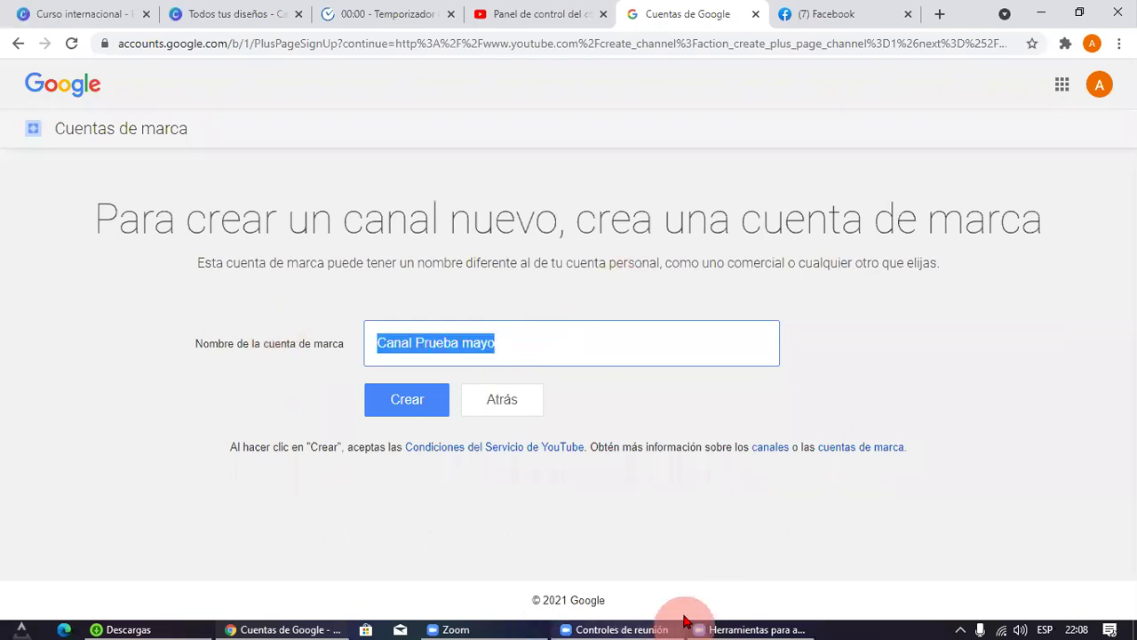
{"action": "left_click", "coordinate": [554, 425]}
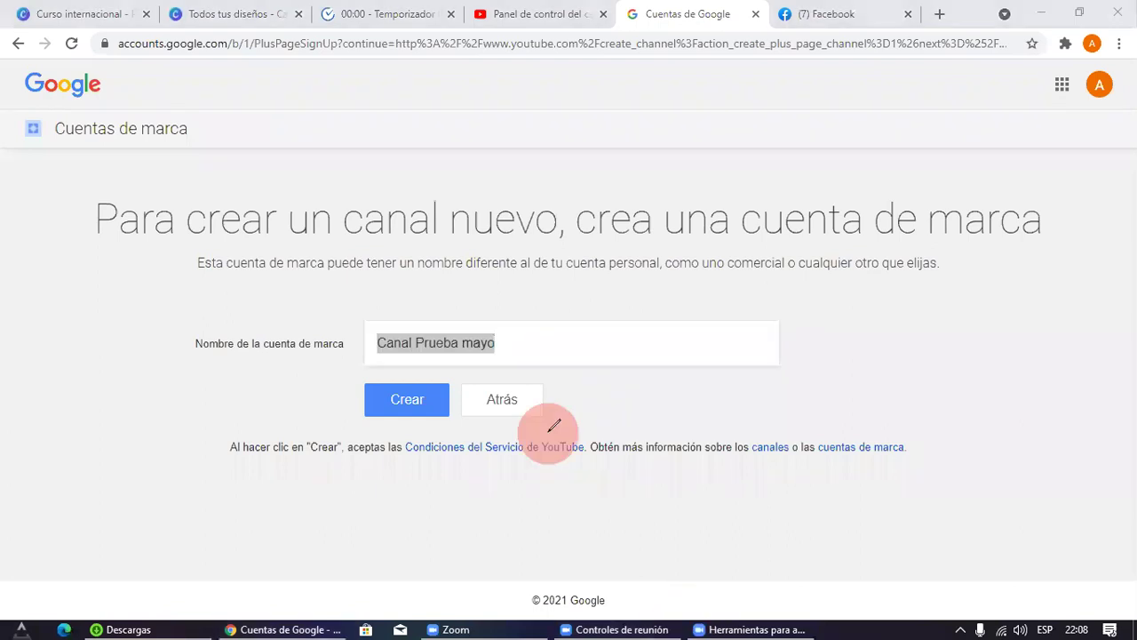
{"action": "left_click_drag", "start_coordinate": [657, 276], "coordinate": [547, 433]}
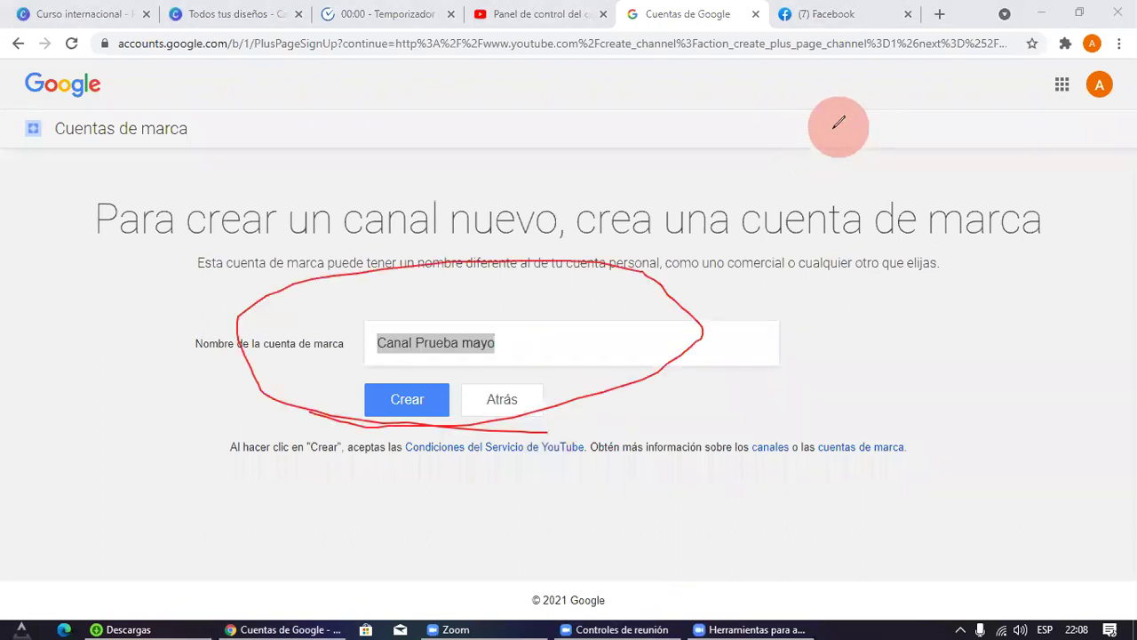
{"action": "left_click", "coordinate": [382, 343]}
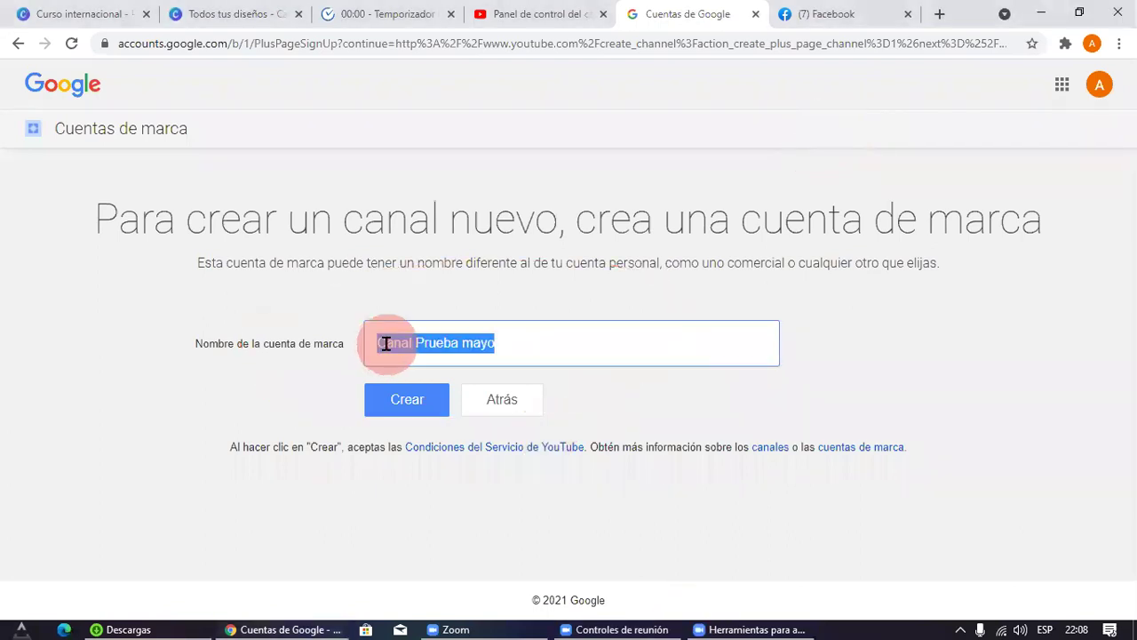
{"action": "left_click", "coordinate": [419, 398]}
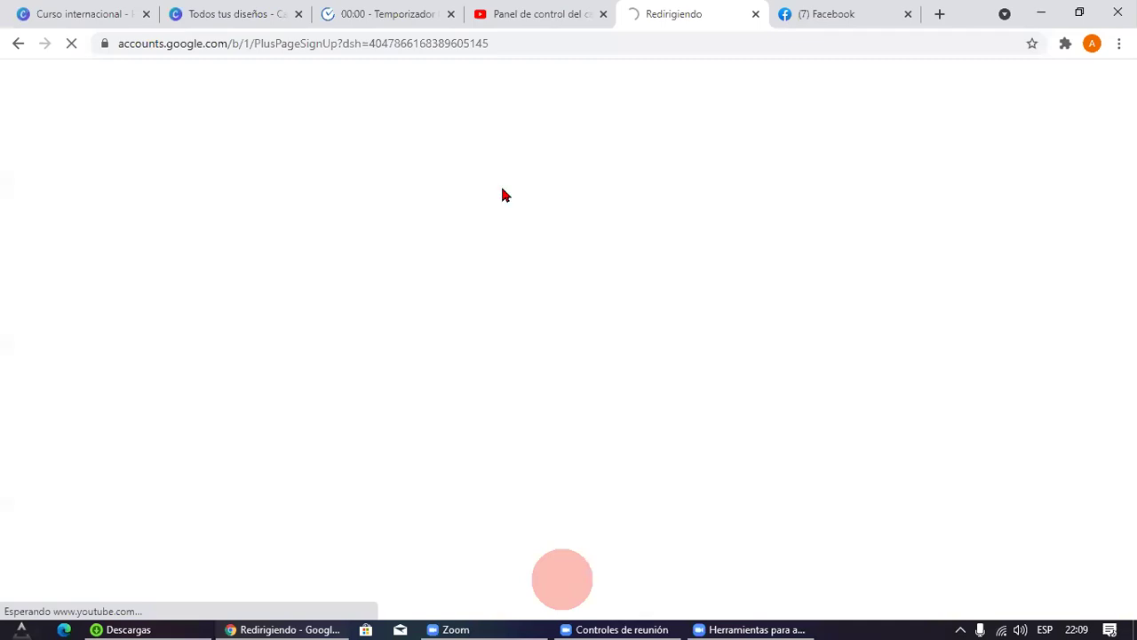
{"action": "scroll", "coordinate": [449, 384], "scroll_direction": "down", "scroll_amount": 1}
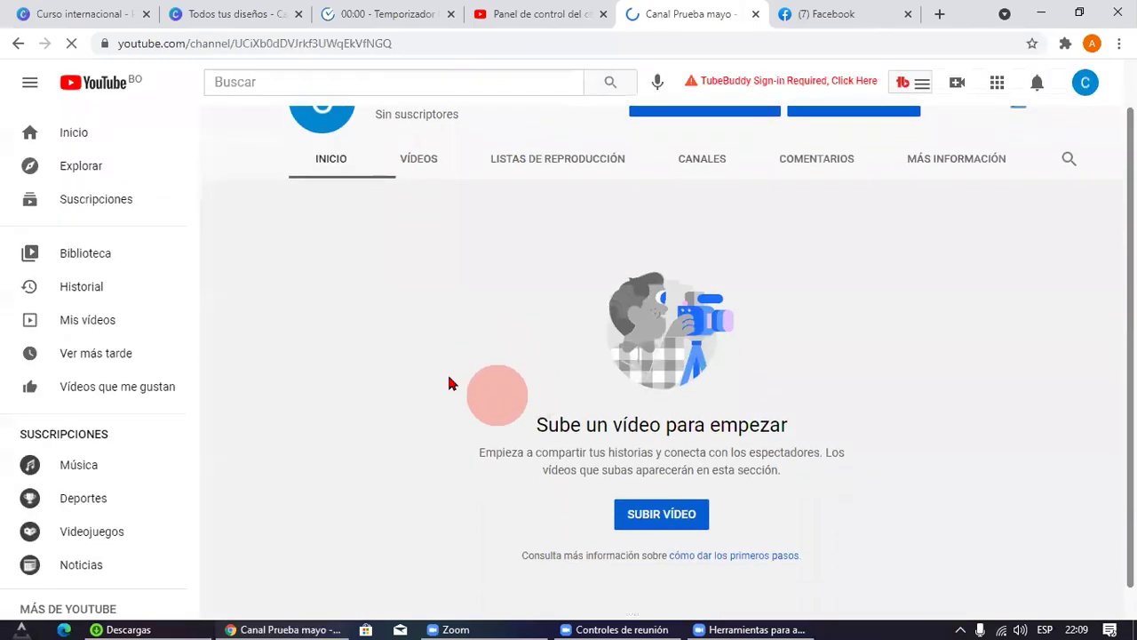
{"action": "scroll", "coordinate": [449, 384], "scroll_direction": "up", "scroll_amount": 1}
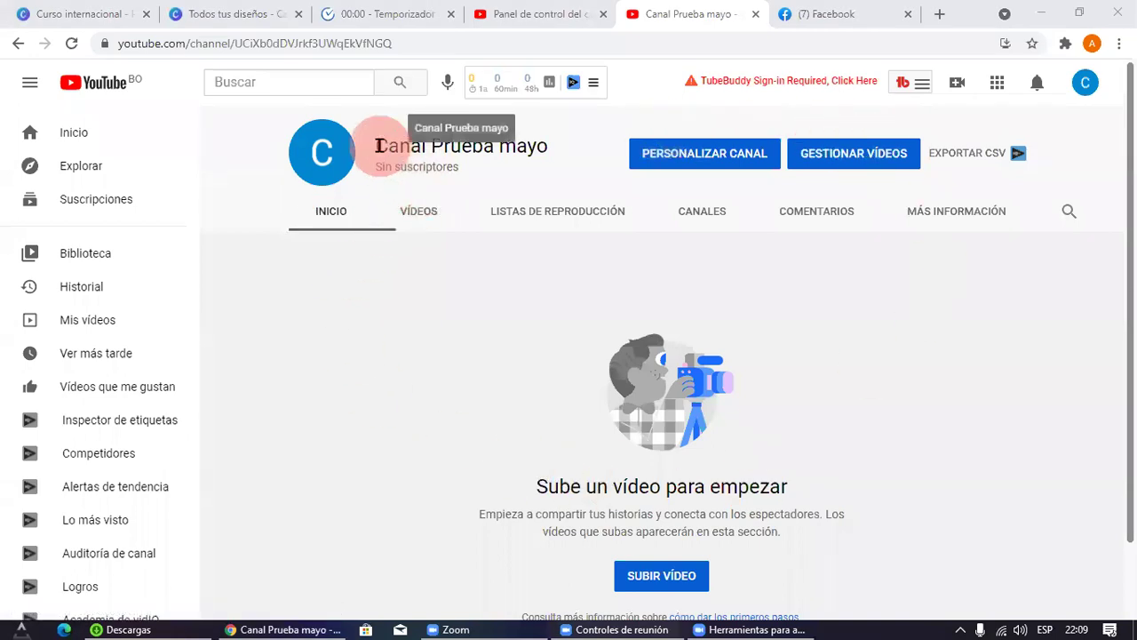
View the channel's playlists, then switch to the other account.
{"action": "left_click", "coordinate": [597, 224]}
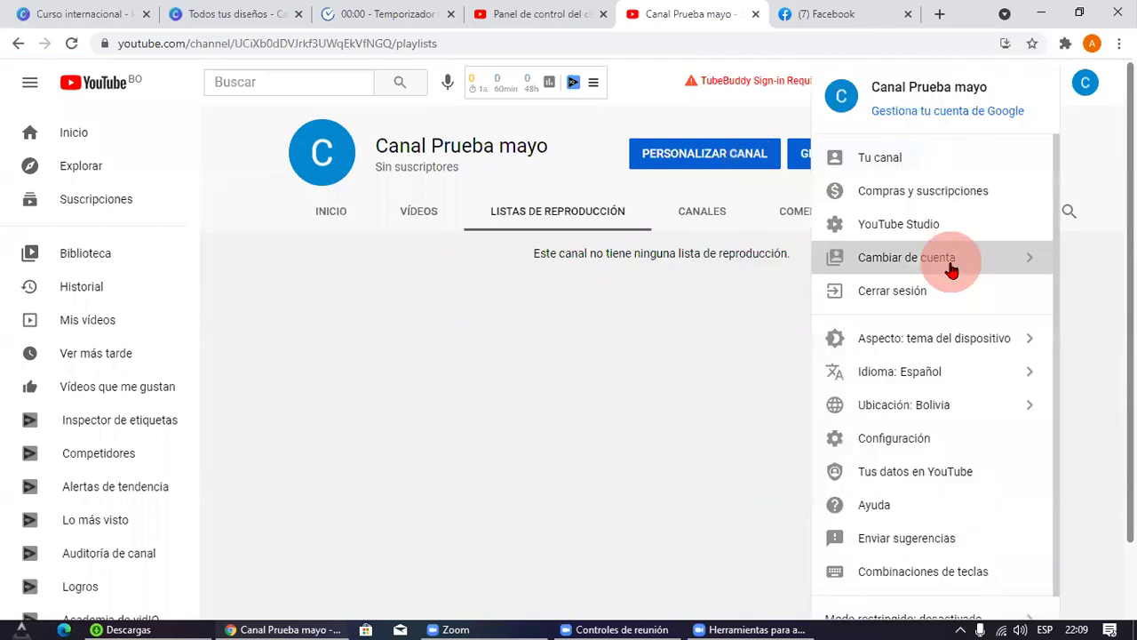
{"action": "left_click", "coordinate": [948, 262]}
{"action": "left_click", "coordinate": [935, 184]}
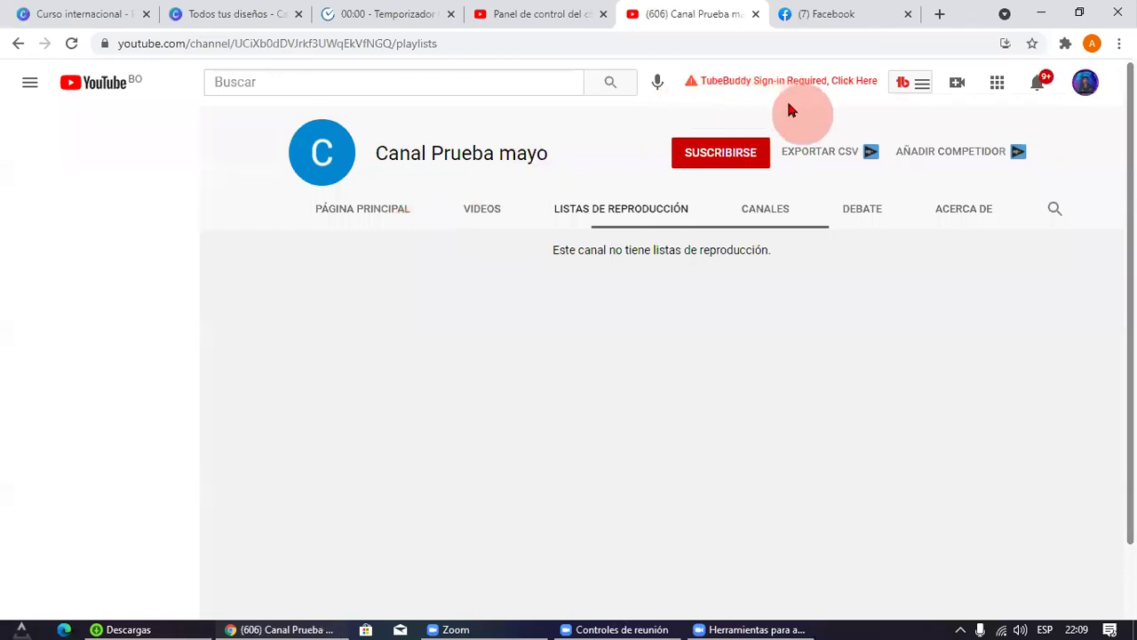
Open the Subir videos dialog through Crear > Subir video.
{"action": "left_click", "coordinate": [809, 593]}
{"action": "mouse_move", "coordinate": [647, 479]}
{"action": "left_mouse_down"}
{"action": "mouse_move", "coordinate": [968, 94]}
{"action": "mouse_move", "coordinate": [965, 54]}
{"action": "mouse_move", "coordinate": [958, 98]}
{"action": "mouse_move", "coordinate": [1020, 305]}
{"action": "left_mouse_up"}
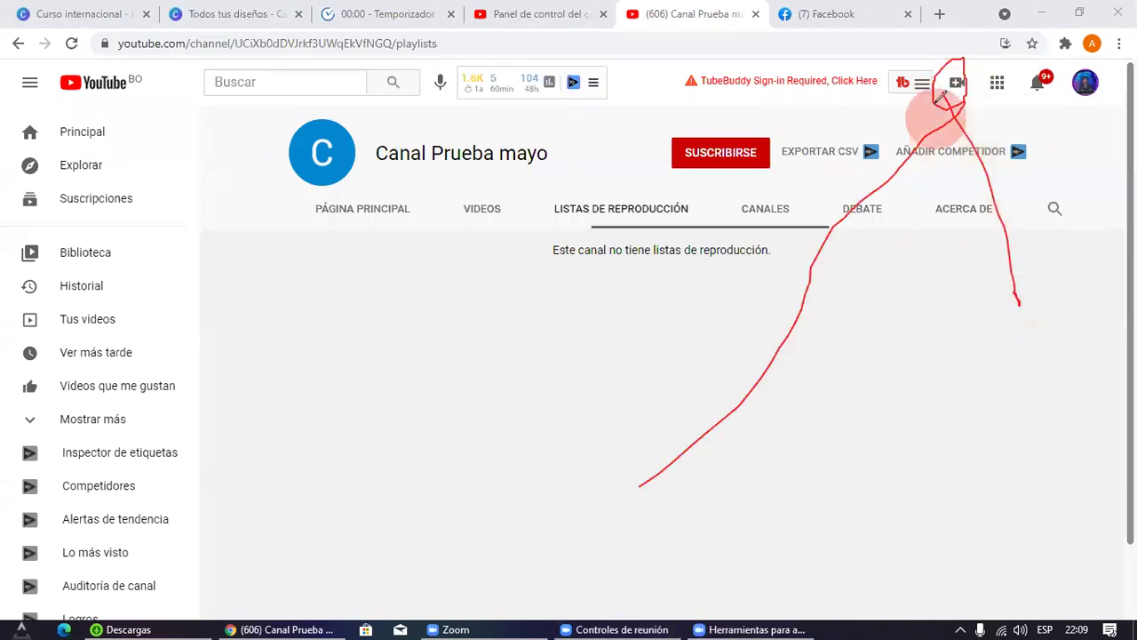
{"action": "left_click_drag", "start_coordinate": [936, 93], "coordinate": [981, 129]}
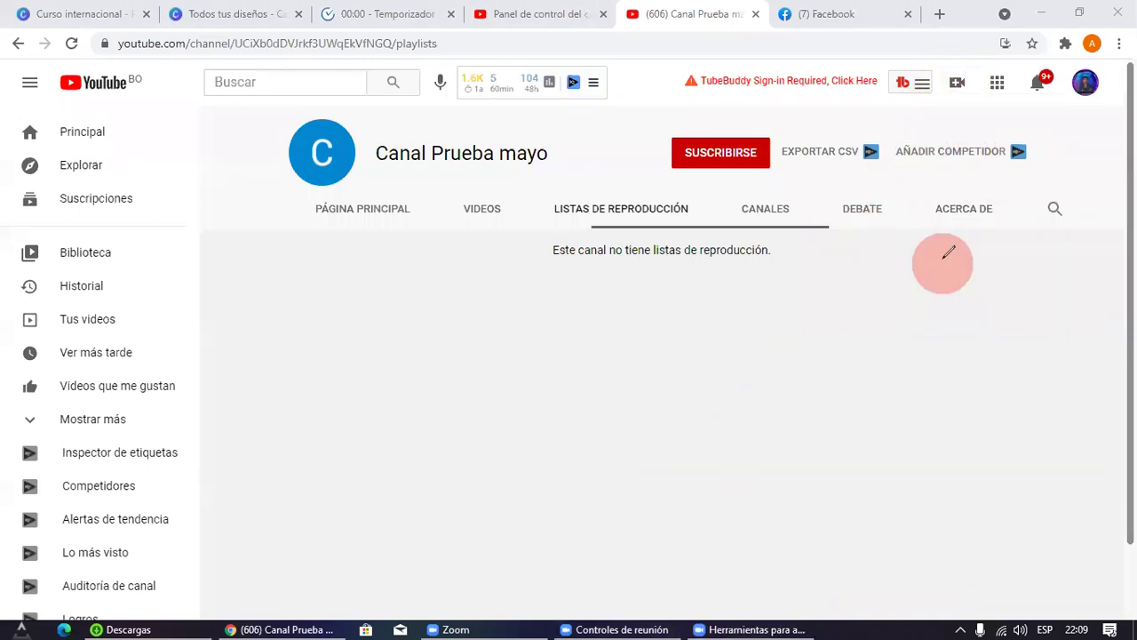
{"action": "left_click", "coordinate": [956, 78]}
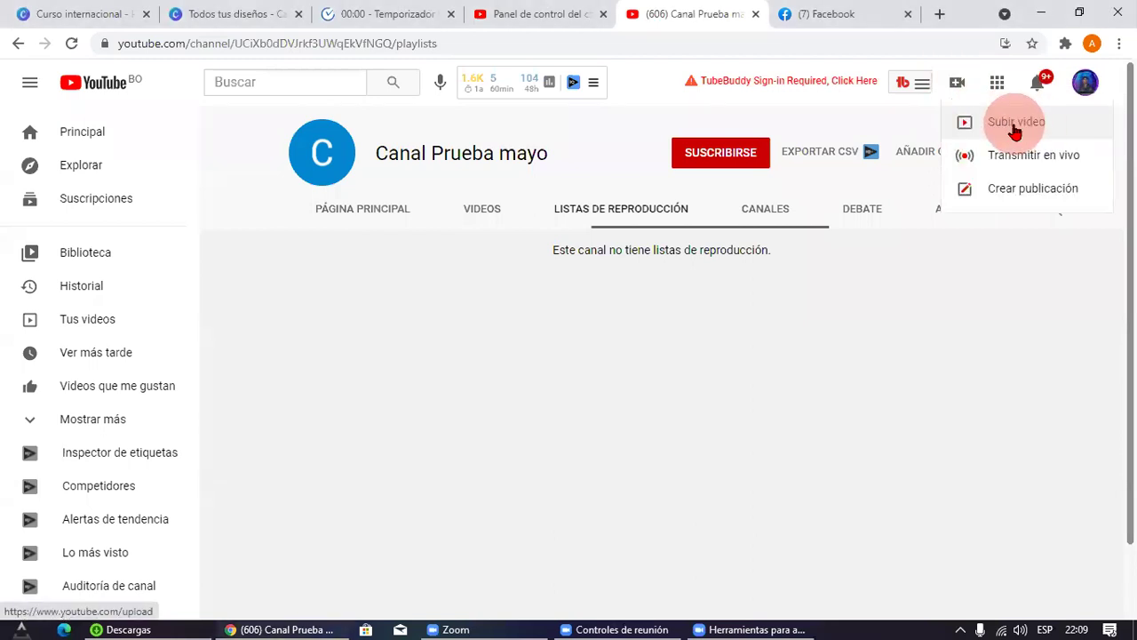
{"action": "left_click", "coordinate": [1016, 124]}
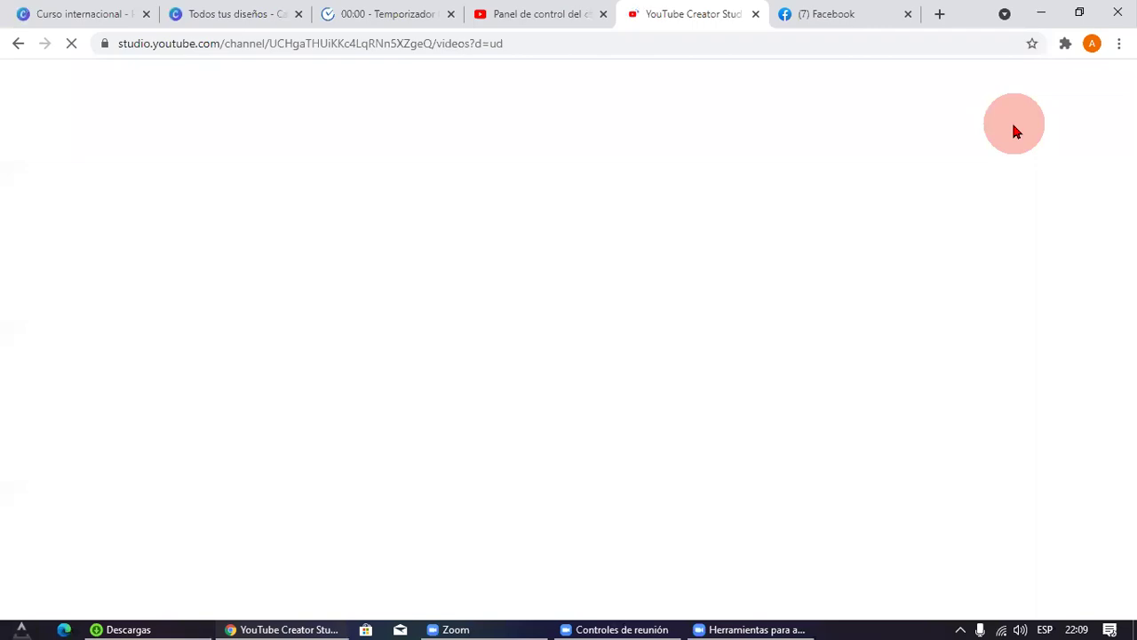
Close the old channel dashboard tab and open a blank new browser tab.
{"action": "left_click", "coordinate": [601, 16]}
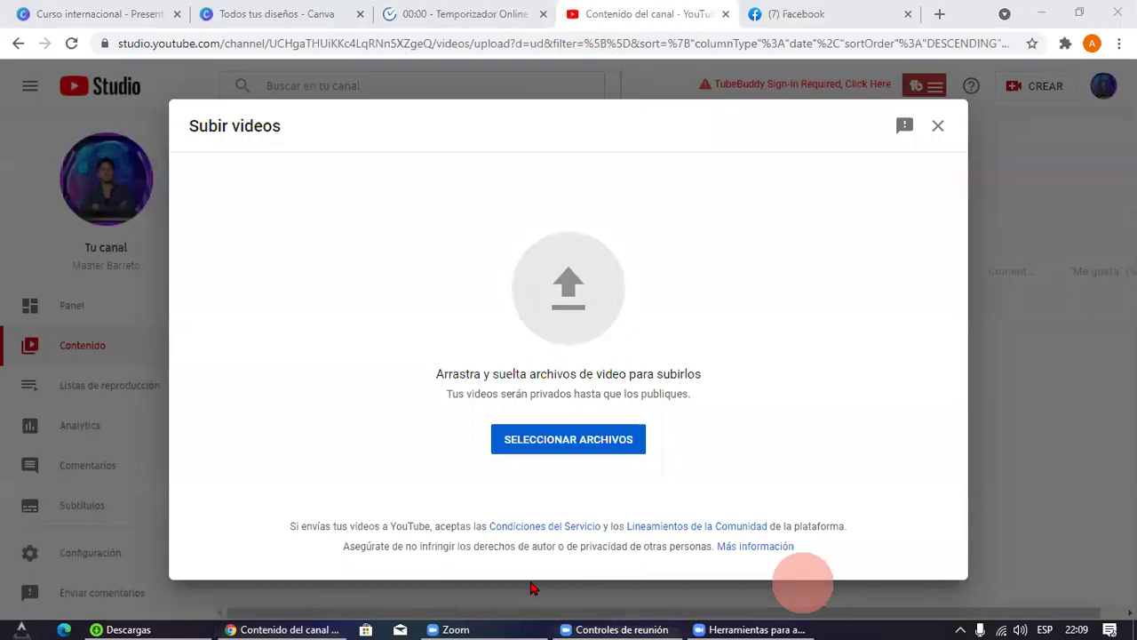
{"action": "left_click_drag", "start_coordinate": [411, 476], "coordinate": [323, 322]}
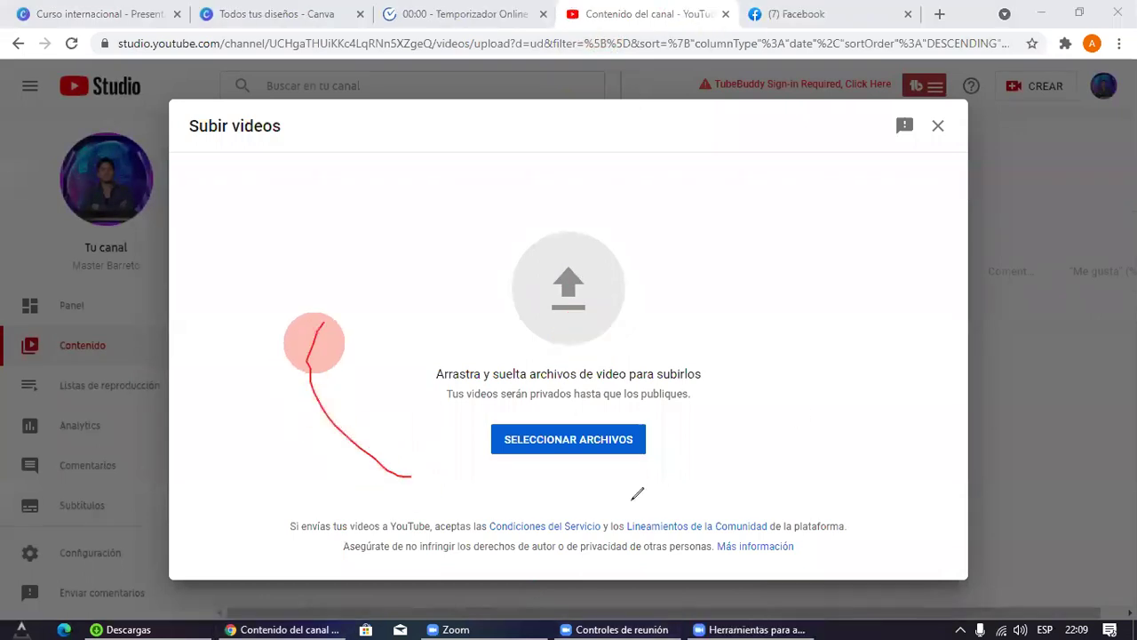
{"action": "left_click_drag", "start_coordinate": [363, 440], "coordinate": [382, 468]}
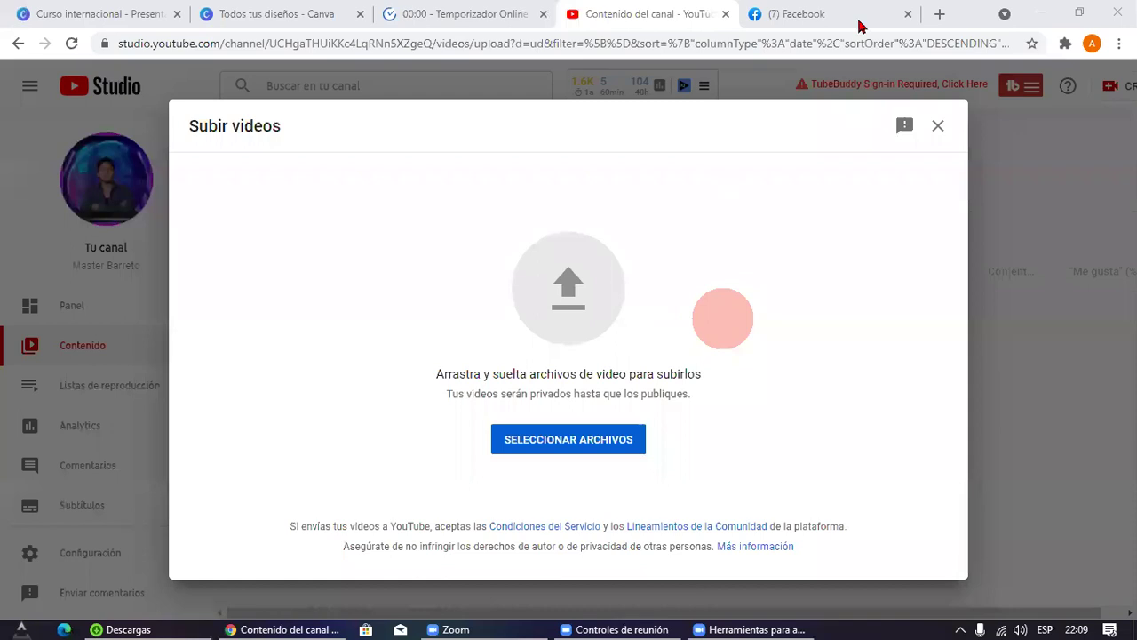
{"action": "left_click", "coordinate": [939, 14]}
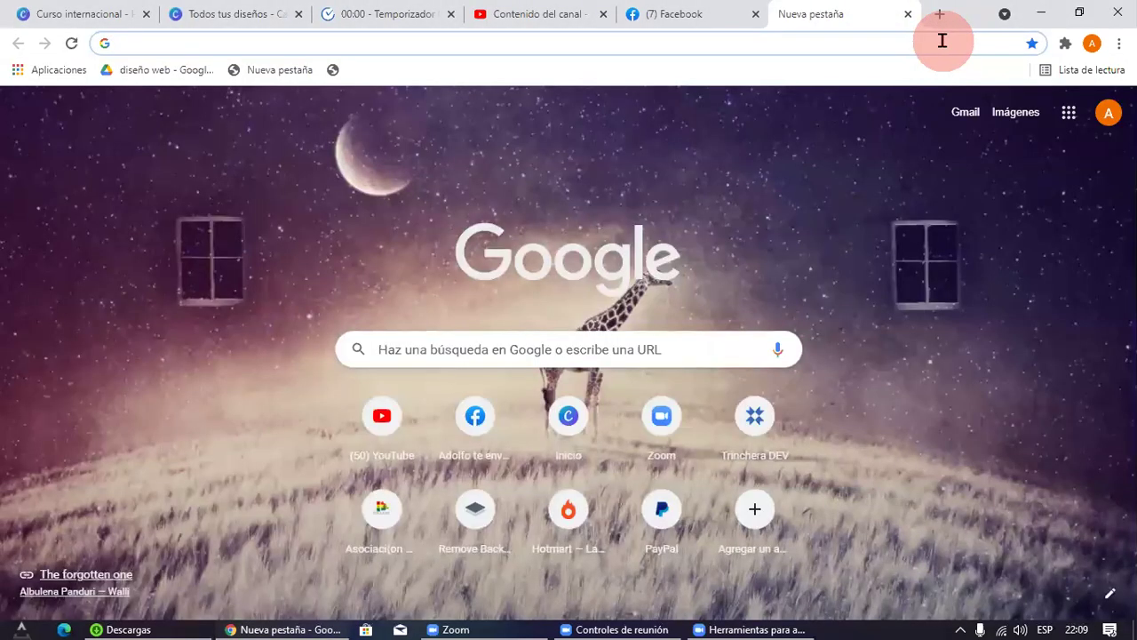
Load YouTube in the new tab and search for 'marketing digital'.
{"action": "type", "text": "youtube.com"}
{"action": "key", "text": "Return"}
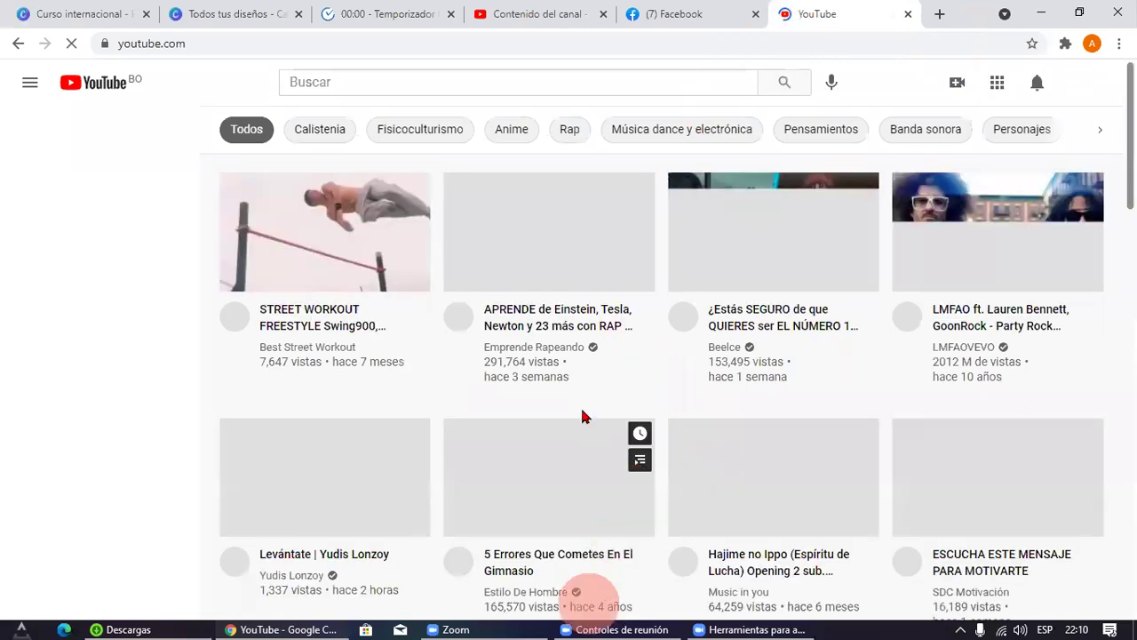
{"action": "left_click", "coordinate": [284, 83]}
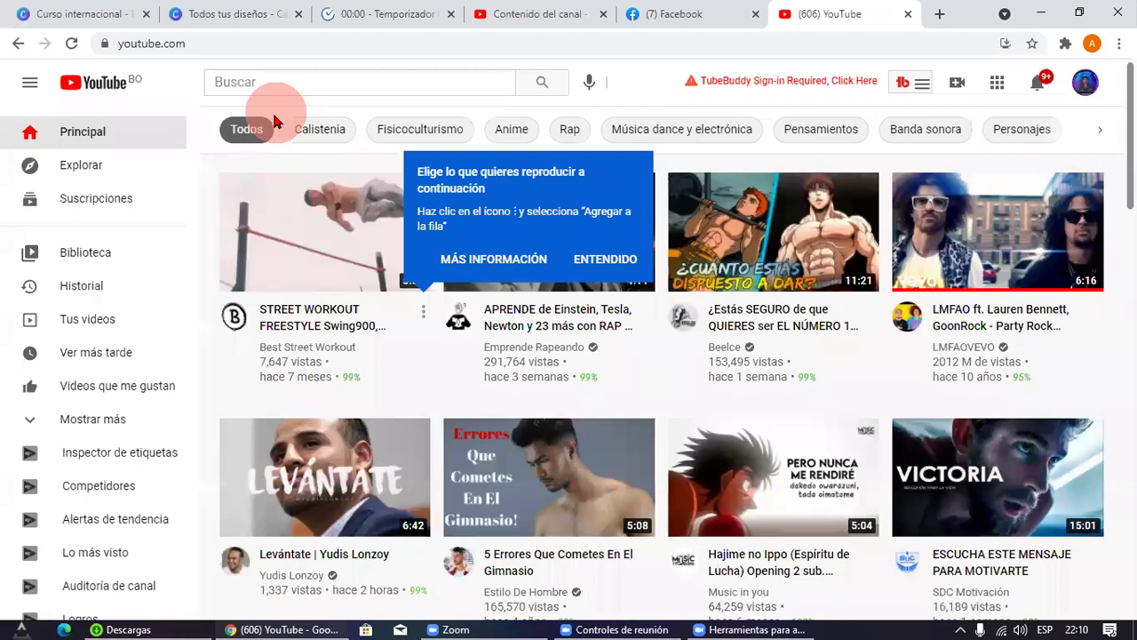
{"action": "left_click", "coordinate": [266, 83]}
{"action": "type", "text": "m"}
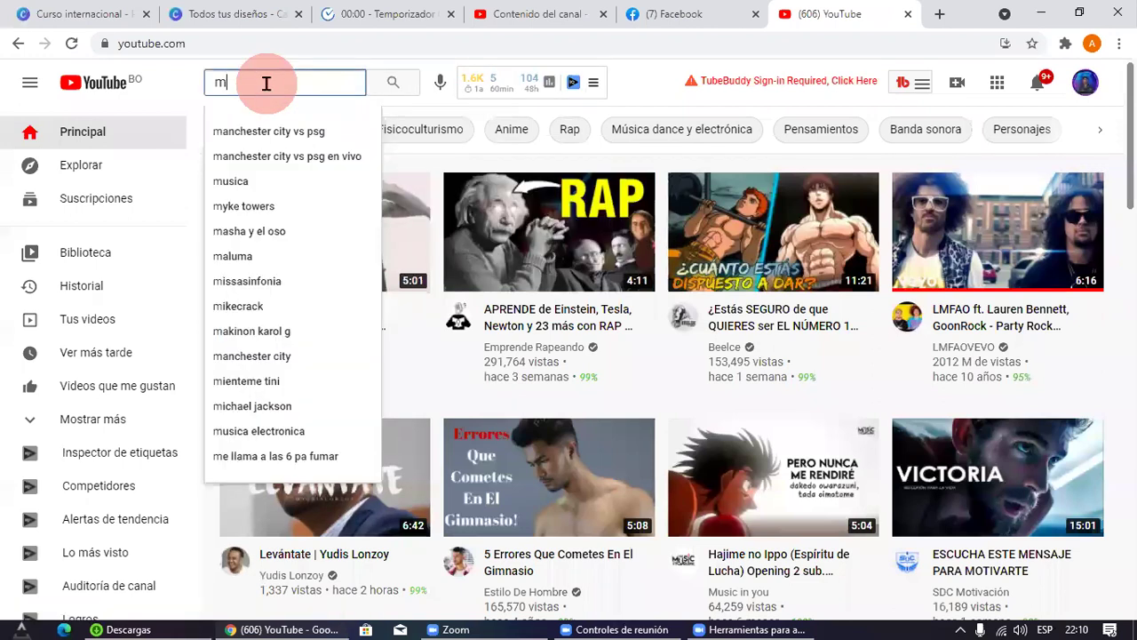
{"action": "type", "text": "arketing"}
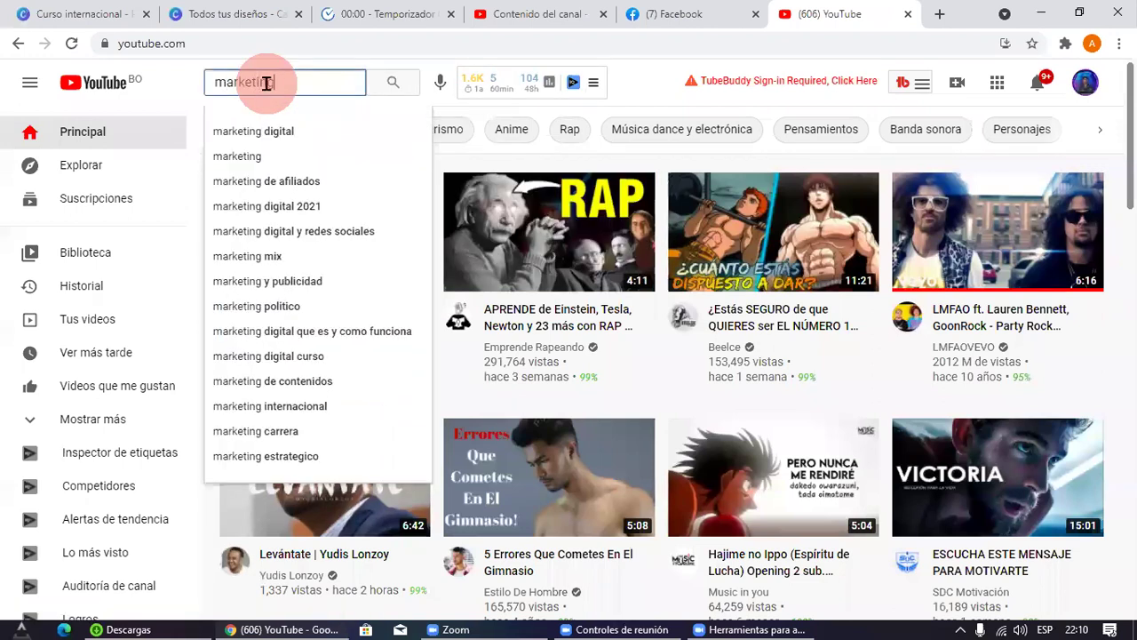
{"action": "type", "text": " digital"}
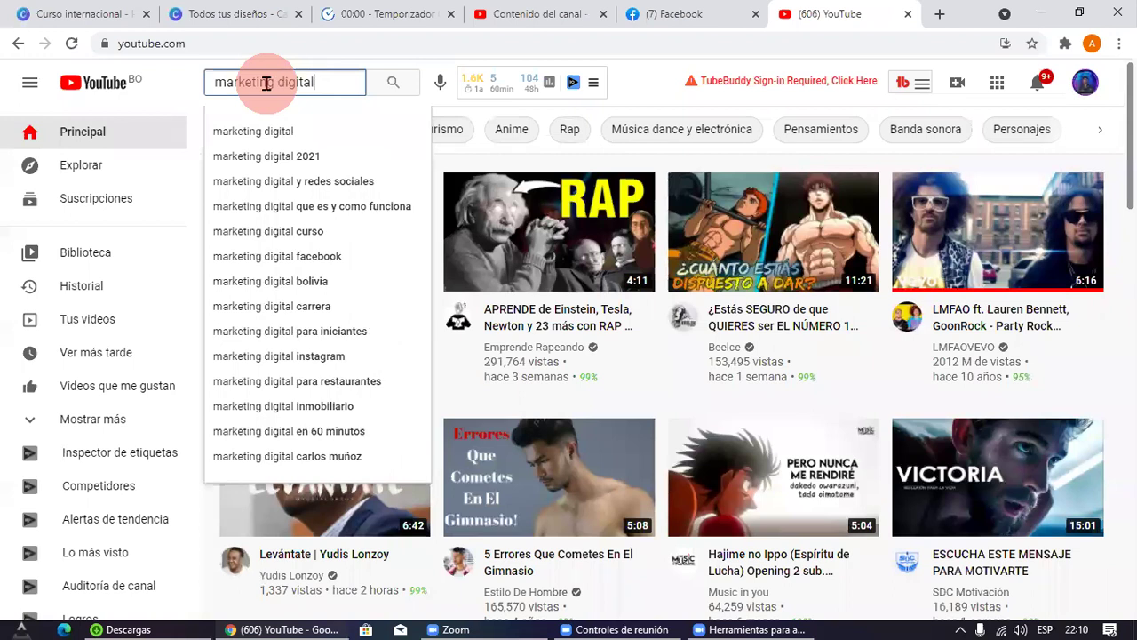
{"action": "key", "text": "Return"}
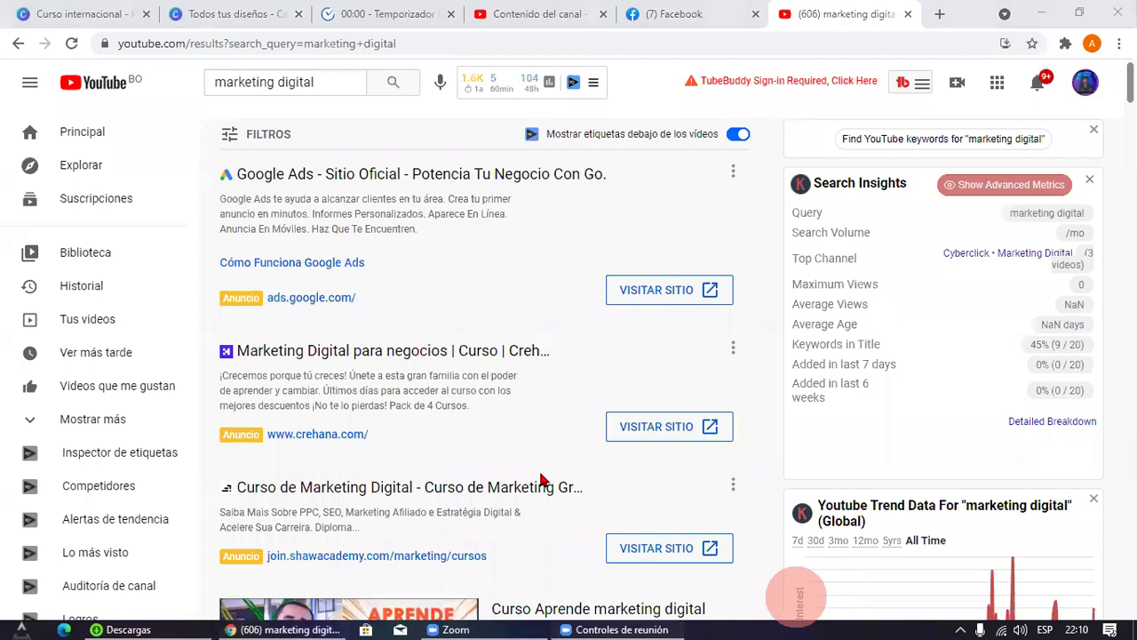
{"action": "mouse_move", "coordinate": [238, 91]}
{"action": "left_mouse_down"}
{"action": "mouse_move", "coordinate": [184, 161]}
{"action": "mouse_move", "coordinate": [236, 94]}
{"action": "left_mouse_up"}
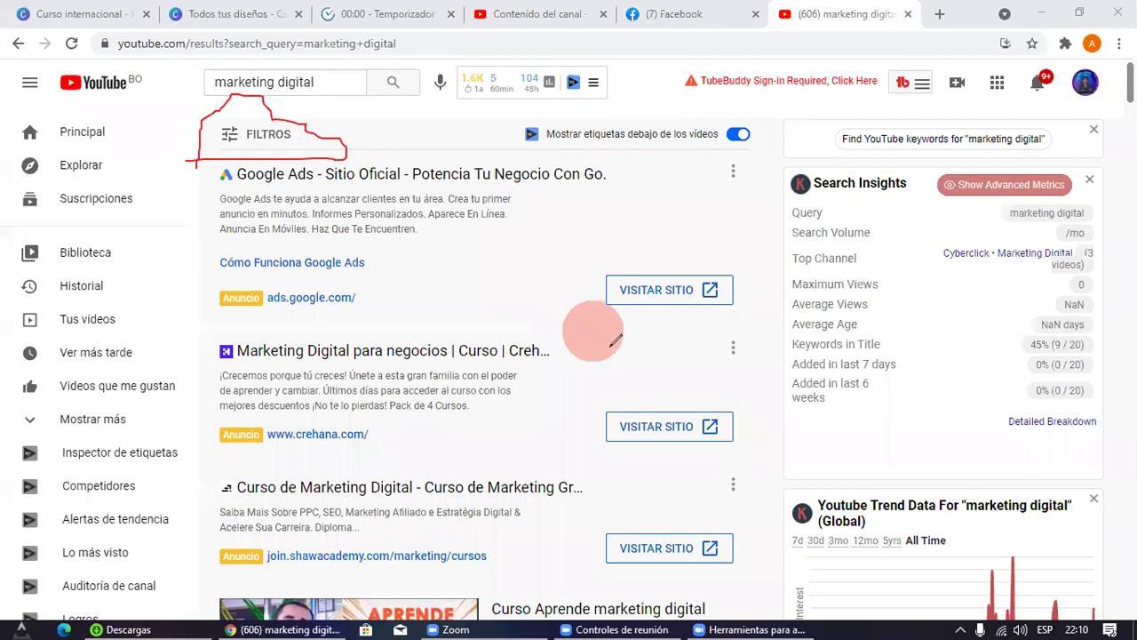
Filter the 'marketing digital' results to Creative Commons videos under Características.
{"action": "left_click", "coordinate": [257, 136]}
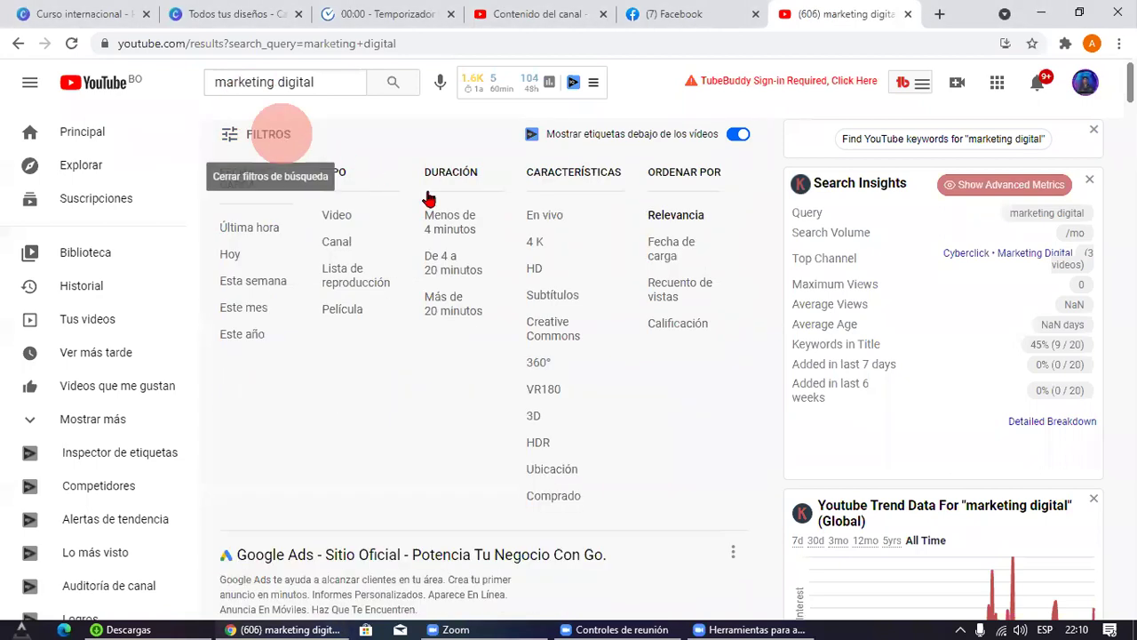
{"action": "scroll", "coordinate": [521, 145], "scroll_direction": "down", "scroll_amount": 2}
{"action": "scroll", "coordinate": [569, 195], "scroll_direction": "up", "scroll_amount": 2}
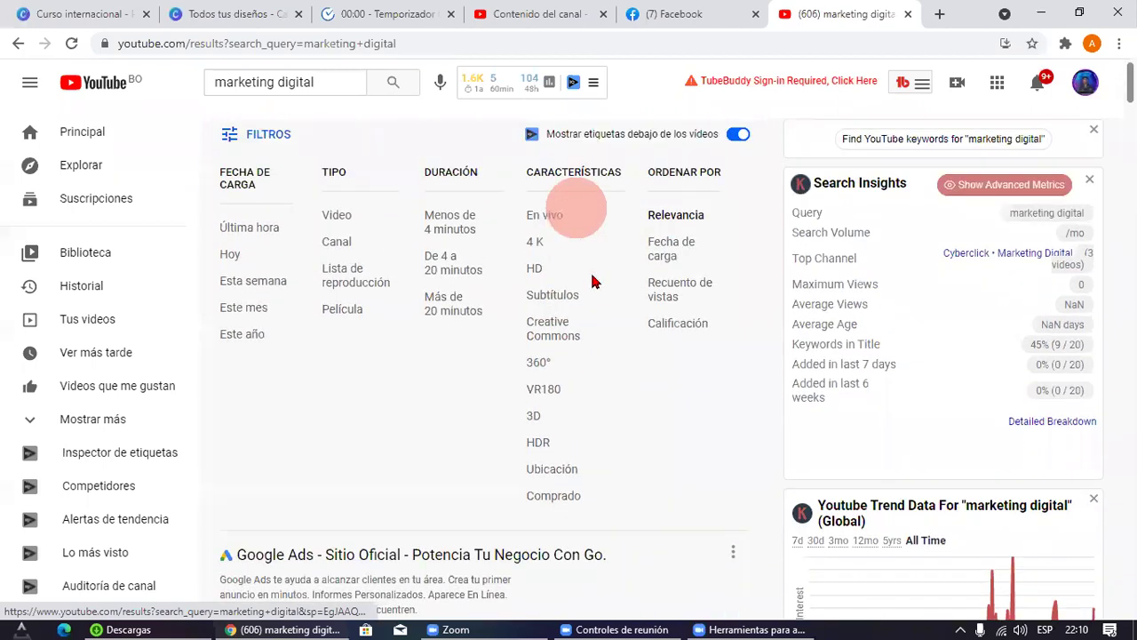
{"action": "left_click", "coordinate": [560, 338]}
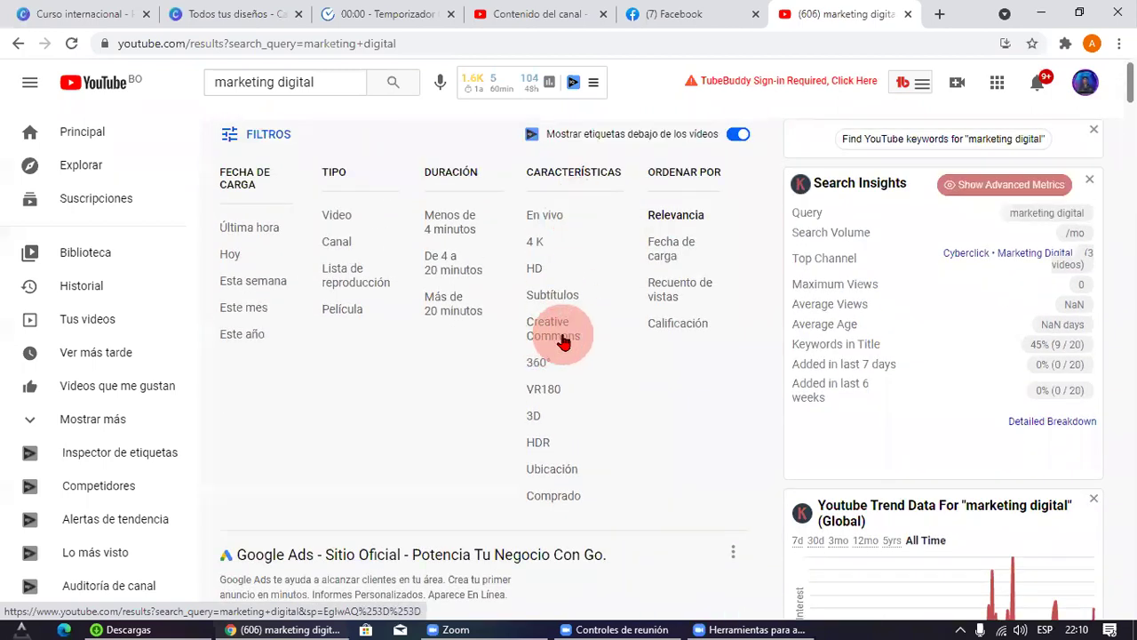
{"action": "left_click", "coordinate": [566, 342]}
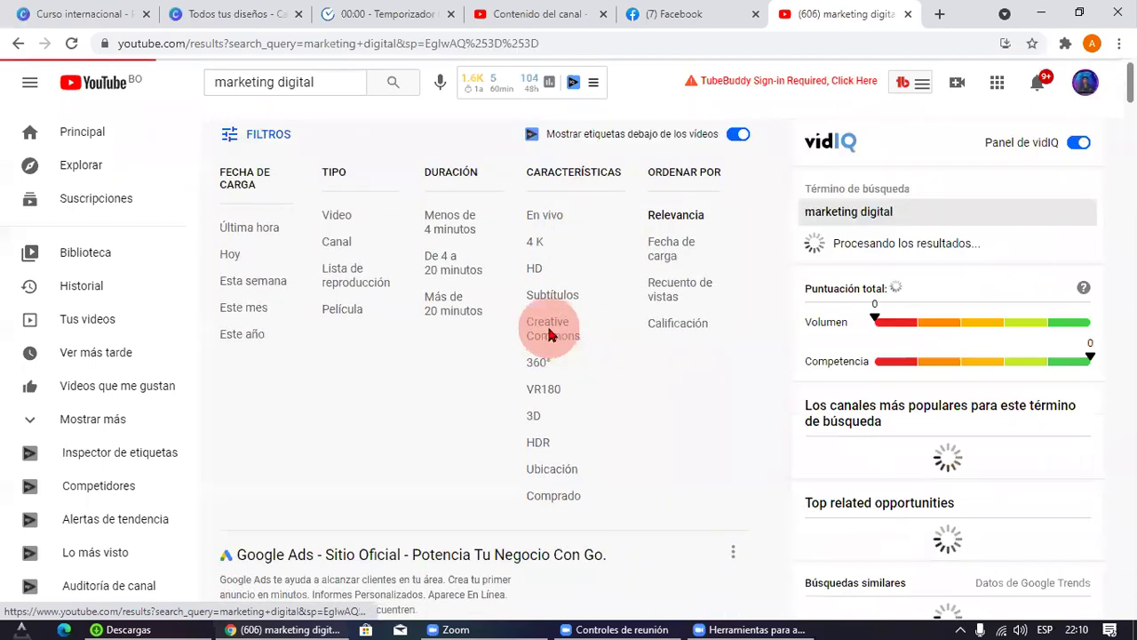
{"action": "scroll", "coordinate": [231, 213], "scroll_direction": "down", "scroll_amount": 3}
{"action": "left_click", "coordinate": [209, 206]}
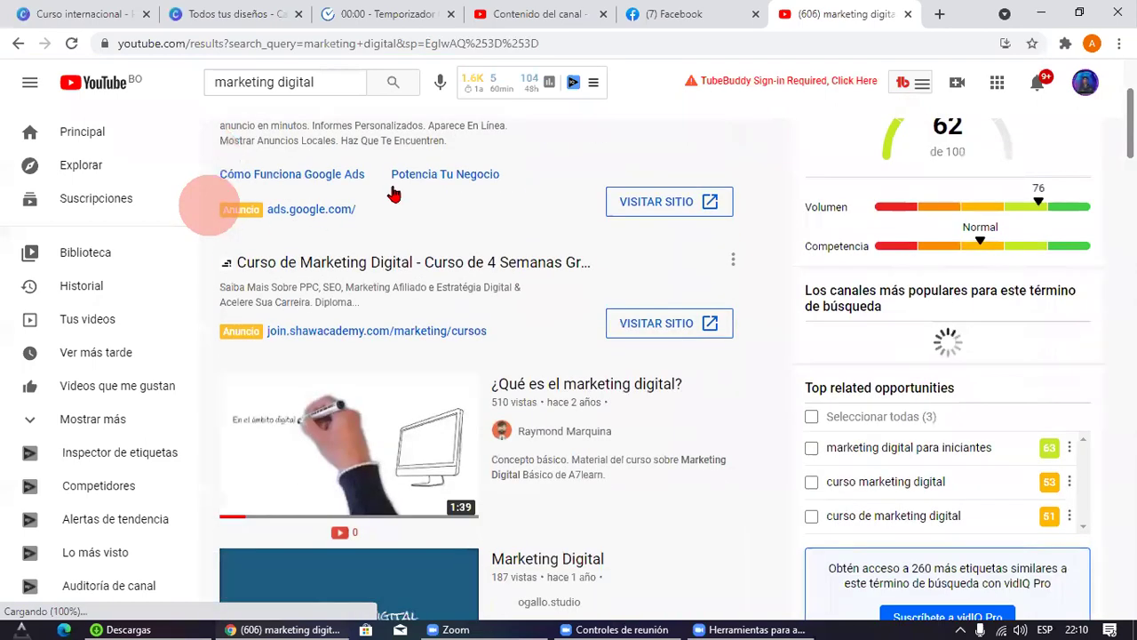
Scroll the filtered results and play '¿Qué es el marketing digital?'.
{"action": "scroll", "coordinate": [397, 197], "scroll_direction": "down", "scroll_amount": 6}
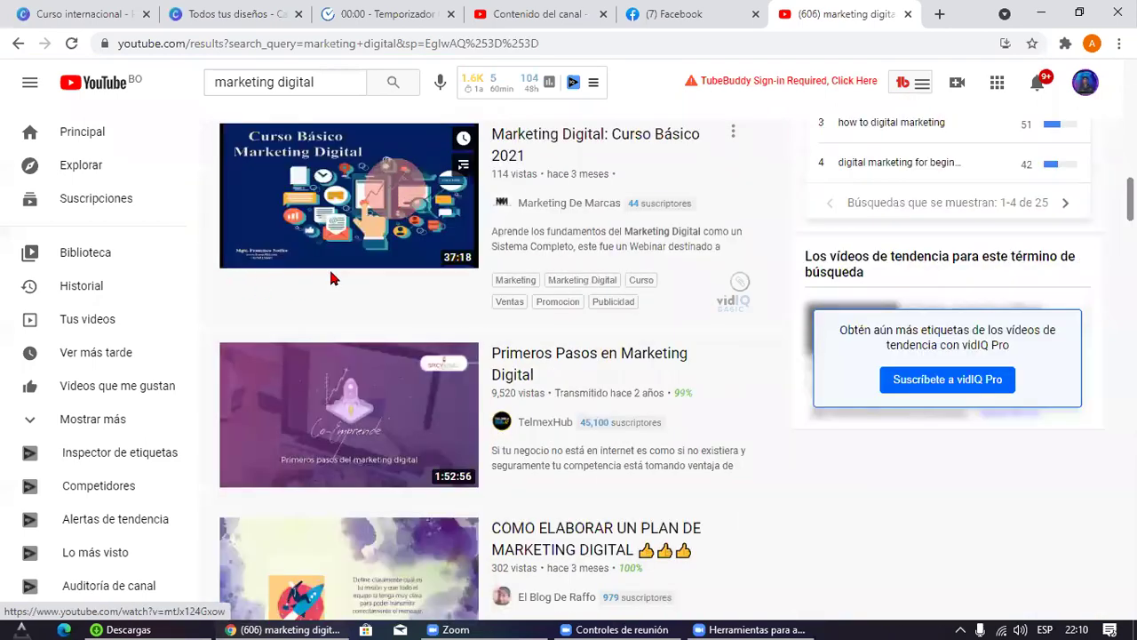
{"action": "scroll", "coordinate": [443, 225], "scroll_direction": "up", "scroll_amount": 5}
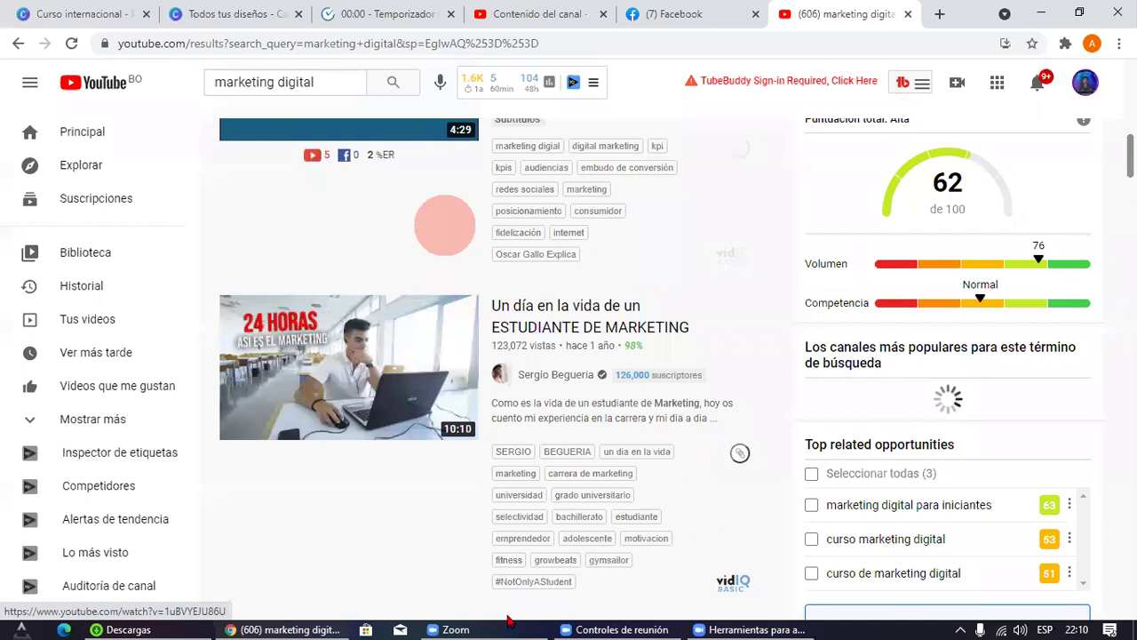
{"action": "scroll", "coordinate": [255, 283], "scroll_direction": "up", "scroll_amount": 1}
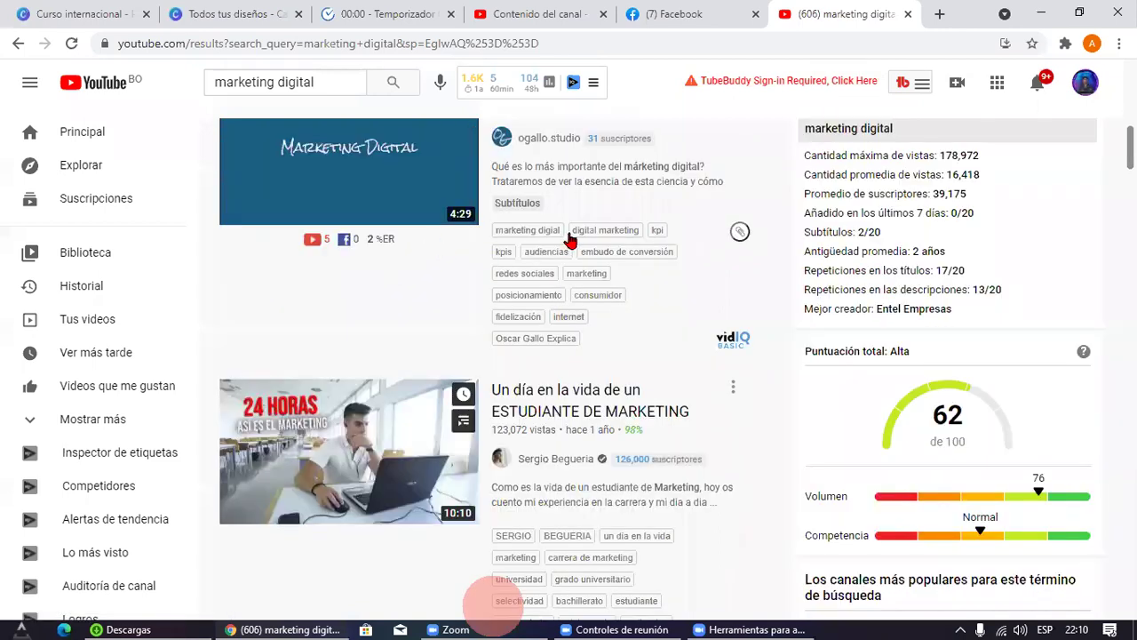
{"action": "scroll", "coordinate": [571, 240], "scroll_direction": "up", "scroll_amount": 4}
{"action": "left_click", "coordinate": [328, 298]}
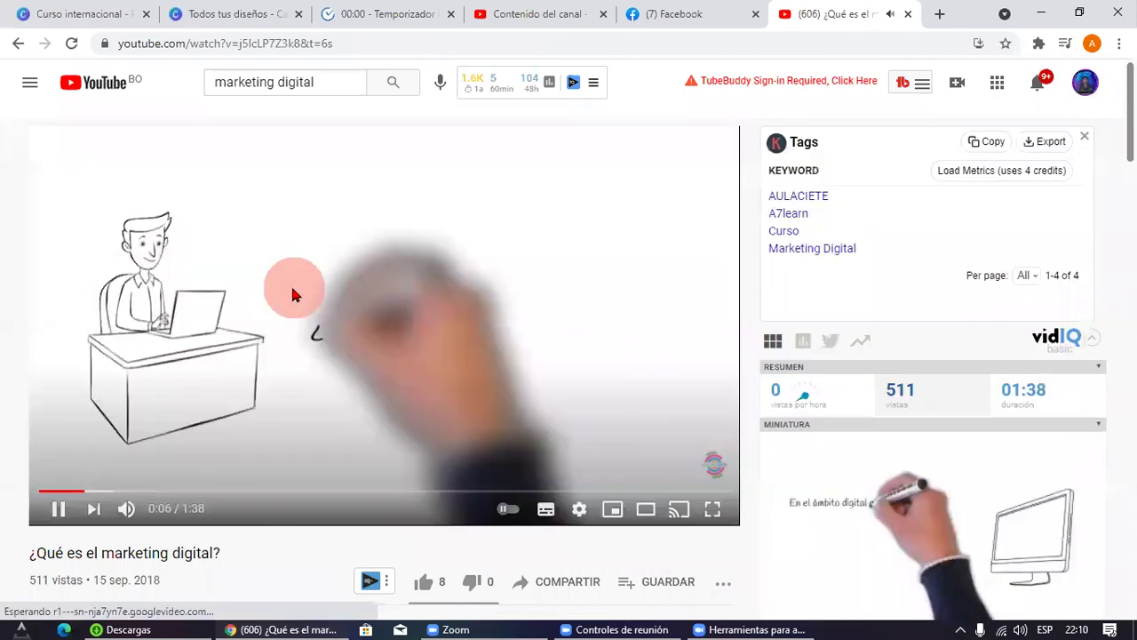
{"action": "left_click", "coordinate": [638, 578]}
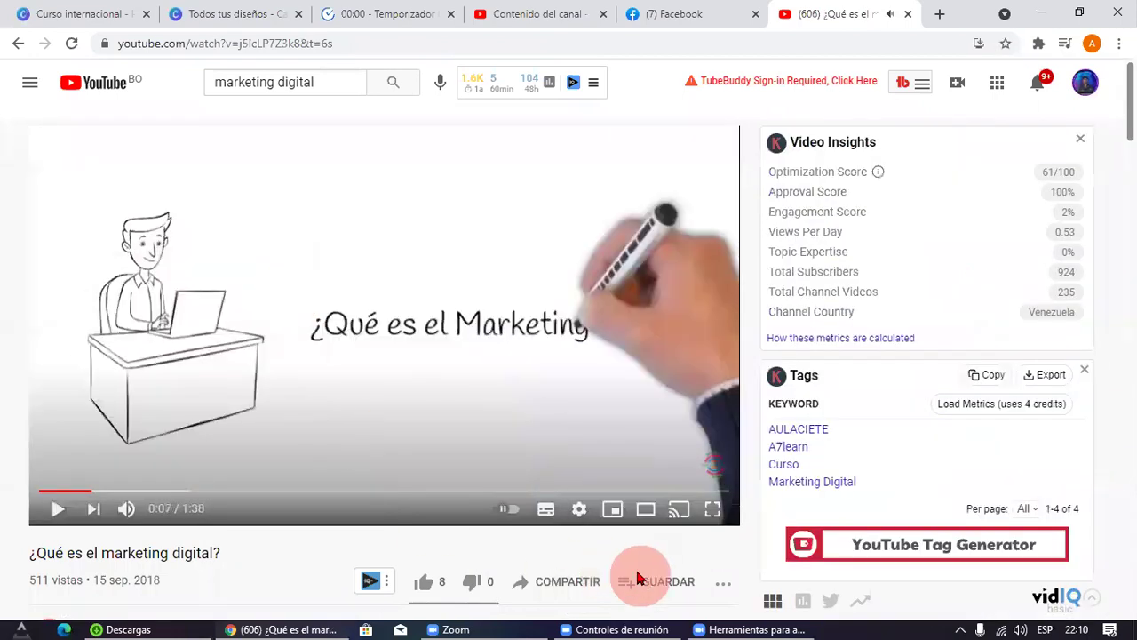
{"action": "left_click", "coordinate": [349, 228]}
{"action": "left_click", "coordinate": [495, 541]}
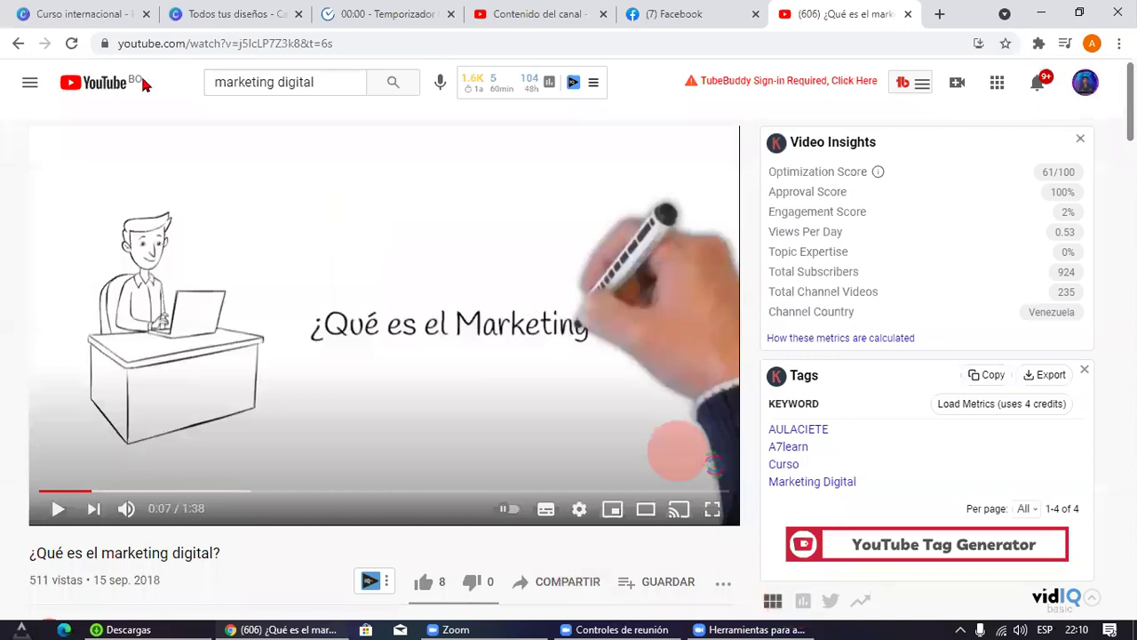
{"action": "left_click_drag", "start_coordinate": [127, 44], "coordinate": [355, 39]}
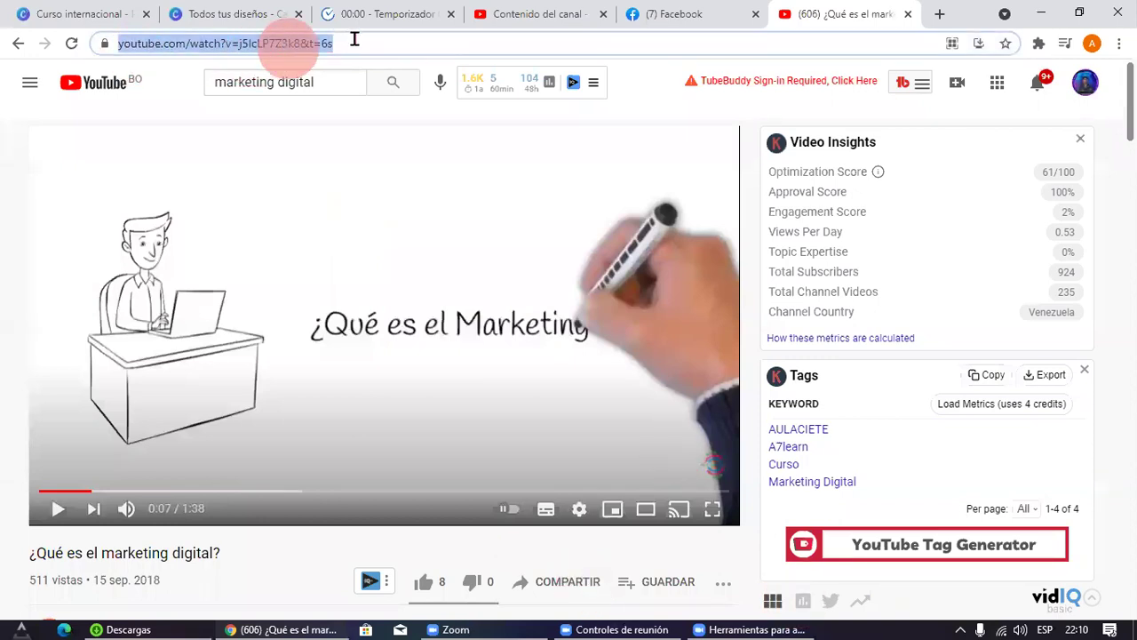
{"action": "left_click_drag", "start_coordinate": [506, 38], "coordinate": [307, 53]}
{"action": "left_click_drag", "start_coordinate": [175, 43], "coordinate": [91, 41]}
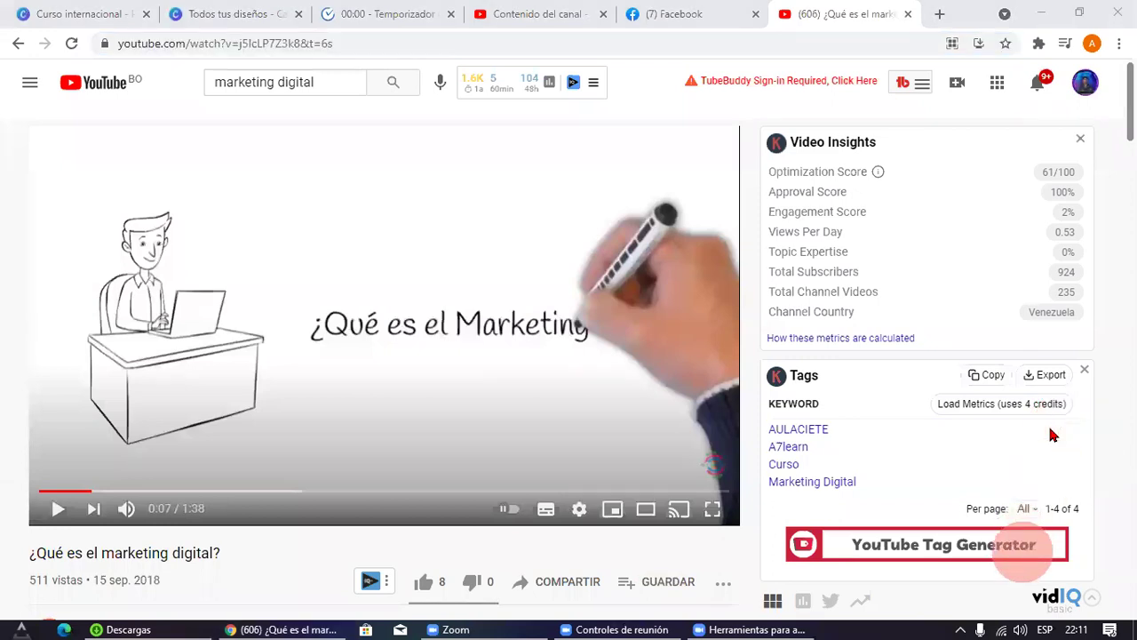
{"action": "left_click", "coordinate": [378, 43]}
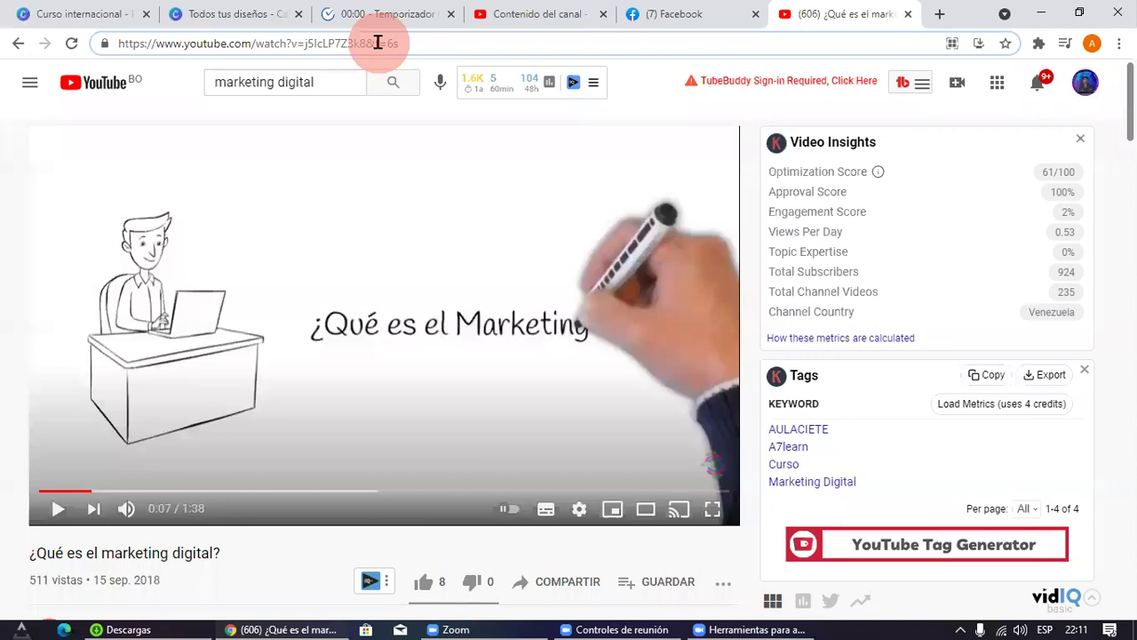
Change the video's URL from youtube.com to ssyoutube.com and load it.
{"action": "type", "text": "ss"}
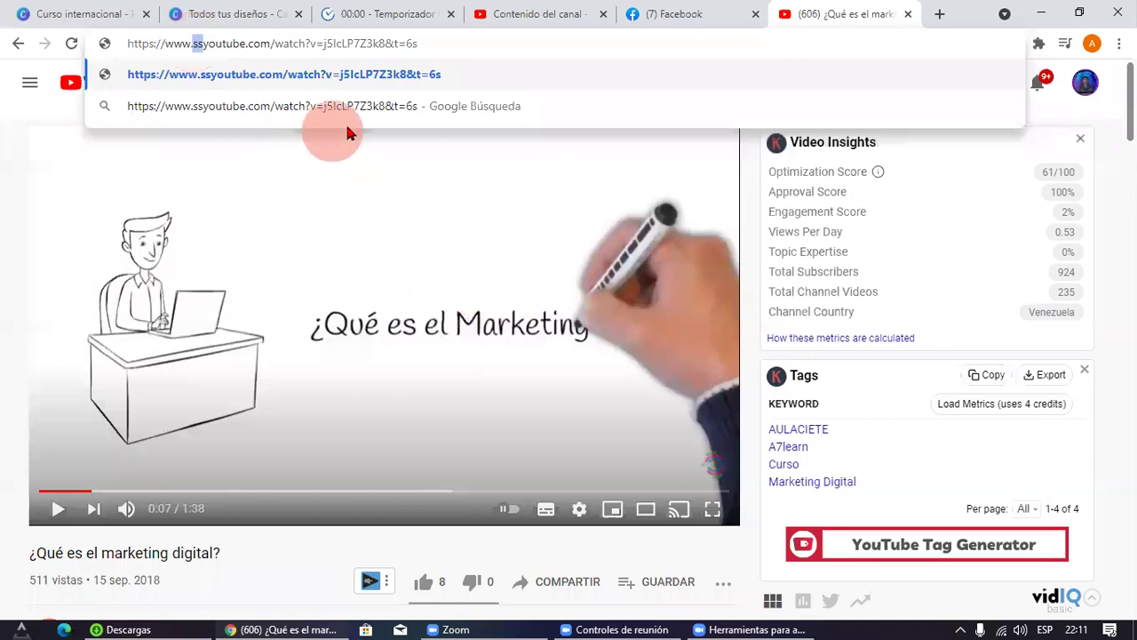
{"action": "left_click", "coordinate": [446, 45]}
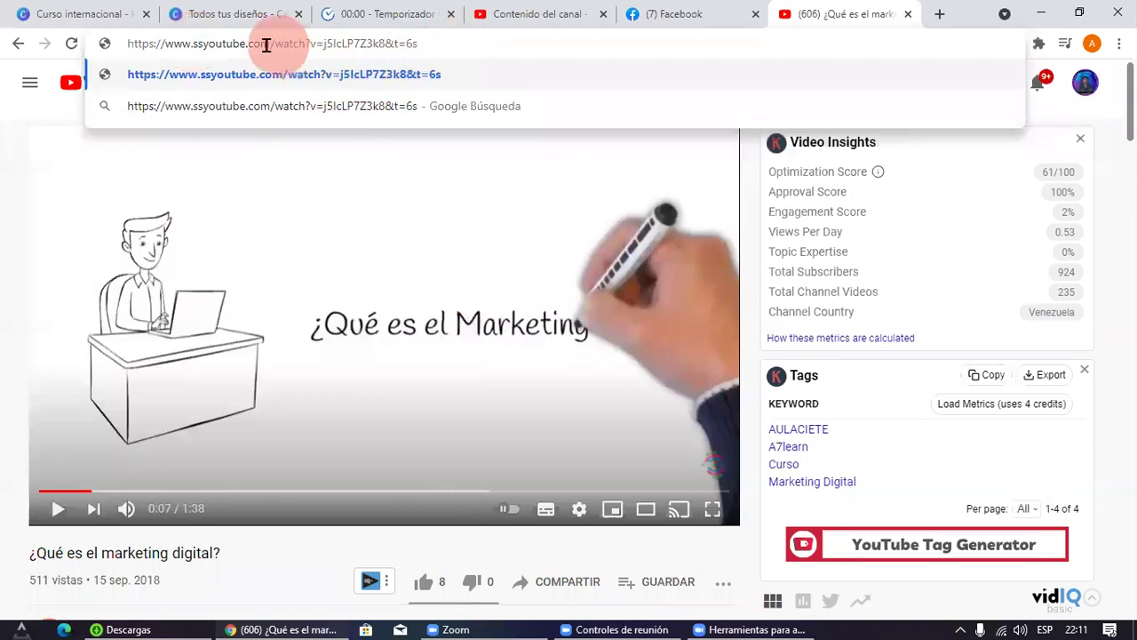
{"action": "left_click_drag", "start_coordinate": [186, 43], "coordinate": [219, 43]}
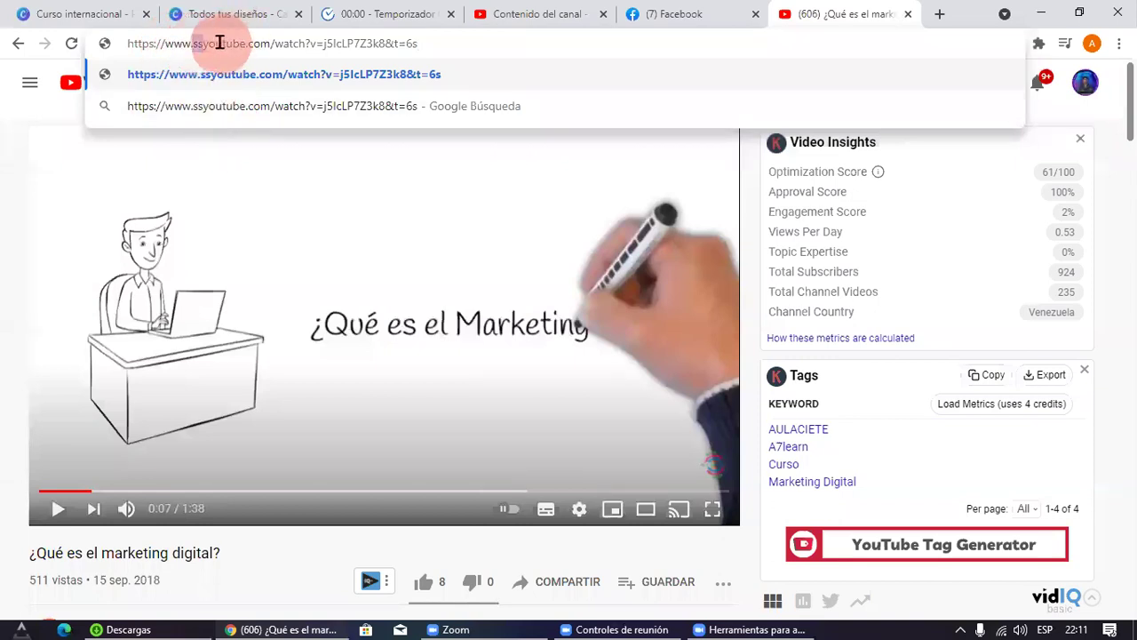
{"action": "left_click", "coordinate": [431, 46]}
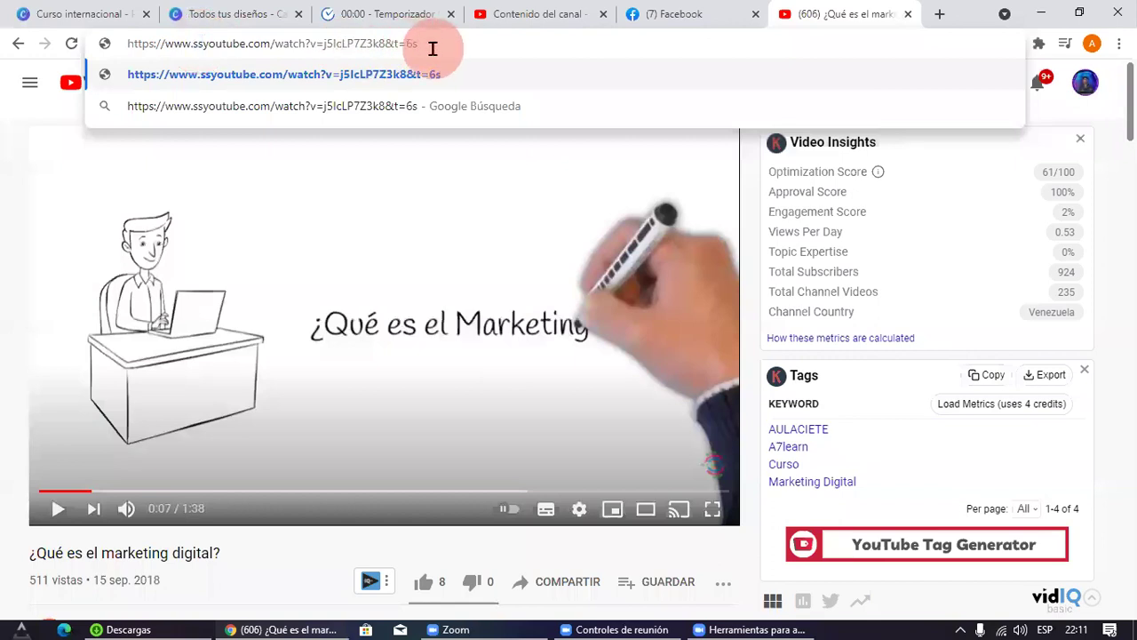
{"action": "key", "text": "Return"}
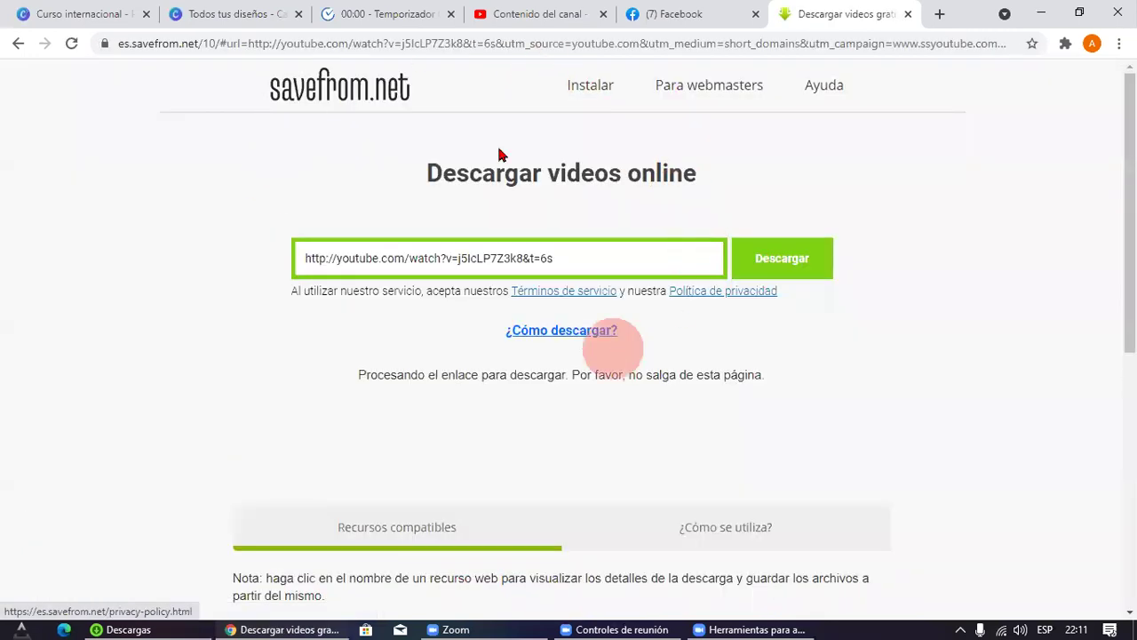
Download the video as MP4 720, closing the IQ Option ad tab and the Consejo popup.
{"action": "scroll", "coordinate": [468, 229], "scroll_direction": "down", "scroll_amount": 2}
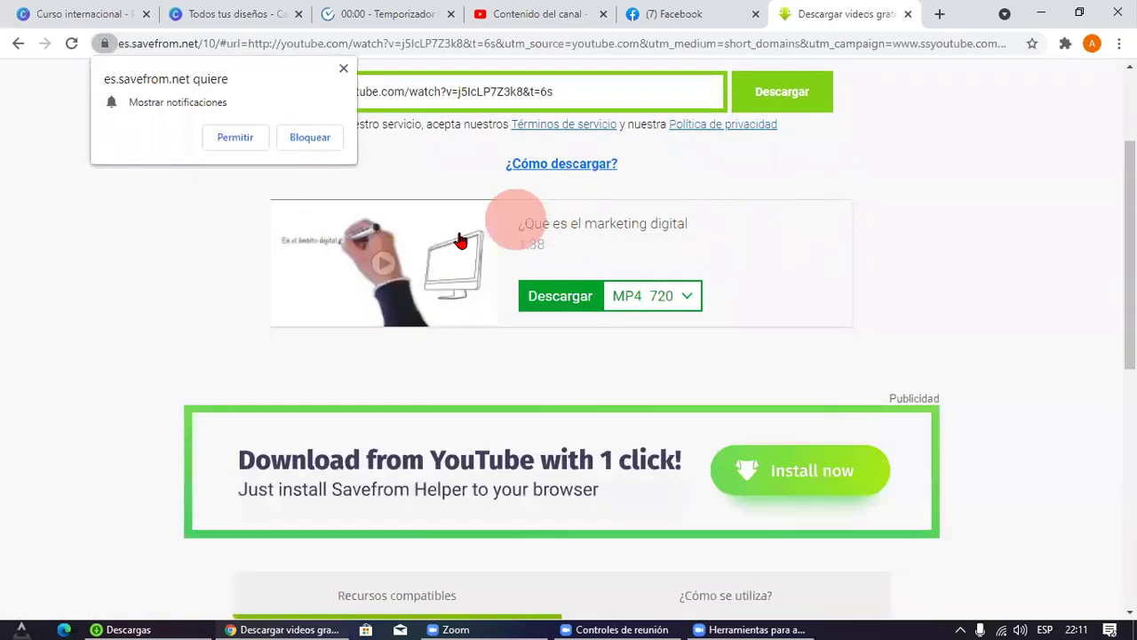
{"action": "left_click", "coordinate": [558, 300]}
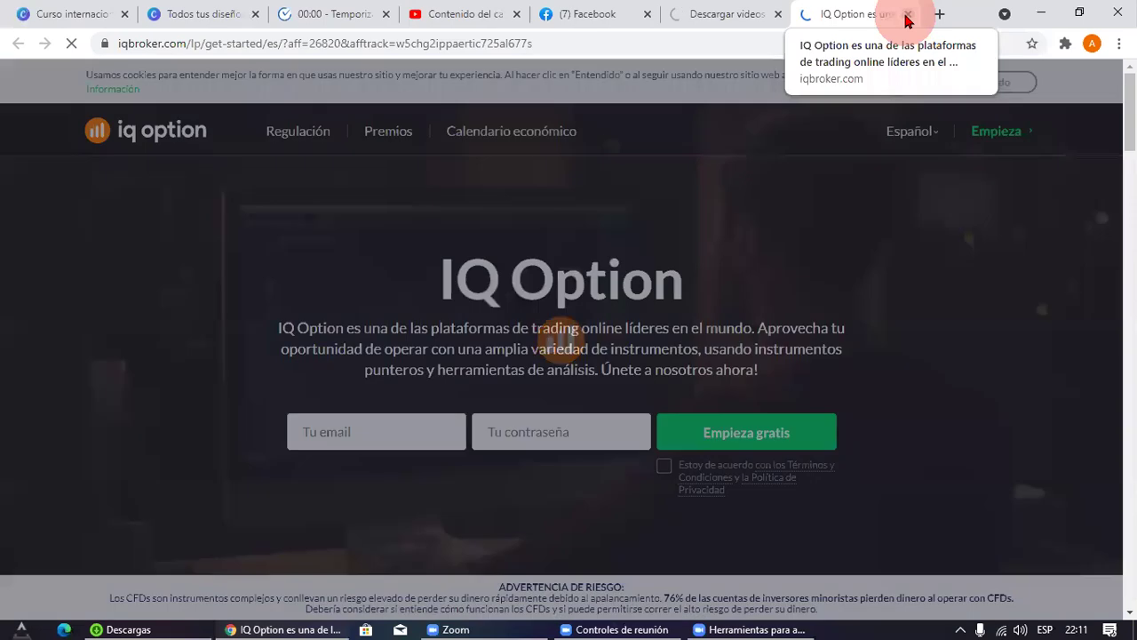
{"action": "left_click", "coordinate": [907, 14]}
{"action": "left_click", "coordinate": [863, 174]}
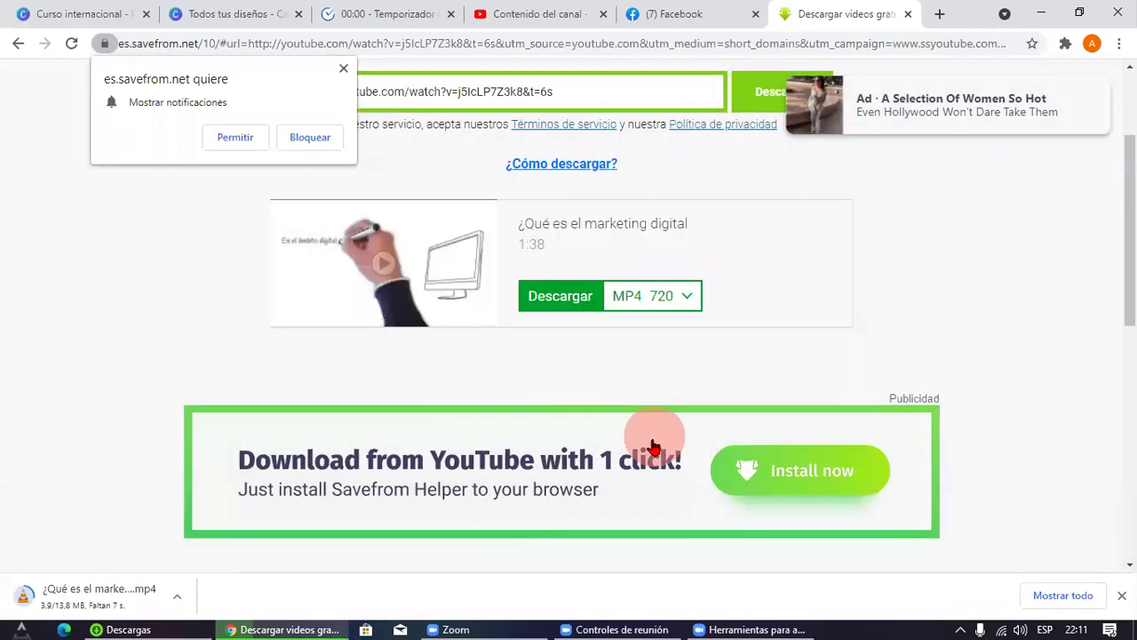
{"action": "left_click", "coordinate": [592, 592]}
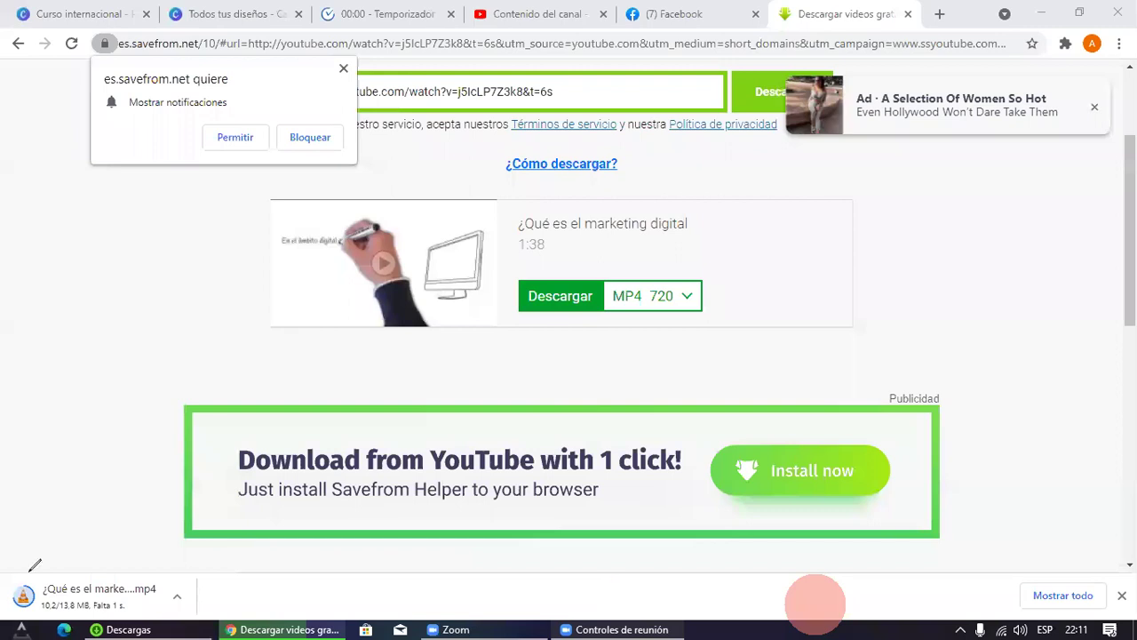
Return to the YouTube Studio tab showing the Subir videos dialog.
{"action": "mouse_move", "coordinate": [34, 565]}
{"action": "left_mouse_down"}
{"action": "mouse_move", "coordinate": [25, 613]}
{"action": "mouse_move", "coordinate": [51, 522]}
{"action": "left_mouse_up"}
{"action": "mouse_move", "coordinate": [298, 227]}
{"action": "left_mouse_down"}
{"action": "mouse_move", "coordinate": [124, 551]}
{"action": "mouse_move", "coordinate": [182, 598]}
{"action": "mouse_move", "coordinate": [276, 544]}
{"action": "left_mouse_up"}
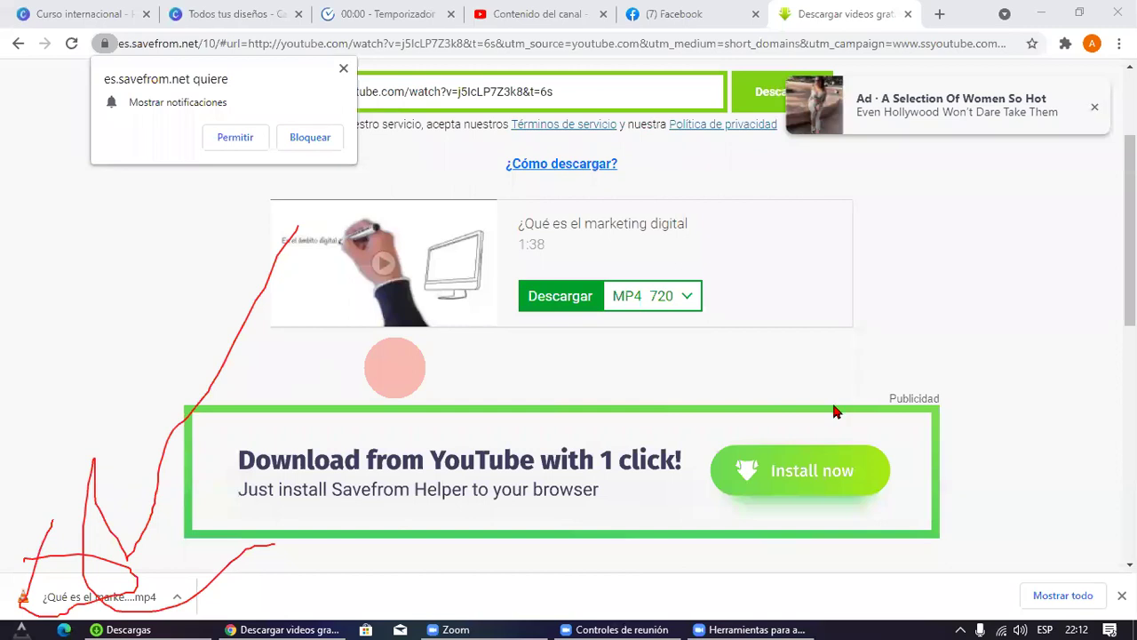
{"action": "left_click", "coordinate": [530, 15]}
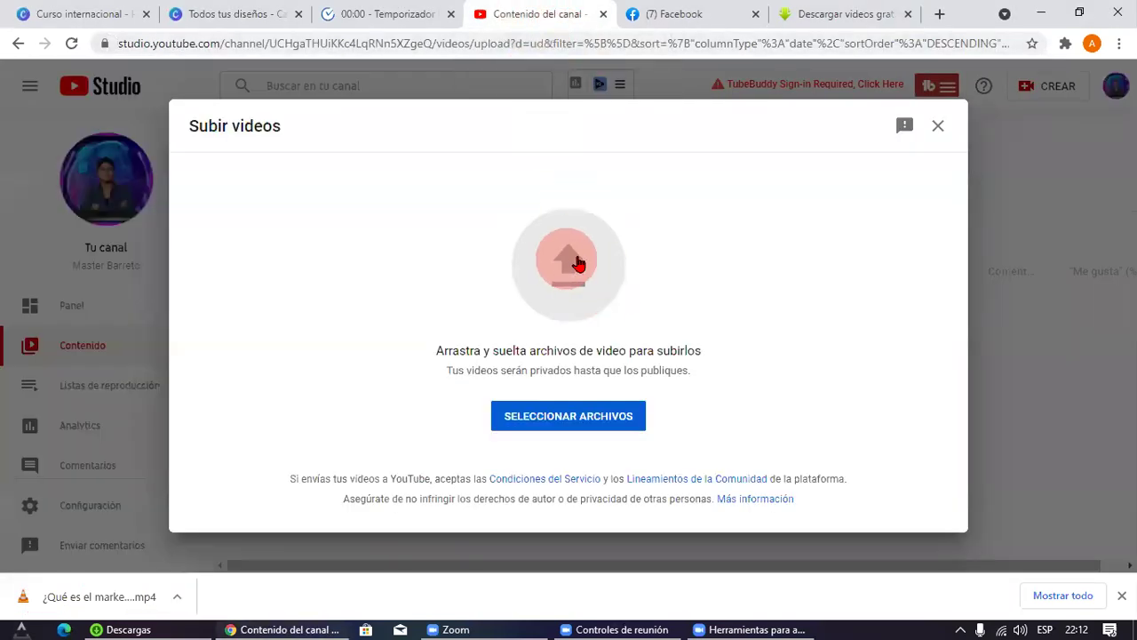
Show the downloaded marketing video in Descargas and place that window beside the upload dialog.
{"action": "left_click", "coordinate": [178, 596]}
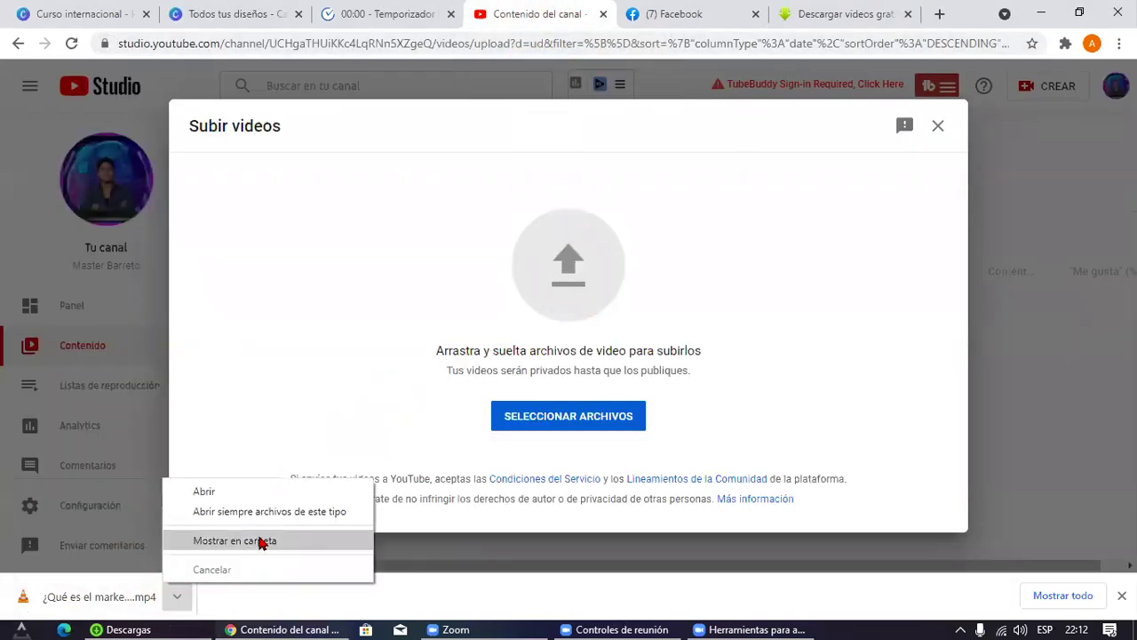
{"action": "left_click", "coordinate": [261, 541]}
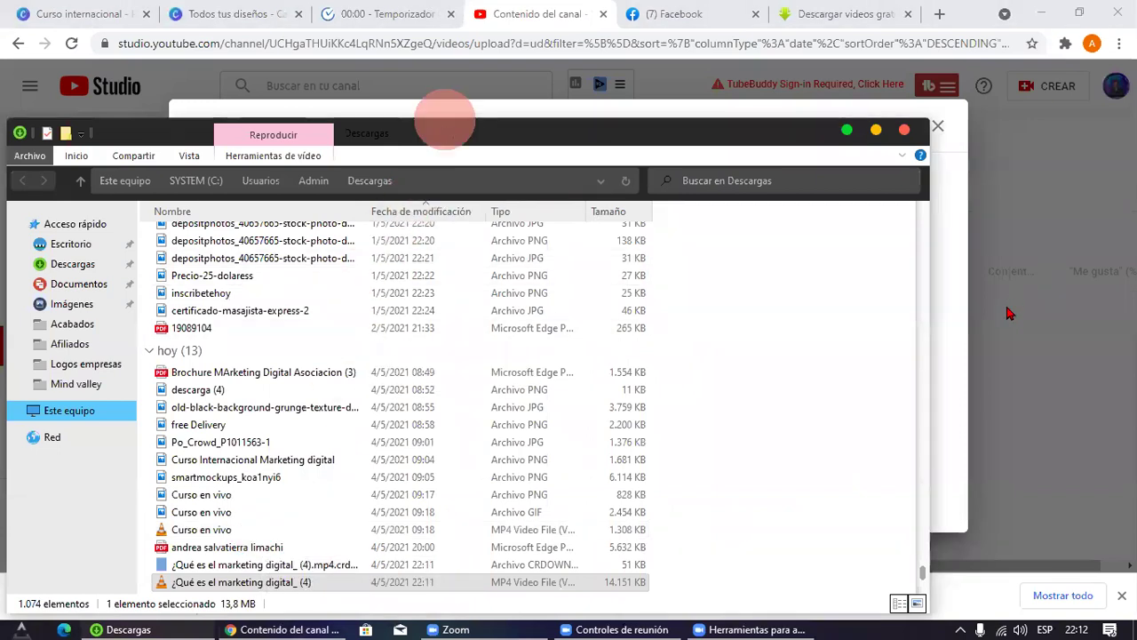
{"action": "left_click_drag", "start_coordinate": [444, 124], "coordinate": [1097, 4]}
Drag the video toward the upload area, then dismiss and close the VLC player that opened.
{"action": "left_click_drag", "start_coordinate": [893, 469], "coordinate": [535, 315]}
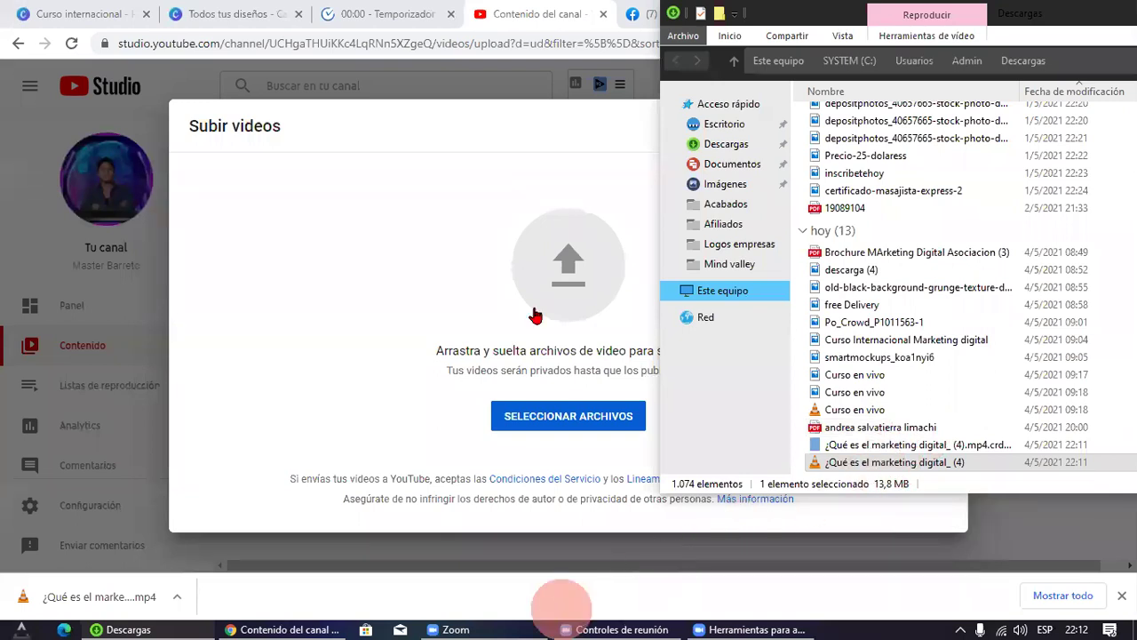
{"action": "left_click", "coordinate": [410, 235]}
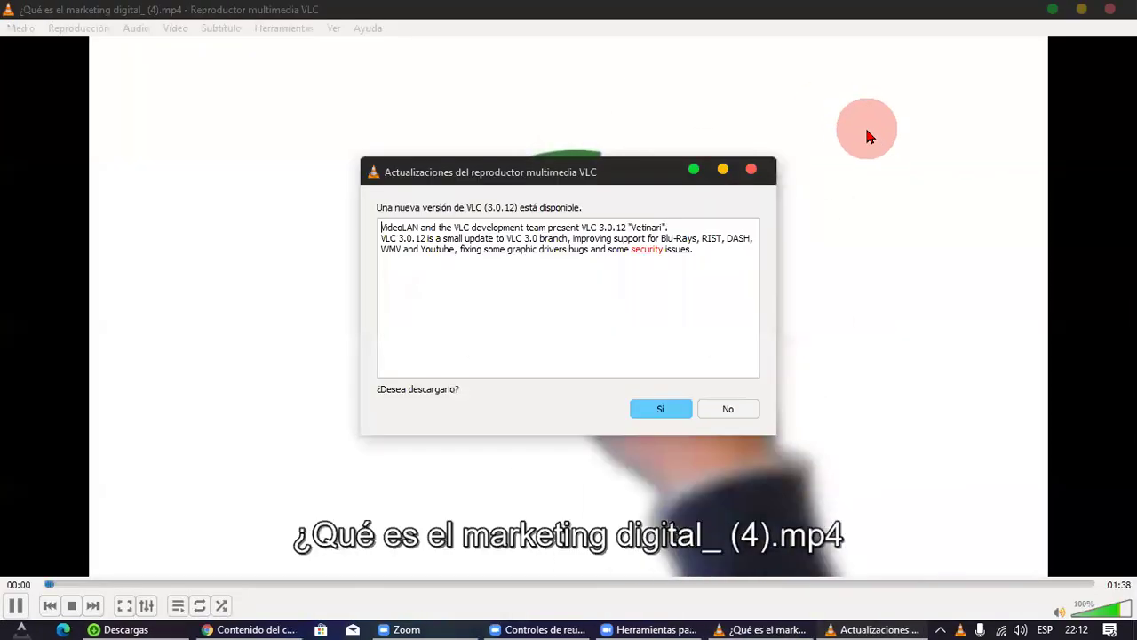
{"action": "left_click", "coordinate": [754, 168]}
{"action": "left_click", "coordinate": [1111, 9]}
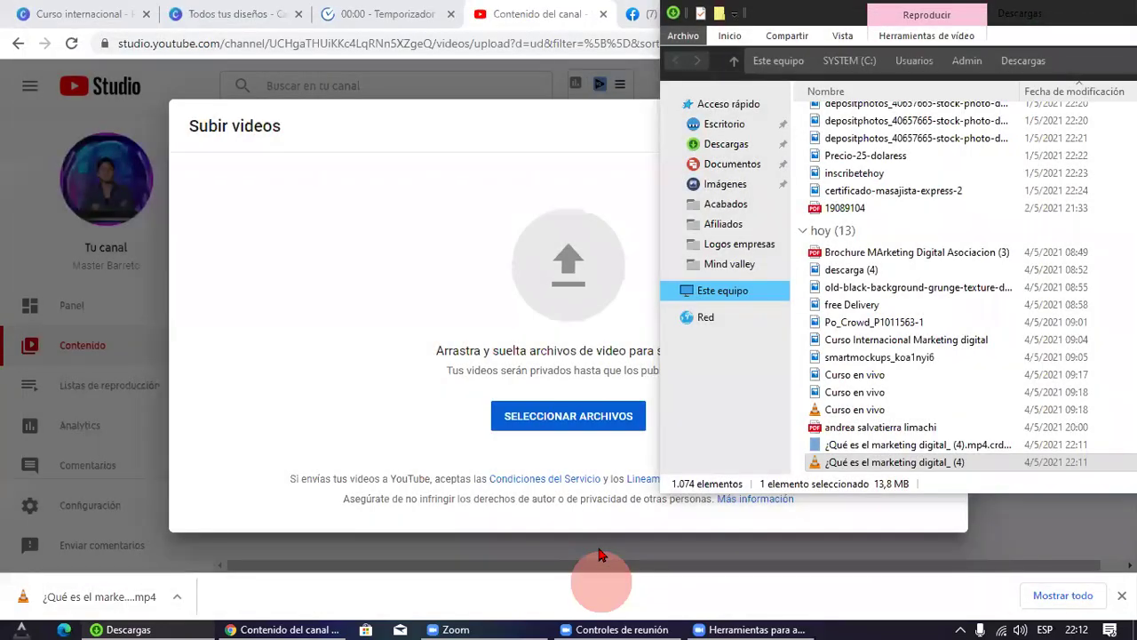
{"action": "left_click", "coordinate": [998, 553]}
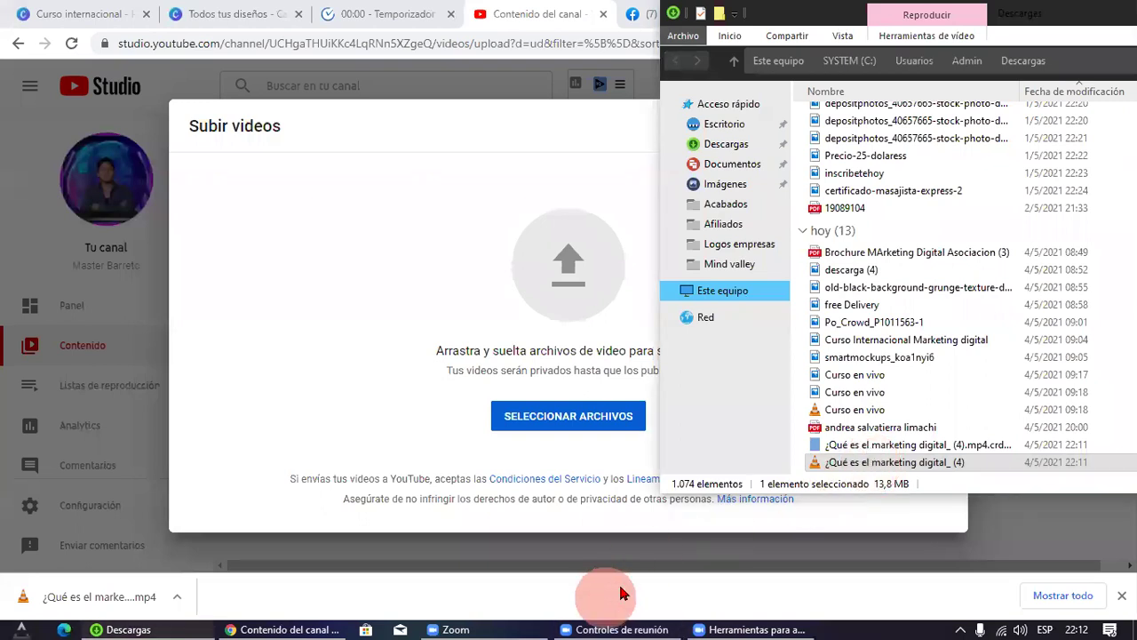
Open the downloaded video file's Propiedades window and shift it left.
{"action": "left_click_drag", "start_coordinate": [863, 463], "coordinate": [476, 284]}
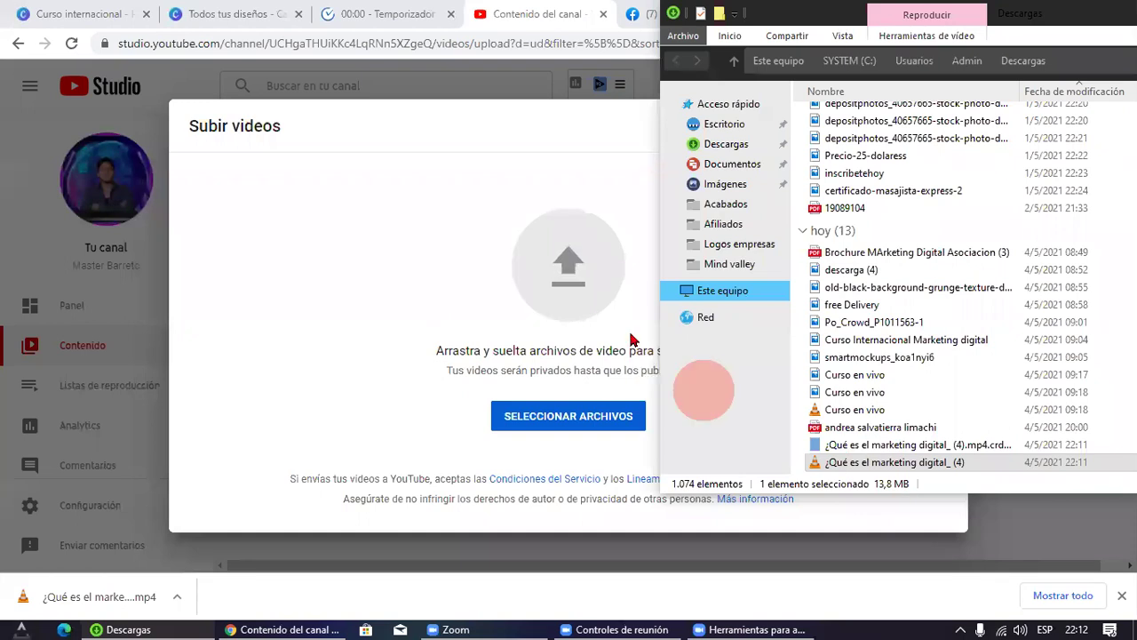
{"action": "right_click", "coordinate": [883, 468]}
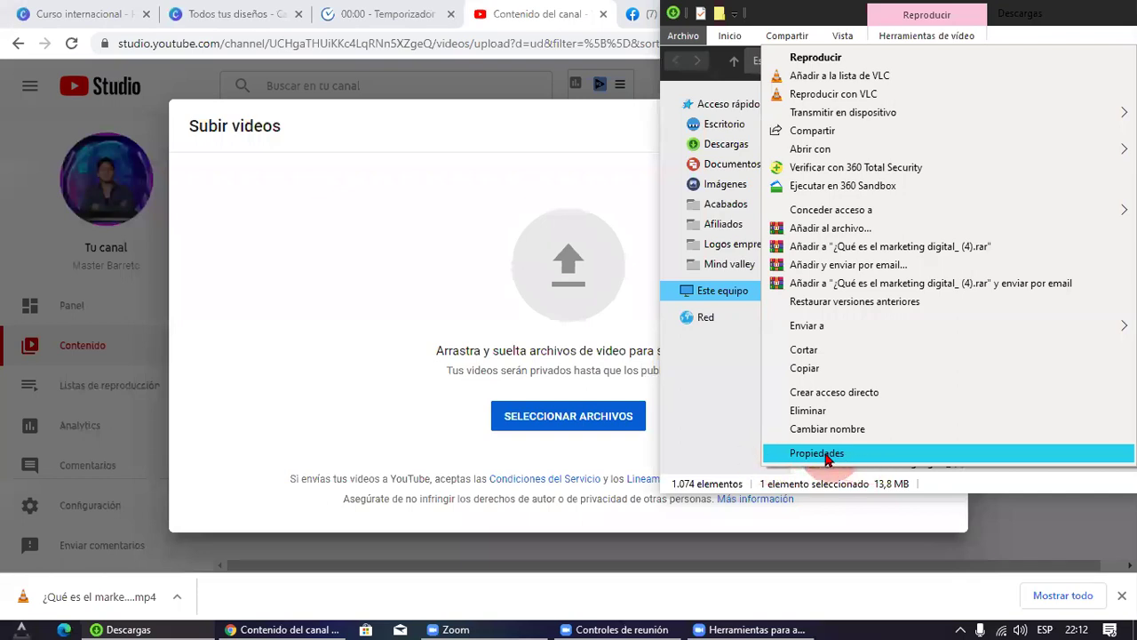
{"action": "left_click", "coordinate": [722, 458]}
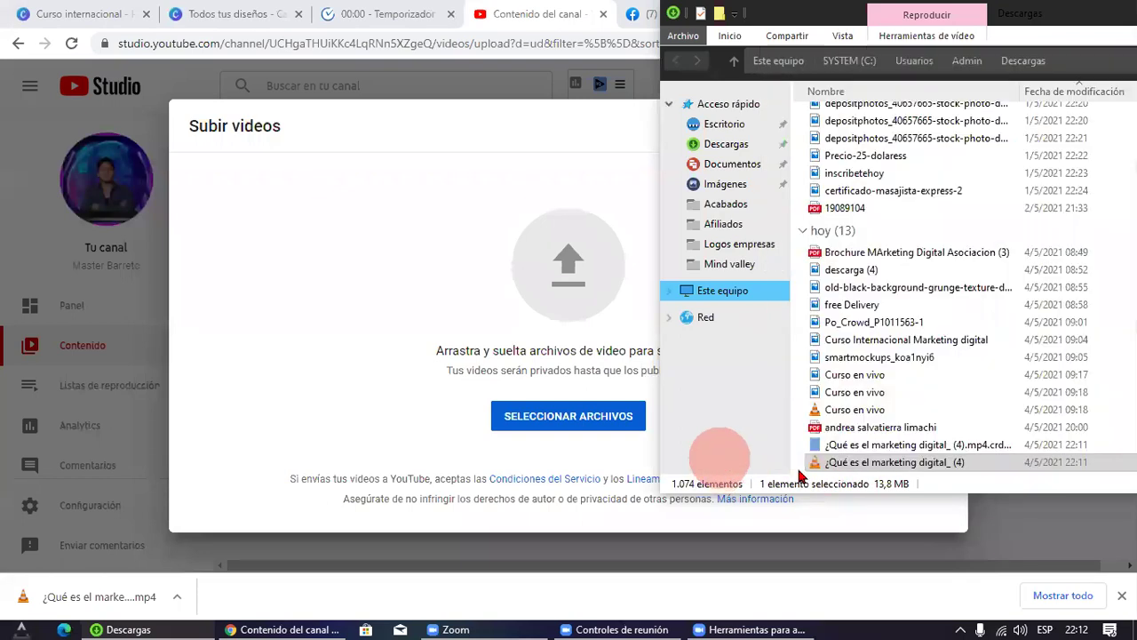
{"action": "right_click", "coordinate": [873, 463]}
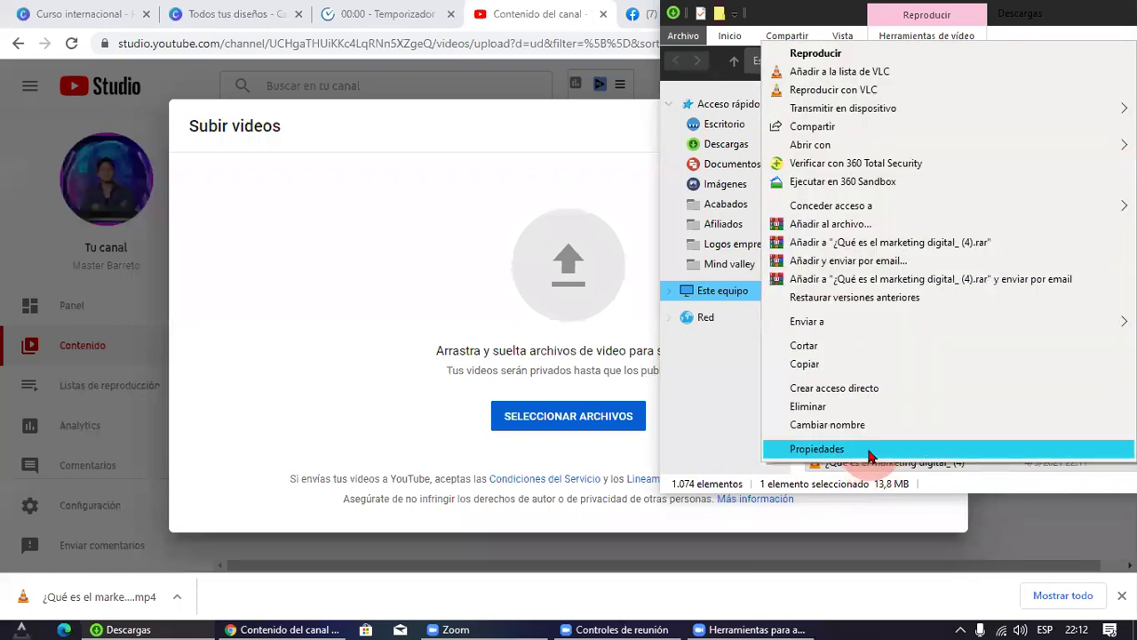
{"action": "left_click", "coordinate": [871, 451]}
{"action": "left_click_drag", "start_coordinate": [1004, 197], "coordinate": [494, 76]}
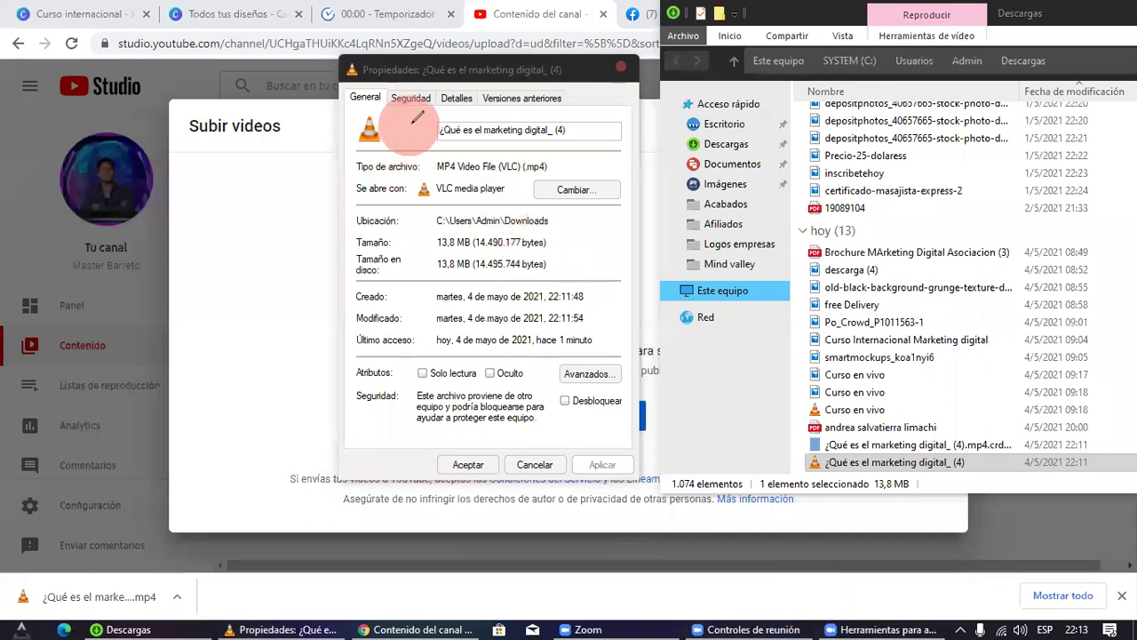
In the Detalles tab, begin entering the Título 'Diseño web Bolivia y marketing digital'.
{"action": "mouse_move", "coordinate": [462, 125]}
{"action": "left_mouse_down"}
{"action": "mouse_move", "coordinate": [482, 63]}
{"action": "mouse_move", "coordinate": [418, 101]}
{"action": "left_mouse_up"}
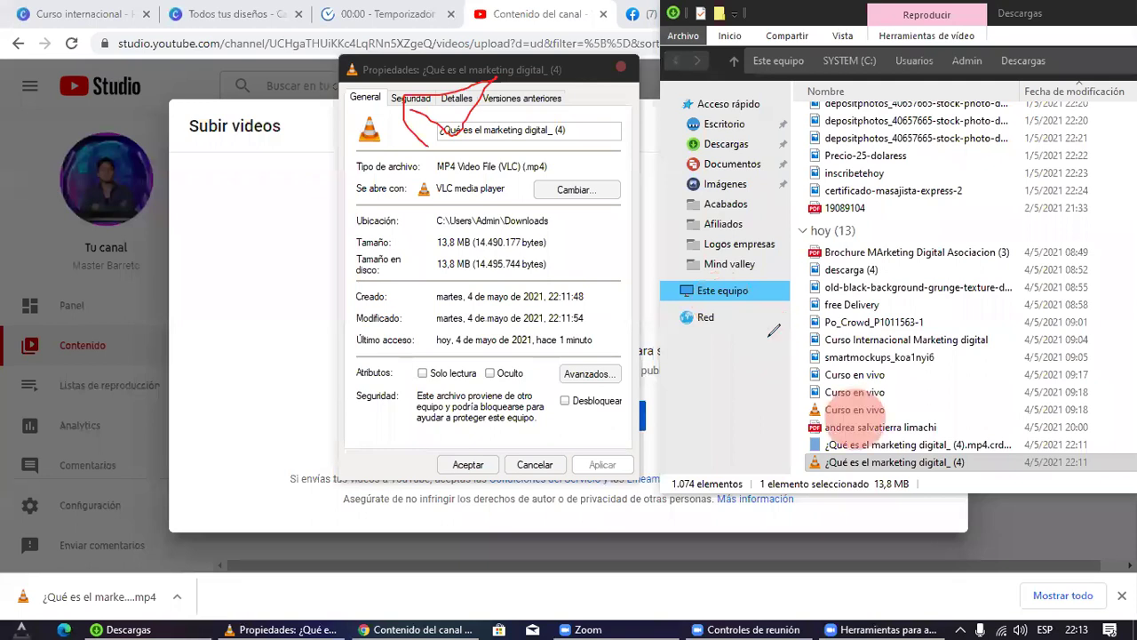
{"action": "left_click", "coordinate": [458, 100]}
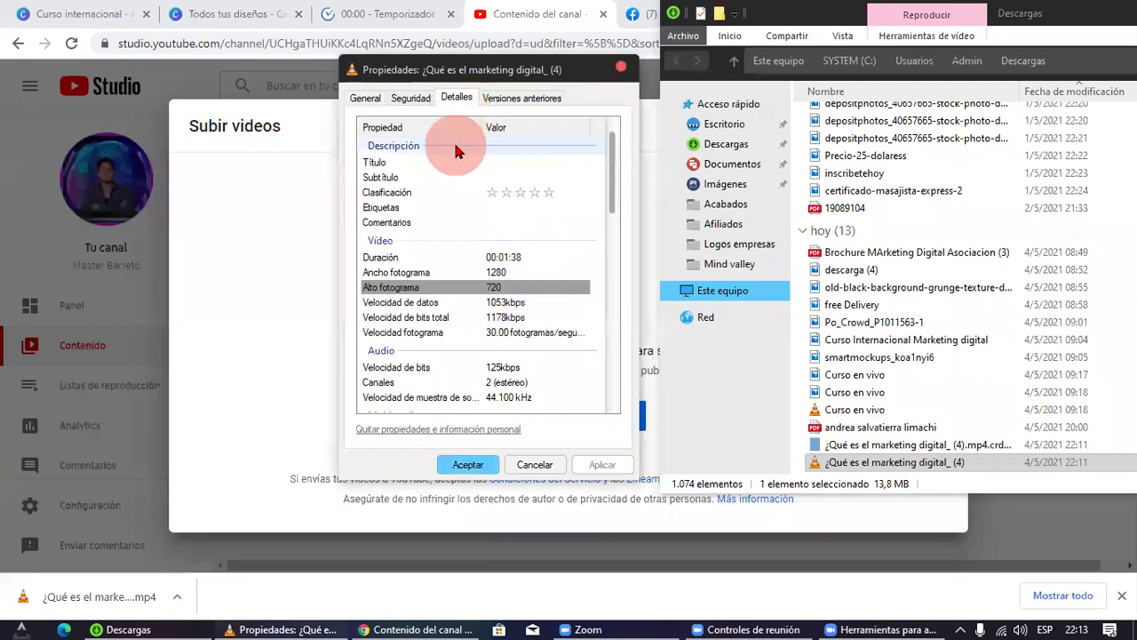
{"action": "scroll", "coordinate": [435, 162], "scroll_direction": "down", "scroll_amount": 10}
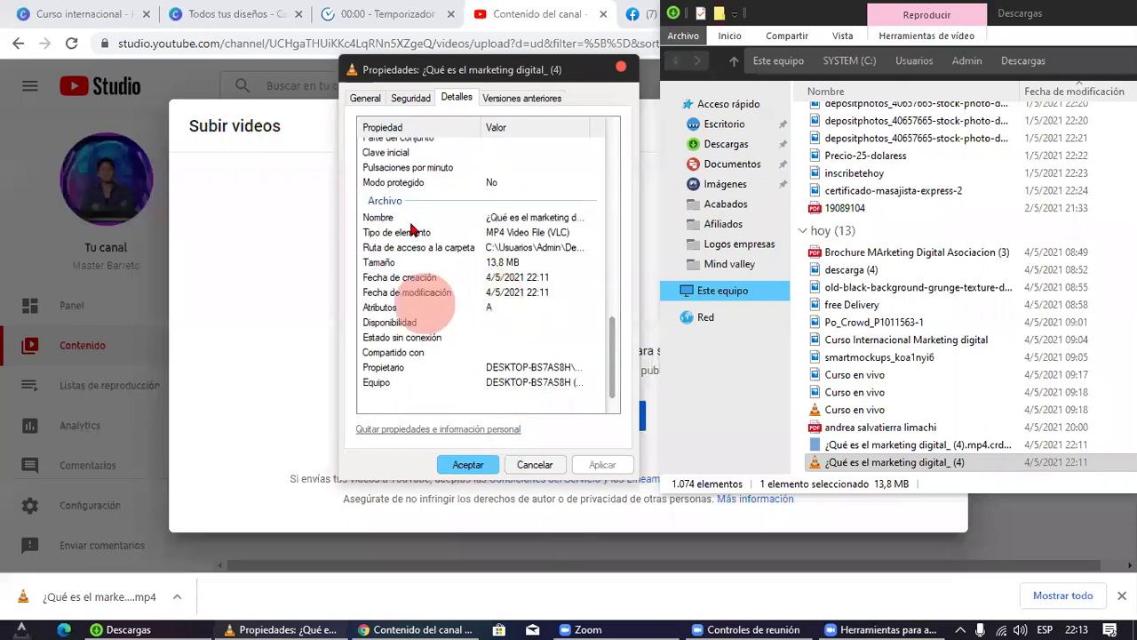
{"action": "scroll", "coordinate": [470, 178], "scroll_direction": "up", "scroll_amount": 10}
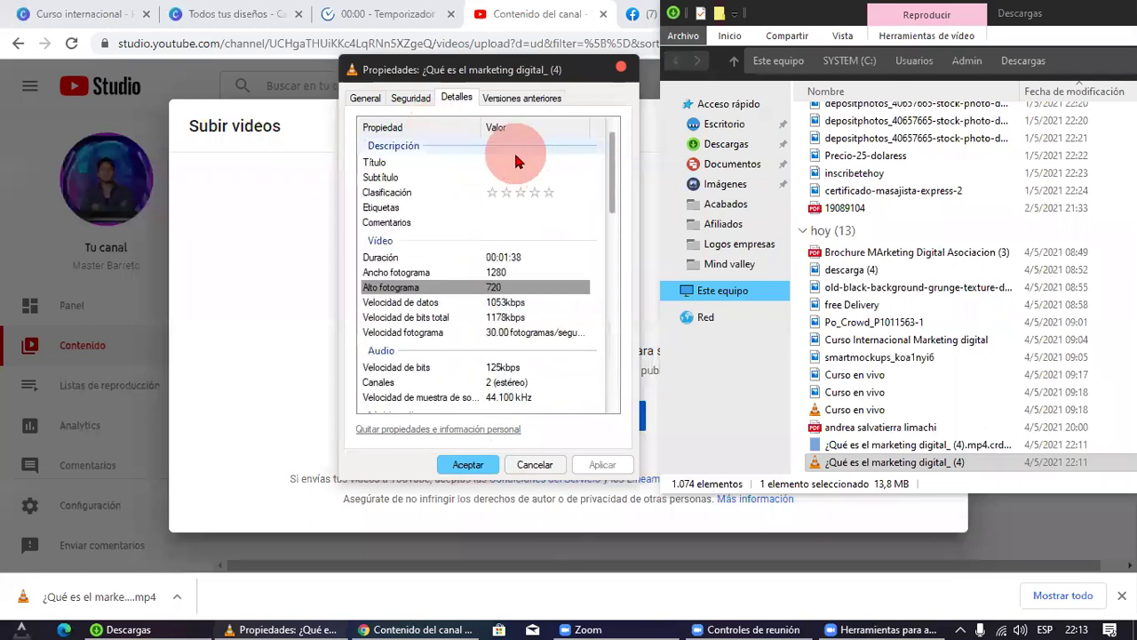
{"action": "left_click", "coordinate": [504, 161]}
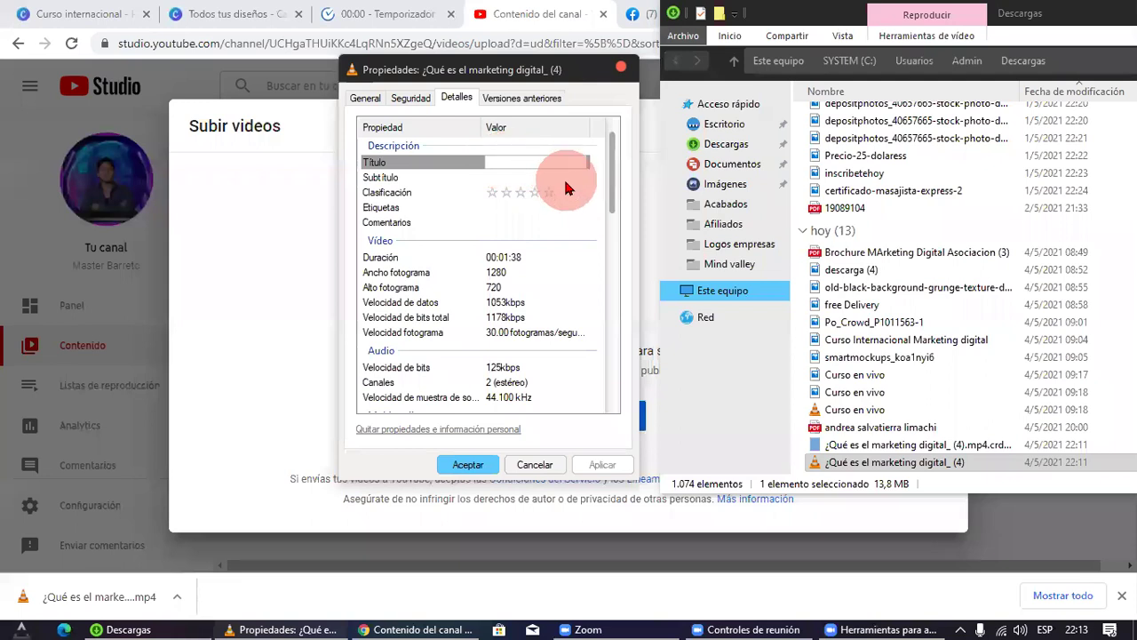
{"action": "type", "text": "señ"}
Complete the Título as 'Diseño web Bolivia y marketing digital Bolivia' and select it for copying.
{"action": "type", "text": "keting digital "}
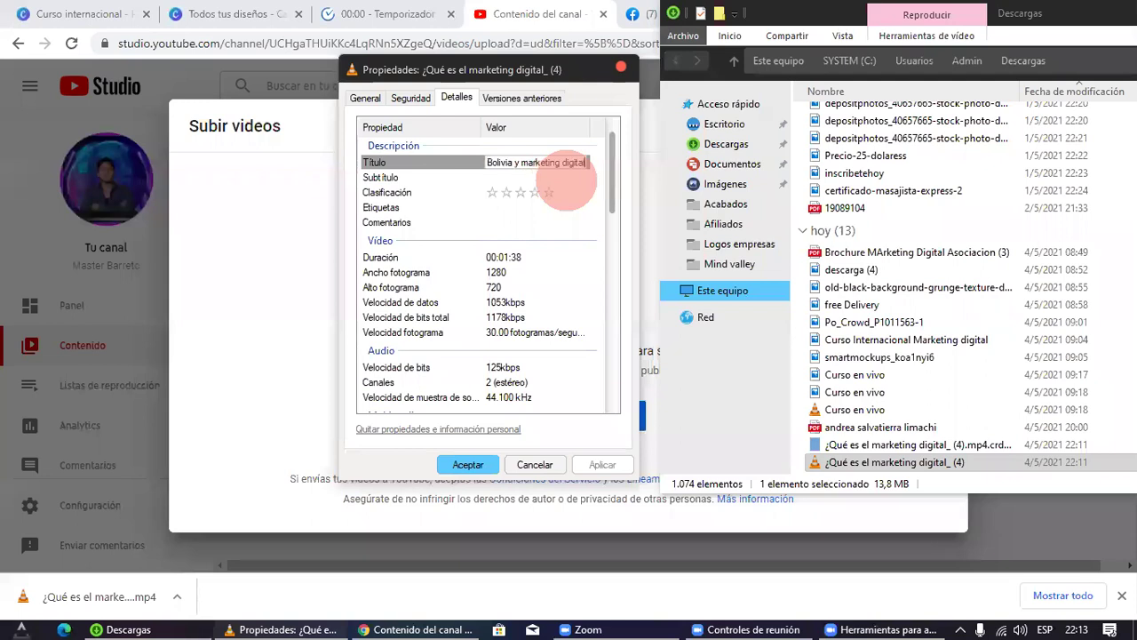
{"action": "type", "text": "Bolivia"}
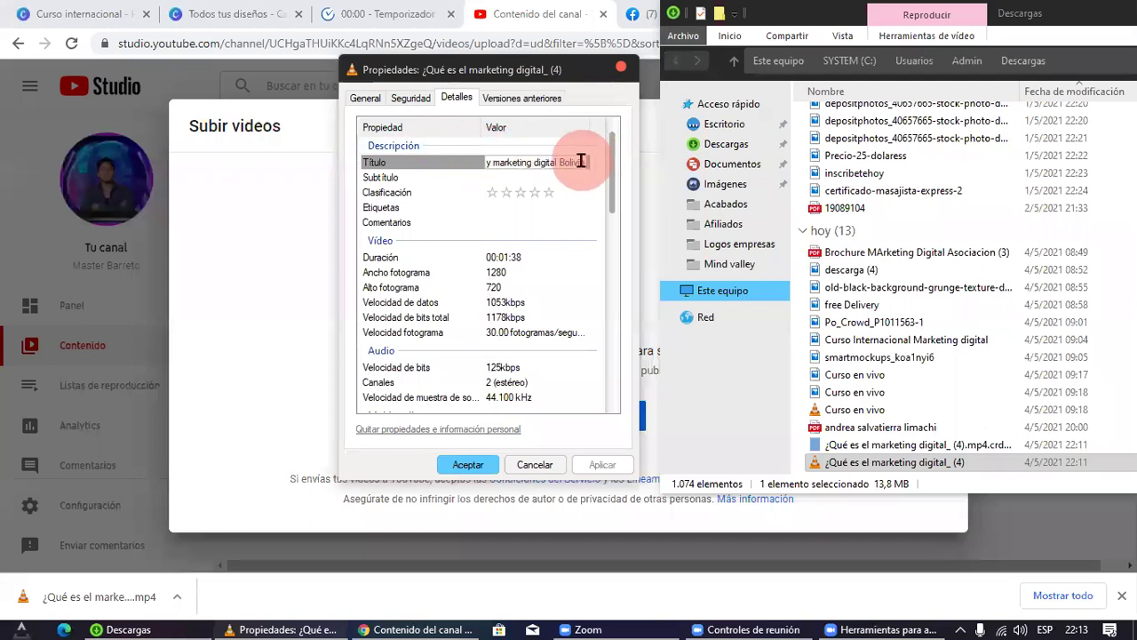
{"action": "left_click_drag", "start_coordinate": [581, 161], "coordinate": [636, 205]}
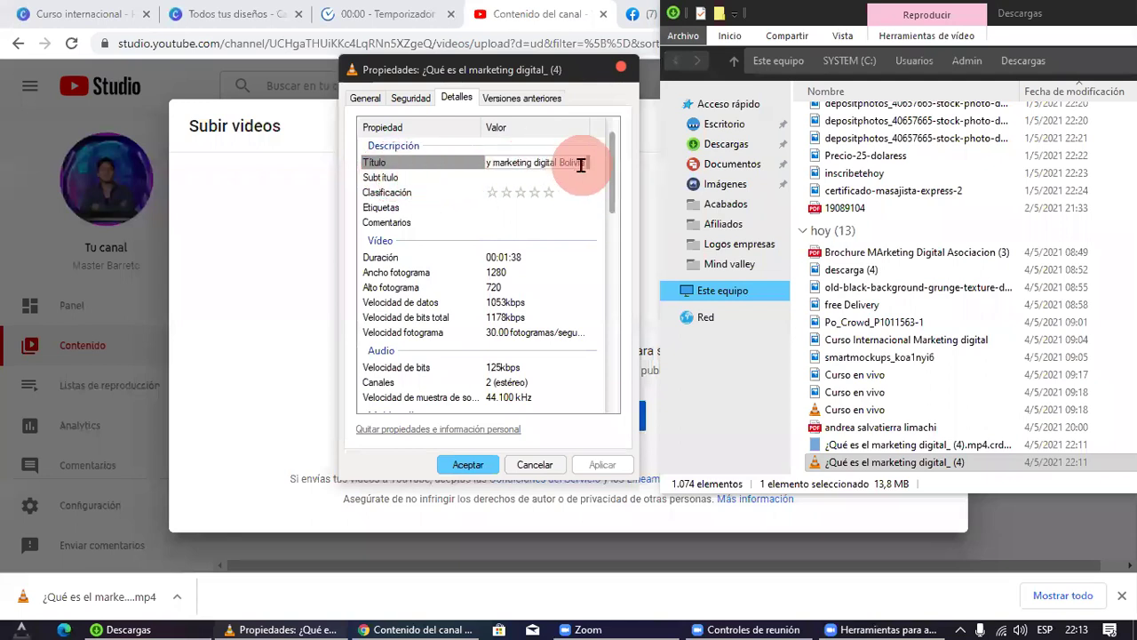
{"action": "left_click_drag", "start_coordinate": [579, 162], "coordinate": [378, 184]}
{"action": "key", "text": "ctrl+c"}
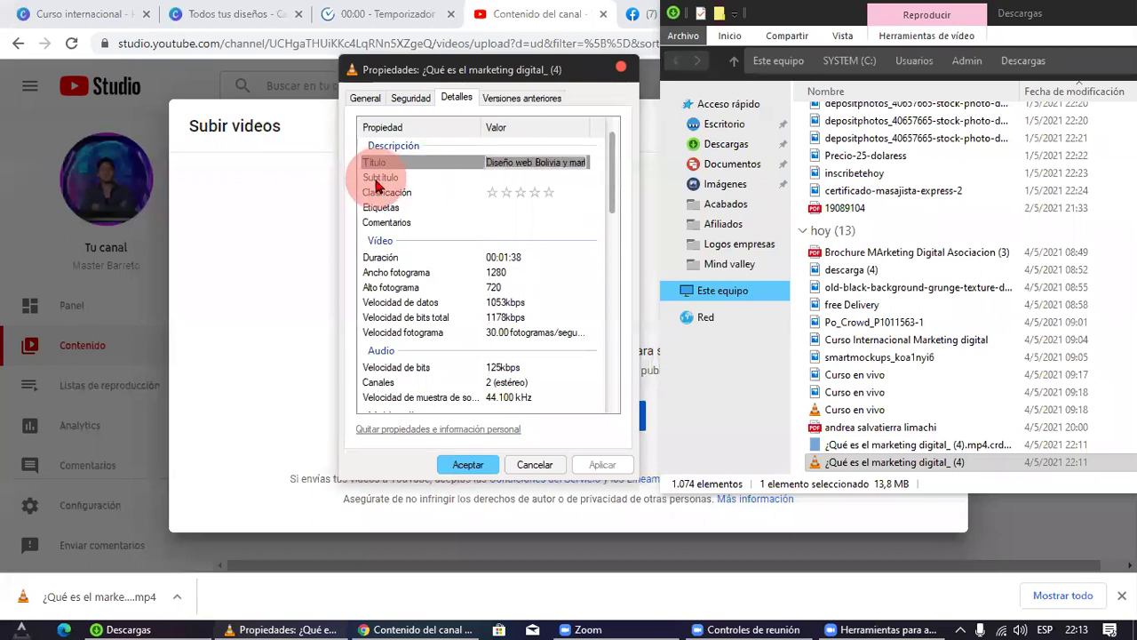
Paste the title text into the Subtítulo, Etiquetas and Comentarios fields.
{"action": "left_click", "coordinate": [507, 182]}
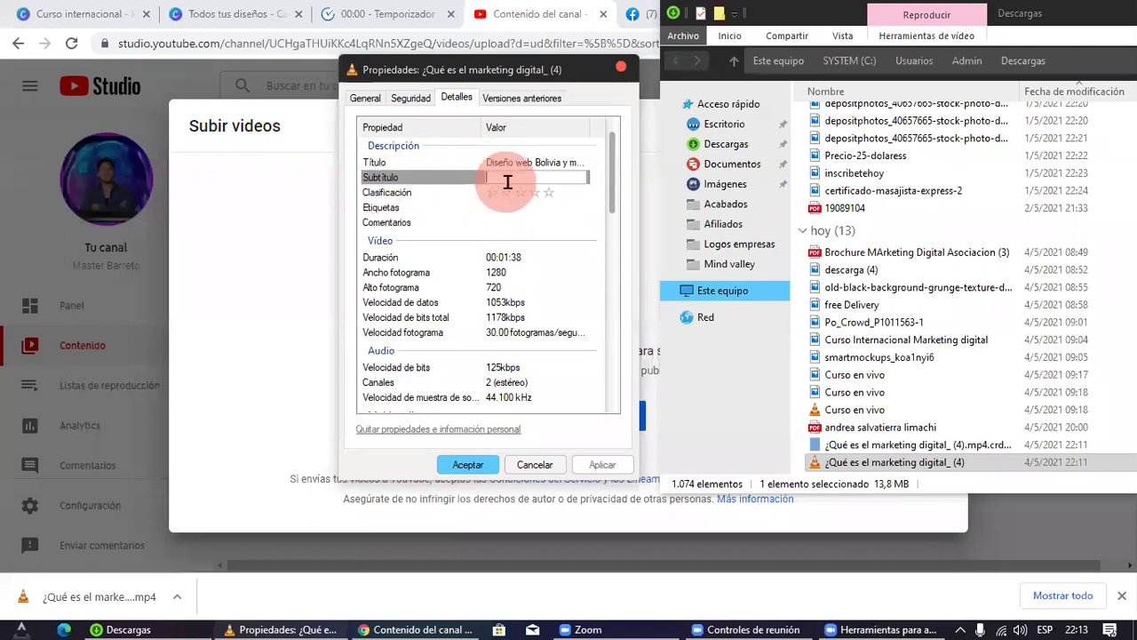
{"action": "key", "text": "ctrl+v"}
{"action": "left_click", "coordinate": [527, 207]}
{"action": "key", "text": "ctrl+v"}
{"action": "left_click", "coordinate": [535, 224]}
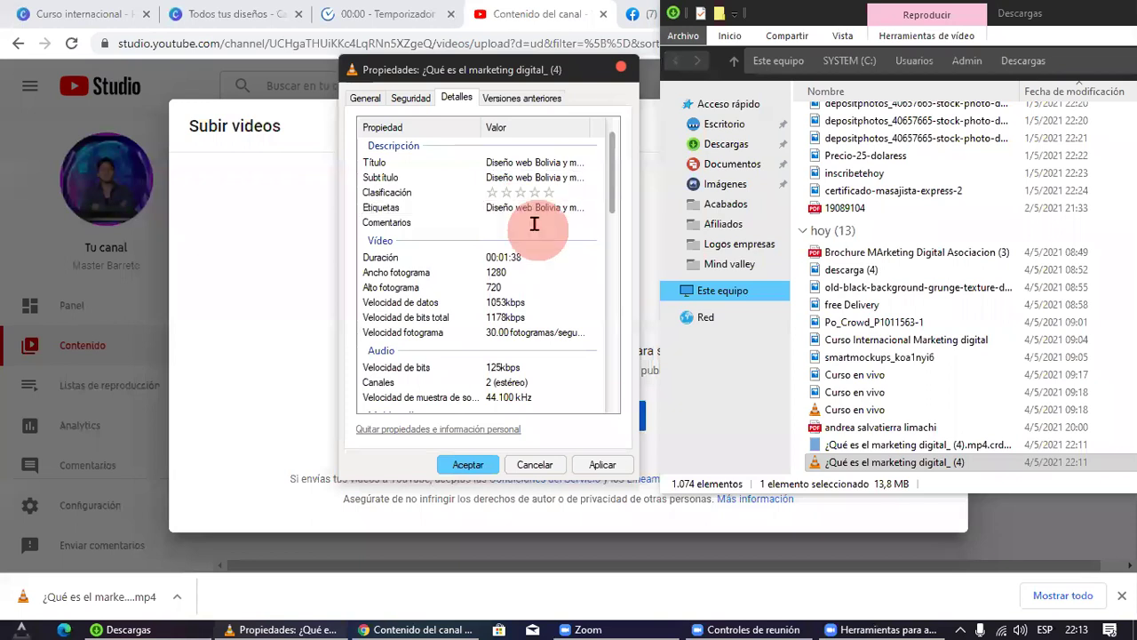
{"action": "key", "text": "ctrl+v"}
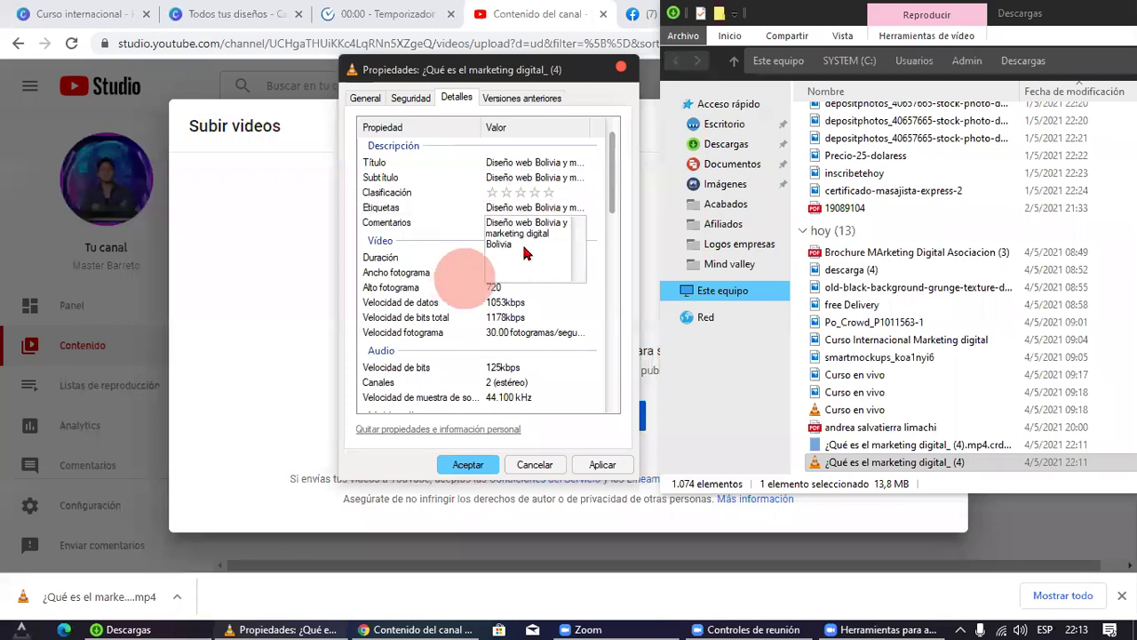
{"action": "scroll", "coordinate": [523, 251], "scroll_direction": "down", "scroll_amount": 5}
{"action": "left_click", "coordinate": [519, 220]}
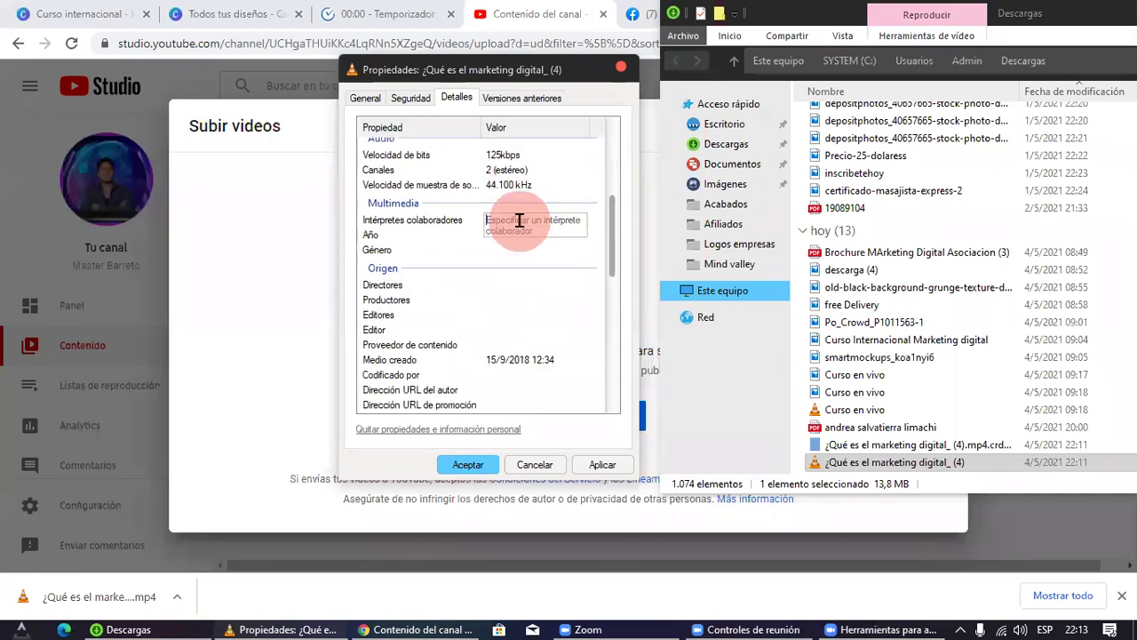
Paste the title into Intérpretes colaboradores and Género, and set Año to 2021.
{"action": "key", "text": "ctrl+v"}
{"action": "left_click", "coordinate": [521, 234]}
{"action": "key", "text": "ctrl+v"}
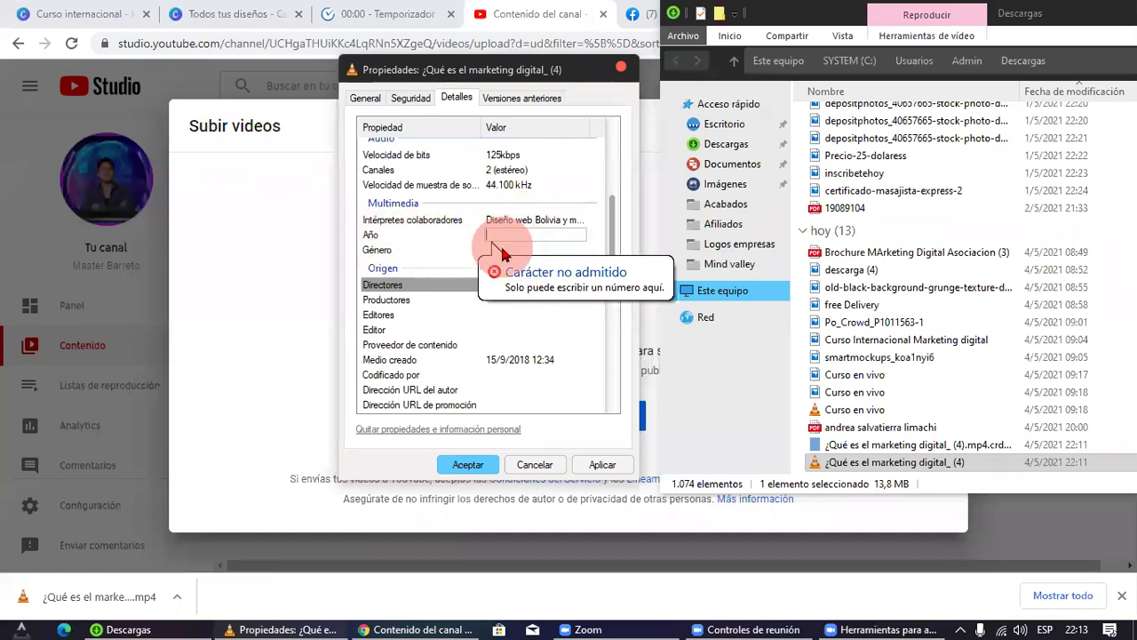
{"action": "type", "text": "2021"}
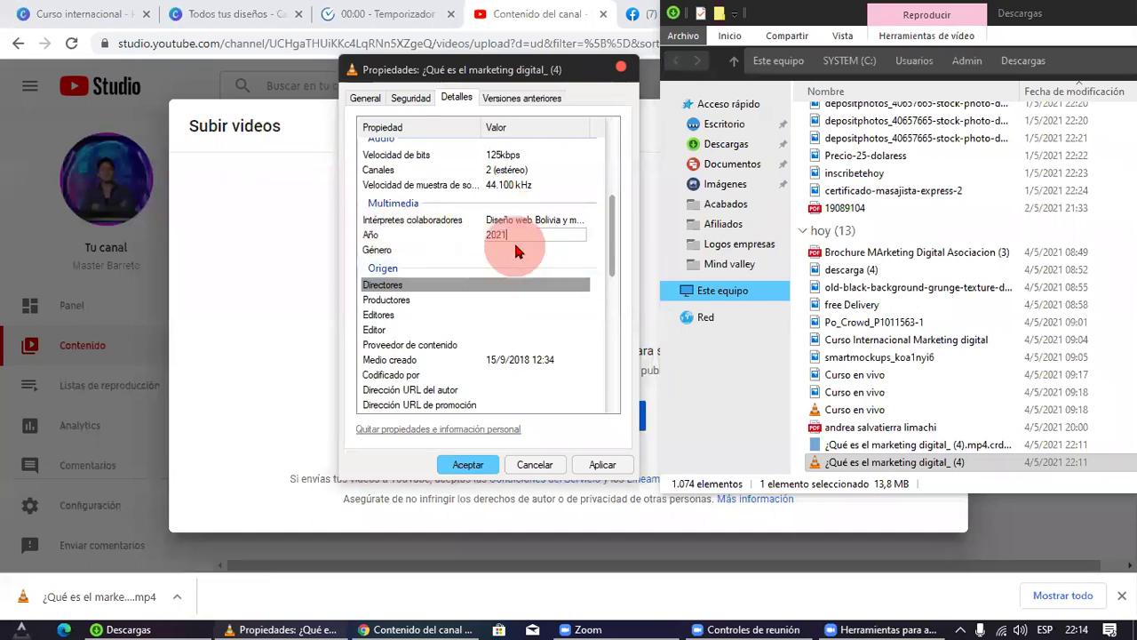
{"action": "left_click", "coordinate": [513, 250]}
{"action": "key", "text": "ctrl+v"}
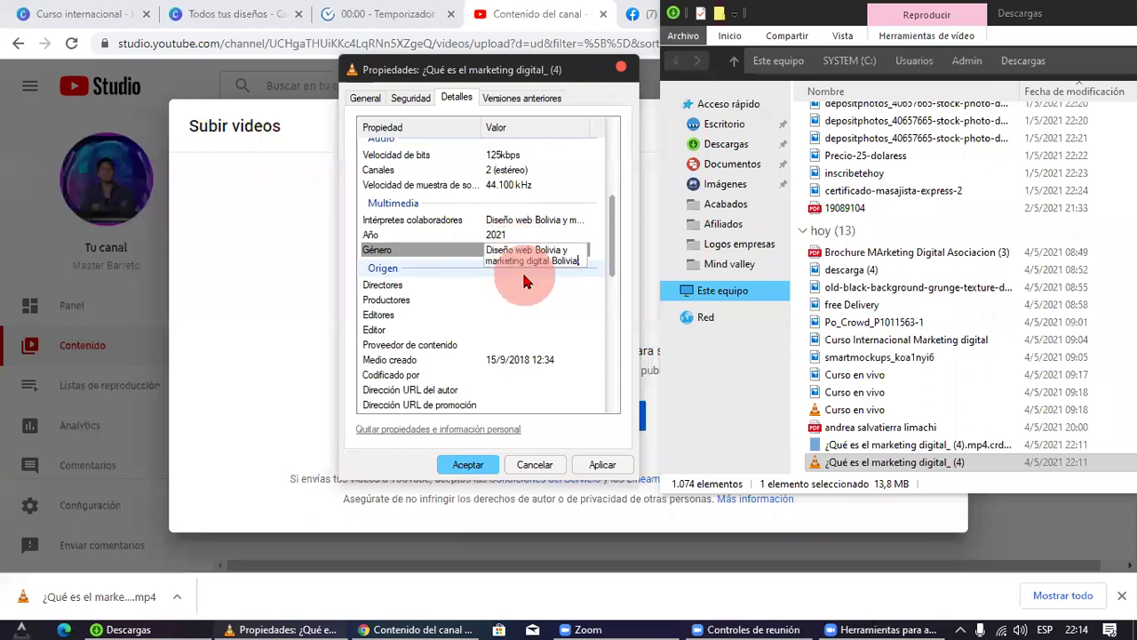
Paste the title into Directores, Productores, Editores and Editor.
{"action": "left_click", "coordinate": [509, 285]}
{"action": "key", "text": "ctrl+v"}
{"action": "left_click", "coordinate": [510, 303]}
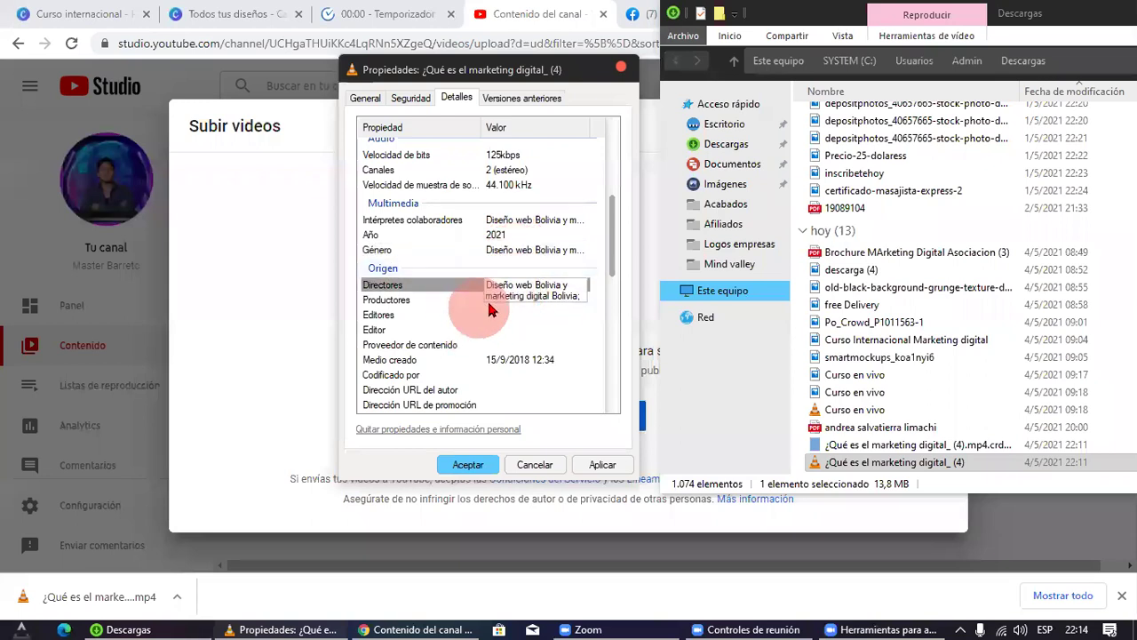
{"action": "key", "text": "ctrl+v"}
{"action": "left_click", "coordinate": [511, 316]}
{"action": "key", "text": "ctrl+v"}
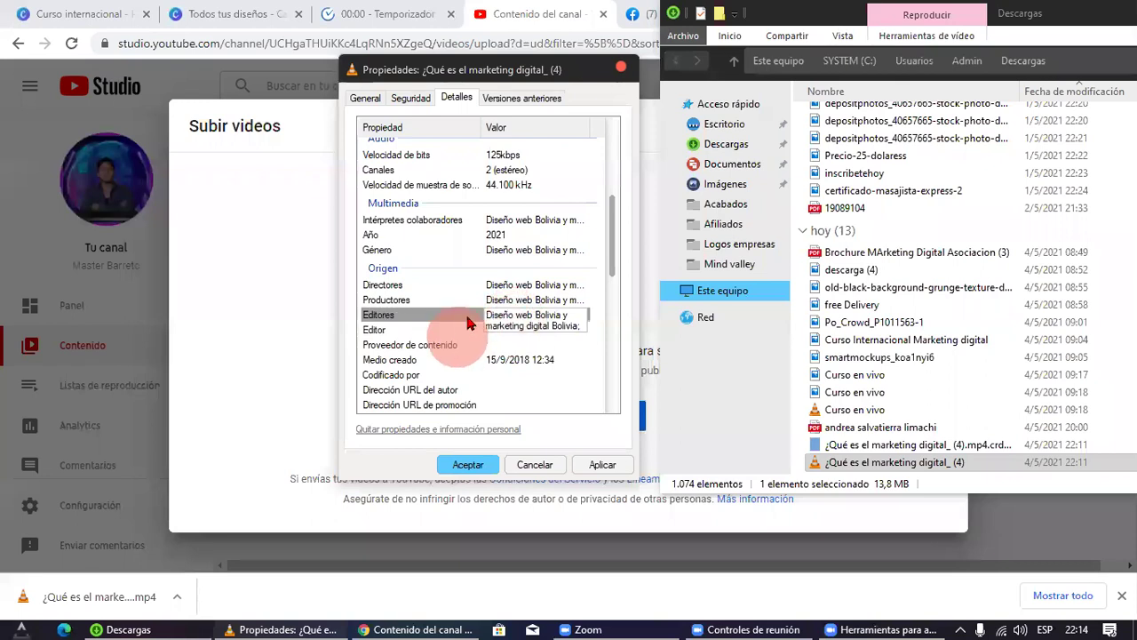
{"action": "scroll", "coordinate": [498, 321], "scroll_direction": "down", "scroll_amount": 2}
{"action": "left_click", "coordinate": [507, 317]}
{"action": "scroll", "coordinate": [515, 267], "scroll_direction": "down", "scroll_amount": 1}
{"action": "left_click", "coordinate": [504, 204]}
{"action": "key", "text": "ctrl+v"}
{"action": "left_click", "coordinate": [508, 216]}
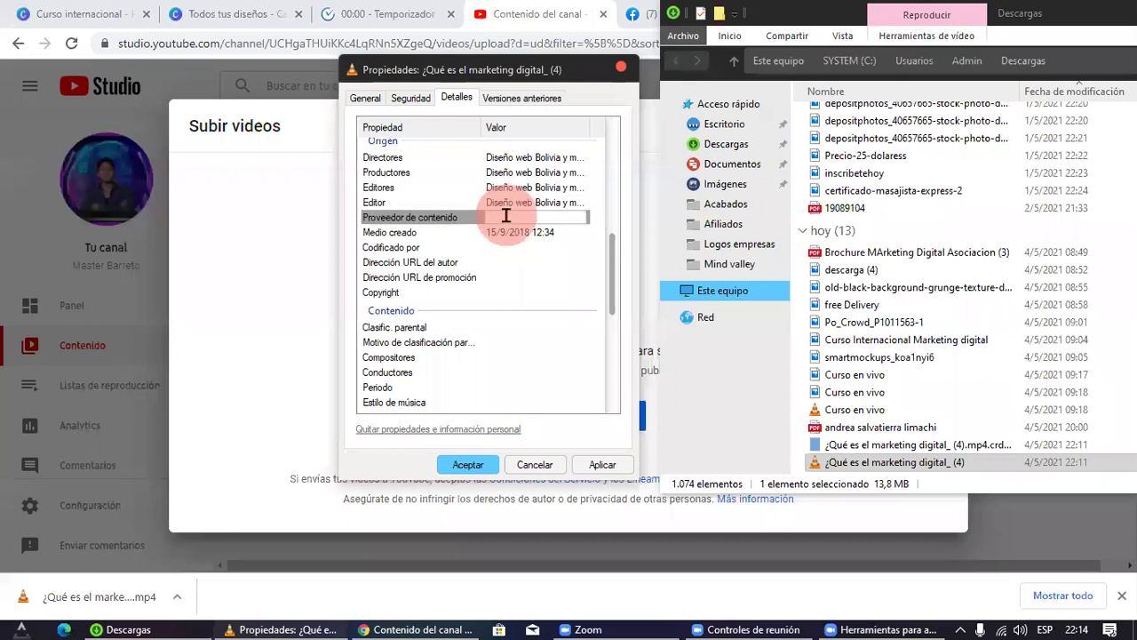
{"action": "scroll", "coordinate": [533, 254], "scroll_direction": "down", "scroll_amount": 2}
{"action": "left_click", "coordinate": [520, 149]}
Paste the title into Codificado por, both URL fields and Clasific. parental.
{"action": "left_click", "coordinate": [509, 164]}
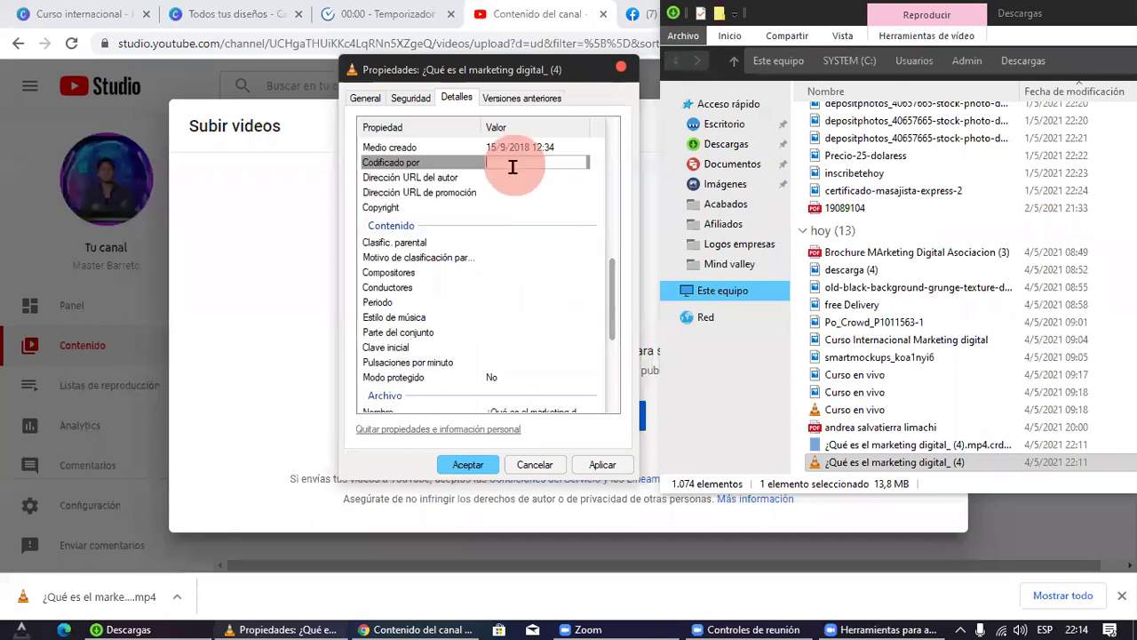
{"action": "key", "text": "ctrl+v"}
{"action": "left_click", "coordinate": [522, 177]}
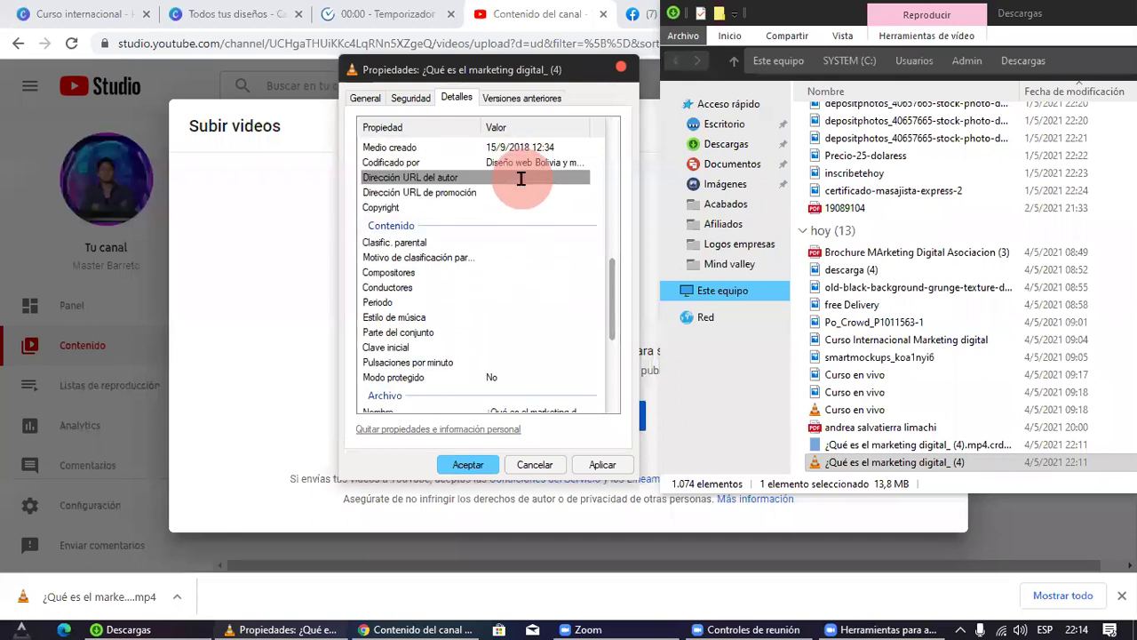
{"action": "type", "text": "Diseño web Bolivia y marketing digital Bolivia"}
{"action": "left_click", "coordinate": [521, 193]}
{"action": "key", "text": "ctrl+v"}
{"action": "left_click", "coordinate": [521, 242]}
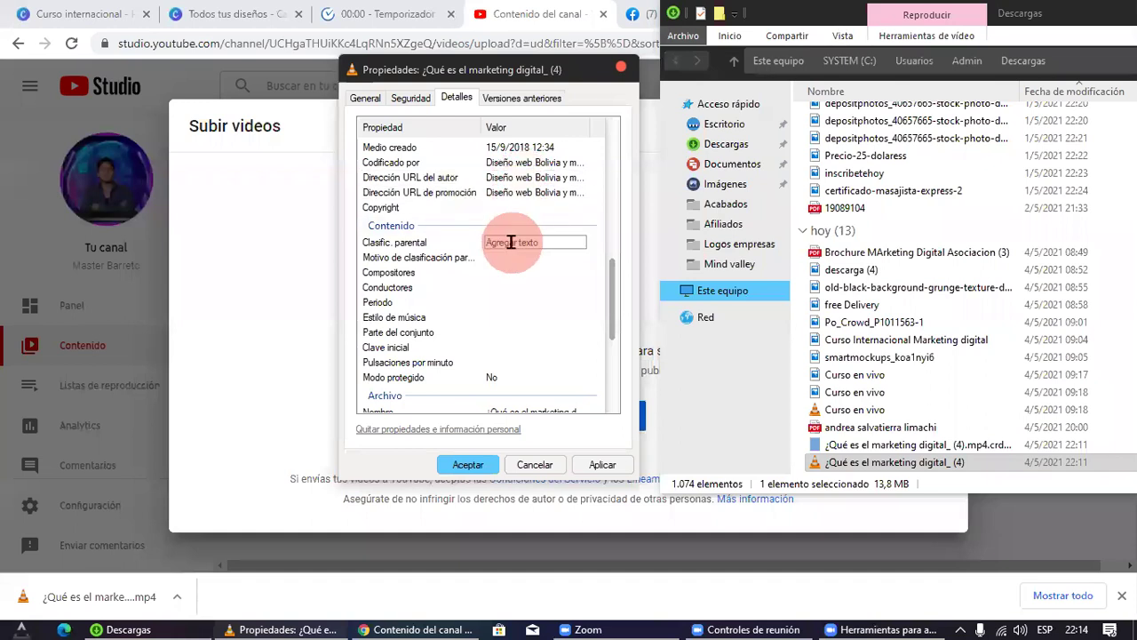
{"action": "scroll", "coordinate": [522, 235], "scroll_direction": "down", "scroll_amount": 1}
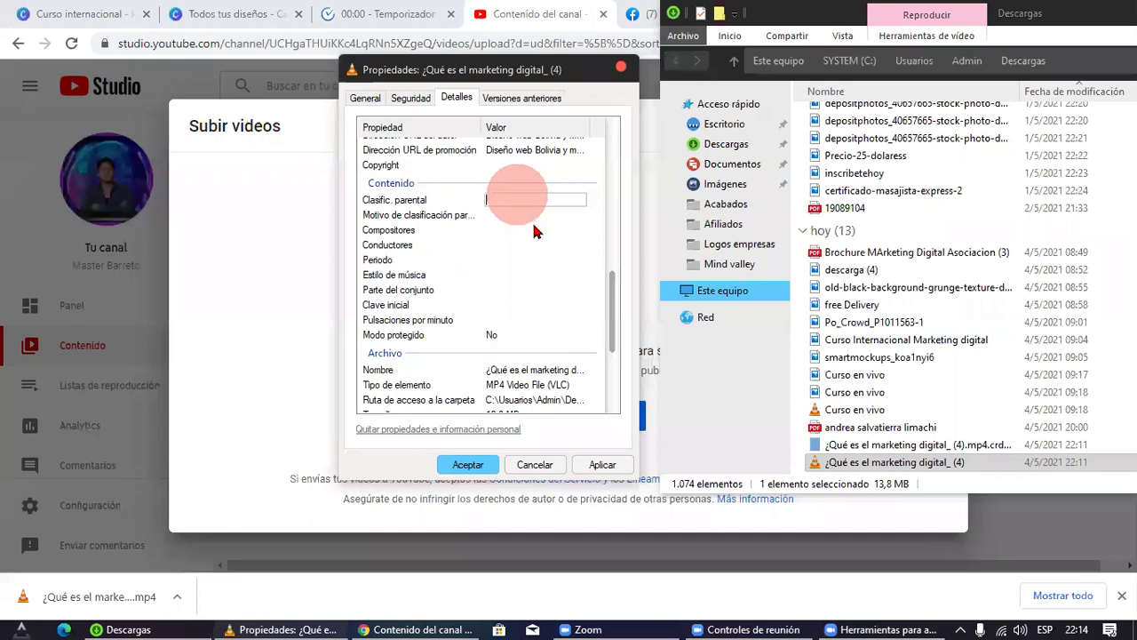
{"action": "key", "text": "ctrl+v"}
Paste the title into Compositores, Conductores, Estilo de música, Parte del conjunto, Clave inicial and Pulsaciones por minuto.
{"action": "left_click", "coordinate": [532, 230]}
{"action": "key", "text": "ctrl+v"}
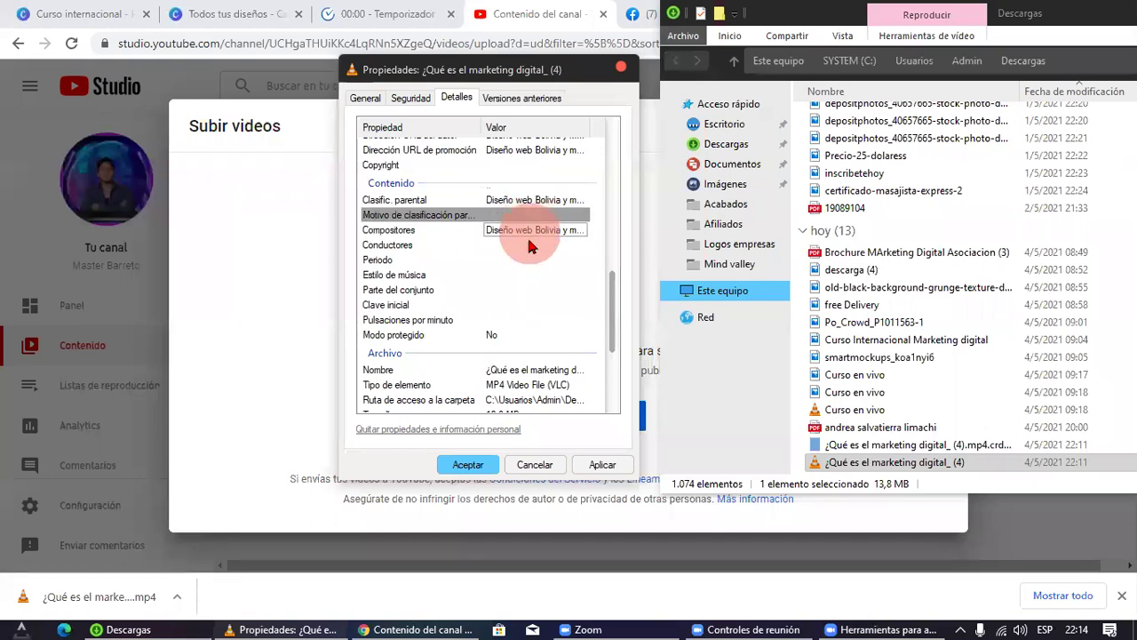
{"action": "left_click", "coordinate": [528, 246]}
{"action": "key", "text": "ctrl+v"}
{"action": "left_click", "coordinate": [529, 273]}
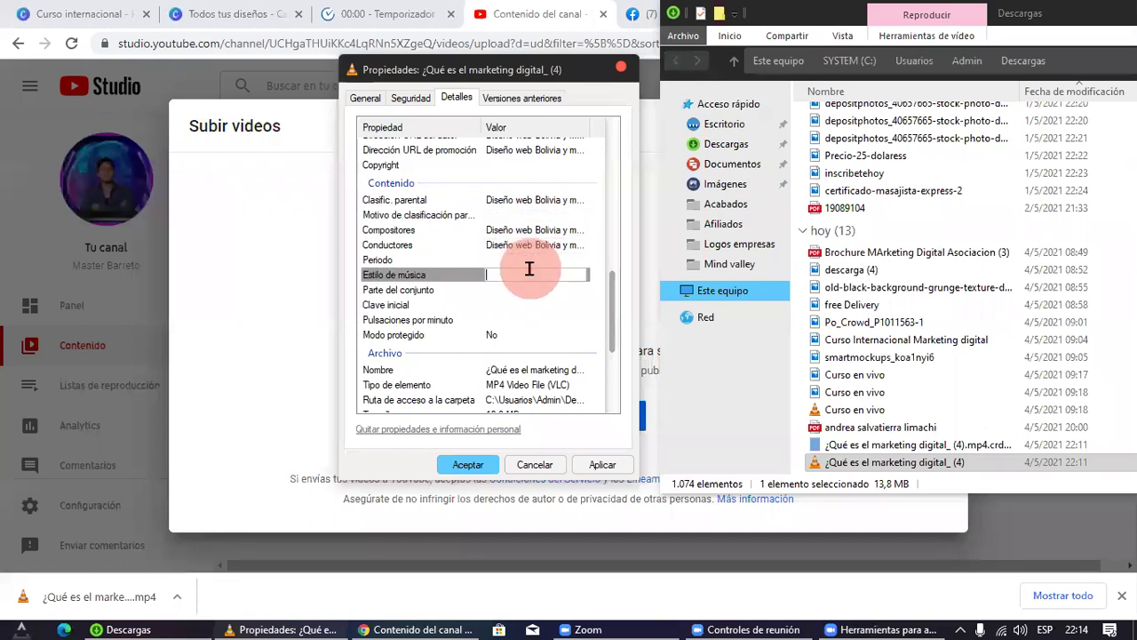
{"action": "key", "text": "ctrl+v"}
{"action": "left_click", "coordinate": [521, 290]}
{"action": "key", "text": "ctrl+v"}
{"action": "left_click", "coordinate": [515, 304]}
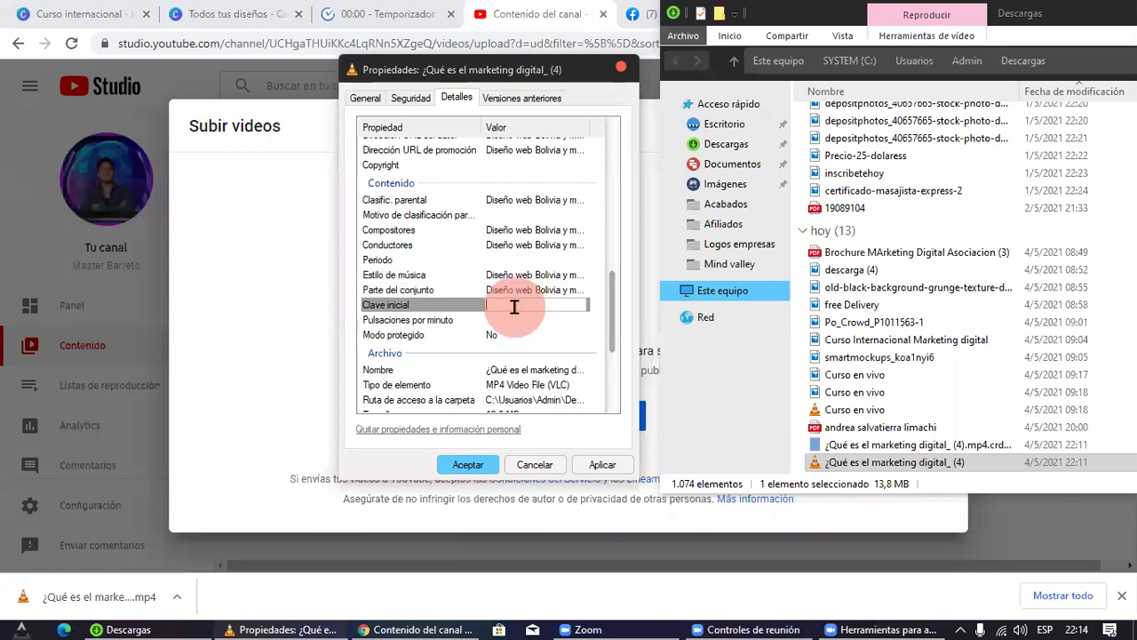
{"action": "key", "text": "ctrl+v"}
{"action": "left_click", "coordinate": [518, 320]}
{"action": "key", "text": "ctrl+v"}
Save the edited file properties with Aceptar.
{"action": "scroll", "coordinate": [521, 330], "scroll_direction": "down", "scroll_amount": 2}
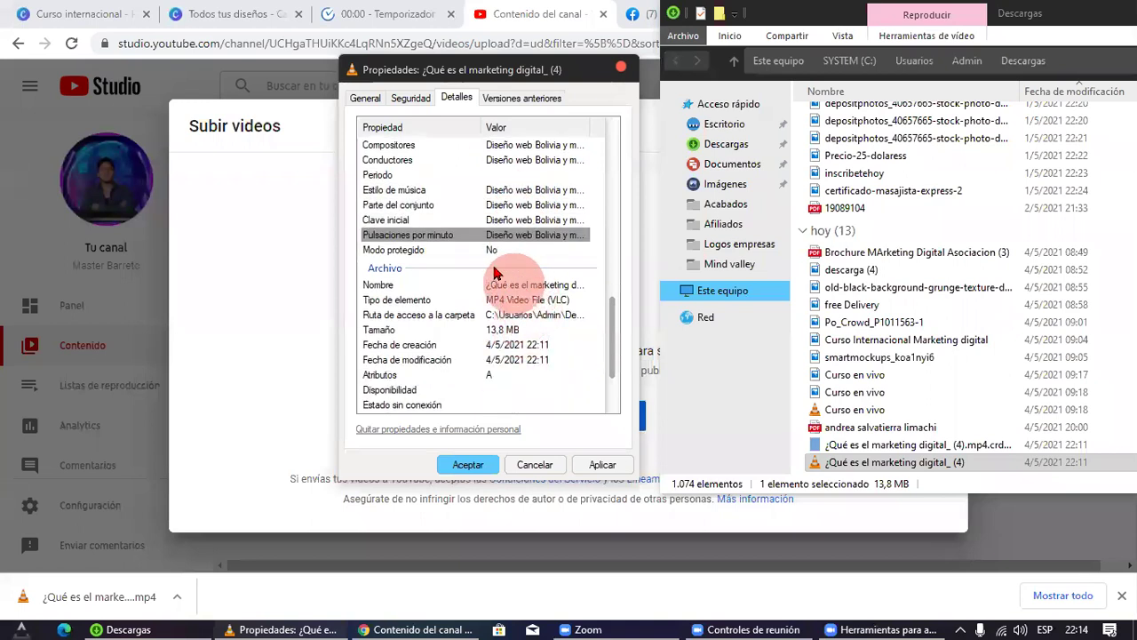
{"action": "scroll", "coordinate": [509, 306], "scroll_direction": "down", "scroll_amount": 2}
{"action": "left_click", "coordinate": [462, 469]}
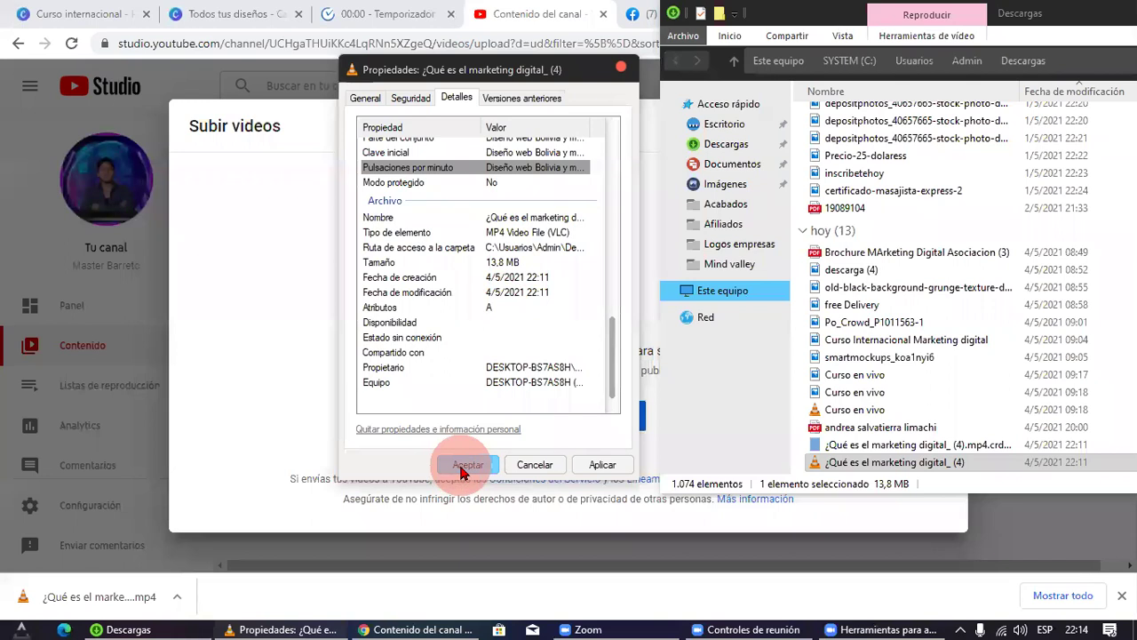
Rename the downloaded MP4 in Descargas to 'Curso Diseño web Bolivia y Marketing digital Bolivia'.
{"action": "left_click", "coordinate": [895, 496]}
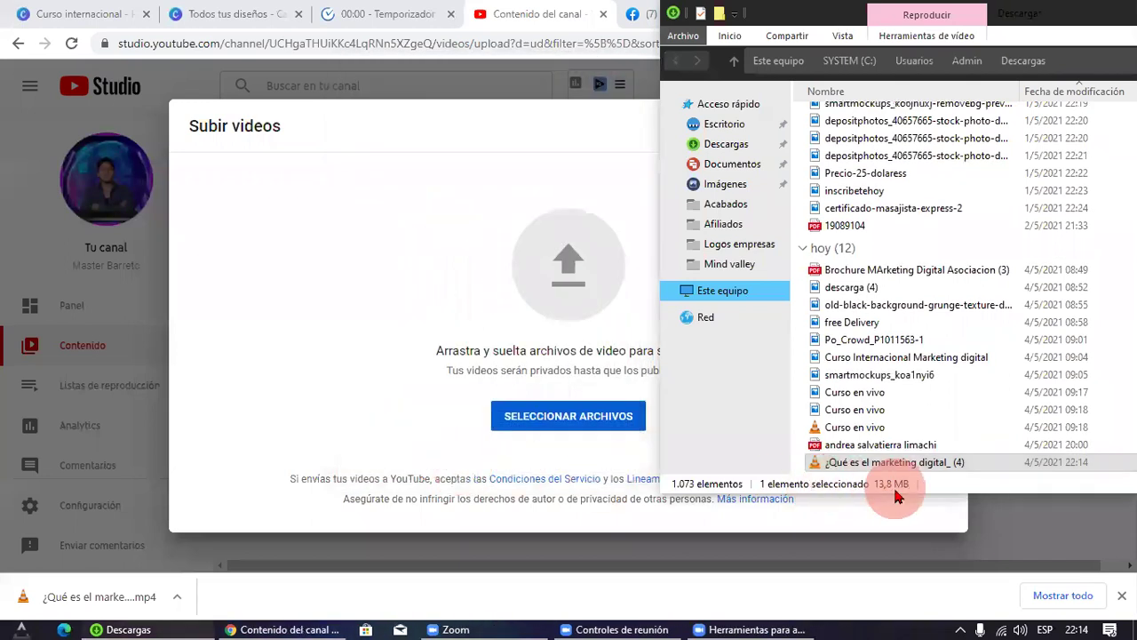
{"action": "left_click", "coordinate": [894, 463]}
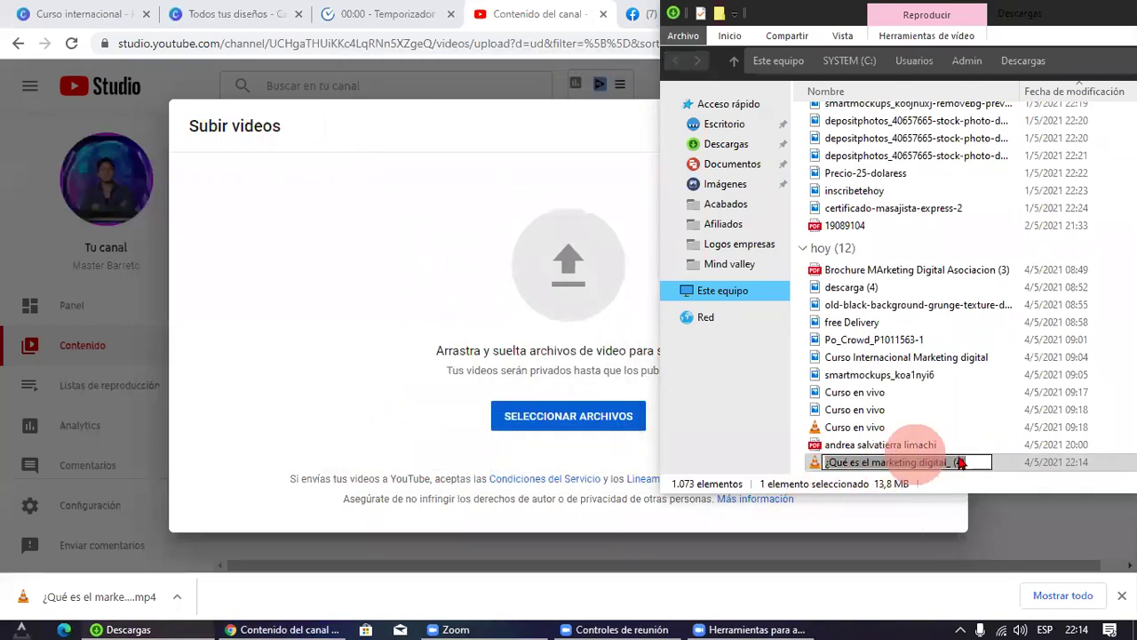
{"action": "type", "text": "Curso Diseño web "}
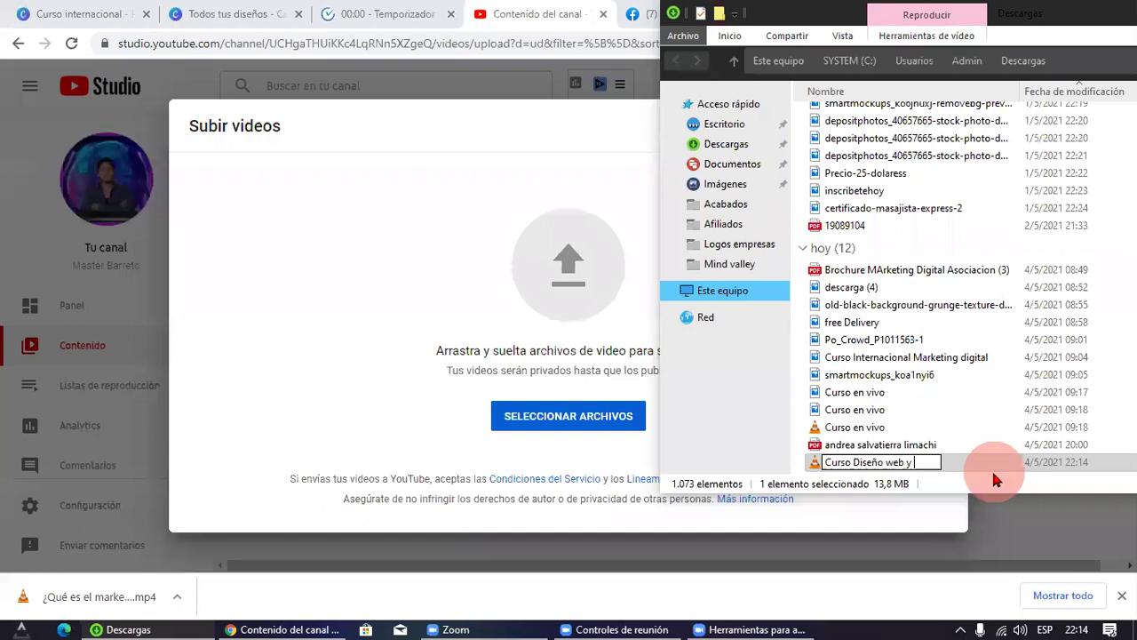
{"action": "type", "text": "Bolicvia y Mar"}
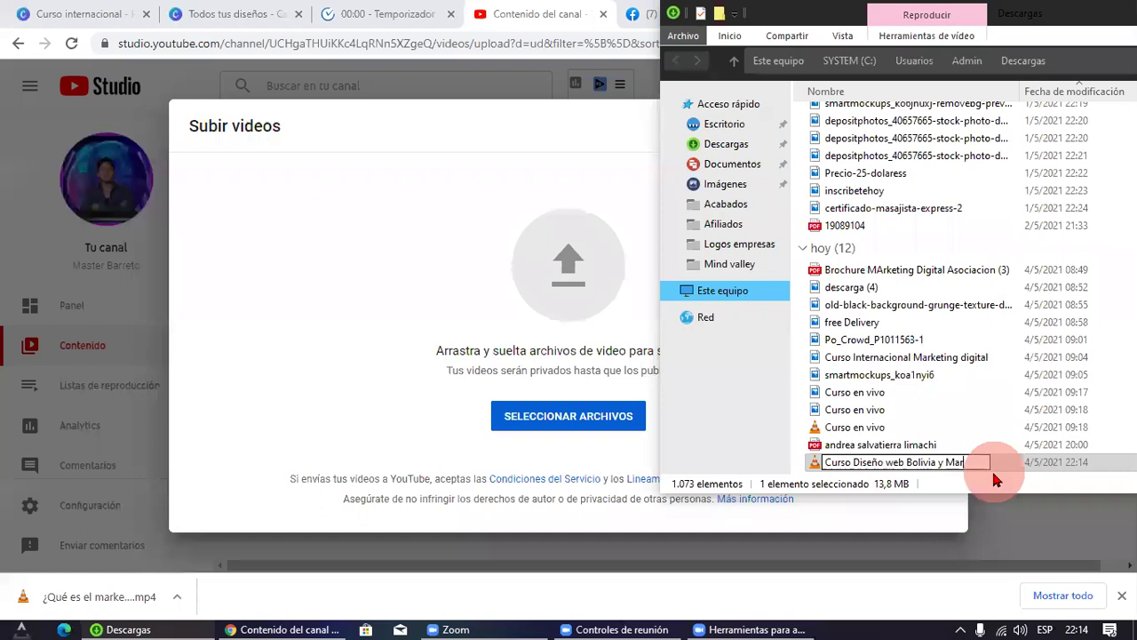
{"action": "type", "text": "igital Bolivia"}
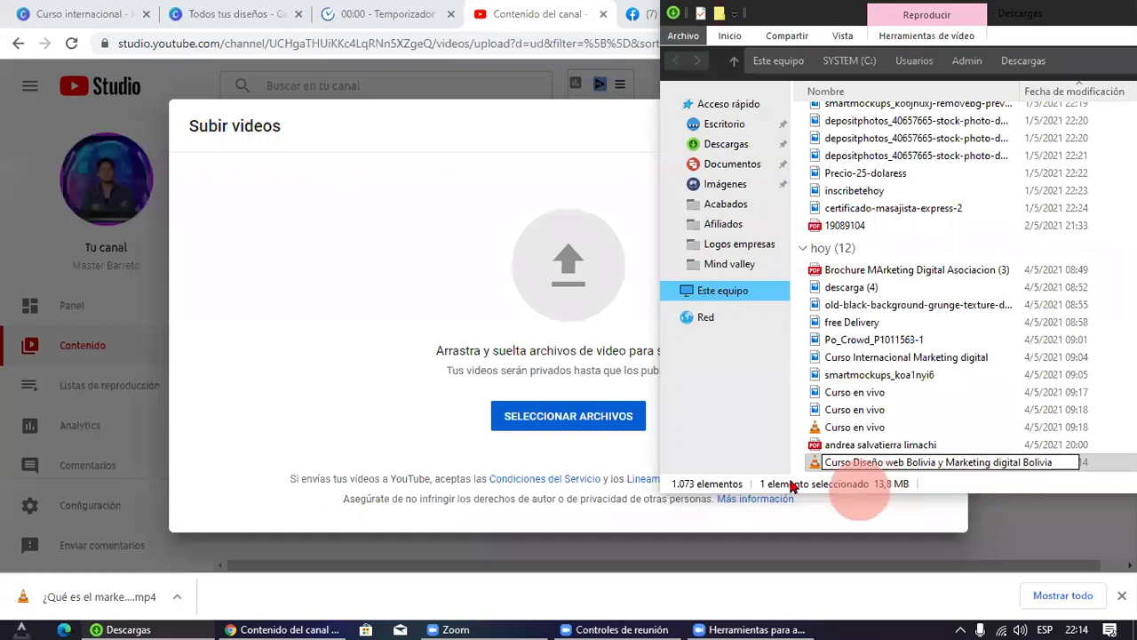
{"action": "left_click", "coordinate": [817, 470]}
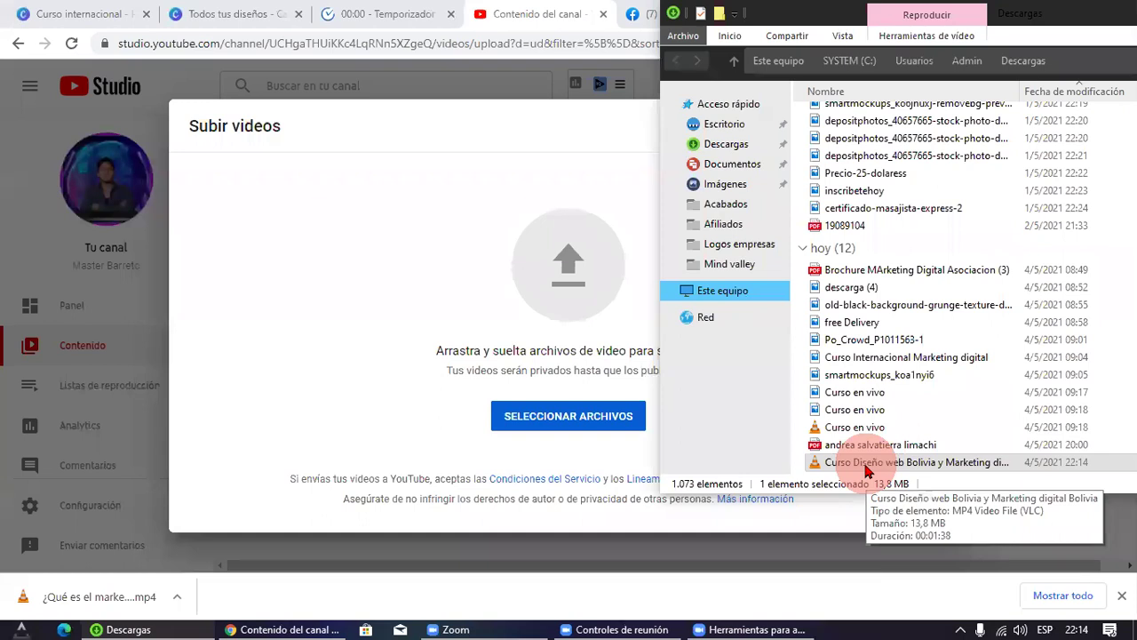
Upload the renamed video and append ' - COMPLETO' to its YouTube title.
{"action": "left_click_drag", "start_coordinate": [862, 469], "coordinate": [477, 264]}
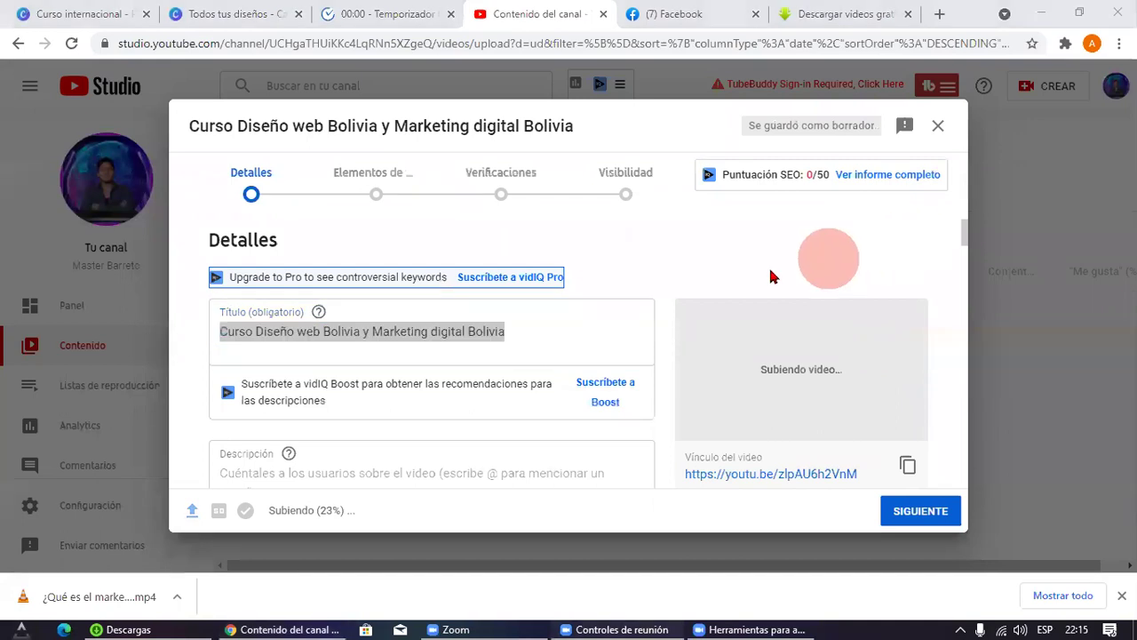
{"action": "left_click", "coordinate": [542, 333]}
{"action": "triple_click", "coordinate": [401, 326]}
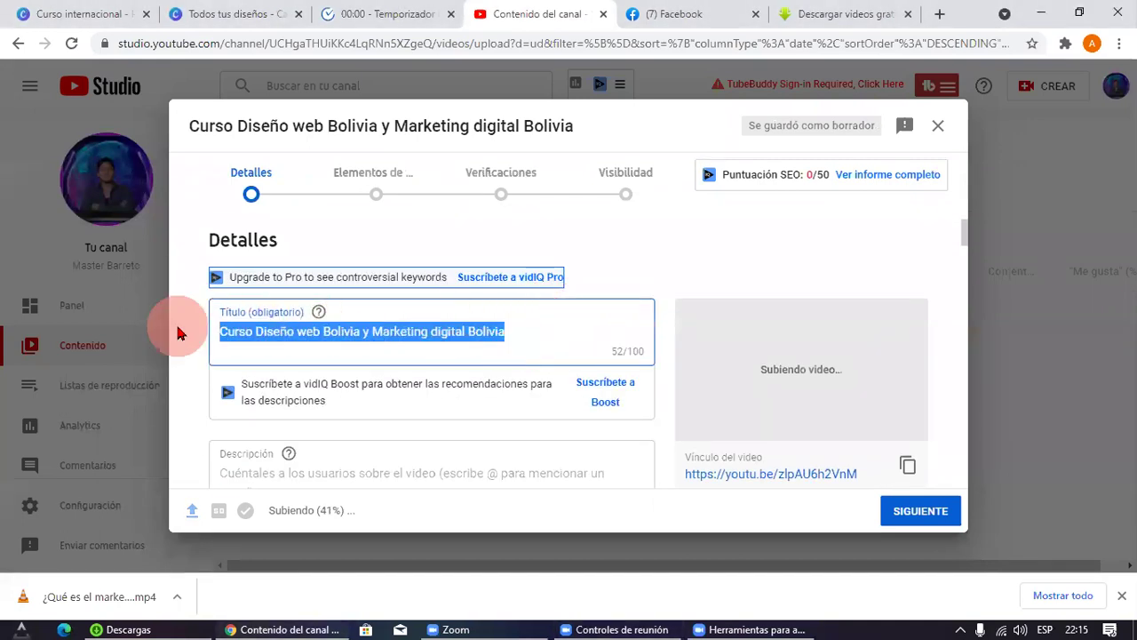
{"action": "left_click", "coordinate": [518, 326]}
{"action": "type", "text": "- Complñeto"}
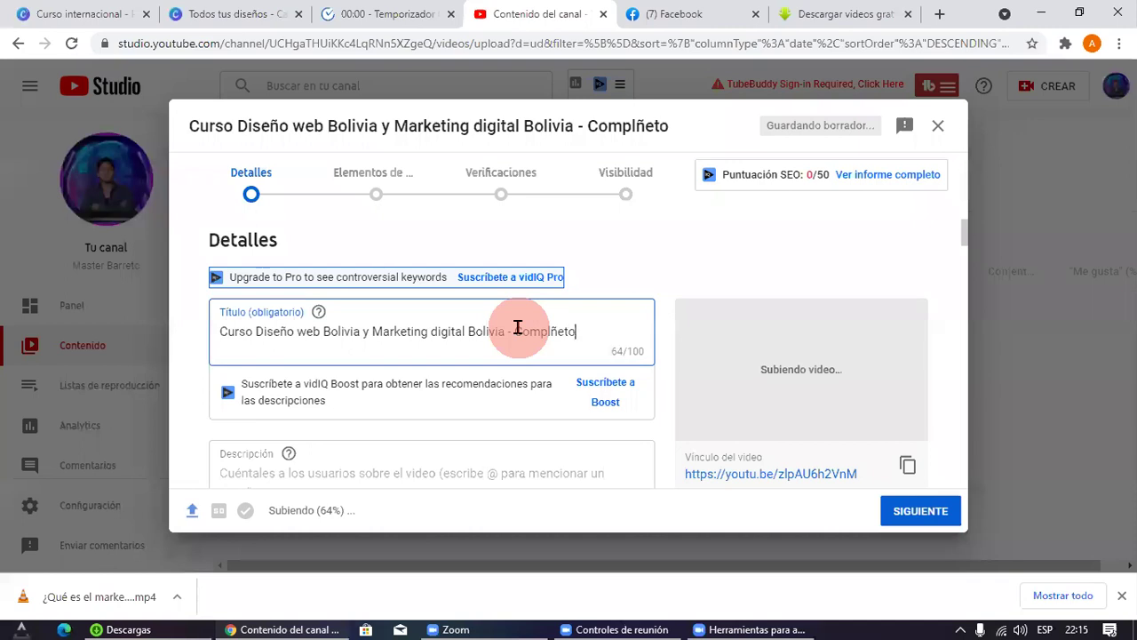
{"action": "key", "text": "BackSpace"}
{"action": "key", "text": "BackSpace"}
{"action": "key", "text": "BackSpace"}
{"action": "key", "text": "BackSpace"}
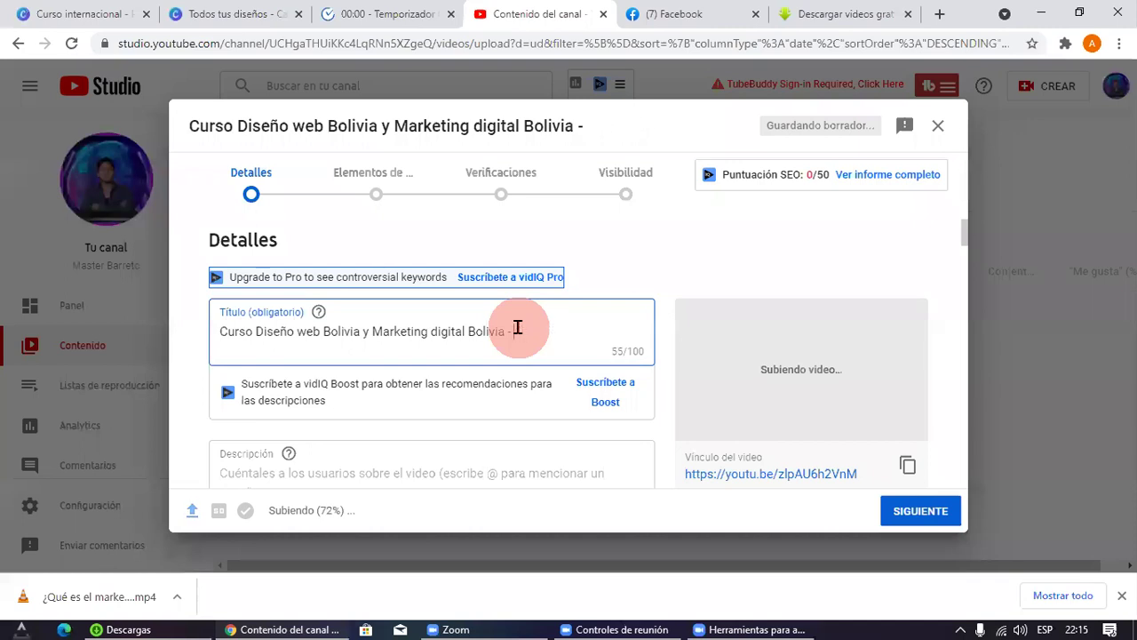
{"action": "type", "text": "MPLETO"}
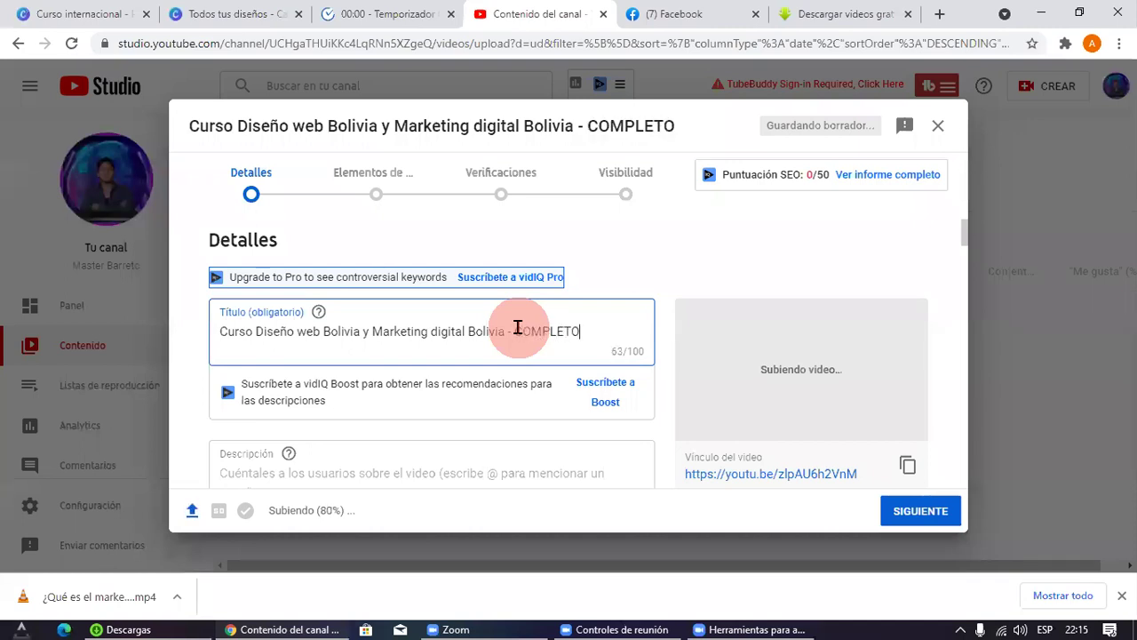
{"action": "scroll", "coordinate": [533, 307], "scroll_direction": "down", "scroll_amount": 1}
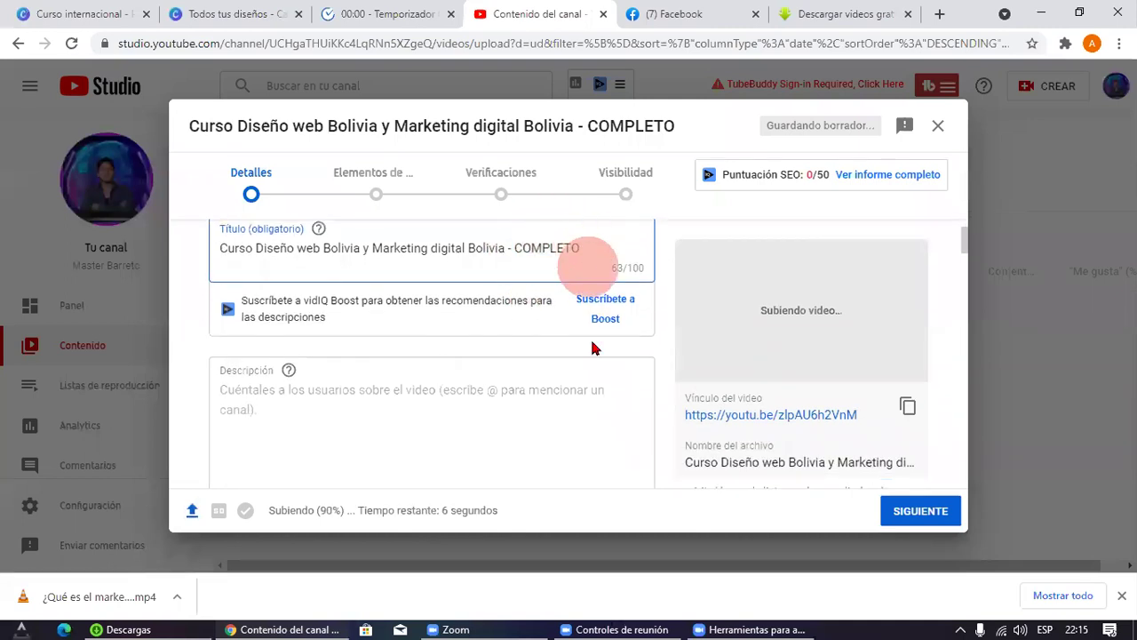
{"action": "left_click_drag", "start_coordinate": [581, 247], "coordinate": [516, 248]}
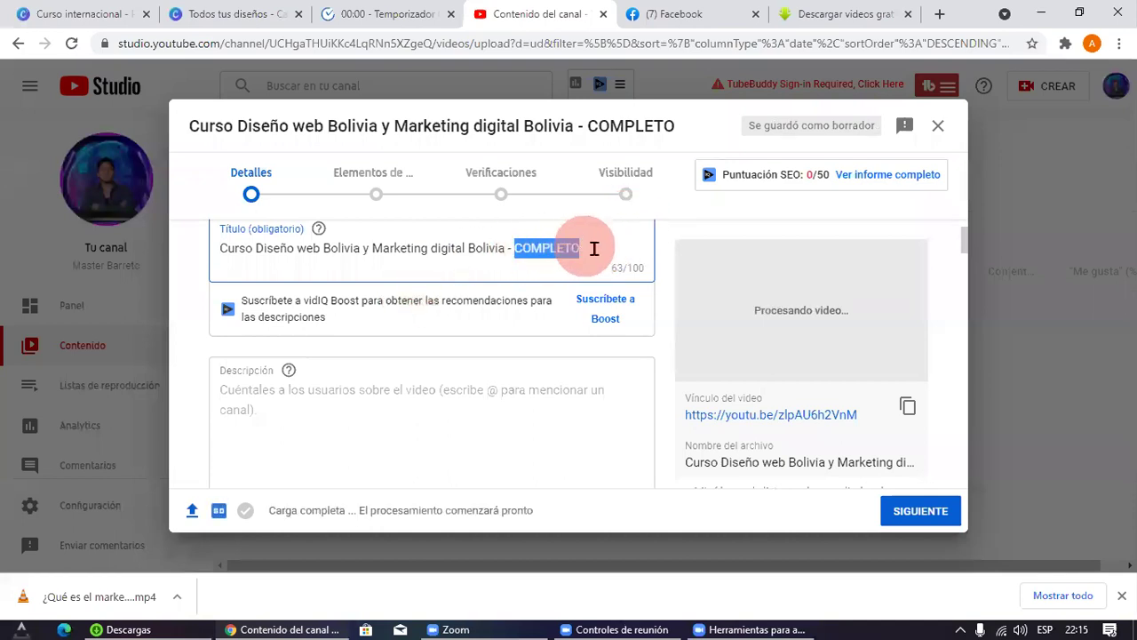
Copy the full video title into the Descripción field followed by blank lines.
{"action": "left_click_drag", "start_coordinate": [595, 248], "coordinate": [122, 246]}
{"action": "right_click", "coordinate": [253, 248]}
{"action": "left_click", "coordinate": [318, 310]}
{"action": "left_click", "coordinate": [254, 412]}
{"action": "scroll", "coordinate": [241, 380], "scroll_direction": "down", "scroll_amount": 1}
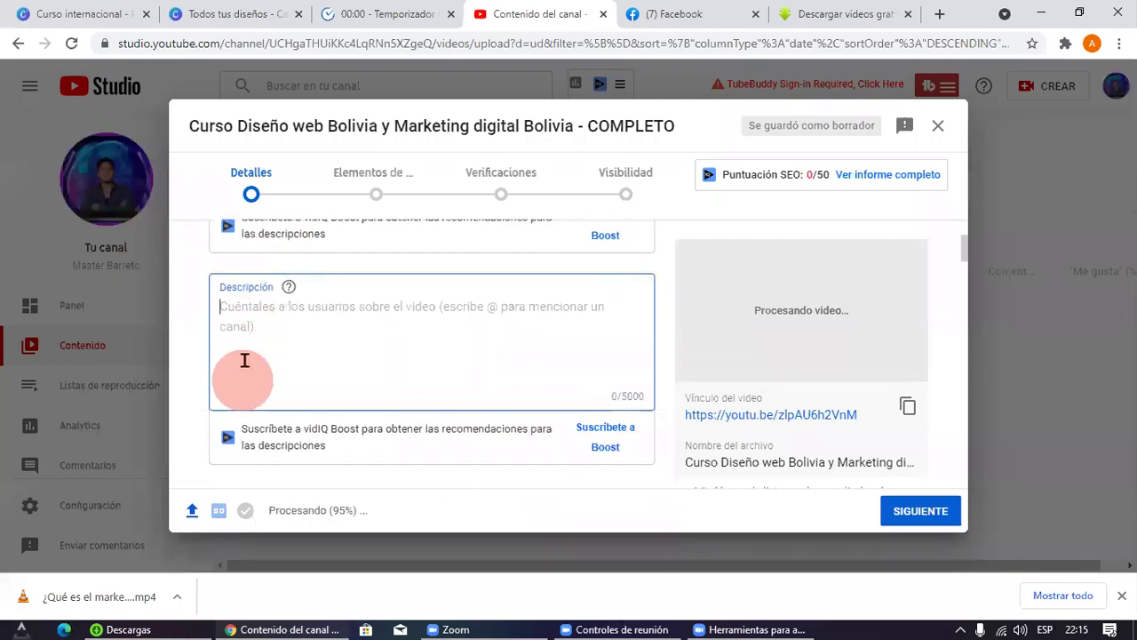
{"action": "right_click", "coordinate": [254, 306]}
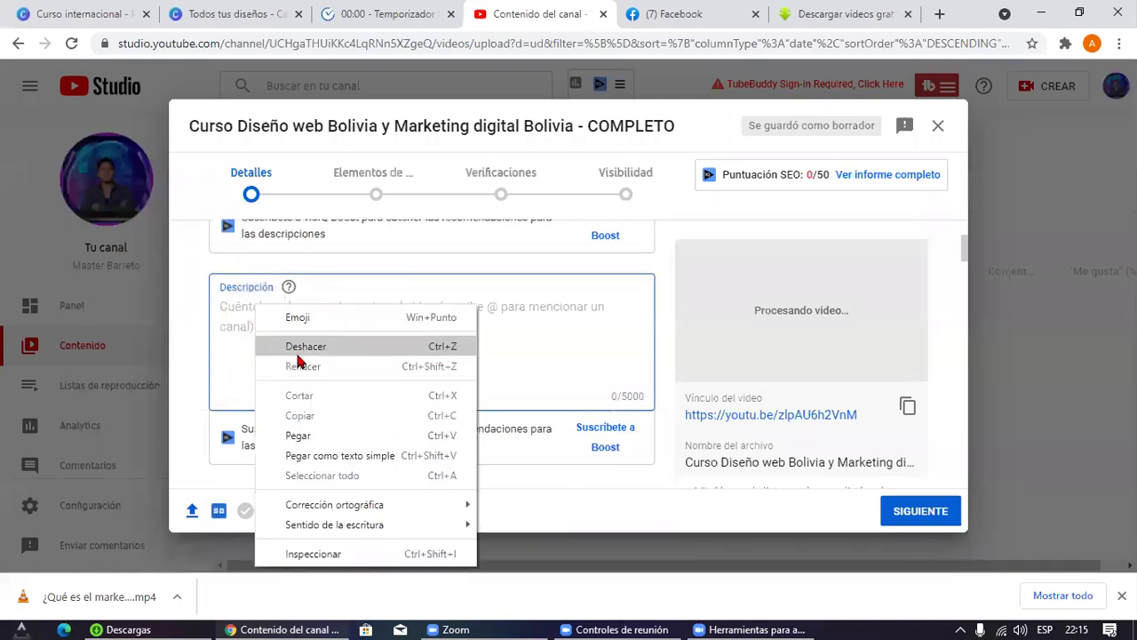
{"action": "left_click", "coordinate": [300, 435]}
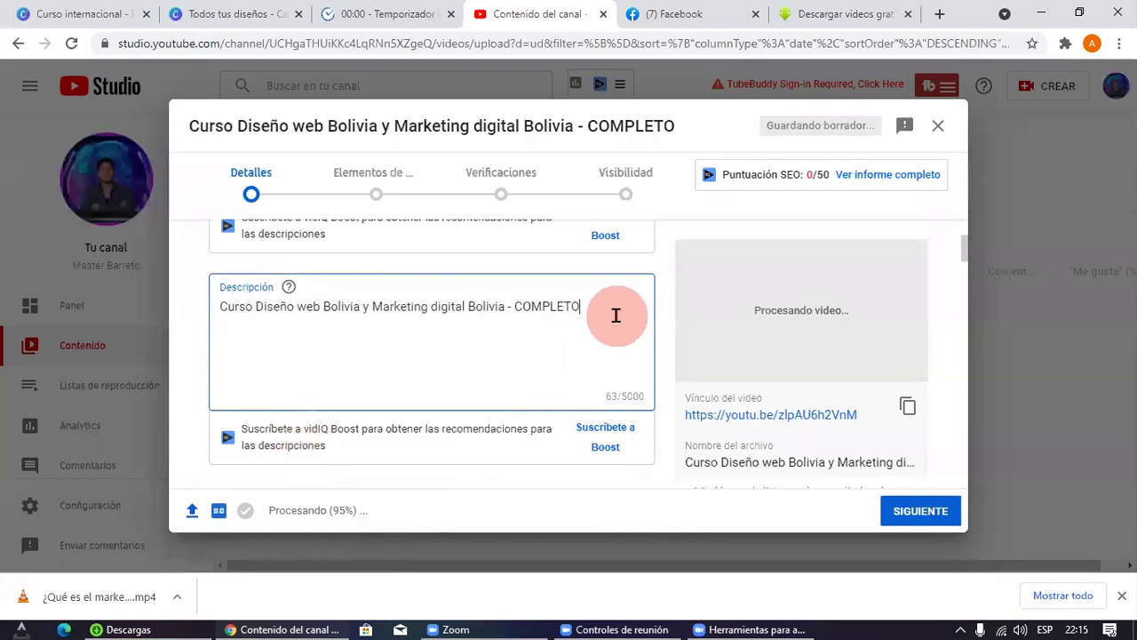
{"action": "key", "text": "Return"}
{"action": "key", "text": "Return"}
{"action": "scroll", "coordinate": [355, 302], "scroll_direction": "down", "scroll_amount": 1}
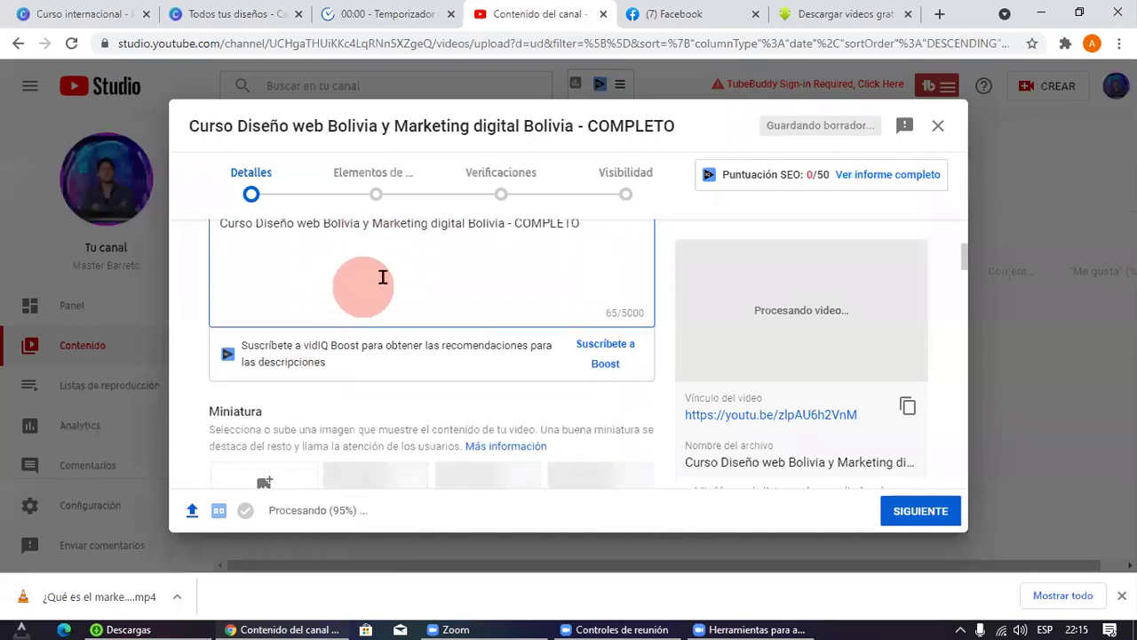
{"action": "scroll", "coordinate": [359, 291], "scroll_direction": "up", "scroll_amount": 1}
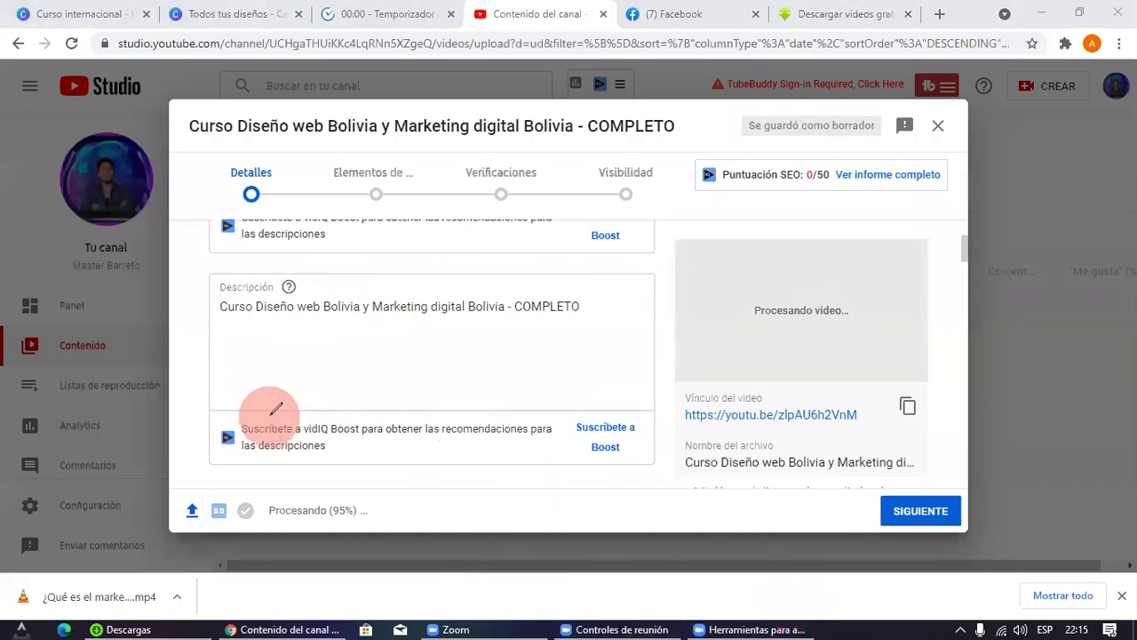
{"action": "mouse_move", "coordinate": [220, 302]}
{"action": "left_mouse_down"}
{"action": "mouse_move", "coordinate": [418, 320]}
{"action": "mouse_move", "coordinate": [364, 342]}
{"action": "mouse_move", "coordinate": [235, 347]}
{"action": "mouse_move", "coordinate": [218, 327]}
{"action": "mouse_move", "coordinate": [284, 356]}
{"action": "mouse_move", "coordinate": [465, 337]}
{"action": "mouse_move", "coordinate": [267, 394]}
{"action": "mouse_move", "coordinate": [197, 366]}
{"action": "left_mouse_up"}
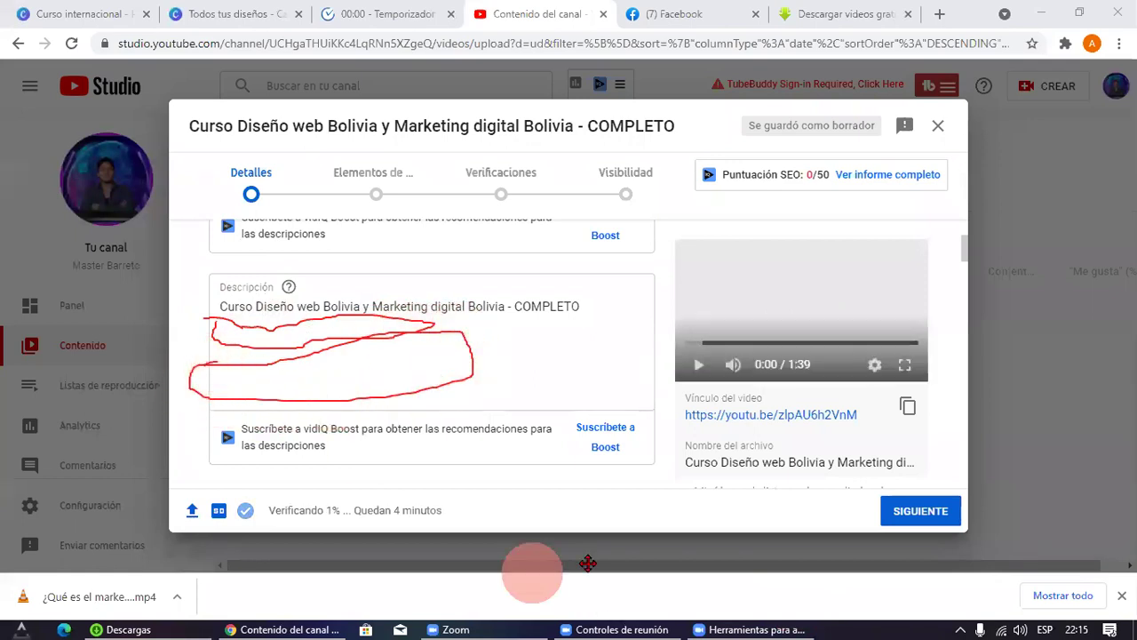
{"action": "mouse_move", "coordinate": [244, 435]}
{"action": "left_mouse_down"}
{"action": "mouse_move", "coordinate": [470, 503]}
{"action": "mouse_move", "coordinate": [360, 405]}
{"action": "left_mouse_up"}
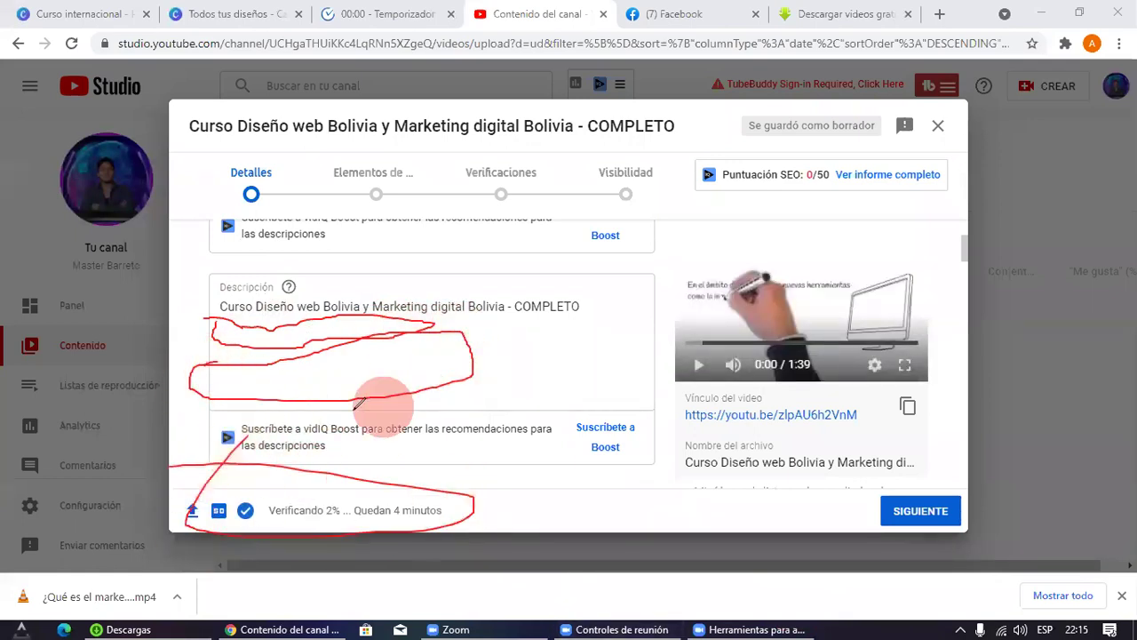
Close the SaveFrom video downloader tab and start a fresh browser tab.
{"action": "left_click", "coordinate": [875, 13]}
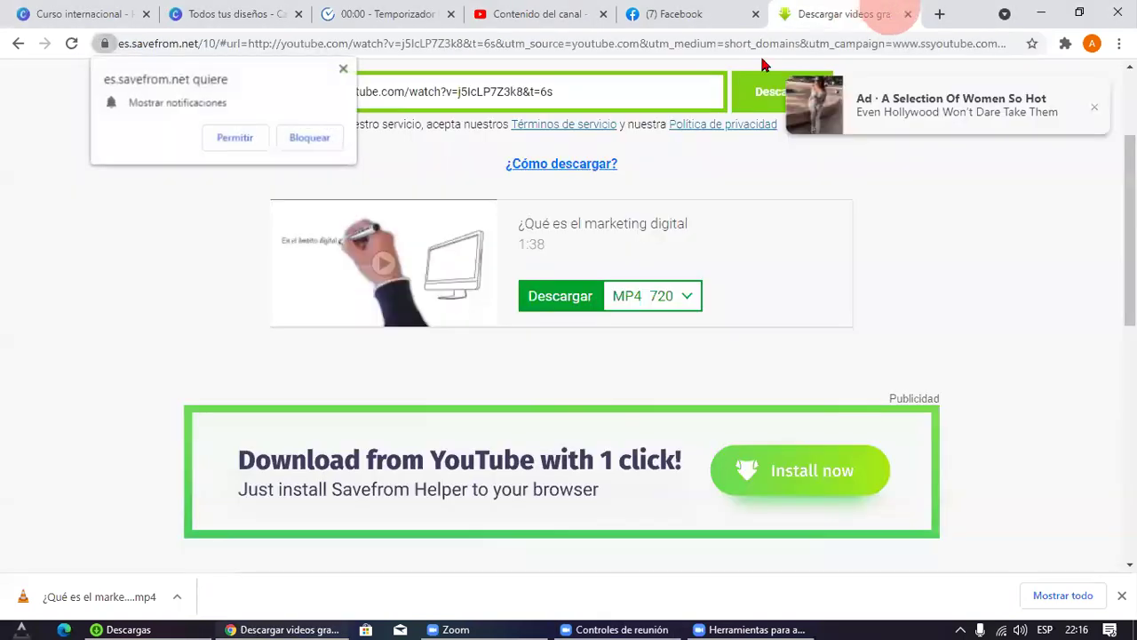
{"action": "left_click", "coordinate": [908, 14]}
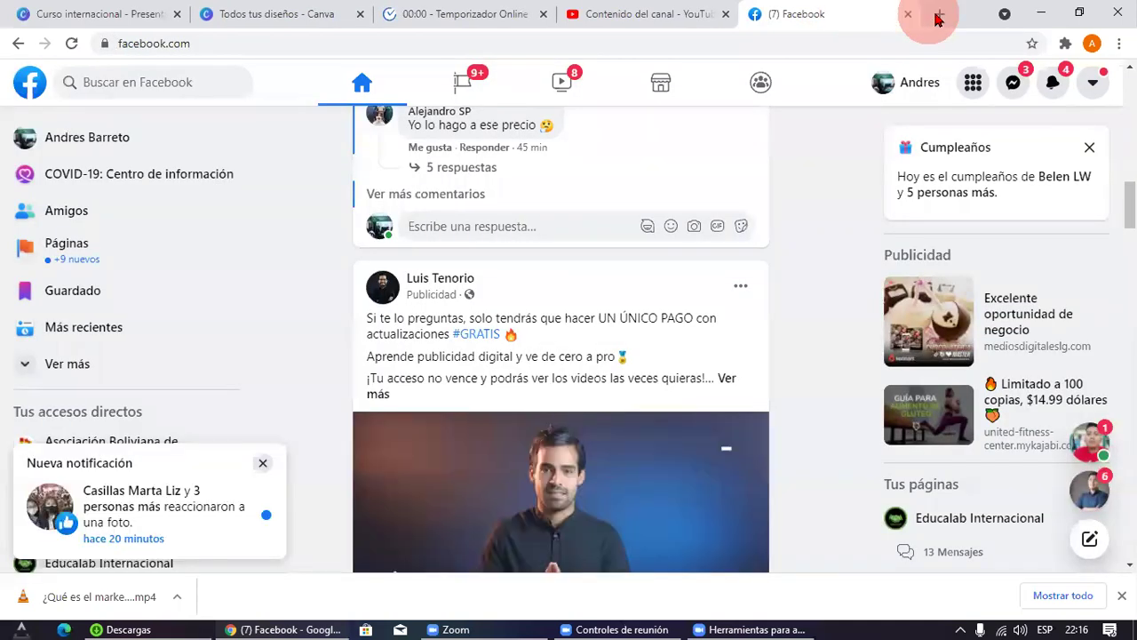
{"action": "left_click", "coordinate": [938, 15]}
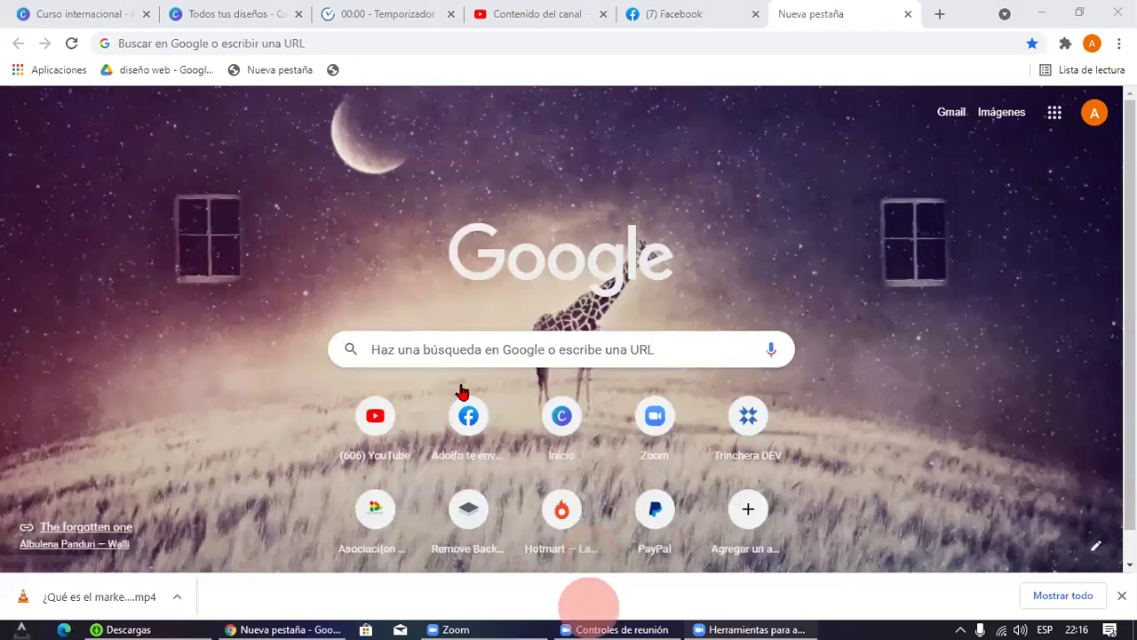
Search Google for wa.link and go to the Walink creator at create.wa.link.
{"action": "left_click", "coordinate": [434, 341]}
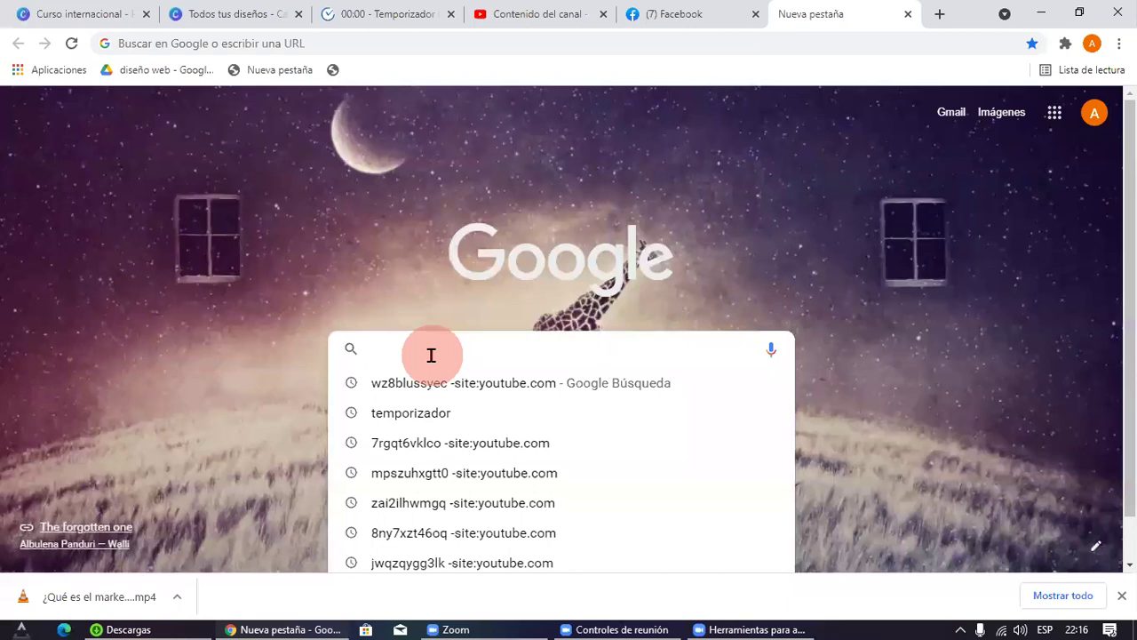
{"action": "type", "text": "wa.link"}
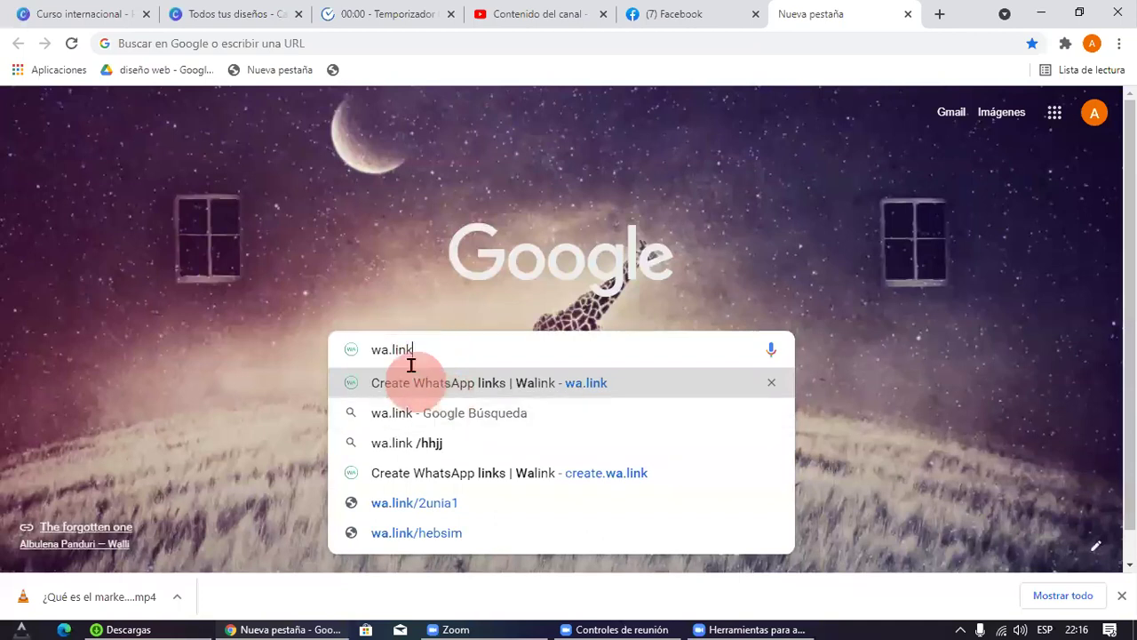
{"action": "left_click", "coordinate": [441, 345]}
{"action": "left_click", "coordinate": [560, 596]}
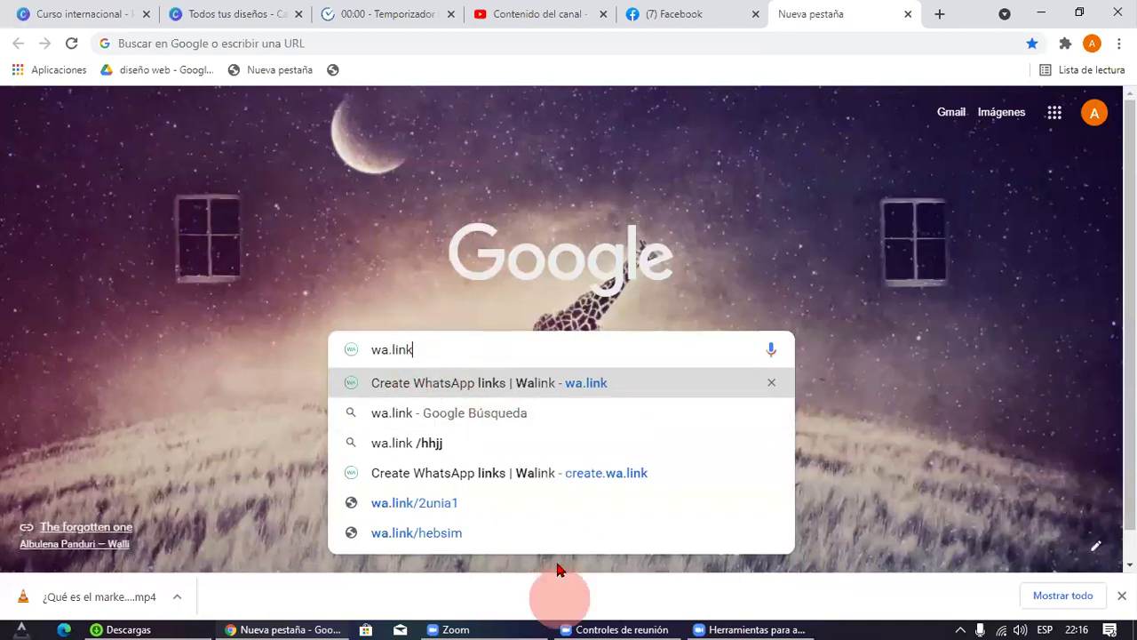
{"action": "left_click", "coordinate": [457, 382]}
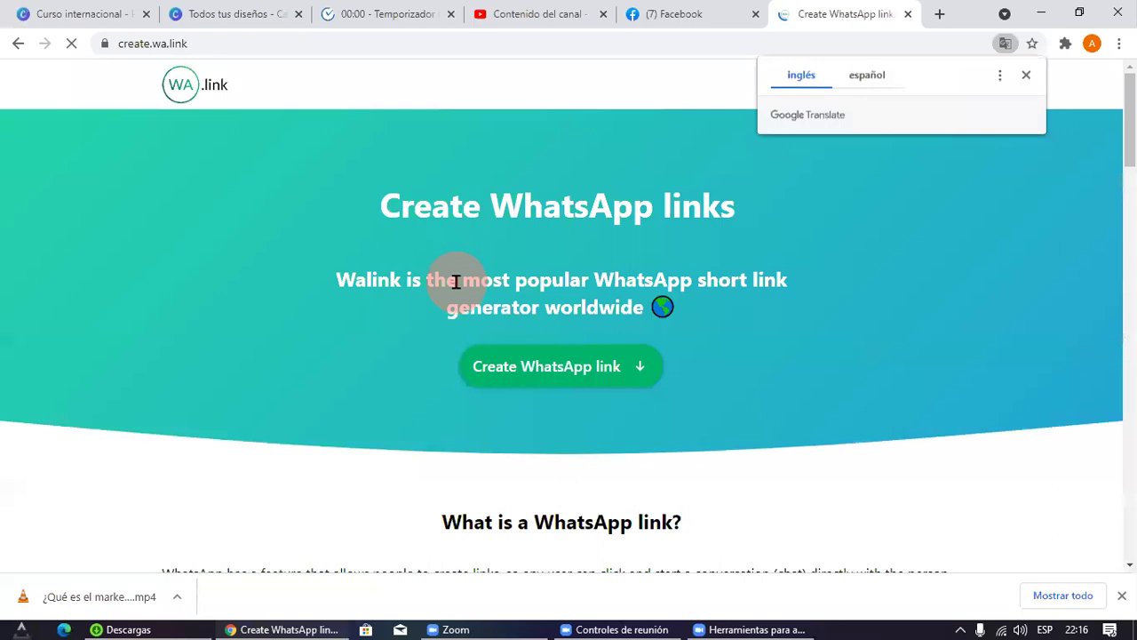
Decline page translation, keep Bolivia's country code and enter the WhatsApp phone number.
{"action": "scroll", "coordinate": [241, 221], "scroll_direction": "down", "scroll_amount": 3}
{"action": "scroll", "coordinate": [257, 217], "scroll_direction": "up", "scroll_amount": 3}
{"action": "left_click", "coordinate": [274, 230]}
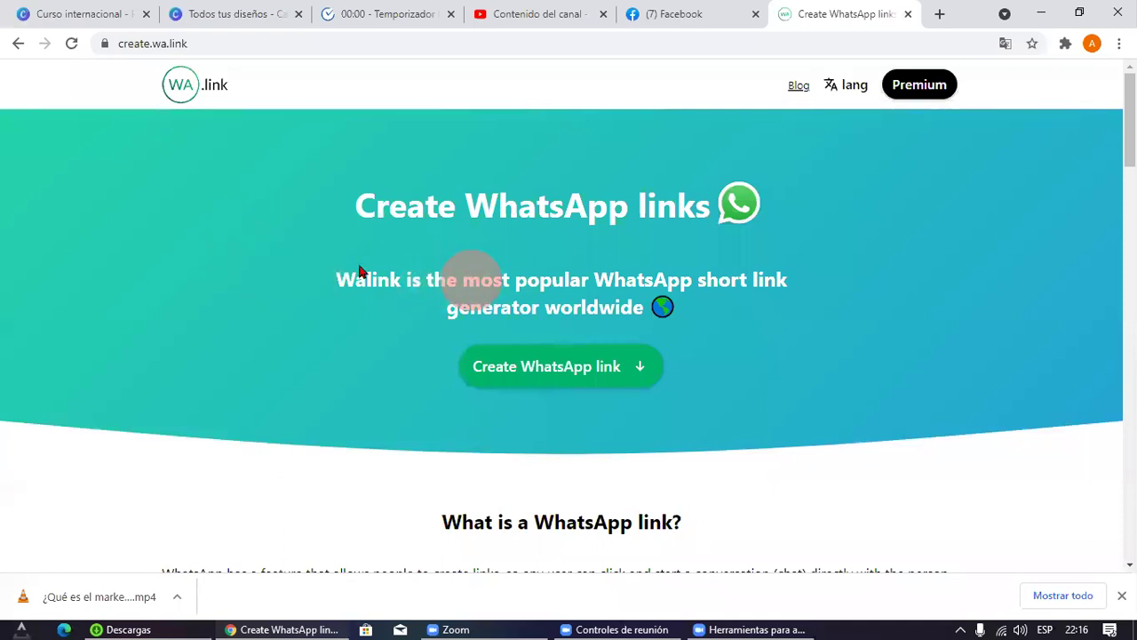
{"action": "scroll", "coordinate": [359, 271], "scroll_direction": "down", "scroll_amount": 12}
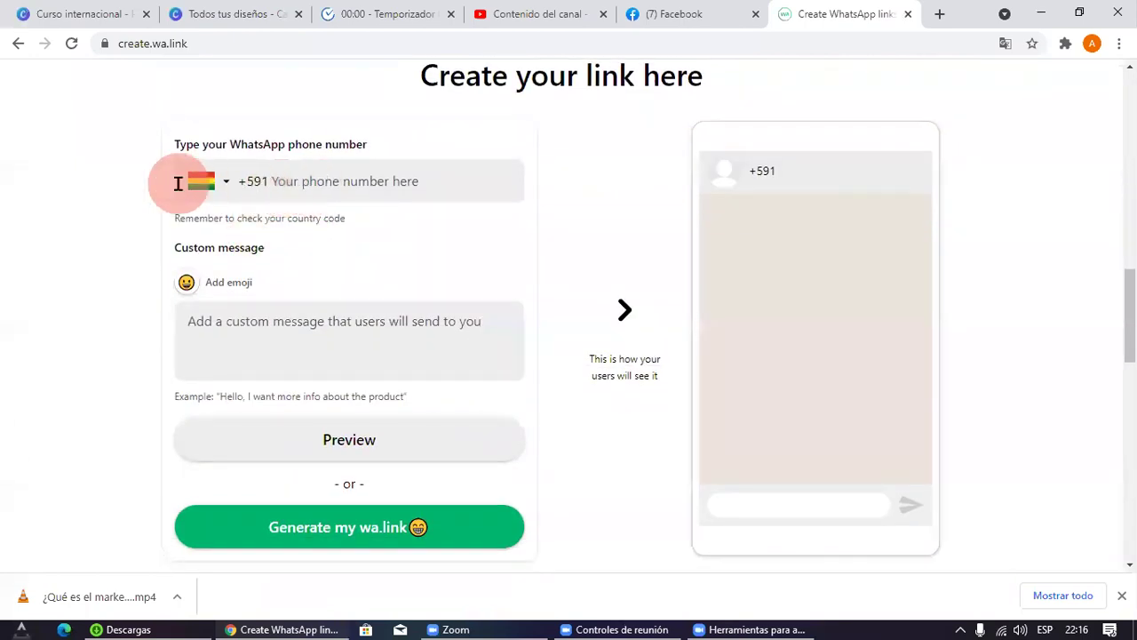
{"action": "left_click", "coordinate": [227, 184]}
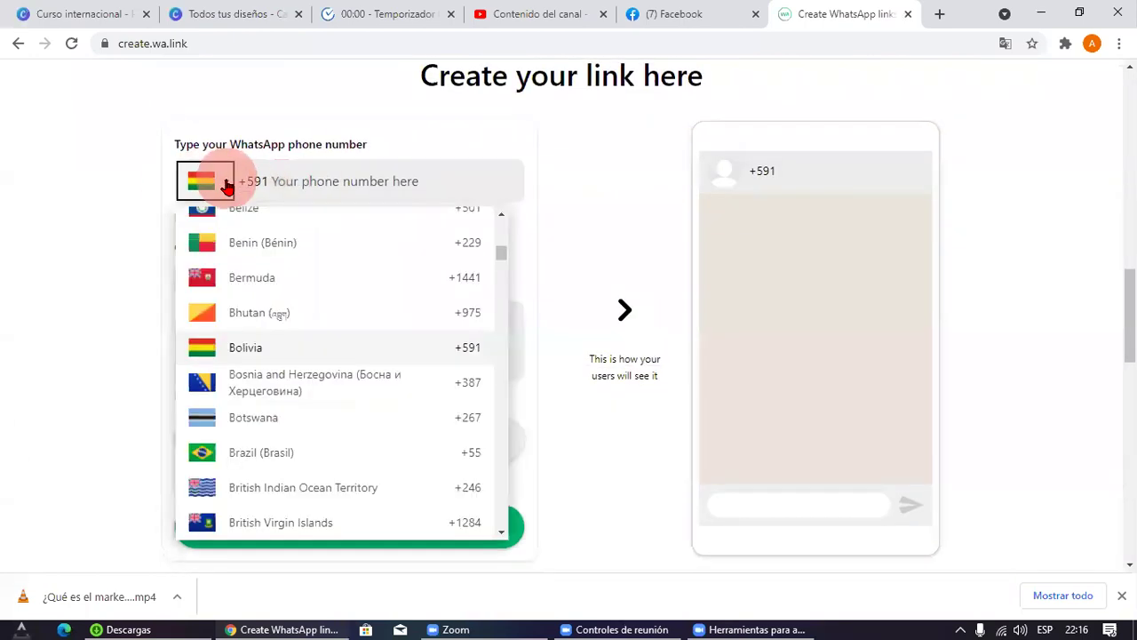
{"action": "left_click", "coordinate": [267, 343]}
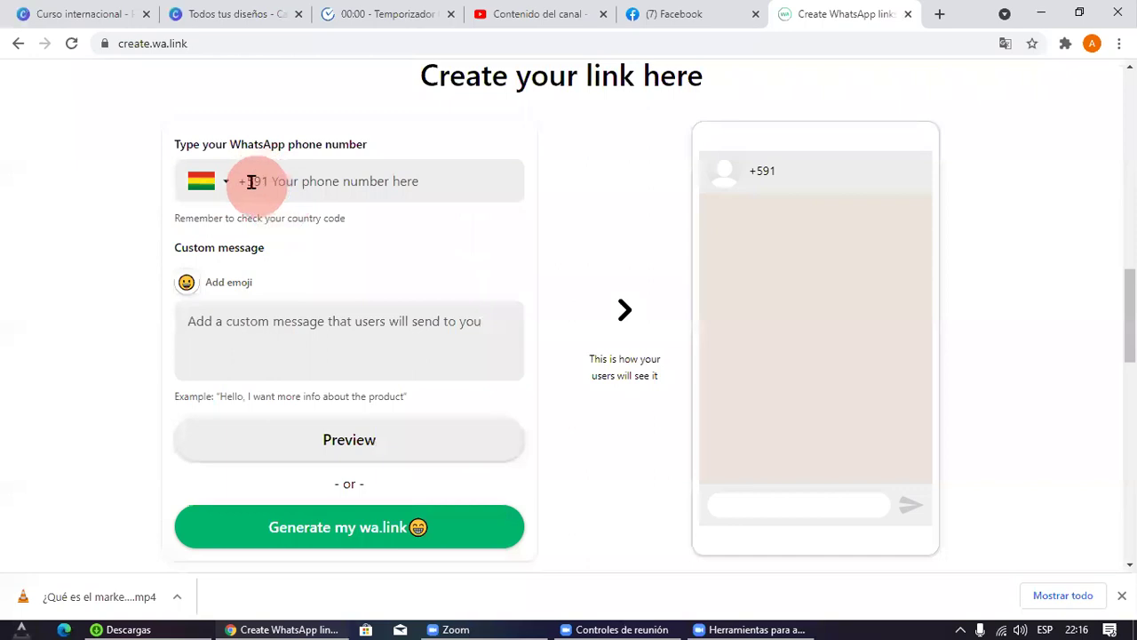
{"action": "left_click", "coordinate": [273, 189]}
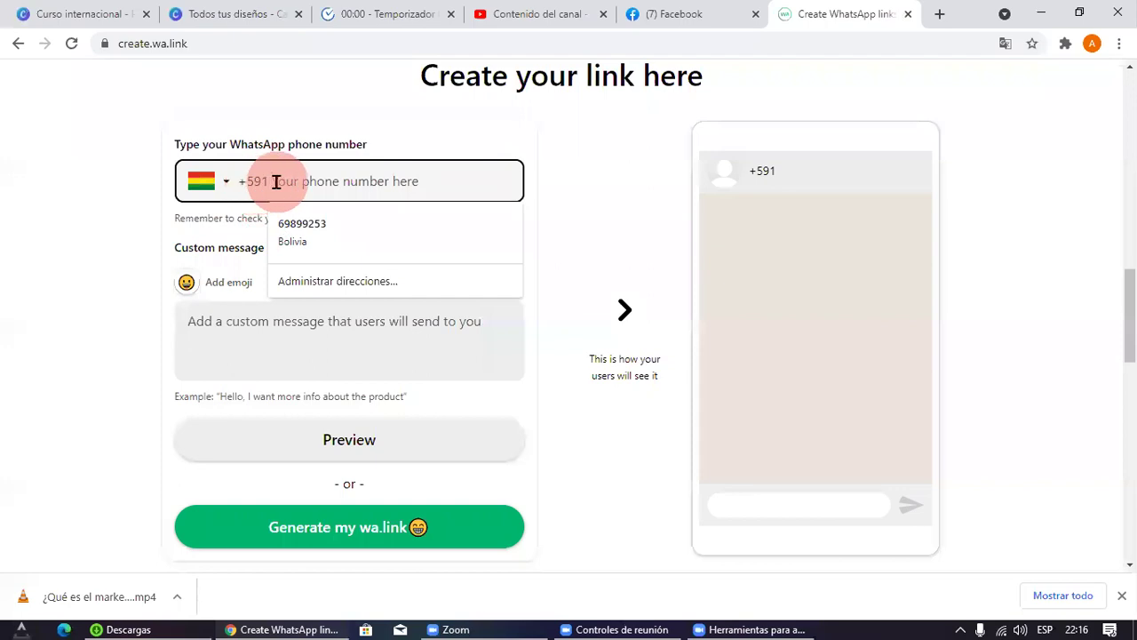
{"action": "left_click", "coordinate": [300, 185]}
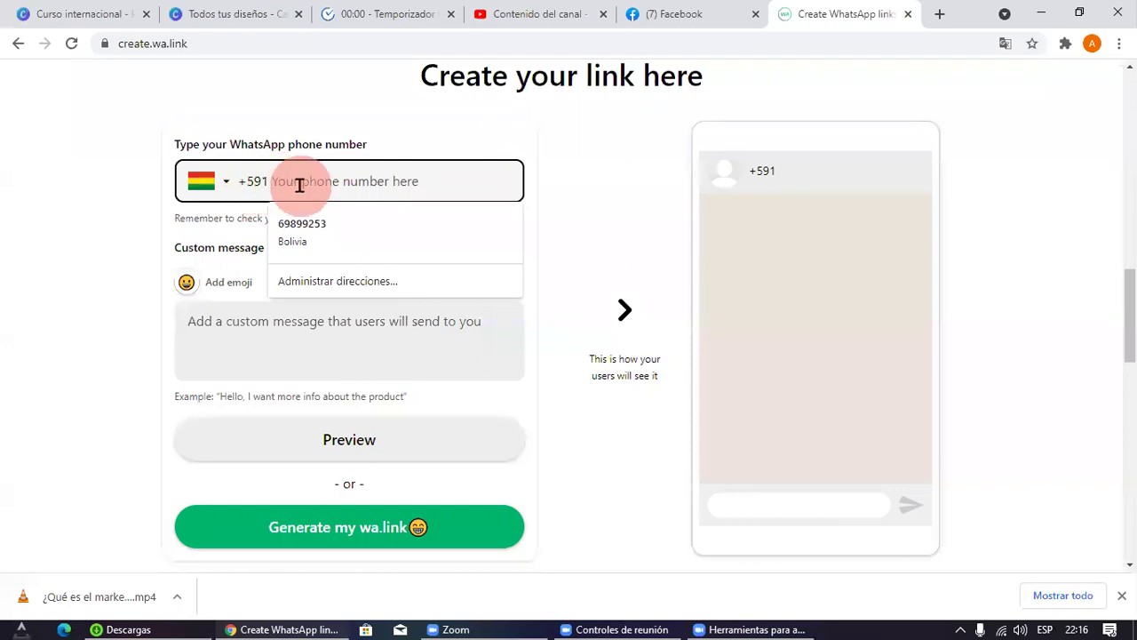
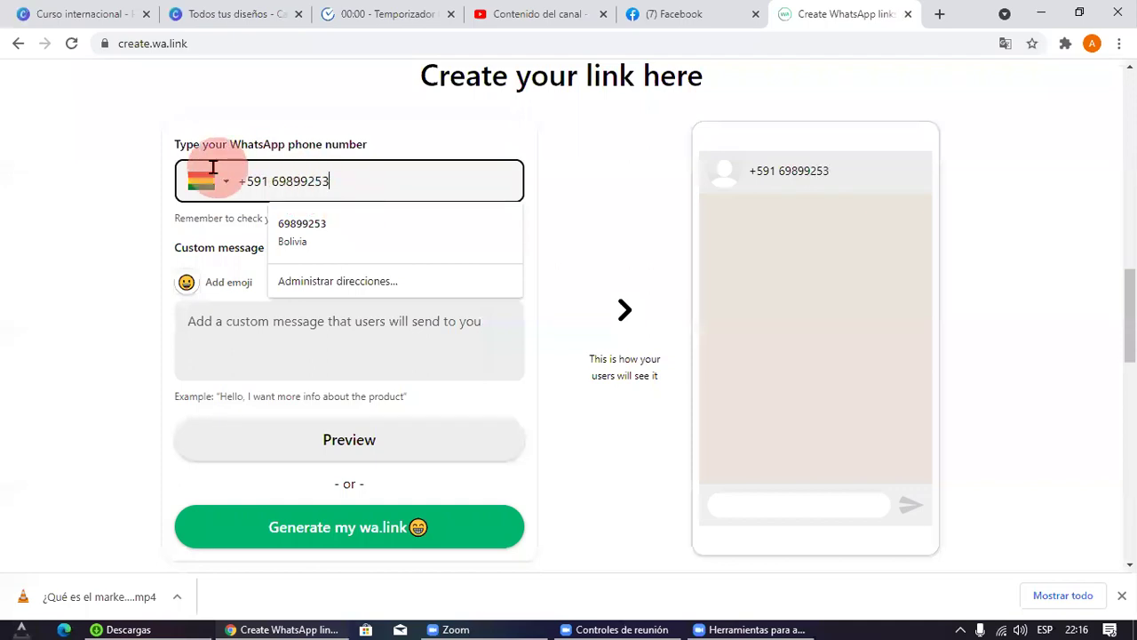
{"action": "left_click", "coordinate": [125, 178]}
{"action": "left_click", "coordinate": [371, 183]}
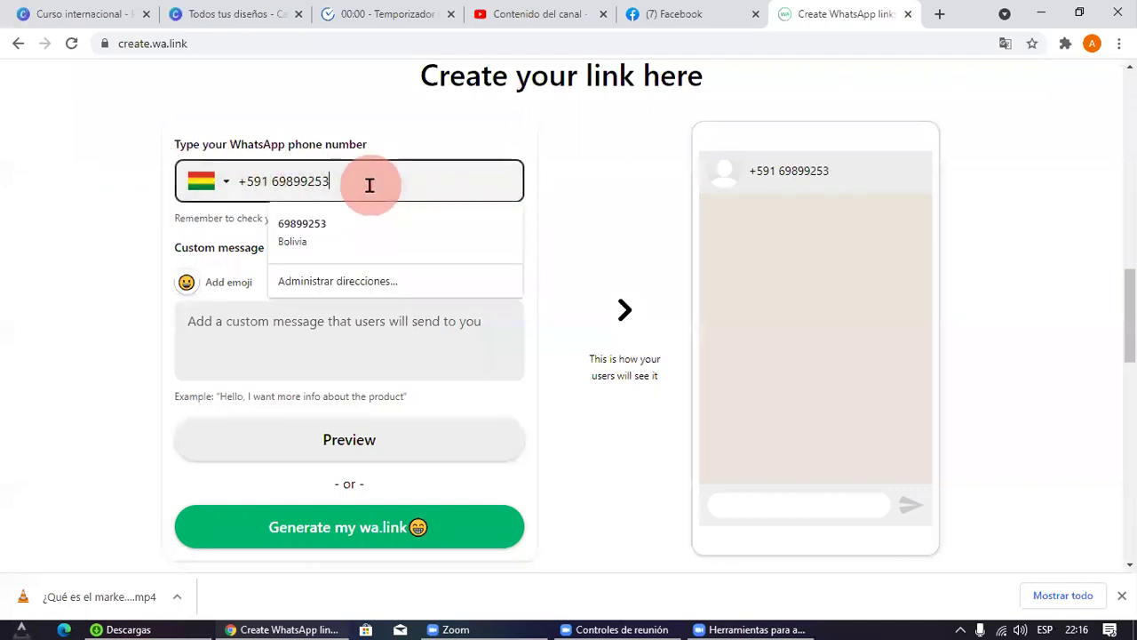
Write the custom message 'Hola esto es una prueba' and request the short link.
{"action": "left_click", "coordinate": [239, 323]}
{"action": "type", "text": "Ho"}
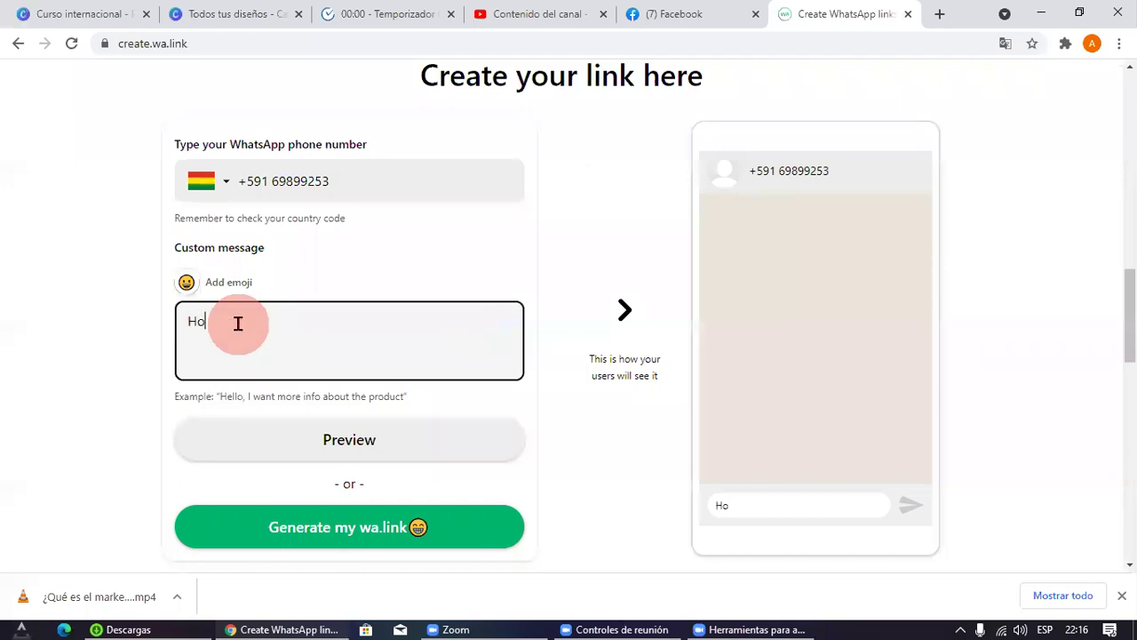
{"action": "type", "text": "la esto es una prueba"}
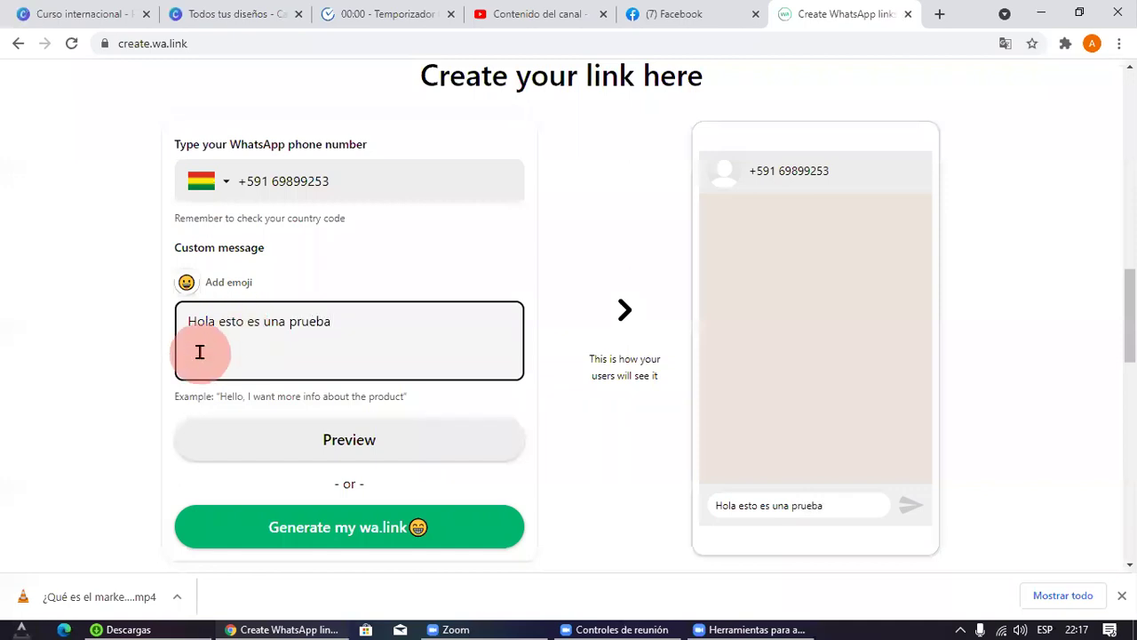
{"action": "left_click", "coordinate": [720, 620]}
{"action": "left_click", "coordinate": [151, 510]}
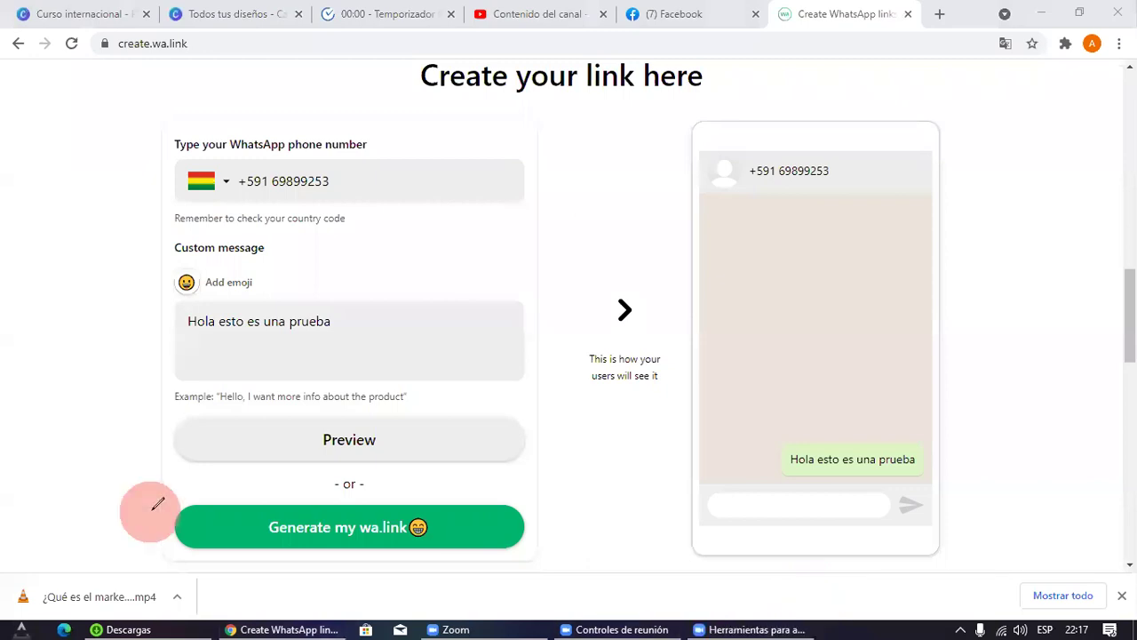
{"action": "left_click_drag", "start_coordinate": [149, 511], "coordinate": [203, 563]}
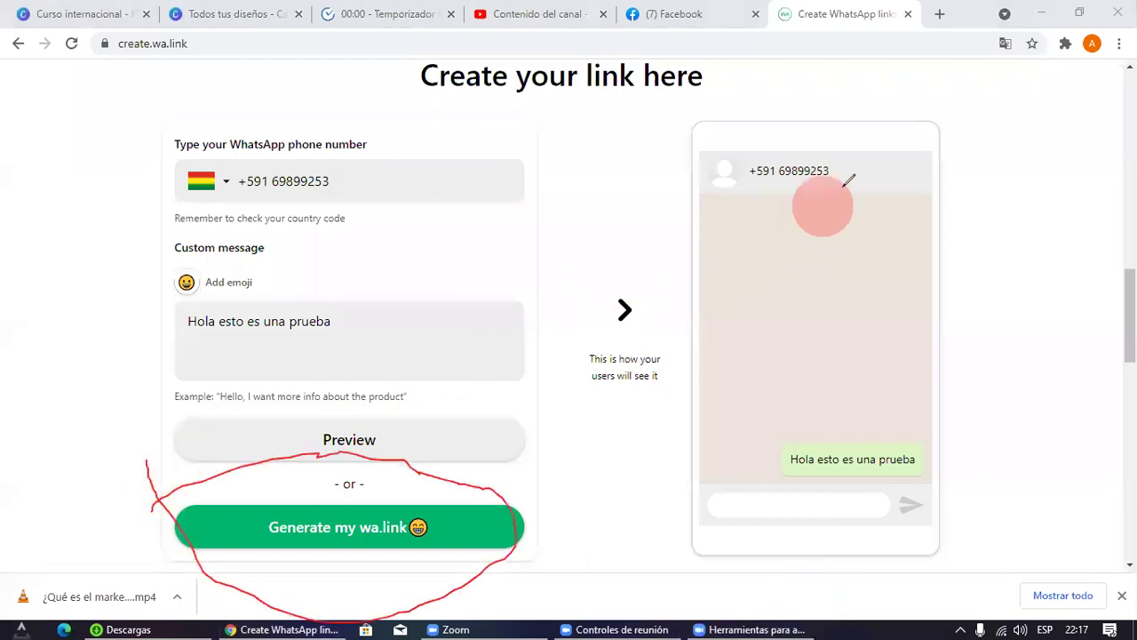
{"action": "left_click", "coordinate": [369, 529]}
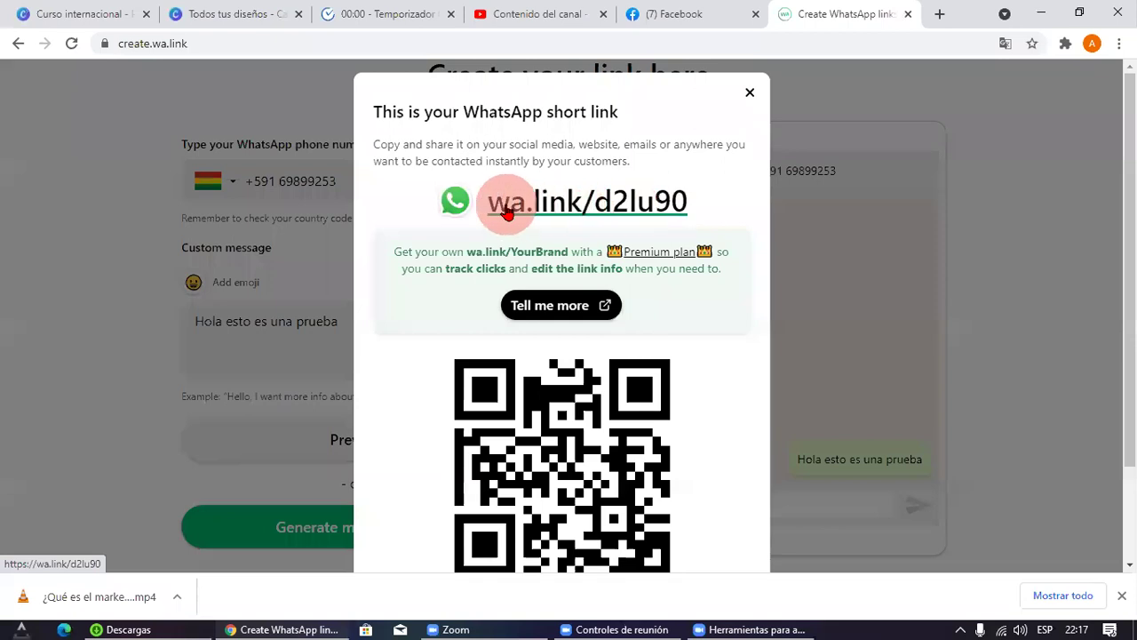
Copy the wa.link/d2lu90 short link, test it in a new tab, then close that test page.
{"action": "scroll", "coordinate": [685, 218], "scroll_direction": "down", "scroll_amount": 1}
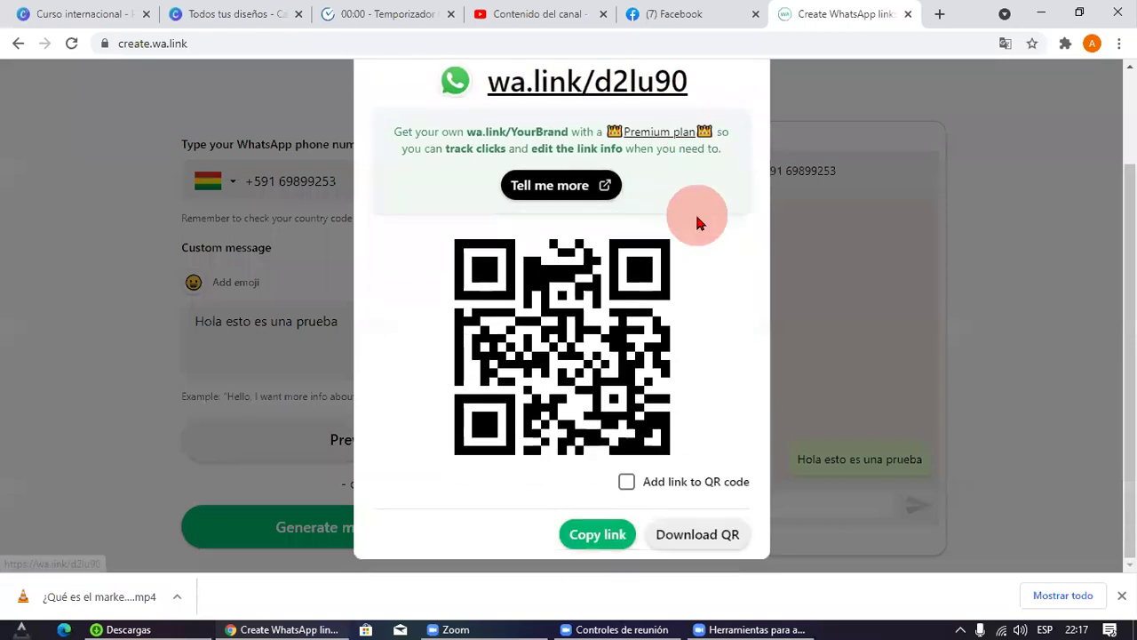
{"action": "left_click", "coordinate": [604, 537]}
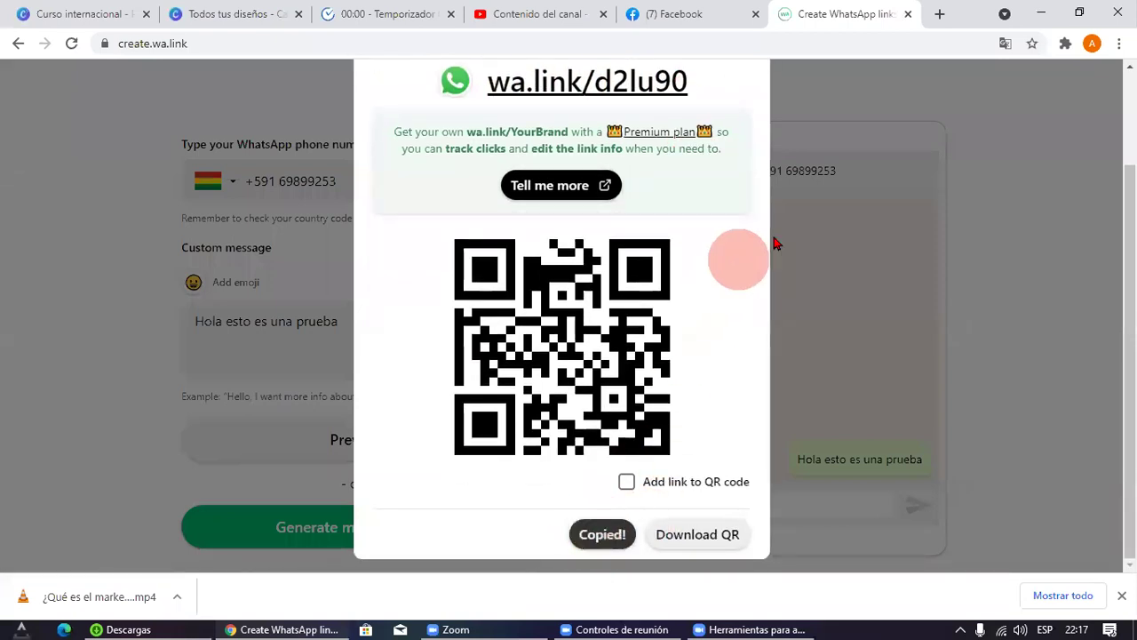
{"action": "left_click", "coordinate": [940, 14]}
{"action": "key", "text": "ctrl+v"}
{"action": "key", "text": "Return"}
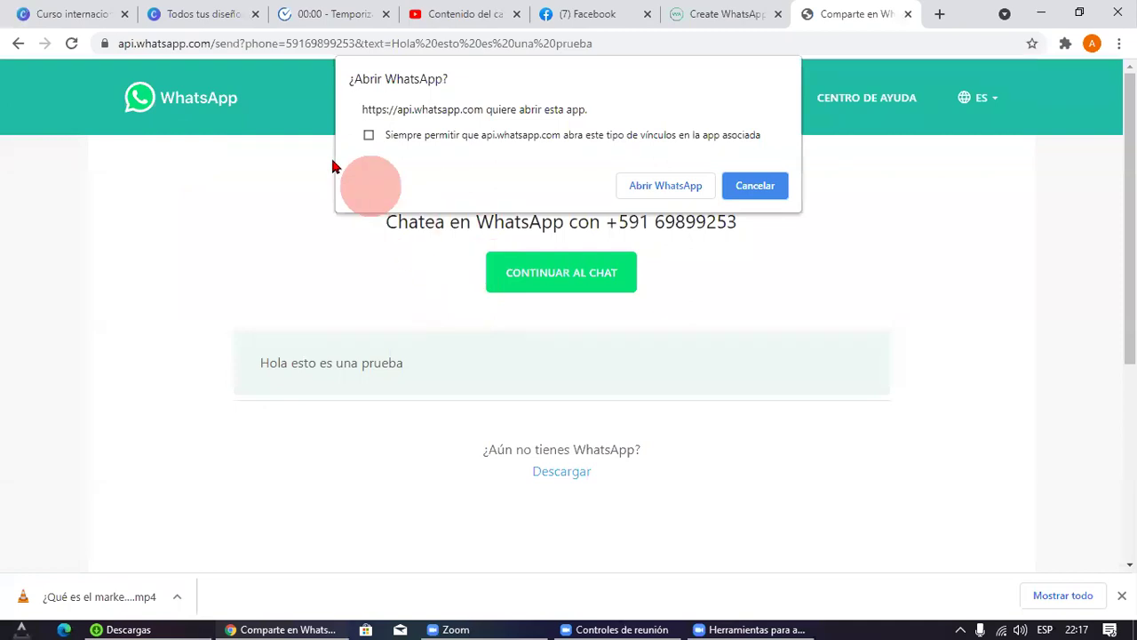
{"action": "left_click", "coordinate": [751, 191]}
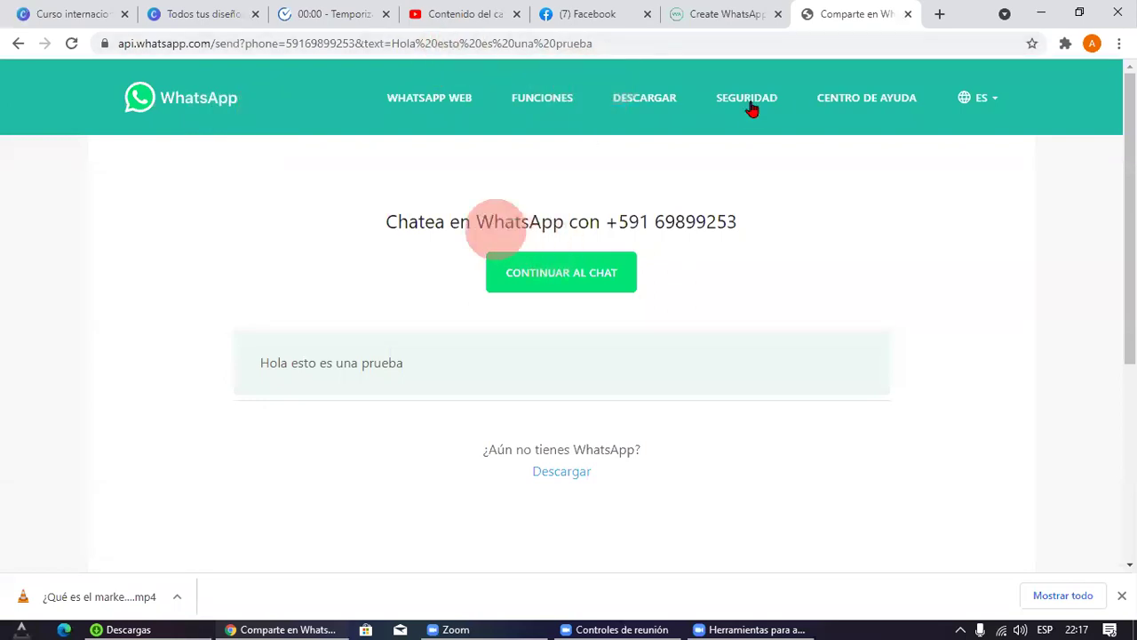
{"action": "left_click", "coordinate": [909, 15]}
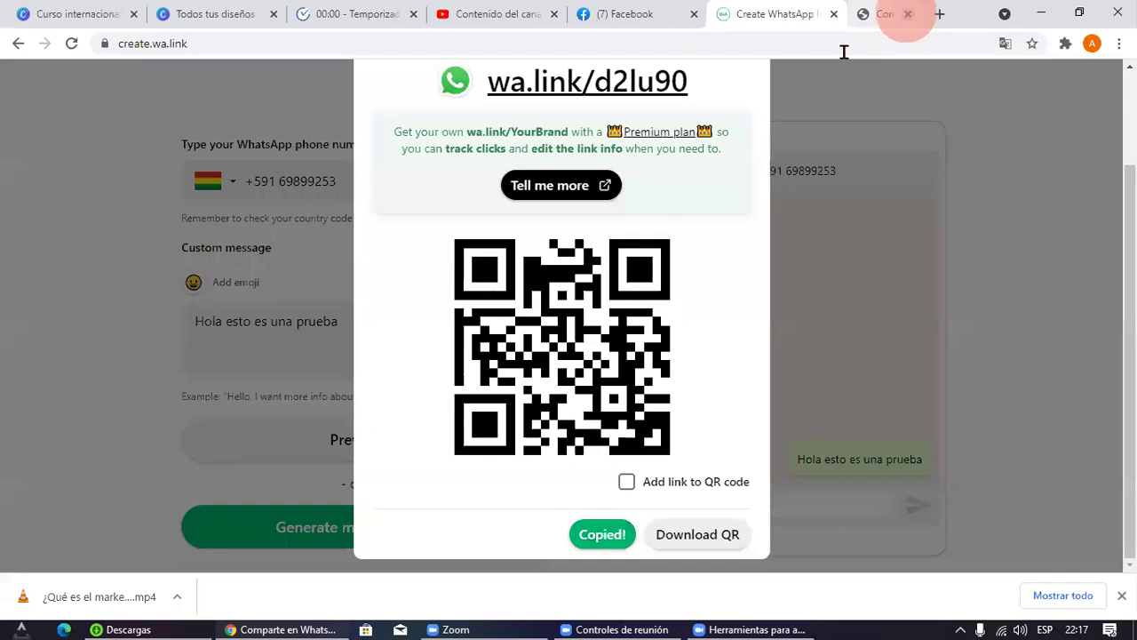
{"action": "left_click", "coordinate": [602, 534]}
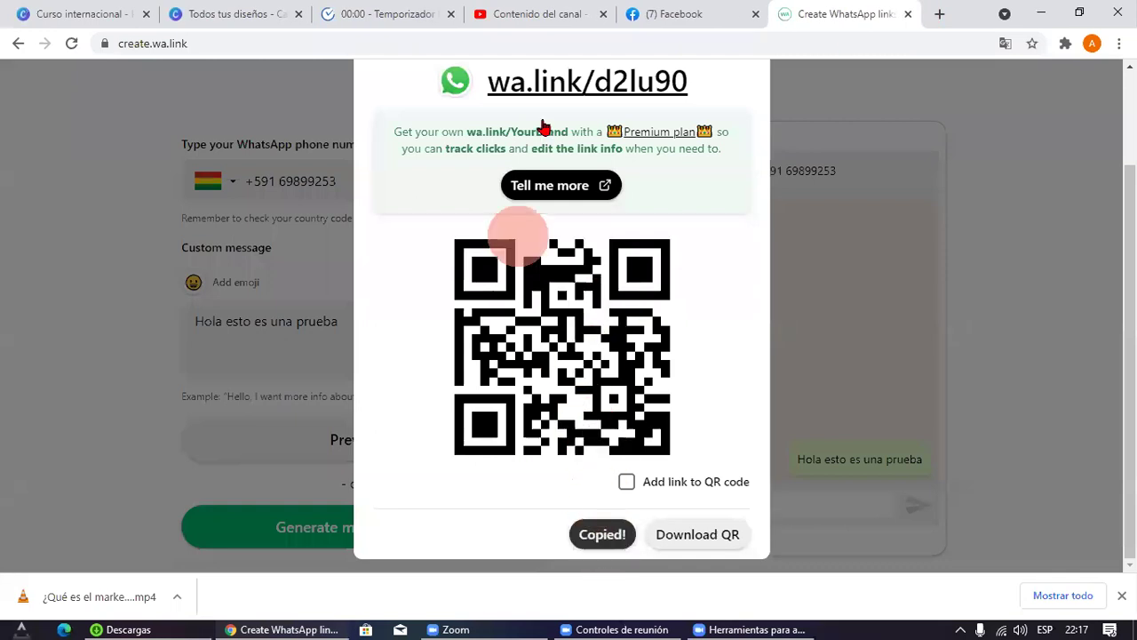
{"action": "scroll", "coordinate": [534, 88], "scroll_direction": "up", "scroll_amount": 2}
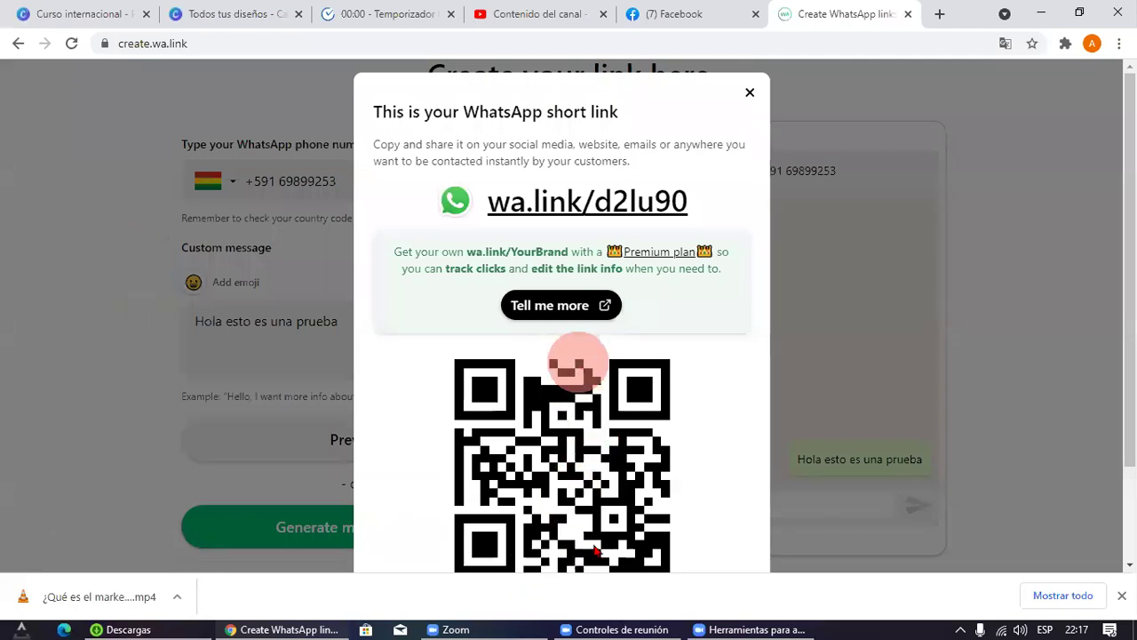
{"action": "left_click", "coordinate": [939, 14]}
{"action": "type", "text": "linktr.ee/AsociacionBoliviana"}
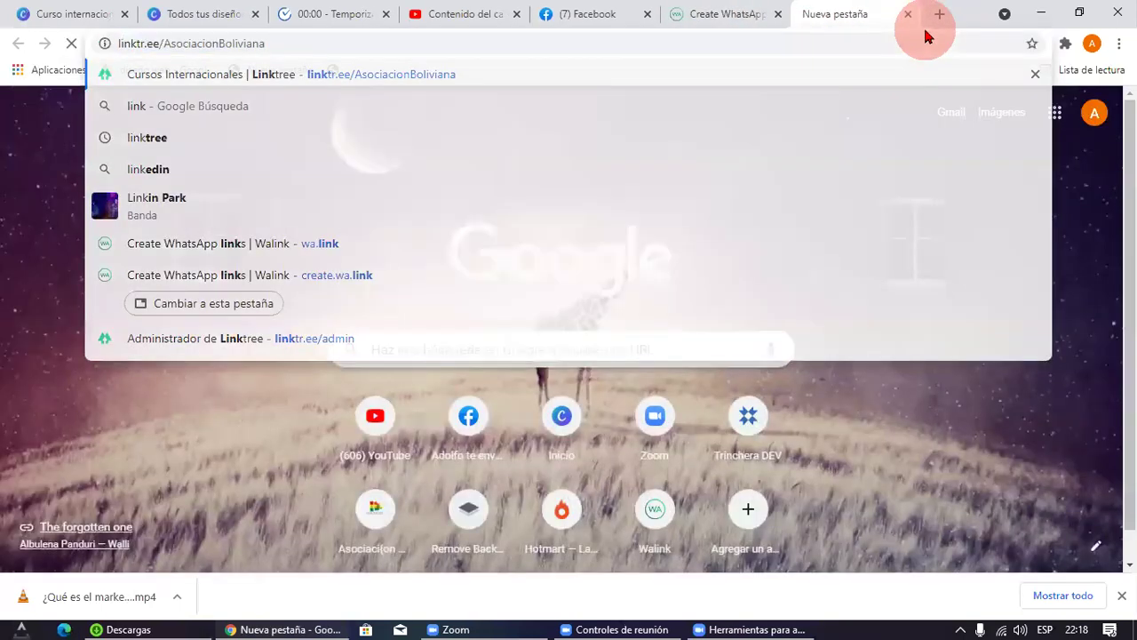
{"action": "key", "text": "Return"}
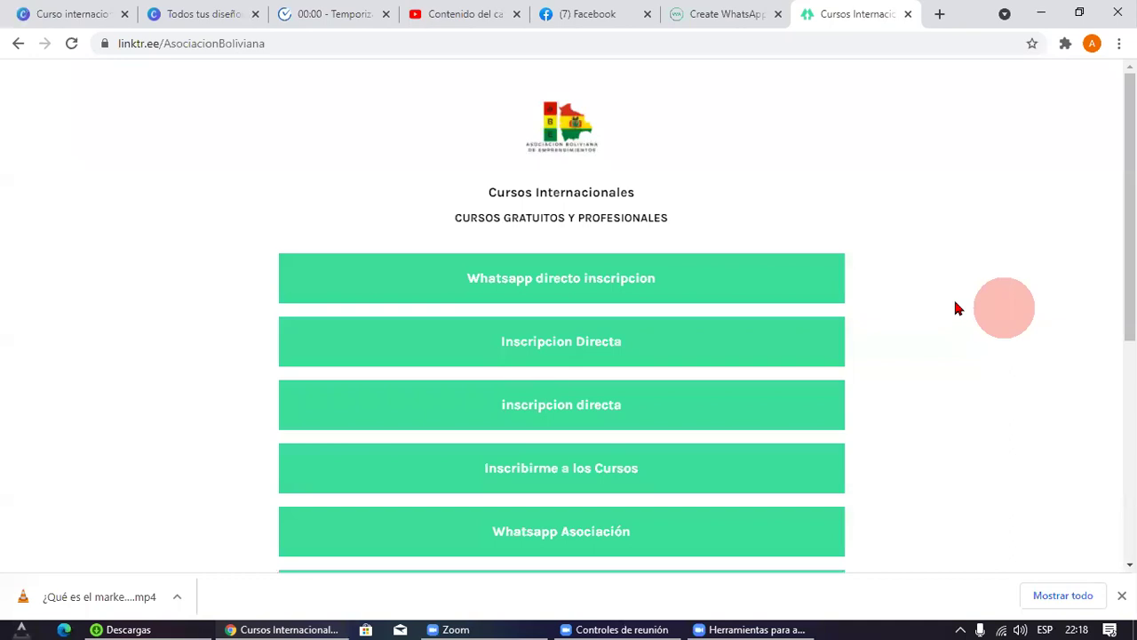
{"action": "scroll", "coordinate": [267, 234], "scroll_direction": "down", "scroll_amount": 3}
{"action": "scroll", "coordinate": [267, 234], "scroll_direction": "up", "scroll_amount": 3}
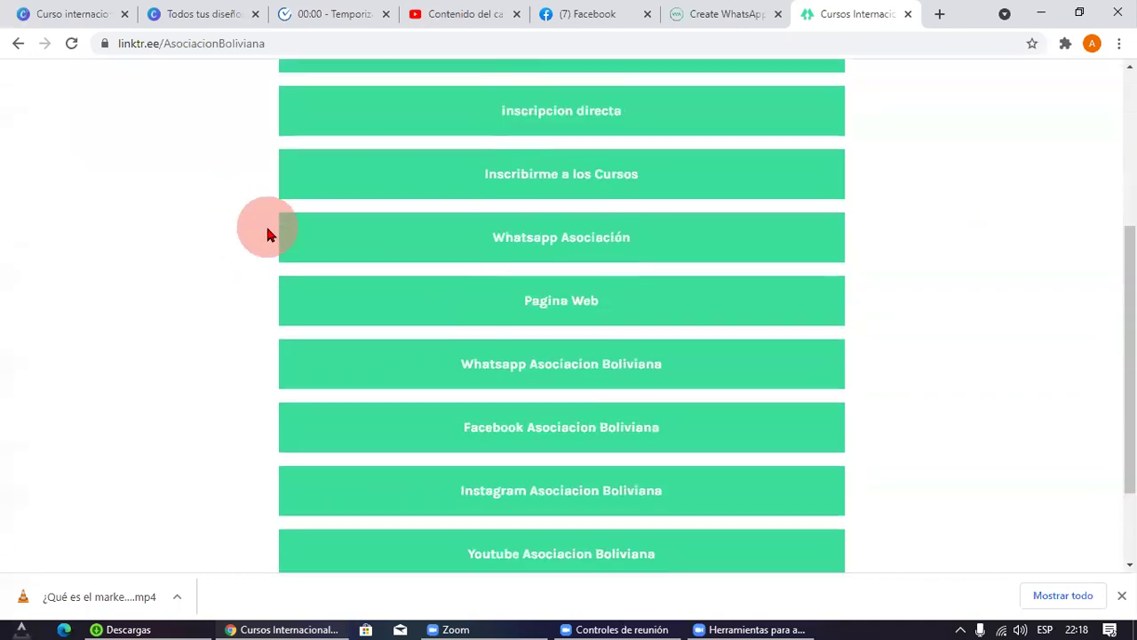
{"action": "scroll", "coordinate": [268, 235], "scroll_direction": "down", "scroll_amount": 4}
{"action": "scroll", "coordinate": [269, 234], "scroll_direction": "up", "scroll_amount": 4}
{"action": "scroll", "coordinate": [268, 235], "scroll_direction": "down", "scroll_amount": 5}
{"action": "scroll", "coordinate": [269, 234], "scroll_direction": "up", "scroll_amount": 5}
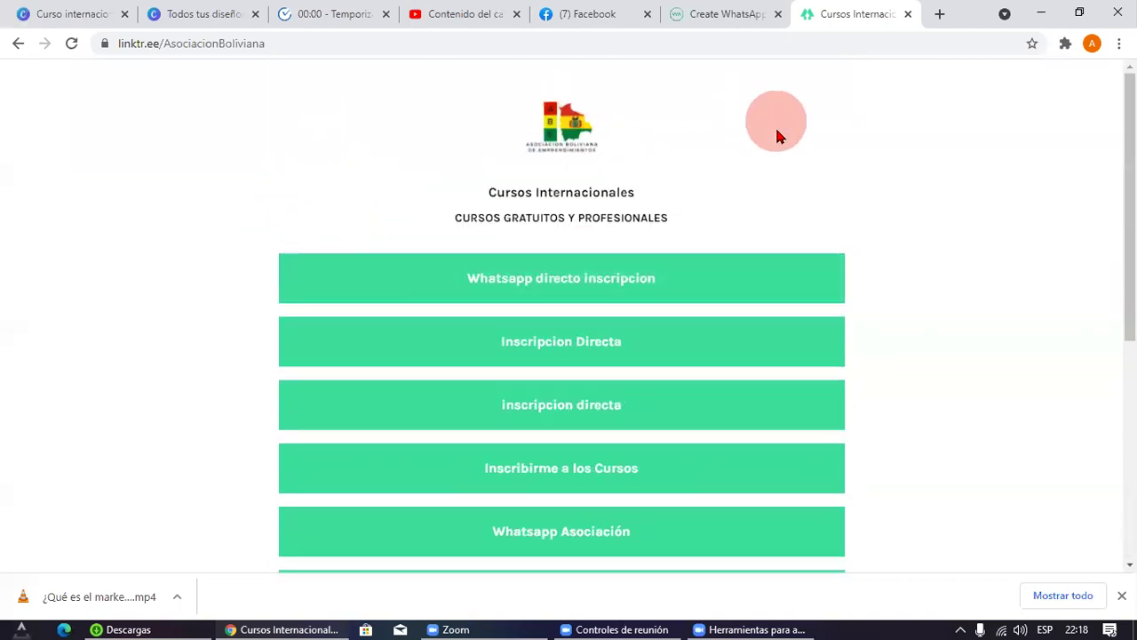
{"action": "scroll", "coordinate": [373, 111], "scroll_direction": "down", "scroll_amount": 1}
{"action": "scroll", "coordinate": [372, 111], "scroll_direction": "up", "scroll_amount": 1}
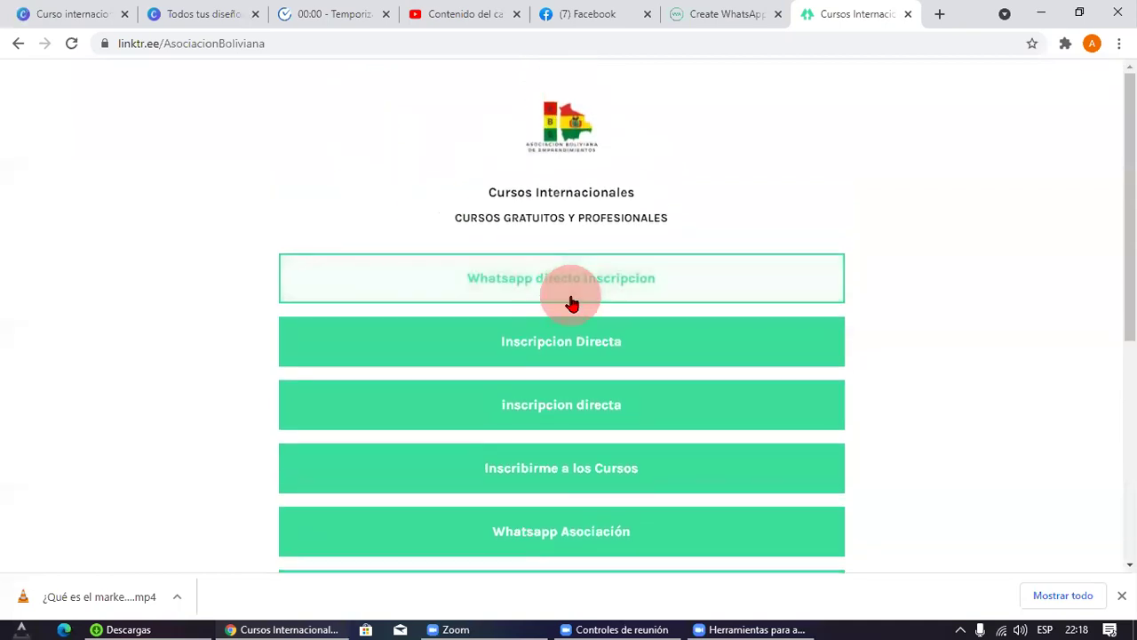
{"action": "scroll", "coordinate": [577, 329], "scroll_direction": "down", "scroll_amount": 3}
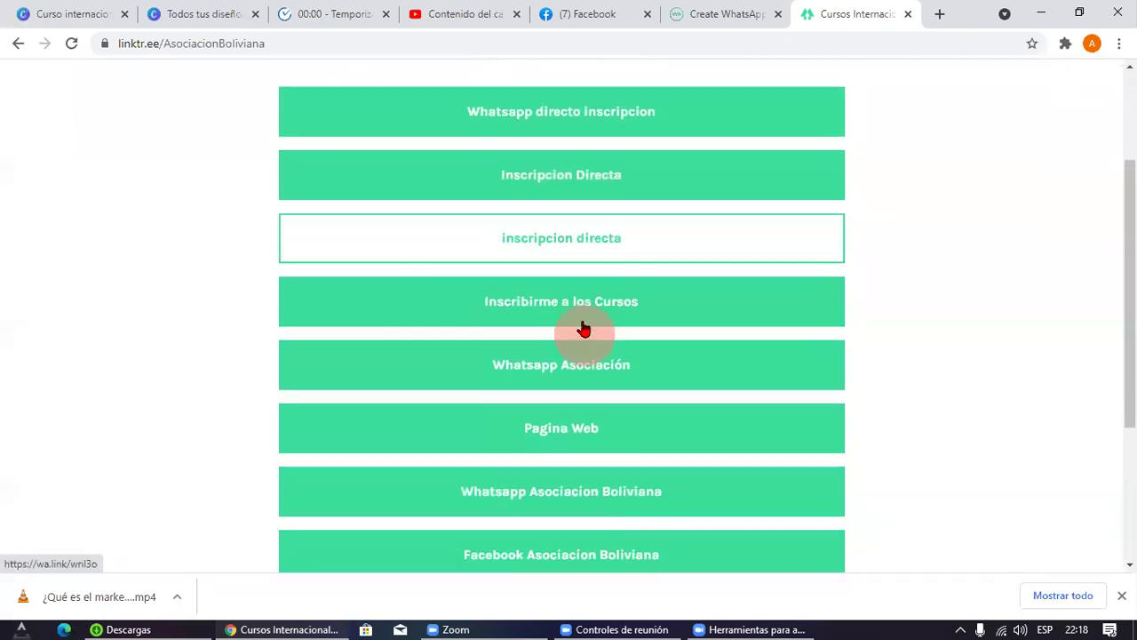
{"action": "scroll", "coordinate": [595, 355], "scroll_direction": "down", "scroll_amount": 2}
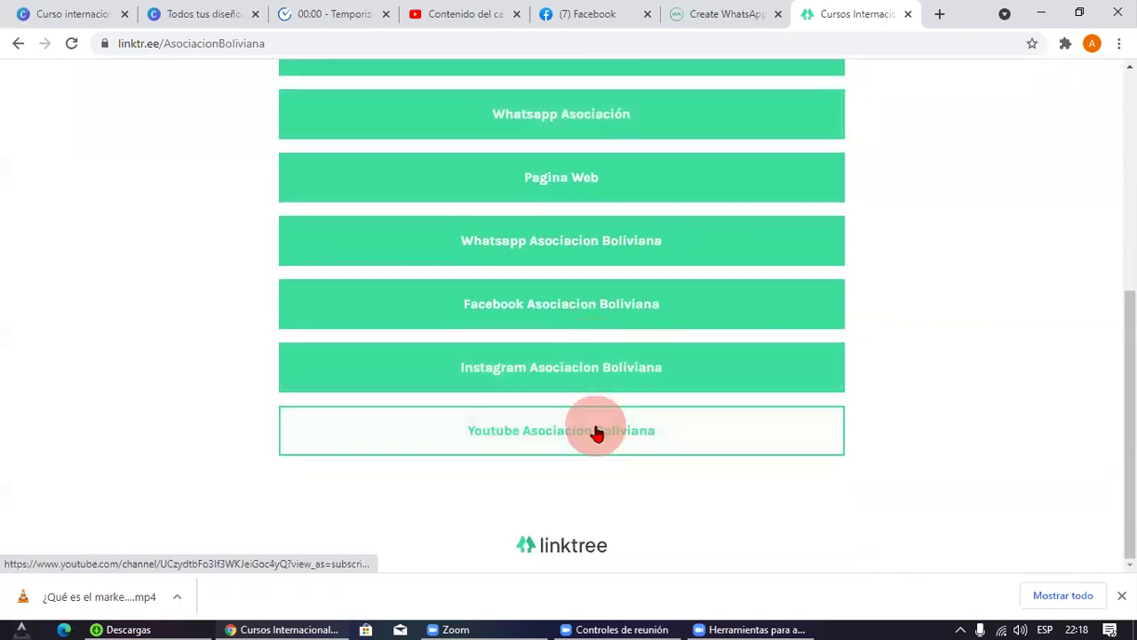
{"action": "scroll", "coordinate": [596, 432], "scroll_direction": "up", "scroll_amount": 5}
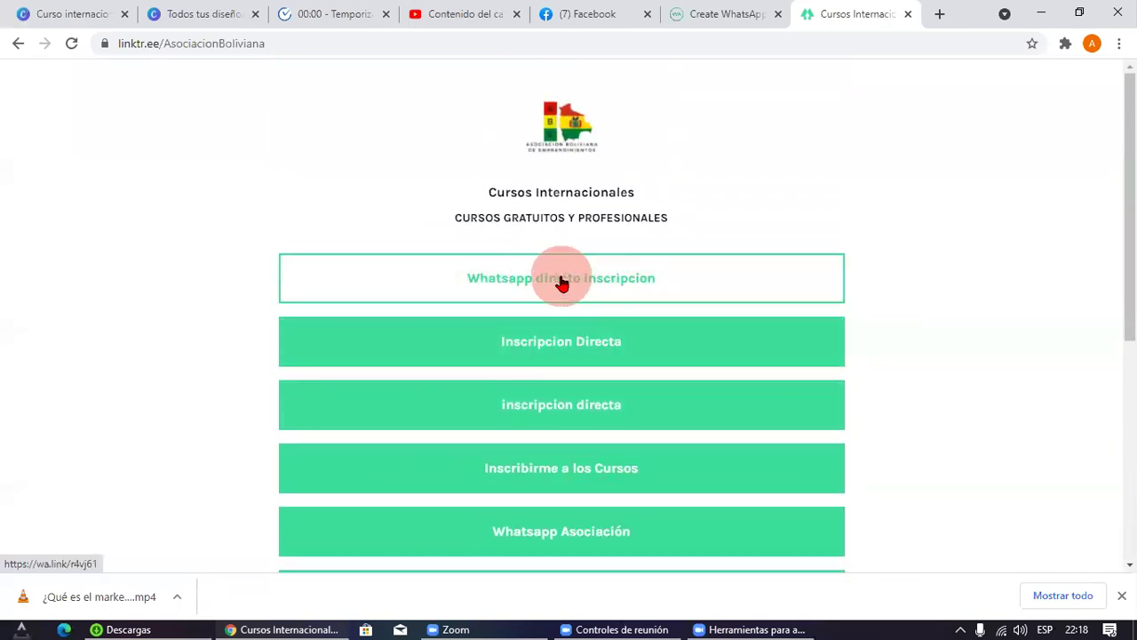
{"action": "left_click", "coordinate": [562, 283]}
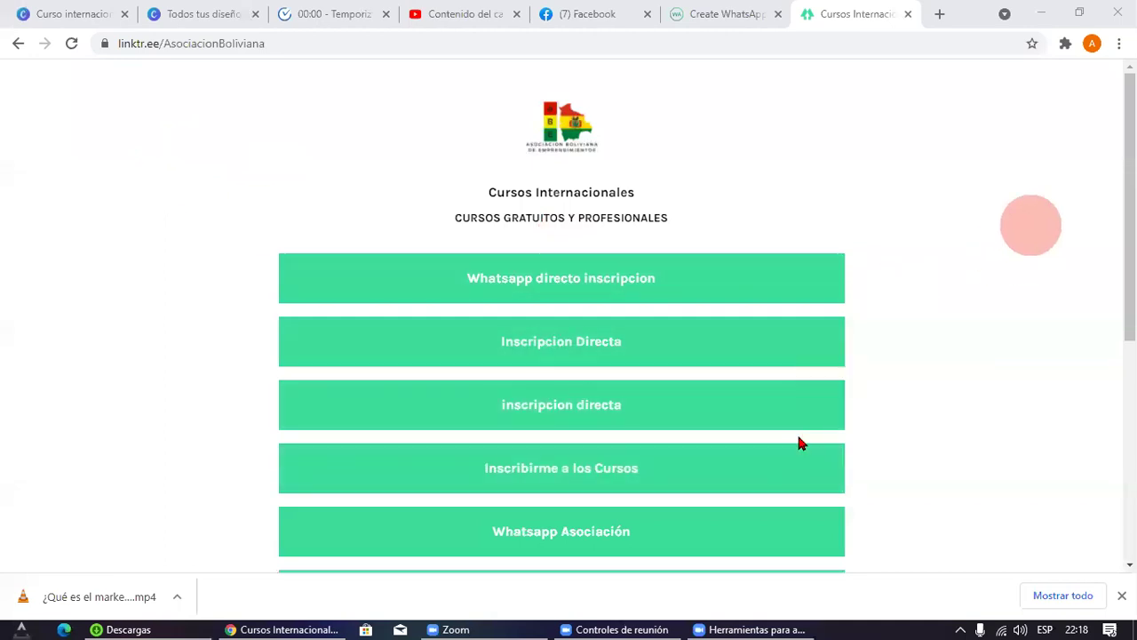
{"action": "left_click", "coordinate": [691, 519]}
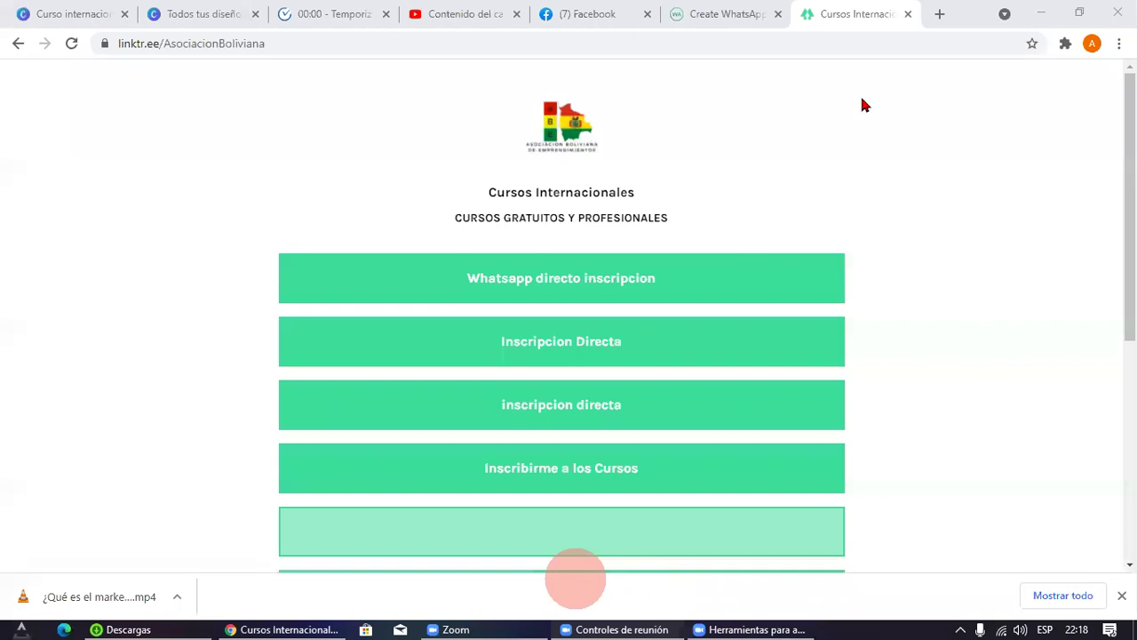
{"action": "left_click", "coordinate": [724, 13]}
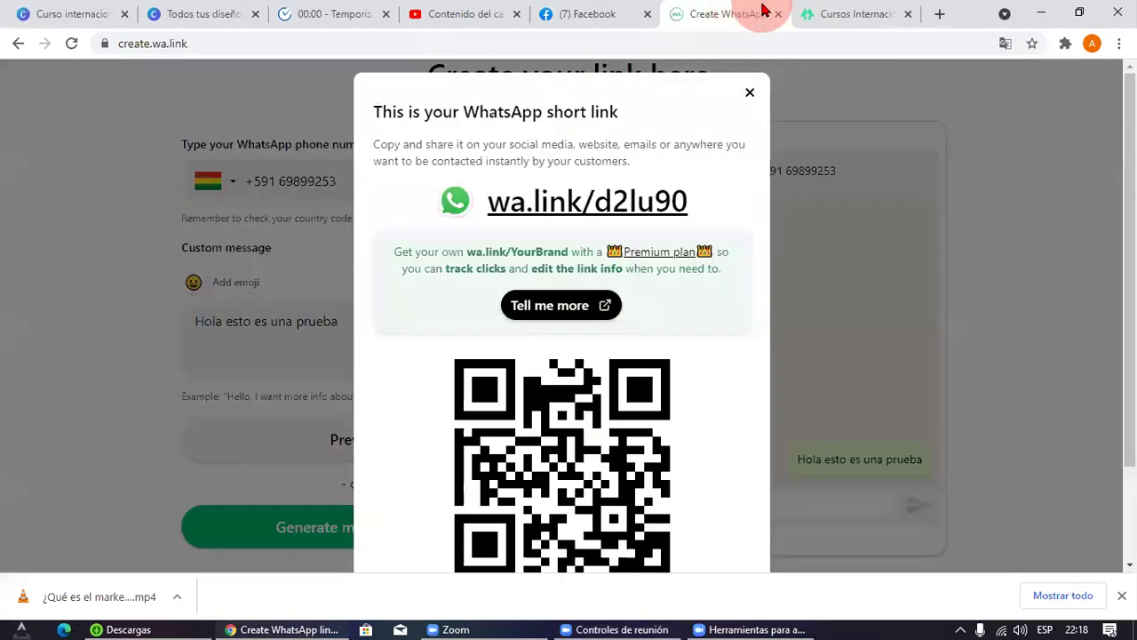
{"action": "left_click", "coordinate": [858, 13]}
{"action": "left_click", "coordinate": [304, 63]}
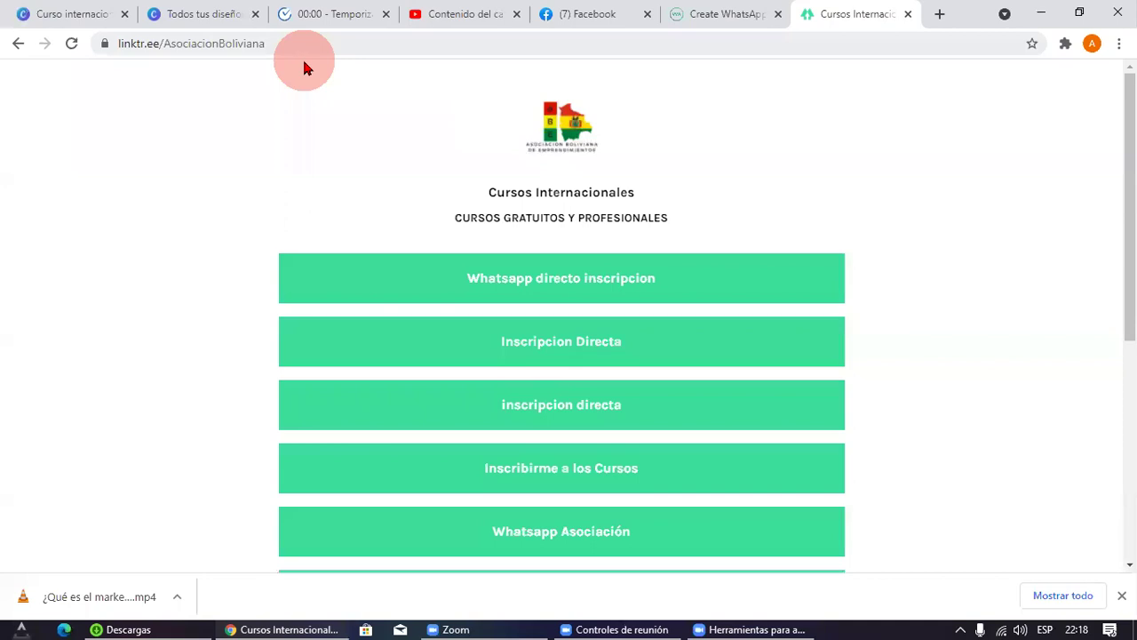
{"action": "scroll", "coordinate": [458, 341], "scroll_direction": "down", "scroll_amount": 3}
{"action": "scroll", "coordinate": [690, 399], "scroll_direction": "up", "scroll_amount": 3}
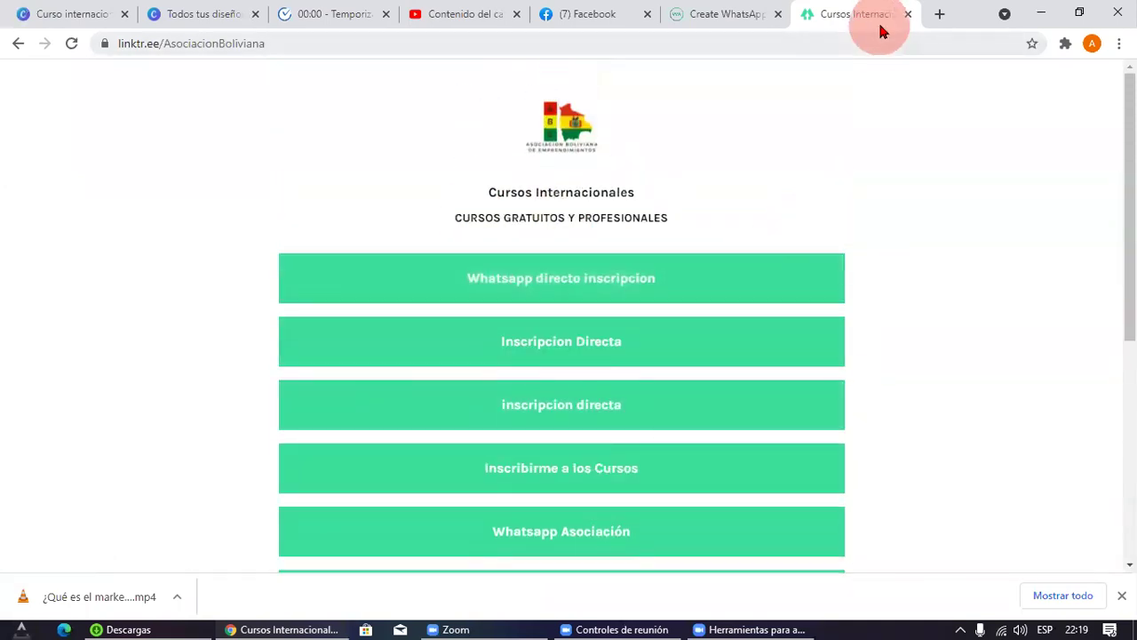
{"action": "left_click", "coordinate": [907, 15]}
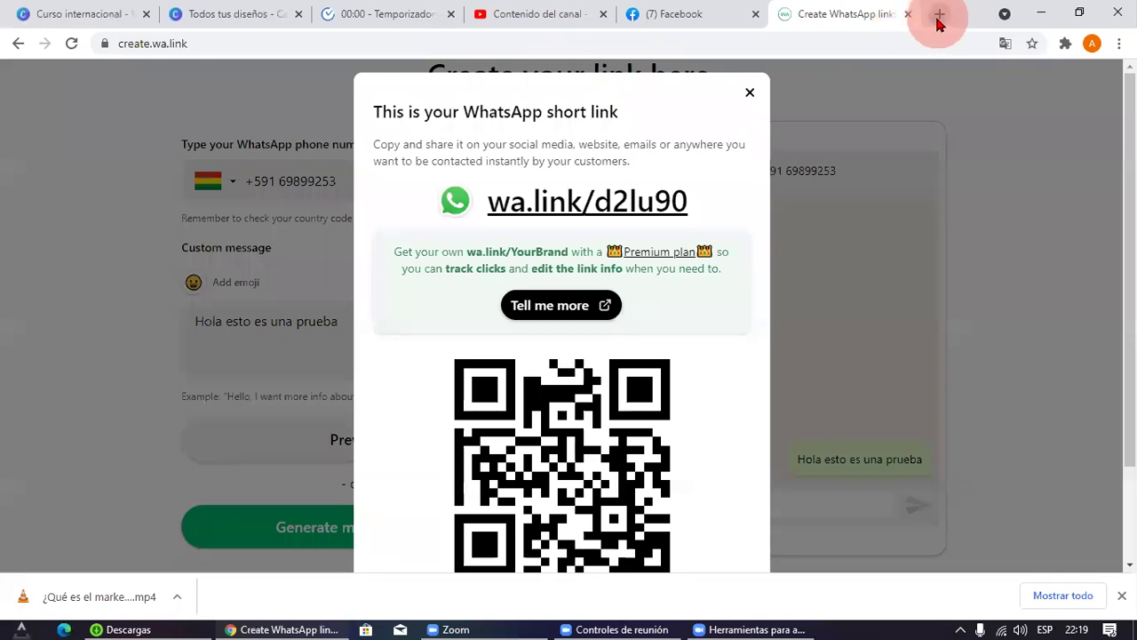
Search Google for 'linktree' in a new browser tab.
{"action": "left_click", "coordinate": [939, 15]}
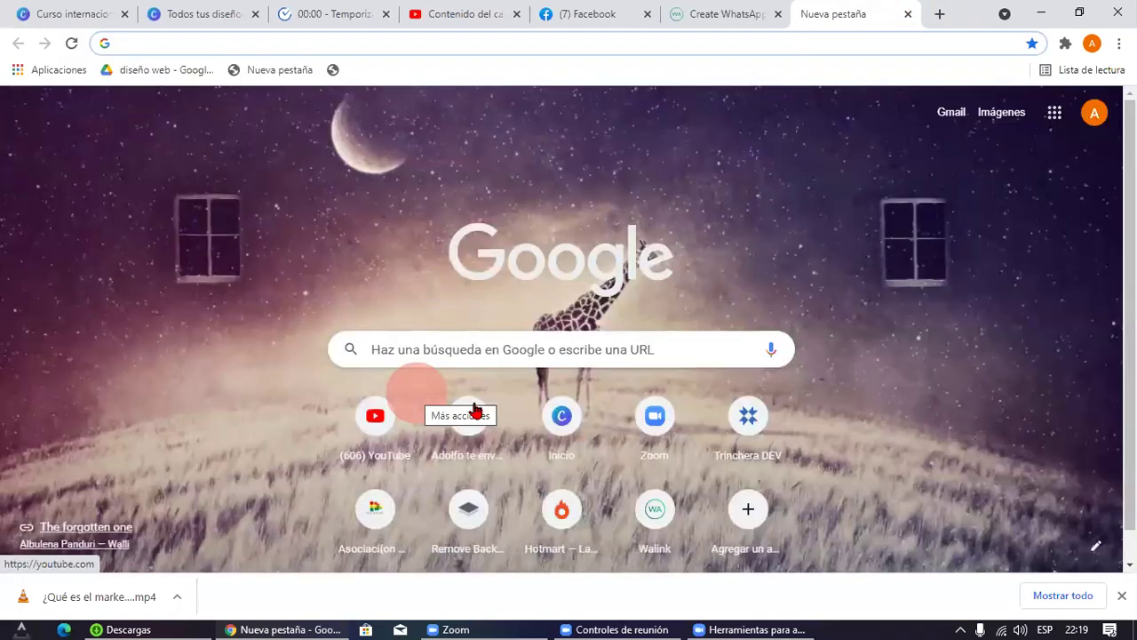
{"action": "left_click", "coordinate": [491, 347]}
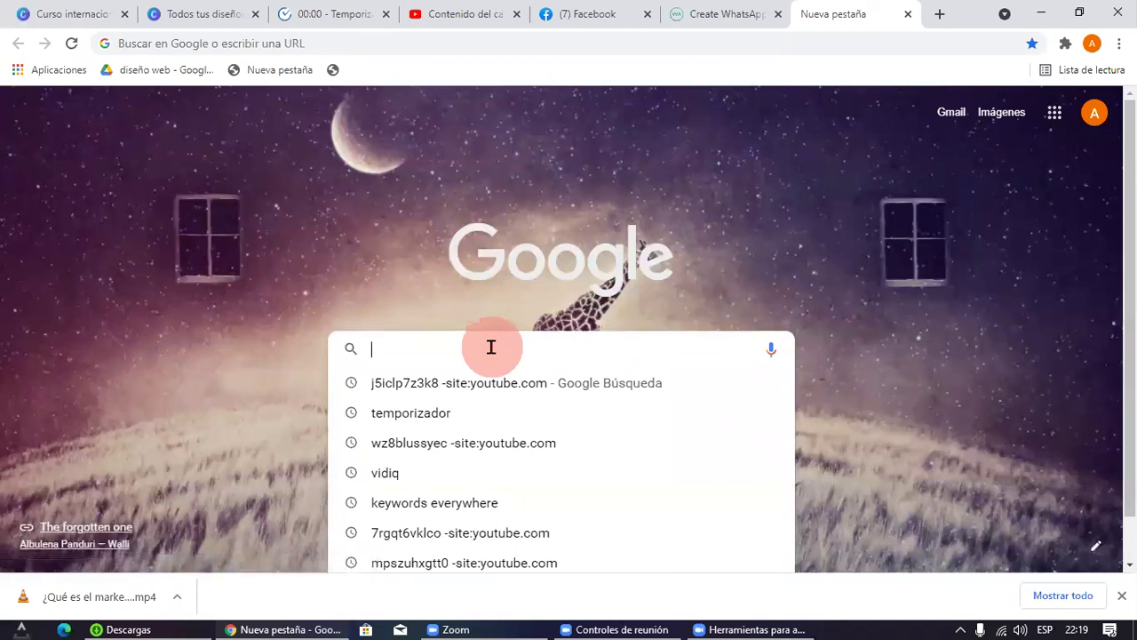
{"action": "type", "text": "link"}
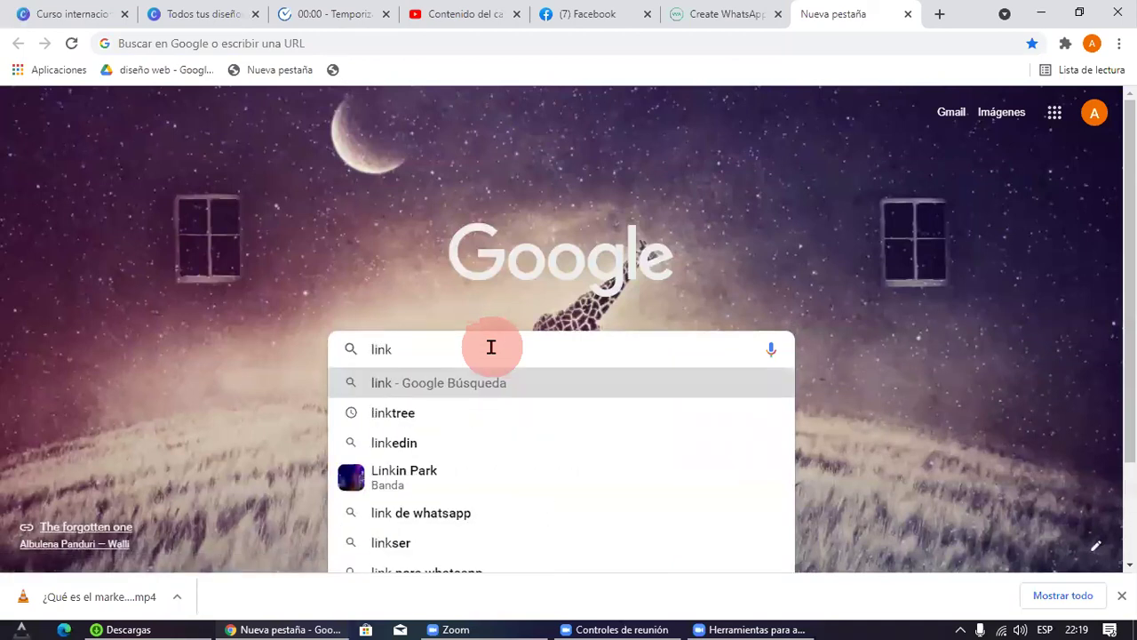
{"action": "type", "text": "tree"}
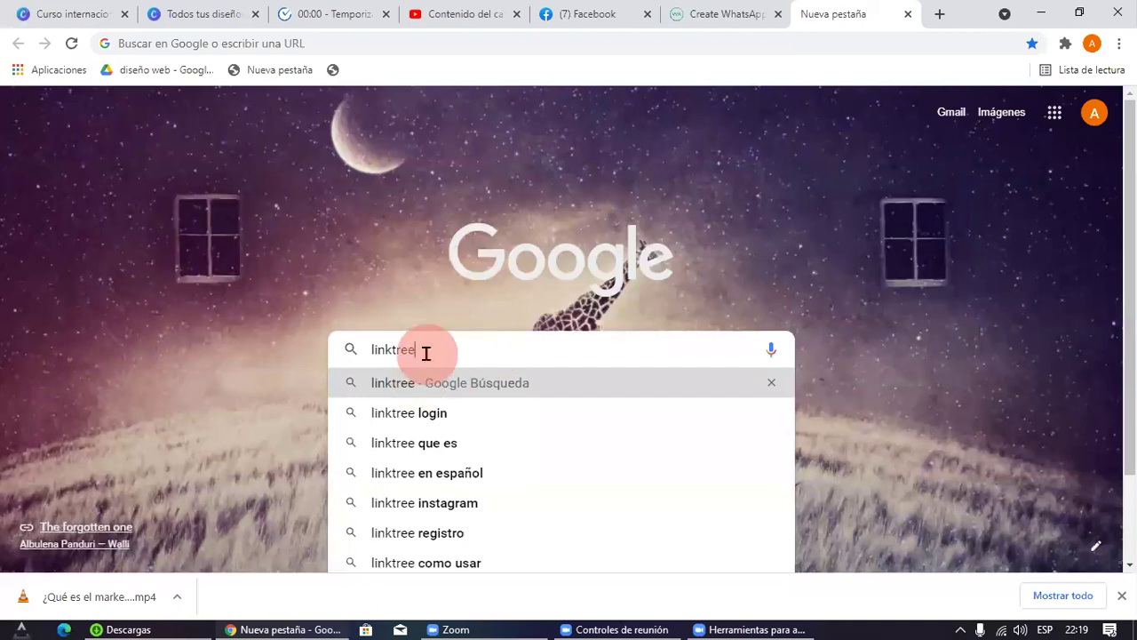
{"action": "key", "text": "Return"}
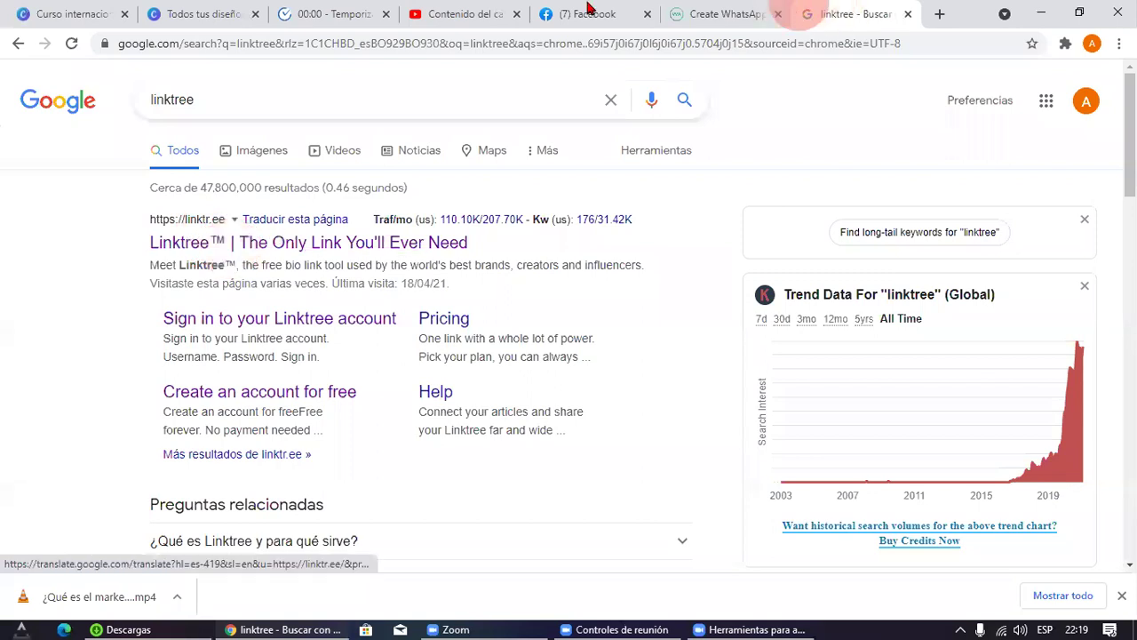
Return to the linktree search results and open the Linktree homepage.
{"action": "left_click", "coordinate": [467, 13]}
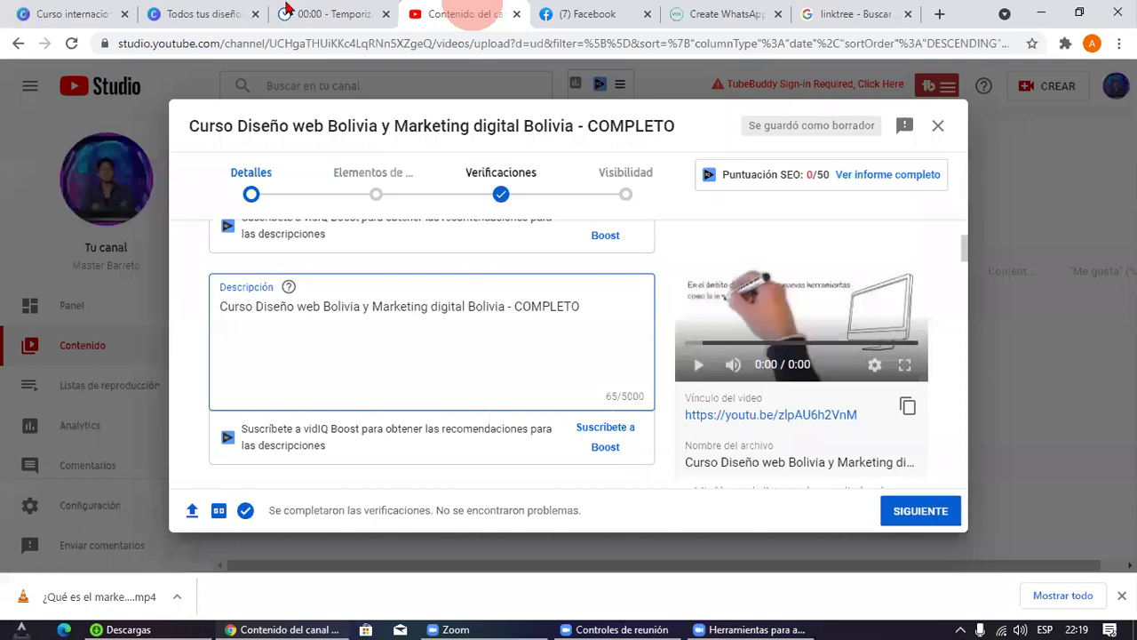
{"action": "left_click", "coordinate": [219, 10]}
{"action": "left_click", "coordinate": [101, 11]}
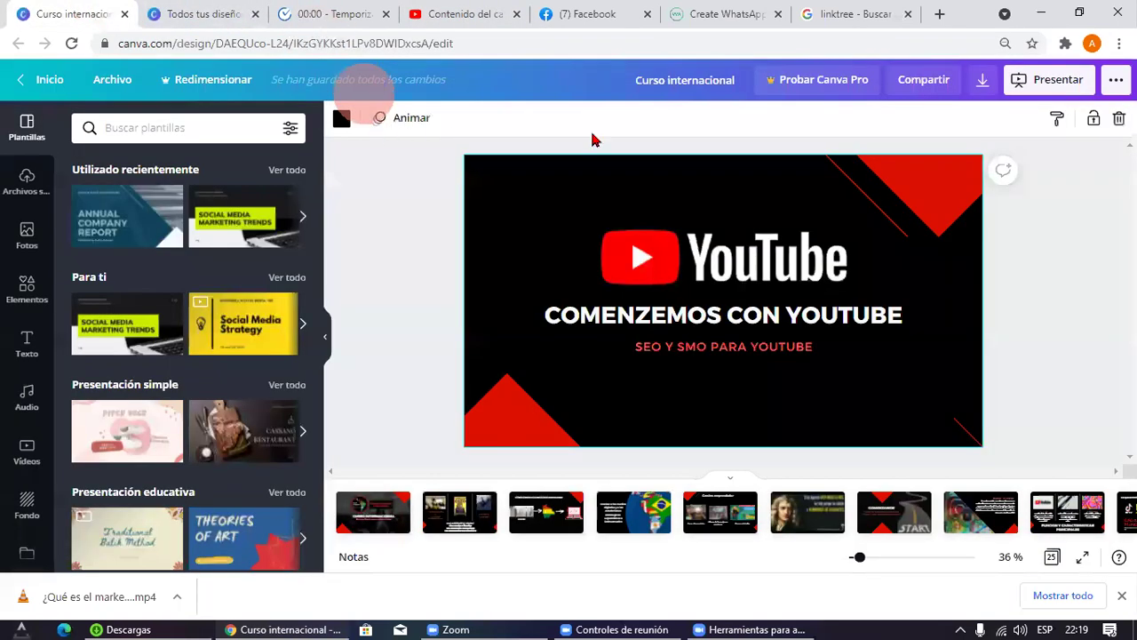
{"action": "left_click", "coordinate": [876, 11]}
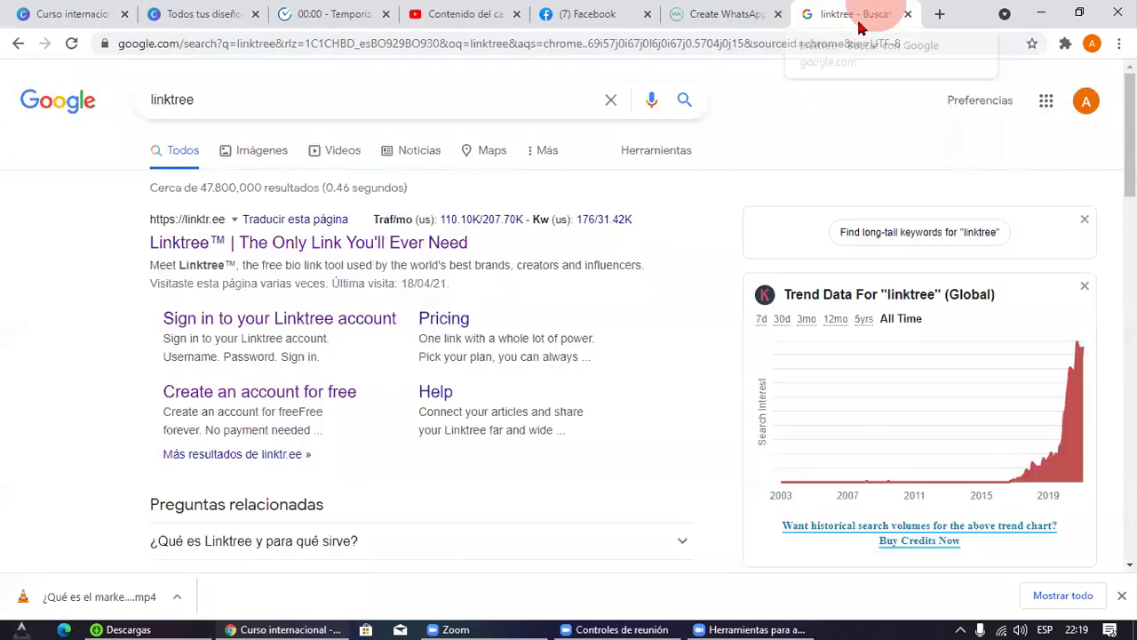
{"action": "left_click", "coordinate": [246, 247]}
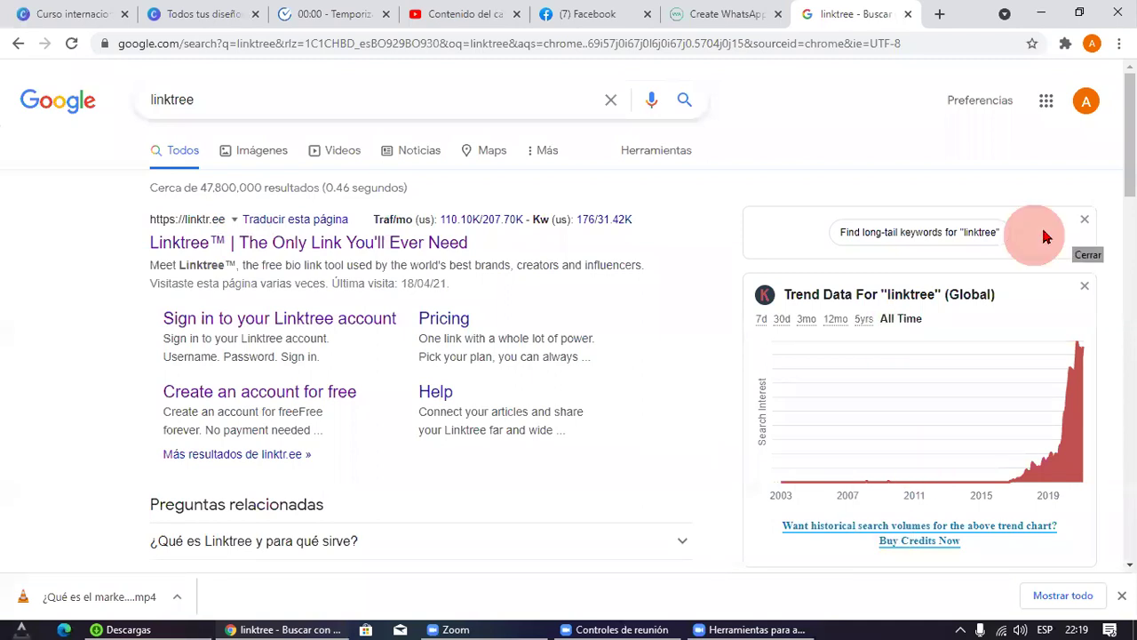
{"action": "left_click", "coordinate": [591, 564]}
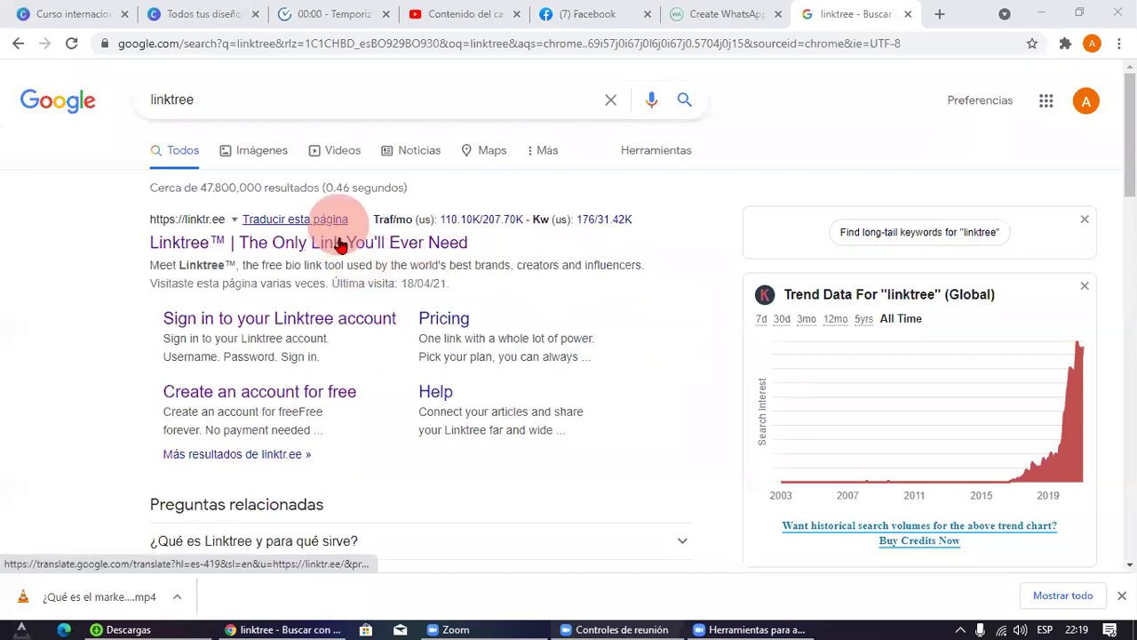
{"action": "left_click", "coordinate": [228, 250]}
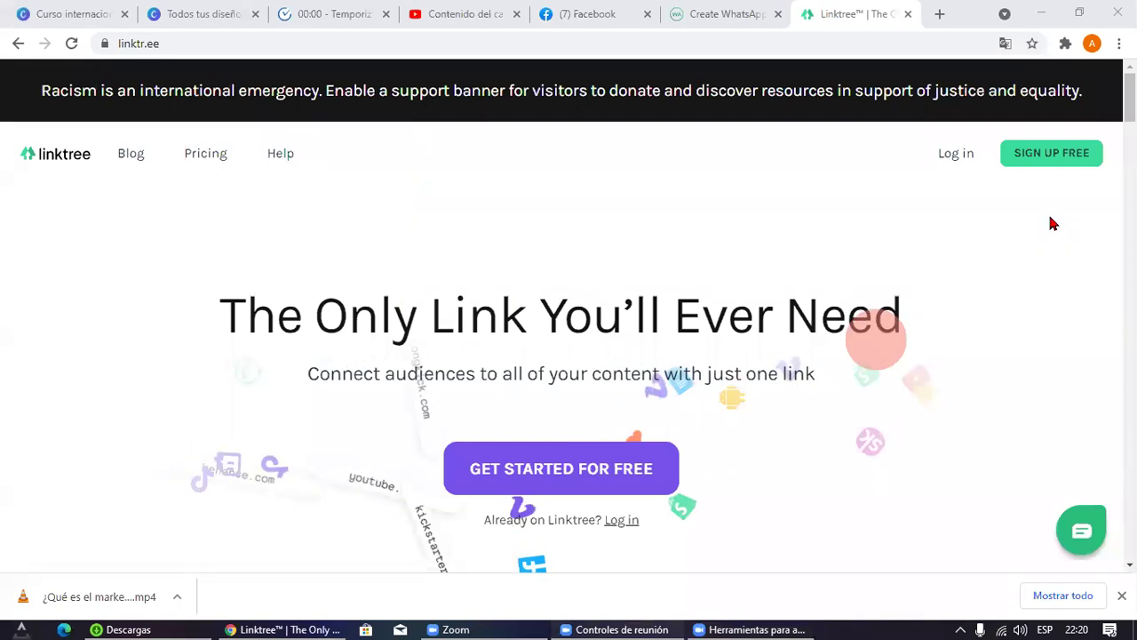
Translate the Linktree home page into Spanish and open the free sign-up page.
{"action": "right_click", "coordinate": [723, 213]}
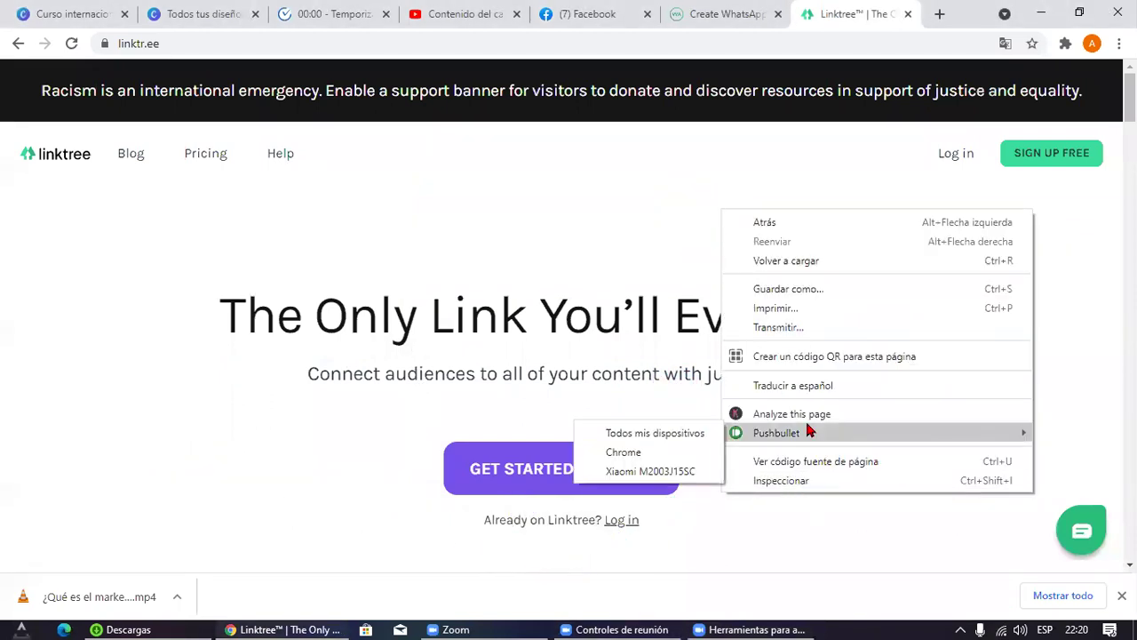
{"action": "left_click", "coordinate": [807, 388]}
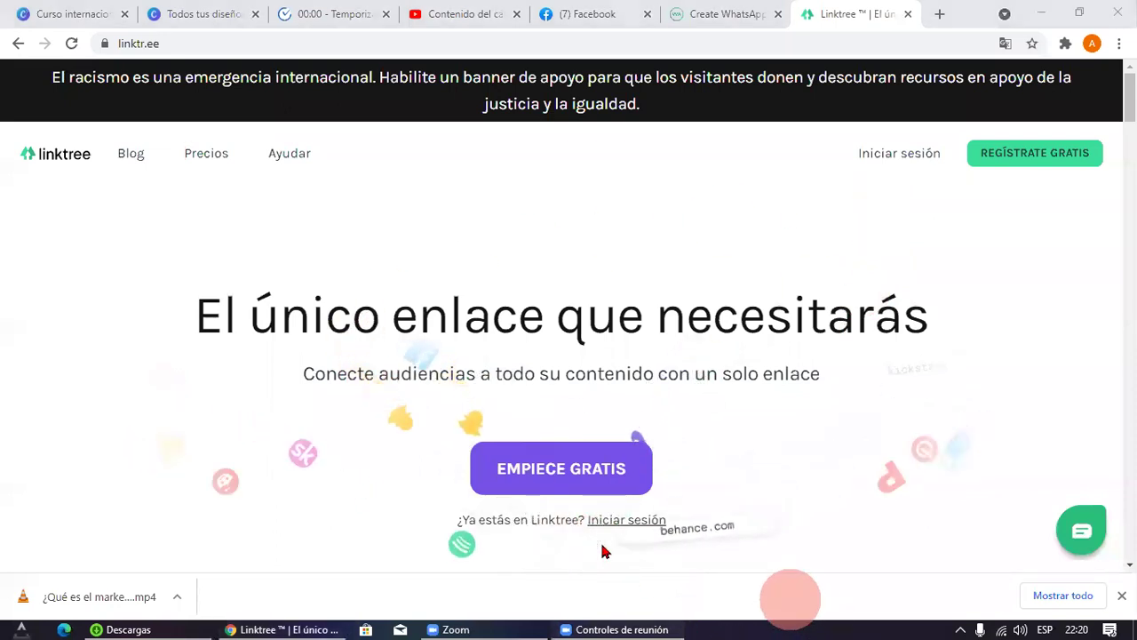
{"action": "left_click_drag", "start_coordinate": [822, 458], "coordinate": [942, 268]}
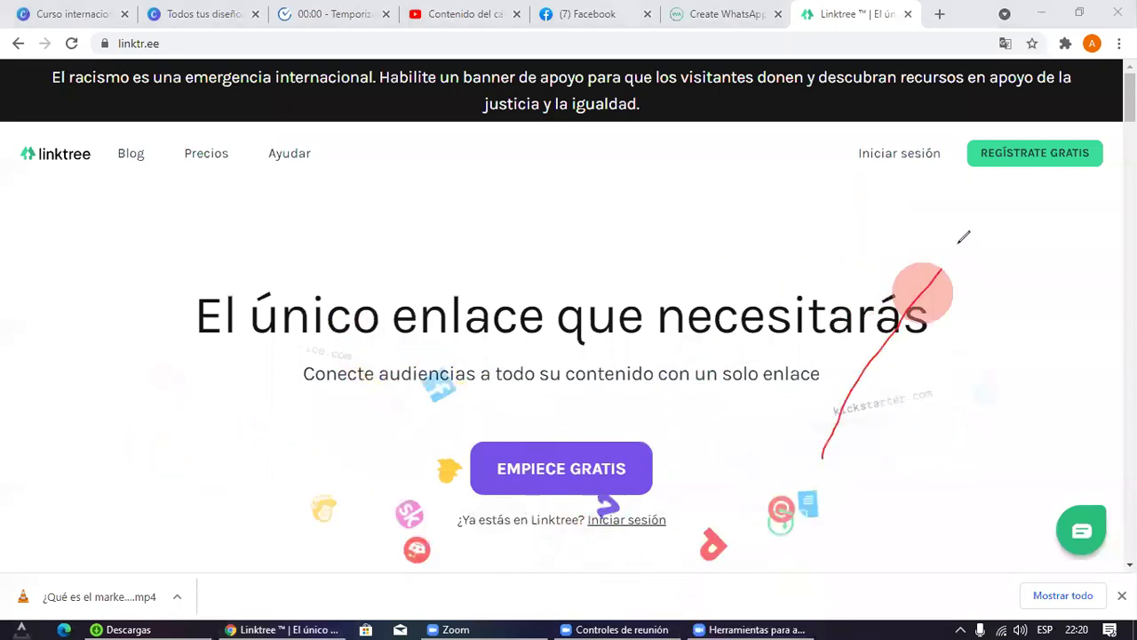
{"action": "left_click", "coordinate": [1054, 149]}
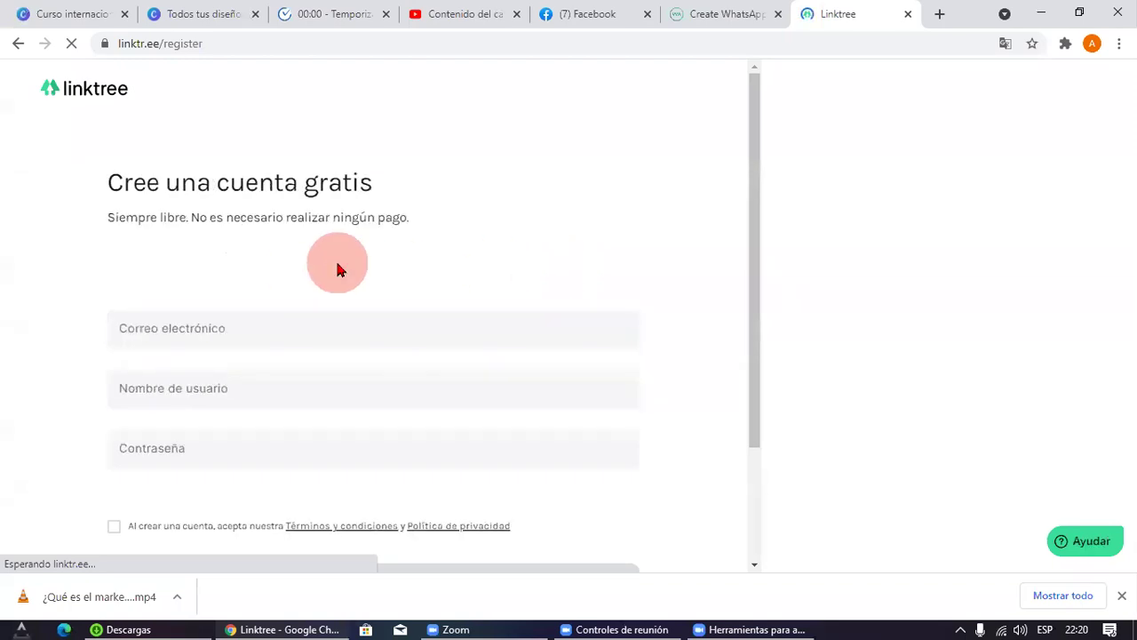
Look over the sign-up form fields, starting at the e-mail field, without filling them.
{"action": "scroll", "coordinate": [218, 227], "scroll_direction": "down", "scroll_amount": 1}
{"action": "left_click", "coordinate": [174, 247]}
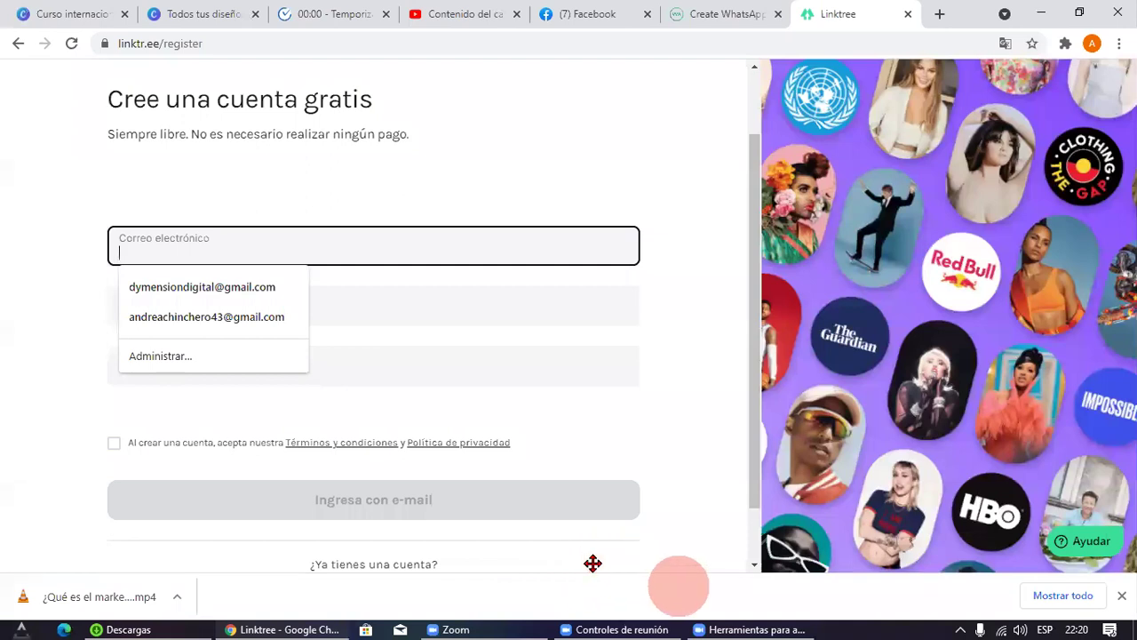
{"action": "left_click", "coordinate": [47, 230]}
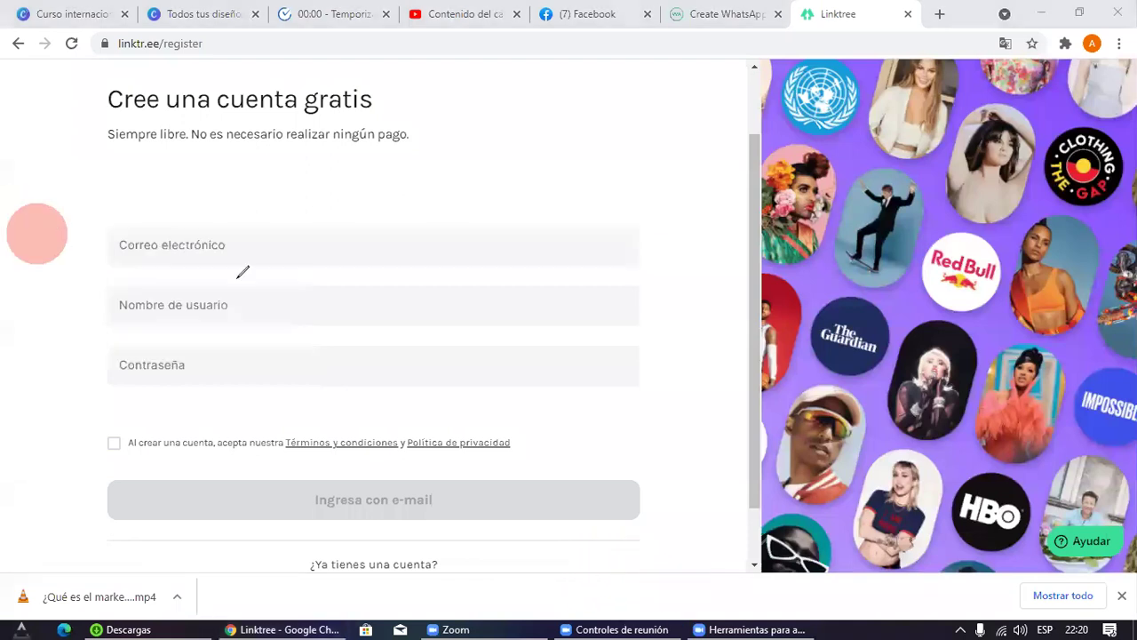
{"action": "mouse_move", "coordinate": [243, 272]}
{"action": "left_mouse_down"}
{"action": "mouse_move", "coordinate": [76, 191]}
{"action": "mouse_move", "coordinate": [84, 289]}
{"action": "left_mouse_up"}
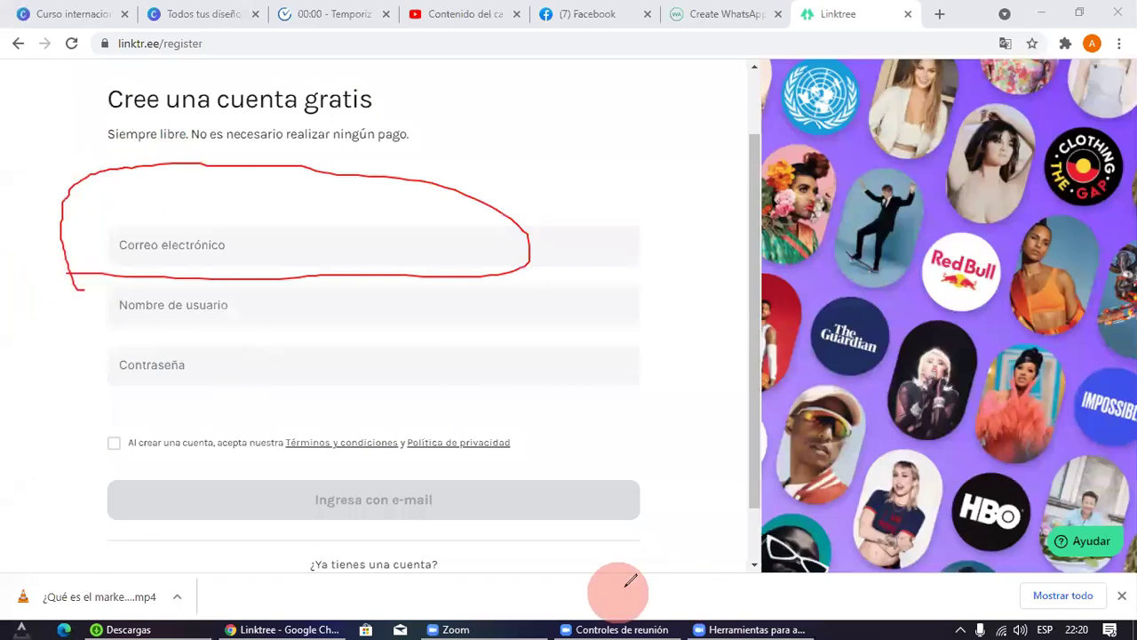
{"action": "mouse_move", "coordinate": [482, 172]}
{"action": "left_mouse_down"}
{"action": "mouse_move", "coordinate": [489, 133]}
{"action": "mouse_move", "coordinate": [500, 214]}
{"action": "left_mouse_up"}
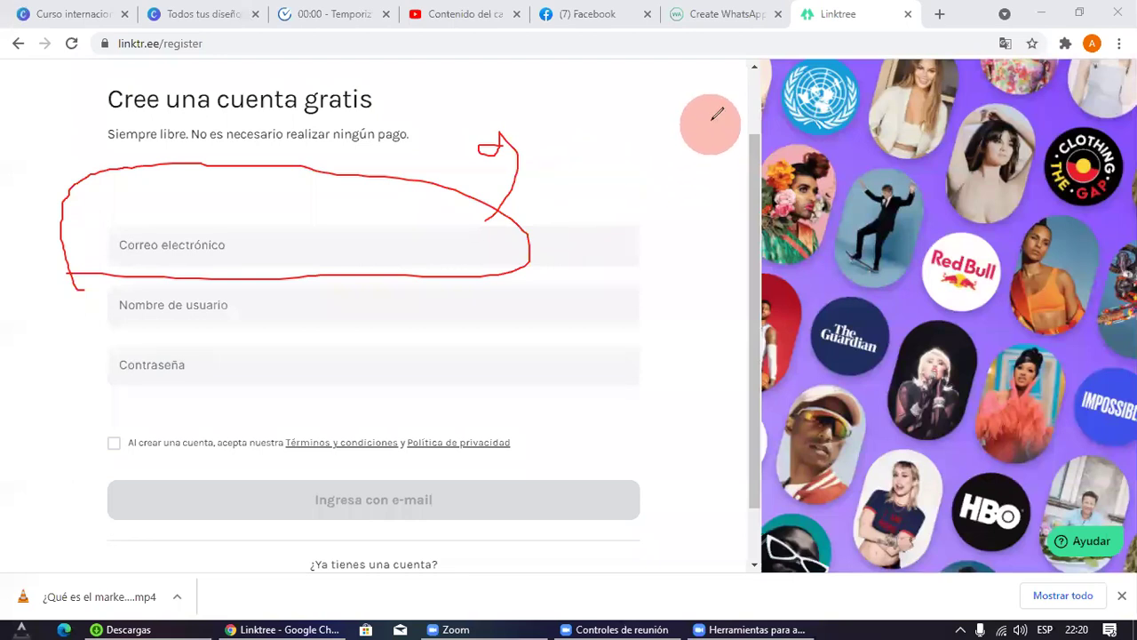
{"action": "key", "text": "ctrl+z"}
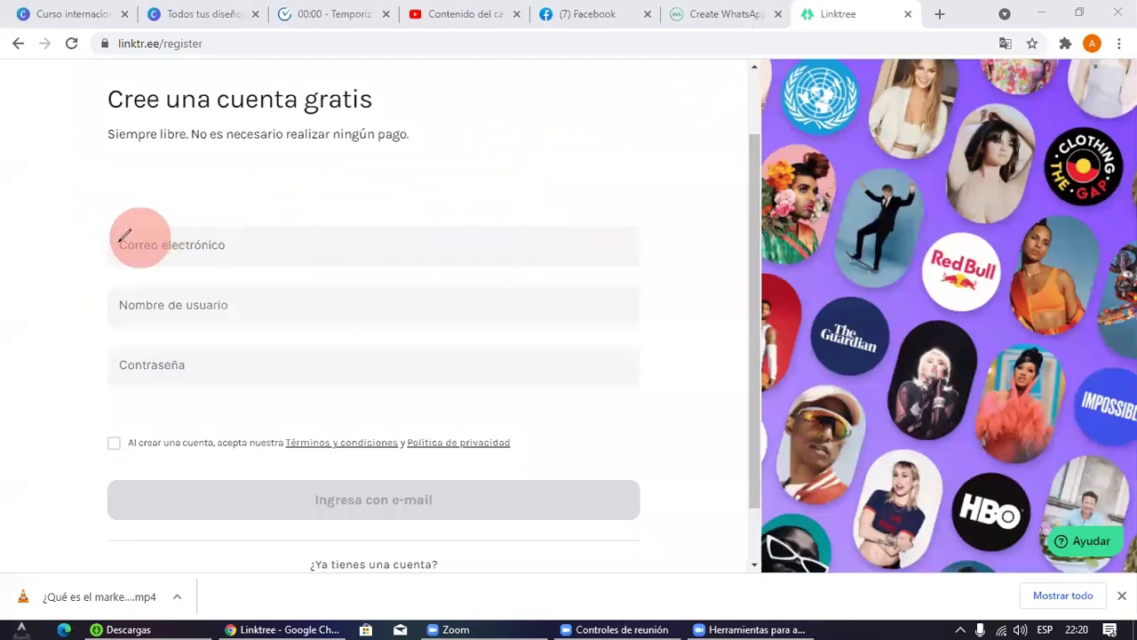
{"action": "left_click_drag", "start_coordinate": [97, 264], "coordinate": [442, 255]}
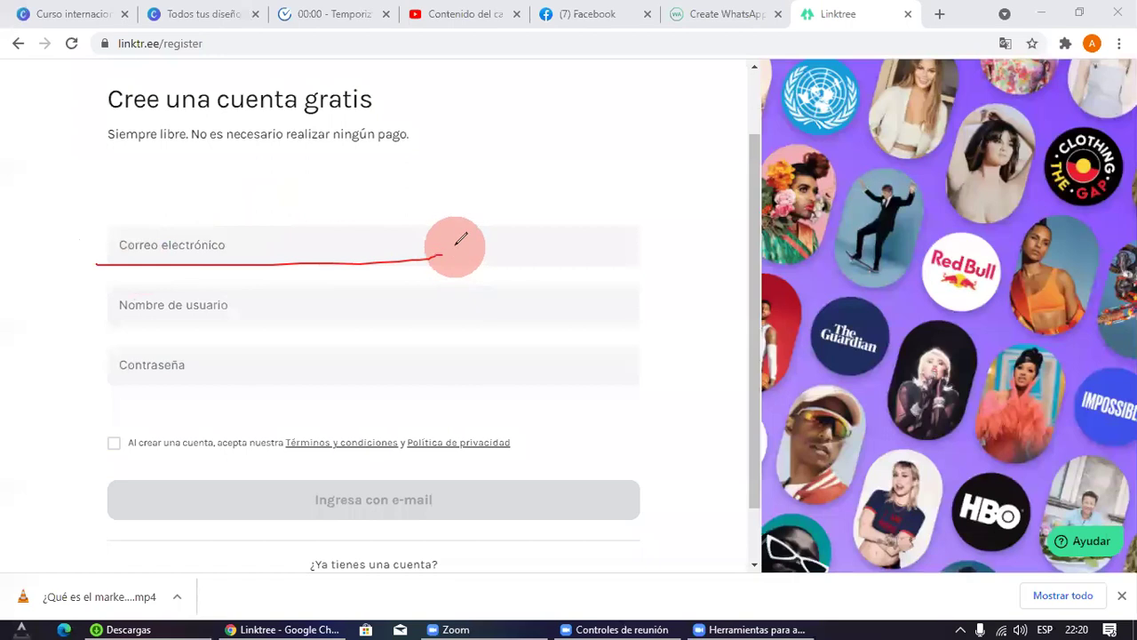
{"action": "left_click_drag", "start_coordinate": [91, 343], "coordinate": [349, 358]}
Type a trial username '1', delete it, and return to the Linktree home page.
{"action": "left_click", "coordinate": [156, 307]}
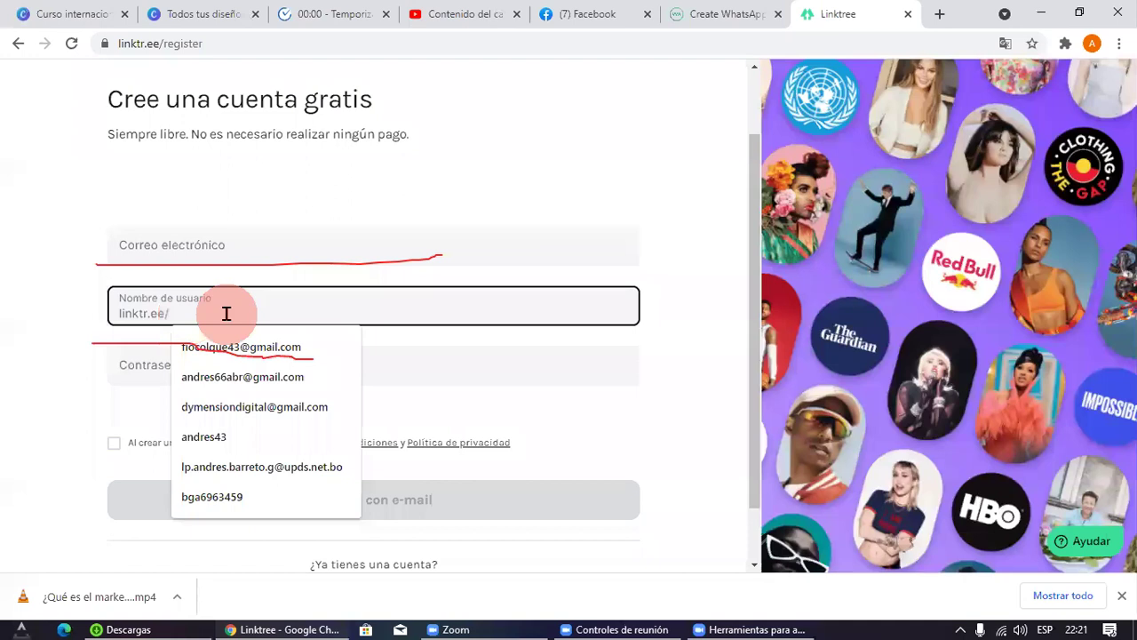
{"action": "type", "text": "123"}
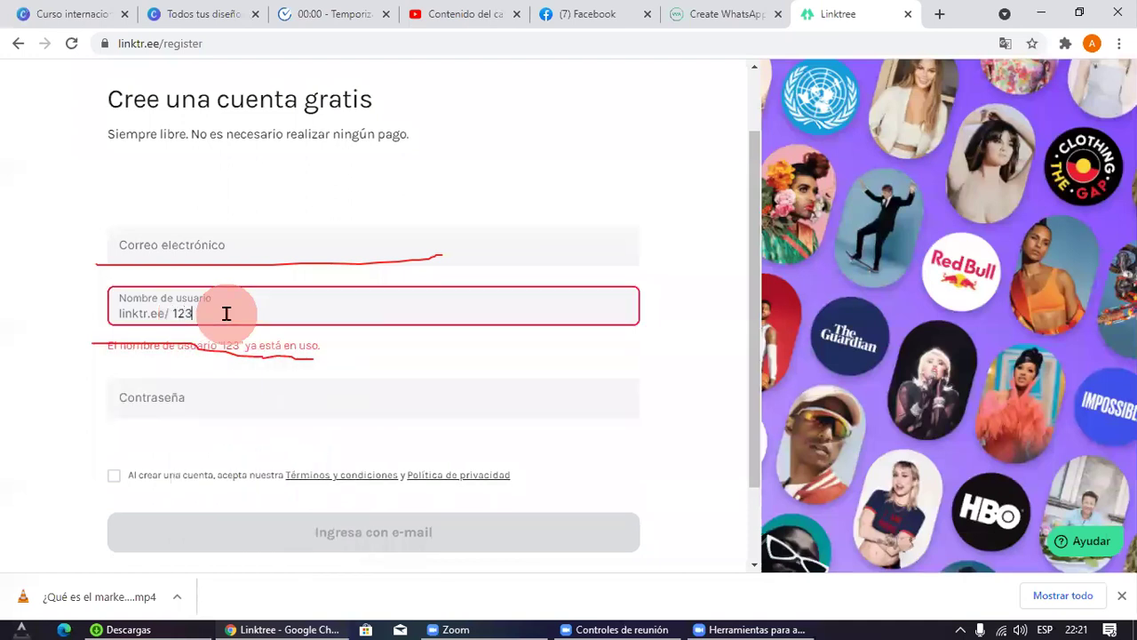
{"action": "left_click_drag", "start_coordinate": [223, 312], "coordinate": [115, 320]}
{"action": "key", "text": "BackSpace"}
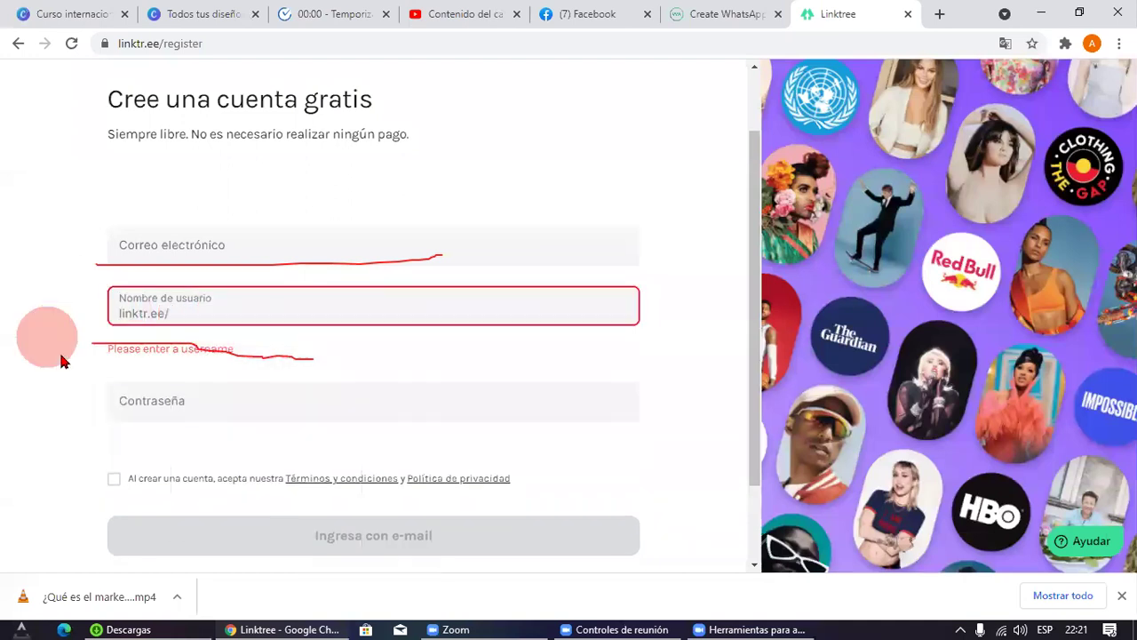
{"action": "left_click", "coordinate": [8, 355]}
{"action": "left_click", "coordinate": [153, 395]}
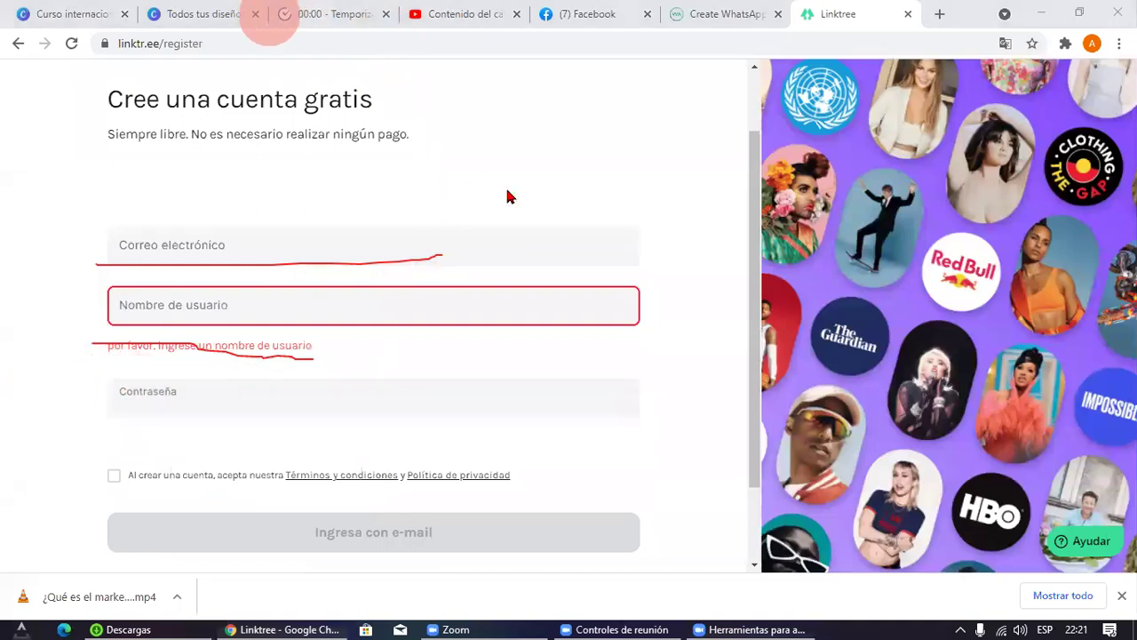
{"action": "scroll", "coordinate": [507, 195], "scroll_direction": "up", "scroll_amount": 1}
{"action": "left_click", "coordinate": [85, 92]}
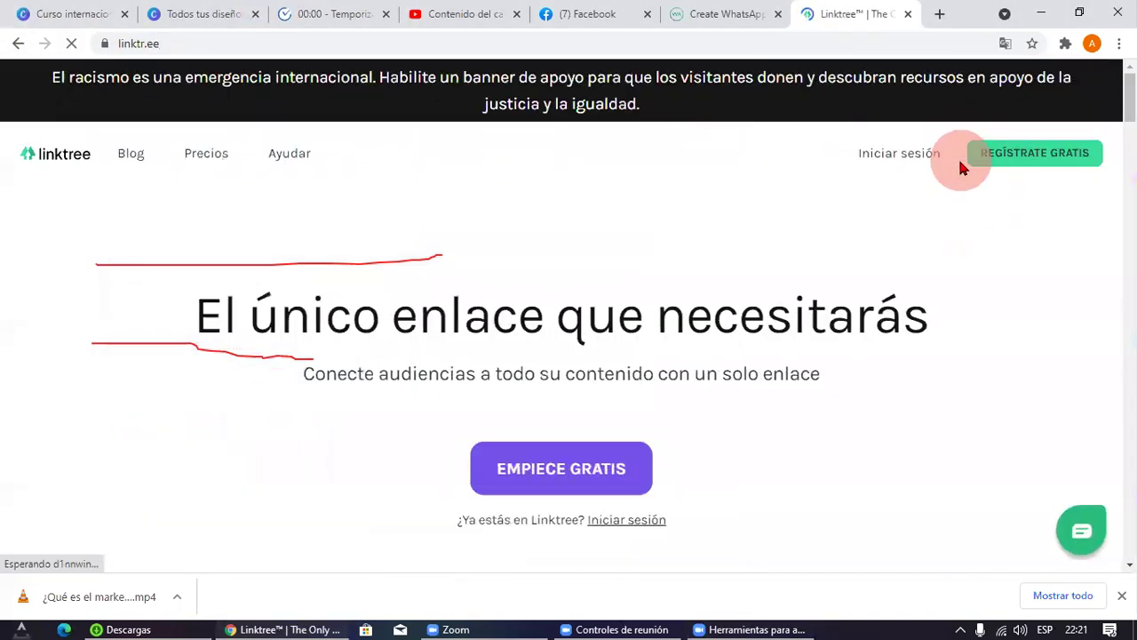
Log in through Iniciar sesión with the saved account username and the retyped account password.
{"action": "left_click", "coordinate": [908, 158]}
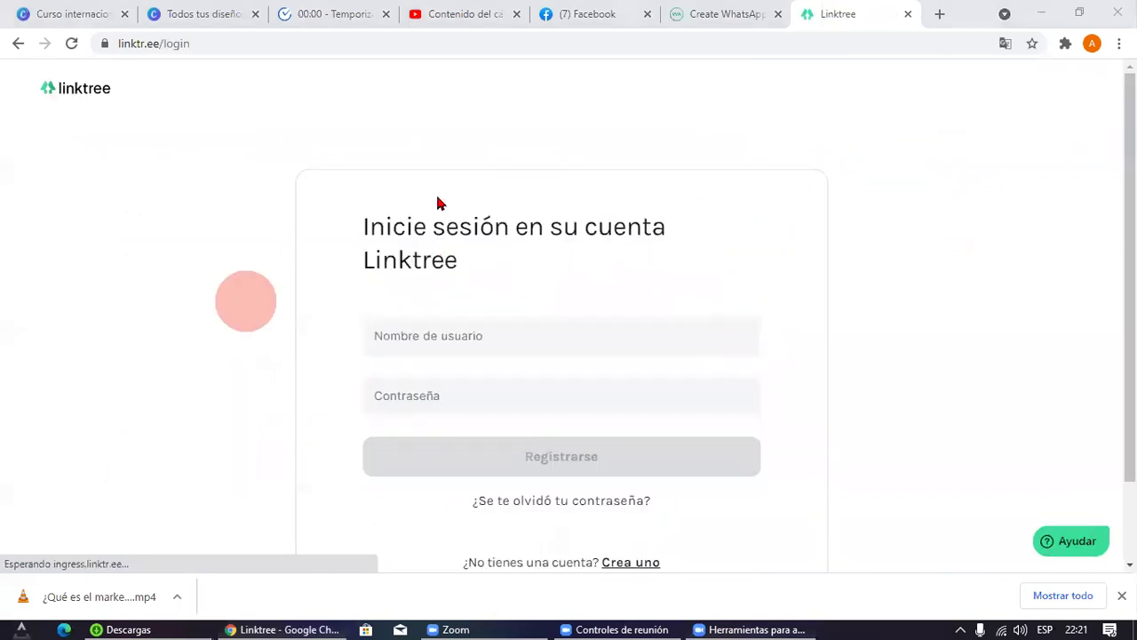
{"action": "left_click", "coordinate": [473, 320]}
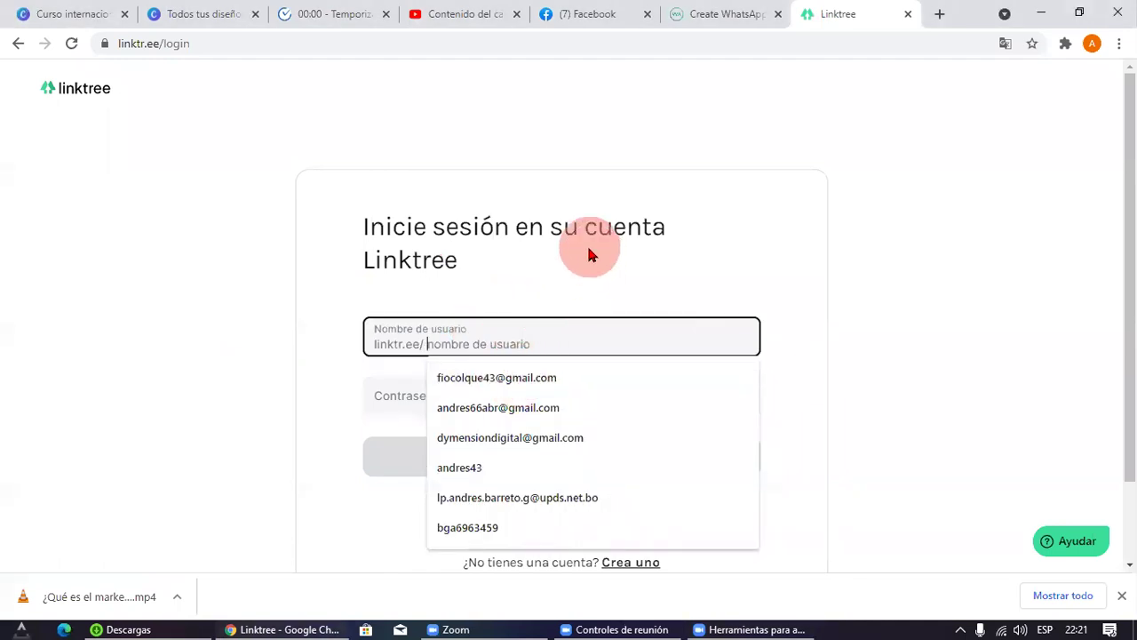
{"action": "type", "text": "asociacionboliviana"}
{"action": "left_click", "coordinate": [569, 377]}
{"action": "left_click", "coordinate": [528, 391]}
{"action": "type", "text": "***"}
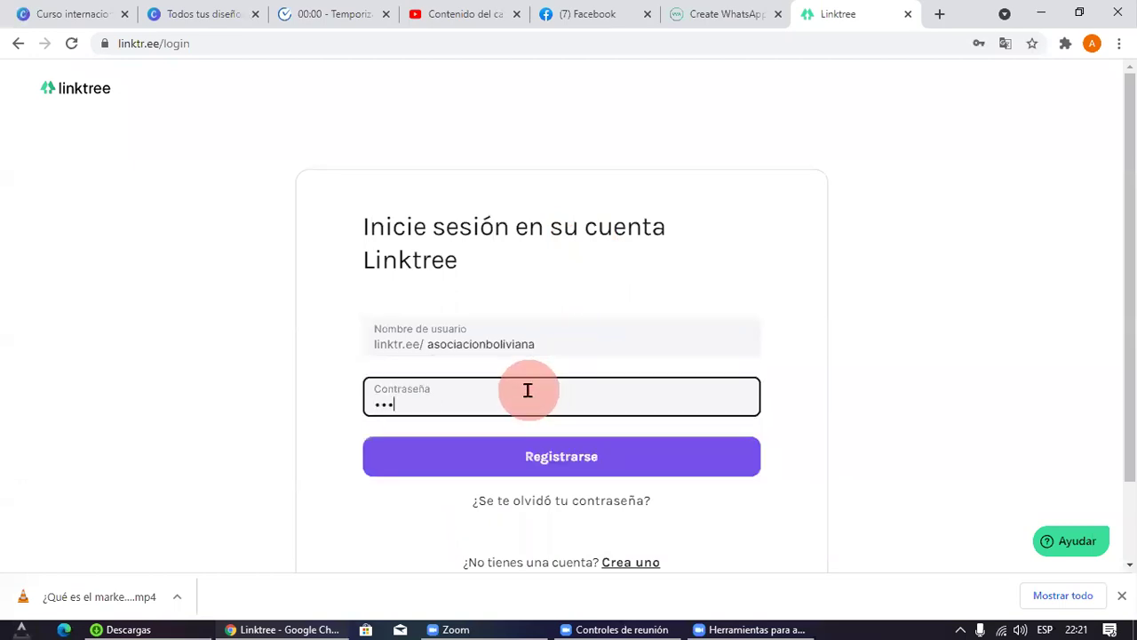
{"action": "key", "text": "ctrl+a"}
{"action": "key", "text": "BackSpace"}
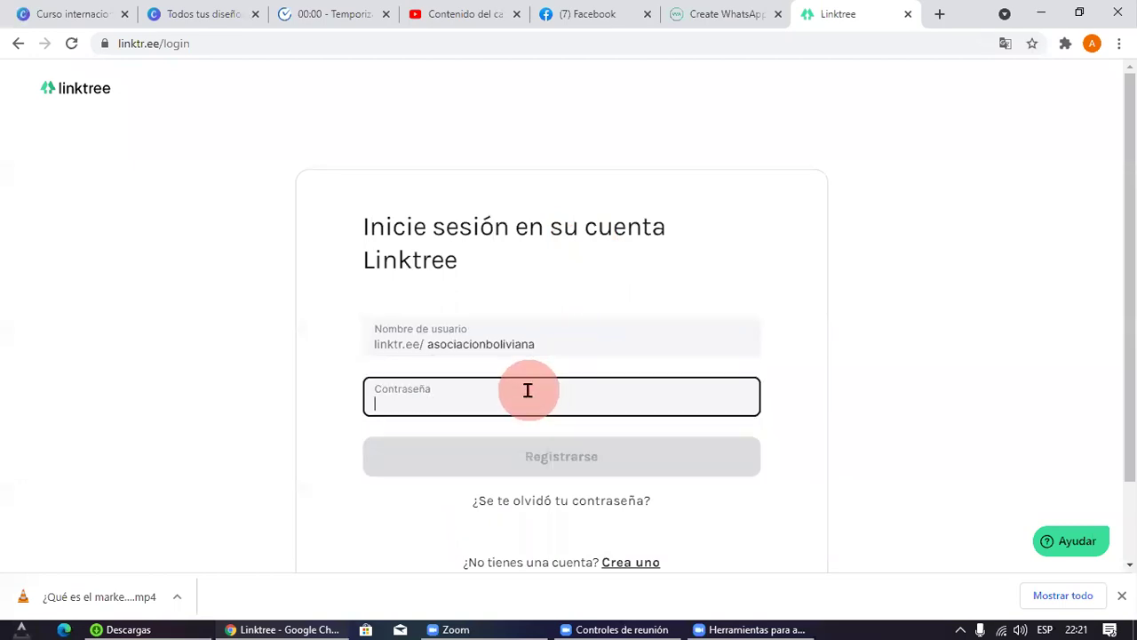
{"action": "type", "text": "**"}
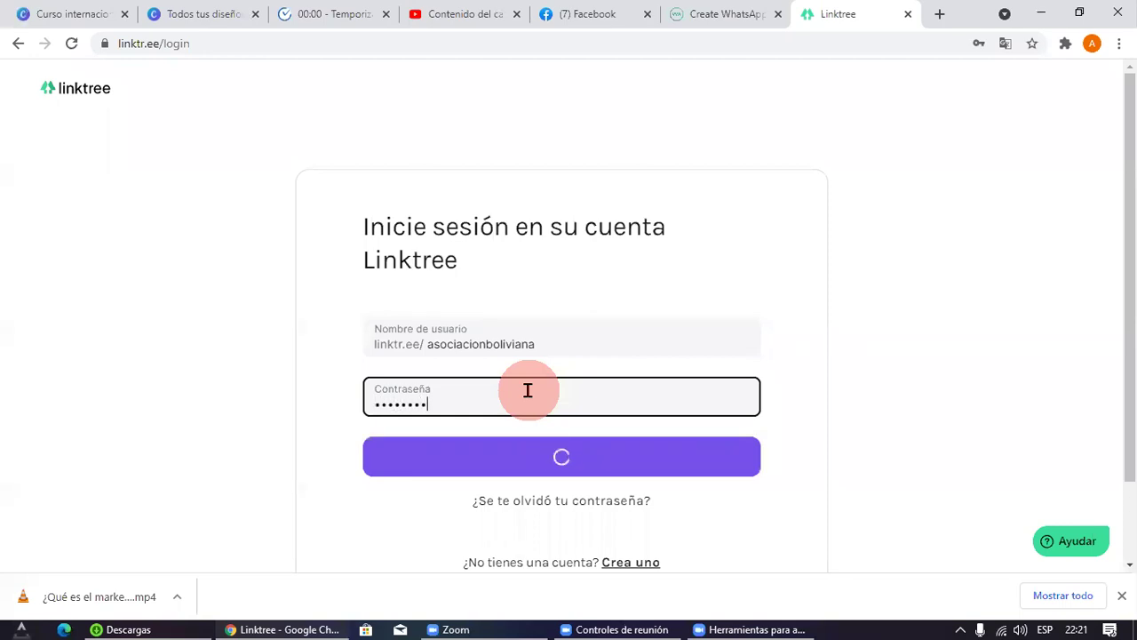
{"action": "left_click_drag", "start_coordinate": [571, 351], "coordinate": [428, 364]}
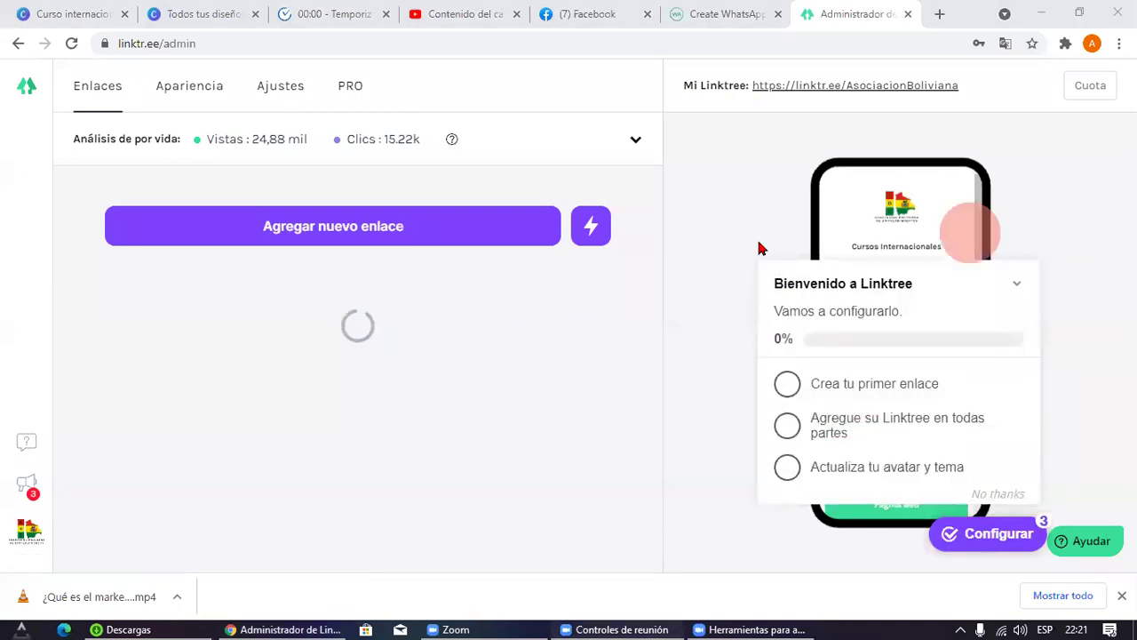
{"action": "left_click", "coordinate": [691, 283]}
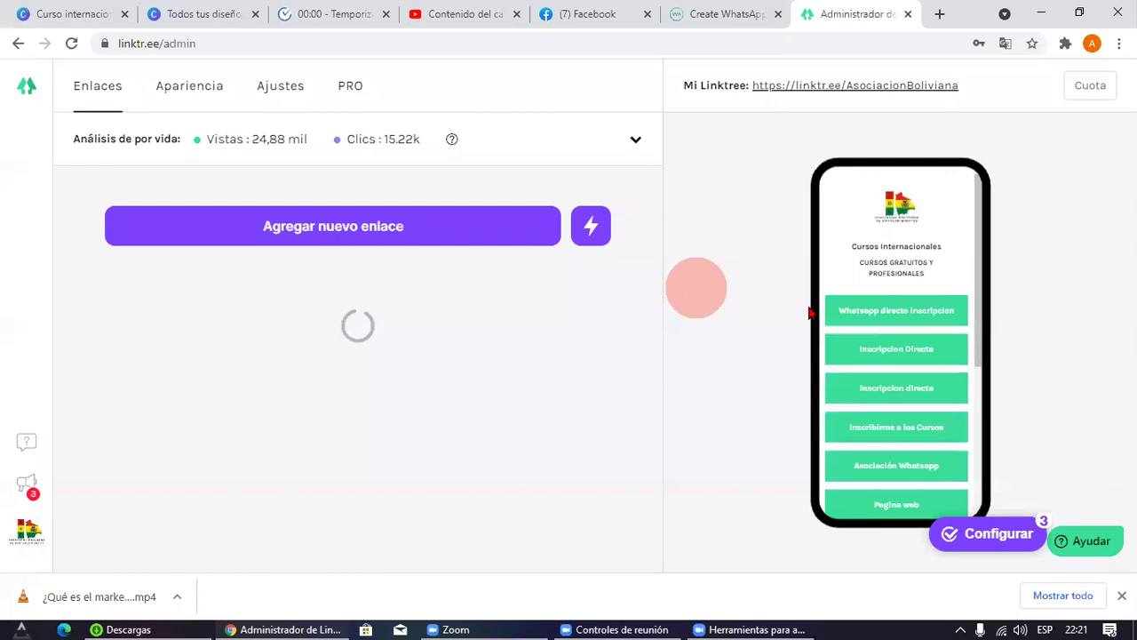
{"action": "scroll", "coordinate": [906, 292], "scroll_direction": "down", "scroll_amount": 1}
{"action": "scroll", "coordinate": [921, 335], "scroll_direction": "up", "scroll_amount": 1}
{"action": "scroll", "coordinate": [922, 322], "scroll_direction": "down", "scroll_amount": 3}
{"action": "scroll", "coordinate": [921, 322], "scroll_direction": "up", "scroll_amount": 3}
{"action": "scroll", "coordinate": [924, 320], "scroll_direction": "down", "scroll_amount": 2}
{"action": "scroll", "coordinate": [876, 344], "scroll_direction": "up", "scroll_amount": 3}
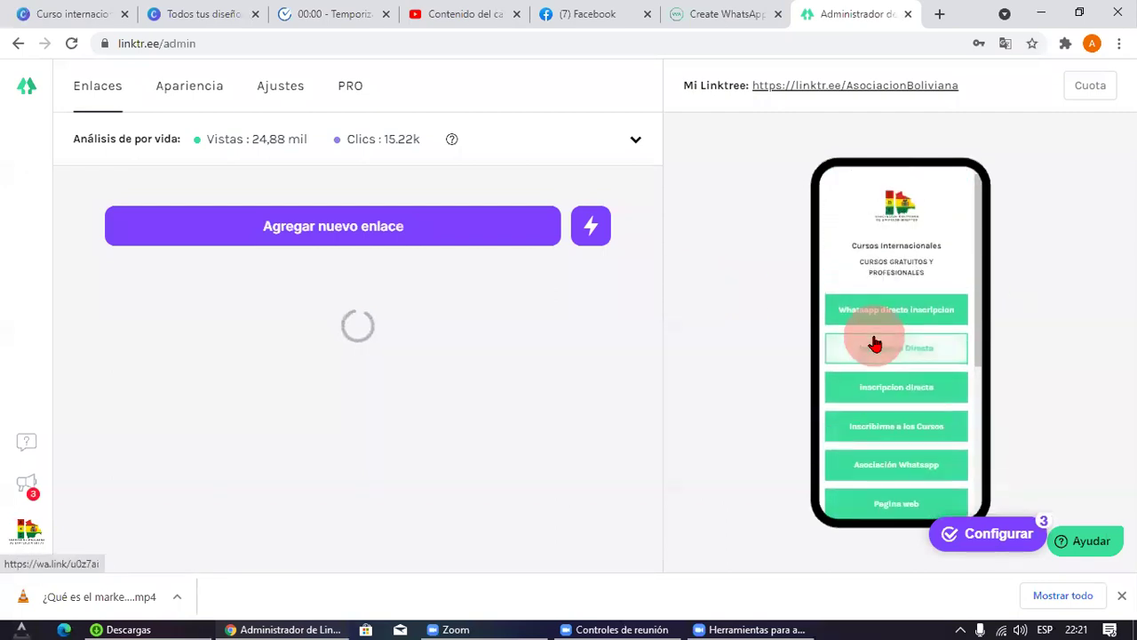
{"action": "scroll", "coordinate": [871, 341], "scroll_direction": "down", "scroll_amount": 4}
{"action": "scroll", "coordinate": [894, 413], "scroll_direction": "up", "scroll_amount": 1}
{"action": "scroll", "coordinate": [895, 394], "scroll_direction": "up", "scroll_amount": 3}
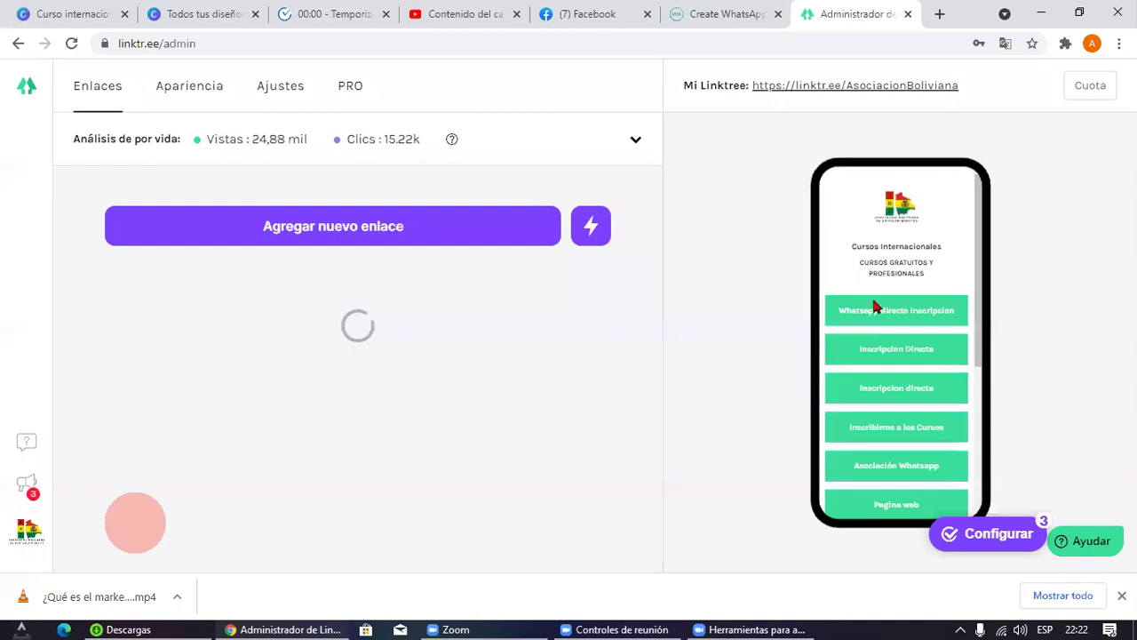
{"action": "scroll", "coordinate": [874, 307], "scroll_direction": "down", "scroll_amount": 5}
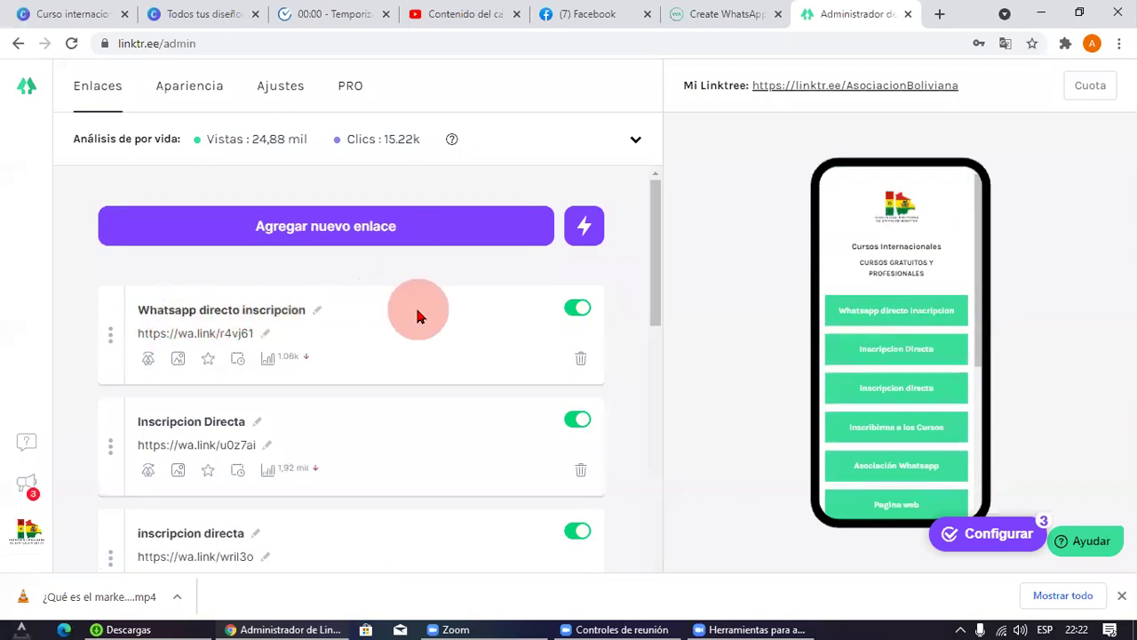
{"action": "scroll", "coordinate": [187, 321], "scroll_direction": "down", "scroll_amount": 1}
{"action": "scroll", "coordinate": [267, 351], "scroll_direction": "down", "scroll_amount": 1}
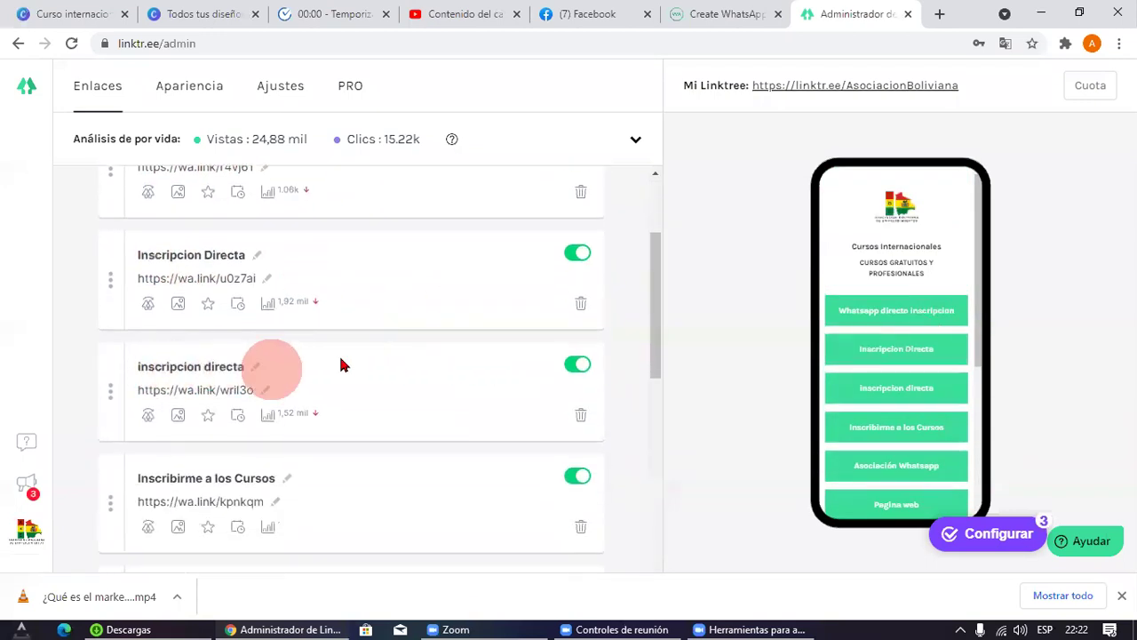
{"action": "scroll", "coordinate": [249, 365], "scroll_direction": "down", "scroll_amount": 2}
{"action": "scroll", "coordinate": [249, 364], "scroll_direction": "down", "scroll_amount": 6}
{"action": "scroll", "coordinate": [272, 432], "scroll_direction": "up", "scroll_amount": 5}
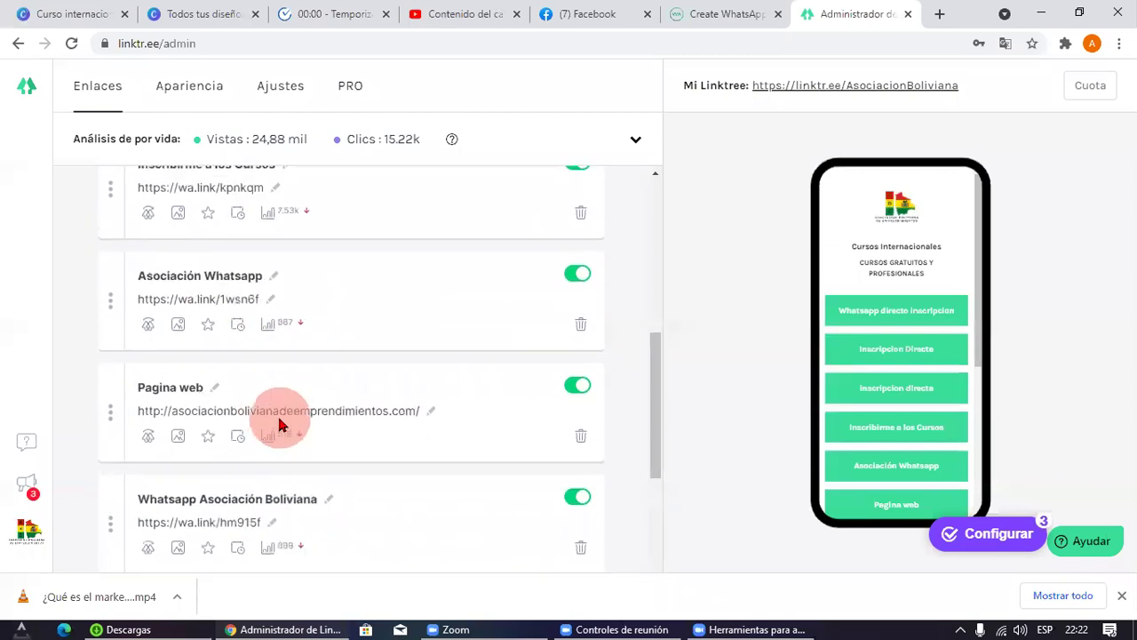
{"action": "scroll", "coordinate": [293, 427], "scroll_direction": "down", "scroll_amount": 3}
{"action": "scroll", "coordinate": [329, 426], "scroll_direction": "up", "scroll_amount": 8}
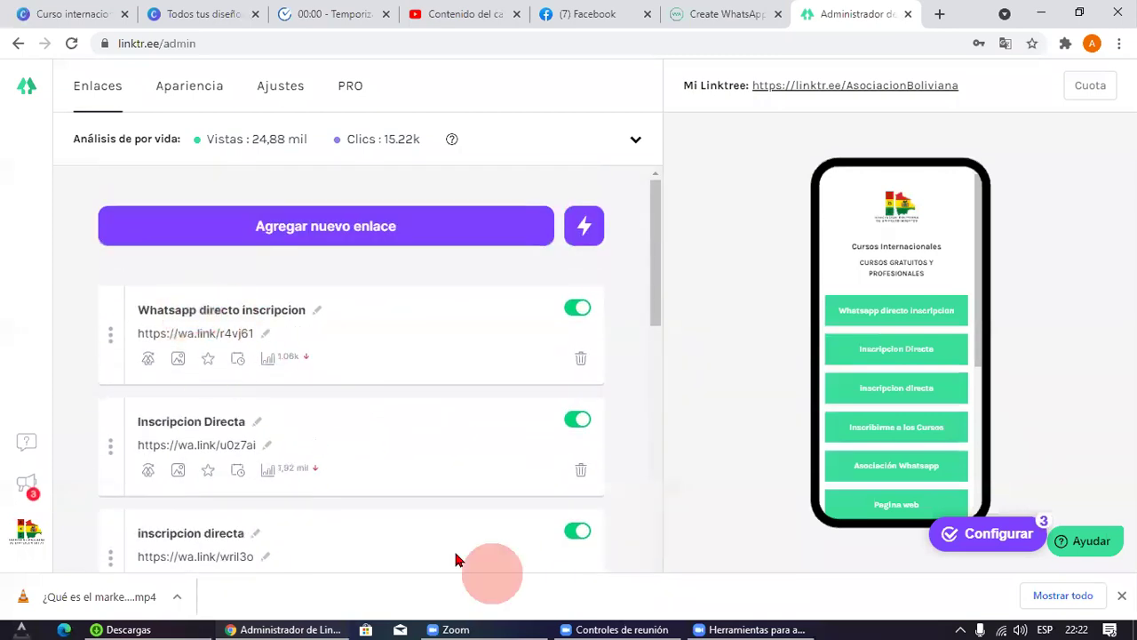
{"action": "left_click", "coordinate": [144, 291]}
{"action": "left_click", "coordinate": [862, 75]}
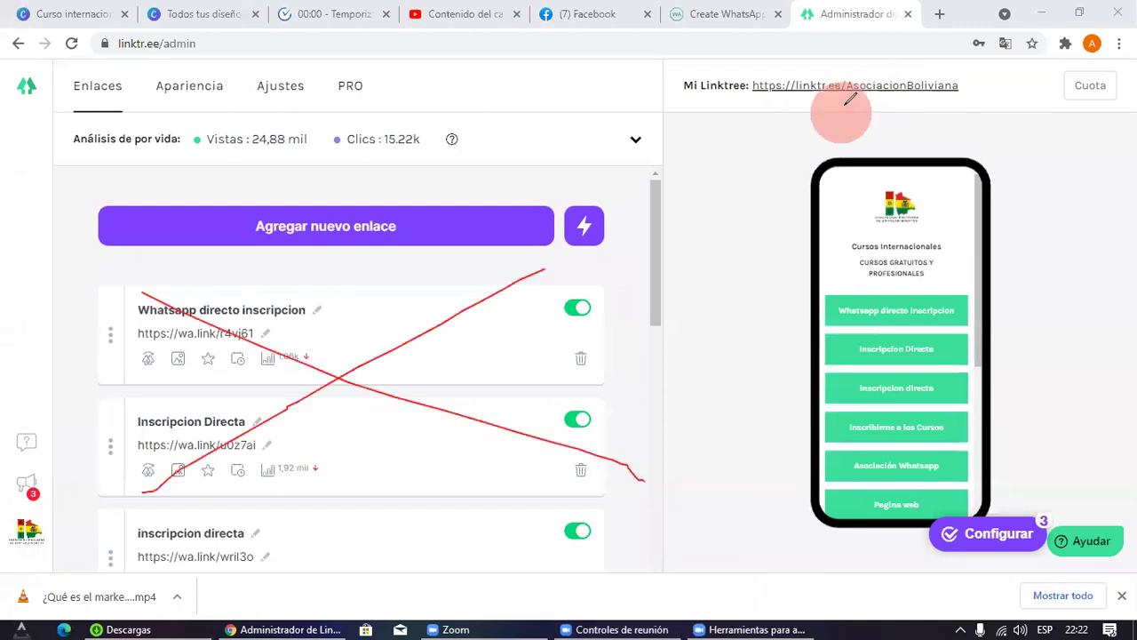
{"action": "mouse_move", "coordinate": [144, 262]}
{"action": "left_mouse_down"}
{"action": "mouse_move", "coordinate": [368, 254]}
{"action": "mouse_move", "coordinate": [473, 213]}
{"action": "mouse_move", "coordinate": [190, 204]}
{"action": "mouse_move", "coordinate": [149, 267]}
{"action": "left_mouse_up"}
{"action": "mouse_move", "coordinate": [401, 511]}
{"action": "left_mouse_down"}
{"action": "mouse_move", "coordinate": [366, 266]}
{"action": "mouse_move", "coordinate": [396, 270]}
{"action": "left_mouse_up"}
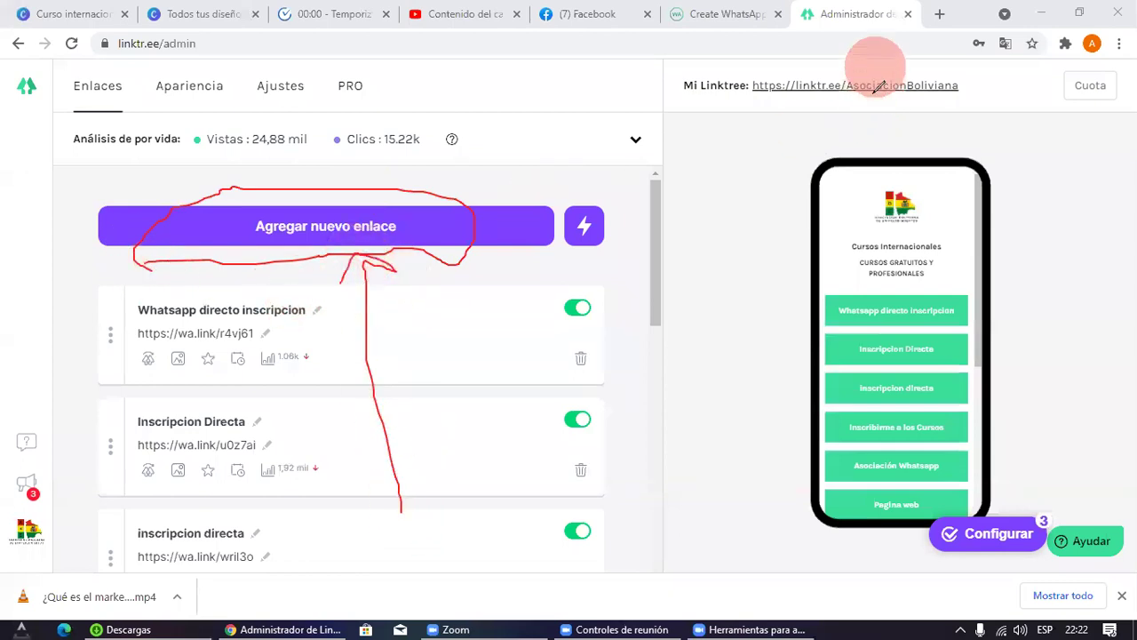
Add a new link at the top of the list titled 'U'.
{"action": "left_click", "coordinate": [329, 229]}
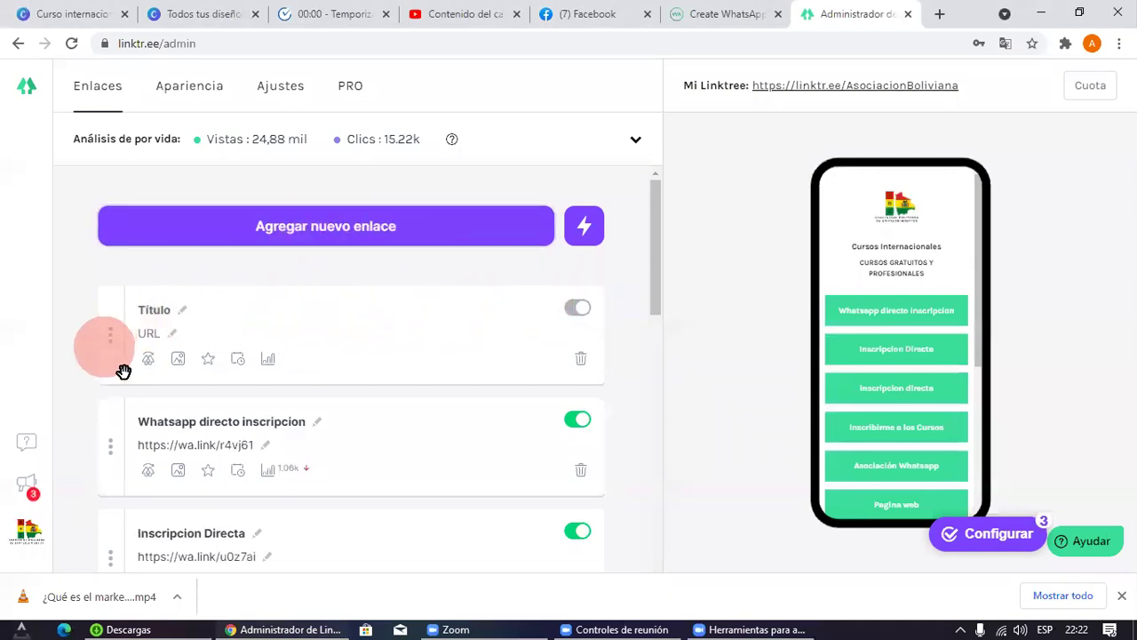
{"action": "left_click", "coordinate": [186, 309]}
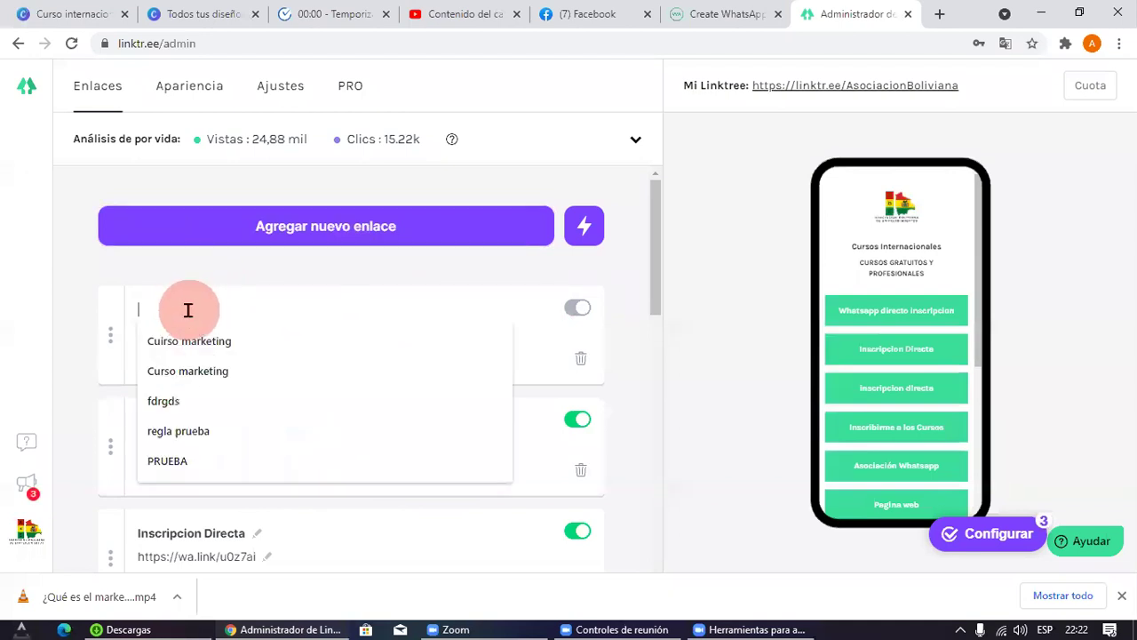
{"action": "type", "text": "U"}
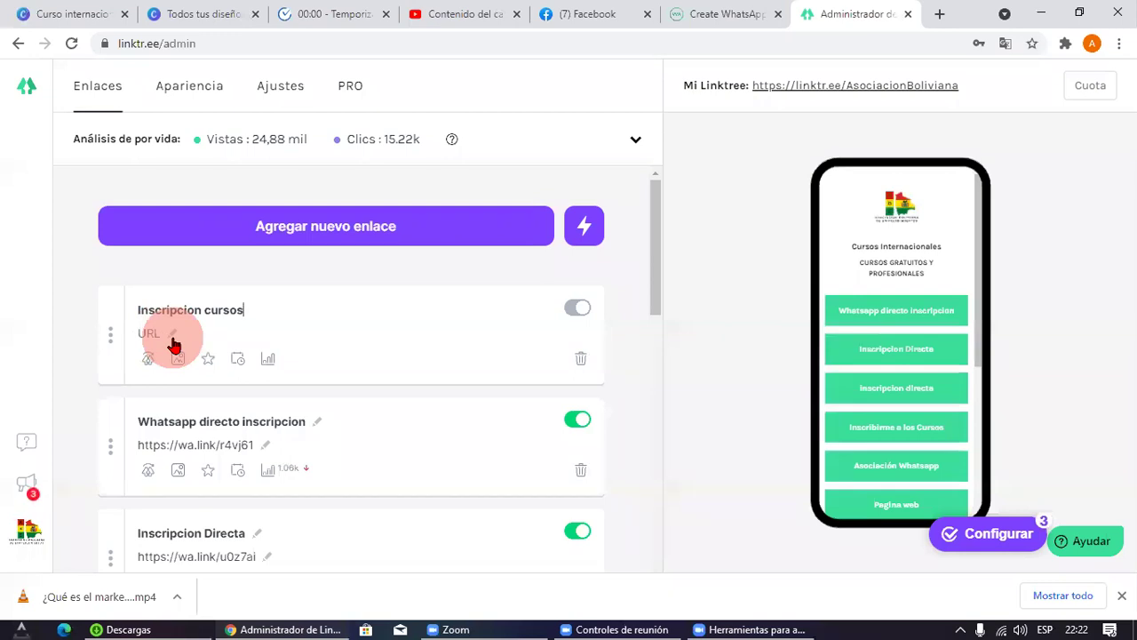
{"action": "scroll", "coordinate": [209, 373], "scroll_direction": "down", "scroll_amount": 10}
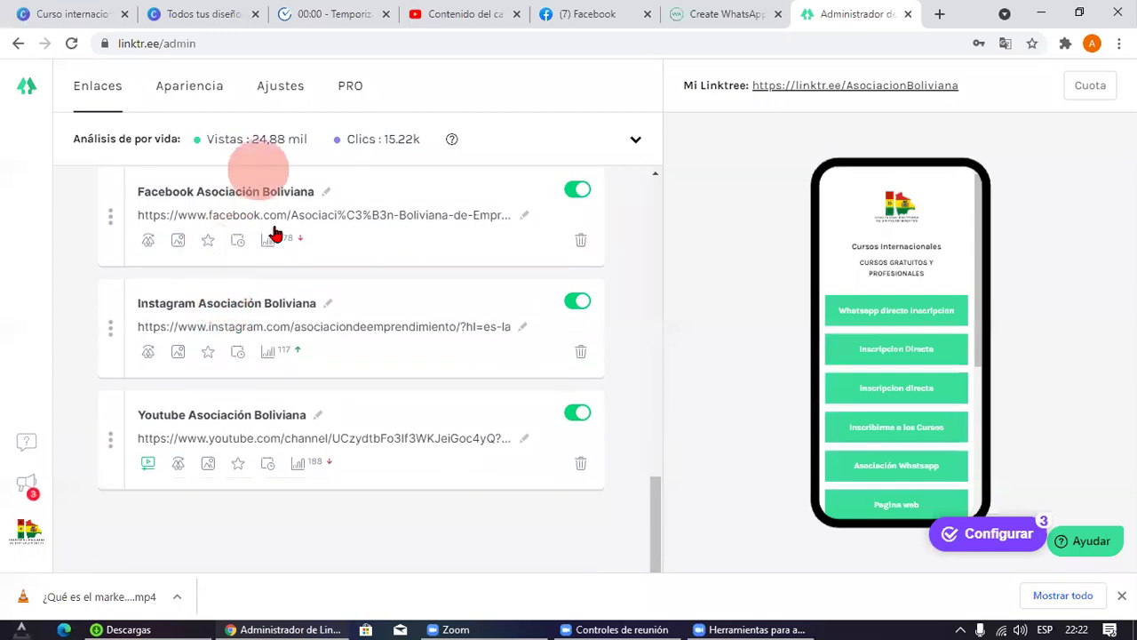
{"action": "scroll", "coordinate": [191, 431], "scroll_direction": "up", "scroll_amount": 4}
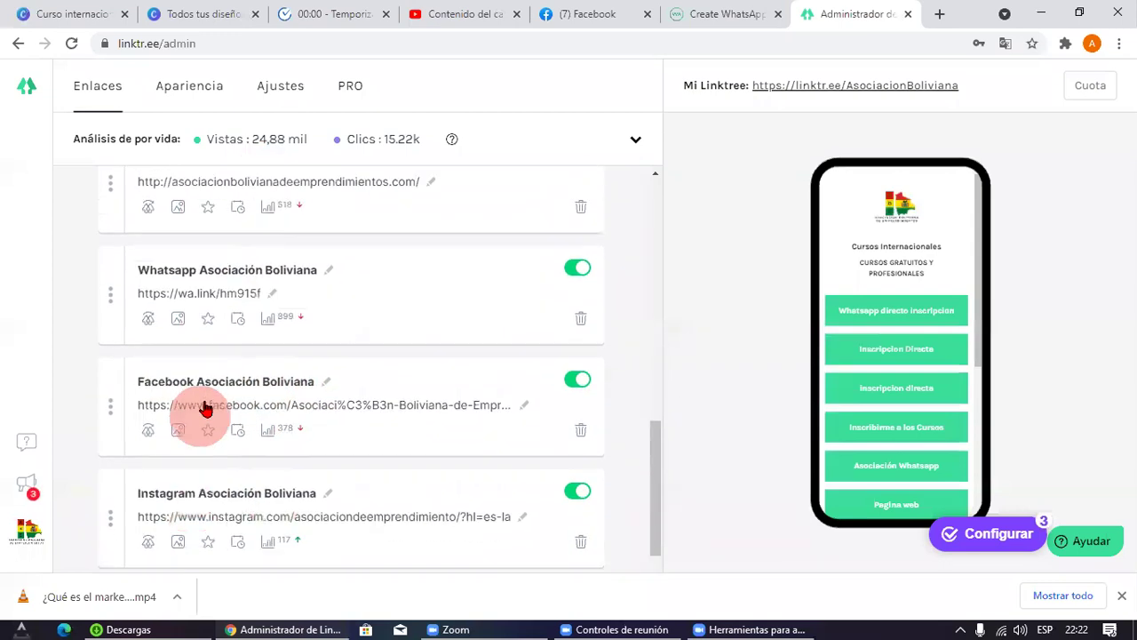
{"action": "scroll", "coordinate": [213, 355], "scroll_direction": "up", "scroll_amount": 1}
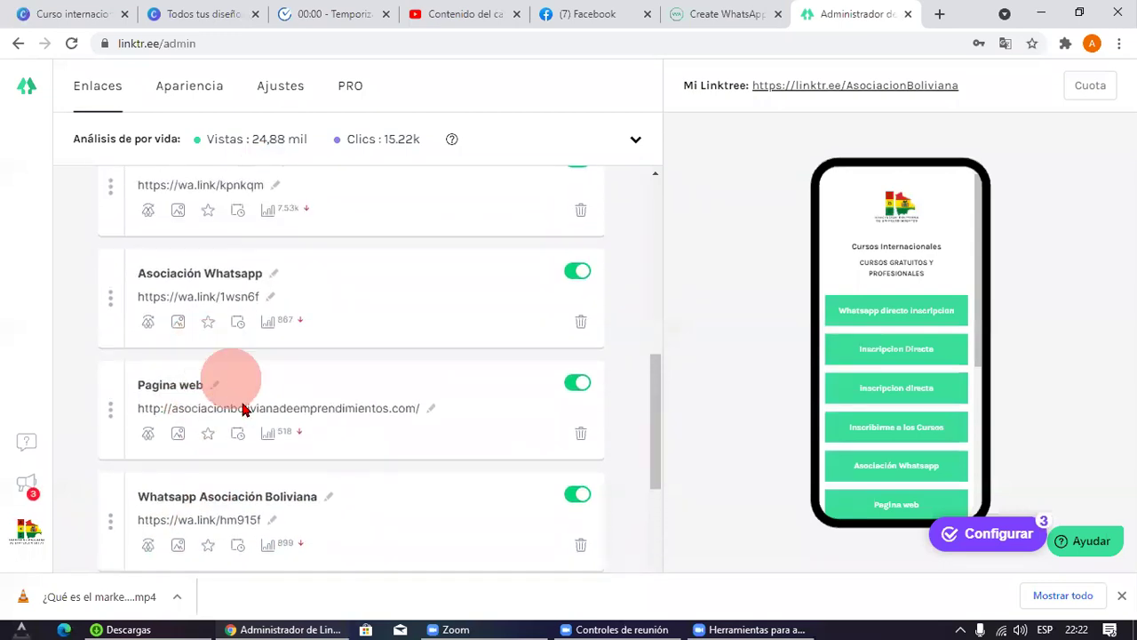
{"action": "scroll", "coordinate": [262, 351], "scroll_direction": "up", "scroll_amount": 7}
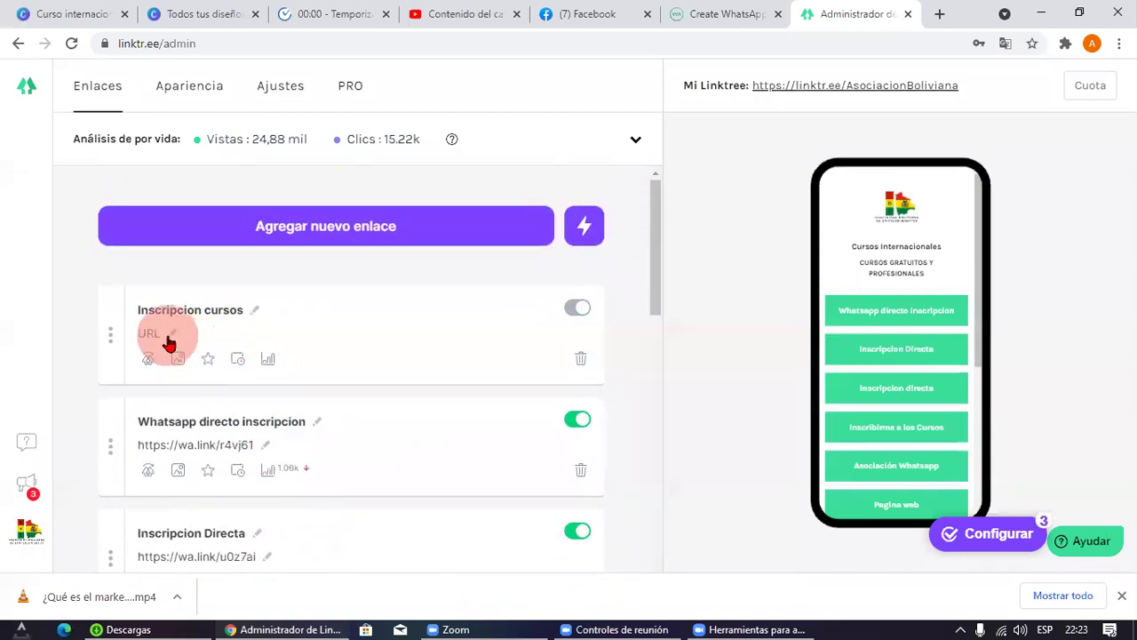
{"action": "left_click", "coordinate": [165, 336]}
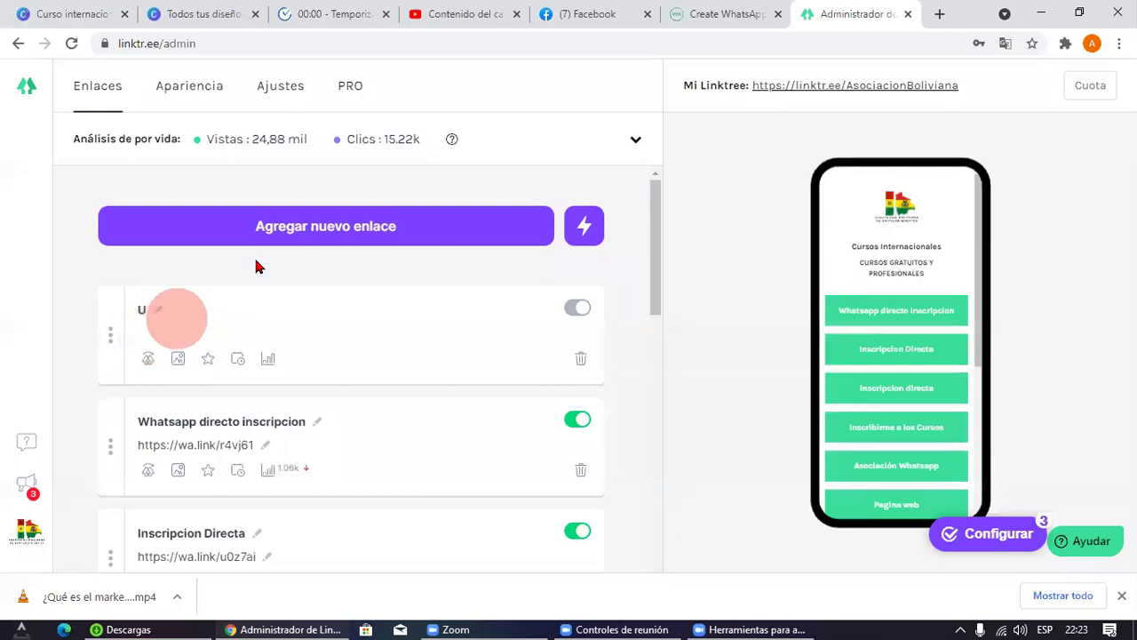
{"action": "key", "text": "ctrl+shift+Tab"}
{"action": "left_click", "coordinate": [597, 533]}
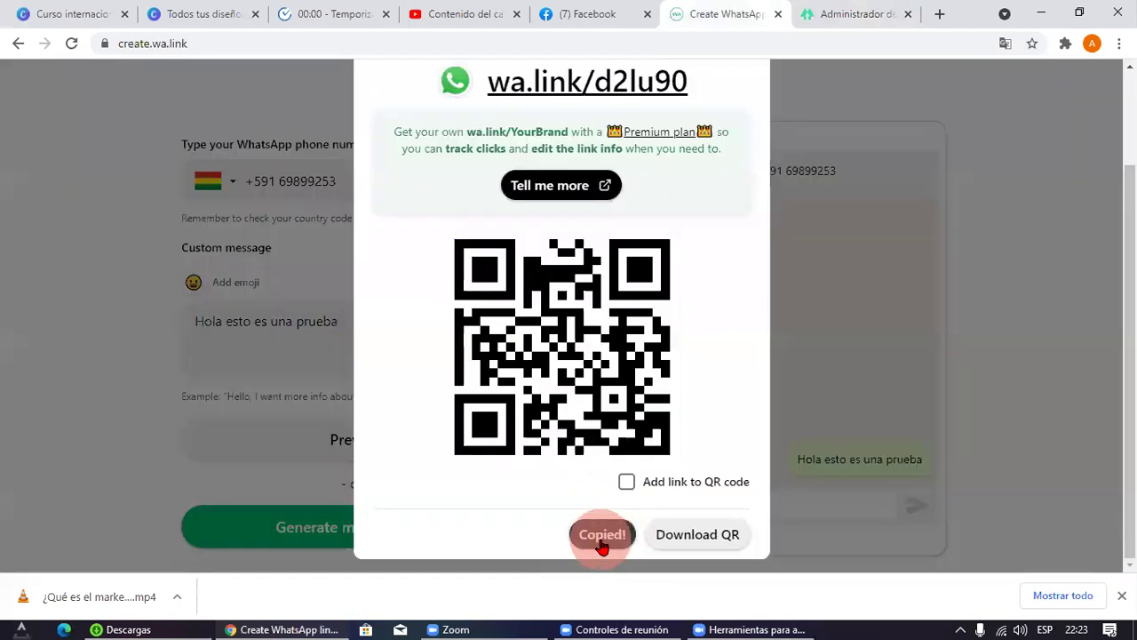
{"action": "left_click", "coordinate": [822, 15]}
{"action": "left_click", "coordinate": [176, 342]}
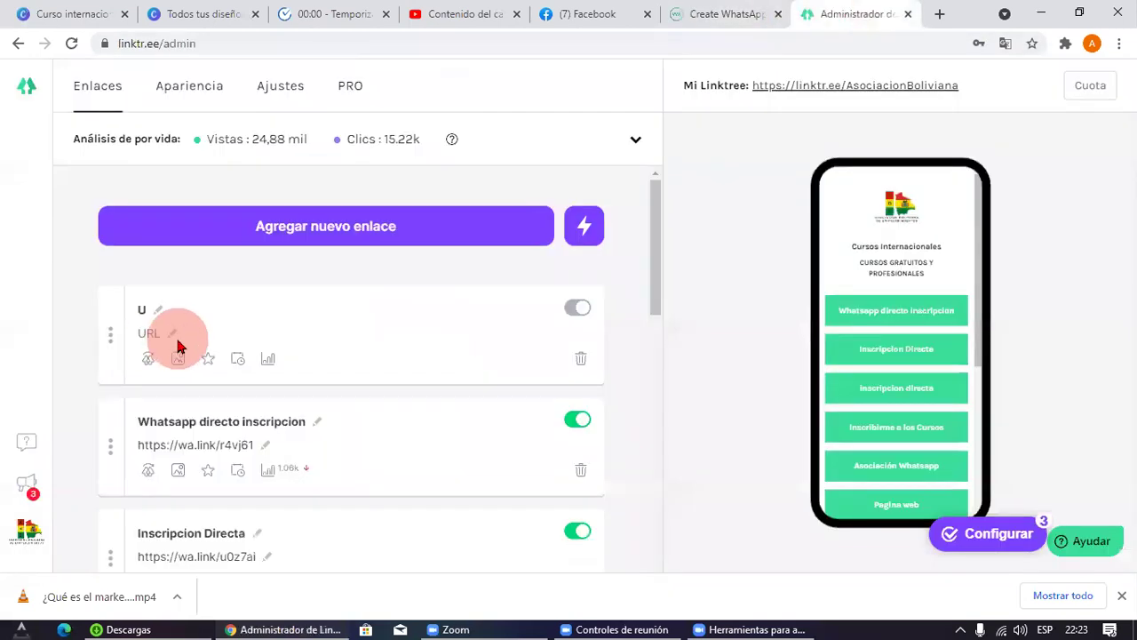
{"action": "key", "text": "ctrl+v"}
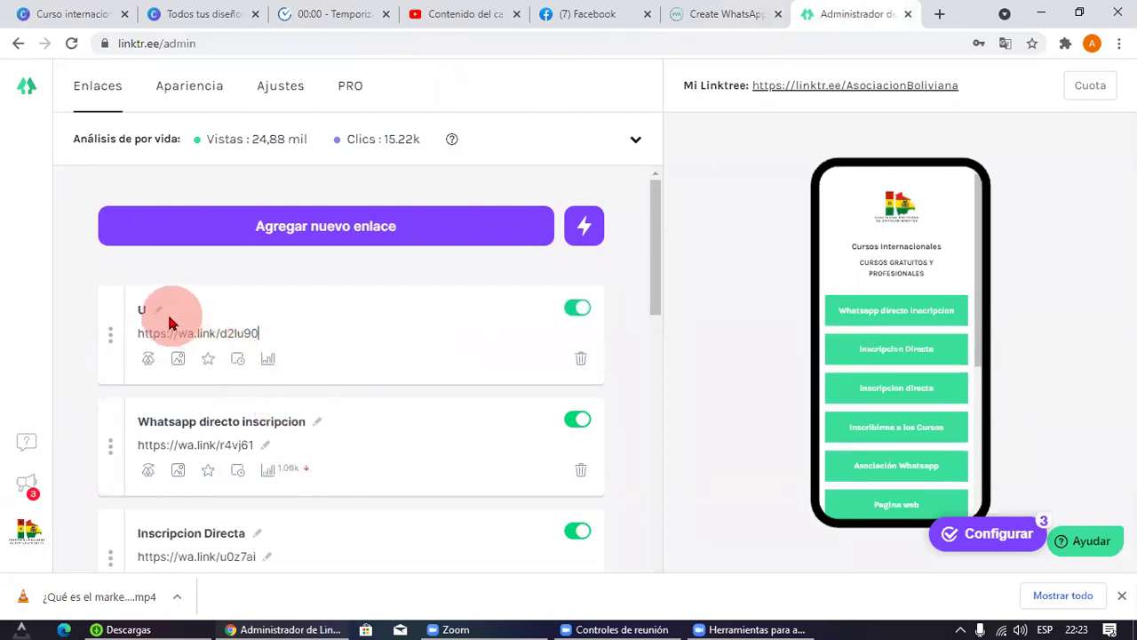
{"action": "left_click", "coordinate": [292, 343]}
{"action": "left_click", "coordinate": [180, 345]}
Retype the new link's title as 'U' and confirm it sits enabled atop the list.
{"action": "left_click", "coordinate": [134, 310]}
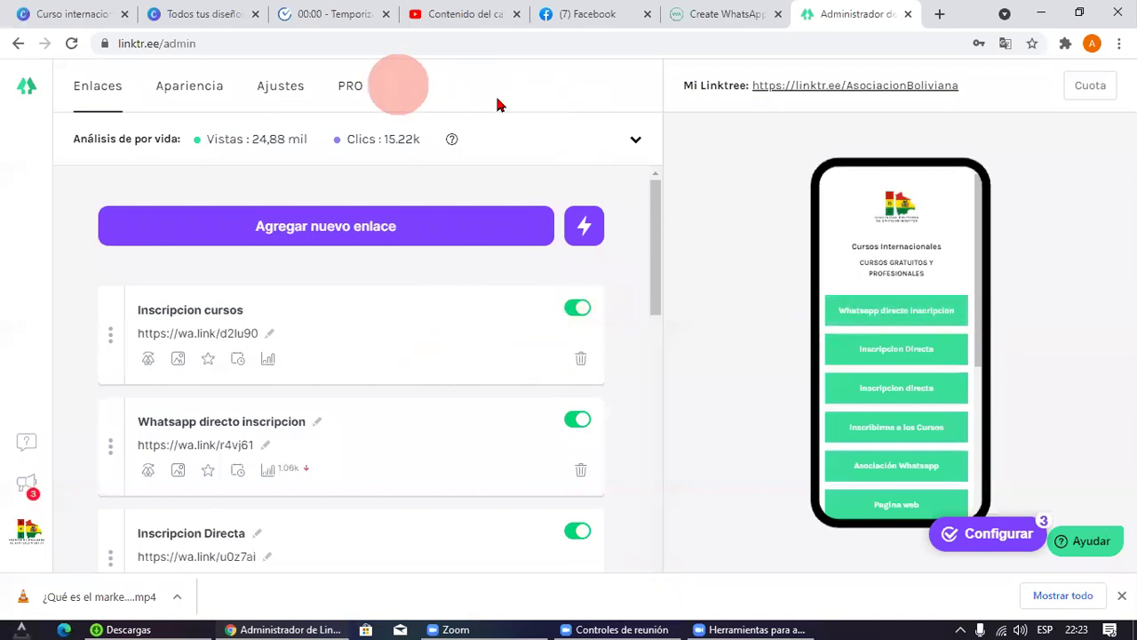
{"action": "key", "text": "ctrl+a"}
{"action": "type", "text": "U"}
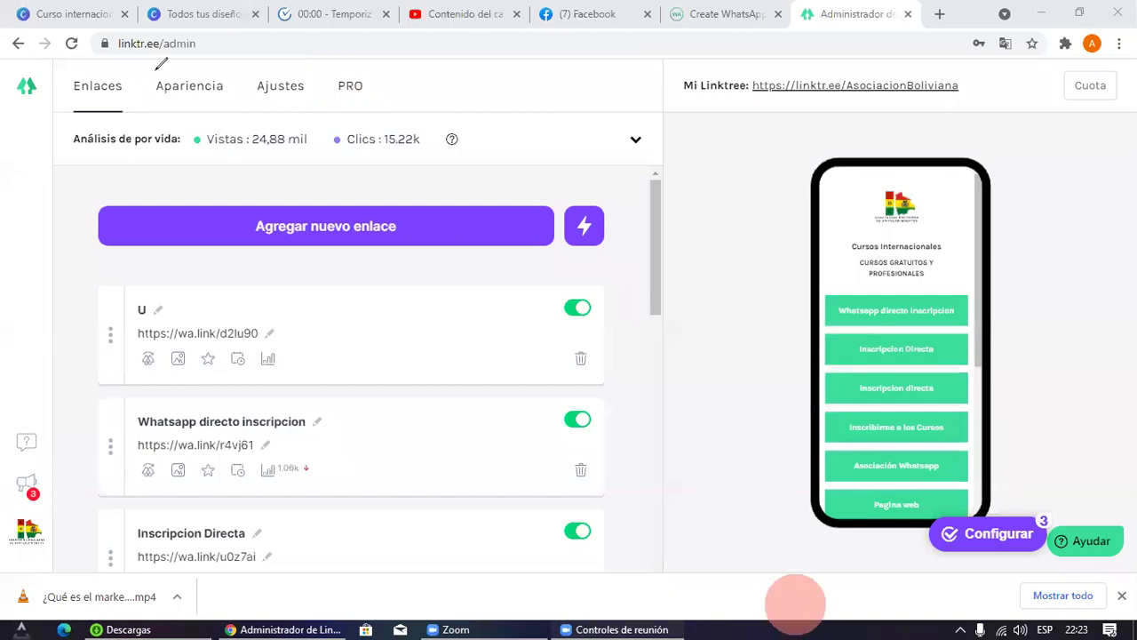
{"action": "left_click_drag", "start_coordinate": [55, 120], "coordinate": [140, 120]}
{"action": "mouse_move", "coordinate": [168, 124]}
{"action": "left_mouse_down"}
{"action": "mouse_move", "coordinate": [389, 122]}
{"action": "mouse_move", "coordinate": [511, 100]}
{"action": "left_mouse_up"}
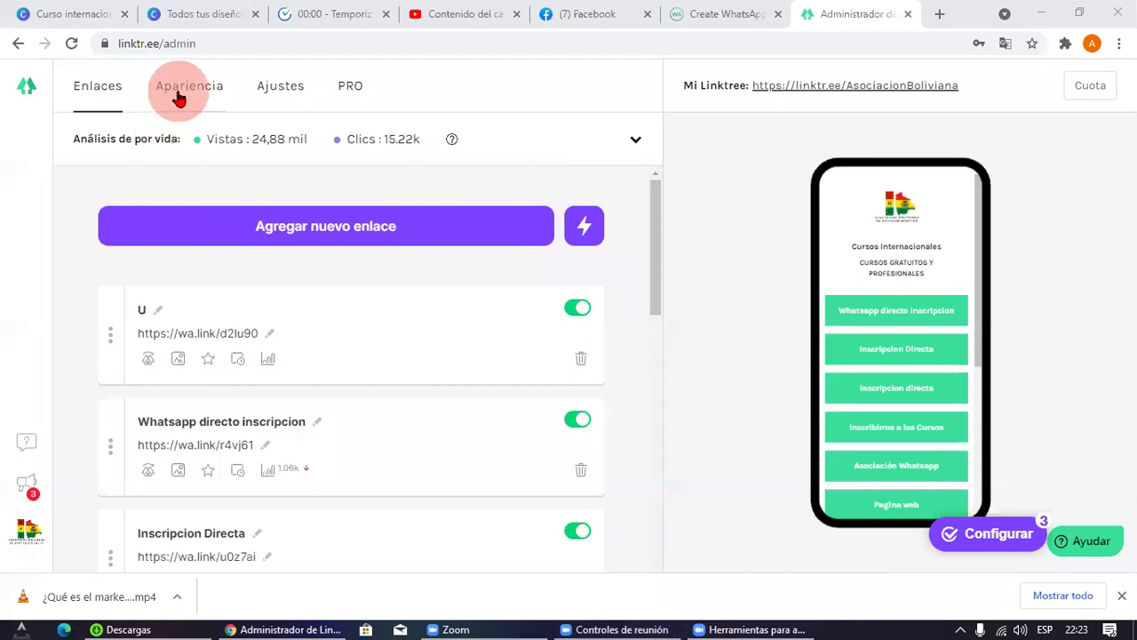
{"action": "scroll", "coordinate": [436, 399], "scroll_direction": "down", "scroll_amount": 4}
{"action": "scroll", "coordinate": [436, 399], "scroll_direction": "up", "scroll_amount": 4}
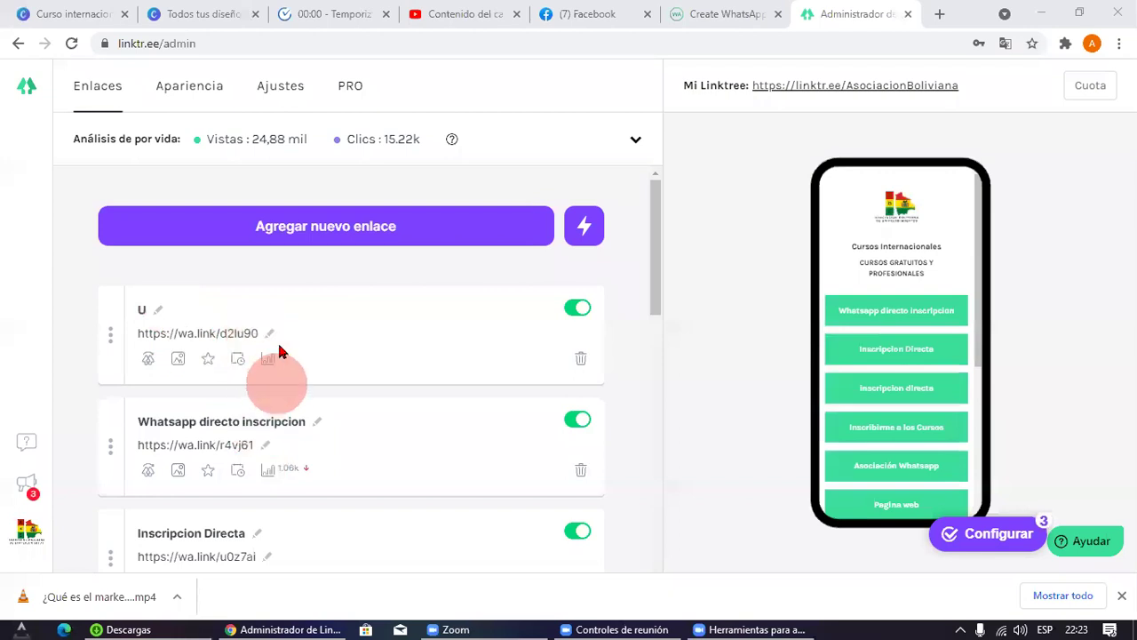
Open the Apariencia tab and scroll down to the Temas themes gallery.
{"action": "left_click", "coordinate": [184, 92]}
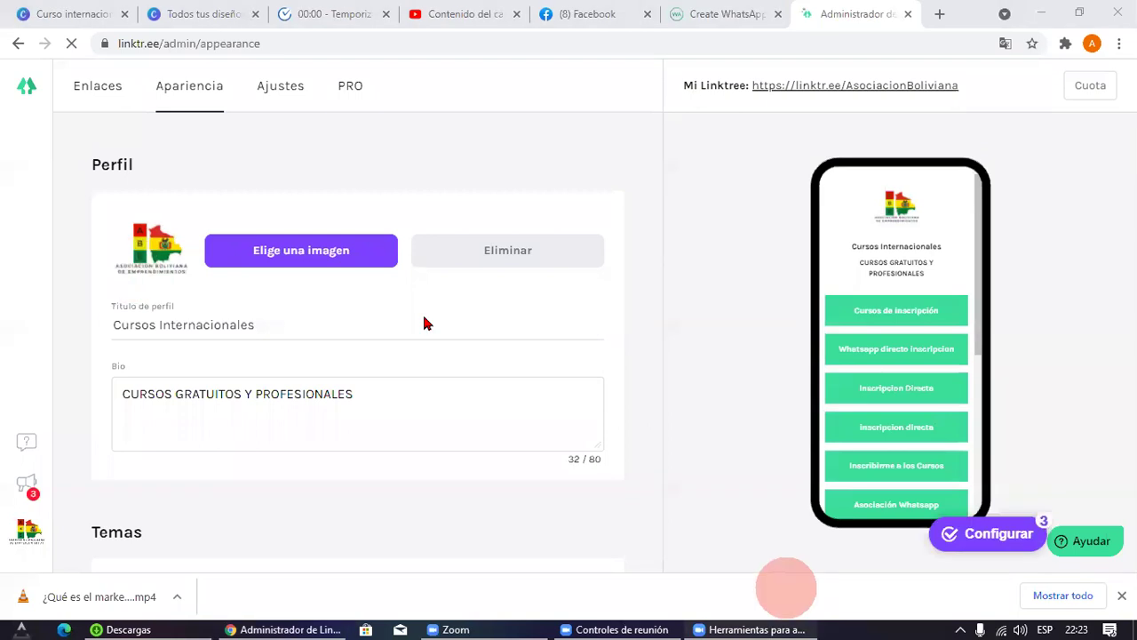
{"action": "mouse_move", "coordinate": [826, 249]}
{"action": "left_mouse_down"}
{"action": "mouse_move", "coordinate": [995, 261]}
{"action": "mouse_move", "coordinate": [840, 199]}
{"action": "mouse_move", "coordinate": [848, 254]}
{"action": "left_mouse_up"}
{"action": "mouse_move", "coordinate": [589, 391]}
{"action": "left_mouse_down"}
{"action": "mouse_move", "coordinate": [850, 229]}
{"action": "mouse_move", "coordinate": [791, 227]}
{"action": "mouse_move", "coordinate": [943, 218]}
{"action": "mouse_move", "coordinate": [538, 158]}
{"action": "mouse_move", "coordinate": [329, 204]}
{"action": "mouse_move", "coordinate": [381, 194]}
{"action": "mouse_move", "coordinate": [275, 193]}
{"action": "left_mouse_up"}
{"action": "mouse_move", "coordinate": [206, 217]}
{"action": "left_mouse_down"}
{"action": "mouse_move", "coordinate": [419, 234]}
{"action": "mouse_move", "coordinate": [182, 280]}
{"action": "mouse_move", "coordinate": [199, 204]}
{"action": "left_mouse_up"}
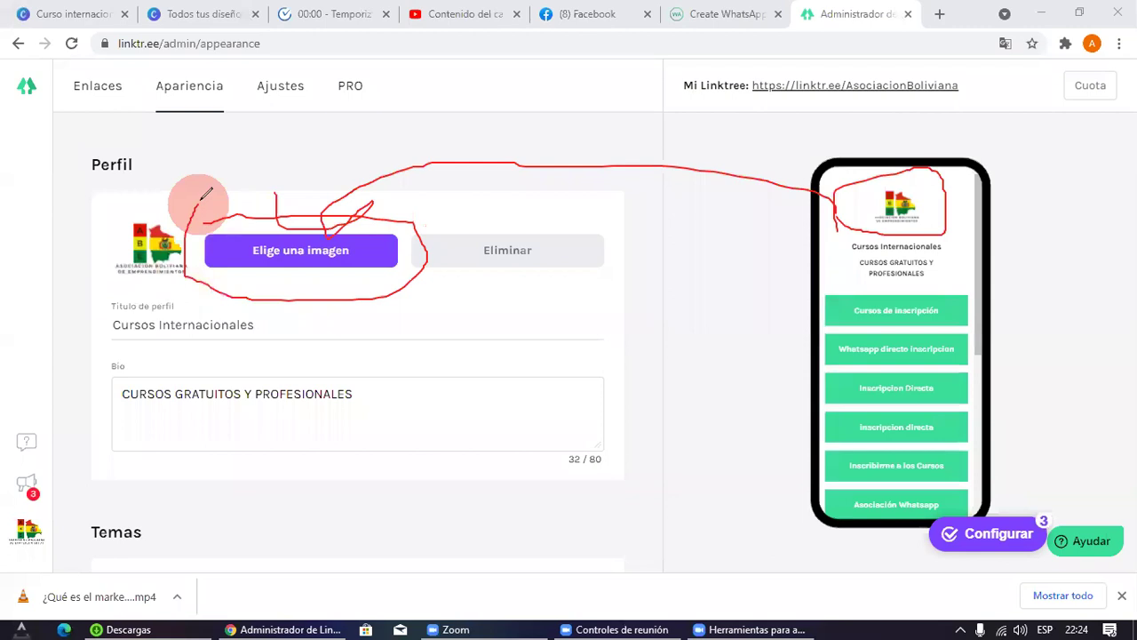
{"action": "mouse_move", "coordinate": [123, 195]}
{"action": "left_mouse_down"}
{"action": "mouse_move", "coordinate": [173, 275]}
{"action": "mouse_move", "coordinate": [113, 184]}
{"action": "mouse_move", "coordinate": [164, 191]}
{"action": "left_mouse_up"}
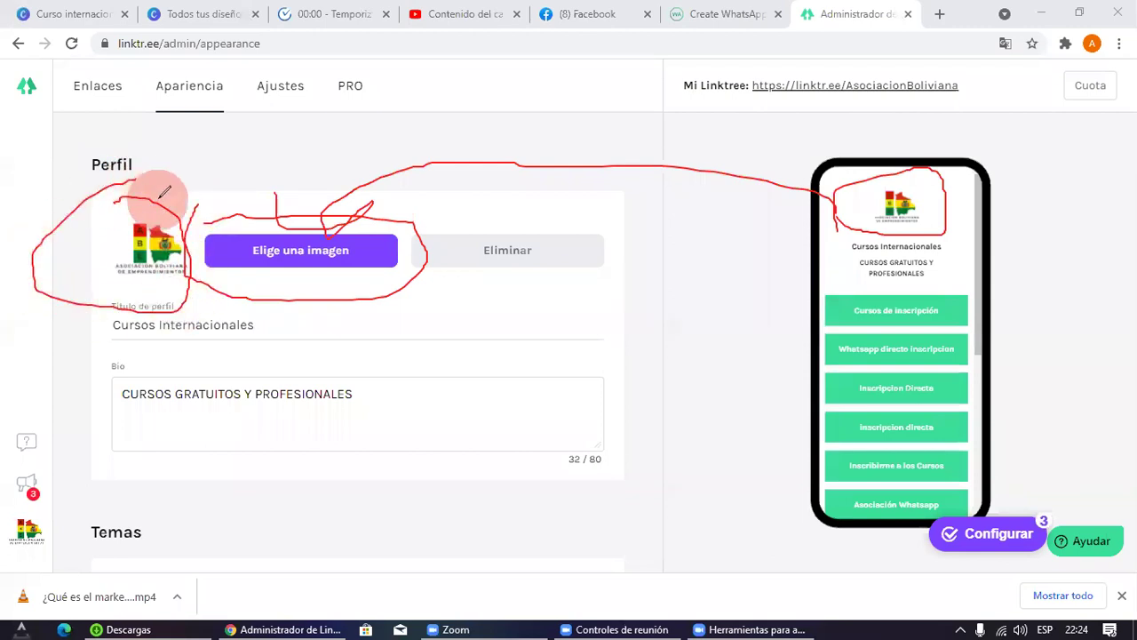
{"action": "mouse_move", "coordinate": [183, 152]}
{"action": "left_mouse_down"}
{"action": "mouse_move", "coordinate": [223, 213]}
{"action": "mouse_move", "coordinate": [248, 153]}
{"action": "mouse_move", "coordinate": [178, 147]}
{"action": "mouse_move", "coordinate": [182, 189]}
{"action": "mouse_move", "coordinate": [230, 223]}
{"action": "left_mouse_up"}
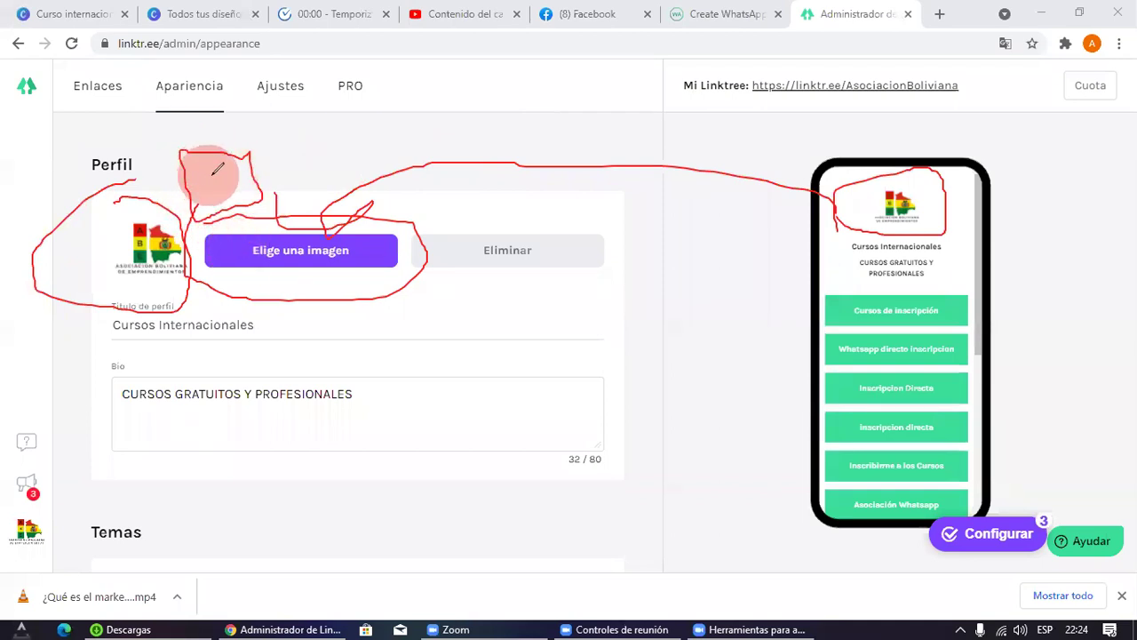
{"action": "left_click", "coordinate": [685, 44]}
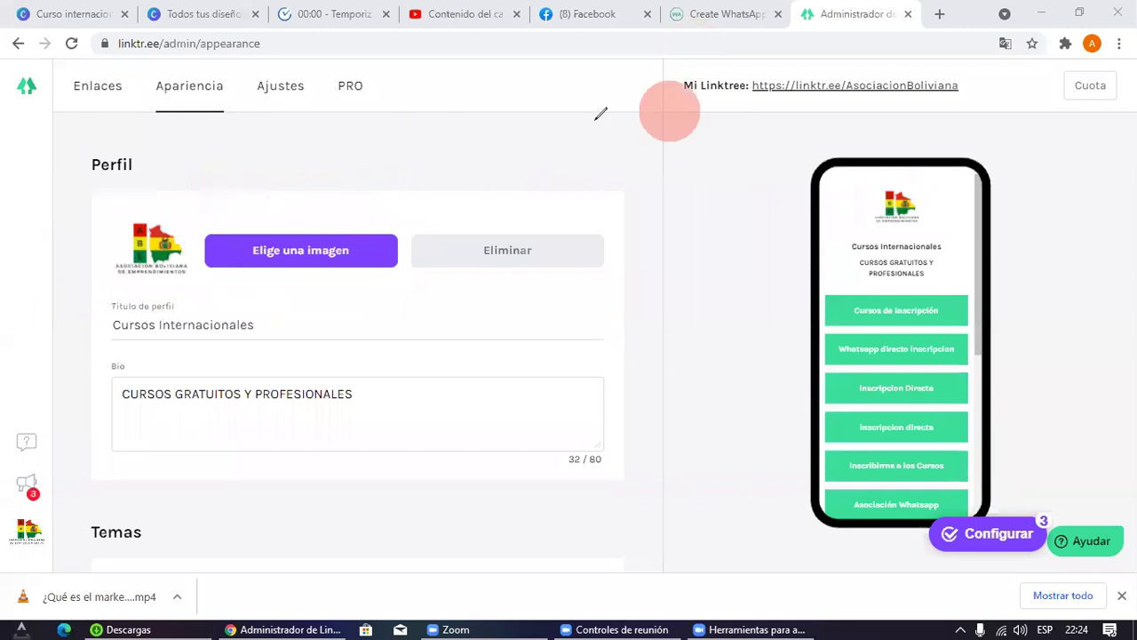
{"action": "mouse_move", "coordinate": [85, 238]}
{"action": "left_mouse_down"}
{"action": "mouse_move", "coordinate": [169, 227]}
{"action": "mouse_move", "coordinate": [149, 304]}
{"action": "left_mouse_up"}
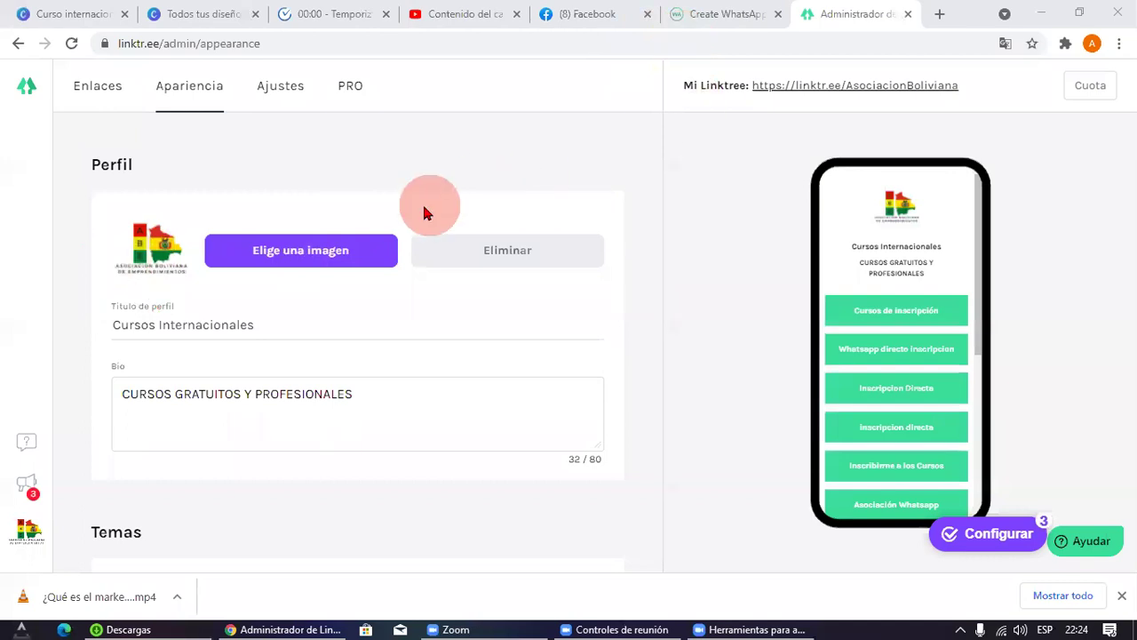
{"action": "scroll", "coordinate": [353, 251], "scroll_direction": "down", "scroll_amount": 2}
{"action": "scroll", "coordinate": [272, 264], "scroll_direction": "down", "scroll_amount": 3}
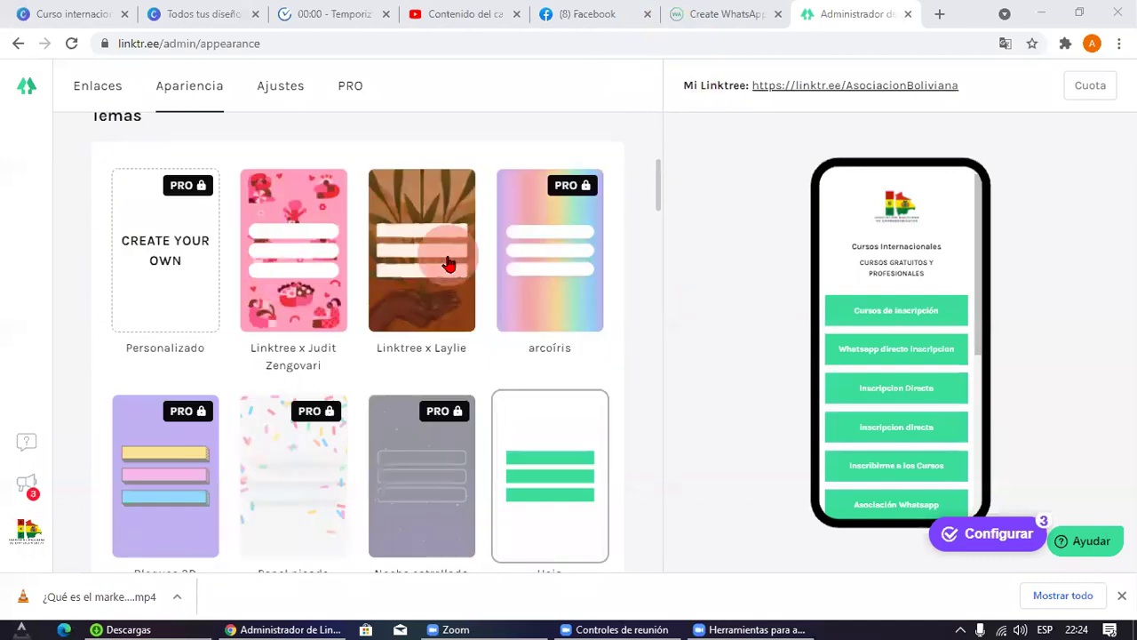
{"action": "left_click", "coordinate": [422, 236]}
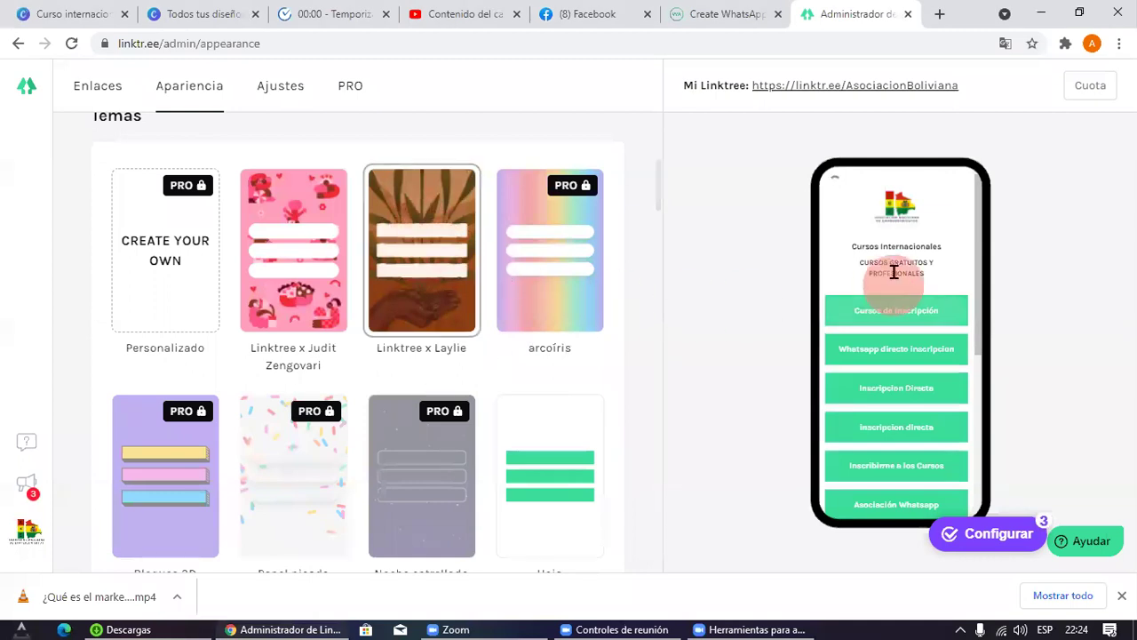
{"action": "scroll", "coordinate": [883, 310], "scroll_direction": "down", "scroll_amount": 2}
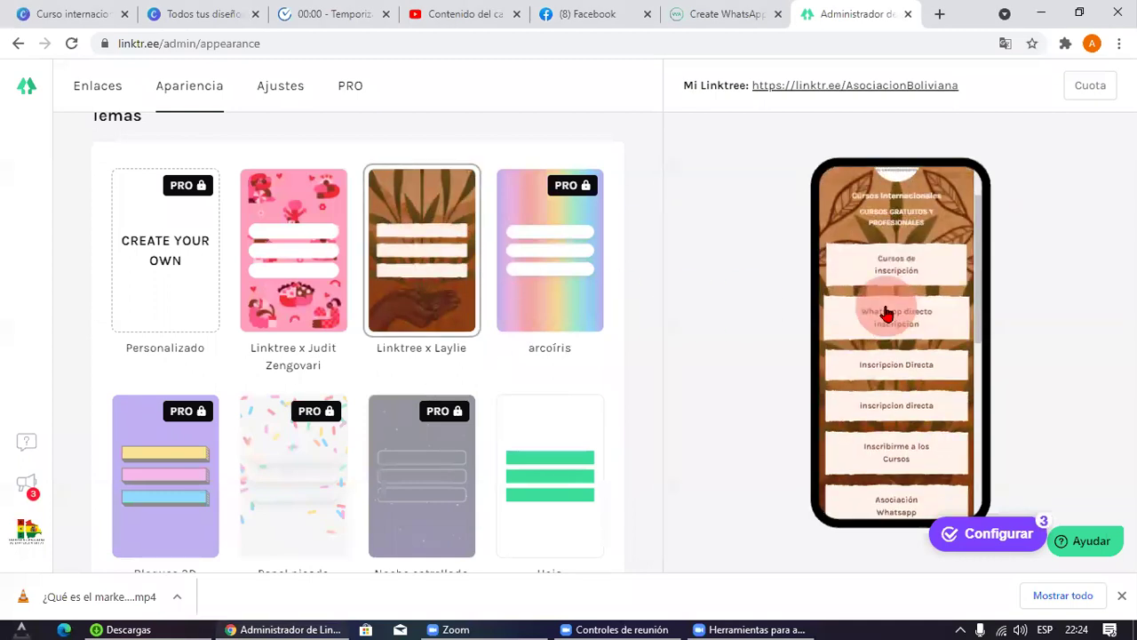
{"action": "scroll", "coordinate": [551, 360], "scroll_direction": "down", "scroll_amount": 1}
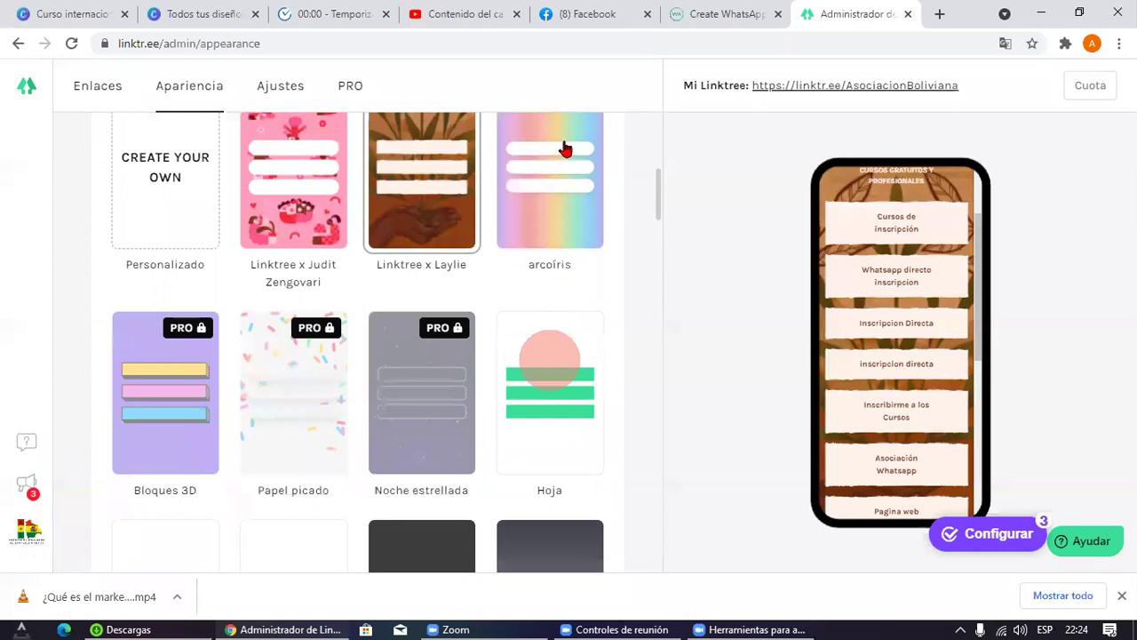
{"action": "scroll", "coordinate": [563, 194], "scroll_direction": "down", "scroll_amount": 7}
{"action": "scroll", "coordinate": [284, 287], "scroll_direction": "up", "scroll_amount": 8}
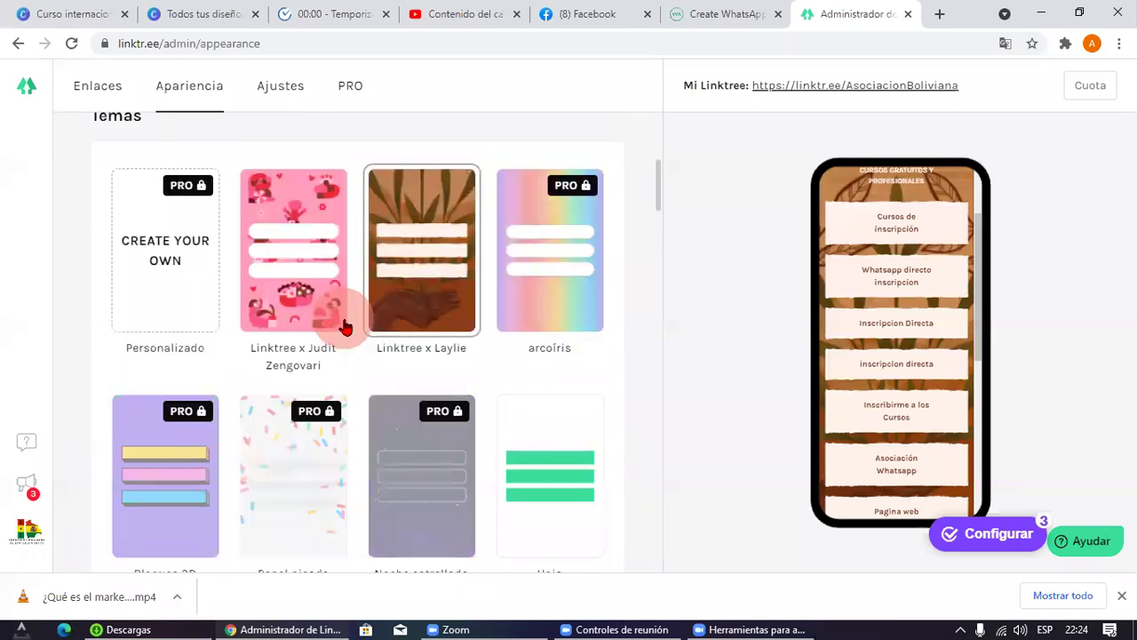
{"action": "scroll", "coordinate": [345, 324], "scroll_direction": "up", "scroll_amount": 2}
{"action": "scroll", "coordinate": [345, 325], "scroll_direction": "down", "scroll_amount": 3}
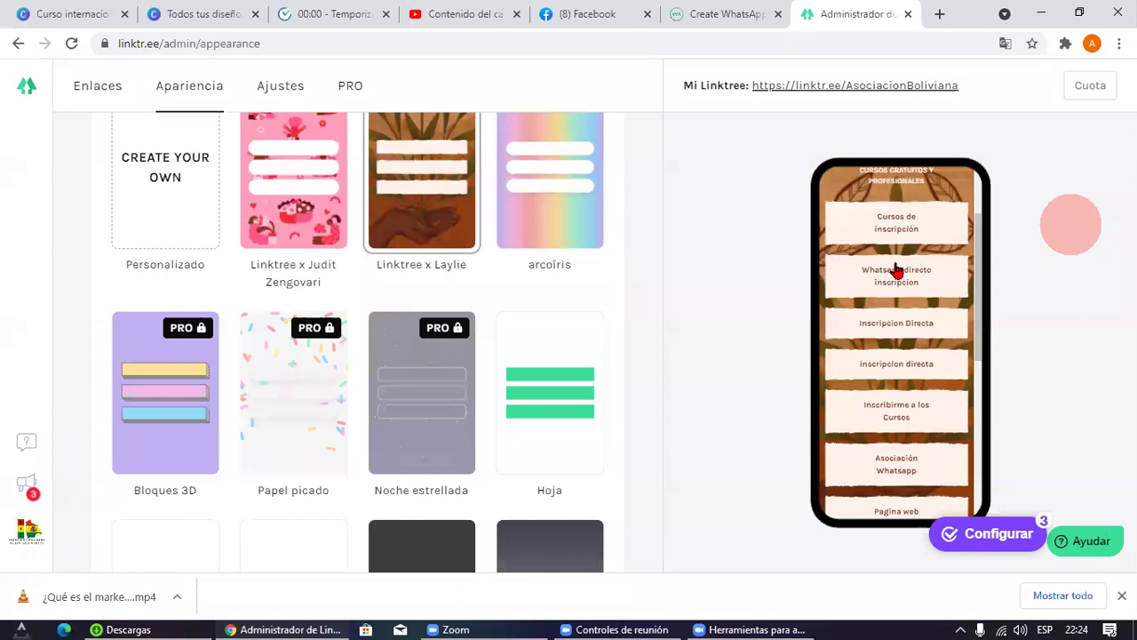
{"action": "scroll", "coordinate": [533, 342], "scroll_direction": "up", "scroll_amount": 2}
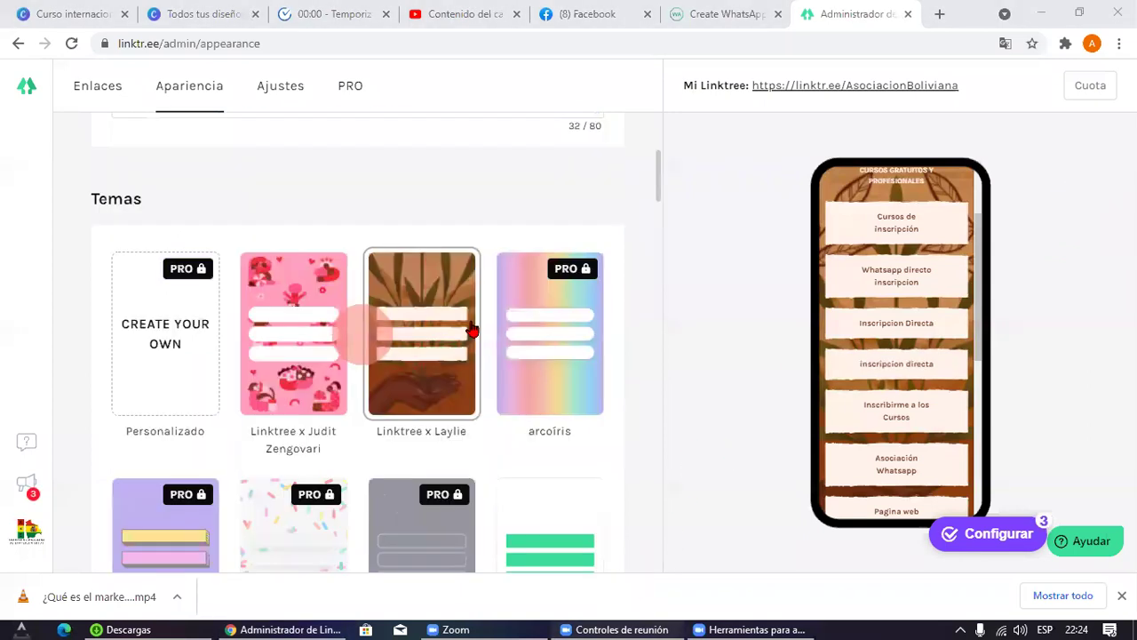
{"action": "scroll", "coordinate": [485, 333], "scroll_direction": "down", "scroll_amount": 8}
{"action": "scroll", "coordinate": [382, 311], "scroll_direction": "up", "scroll_amount": 3}
{"action": "scroll", "coordinate": [420, 300], "scroll_direction": "up", "scroll_amount": 5}
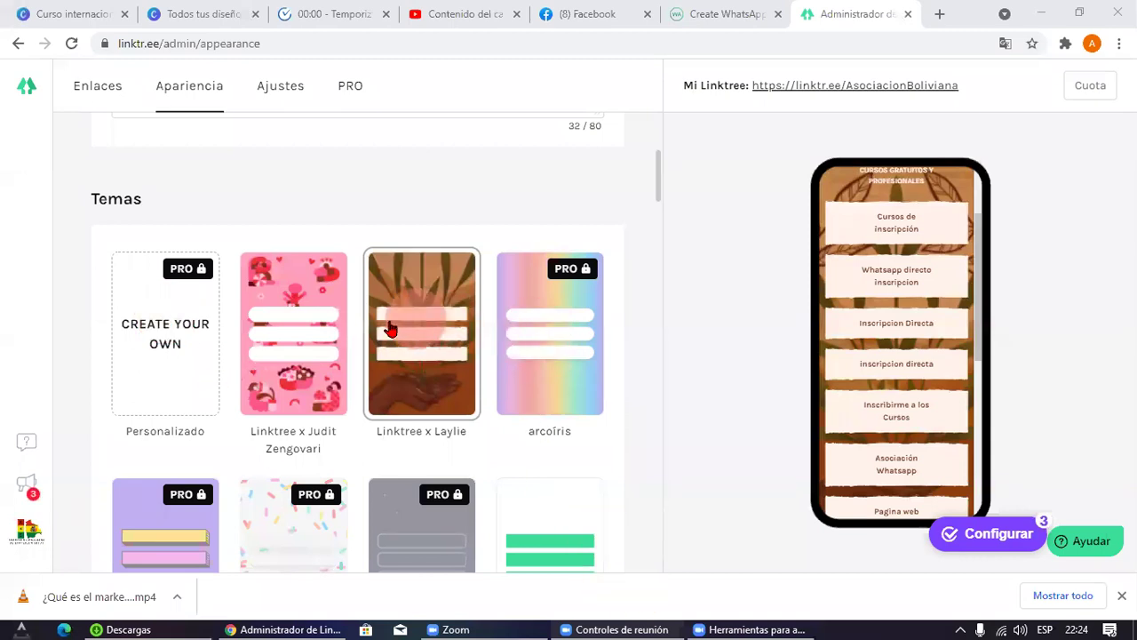
{"action": "scroll", "coordinate": [471, 368], "scroll_direction": "down", "scroll_amount": 2}
{"action": "scroll", "coordinate": [860, 353], "scroll_direction": "up", "scroll_amount": 3}
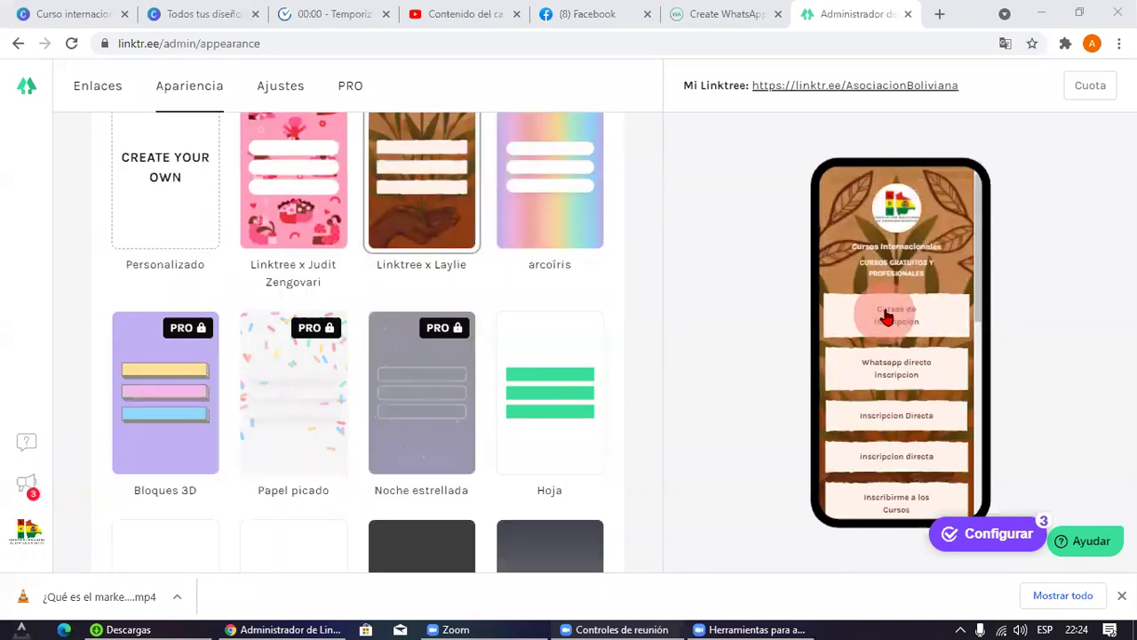
{"action": "scroll", "coordinate": [414, 294], "scroll_direction": "up", "scroll_amount": 4}
{"action": "scroll", "coordinate": [414, 293], "scroll_direction": "up", "scroll_amount": 2}
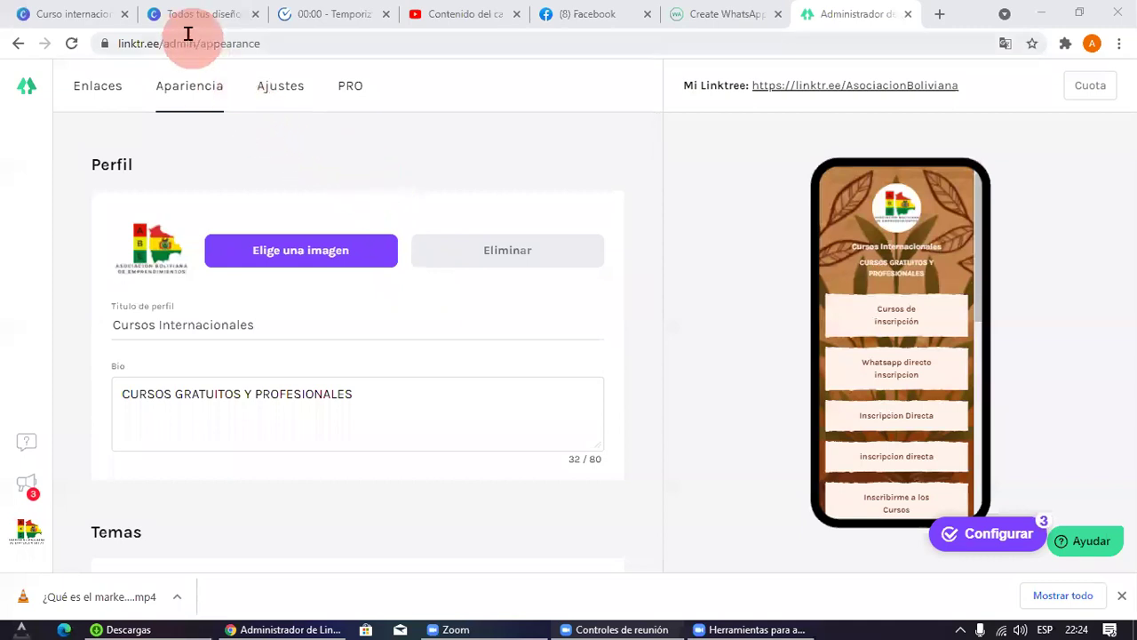
{"action": "left_click", "coordinate": [272, 96]}
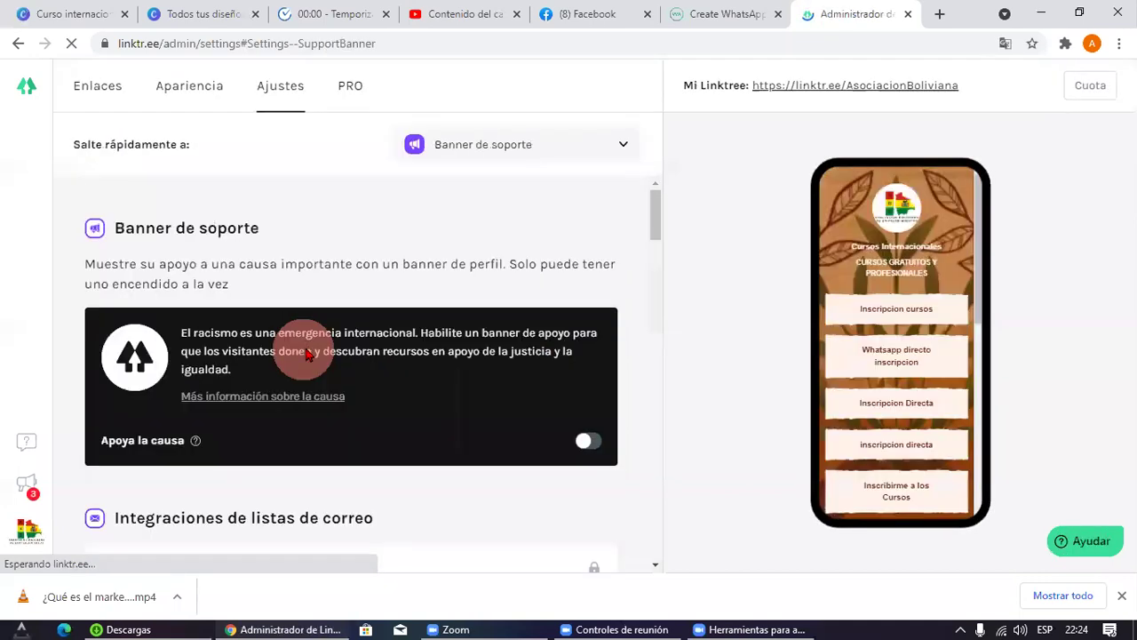
Scroll the Ajustes settings and open the PRO plan selection page.
{"action": "scroll", "coordinate": [306, 351], "scroll_direction": "down", "scroll_amount": 10}
{"action": "scroll", "coordinate": [318, 362], "scroll_direction": "up", "scroll_amount": 5}
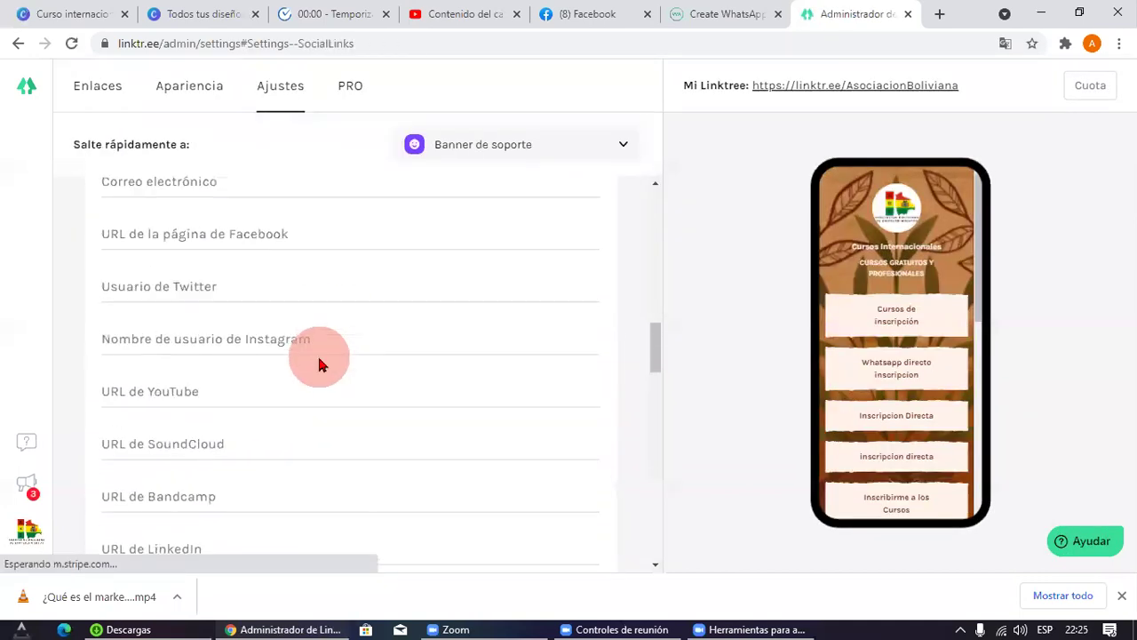
{"action": "scroll", "coordinate": [320, 362], "scroll_direction": "up", "scroll_amount": 10}
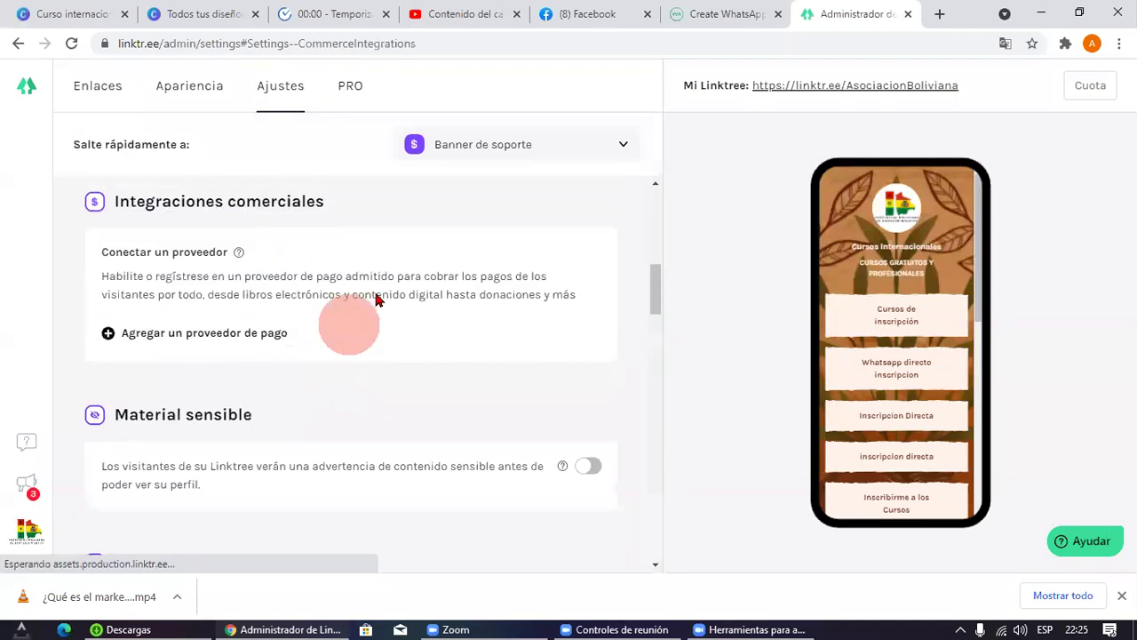
{"action": "left_click", "coordinate": [358, 106]}
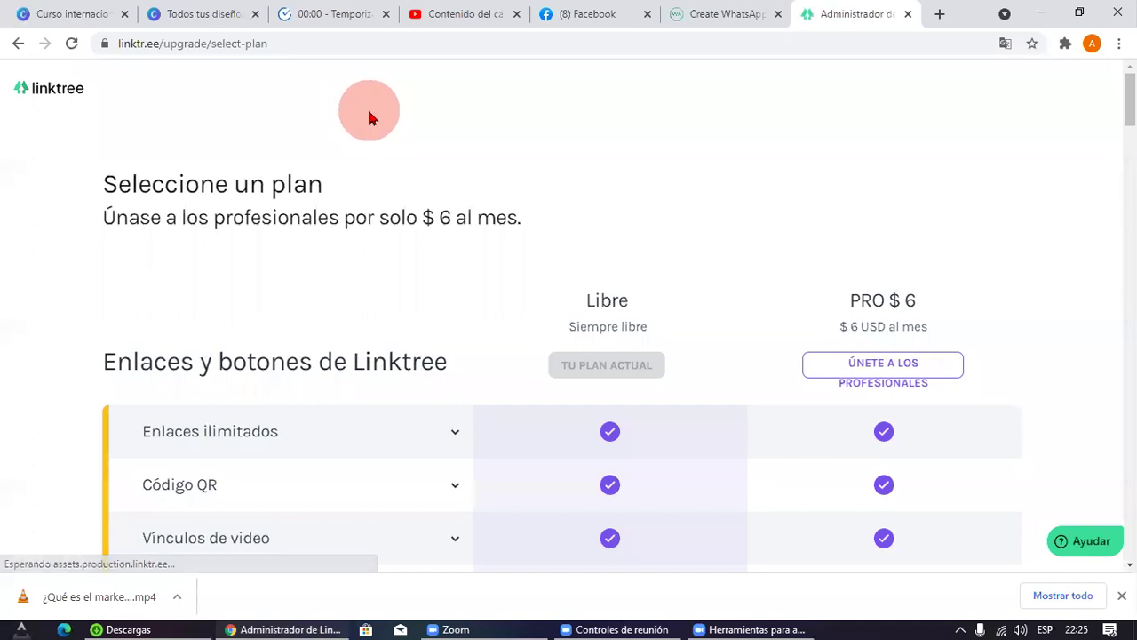
{"action": "scroll", "coordinate": [371, 128], "scroll_direction": "down", "scroll_amount": 4}
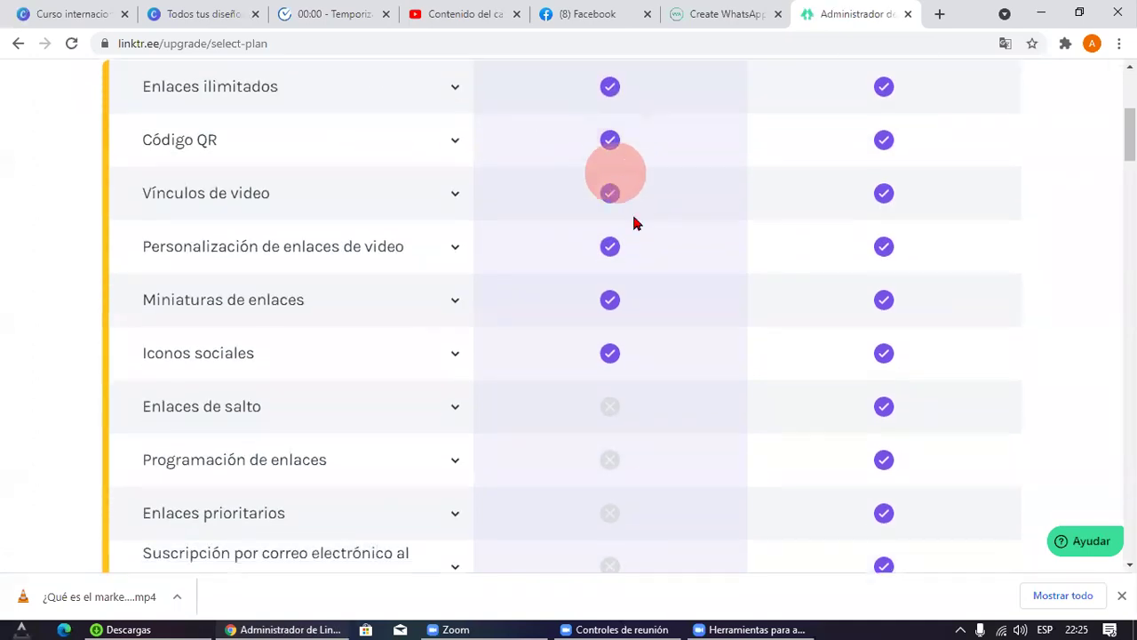
{"action": "scroll", "coordinate": [634, 223], "scroll_direction": "down", "scroll_amount": 1}
{"action": "scroll", "coordinate": [906, 175], "scroll_direction": "up", "scroll_amount": 5}
{"action": "scroll", "coordinate": [902, 225], "scroll_direction": "down", "scroll_amount": 3}
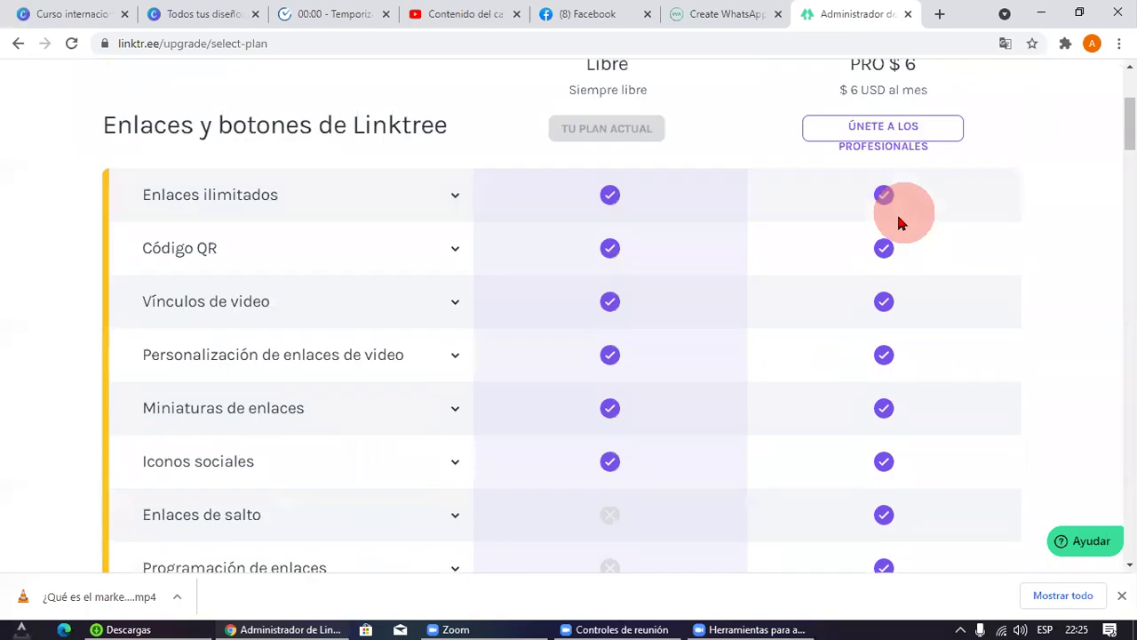
{"action": "scroll", "coordinate": [900, 225], "scroll_direction": "up", "scroll_amount": 3}
Review the free Libre plan against PRO at $6 USD per month.
{"action": "left_click_drag", "start_coordinate": [856, 294], "coordinate": [965, 294]}
{"action": "left_click", "coordinate": [966, 295]}
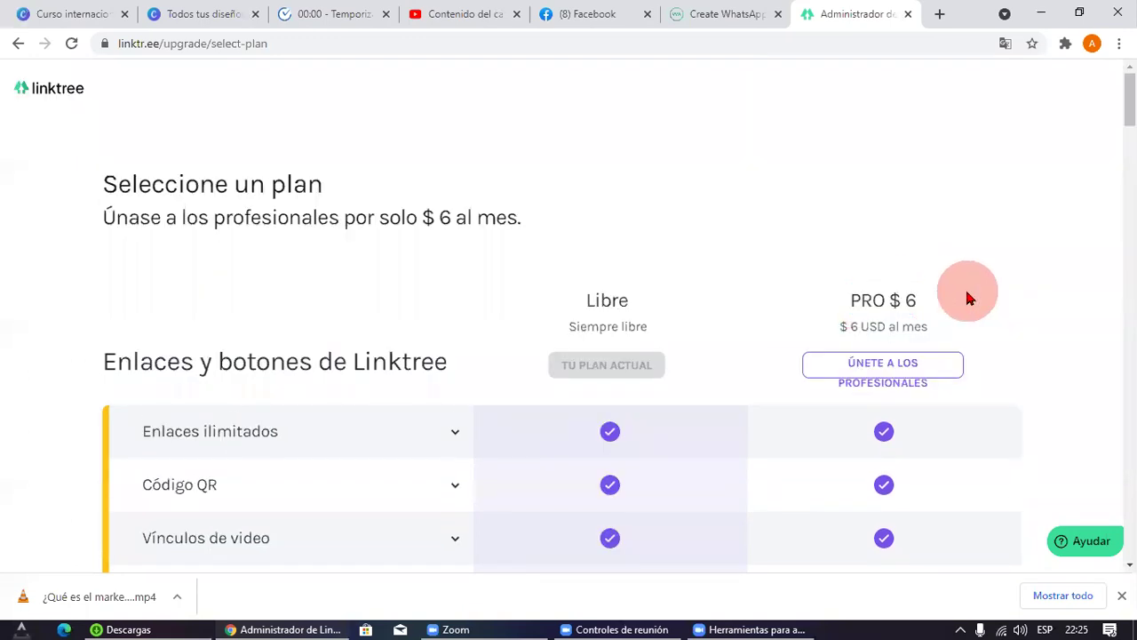
{"action": "left_click", "coordinate": [974, 542]}
{"action": "left_click", "coordinate": [916, 329]}
{"action": "left_click", "coordinate": [968, 551]}
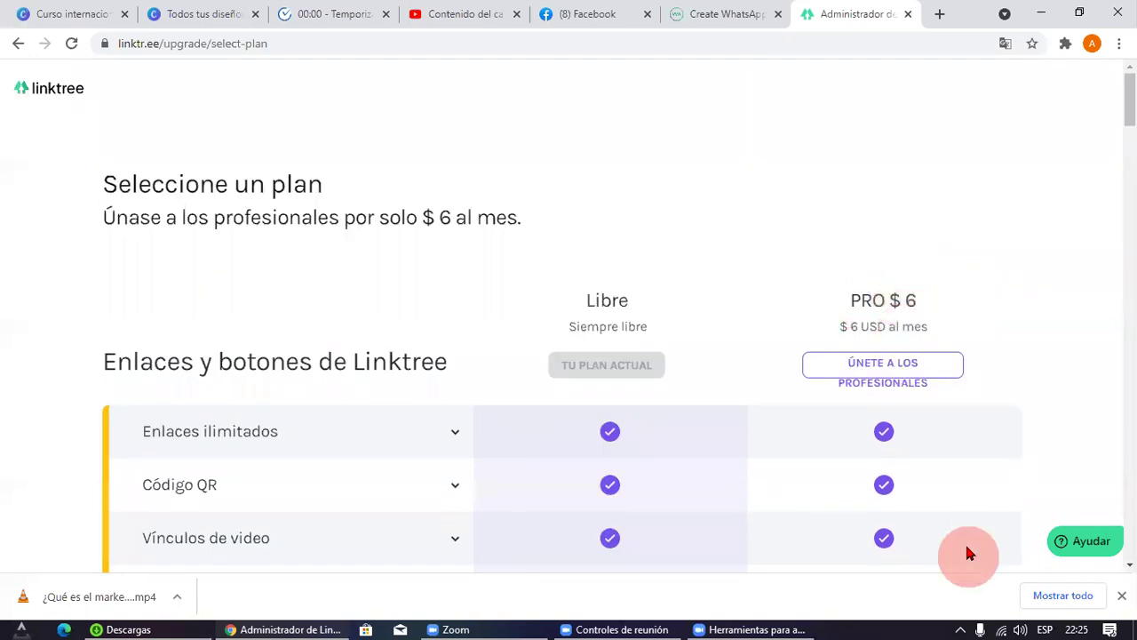
{"action": "left_click", "coordinate": [922, 355]}
{"action": "left_click", "coordinate": [1067, 243]}
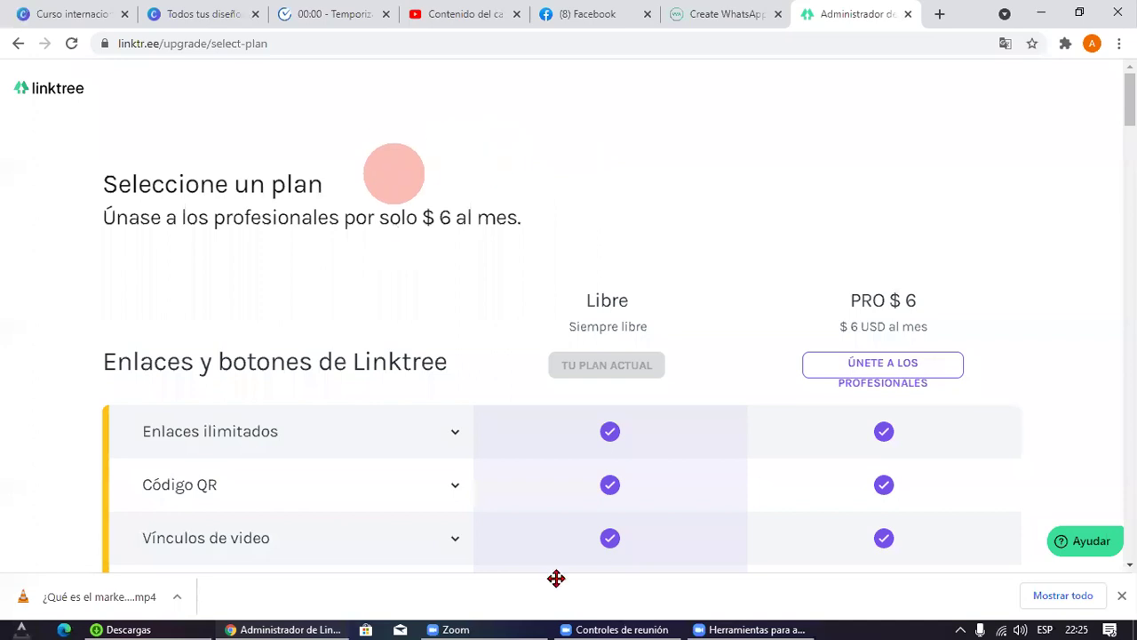
{"action": "scroll", "coordinate": [951, 272], "scroll_direction": "down", "scroll_amount": 2}
{"action": "scroll", "coordinate": [671, 305], "scroll_direction": "up", "scroll_amount": 2}
{"action": "scroll", "coordinate": [647, 335], "scroll_direction": "down", "scroll_amount": 9}
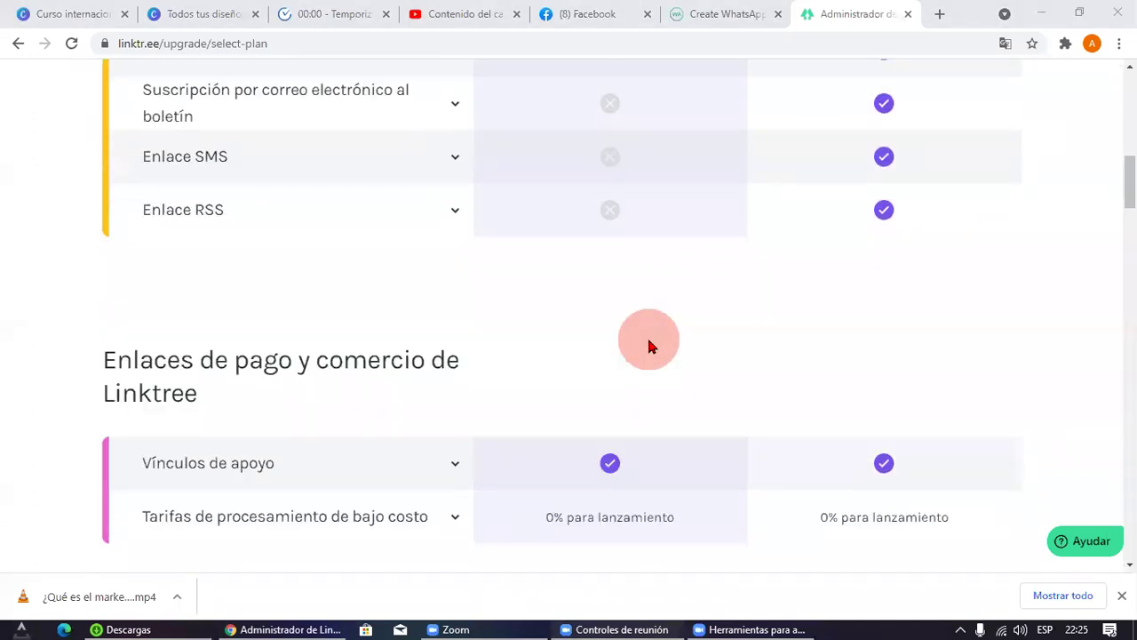
{"action": "scroll", "coordinate": [647, 335], "scroll_direction": "up", "scroll_amount": 9}
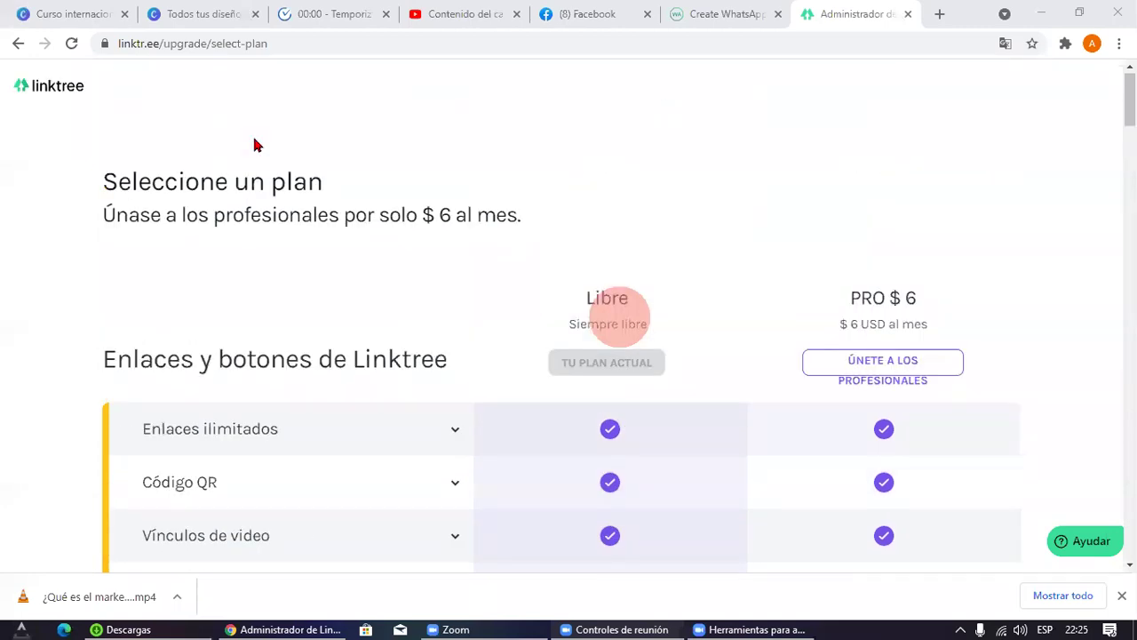
Go back to the Linktree admin dashboard via the home page's ADMINISTRACIÓN.
{"action": "left_click", "coordinate": [35, 95]}
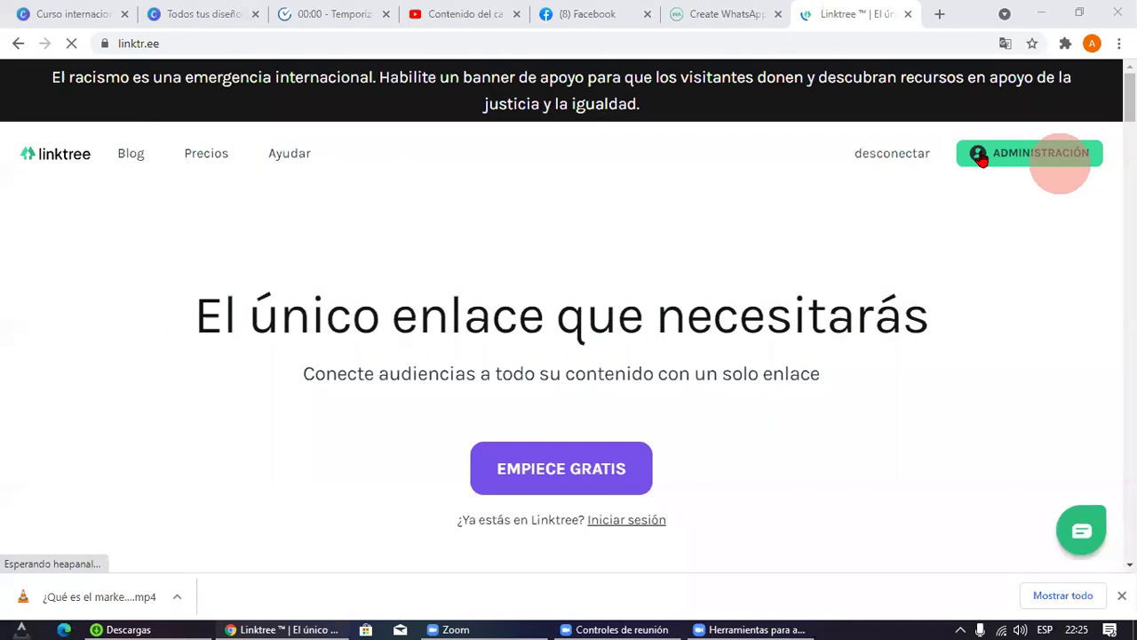
{"action": "left_click", "coordinate": [1023, 156]}
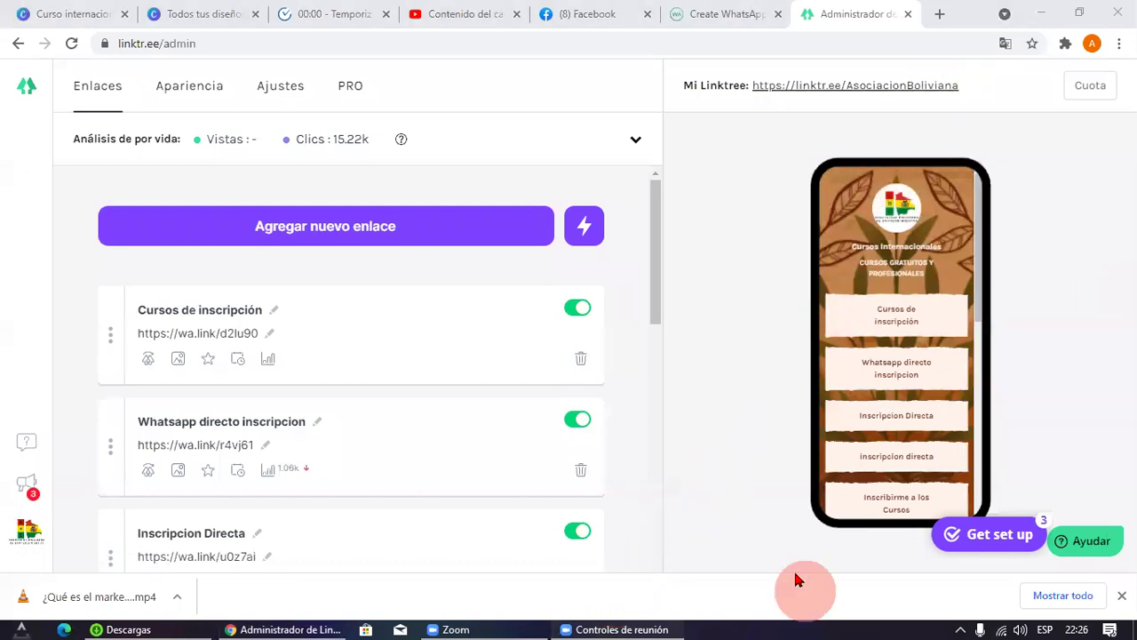
{"action": "left_click_drag", "start_coordinate": [687, 80], "coordinate": [679, 112]}
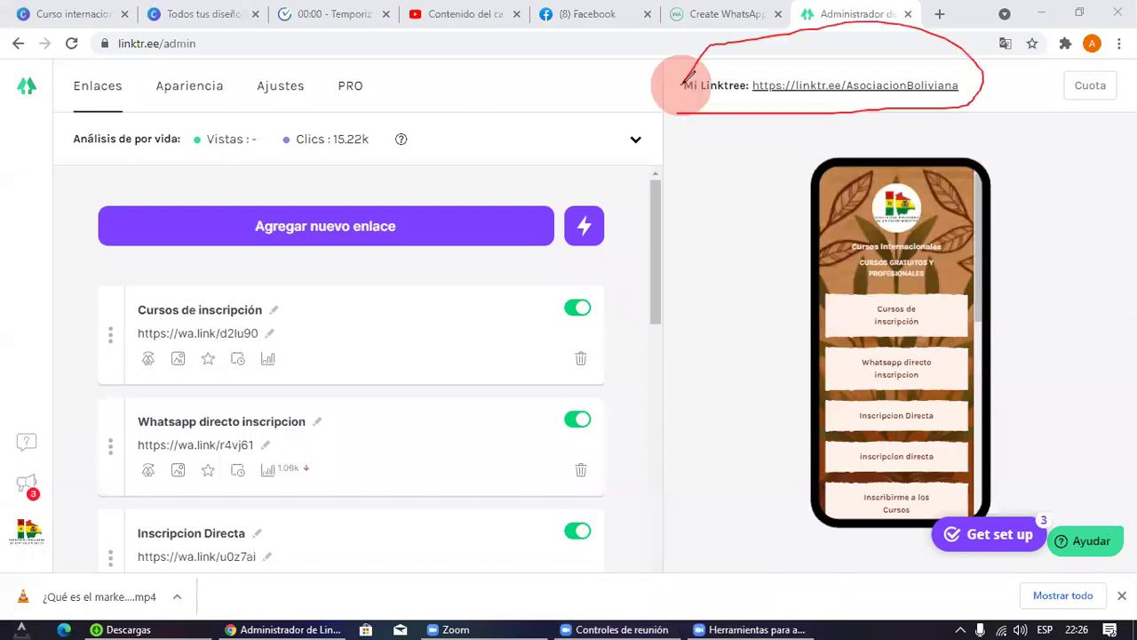
{"action": "left_click_drag", "start_coordinate": [956, 151], "coordinate": [1077, 118]}
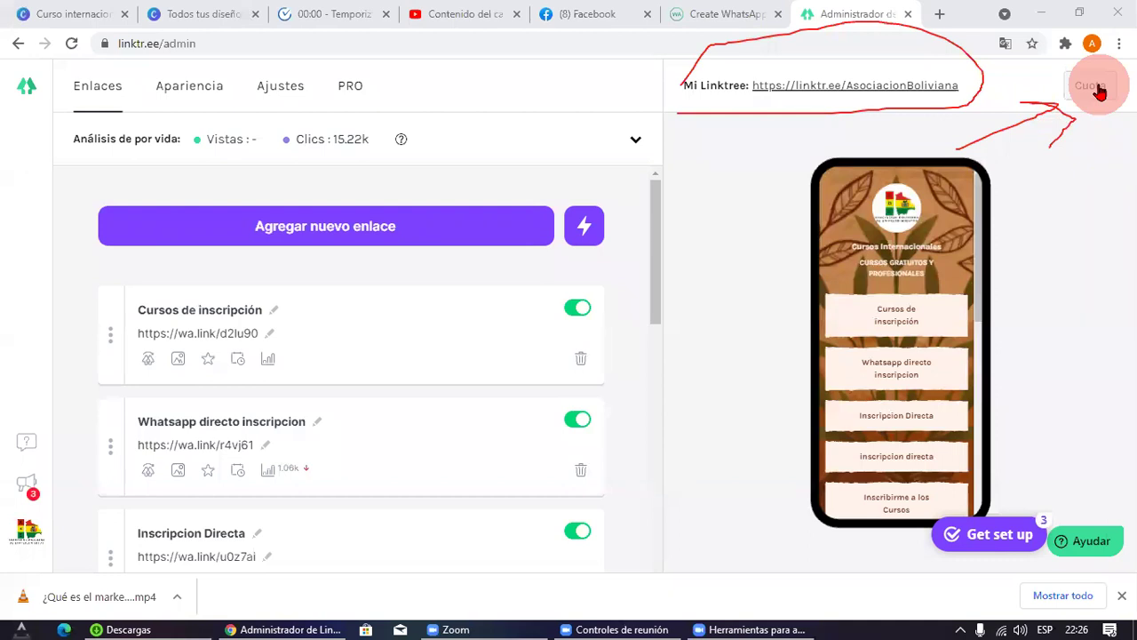
Copy the public page address linktr.ee/AsociacionBoliviana from the Cuota sharing options.
{"action": "left_click", "coordinate": [1099, 89]}
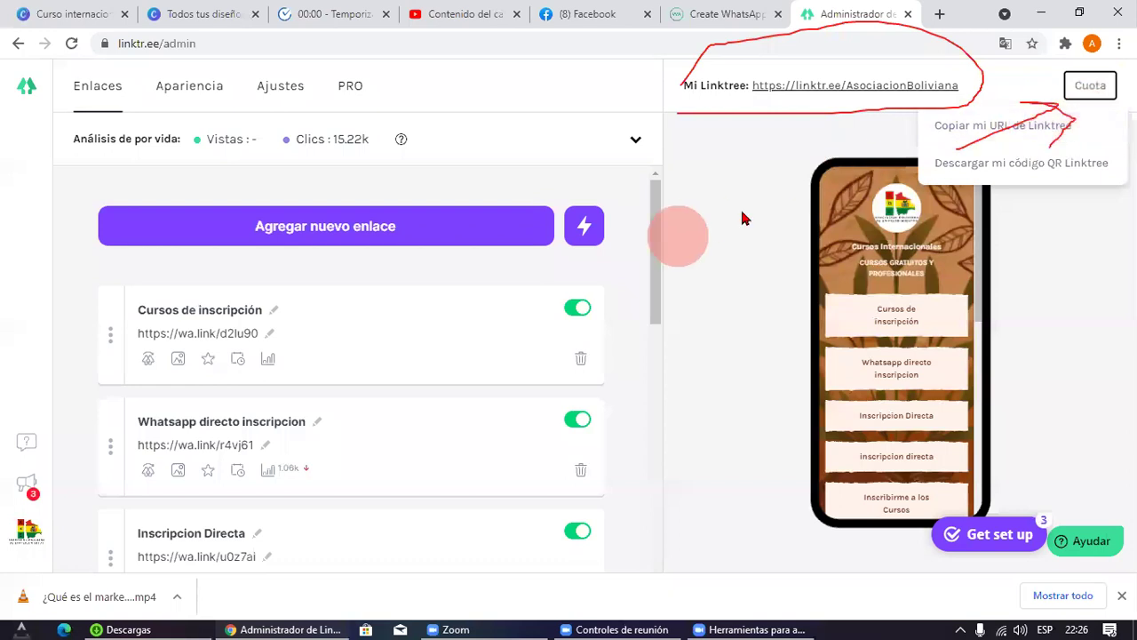
{"action": "left_click", "coordinate": [1022, 136]}
{"action": "left_click", "coordinate": [938, 15]}
{"action": "type", "text": "https://linktr.ee/AsociacionBoliviana"}
{"action": "key", "text": "Return"}
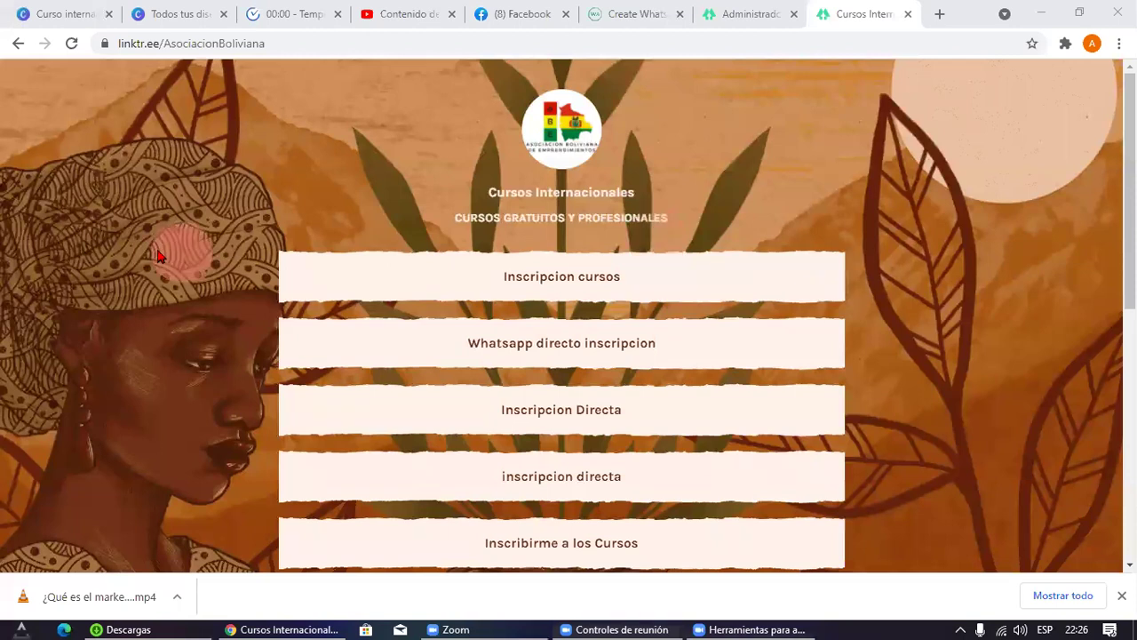
{"action": "left_click", "coordinate": [600, 282]}
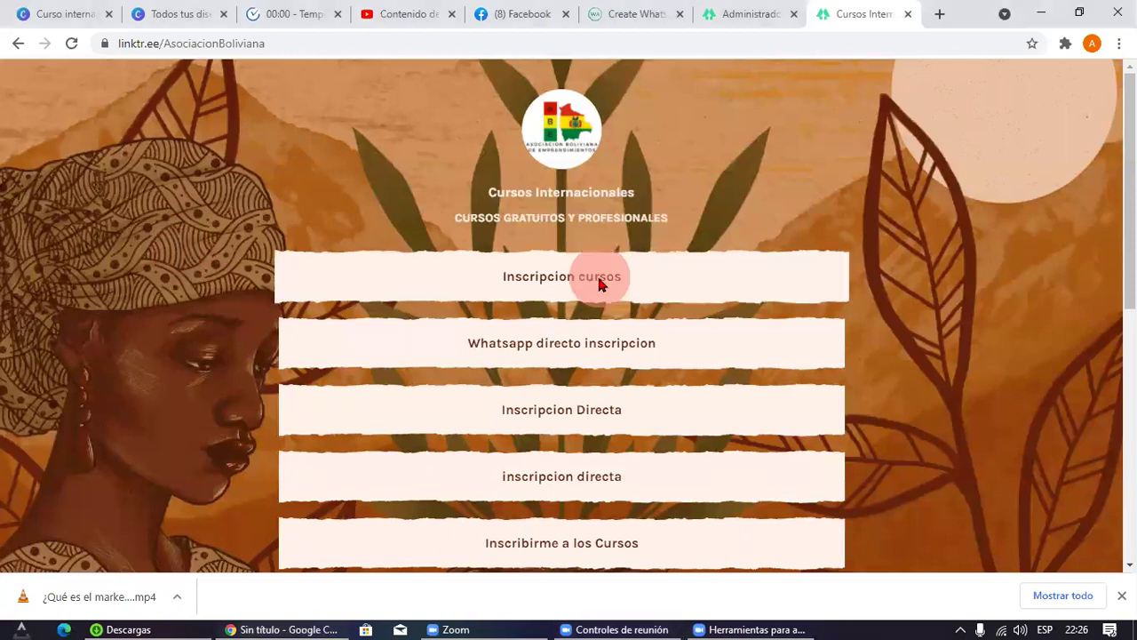
{"action": "left_click", "coordinate": [907, 14]}
{"action": "scroll", "coordinate": [622, 339], "scroll_direction": "down", "scroll_amount": 1}
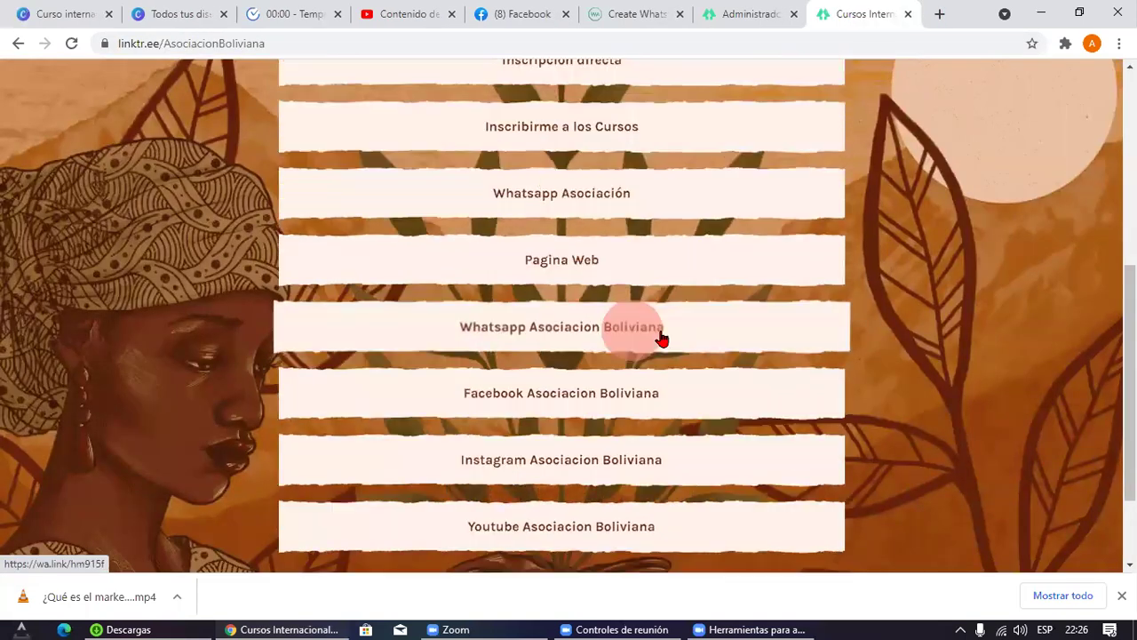
{"action": "scroll", "coordinate": [471, 306], "scroll_direction": "down", "scroll_amount": 1}
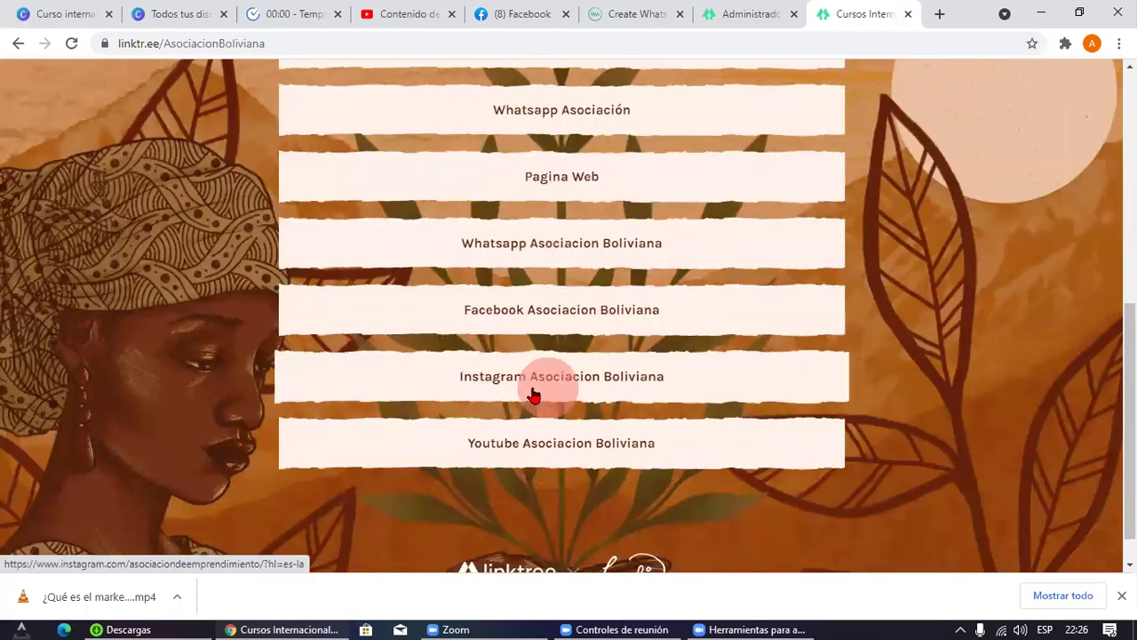
{"action": "left_click", "coordinate": [908, 15]}
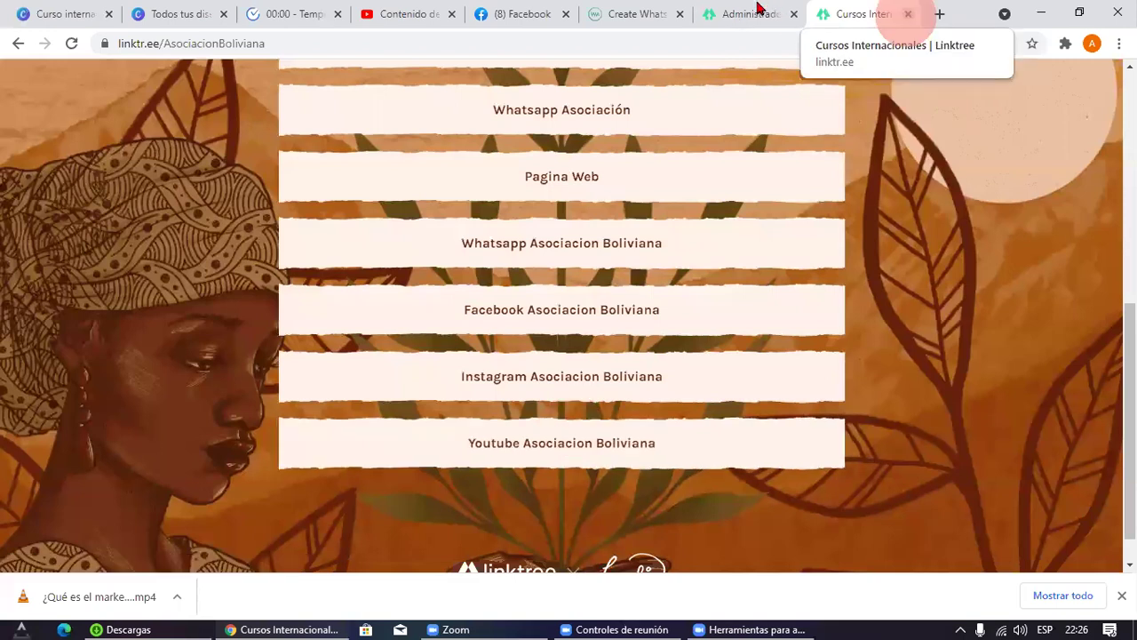
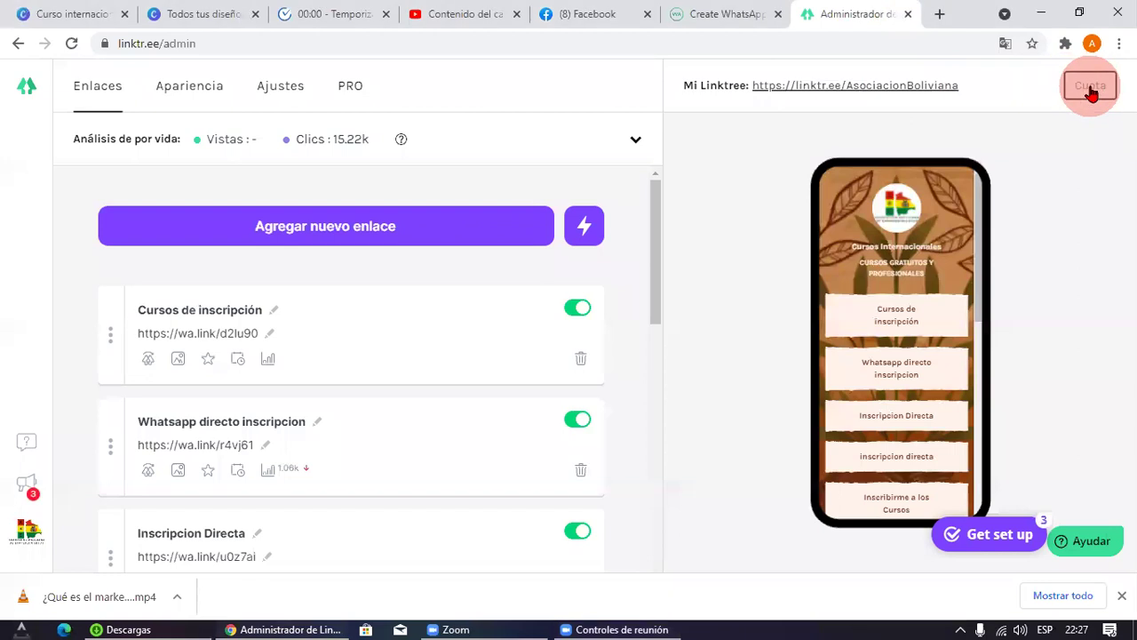
Copy the association's Linktree URL with 'Copiar mi URL de Linktree' and return to YouTube Studio.
{"action": "left_click", "coordinate": [1088, 89]}
{"action": "left_click", "coordinate": [1019, 132]}
{"action": "left_click", "coordinate": [436, 26]}
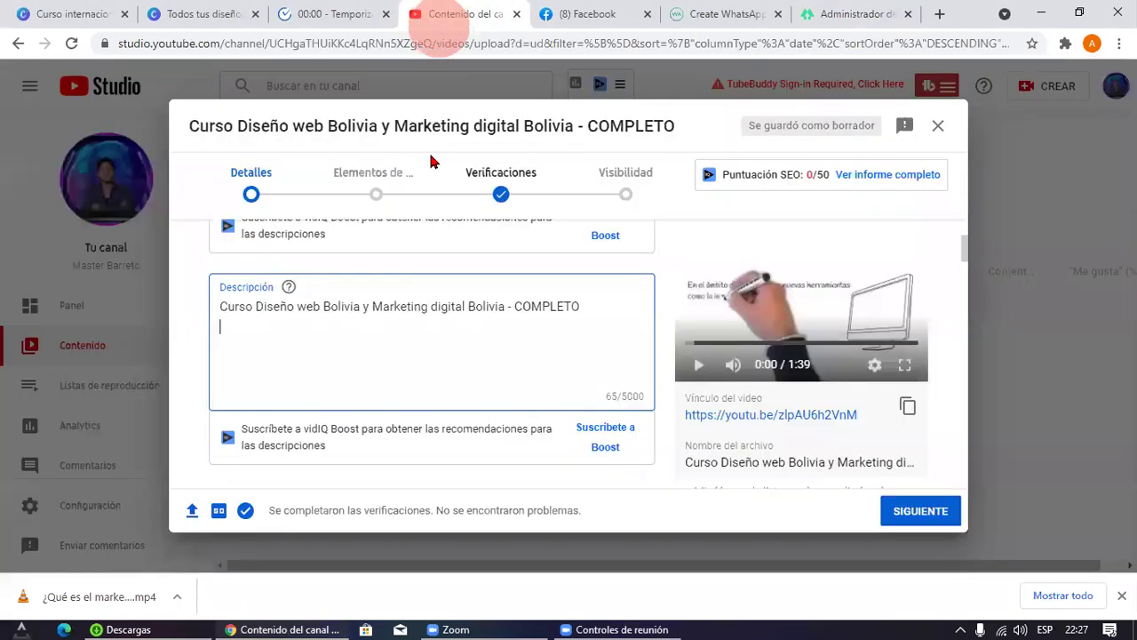
Type 'Contactese con nosotros en el enlace' and paste the Linktree URL on its own line below.
{"action": "type", "text": "Contactese c"}
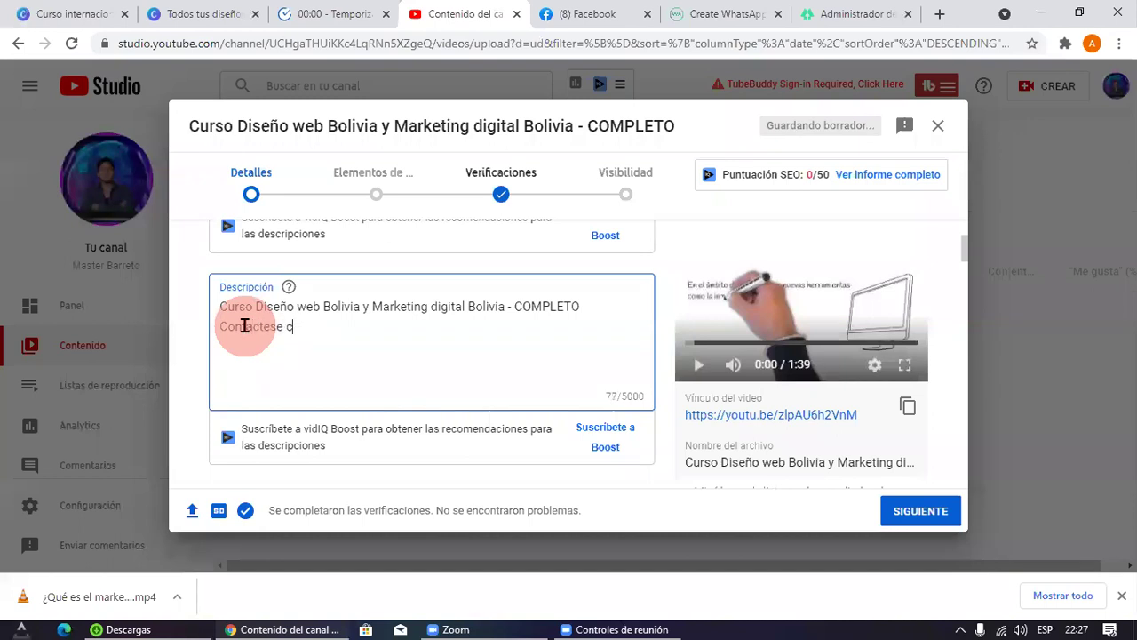
{"action": "type", "text": "pnmn nosotros en el enlace"}
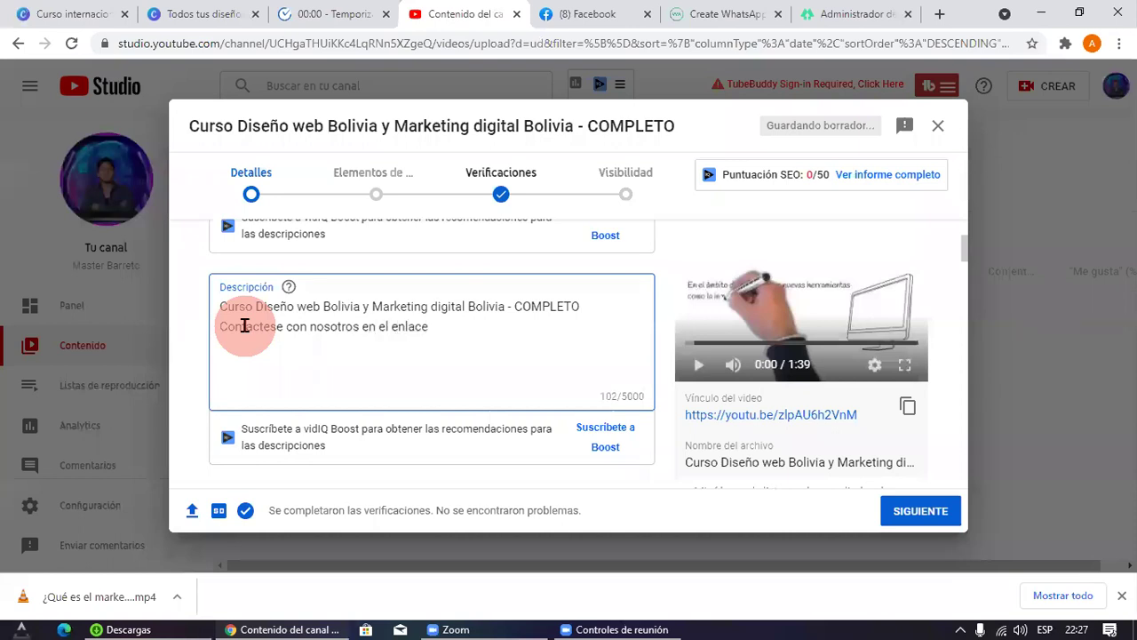
{"action": "type", "text": "https://linktr.ee/AsociacionBoliviana"}
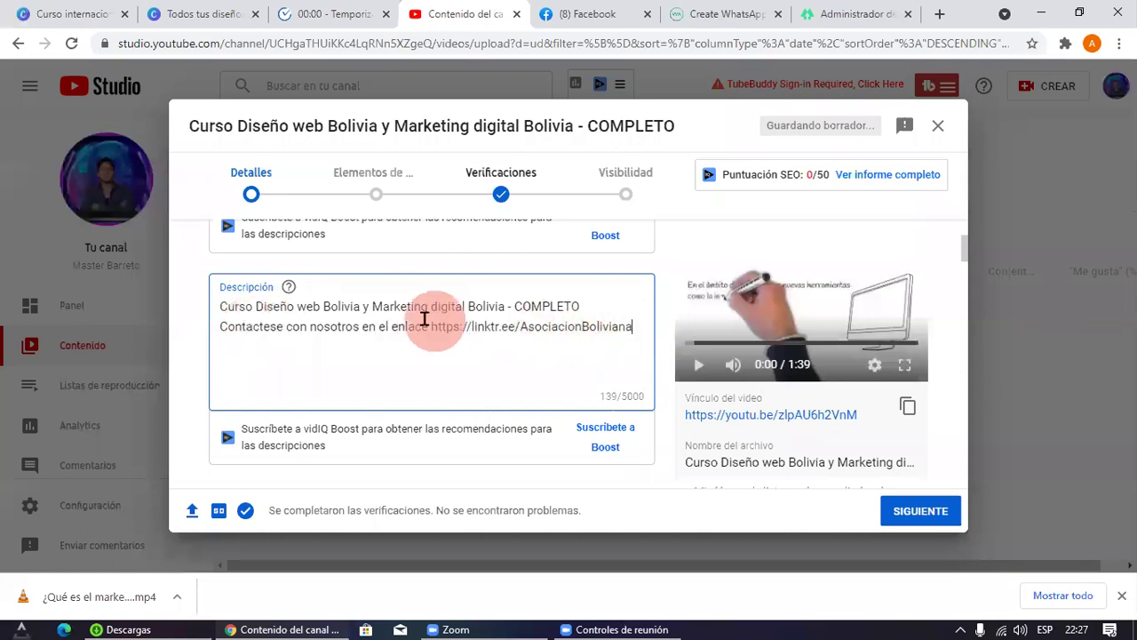
{"action": "left_click", "coordinate": [431, 326]}
{"action": "key", "text": "Return"}
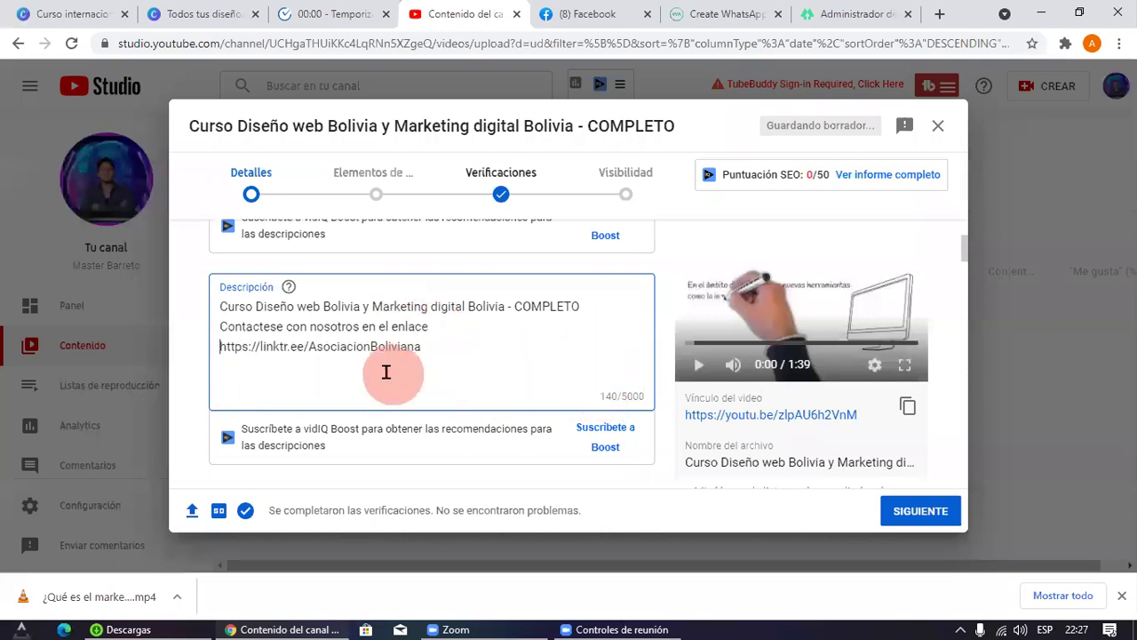
{"action": "key", "text": "Return"}
Add dashed separator lines above and below the Linktree address in the description.
{"action": "key", "text": "Up"}
{"action": "type", "text": "----------------------------------------------------------"}
{"action": "left_click", "coordinate": [452, 373]}
{"action": "key", "text": "Return"}
{"action": "type", "text": "---------------------------------------------"}
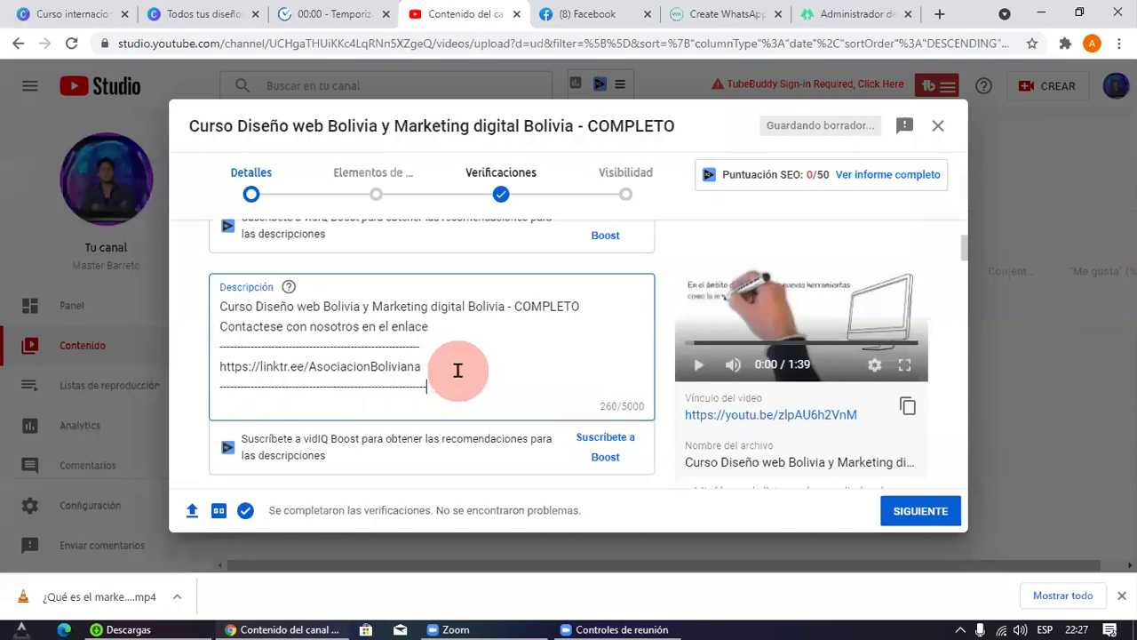
{"action": "key", "text": "Return"}
{"action": "scroll", "coordinate": [466, 356], "scroll_direction": "down", "scroll_amount": 1}
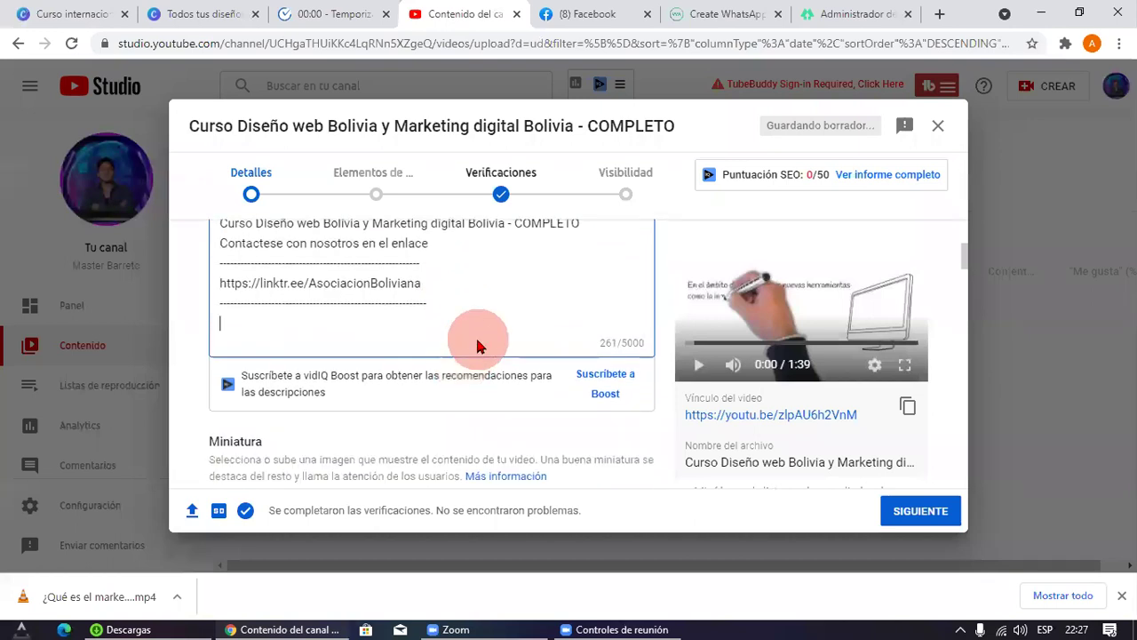
{"action": "left_click_drag", "start_coordinate": [488, 287], "coordinate": [219, 279]}
{"action": "left_click", "coordinate": [564, 284]}
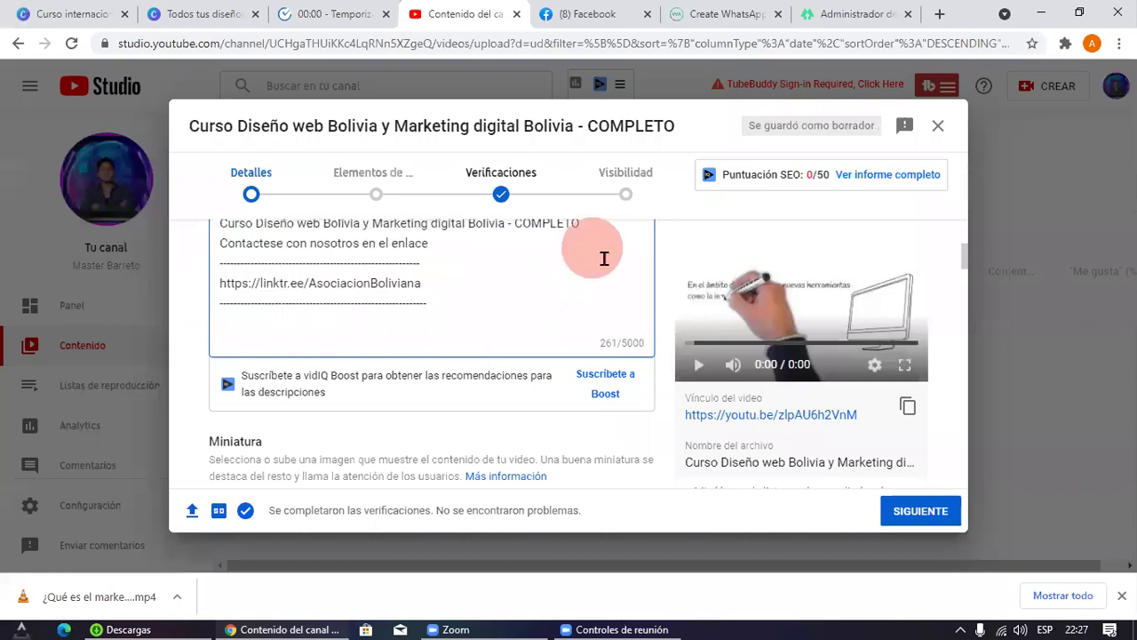
{"action": "left_click", "coordinate": [940, 16]}
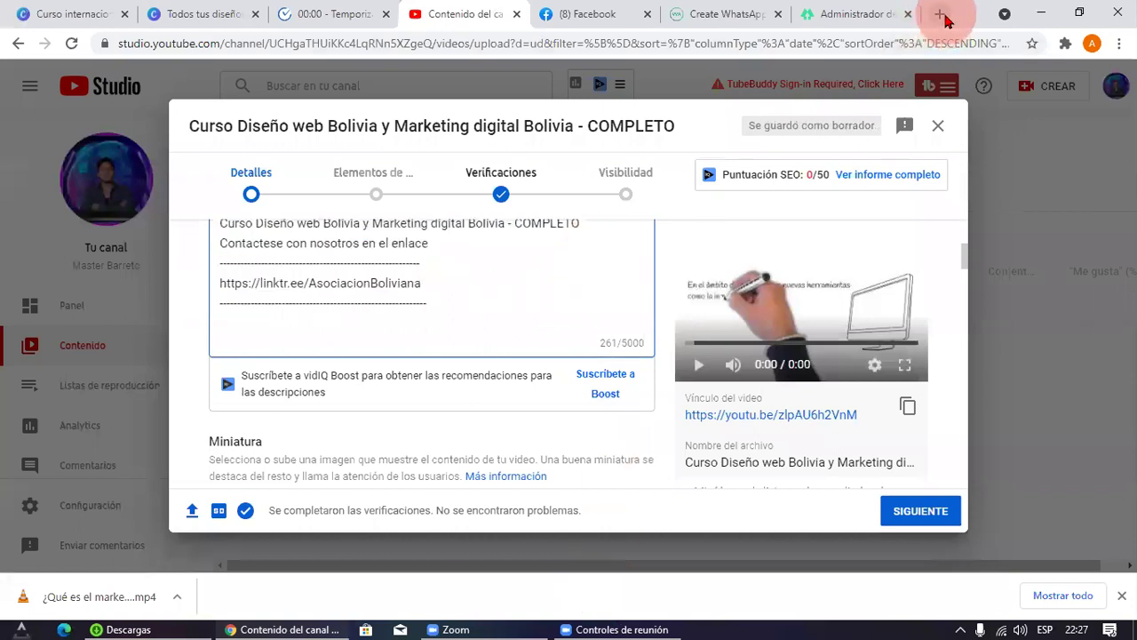
Open YouTube in a new tab and play the first featured video on Tu canal.
{"action": "type", "text": "yç"}
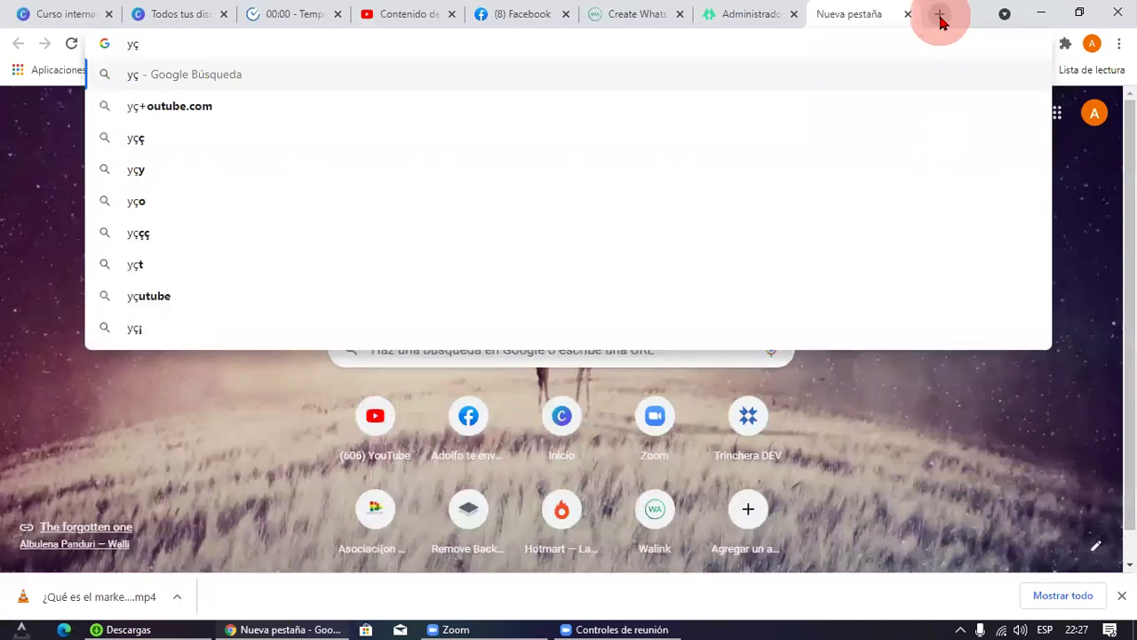
{"action": "key", "text": "Return"}
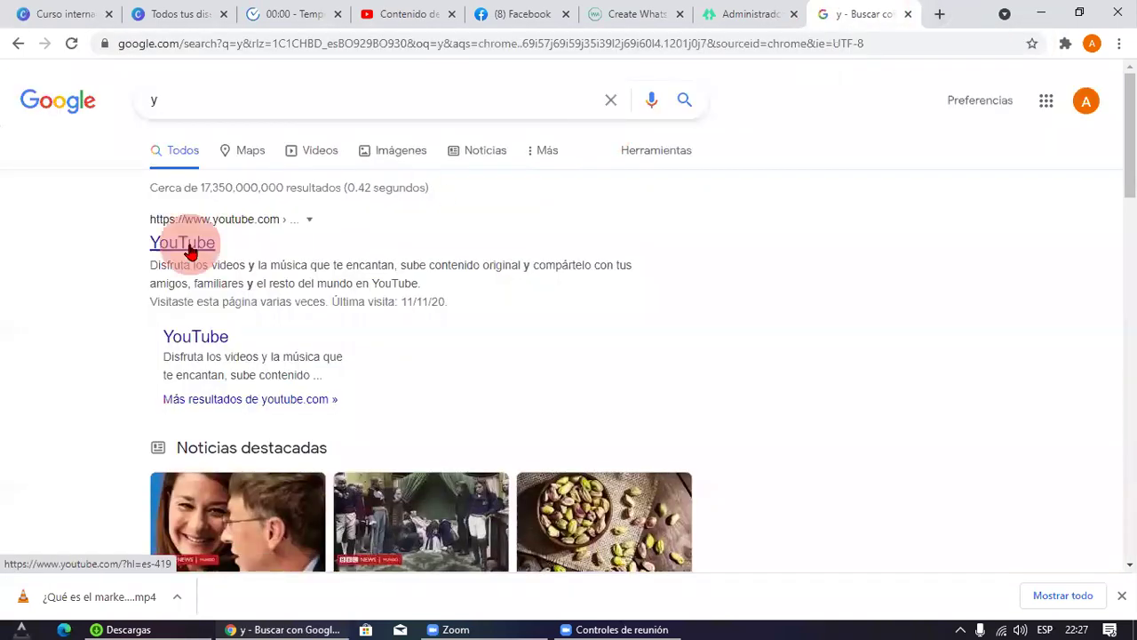
{"action": "left_click", "coordinate": [188, 251]}
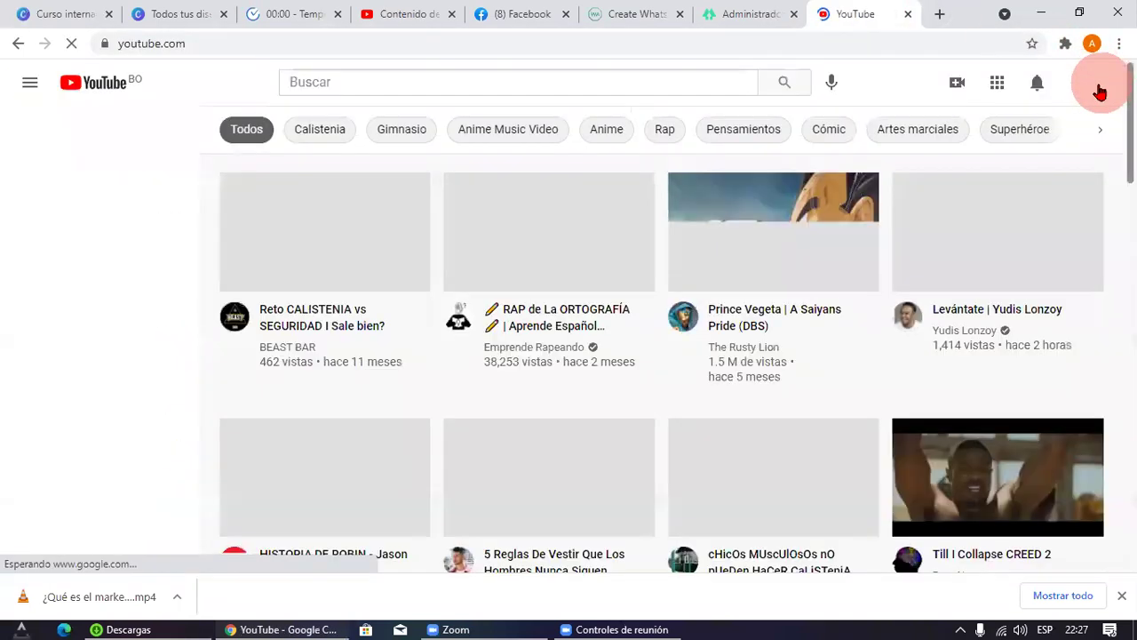
{"action": "left_click", "coordinate": [1093, 84]}
{"action": "left_click", "coordinate": [907, 158]}
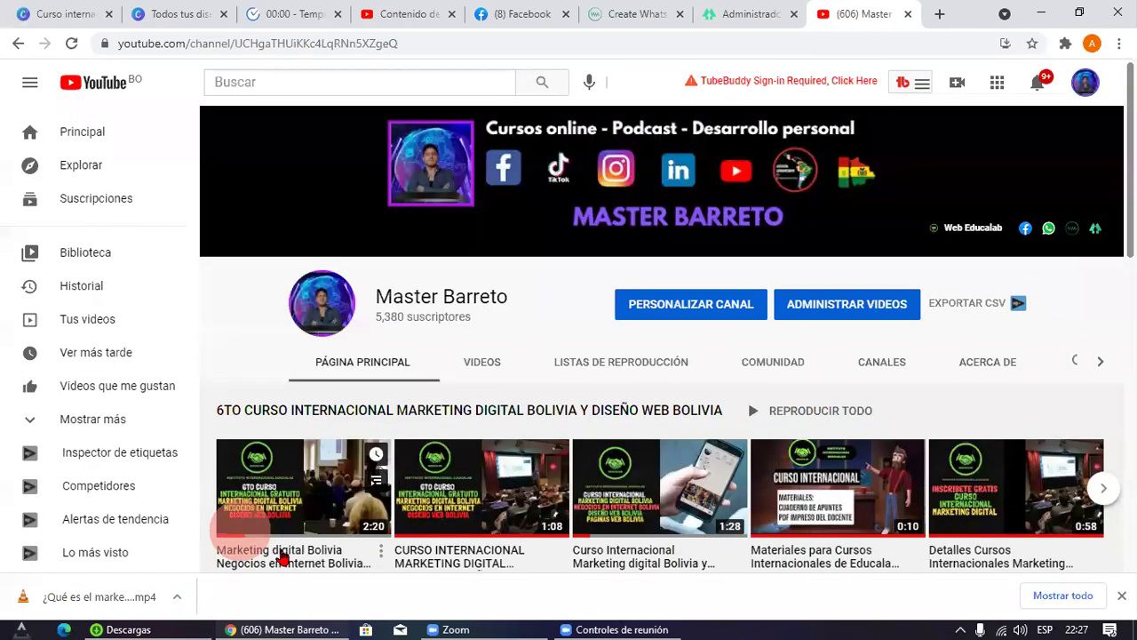
{"action": "left_click", "coordinate": [282, 558]}
Pause the video, expand its description with MOSTRAR MÁS, and select the full text.
{"action": "left_click", "coordinate": [330, 293]}
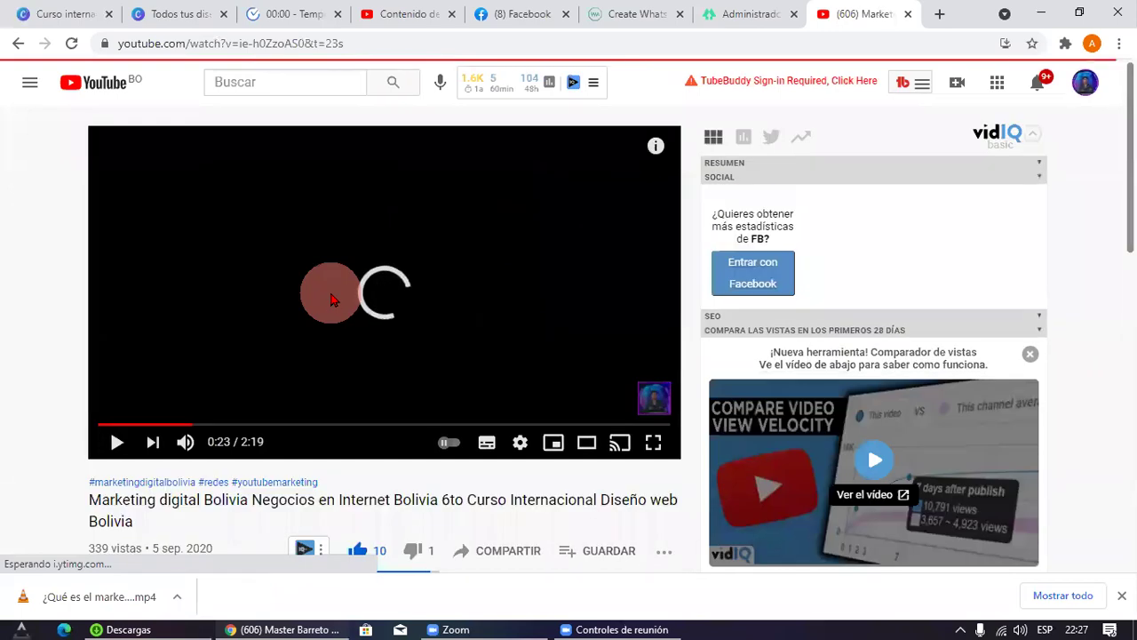
{"action": "scroll", "coordinate": [158, 314], "scroll_direction": "down", "scroll_amount": 5}
{"action": "left_click", "coordinate": [170, 284]}
{"action": "left_click_drag", "start_coordinate": [139, 236], "coordinate": [312, 508]}
{"action": "scroll", "coordinate": [385, 283], "scroll_direction": "down", "scroll_amount": 5}
{"action": "left_click_drag", "start_coordinate": [386, 286], "coordinate": [386, 279]}
Paste the copied course description at the end of the Studio video description.
{"action": "left_click", "coordinate": [399, 14]}
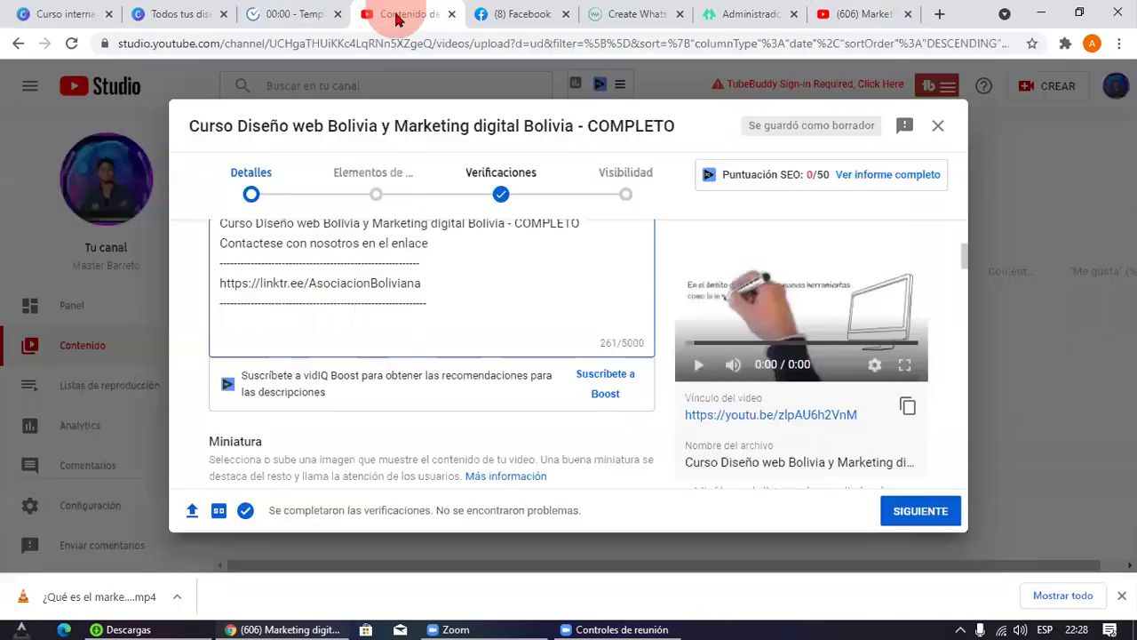
{"action": "left_click", "coordinate": [456, 305]}
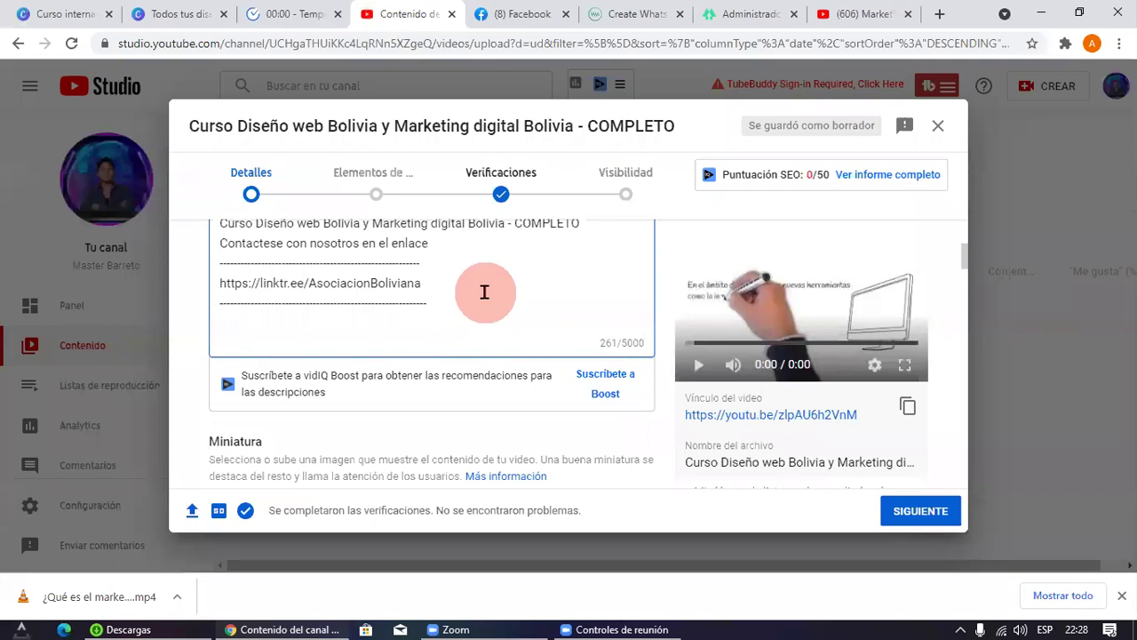
{"action": "key", "text": "ctrl+v"}
{"action": "scroll", "coordinate": [484, 293], "scroll_direction": "down", "scroll_amount": 3}
{"action": "scroll", "coordinate": [480, 299], "scroll_direction": "up", "scroll_amount": 3}
{"action": "scroll", "coordinate": [263, 311], "scroll_direction": "down", "scroll_amount": 3}
{"action": "scroll", "coordinate": [373, 324], "scroll_direction": "down", "scroll_amount": 5}
{"action": "scroll", "coordinate": [427, 356], "scroll_direction": "up", "scroll_amount": 5}
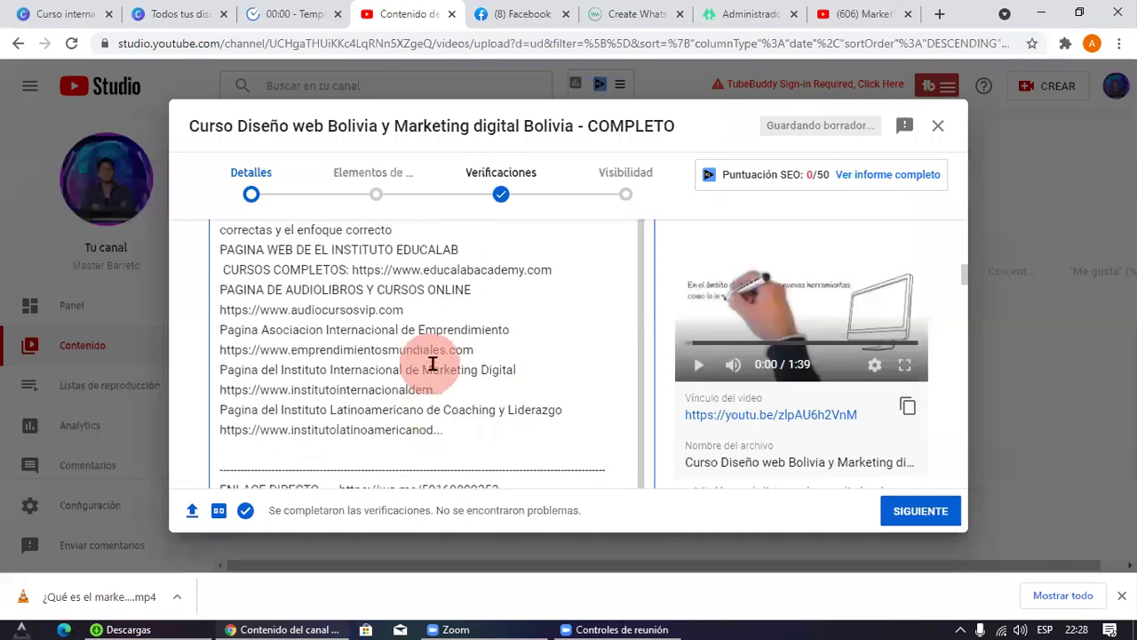
{"action": "scroll", "coordinate": [271, 355], "scroll_direction": "down", "scroll_amount": 2}
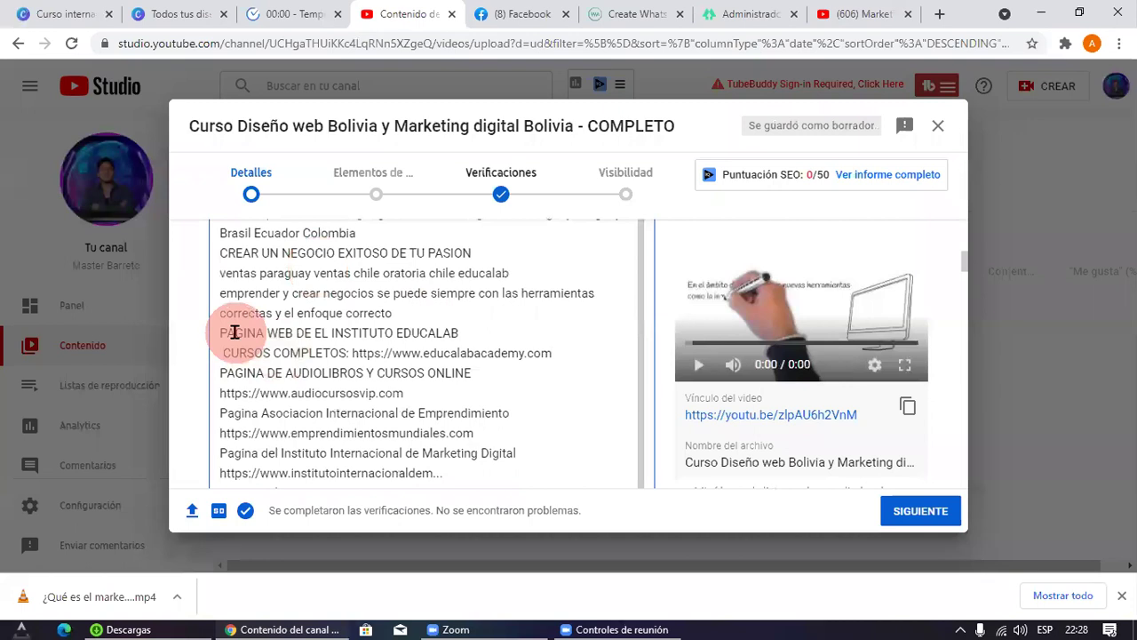
Check the pasted institute links, such as educalabacademy.com and the audiobooks line.
{"action": "left_click", "coordinate": [500, 341], "text": "shift"}
{"action": "left_click", "coordinate": [553, 353]}
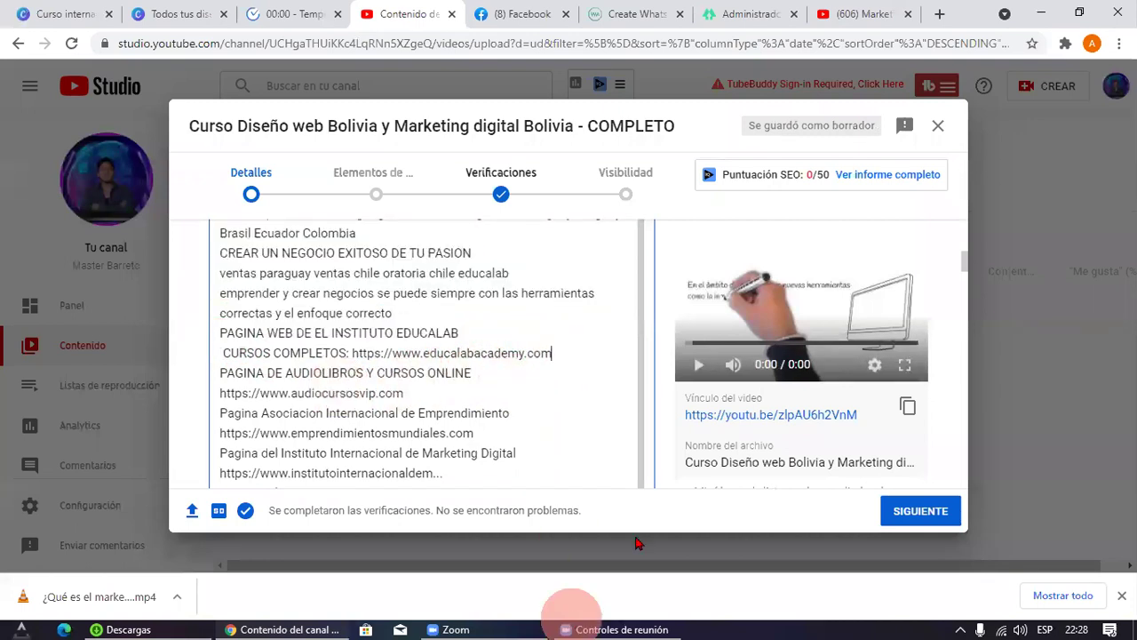
{"action": "left_click", "coordinate": [562, 374]}
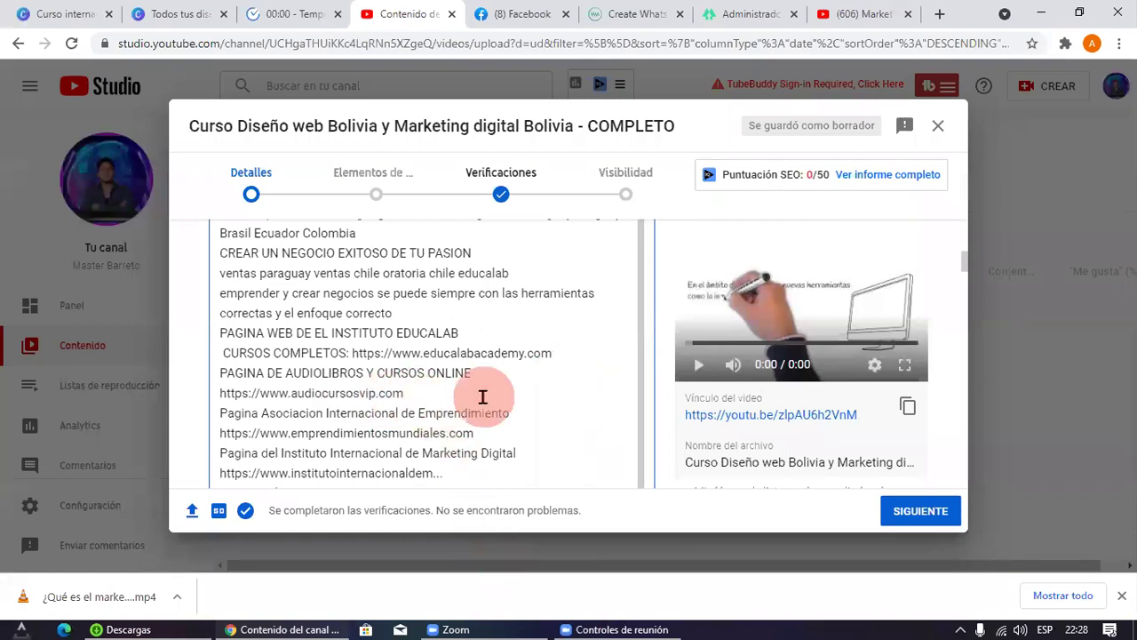
{"action": "scroll", "coordinate": [482, 398], "scroll_direction": "up", "scroll_amount": 2}
{"action": "scroll", "coordinate": [513, 403], "scroll_direction": "down", "scroll_amount": 4}
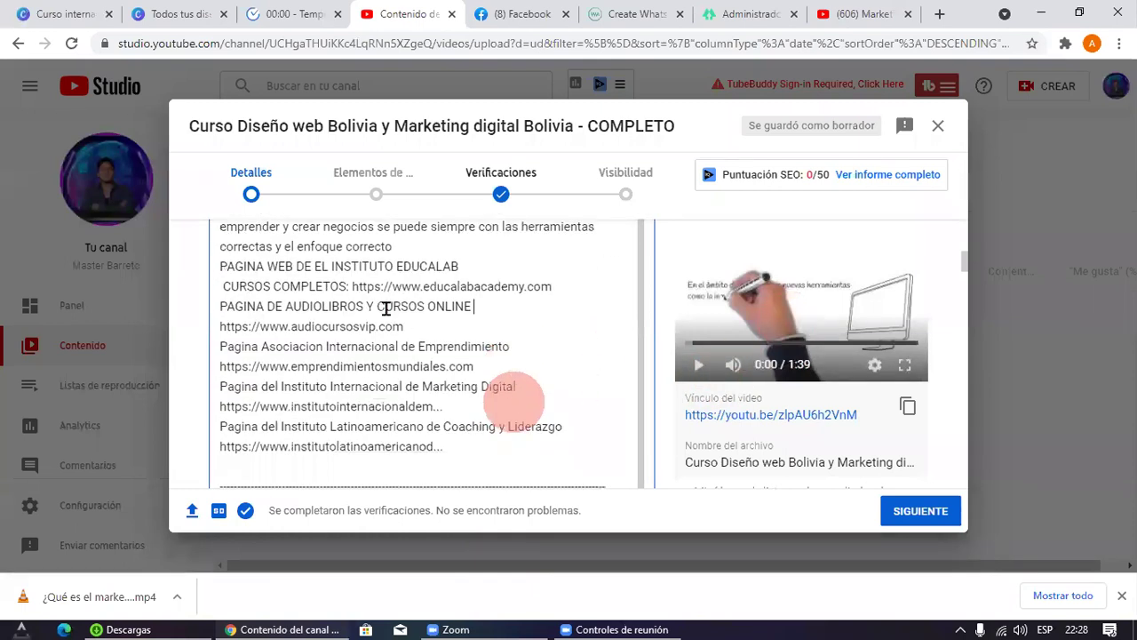
{"action": "scroll", "coordinate": [449, 376], "scroll_direction": "down", "scroll_amount": 2}
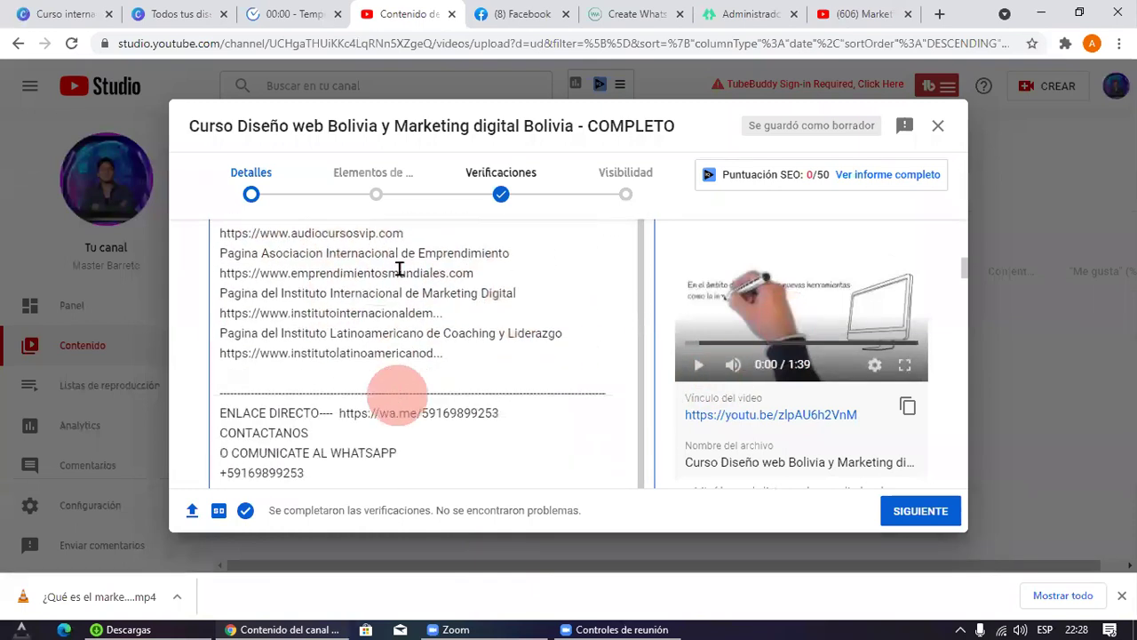
{"action": "scroll", "coordinate": [436, 285], "scroll_direction": "down", "scroll_amount": 2}
{"action": "scroll", "coordinate": [465, 304], "scroll_direction": "up", "scroll_amount": 4}
{"action": "scroll", "coordinate": [453, 284], "scroll_direction": "down", "scroll_amount": 5}
{"action": "scroll", "coordinate": [391, 304], "scroll_direction": "down", "scroll_amount": 1}
Inspect the CONTACTANOS section and review the rest of the pasted text down to the hashtags.
{"action": "left_click_drag", "start_coordinate": [334, 246], "coordinate": [617, 261]}
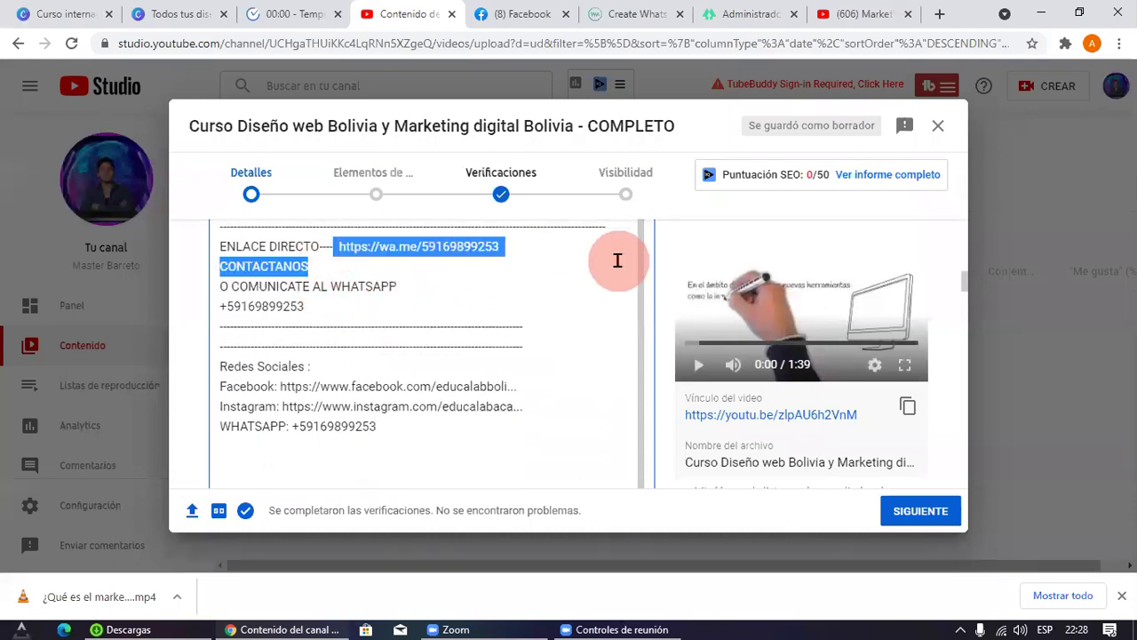
{"action": "left_click", "coordinate": [536, 267]}
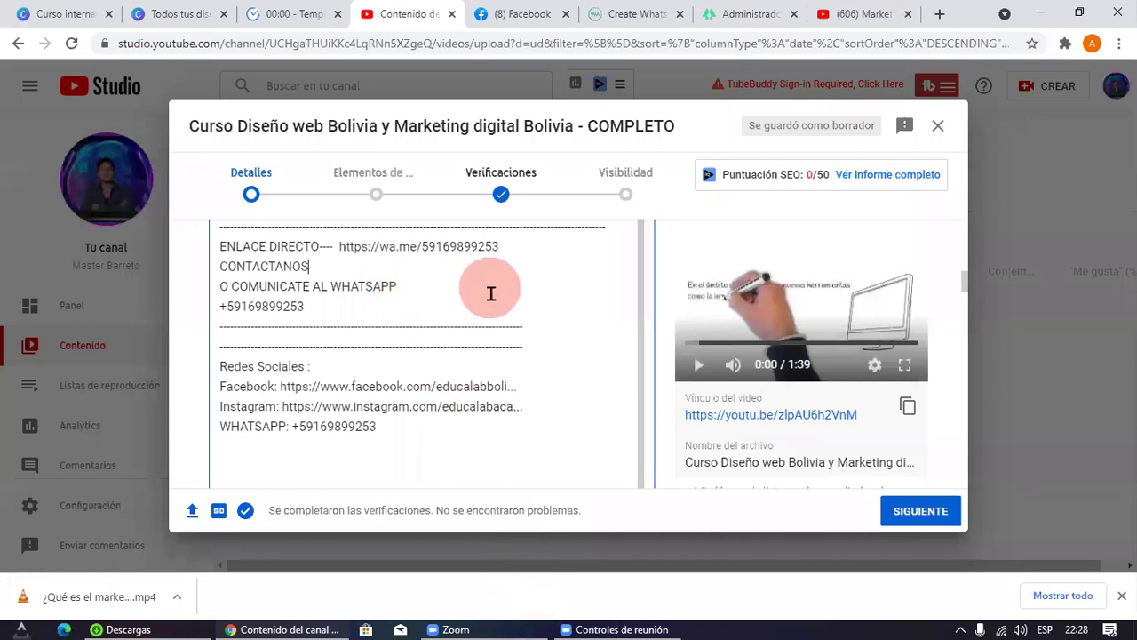
{"action": "scroll", "coordinate": [489, 297], "scroll_direction": "up", "scroll_amount": 3}
{"action": "scroll", "coordinate": [445, 320], "scroll_direction": "up", "scroll_amount": 5}
{"action": "scroll", "coordinate": [363, 348], "scroll_direction": "up", "scroll_amount": 4}
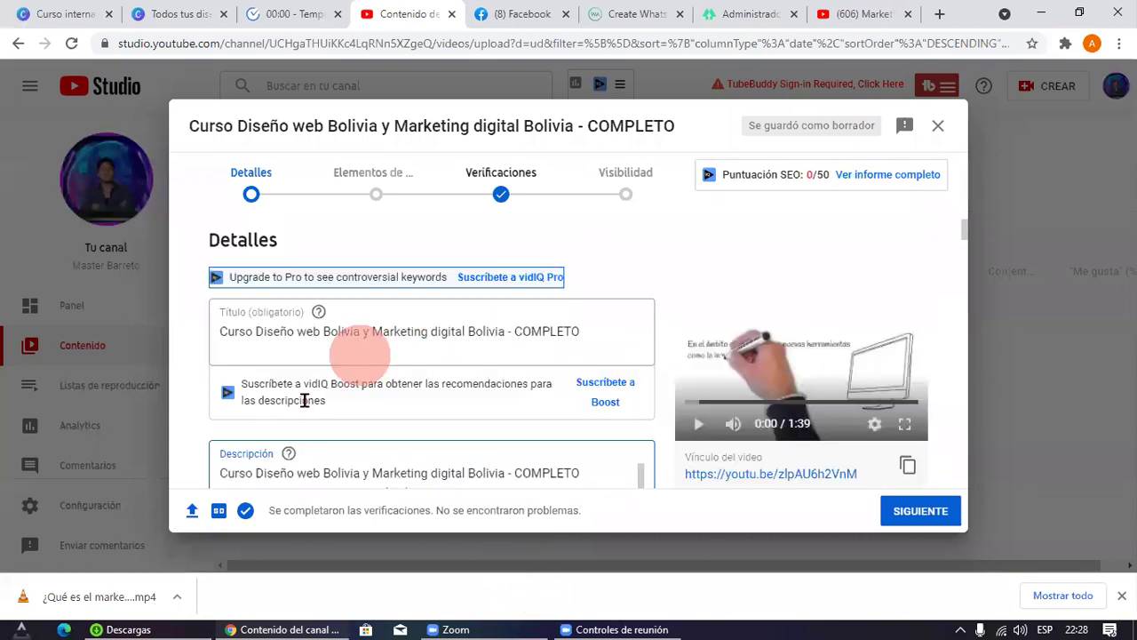
{"action": "scroll", "coordinate": [297, 343], "scroll_direction": "down", "scroll_amount": 2}
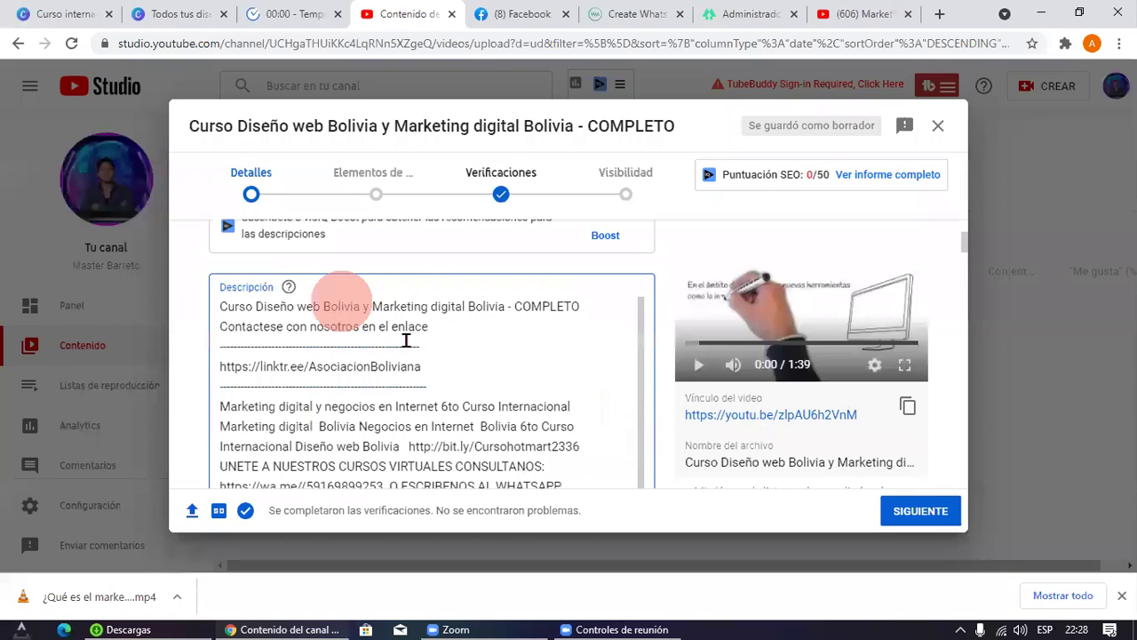
{"action": "scroll", "coordinate": [440, 360], "scroll_direction": "down", "scroll_amount": 5}
{"action": "scroll", "coordinate": [481, 346], "scroll_direction": "down", "scroll_amount": 5}
Delete the trailing 'Agrega un comentario', 'Educalab' and '0 comentarios' lines from the description.
{"action": "scroll", "coordinate": [197, 424], "scroll_direction": "up", "scroll_amount": 2}
{"action": "key", "text": "ctrl+a"}
{"action": "left_click", "coordinate": [235, 435]}
{"action": "triple_click", "coordinate": [214, 419]}
{"action": "key", "text": "BackSpace"}
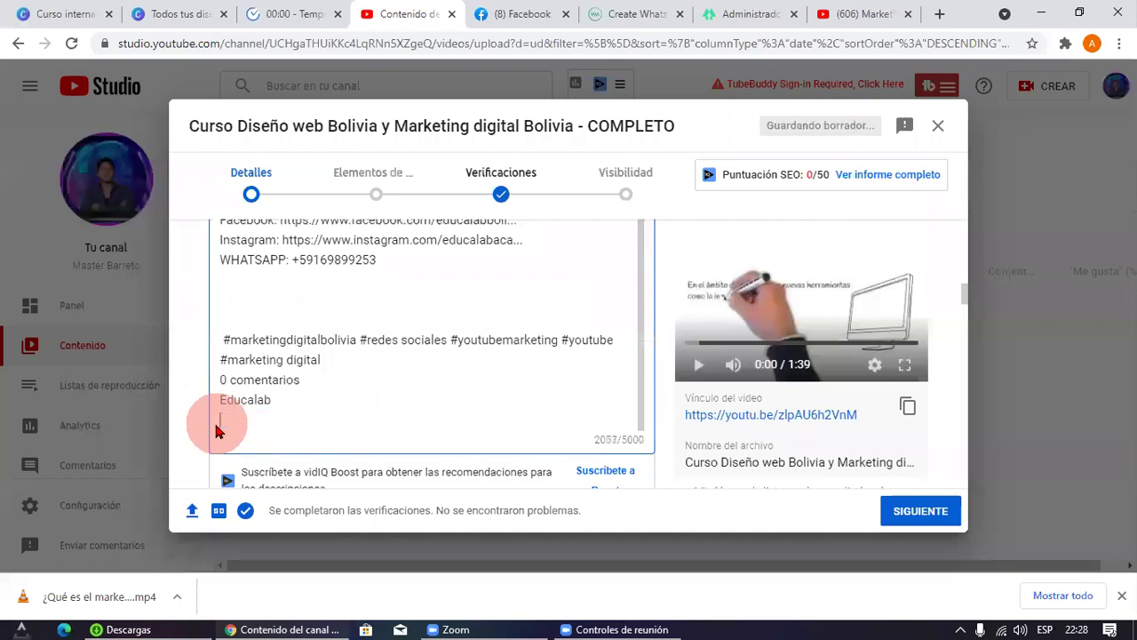
{"action": "key", "text": "BackSpace"}
{"action": "key", "text": "BackSpace"}
{"action": "key", "text": "BackSpace"}
{"action": "key", "text": "BackSpace"}
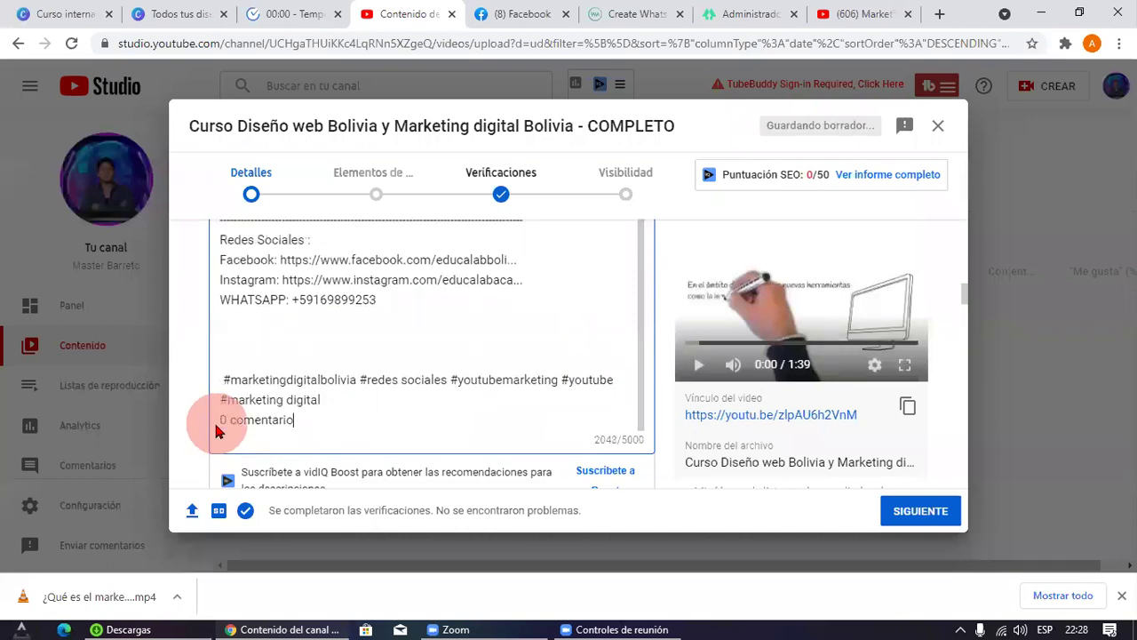
{"action": "key", "text": "BackSpace"}
{"action": "key", "text": "BackSpace"}
{"action": "key", "text": "BackSpace"}
{"action": "key", "text": "BackSpace"}
{"action": "key", "text": "BackSpace"}
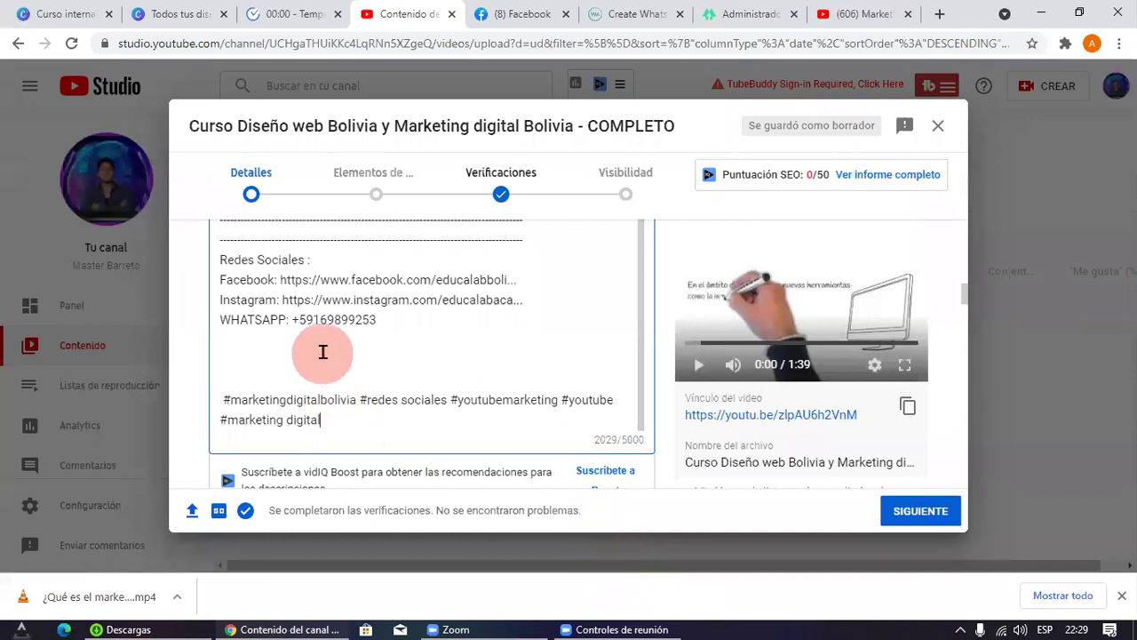
Position the cursor after #marketingdigitalbolivia and begin a new hashtag with '#'.
{"action": "scroll", "coordinate": [431, 360], "scroll_direction": "up", "scroll_amount": 10}
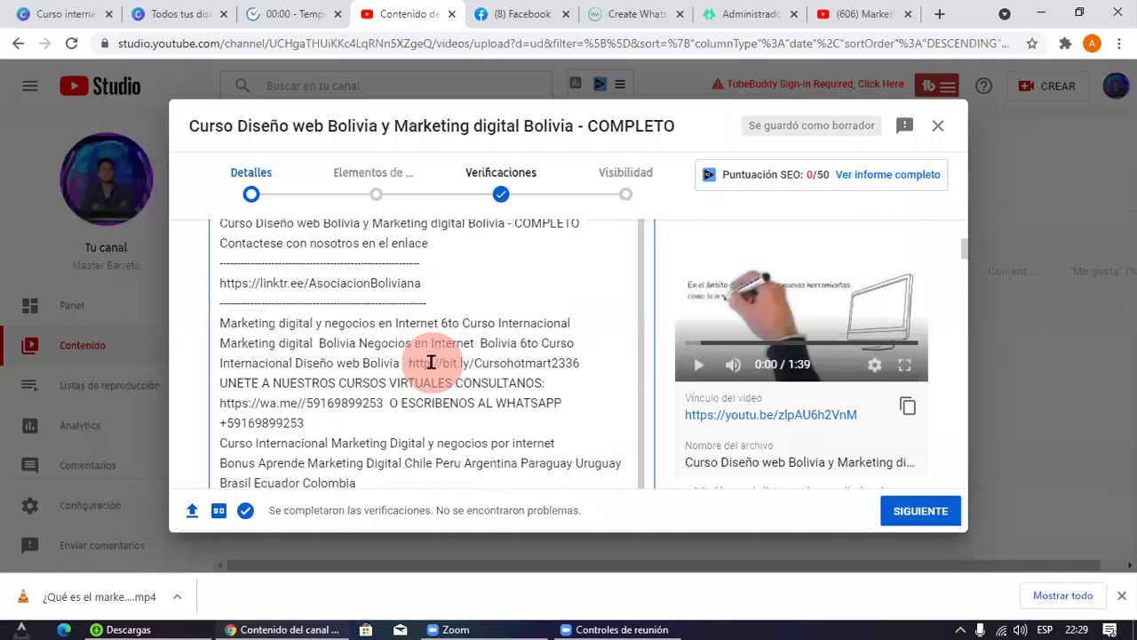
{"action": "scroll", "coordinate": [409, 351], "scroll_direction": "down", "scroll_amount": 6}
{"action": "scroll", "coordinate": [396, 360], "scroll_direction": "up", "scroll_amount": 3}
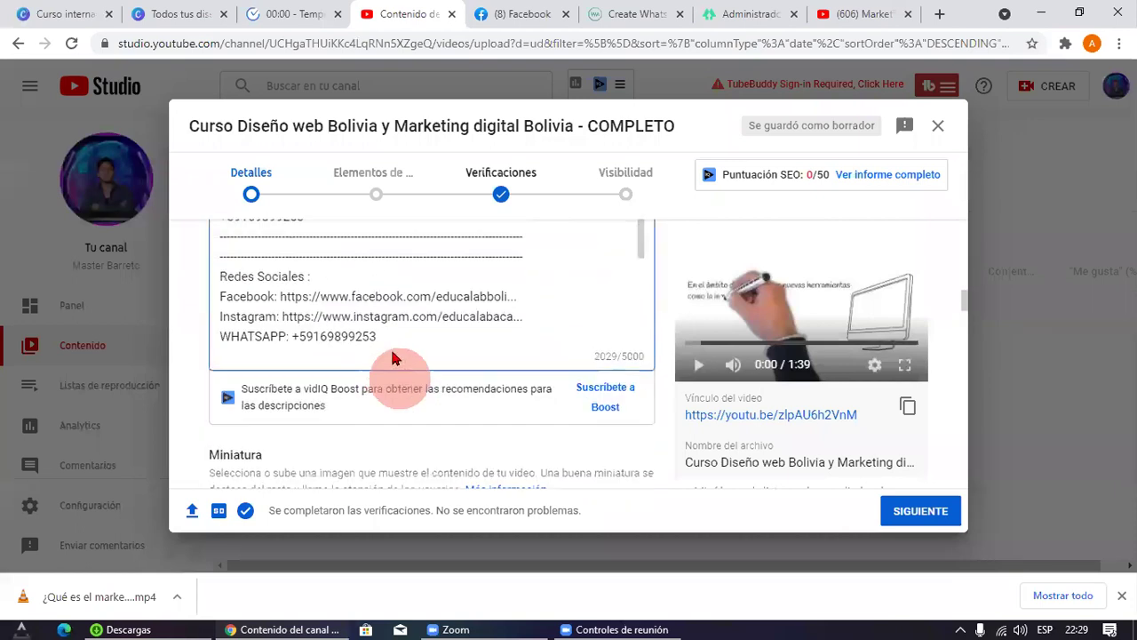
{"action": "scroll", "coordinate": [404, 373], "scroll_direction": "down", "scroll_amount": 6}
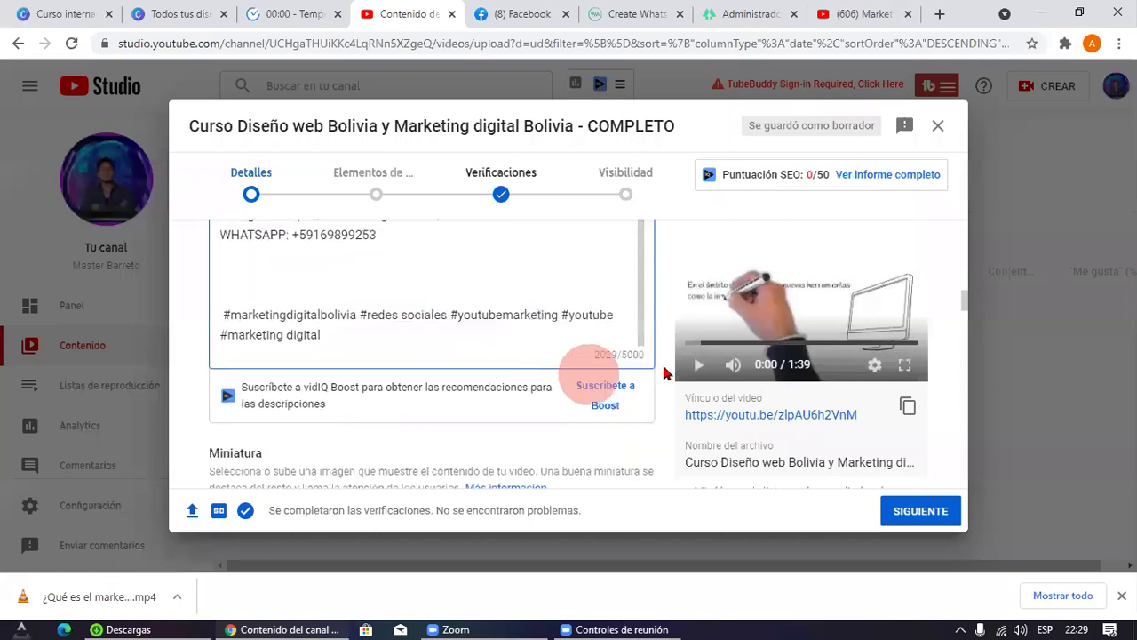
{"action": "scroll", "coordinate": [417, 267], "scroll_direction": "down", "scroll_amount": 3}
{"action": "scroll", "coordinate": [489, 355], "scroll_direction": "up", "scroll_amount": 6}
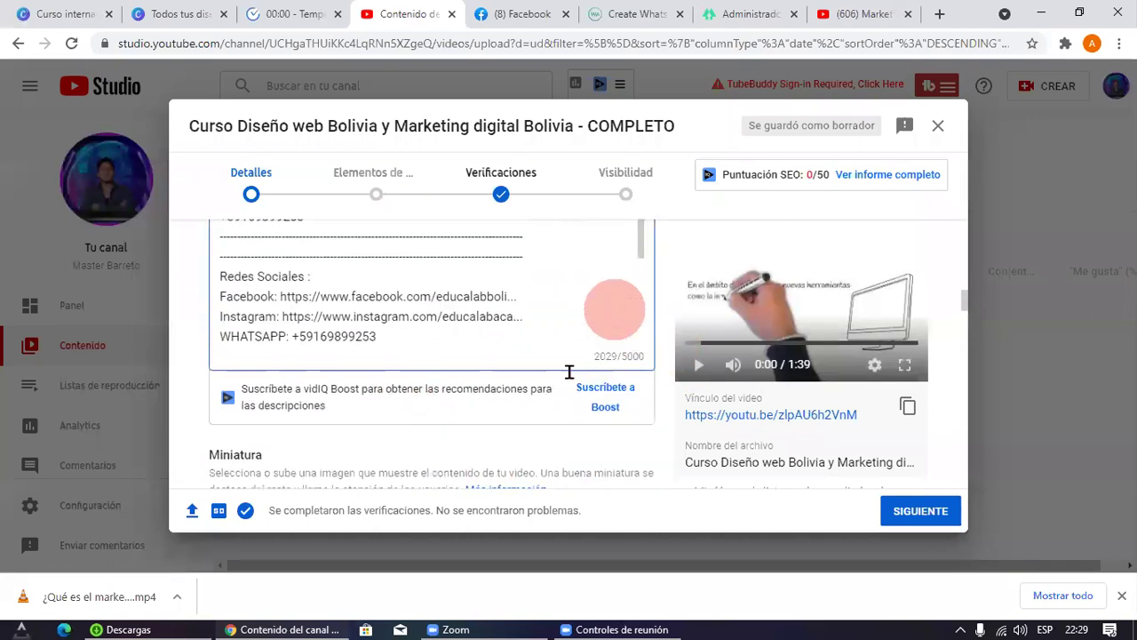
{"action": "scroll", "coordinate": [382, 342], "scroll_direction": "down", "scroll_amount": 3}
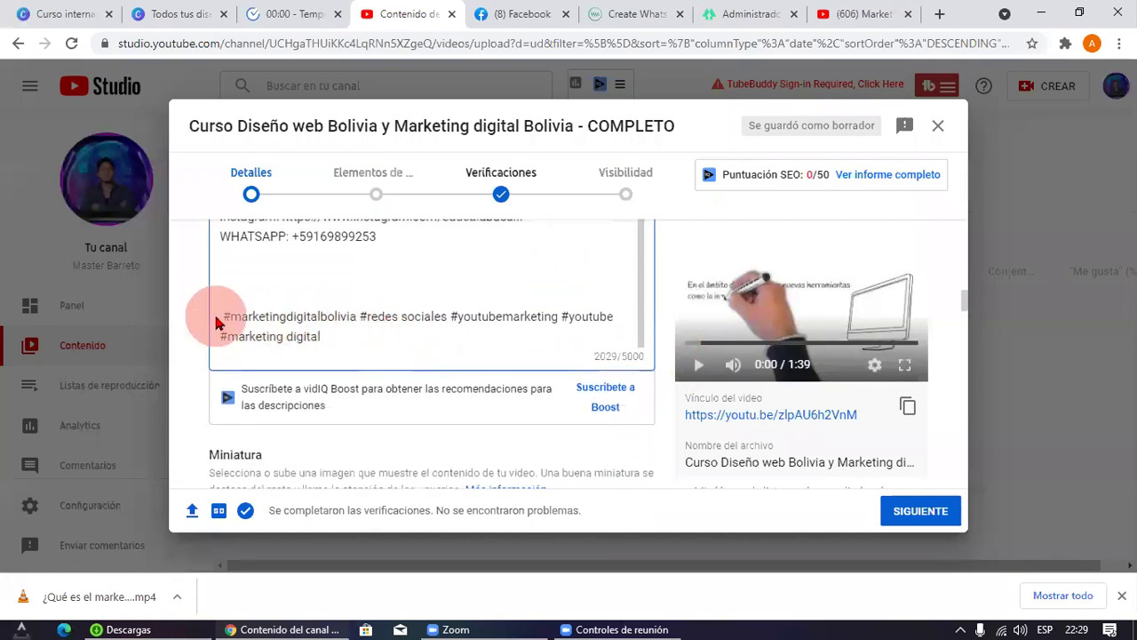
{"action": "left_click_drag", "start_coordinate": [223, 316], "coordinate": [451, 318]}
{"action": "left_click", "coordinate": [456, 361]}
{"action": "key", "text": "ctrl+a"}
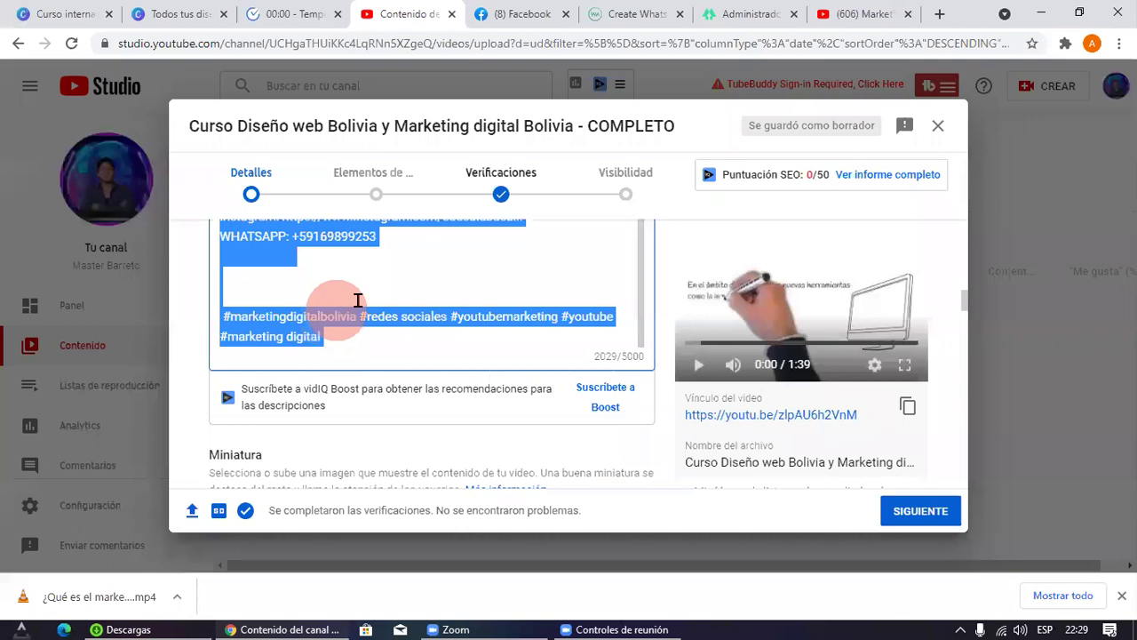
{"action": "left_click", "coordinate": [367, 317]}
{"action": "double_click", "coordinate": [367, 317]}
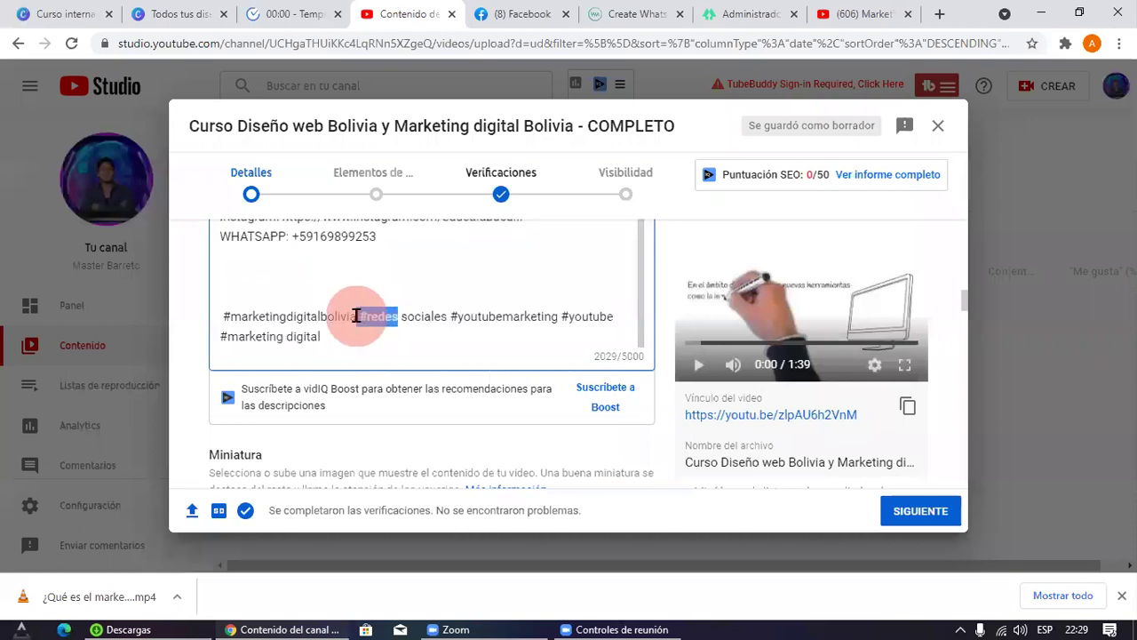
{"action": "left_click", "coordinate": [367, 317]}
{"action": "left_click_drag", "start_coordinate": [367, 318], "coordinate": [360, 317]}
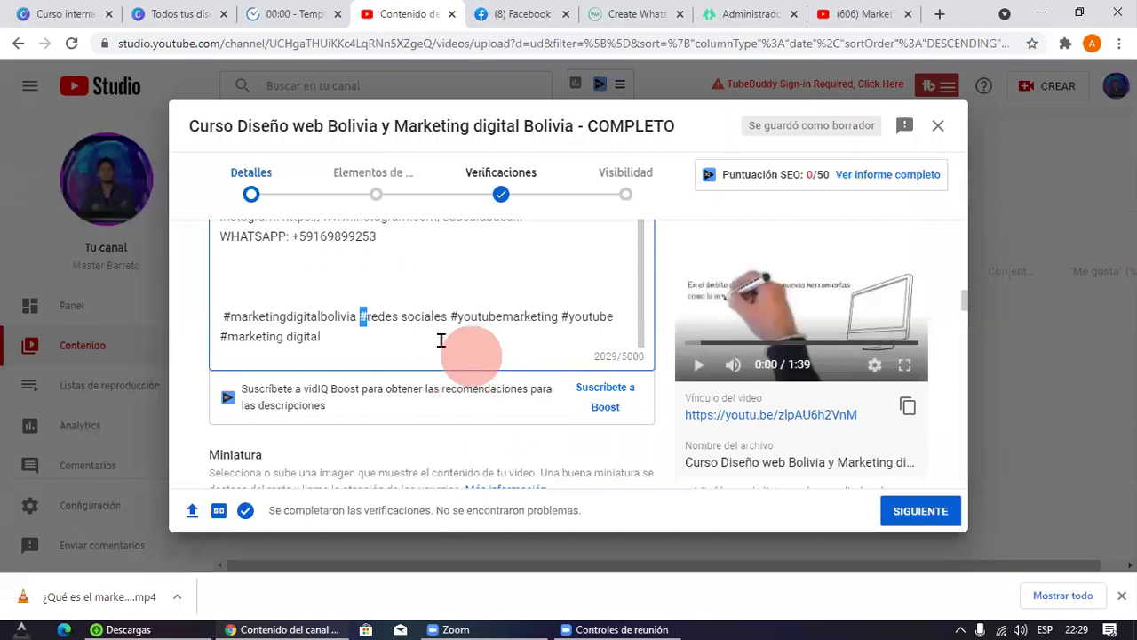
{"action": "left_click", "coordinate": [358, 325]}
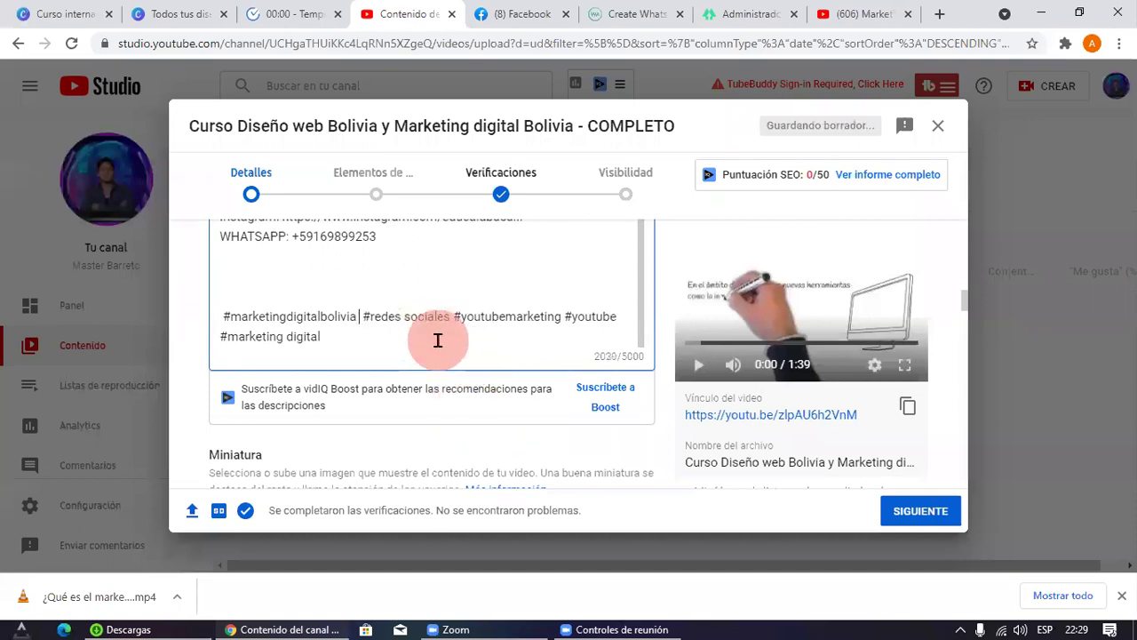
{"action": "type", "text": "#"}
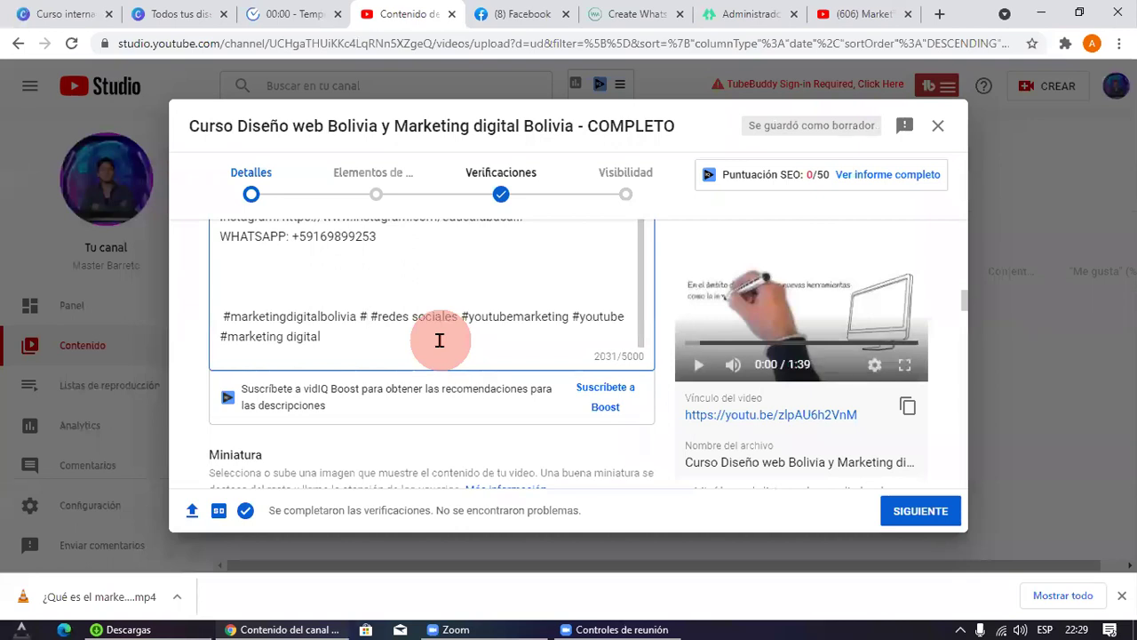
Type #diseñowebbolivia, #DiseñowebBolivia and #MarketingdigitalBolivia, fixing typos with Backspace.
{"action": "left_click_drag", "start_coordinate": [357, 318], "coordinate": [221, 317]}
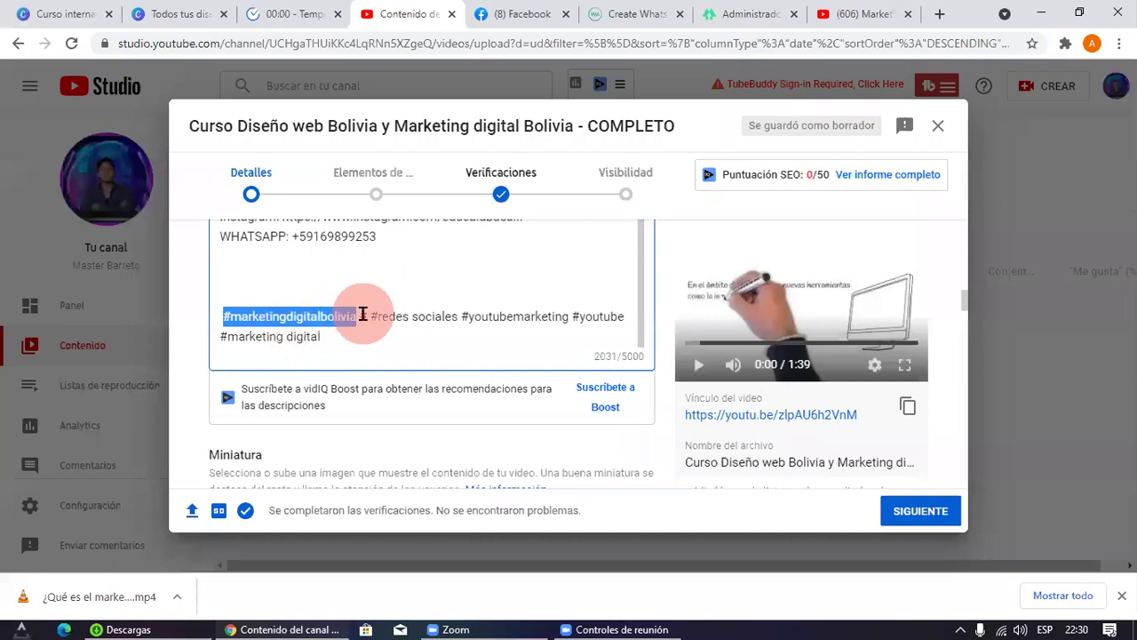
{"action": "left_click", "coordinate": [358, 316]}
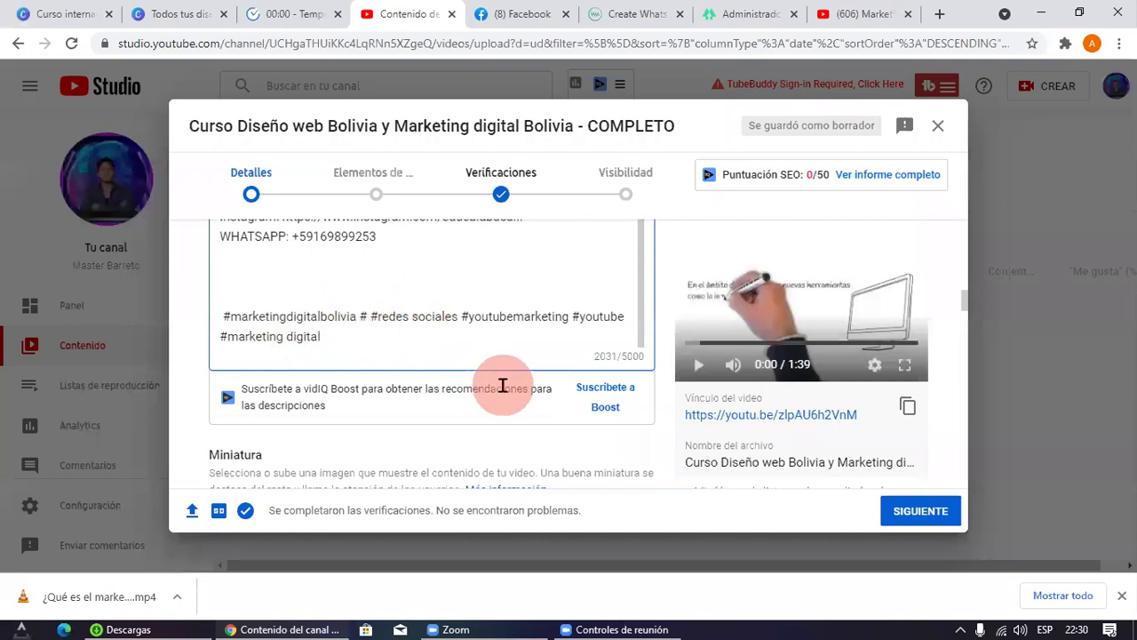
{"action": "type", "text": "diseñowebbolivia #Diseñow"}
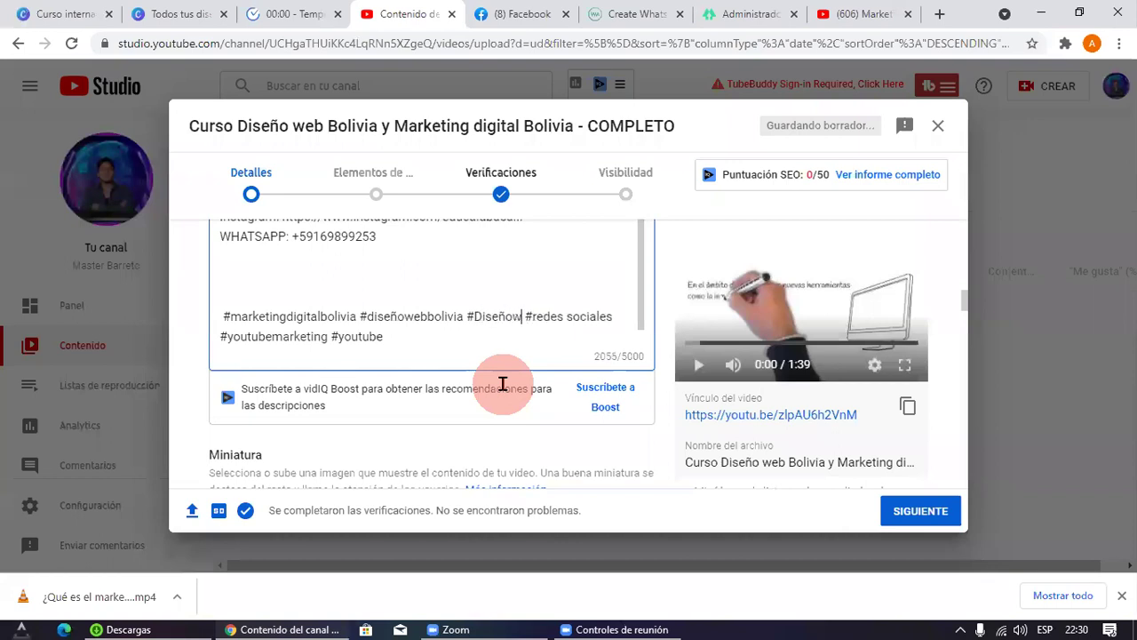
{"action": "type", "text": "oli"}
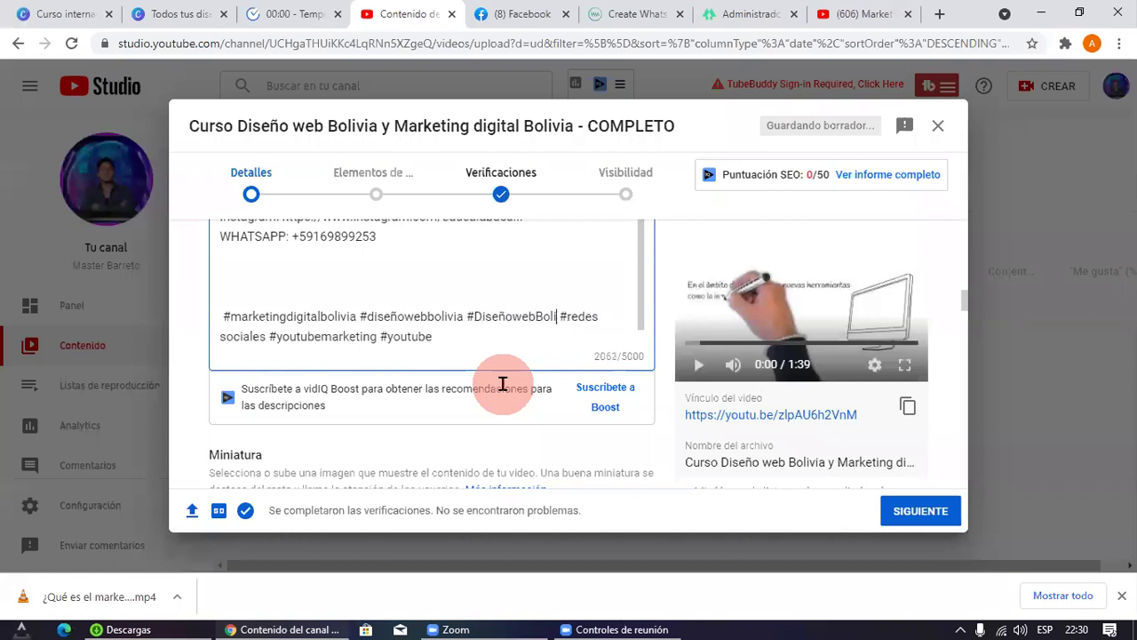
{"action": "type", "text": "via #Markety"}
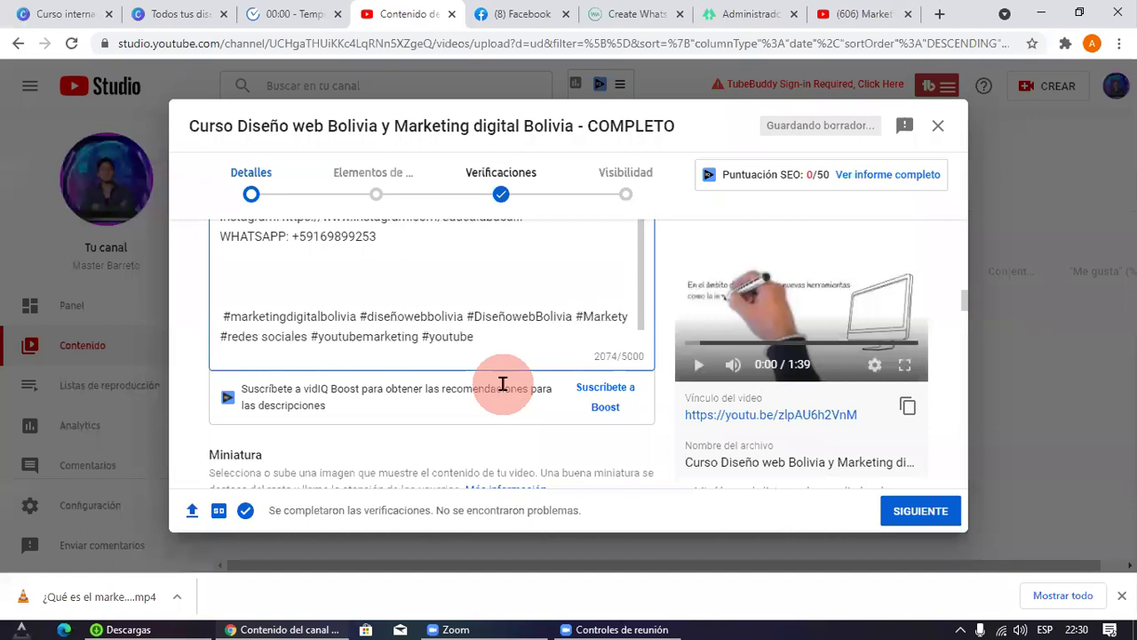
{"action": "type", "text": "n"}
{"action": "key", "text": "BackSpace"}
{"action": "type", "text": "ingdigit<"}
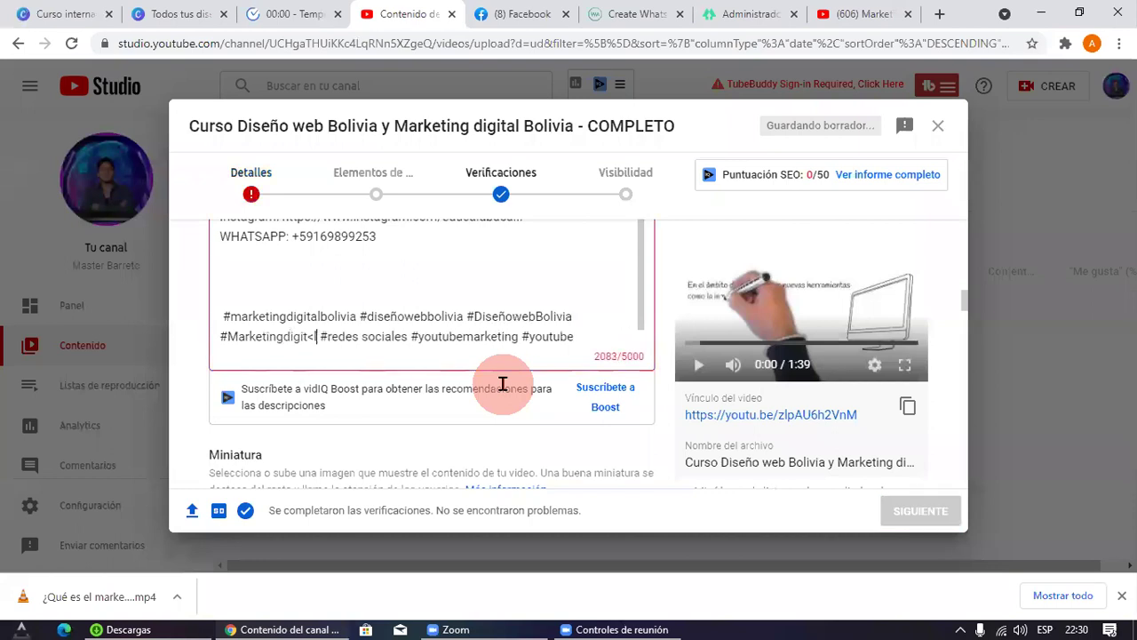
{"action": "key", "text": "BackSpace"}
{"action": "type", "text": "alBolivi"}
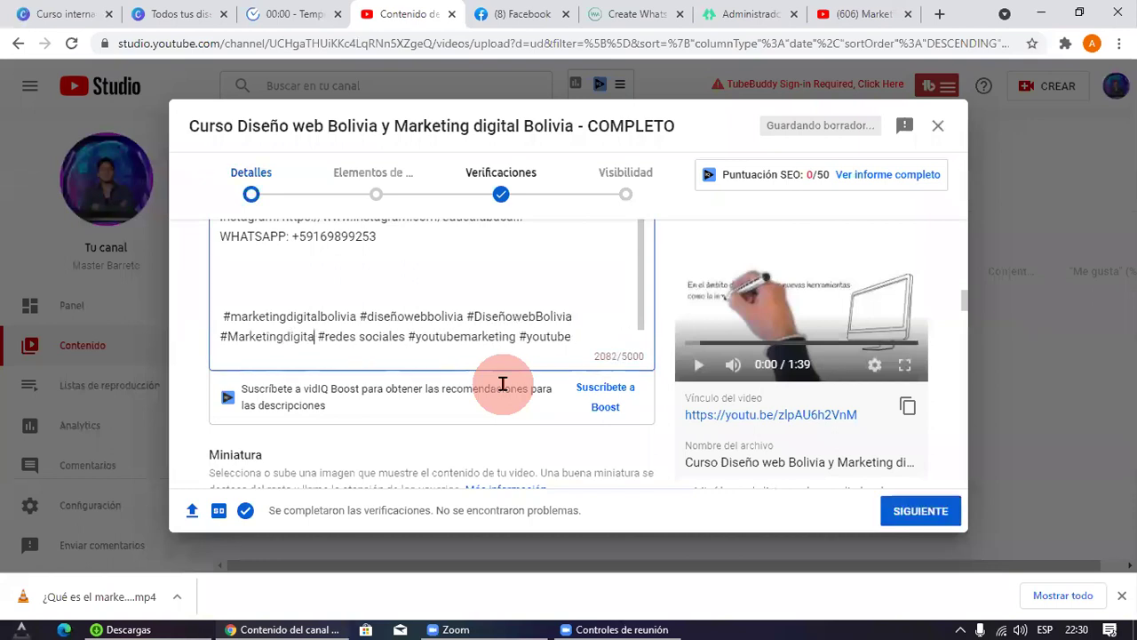
{"action": "type", "text": "a"}
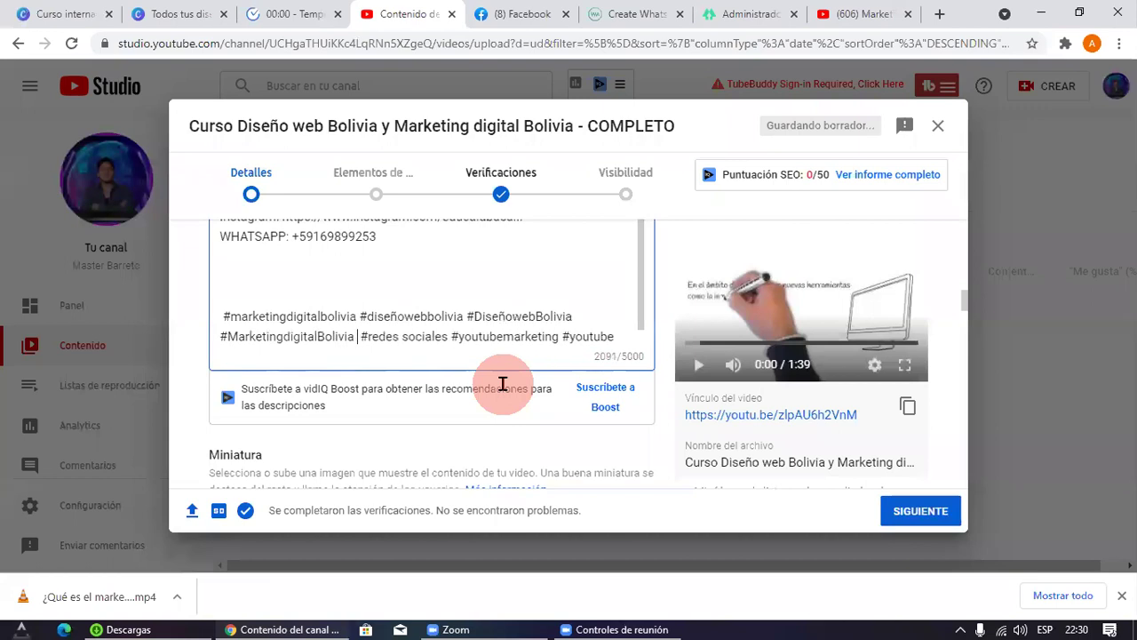
Select the hashtag paragraph to verify the new hashtags, then deselect it.
{"action": "left_click_drag", "start_coordinate": [360, 334], "coordinate": [591, 337]}
{"action": "left_click", "coordinate": [362, 342]}
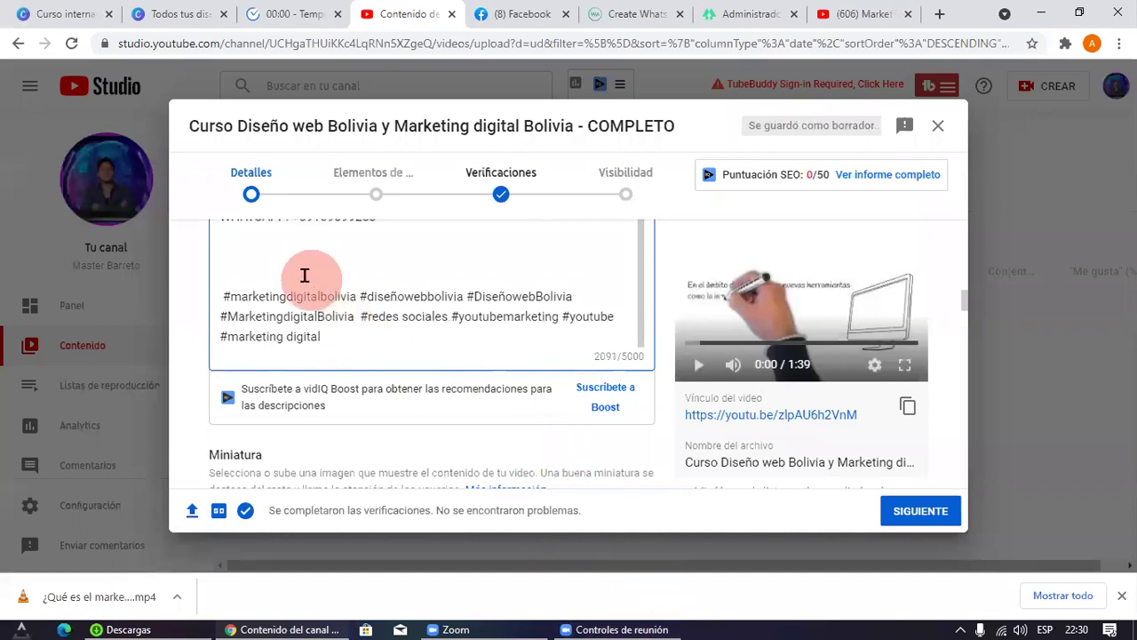
{"action": "left_click_drag", "start_coordinate": [223, 296], "coordinate": [483, 336]}
{"action": "left_click_drag", "start_coordinate": [418, 322], "coordinate": [350, 317]}
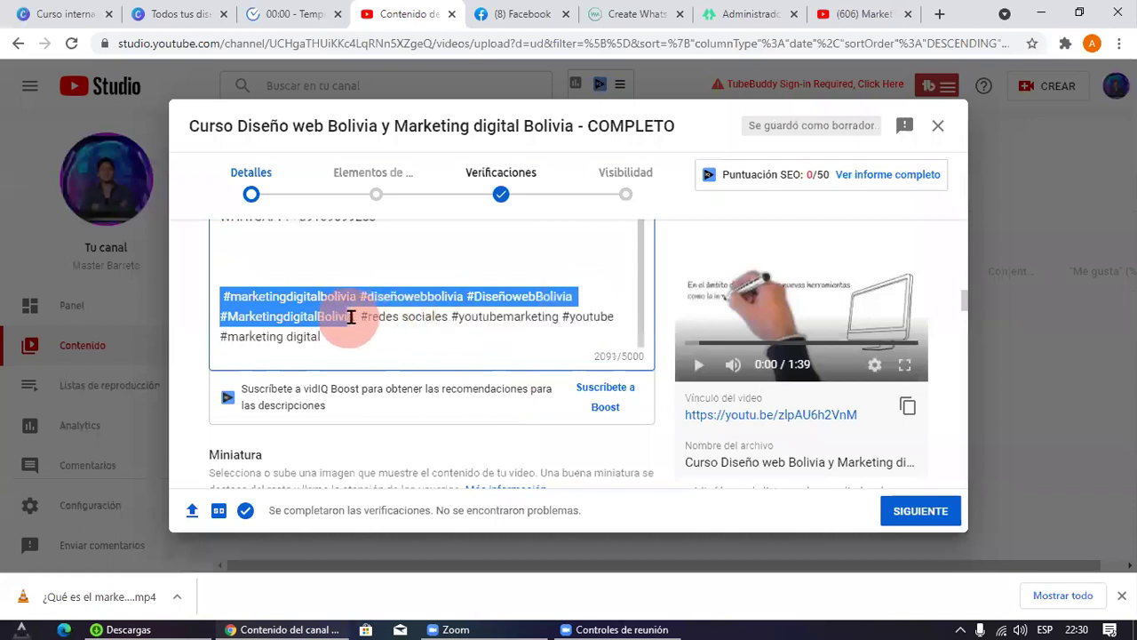
{"action": "left_click", "coordinate": [383, 345]}
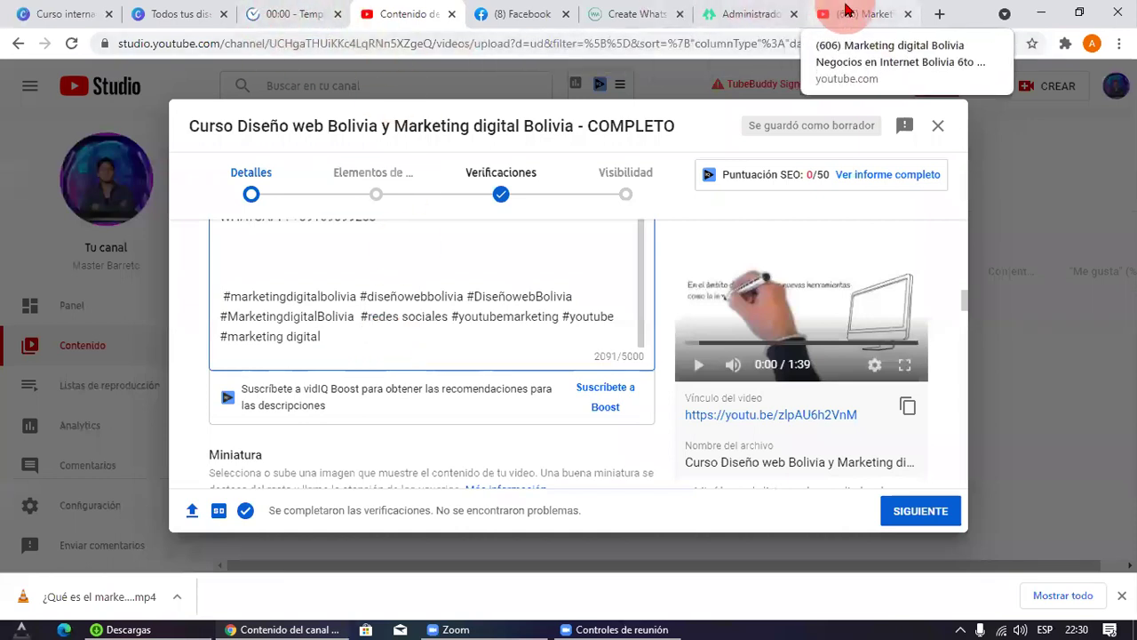
Look over the vidIQ keyword tags on the older published video's YouTube page.
{"action": "left_click", "coordinate": [855, 14]}
{"action": "scroll", "coordinate": [525, 247], "scroll_direction": "up", "scroll_amount": 3}
{"action": "scroll", "coordinate": [610, 202], "scroll_direction": "up", "scroll_amount": 5}
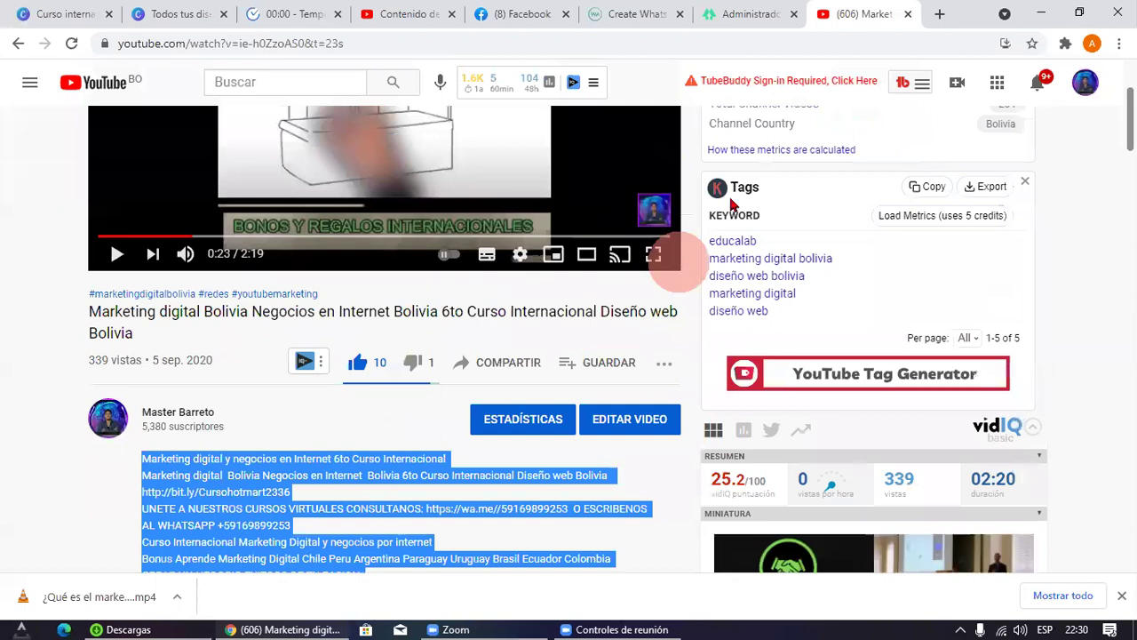
{"action": "scroll", "coordinate": [706, 195], "scroll_direction": "down", "scroll_amount": 1}
{"action": "scroll", "coordinate": [727, 247], "scroll_direction": "up", "scroll_amount": 1}
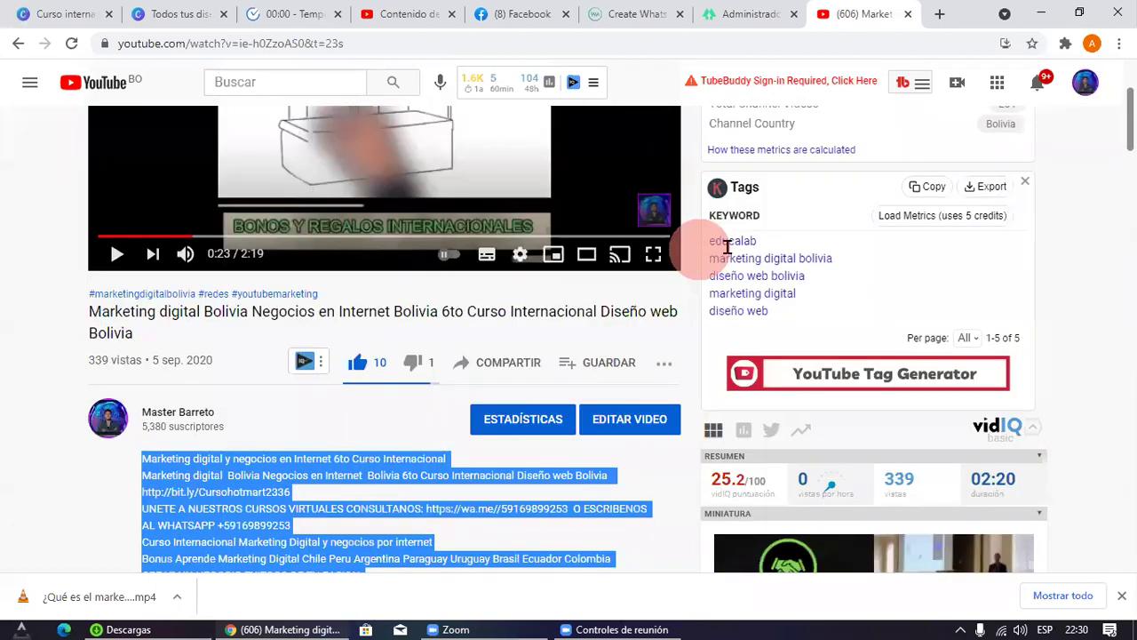
{"action": "triple_click", "coordinate": [800, 318]}
{"action": "left_click", "coordinate": [785, 329]}
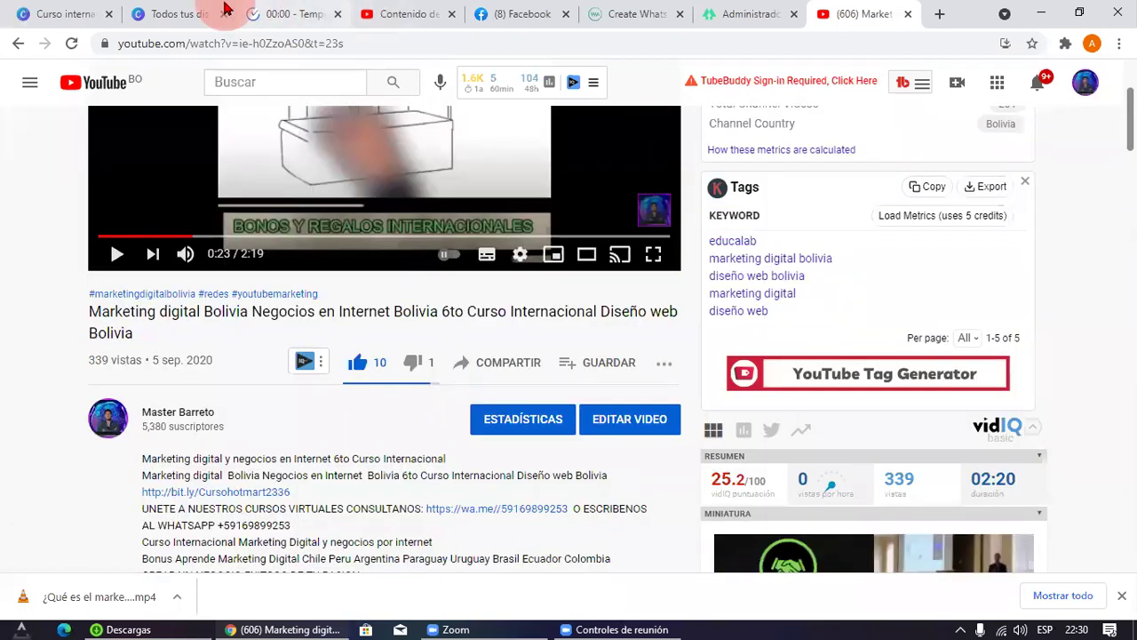
Back in the Studio upload, recheck the hashtag lines and scroll down toward Miniatura.
{"action": "left_click", "coordinate": [178, 14]}
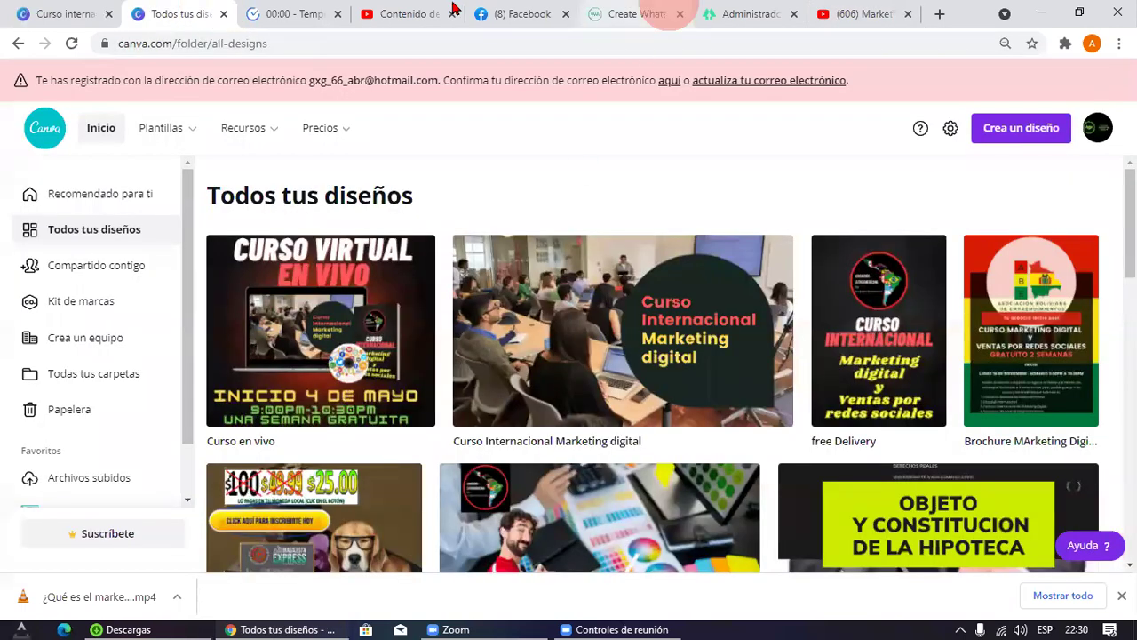
{"action": "left_click", "coordinate": [80, 13]}
{"action": "left_click", "coordinate": [403, 14]}
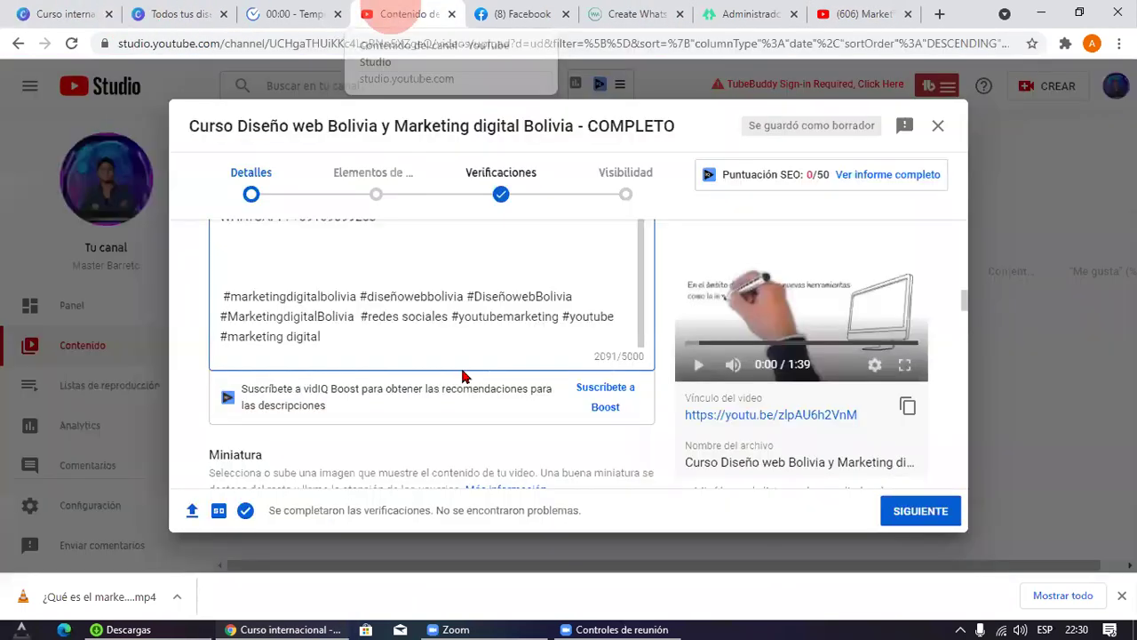
{"action": "left_click_drag", "start_coordinate": [457, 373], "coordinate": [224, 291]}
{"action": "left_click", "coordinate": [432, 355]}
{"action": "key", "text": "ctrl+a"}
{"action": "left_click", "coordinate": [383, 347]}
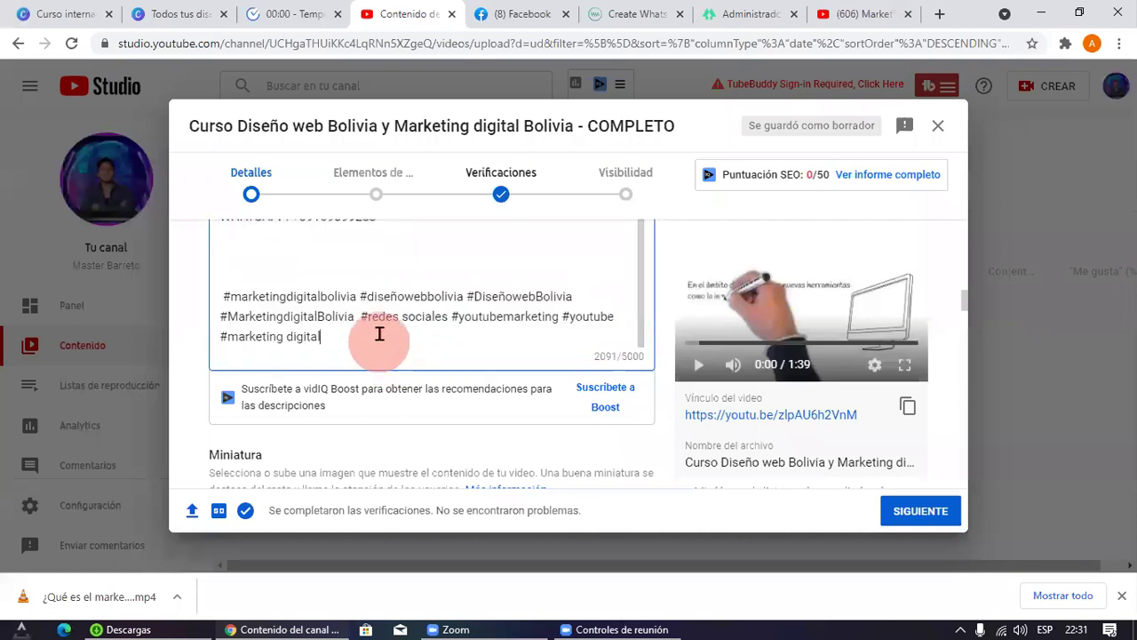
{"action": "scroll", "coordinate": [356, 324], "scroll_direction": "down", "scroll_amount": 3}
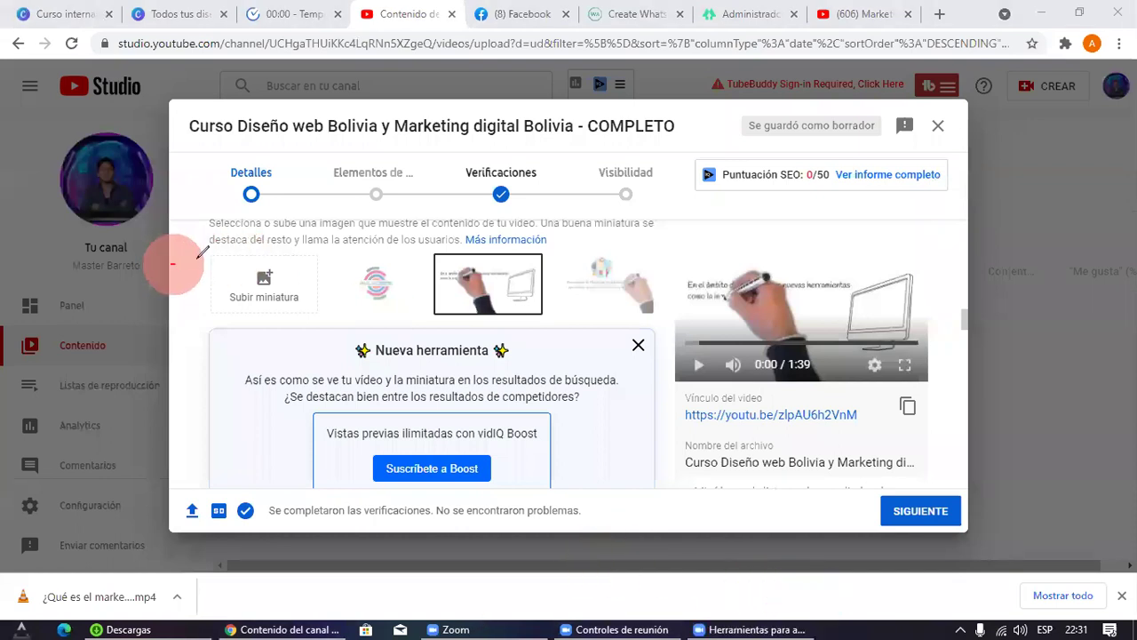
{"action": "left_click_drag", "start_coordinate": [175, 264], "coordinate": [182, 256]}
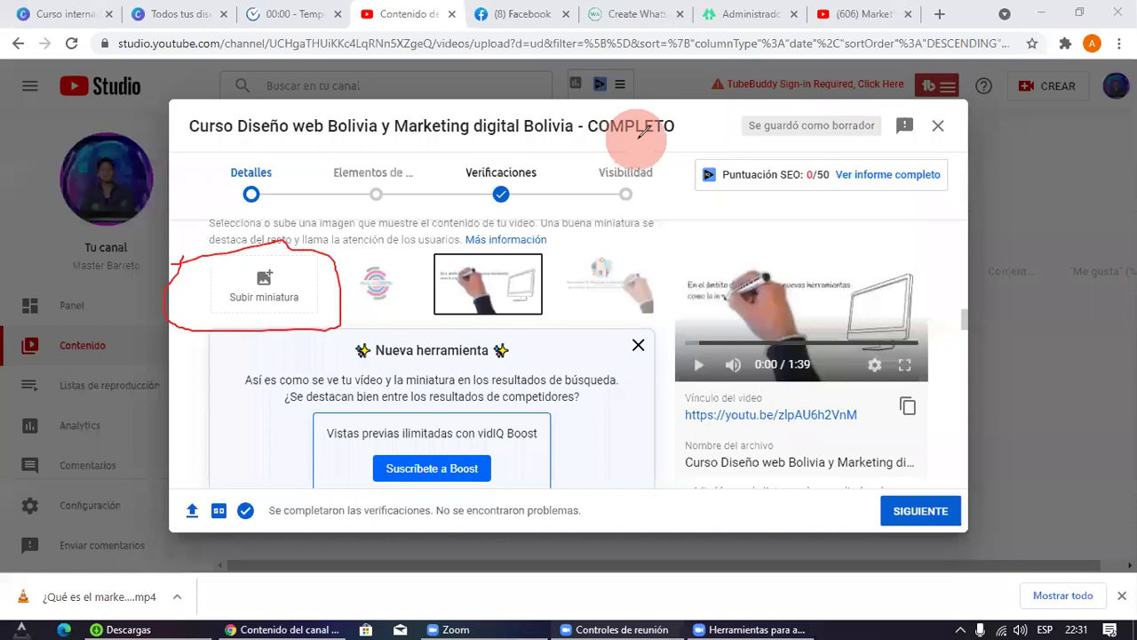
Create a new 'Miniatura de YouTube' design from Canva's Crea un diseño search.
{"action": "left_click", "coordinate": [162, 16]}
{"action": "left_click", "coordinate": [1002, 133]}
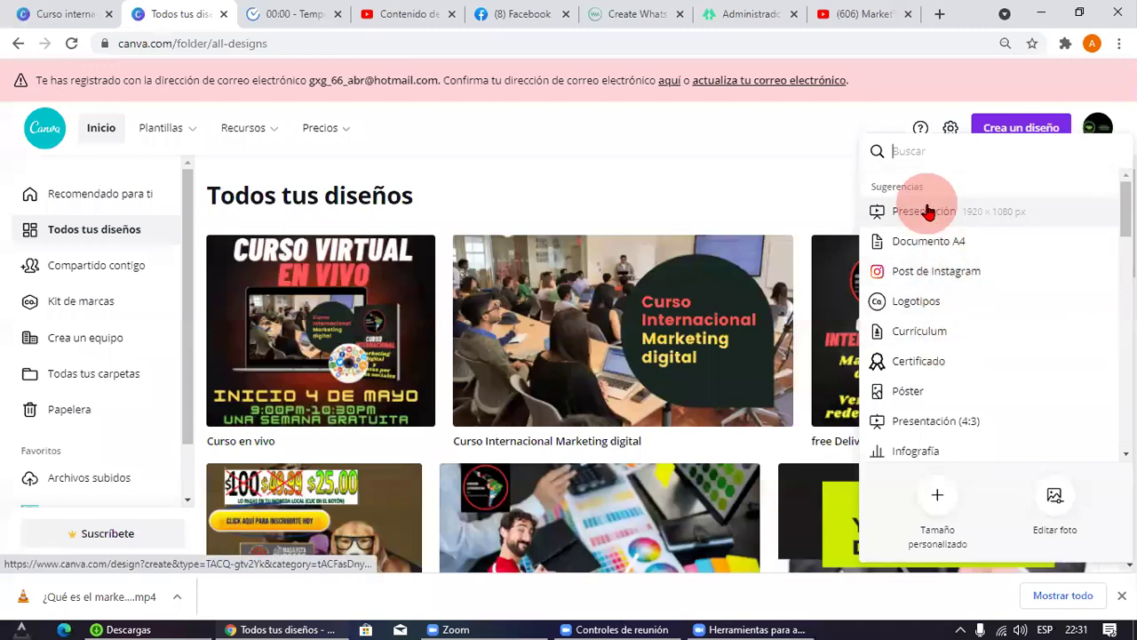
{"action": "left_click", "coordinate": [935, 149]}
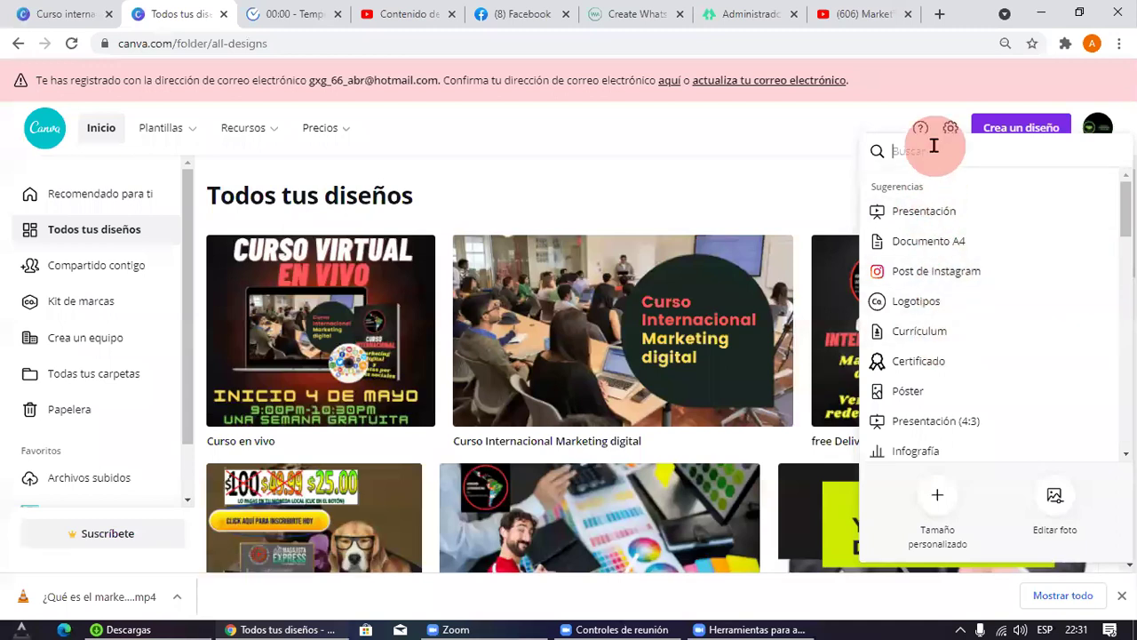
{"action": "type", "text": "minitu"}
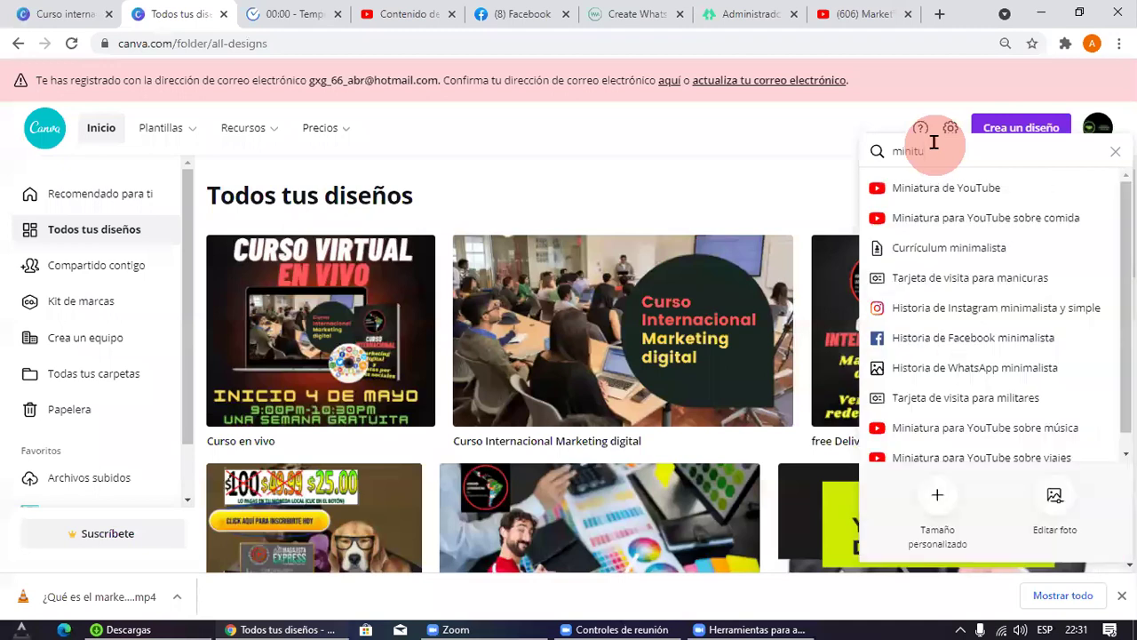
{"action": "left_click", "coordinate": [956, 191]}
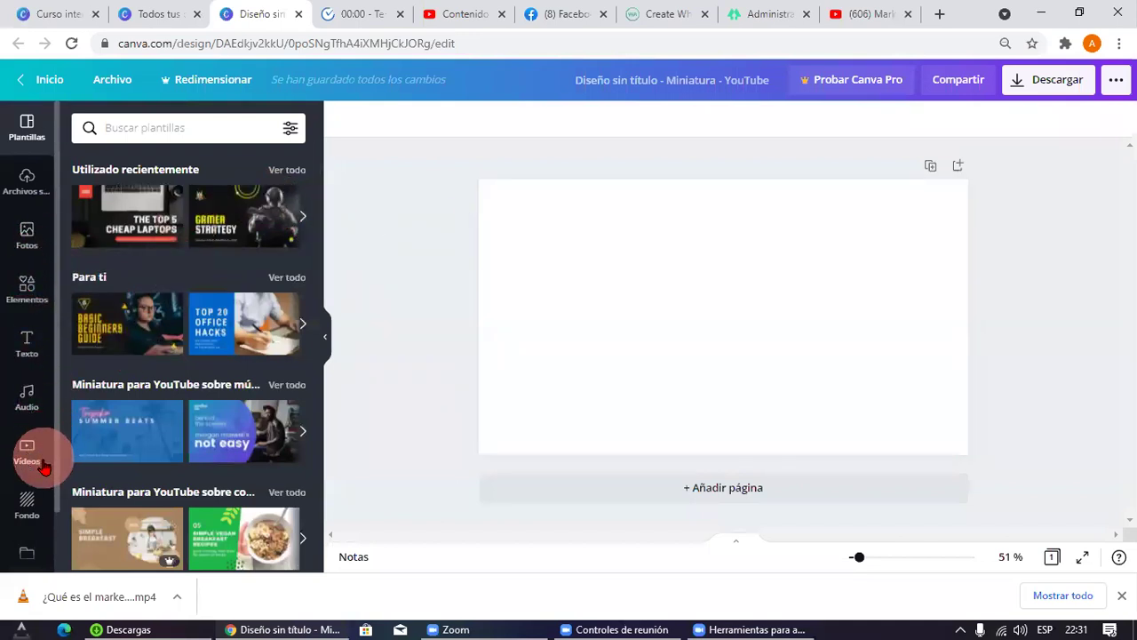
Set the thumbnail page background to the black swatch under Fondo.
{"action": "left_click", "coordinate": [26, 502]}
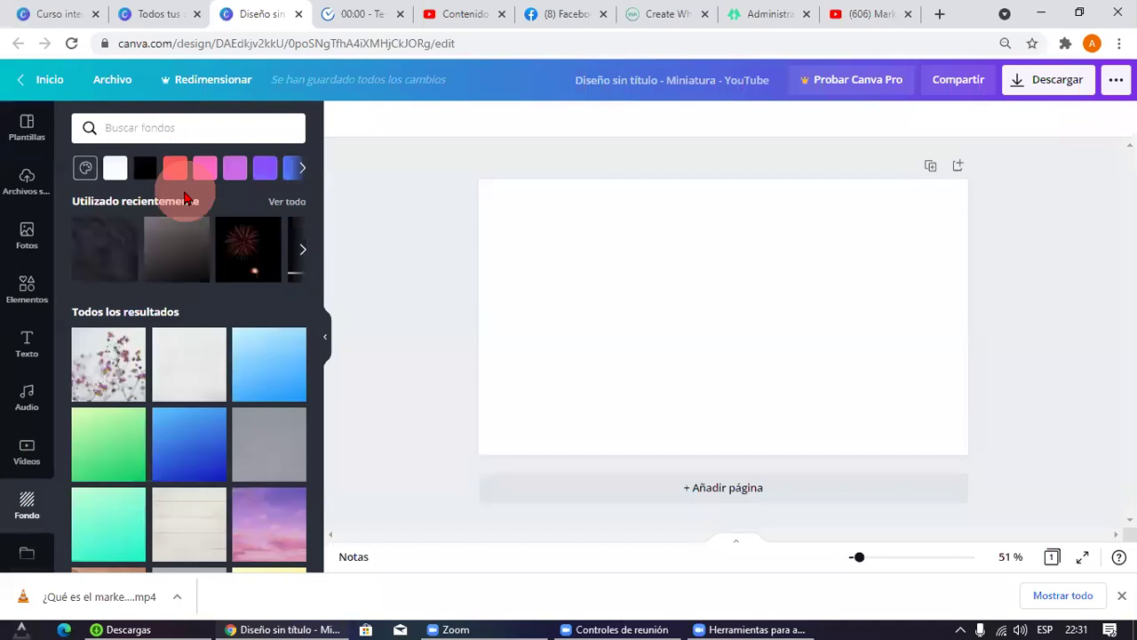
{"action": "left_click", "coordinate": [115, 168]}
{"action": "left_click", "coordinate": [638, 296]}
{"action": "left_click", "coordinate": [46, 236]}
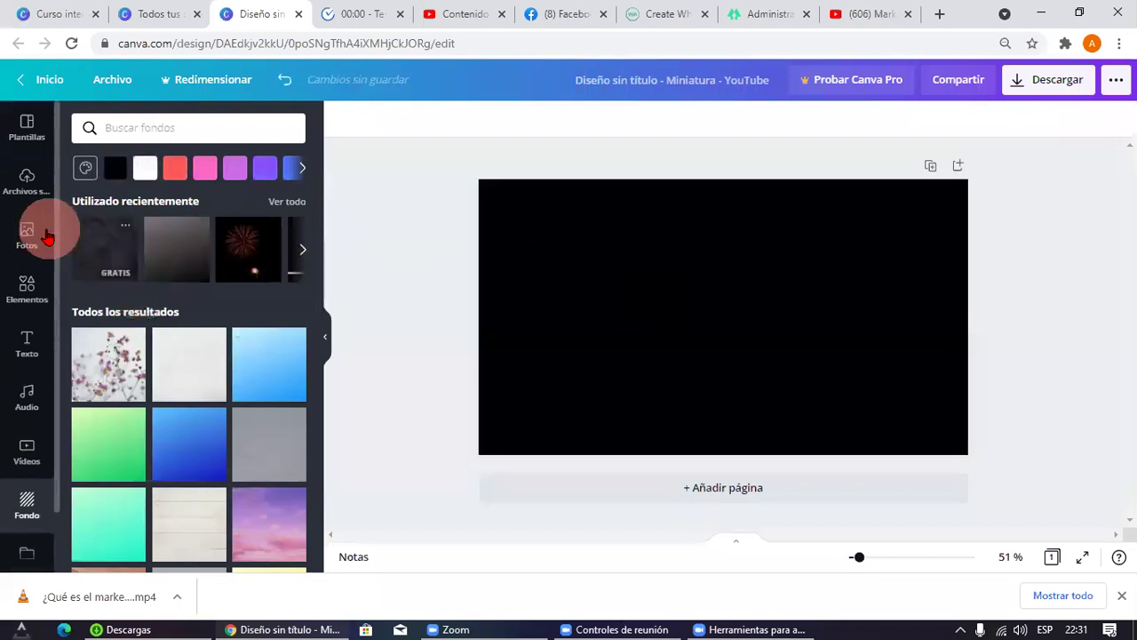
{"action": "scroll", "coordinate": [177, 302], "scroll_direction": "down", "scroll_amount": 3}
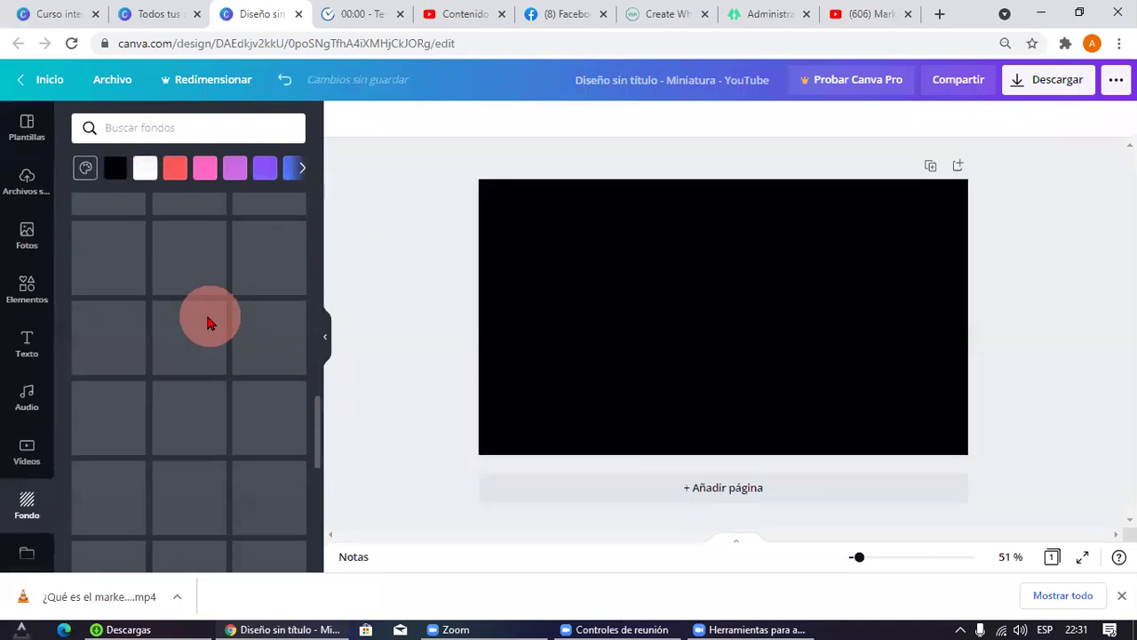
{"action": "scroll", "coordinate": [258, 285], "scroll_direction": "up", "scroll_amount": 3}
{"action": "left_click", "coordinate": [571, 297]}
{"action": "left_click", "coordinate": [105, 273]}
{"action": "left_click", "coordinate": [23, 345]}
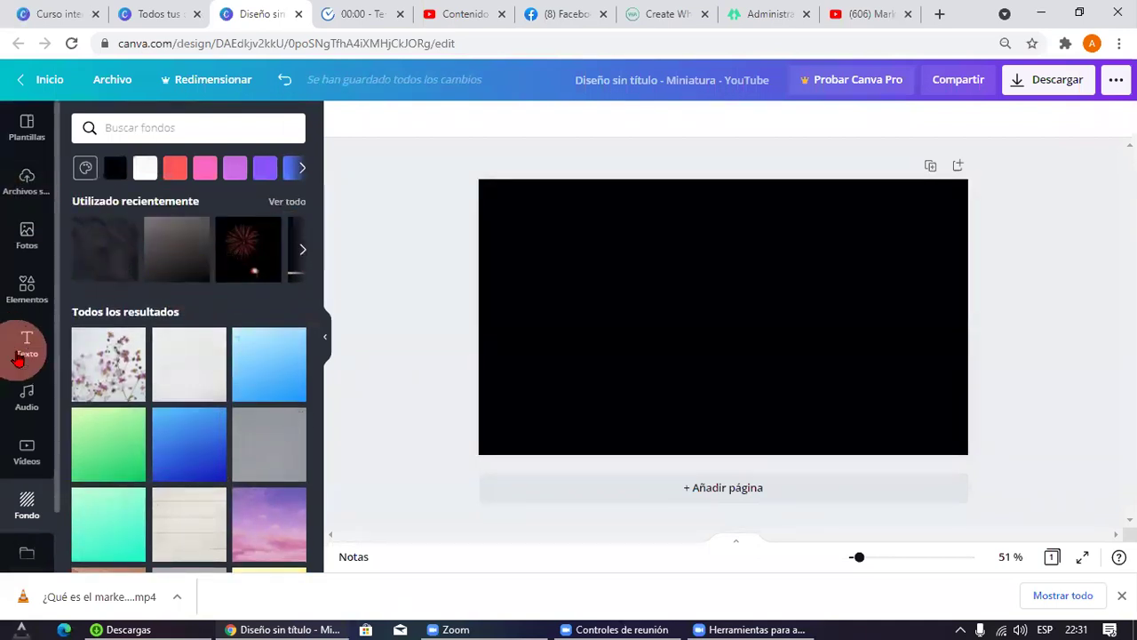
Add the three-line title 'MARKETING DIGITAL BOLIVIA / Y / D…', enlarge it to about size 60, and centre it at the top.
{"action": "left_click", "coordinate": [103, 302]}
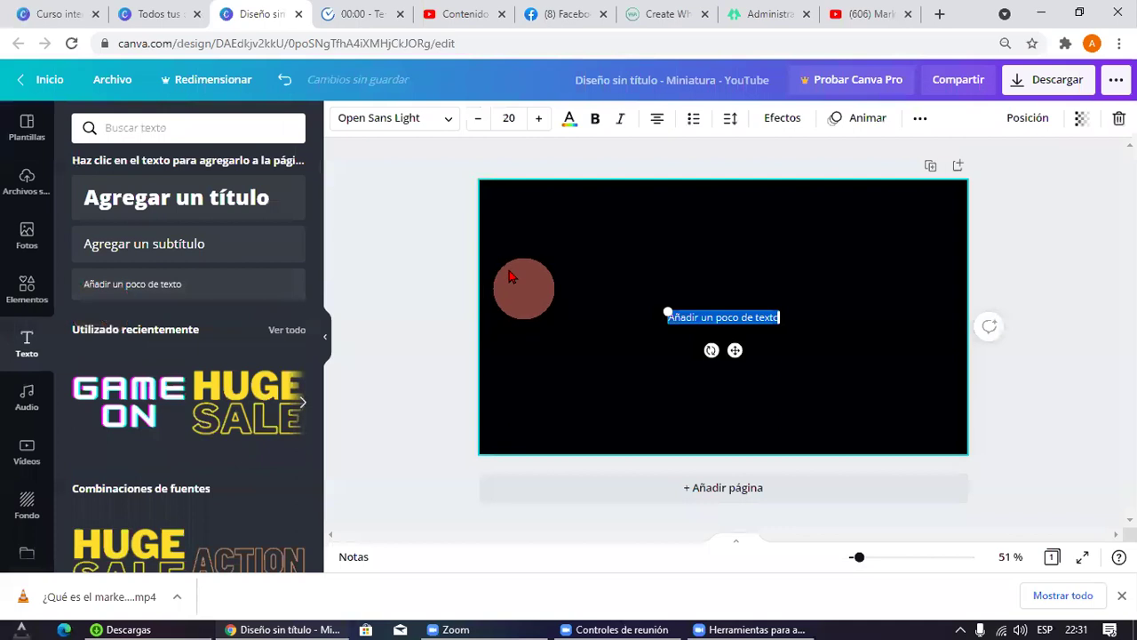
{"action": "type", "text": "M"}
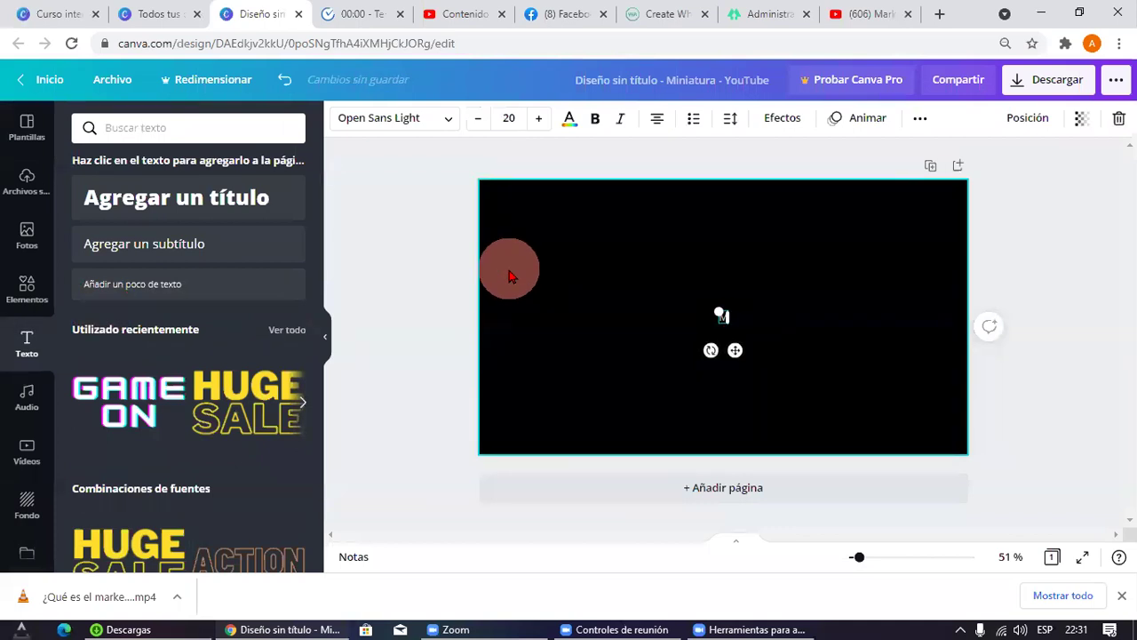
{"action": "type", "text": "ARKETING DIGITAL BOLIVIA"}
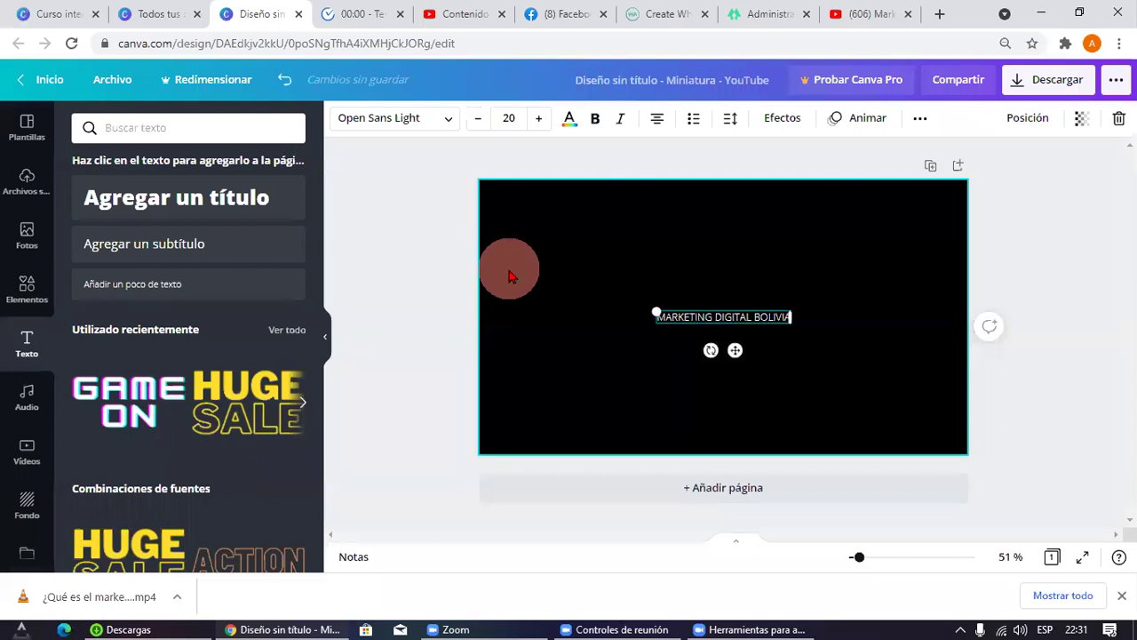
{"action": "key", "text": "Return"}
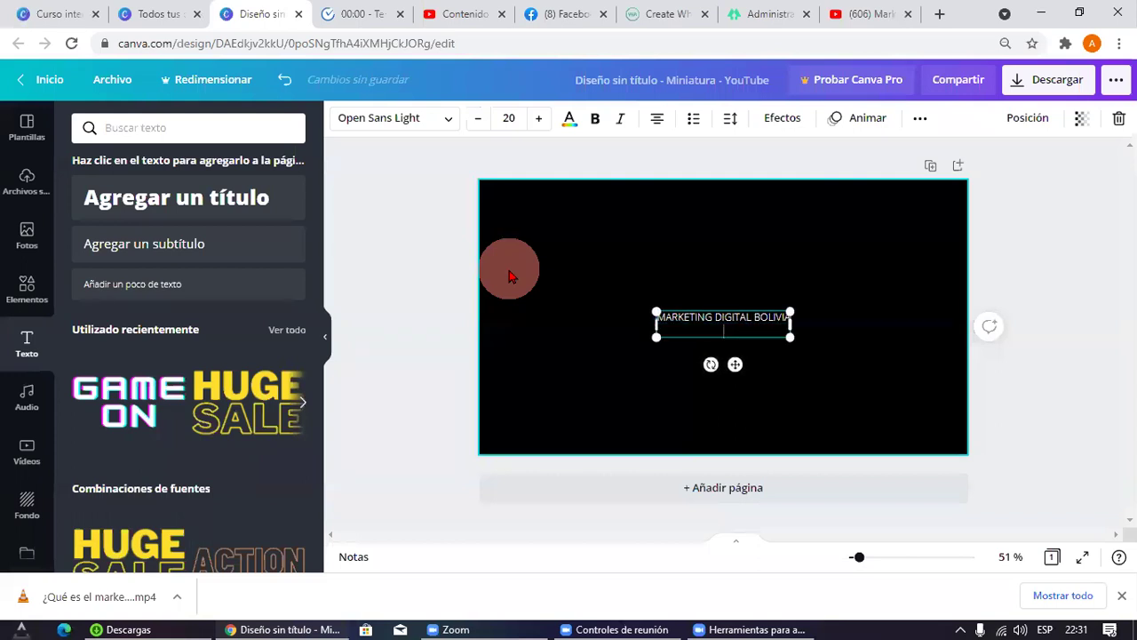
{"action": "type", "text": "Y"}
{"action": "key", "text": "Return"}
{"action": "type", "text": "DISEÑO WEB BOLIVIA"}
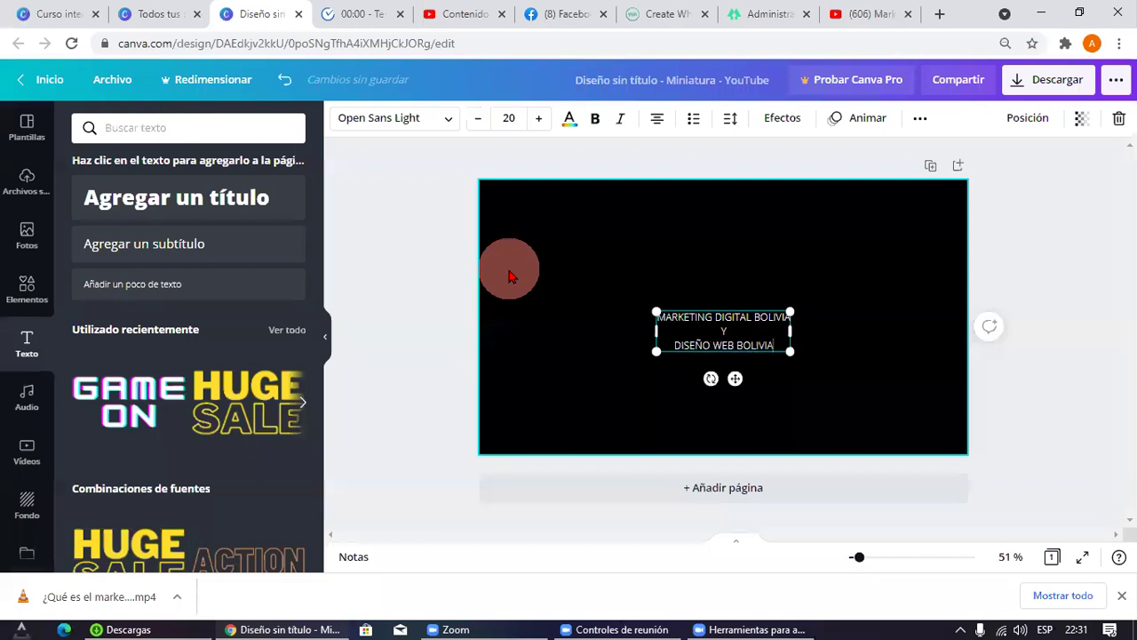
{"action": "left_click_drag", "start_coordinate": [788, 346], "coordinate": [1058, 425]}
{"action": "left_click_drag", "start_coordinate": [865, 305], "coordinate": [724, 195]}
{"action": "left_click_drag", "start_coordinate": [876, 310], "coordinate": [445, 199]}
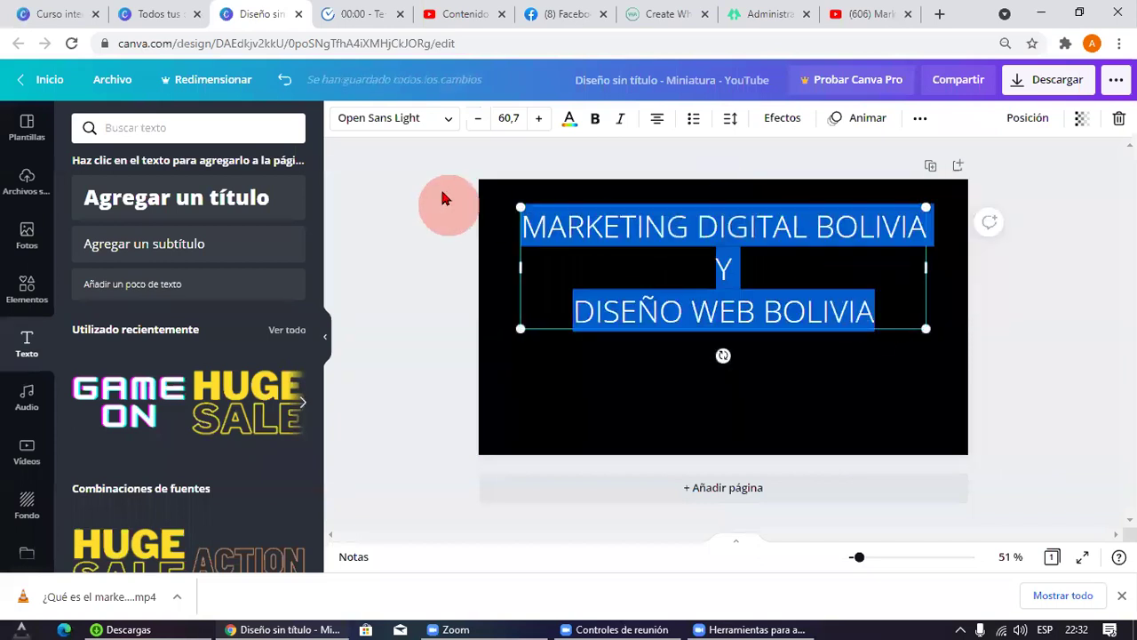
Change the title font to Muli Black, widen its box, and colour the text yellow.
{"action": "left_click", "coordinate": [433, 121]}
{"action": "left_click", "coordinate": [143, 226]}
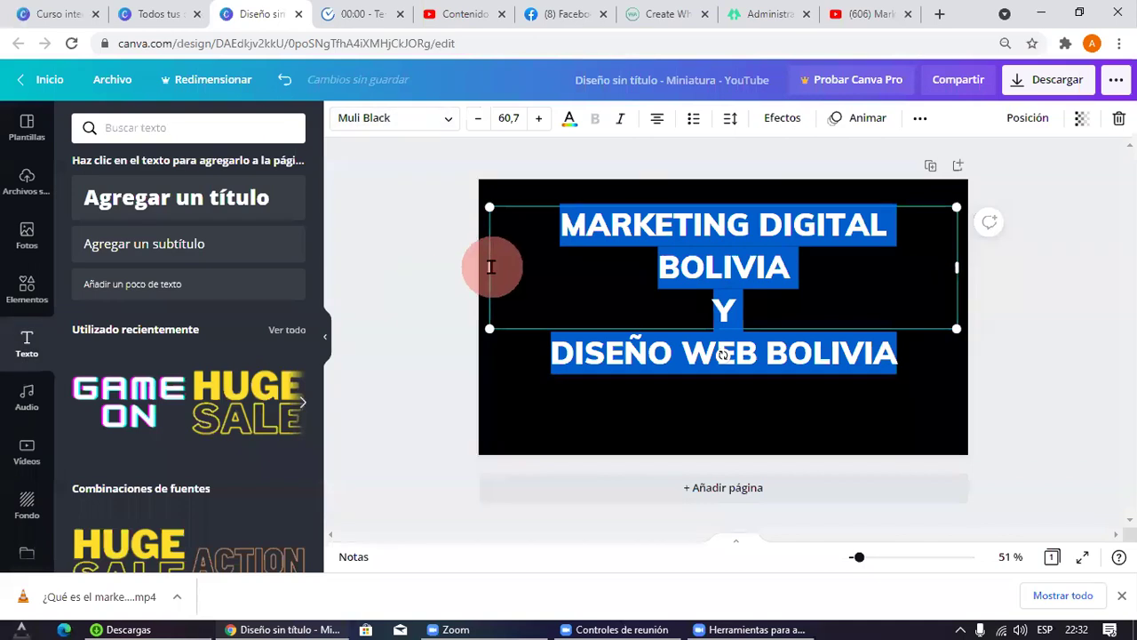
{"action": "mouse_move", "coordinate": [488, 265]}
{"action": "left_mouse_down"}
{"action": "mouse_move", "coordinate": [464, 257]}
{"action": "mouse_move", "coordinate": [473, 263]}
{"action": "left_mouse_up"}
{"action": "left_click", "coordinate": [402, 261]}
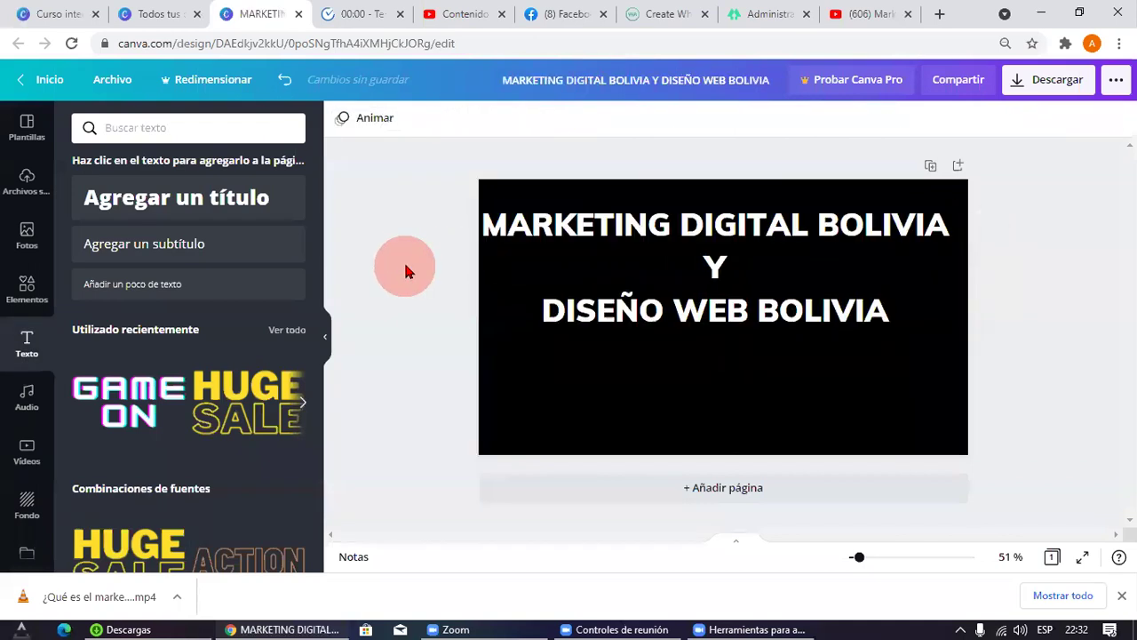
{"action": "left_click", "coordinate": [673, 261]}
{"action": "left_click_drag", "start_coordinate": [909, 299], "coordinate": [453, 204]}
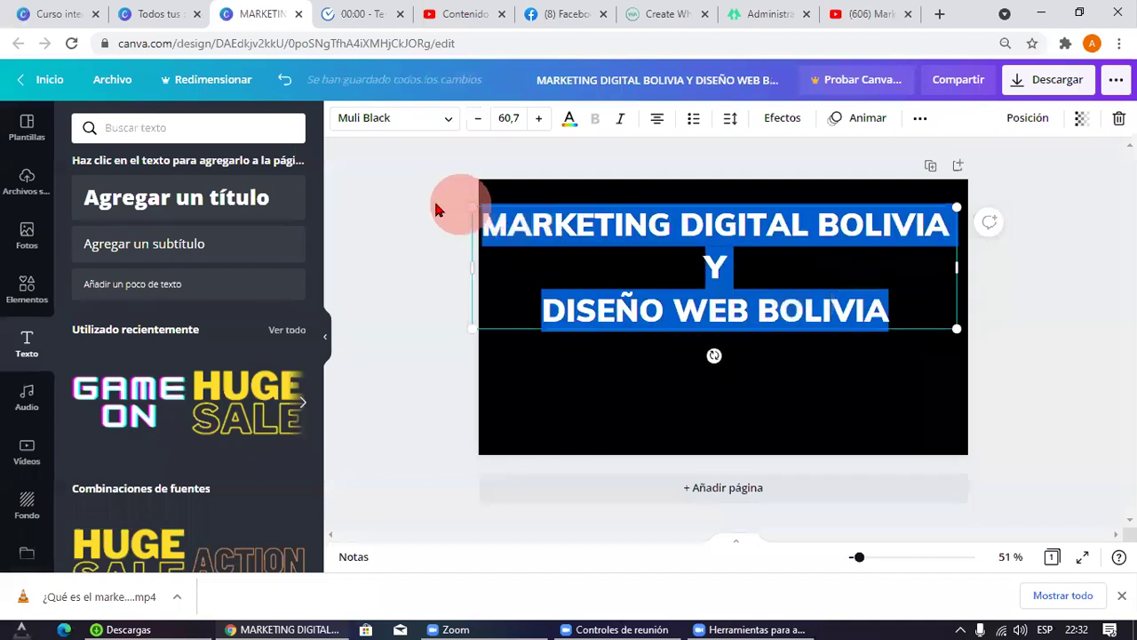
{"action": "left_click", "coordinate": [570, 120]}
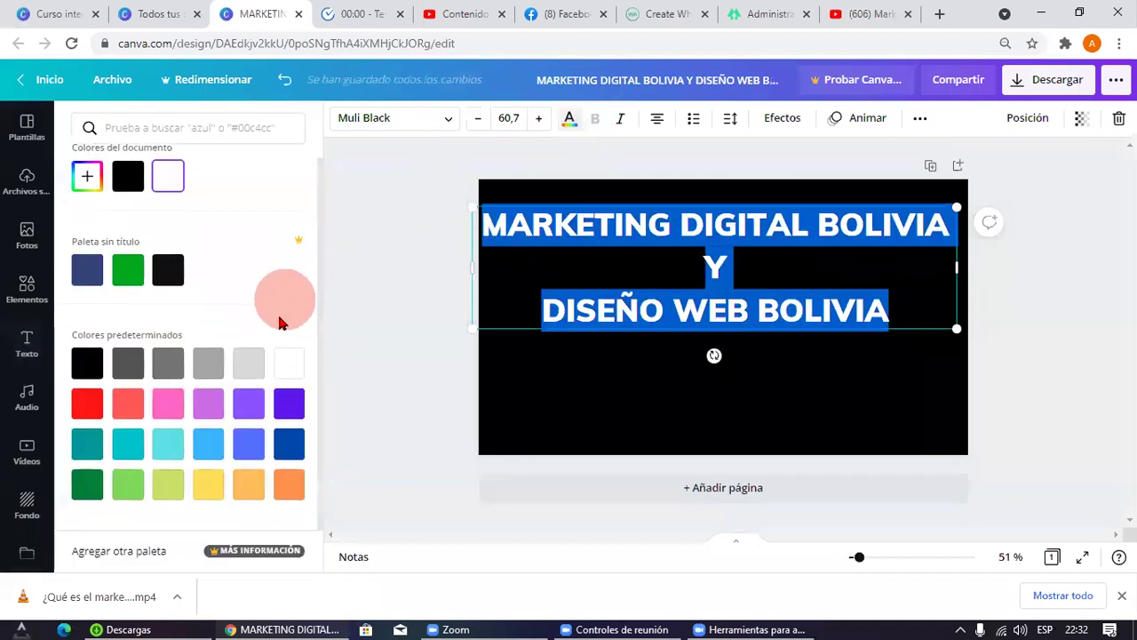
{"action": "left_click", "coordinate": [208, 483]}
{"action": "left_click", "coordinate": [360, 308]}
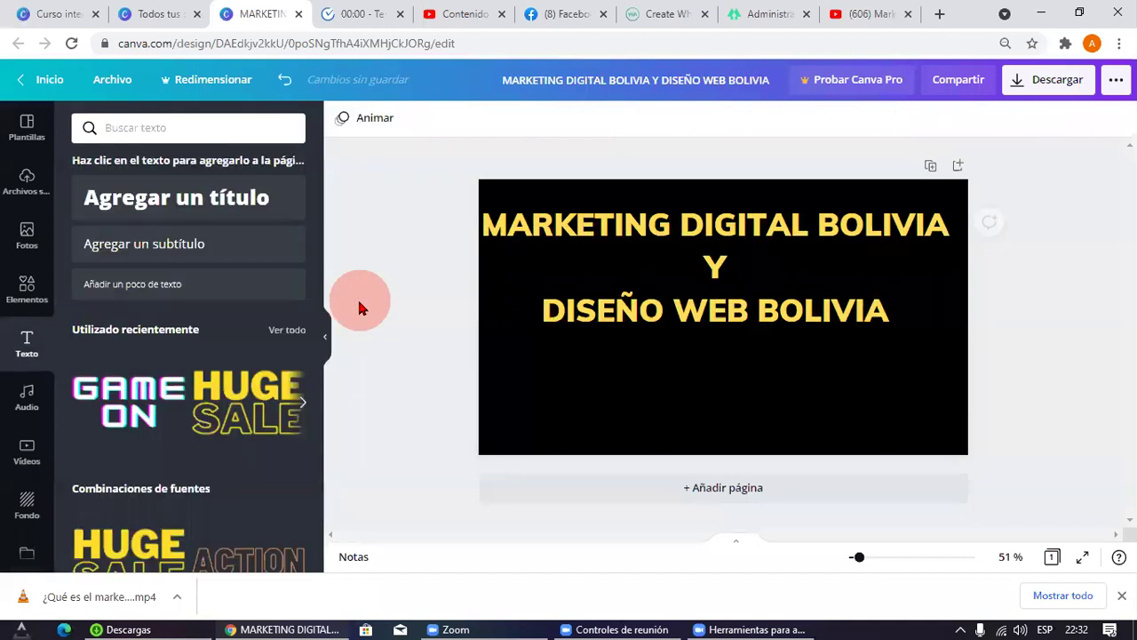
Add a dog image from Archivos subidos and shrink it into the bottom-left corner.
{"action": "left_click", "coordinate": [29, 195]}
{"action": "scroll", "coordinate": [165, 249], "scroll_direction": "down", "scroll_amount": 4}
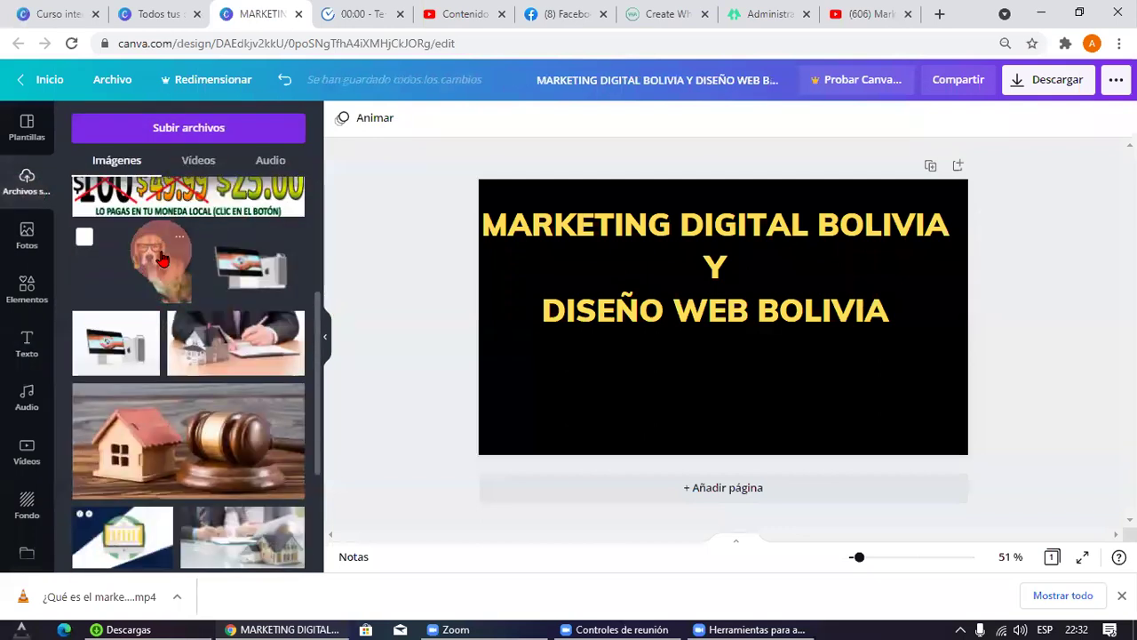
{"action": "scroll", "coordinate": [167, 267], "scroll_direction": "down", "scroll_amount": 5}
{"action": "scroll", "coordinate": [174, 303], "scroll_direction": "up", "scroll_amount": 2}
{"action": "scroll", "coordinate": [178, 302], "scroll_direction": "up", "scroll_amount": 3}
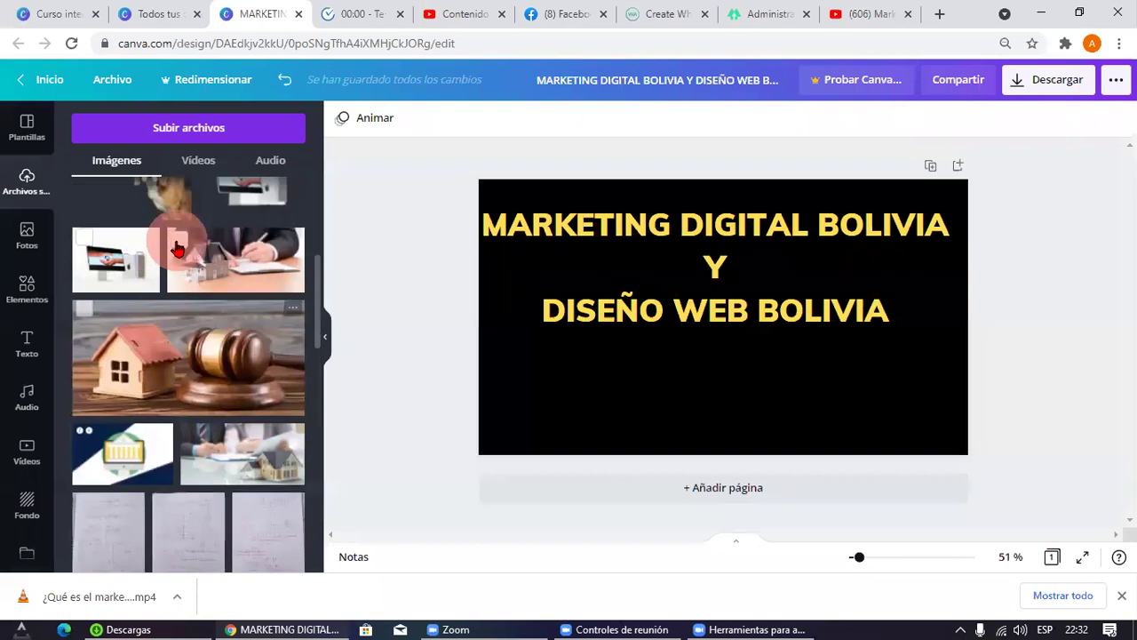
{"action": "left_click", "coordinate": [167, 273]}
{"action": "left_click_drag", "start_coordinate": [771, 337], "coordinate": [622, 383]}
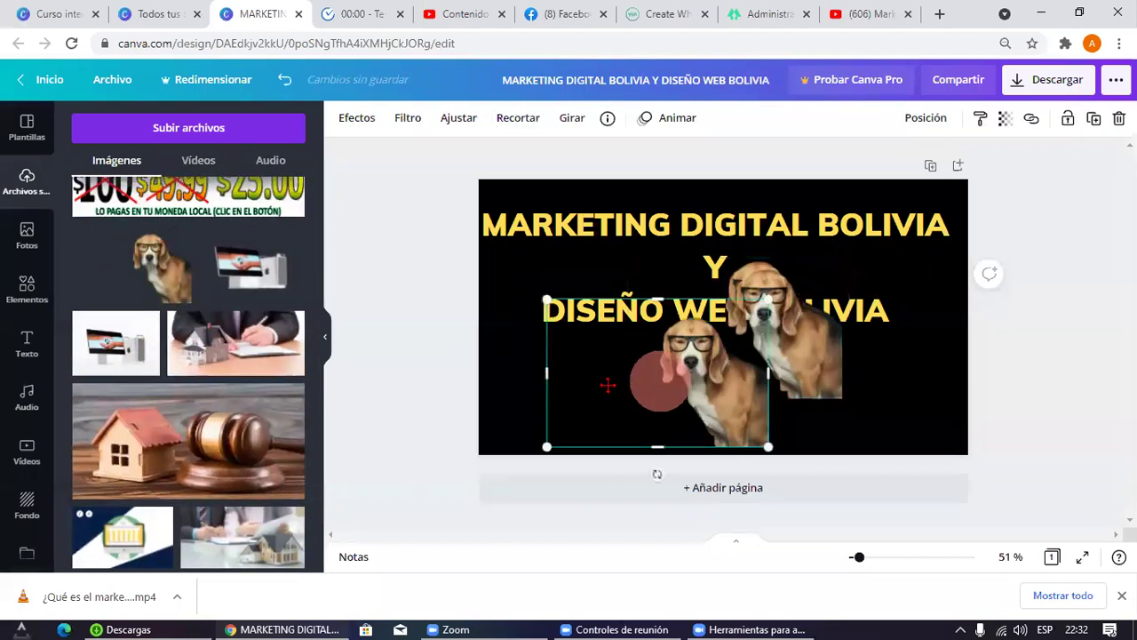
{"action": "left_click_drag", "start_coordinate": [674, 300], "coordinate": [622, 343]}
Shrink the other two dog images and place them along the bottom centre and lower right.
{"action": "left_click", "coordinate": [749, 356]}
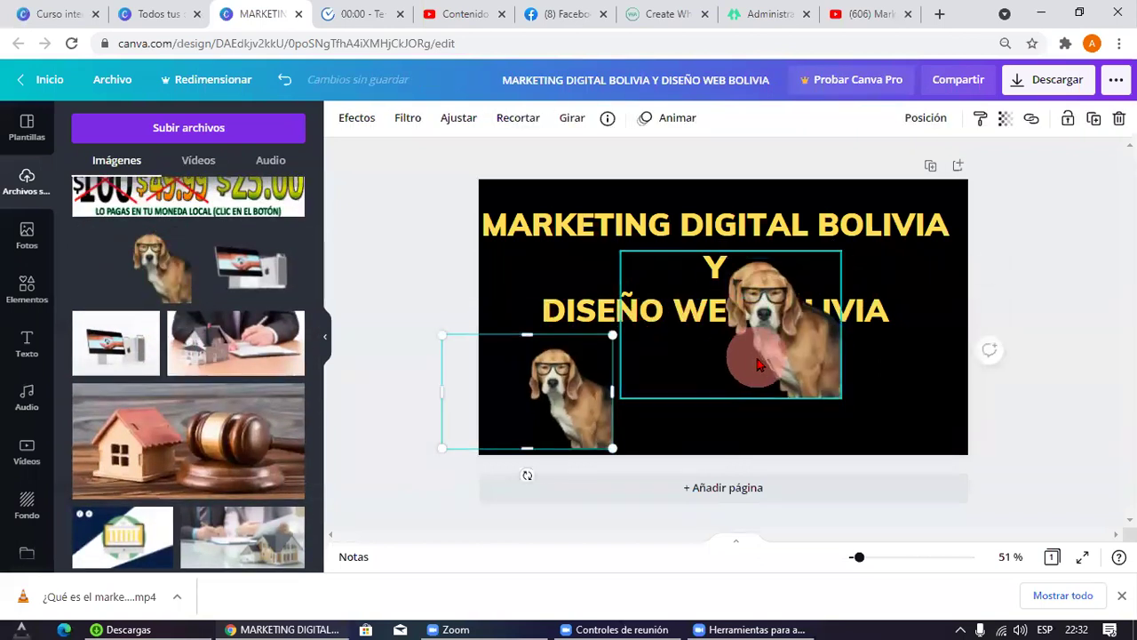
{"action": "left_click_drag", "start_coordinate": [842, 251], "coordinate": [773, 298]}
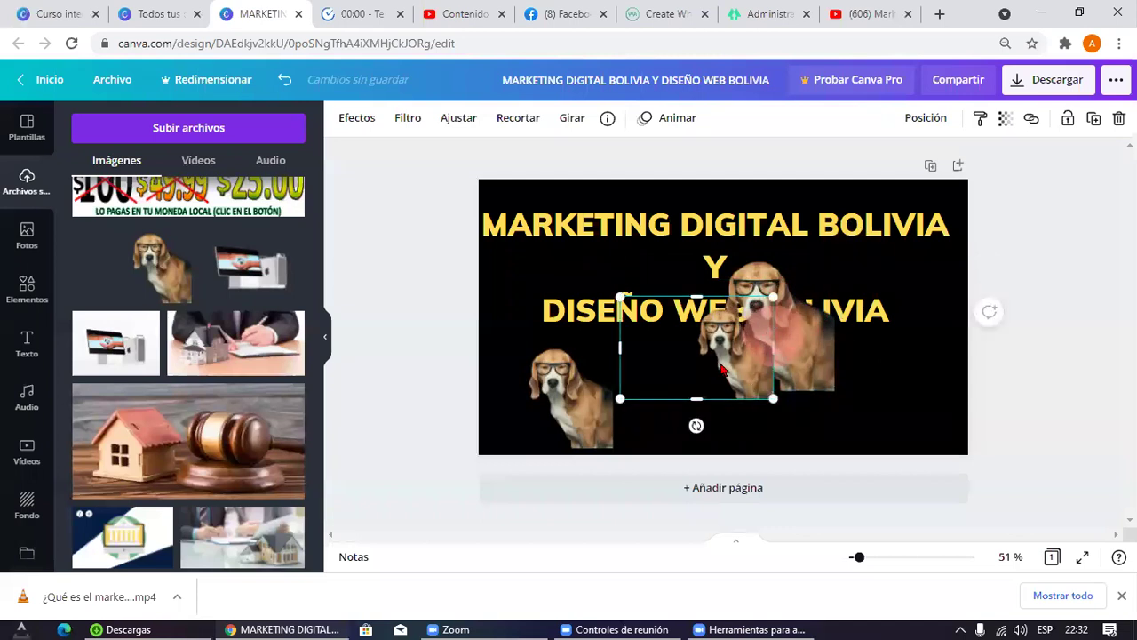
{"action": "left_click_drag", "start_coordinate": [721, 372], "coordinate": [723, 406]}
{"action": "left_click", "coordinate": [816, 283]}
{"action": "left_click_drag", "start_coordinate": [835, 244], "coordinate": [787, 277]}
{"action": "left_click_drag", "start_coordinate": [705, 325], "coordinate": [869, 361]}
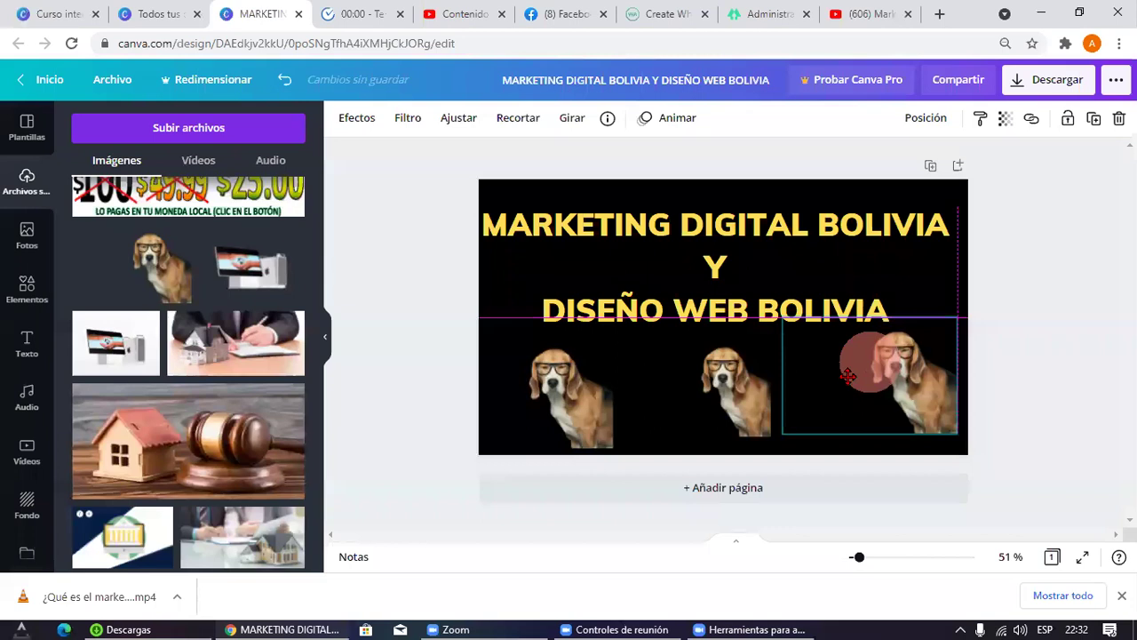
{"action": "left_click", "coordinate": [1044, 362]}
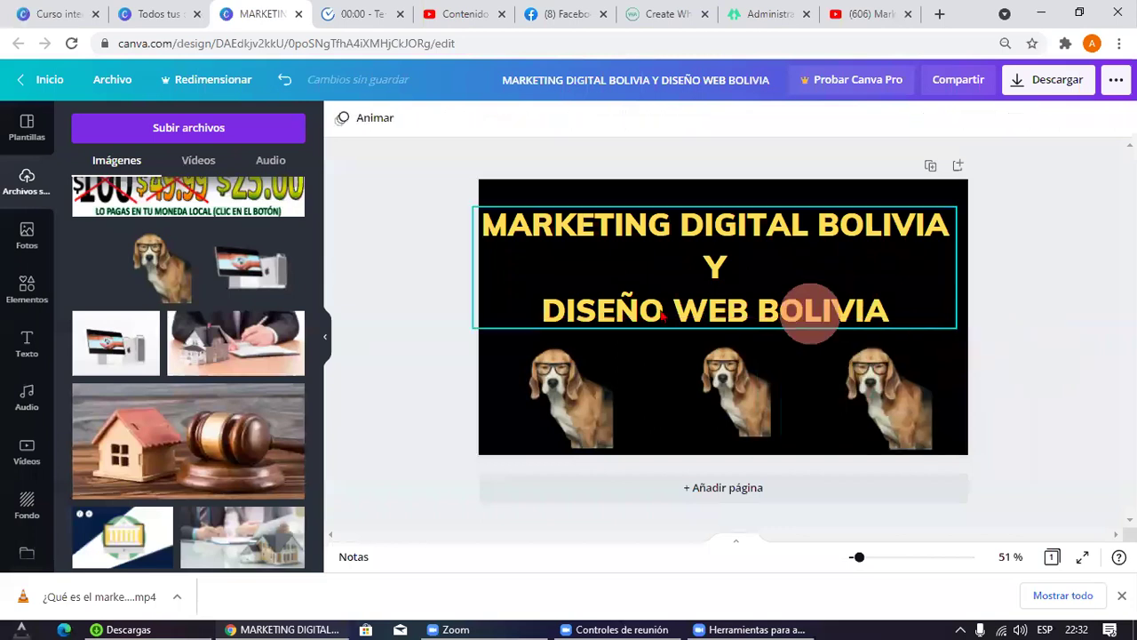
{"action": "left_click", "coordinate": [914, 314]}
{"action": "left_click_drag", "start_coordinate": [913, 309], "coordinate": [408, 203]}
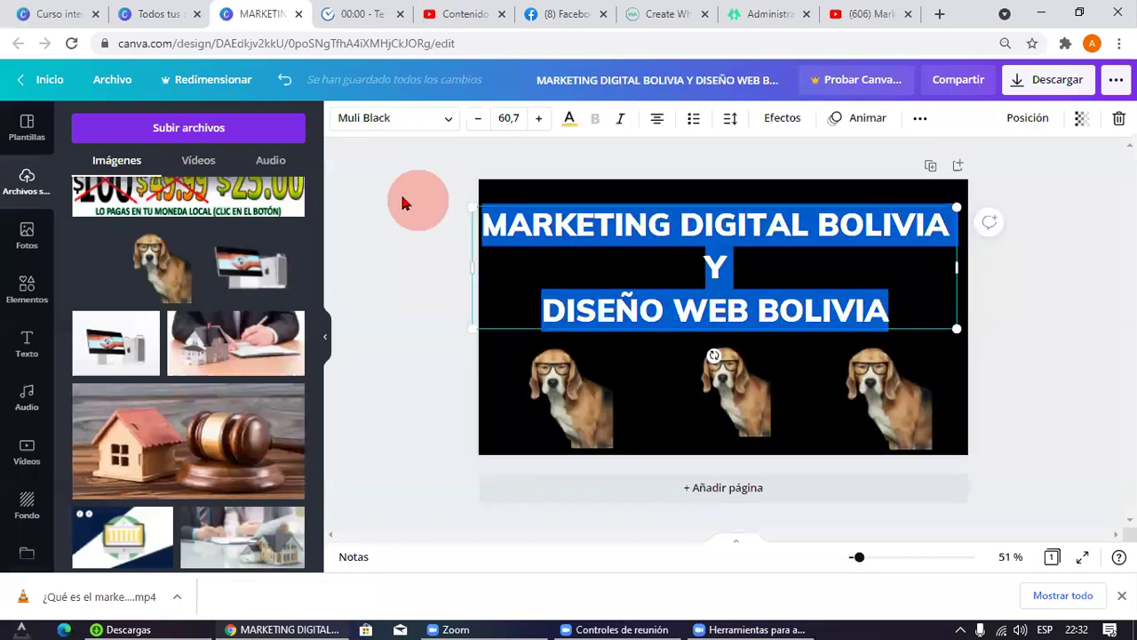
{"action": "left_click", "coordinate": [402, 204]}
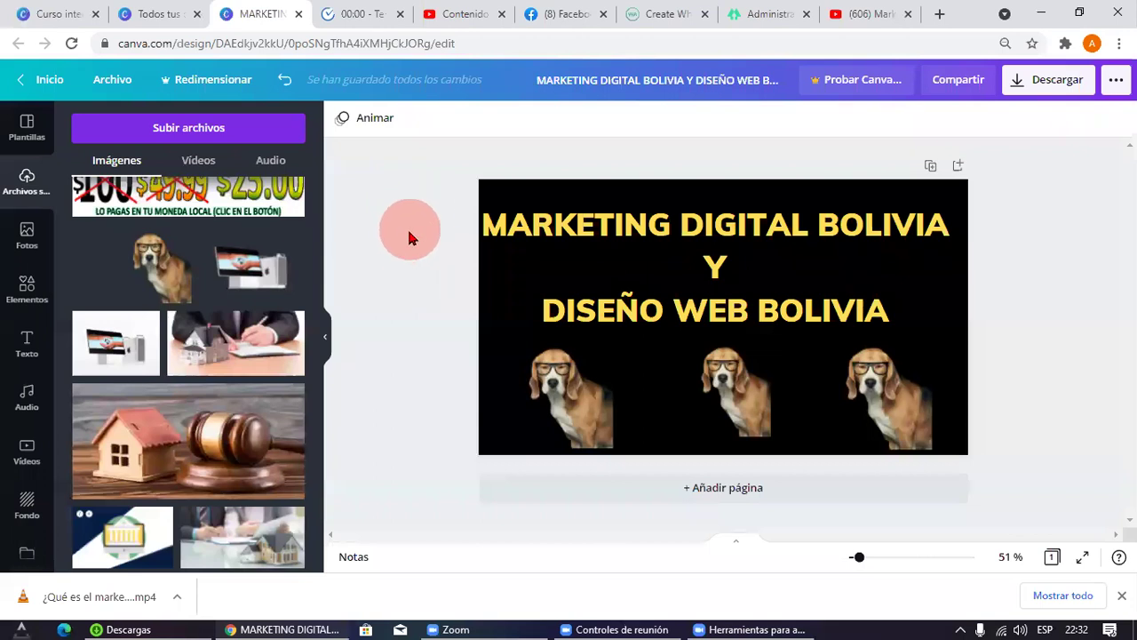
Open and close the download options, then mark the finished design with annotations.
{"action": "left_click", "coordinate": [1041, 84]}
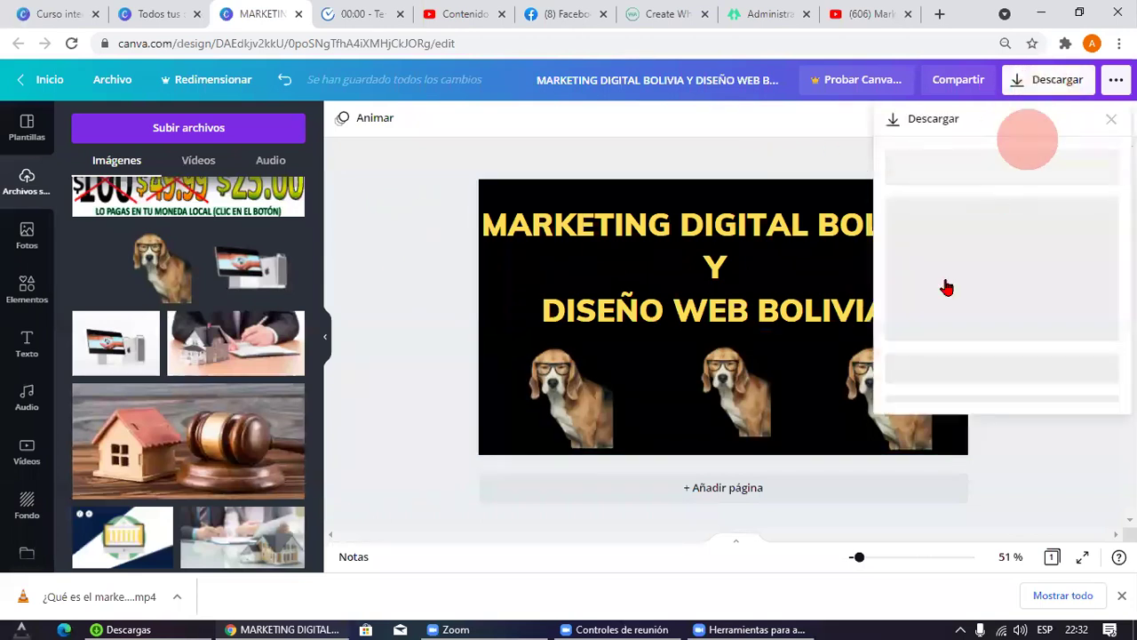
{"action": "left_click", "coordinate": [690, 548]}
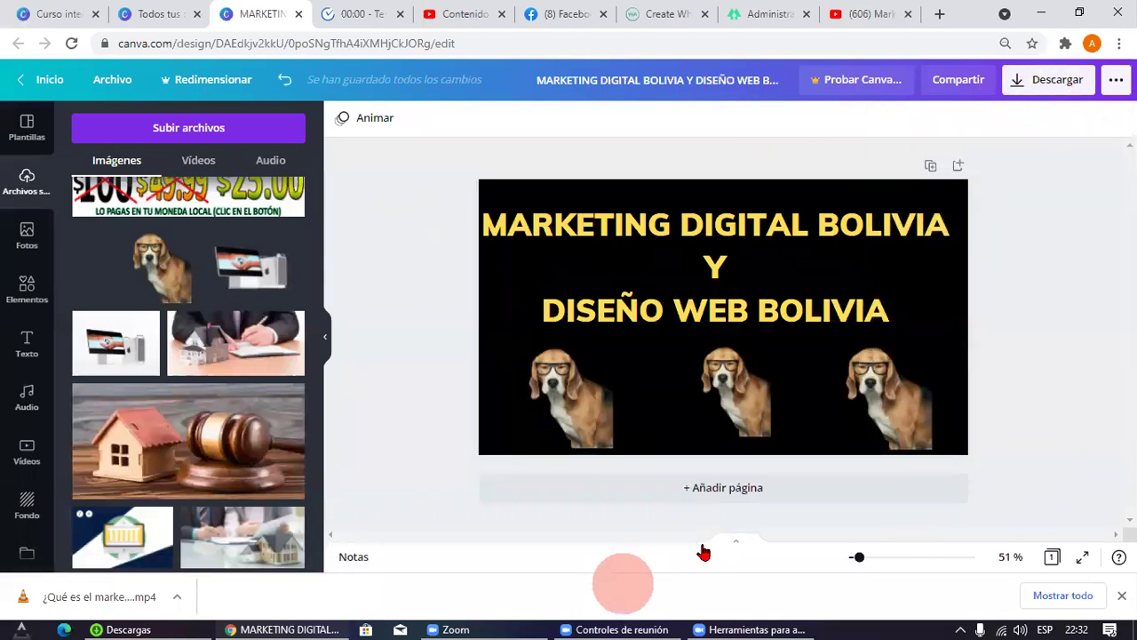
{"action": "mouse_move", "coordinate": [895, 495]}
{"action": "left_mouse_down"}
{"action": "mouse_move", "coordinate": [414, 368]}
{"action": "mouse_move", "coordinate": [777, 133]}
{"action": "mouse_move", "coordinate": [990, 501]}
{"action": "mouse_move", "coordinate": [710, 508]}
{"action": "mouse_move", "coordinate": [588, 458]}
{"action": "left_mouse_up"}
{"action": "left_click", "coordinate": [607, 102]}
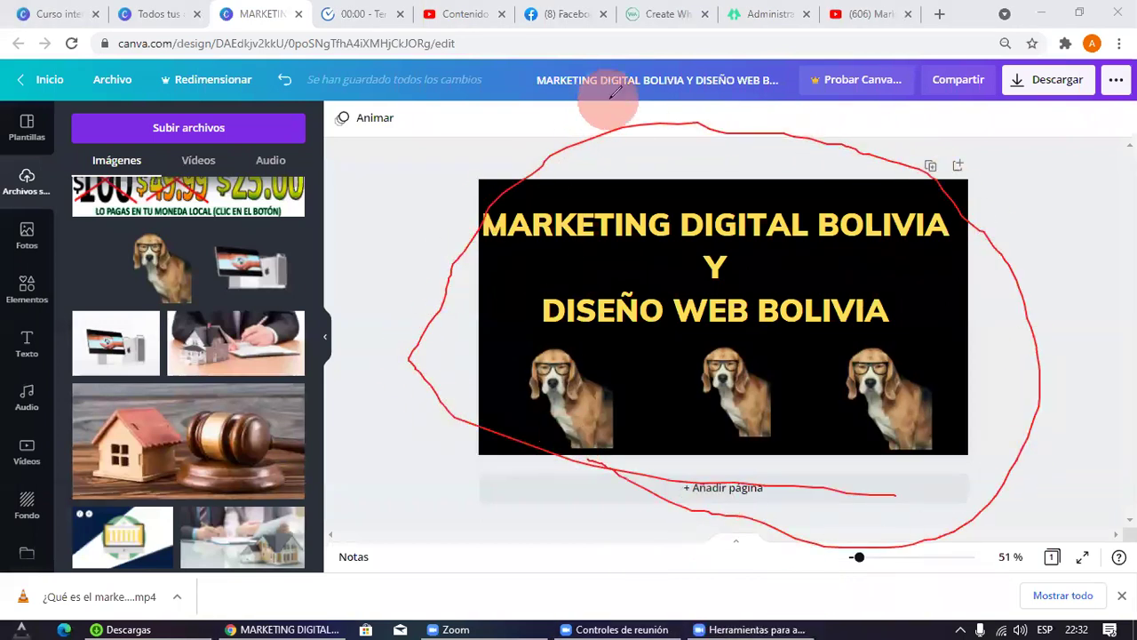
{"action": "mouse_move", "coordinate": [440, 224]}
{"action": "left_mouse_down"}
{"action": "mouse_move", "coordinate": [1038, 251]}
{"action": "mouse_move", "coordinate": [583, 474]}
{"action": "mouse_move", "coordinate": [501, 124]}
{"action": "left_mouse_up"}
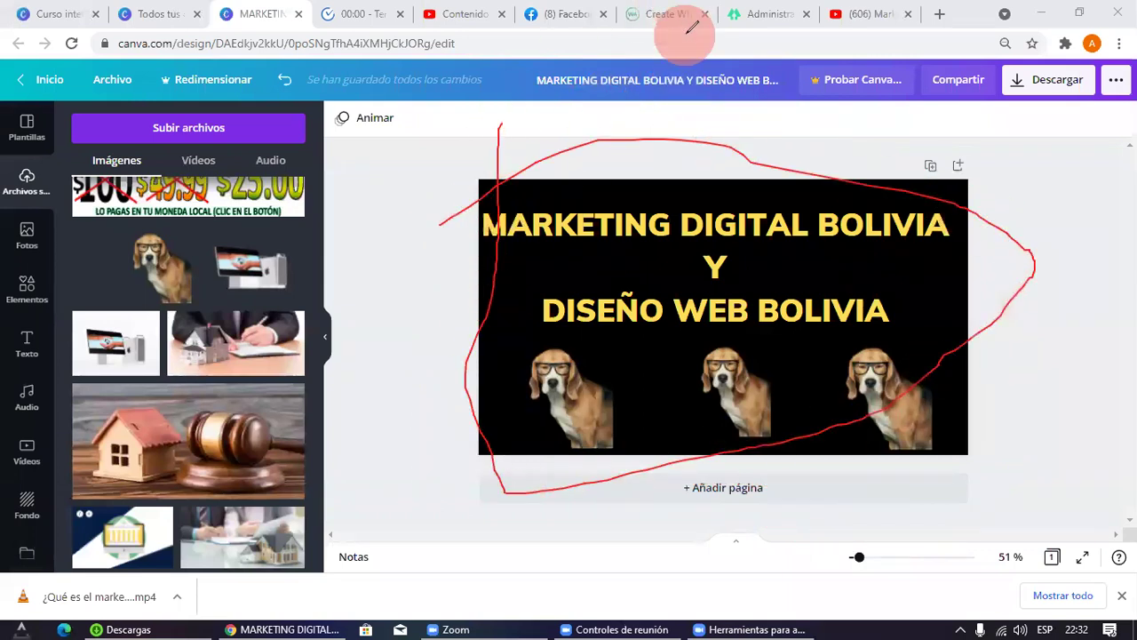
Download the design as a PNG and show the file in the Descargas folder.
{"action": "left_click", "coordinate": [1038, 82]}
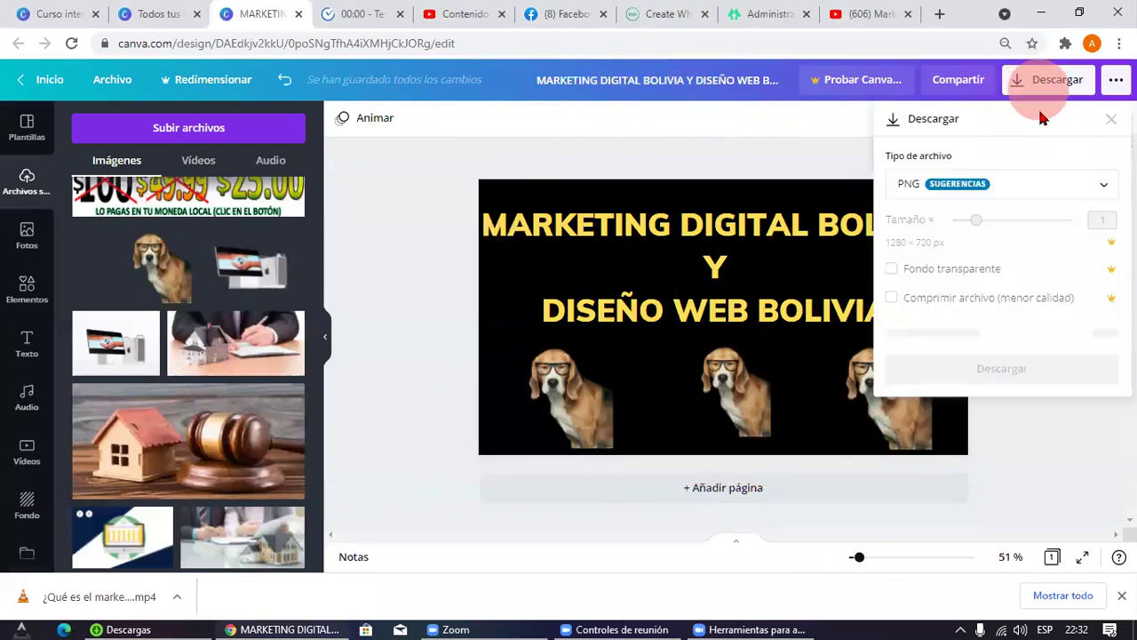
{"action": "left_click", "coordinate": [995, 331]}
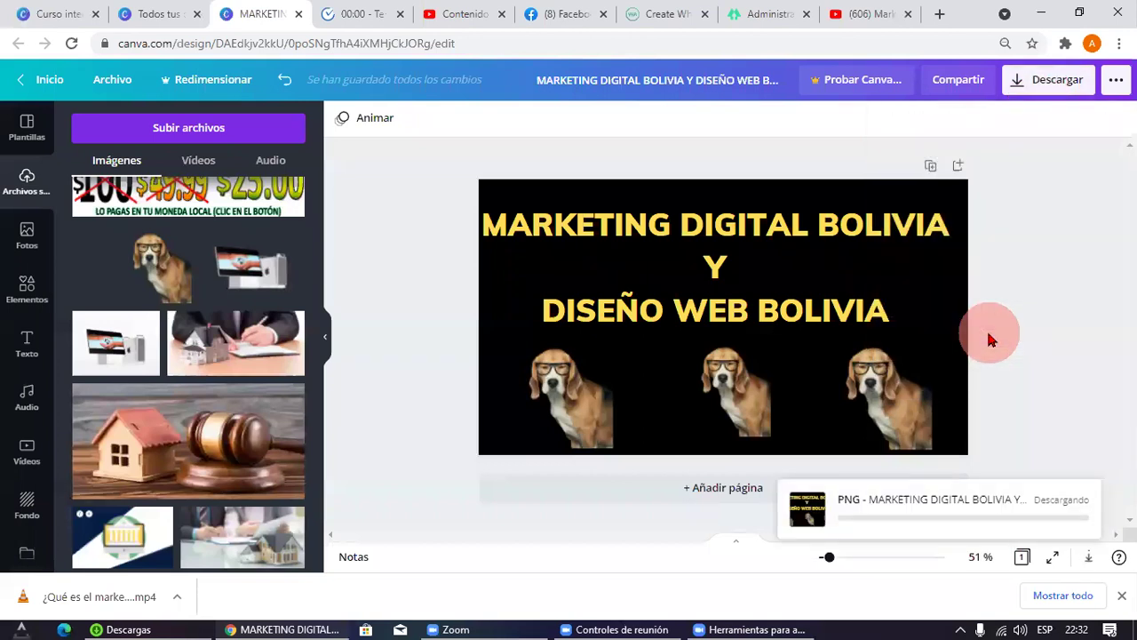
{"action": "left_click", "coordinate": [660, 394]}
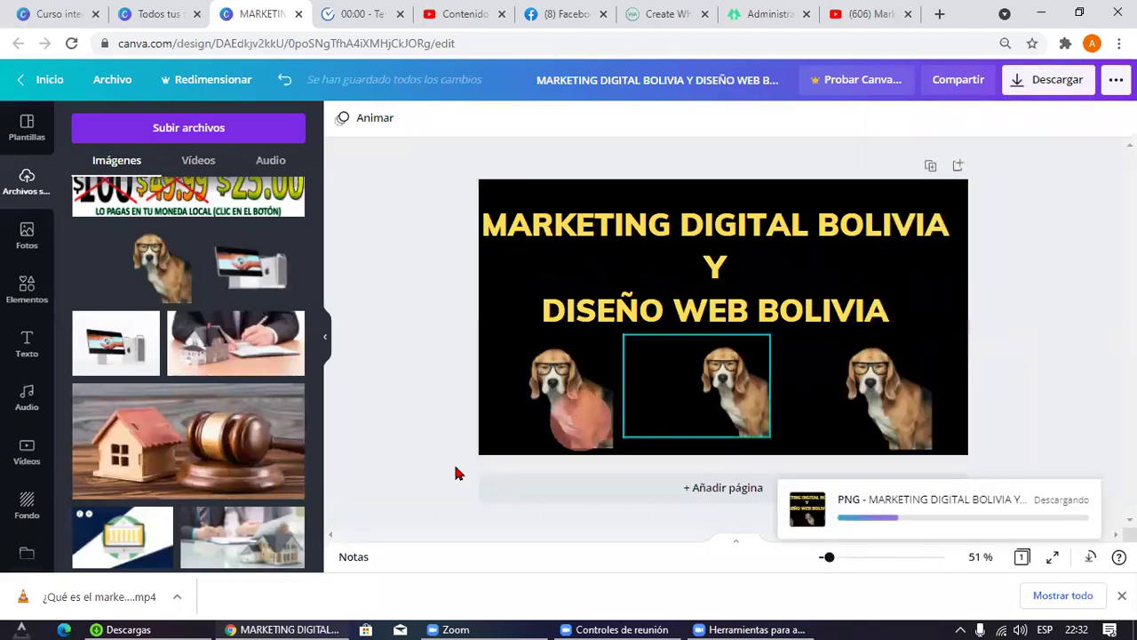
{"action": "left_click", "coordinate": [715, 336]}
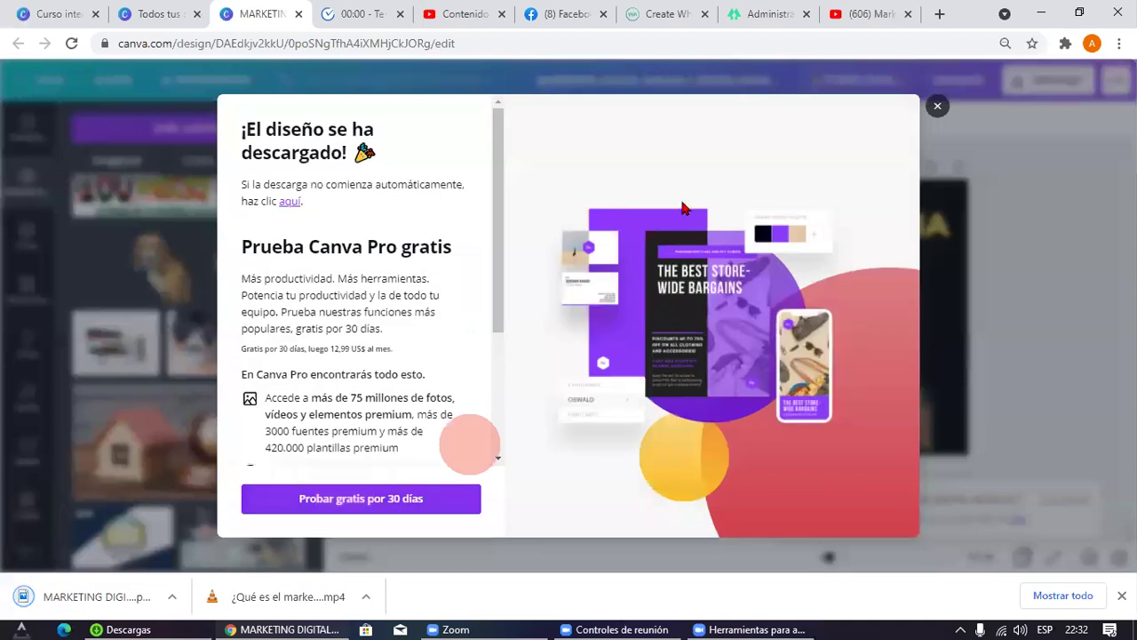
{"action": "left_click", "coordinate": [938, 105]}
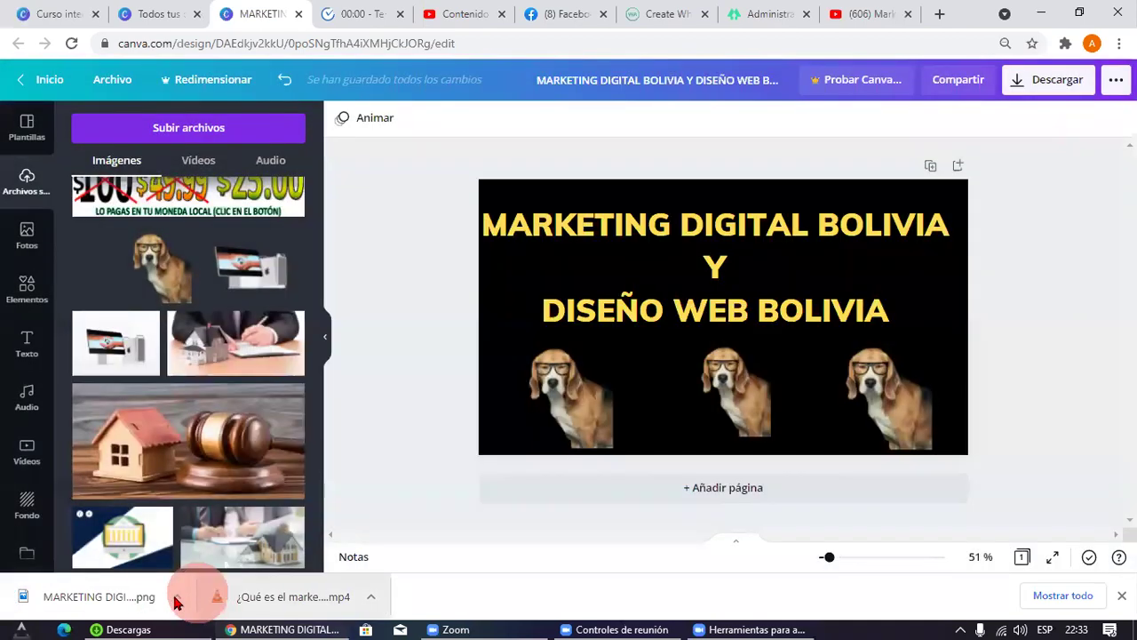
{"action": "left_click", "coordinate": [177, 596]}
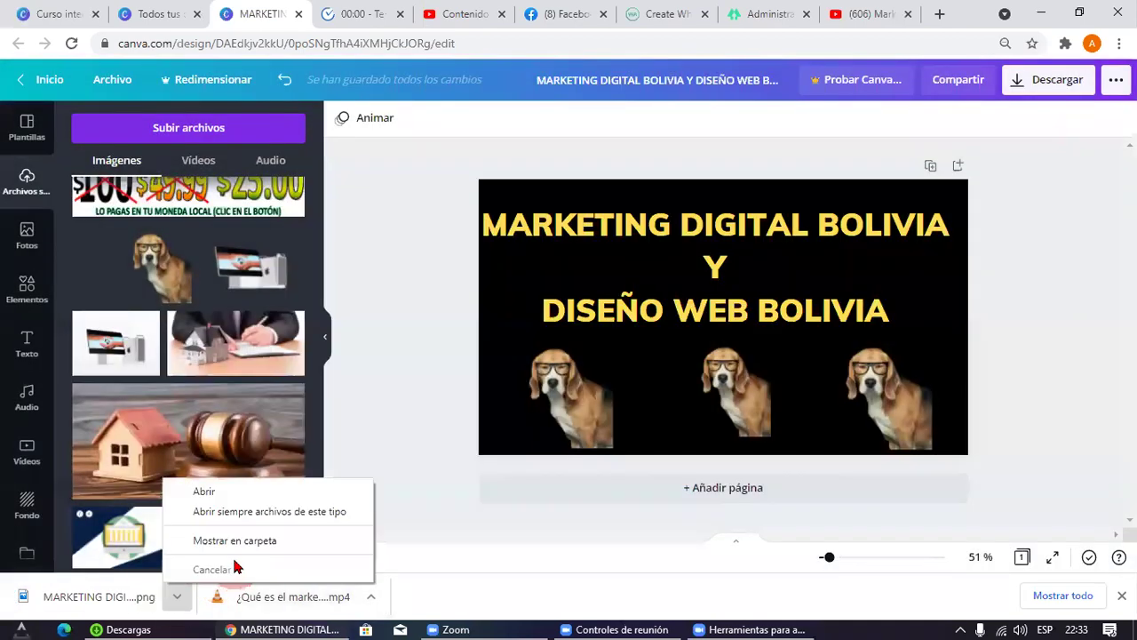
{"action": "left_click", "coordinate": [235, 540]}
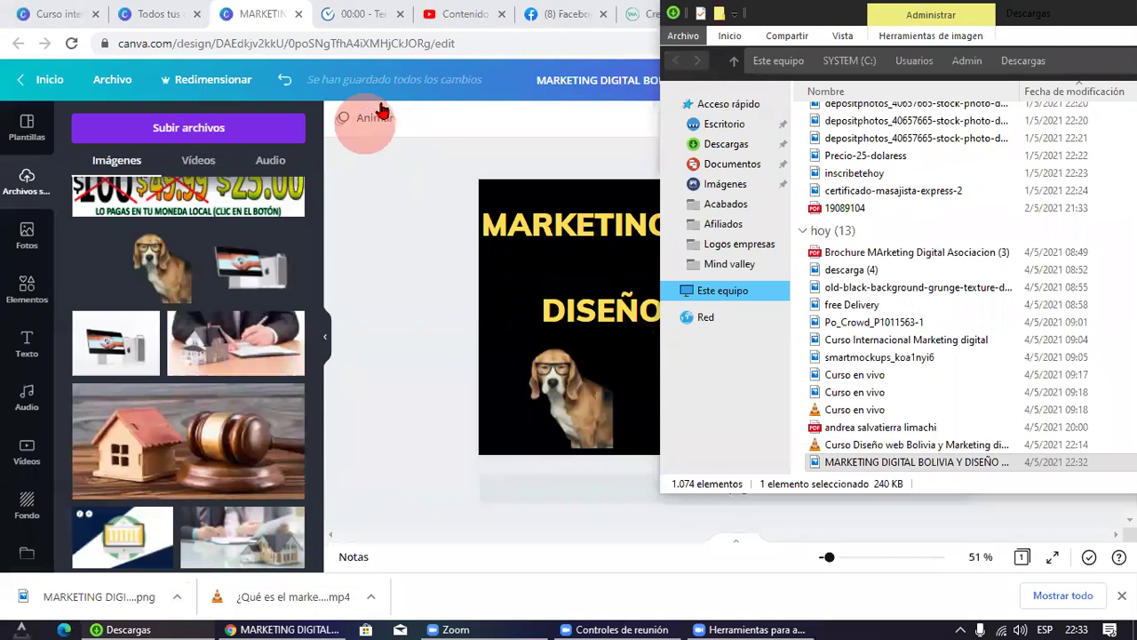
{"action": "left_click", "coordinate": [471, 14]}
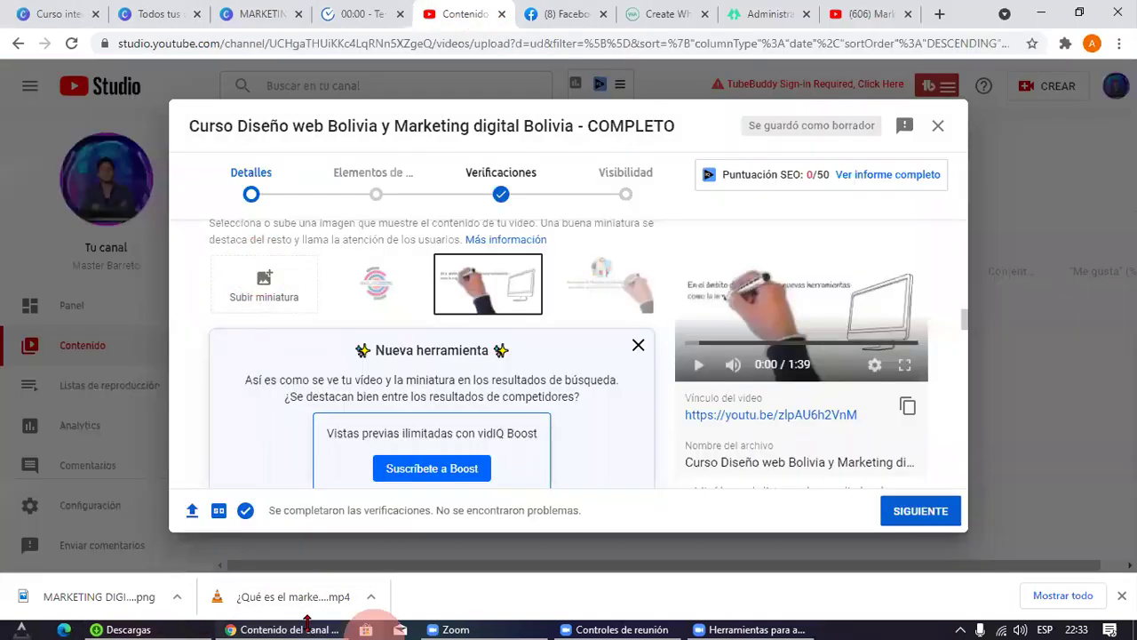
Drag the MARKETING DIGITAL BOLIVIA PNG from Descargas onto the Subir miniatura slot.
{"action": "left_click", "coordinate": [156, 622]}
{"action": "left_click", "coordinate": [877, 464]}
{"action": "left_click_drag", "start_coordinate": [353, 308], "coordinate": [255, 303]}
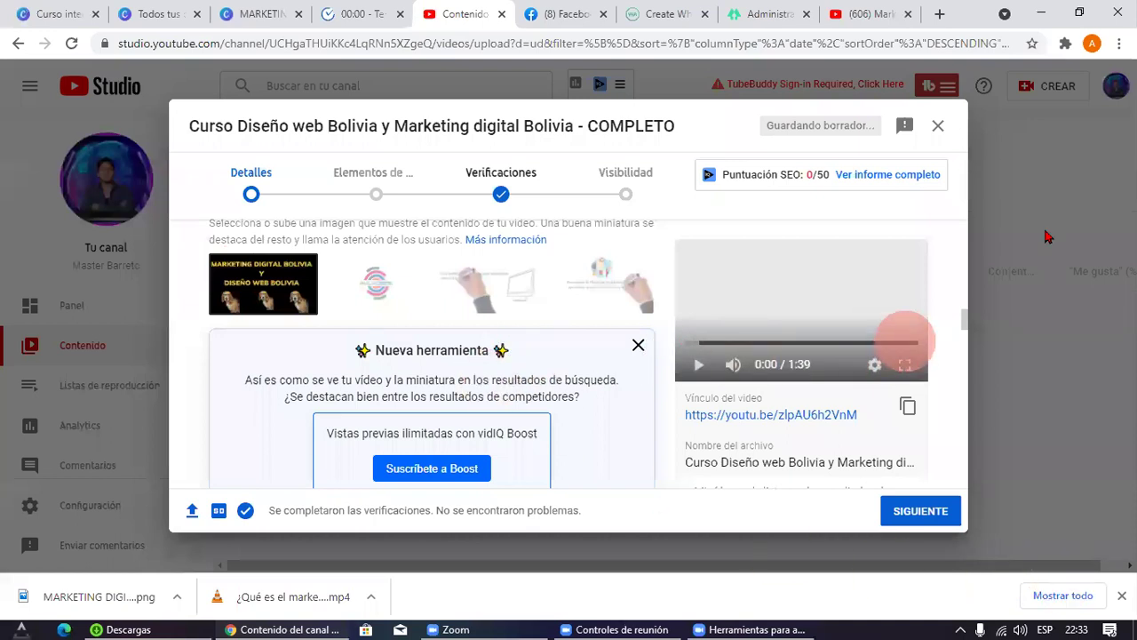
{"action": "mouse_move", "coordinate": [280, 285]}
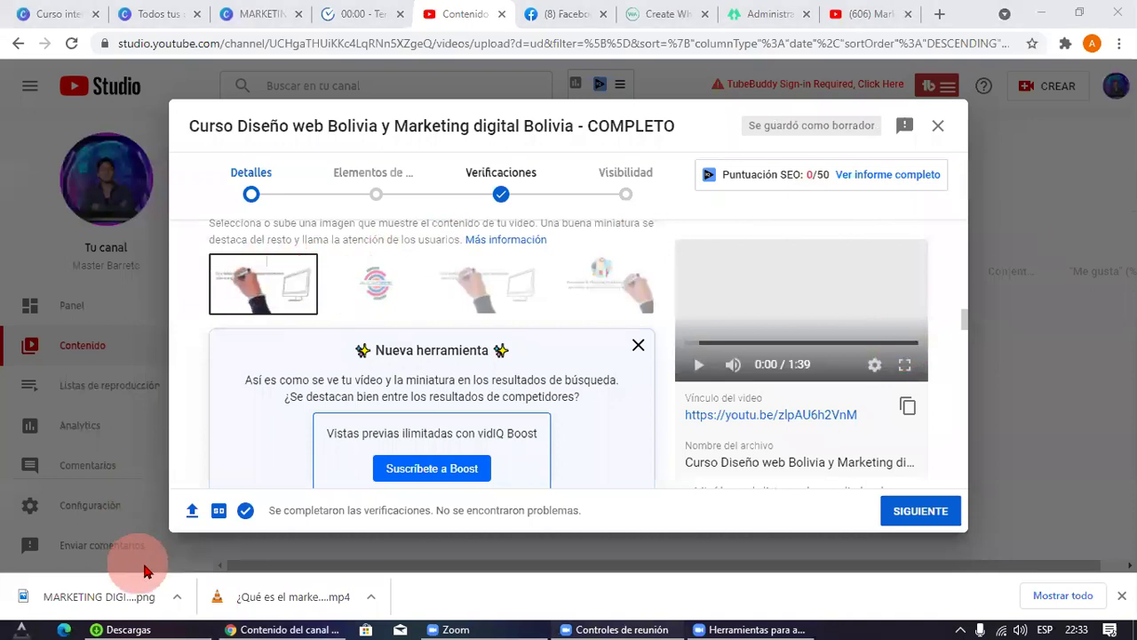
{"action": "left_click", "coordinate": [176, 597]}
{"action": "left_click", "coordinate": [97, 538]}
{"action": "left_click_drag", "start_coordinate": [986, 461], "coordinate": [285, 296]}
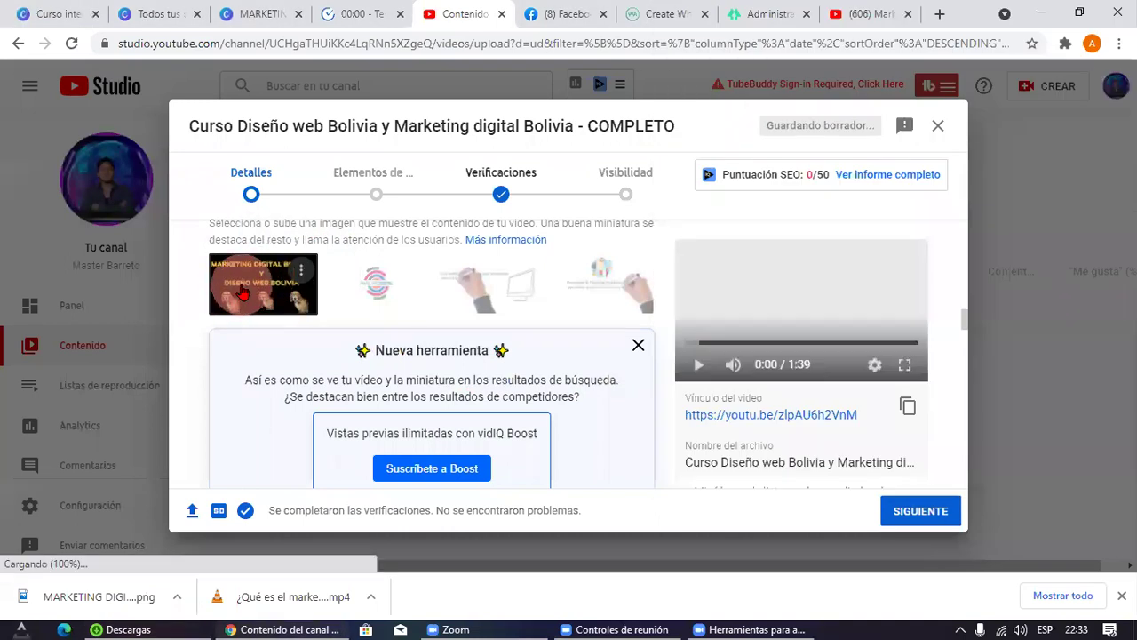
{"action": "scroll", "coordinate": [416, 348], "scroll_direction": "down", "scroll_amount": 2}
{"action": "scroll", "coordinate": [416, 348], "scroll_direction": "down", "scroll_amount": 2}
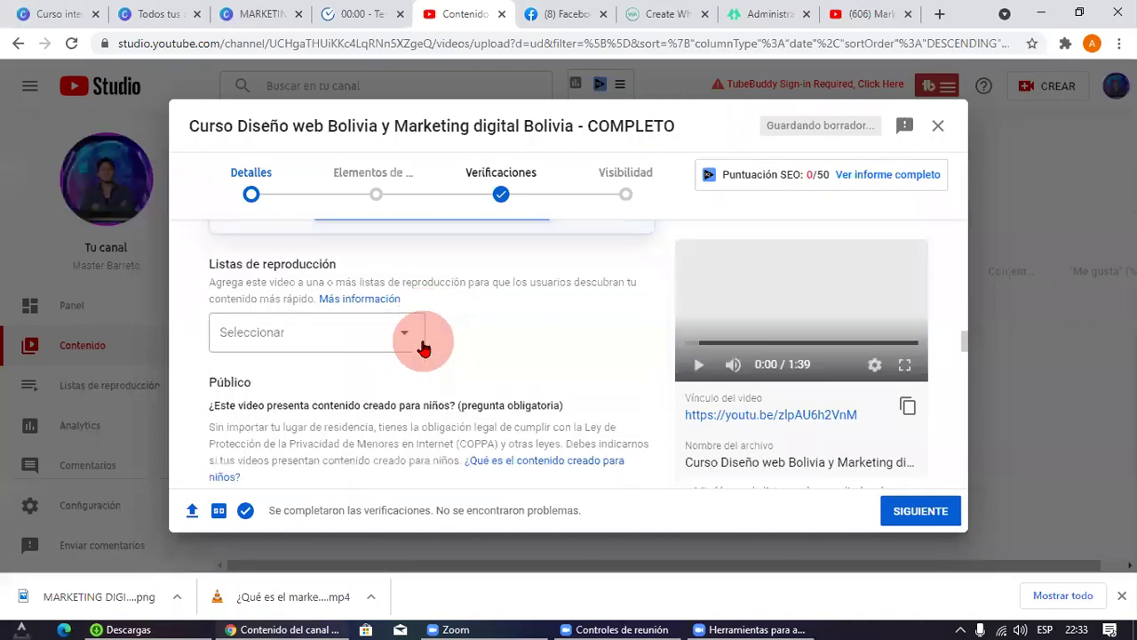
{"action": "scroll", "coordinate": [361, 279], "scroll_direction": "up", "scroll_amount": 2}
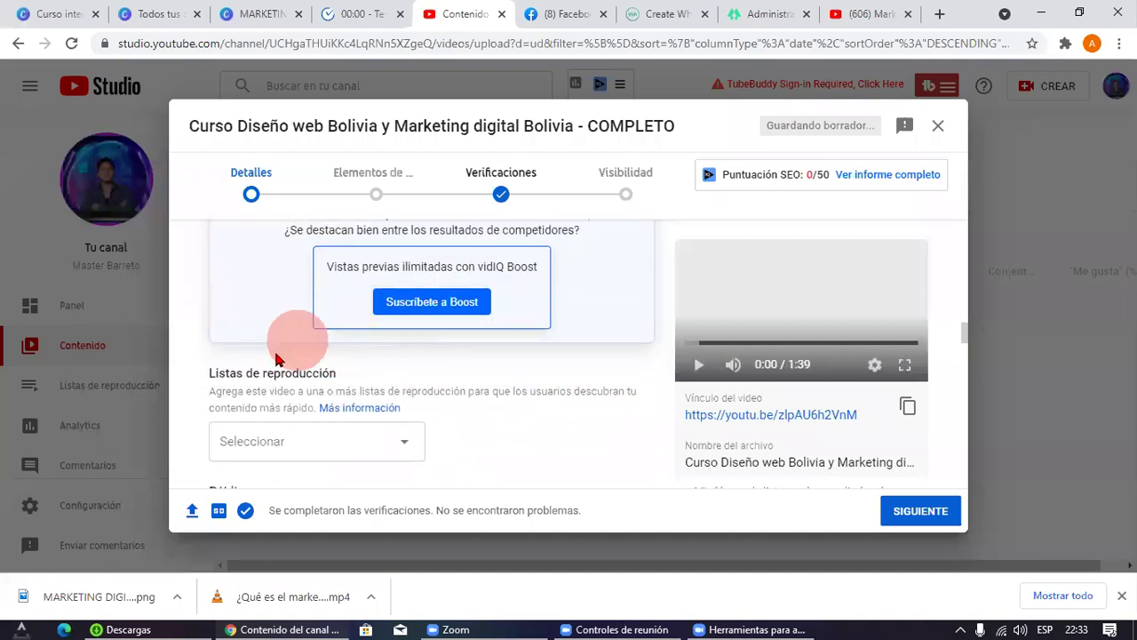
{"action": "left_click", "coordinate": [403, 449]}
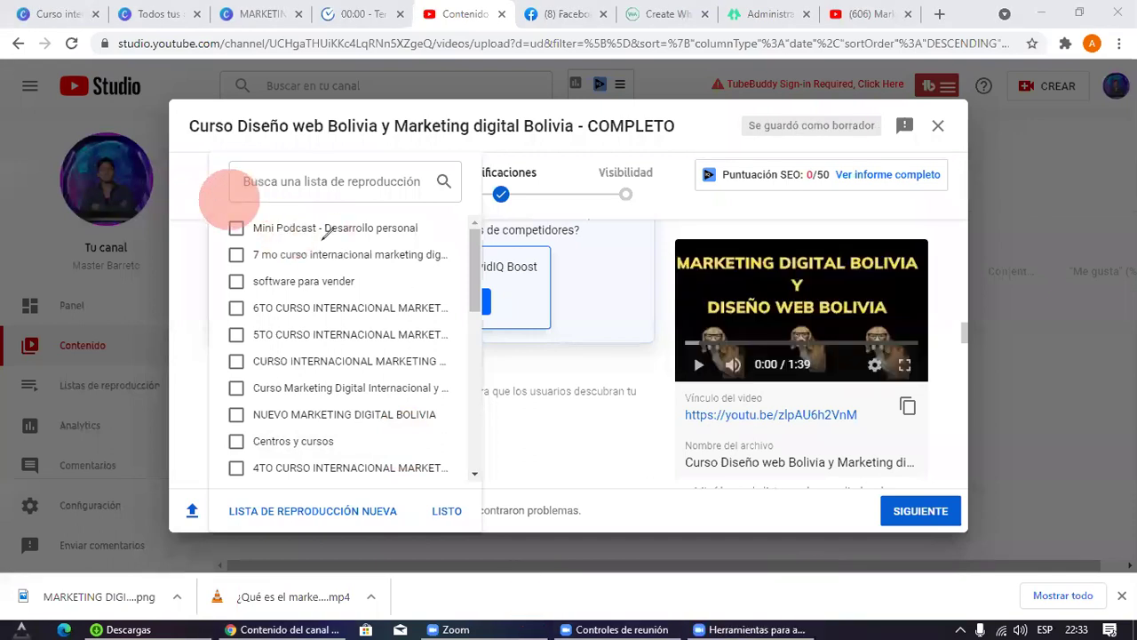
{"action": "mouse_move", "coordinate": [233, 135]}
{"action": "left_mouse_down"}
{"action": "mouse_move", "coordinate": [224, 237]}
{"action": "mouse_move", "coordinate": [449, 258]}
{"action": "left_mouse_up"}
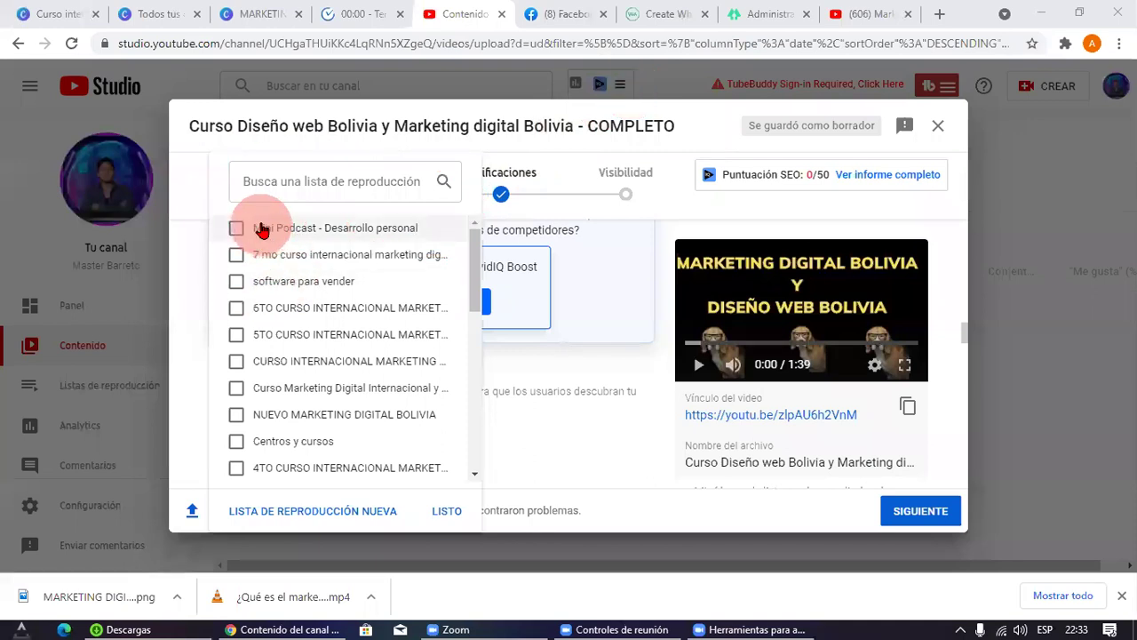
{"action": "scroll", "coordinate": [347, 420], "scroll_direction": "down", "scroll_amount": 5}
{"action": "scroll", "coordinate": [343, 406], "scroll_direction": "down", "scroll_amount": 2}
{"action": "scroll", "coordinate": [343, 399], "scroll_direction": "up", "scroll_amount": 10}
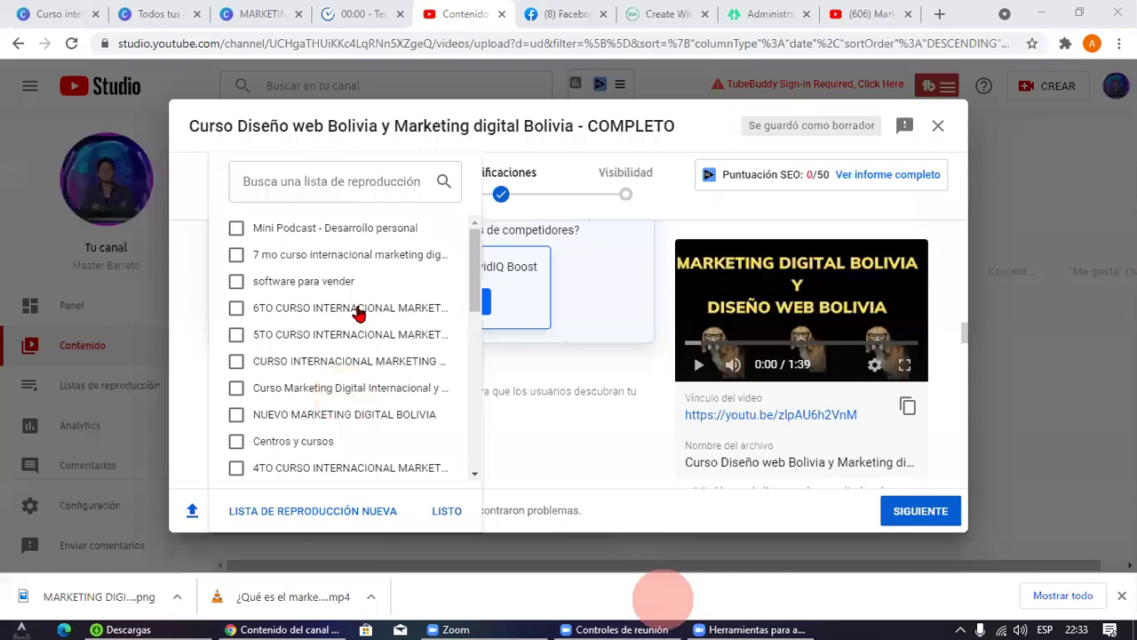
{"action": "scroll", "coordinate": [365, 320], "scroll_direction": "down", "scroll_amount": 8}
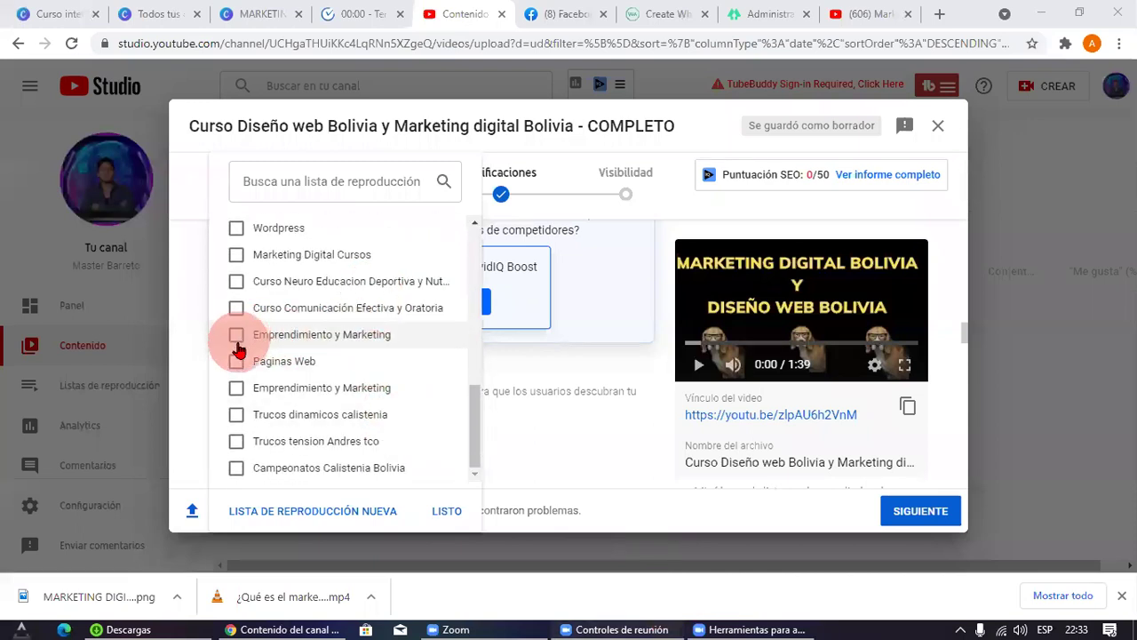
{"action": "left_click", "coordinate": [307, 512]}
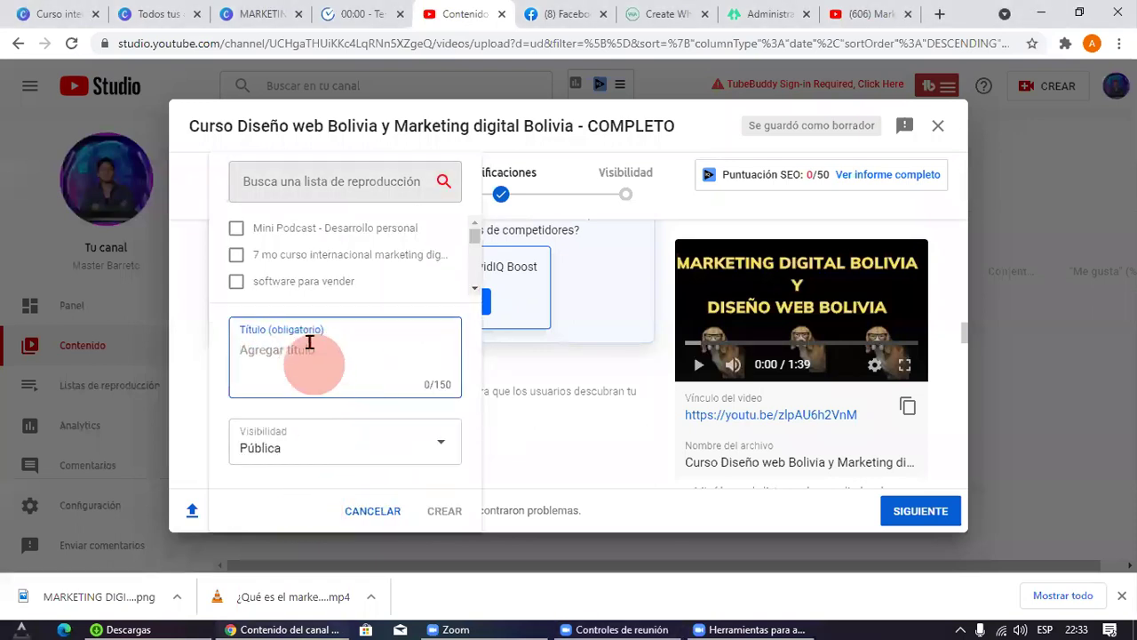
{"action": "left_click", "coordinate": [375, 510]}
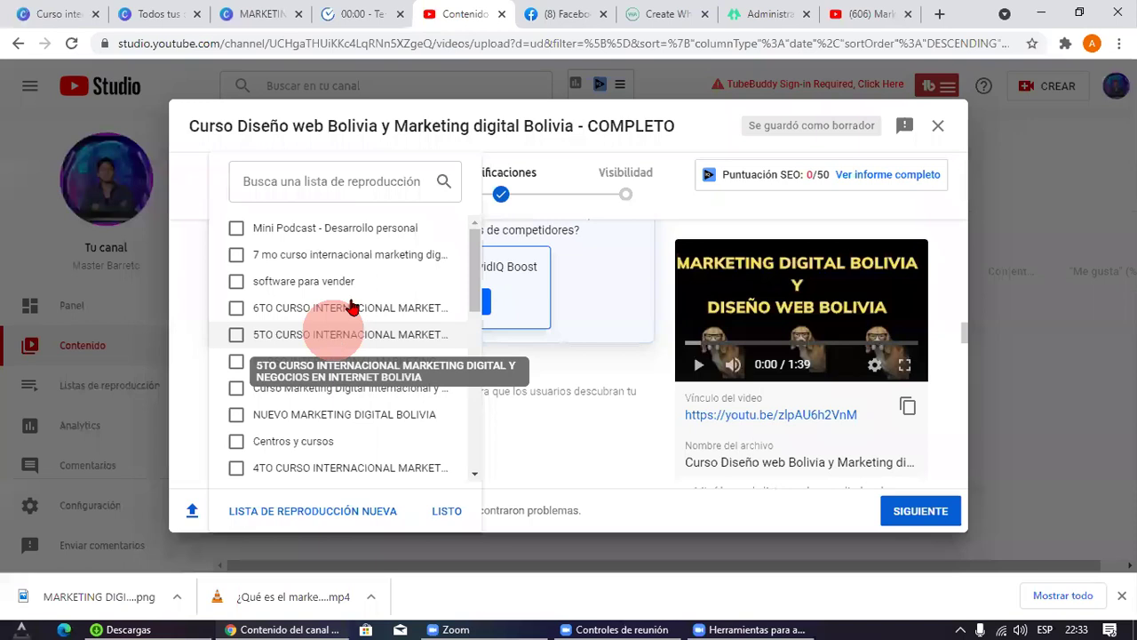
{"action": "left_click", "coordinate": [545, 432]}
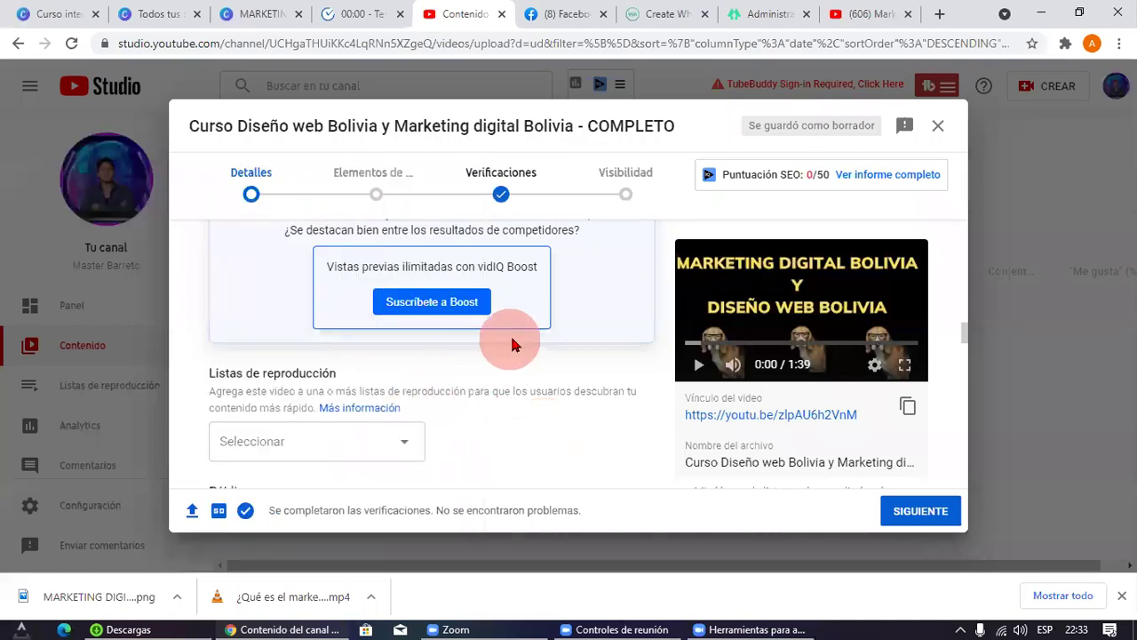
{"action": "scroll", "coordinate": [520, 342], "scroll_direction": "down", "scroll_amount": 3}
{"action": "scroll", "coordinate": [522, 338], "scroll_direction": "down", "scroll_amount": 2}
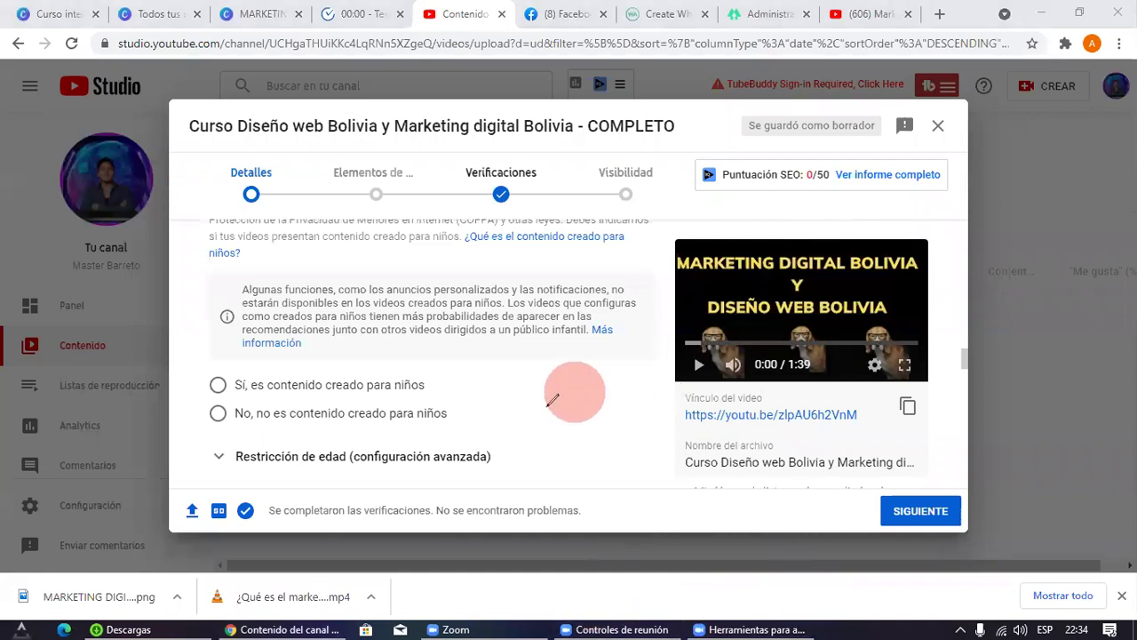
{"action": "mouse_move", "coordinate": [211, 345]}
{"action": "left_mouse_down"}
{"action": "mouse_move", "coordinate": [518, 400]}
{"action": "mouse_move", "coordinate": [168, 424]}
{"action": "mouse_move", "coordinate": [216, 342]}
{"action": "left_mouse_up"}
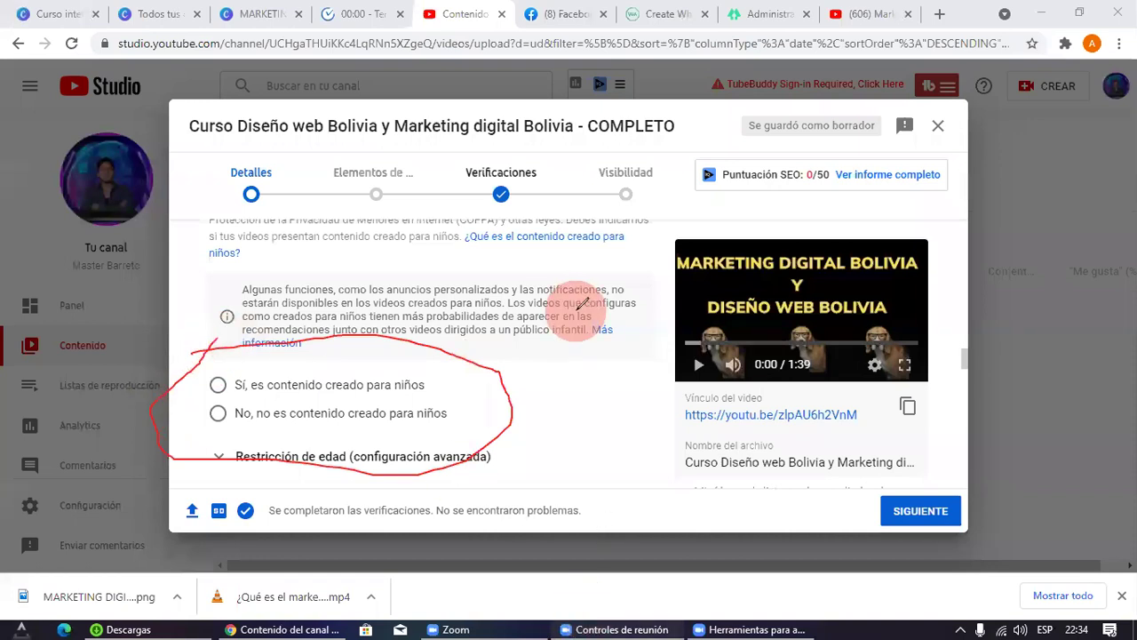
{"action": "left_click_drag", "start_coordinate": [199, 435], "coordinate": [424, 448]}
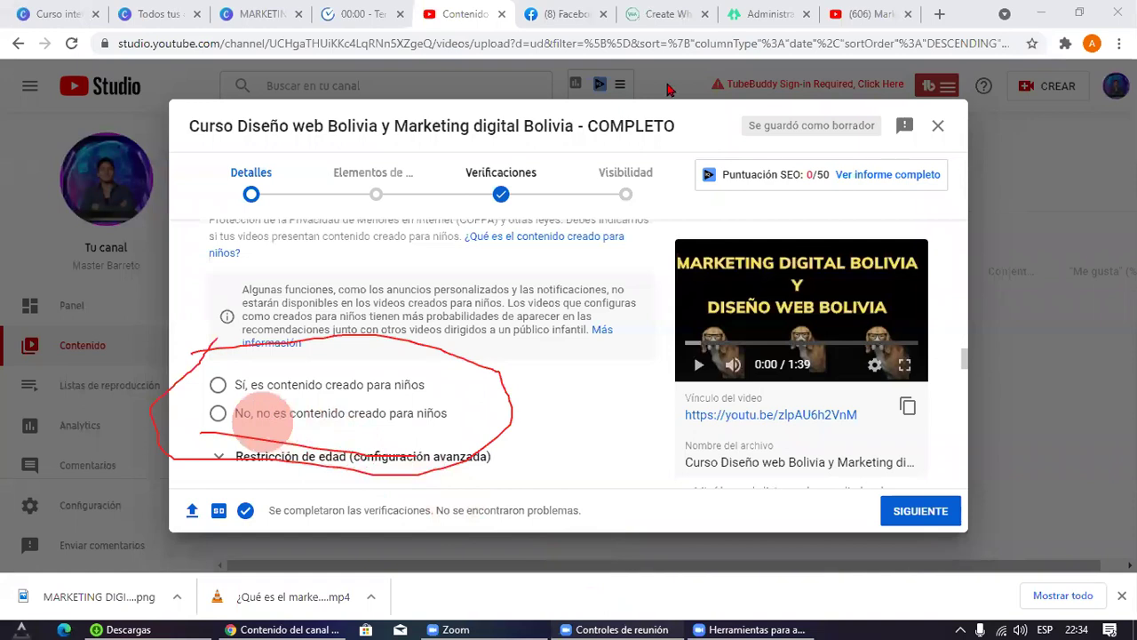
{"action": "left_click", "coordinate": [247, 414]}
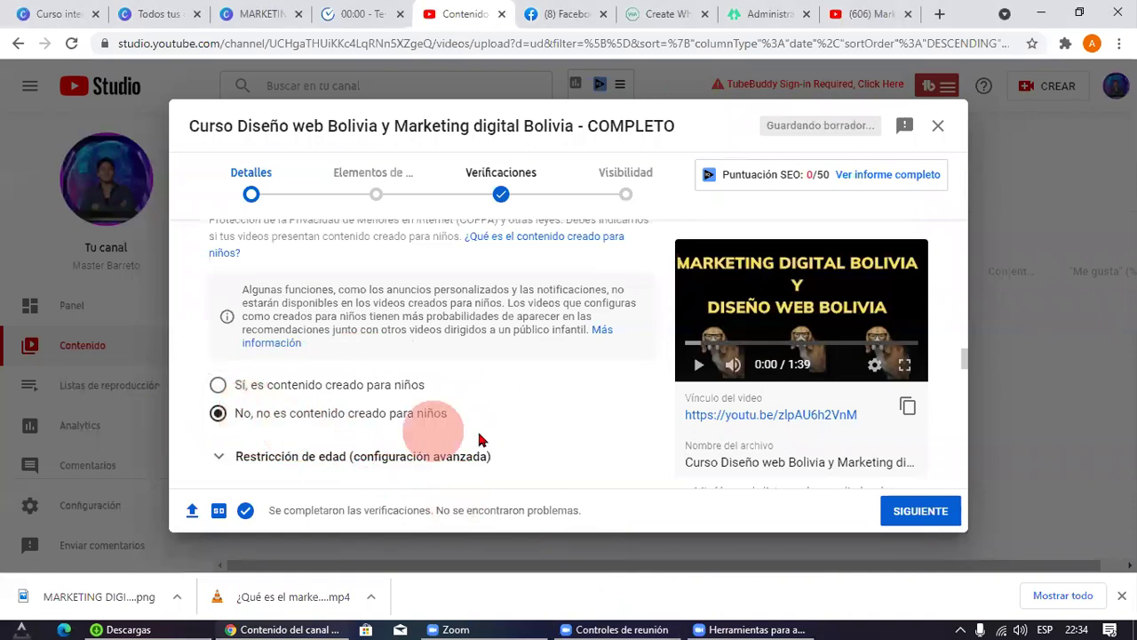
{"action": "scroll", "coordinate": [566, 385], "scroll_direction": "down", "scroll_amount": 4}
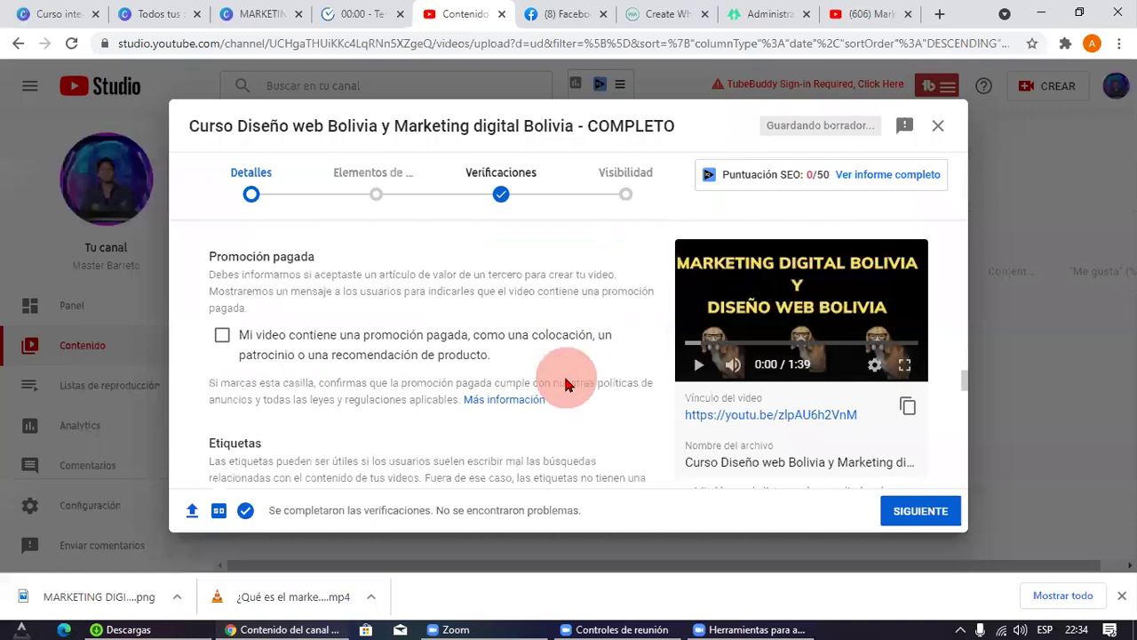
{"action": "scroll", "coordinate": [262, 363], "scroll_direction": "up", "scroll_amount": 2}
{"action": "scroll", "coordinate": [262, 363], "scroll_direction": "down", "scroll_amount": 1}
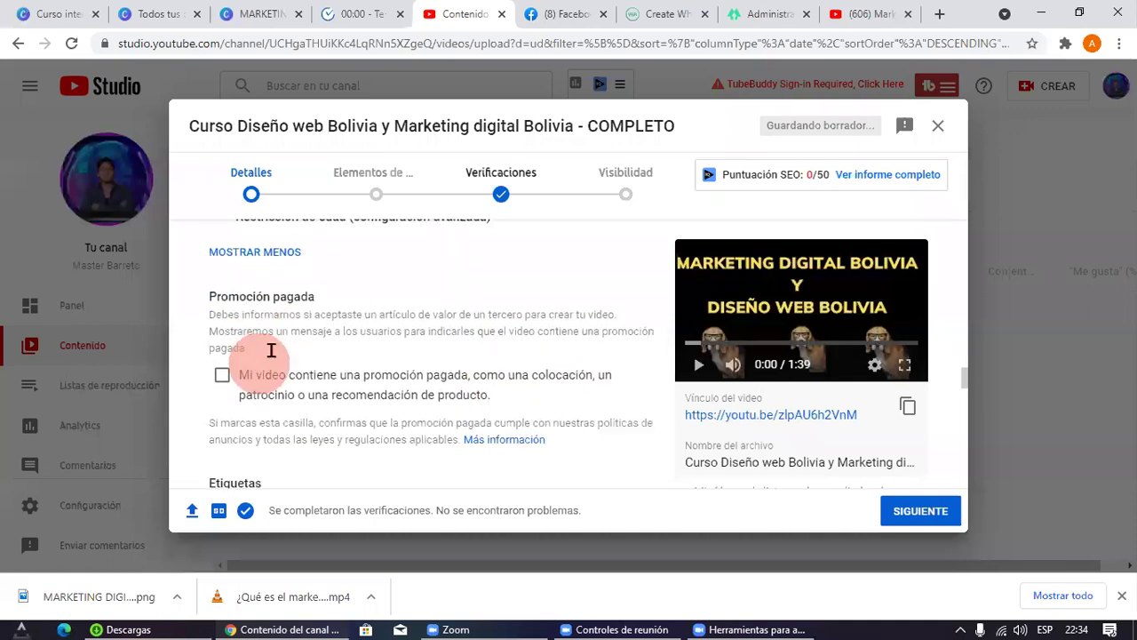
{"action": "mouse_move", "coordinate": [207, 291]}
{"action": "left_mouse_down"}
{"action": "mouse_move", "coordinate": [305, 293]}
{"action": "mouse_move", "coordinate": [266, 304]}
{"action": "mouse_move", "coordinate": [211, 295]}
{"action": "left_mouse_up"}
{"action": "left_click", "coordinate": [323, 298]}
{"action": "scroll", "coordinate": [406, 312], "scroll_direction": "up", "scroll_amount": 3}
{"action": "scroll", "coordinate": [360, 395], "scroll_direction": "up", "scroll_amount": 3}
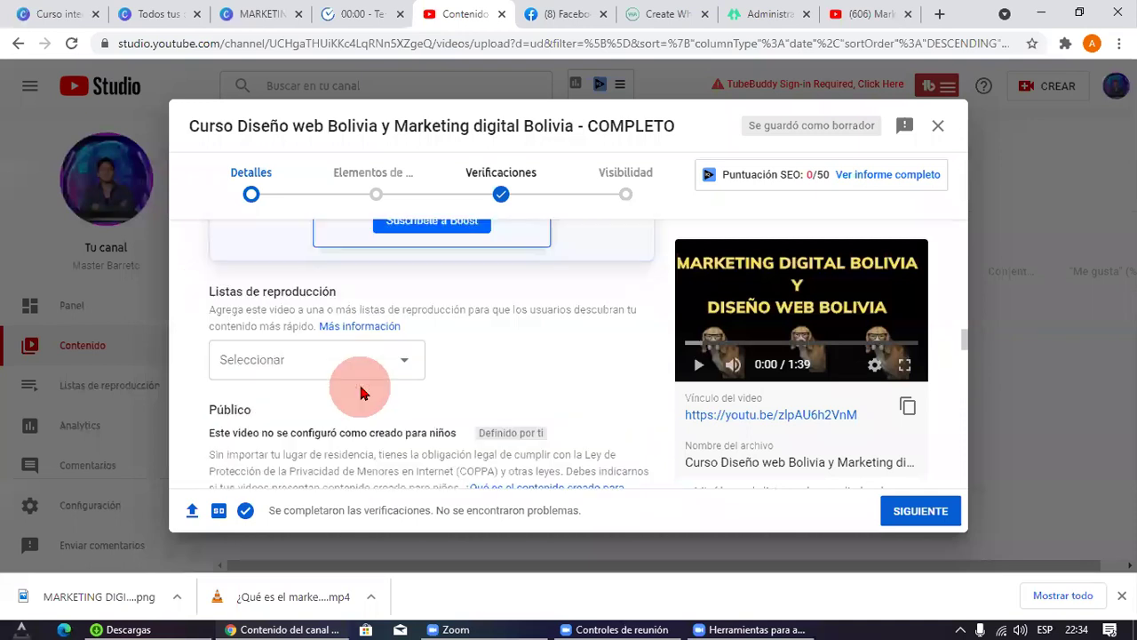
{"action": "scroll", "coordinate": [360, 394], "scroll_direction": "down", "scroll_amount": 6}
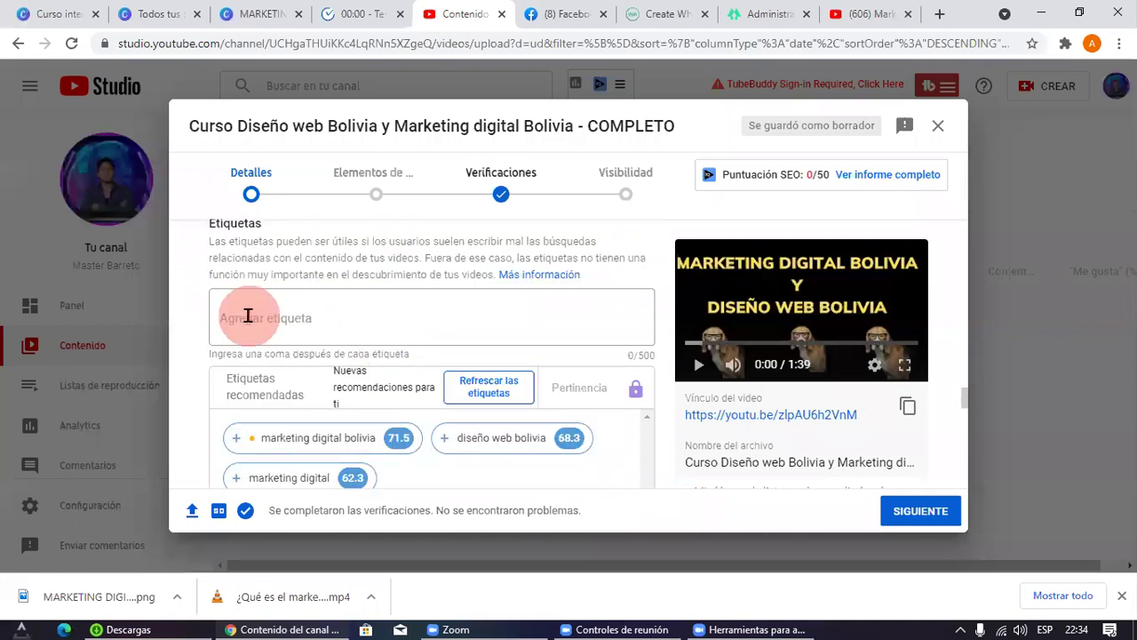
Add 'marketing digital Bolivia' as the video's first tag.
{"action": "scroll", "coordinate": [249, 316], "scroll_direction": "up", "scroll_amount": 1}
{"action": "left_click_drag", "start_coordinate": [210, 307], "coordinate": [277, 308]}
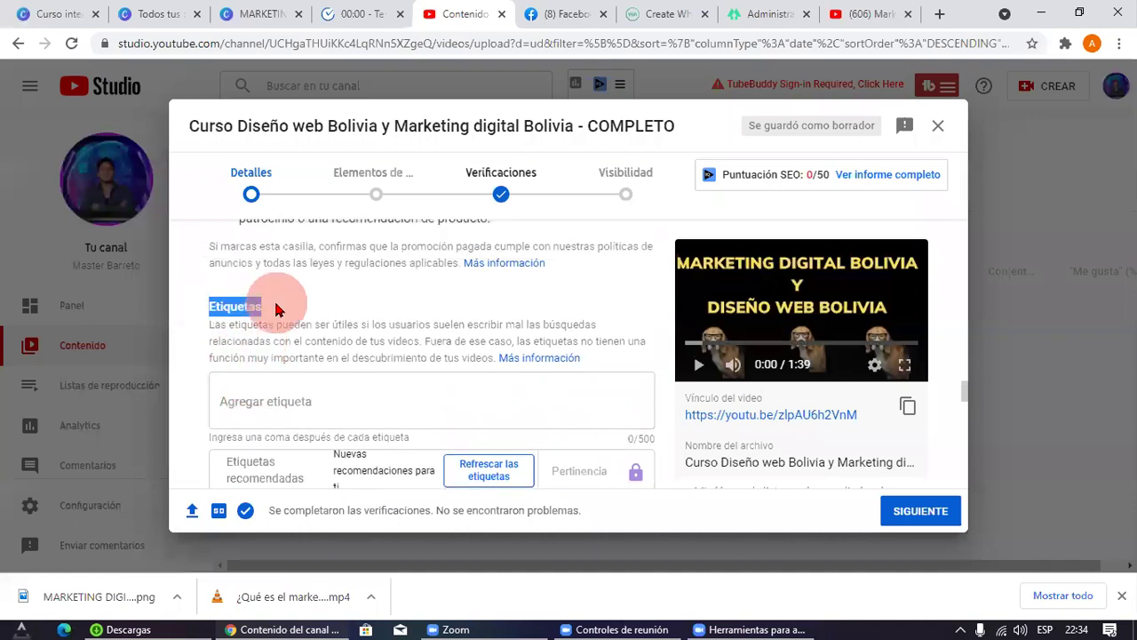
{"action": "left_click", "coordinate": [289, 402]}
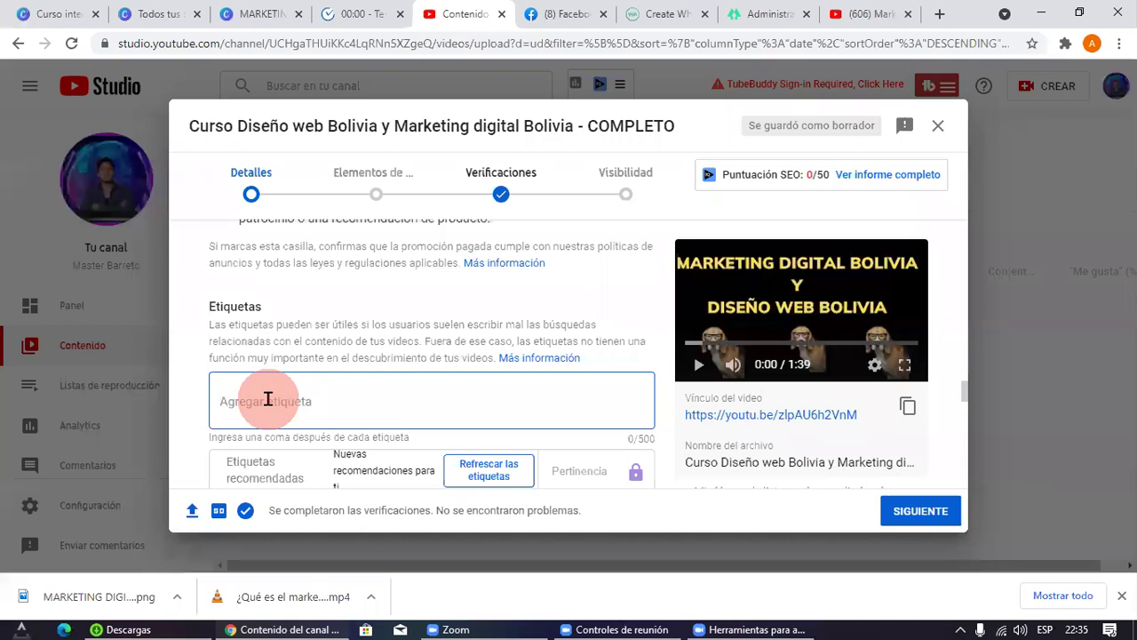
{"action": "type", "text": "MA"}
{"action": "key", "text": "BackSpace"}
{"action": "key", "text": "BackSpace"}
{"action": "key", "text": "BackSpace"}
{"action": "key", "text": "BackSpace"}
{"action": "type", "text": "AR"}
{"action": "key", "text": "BackSpace"}
{"action": "key", "text": "BackSpace"}
{"action": "key", "text": "BackSpace"}
{"action": "type", "text": "marketing digital Bolivi"}
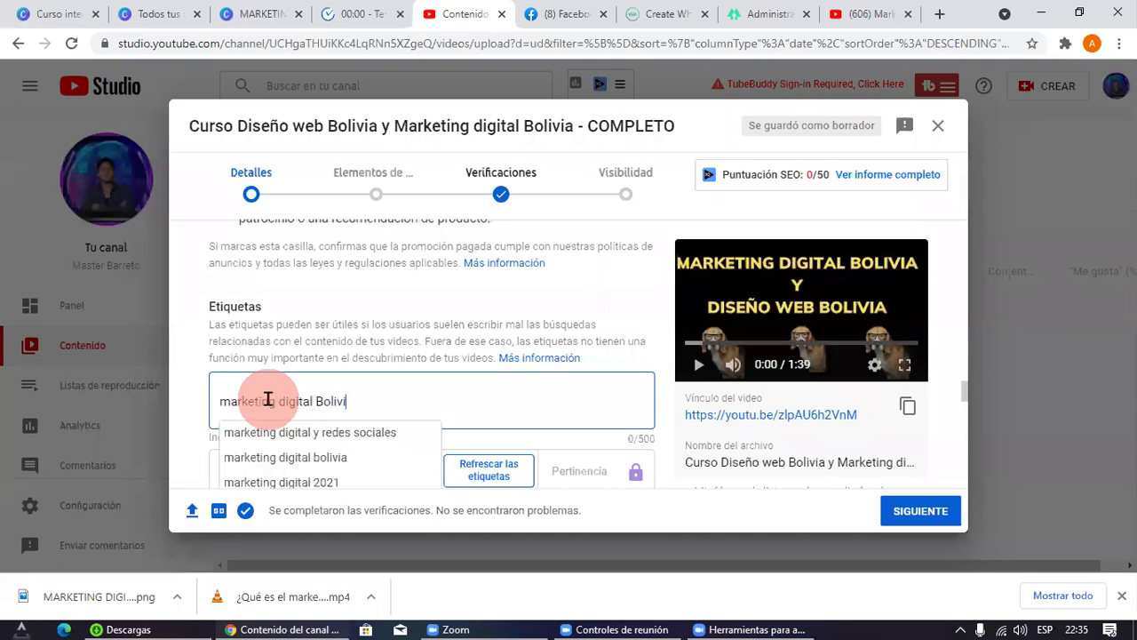
{"action": "type", "text": "a"}
{"action": "key", "text": "Return"}
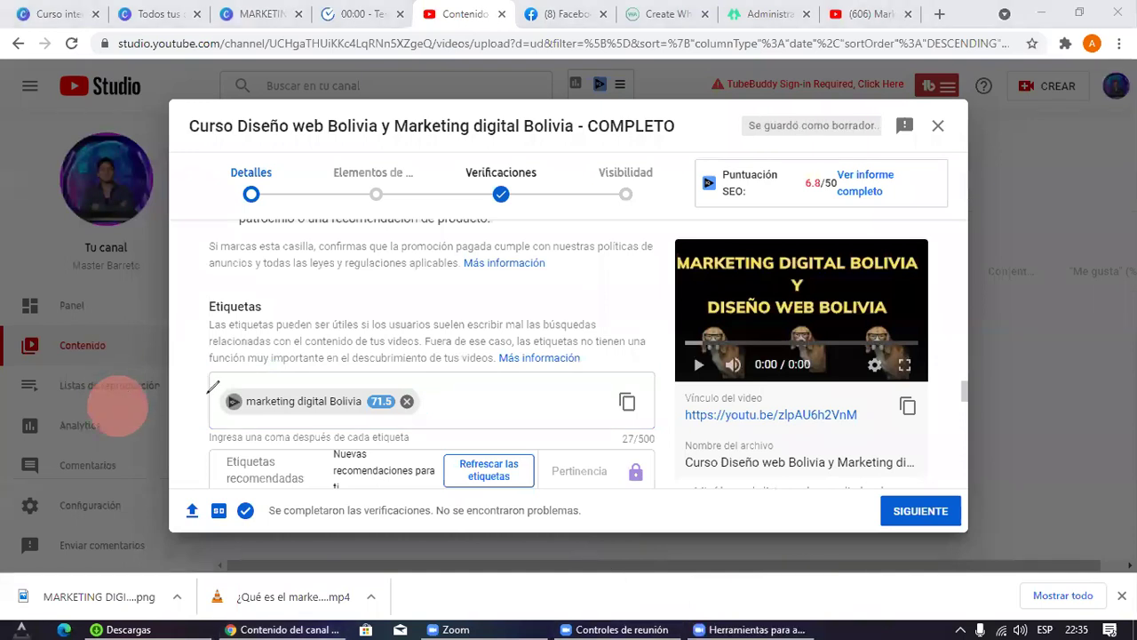
Add the tags 'diseño web Bolivia', 'diseño web bolivia', 'marketing digital bolivia' and 'videocursos'.
{"action": "mouse_move", "coordinate": [237, 362]}
{"action": "left_mouse_down"}
{"action": "mouse_move", "coordinate": [209, 390]}
{"action": "mouse_move", "coordinate": [233, 364]}
{"action": "left_mouse_up"}
{"action": "mouse_move", "coordinate": [267, 258]}
{"action": "left_mouse_down"}
{"action": "mouse_move", "coordinate": [304, 355]}
{"action": "mouse_move", "coordinate": [318, 317]}
{"action": "mouse_move", "coordinate": [271, 306]}
{"action": "left_mouse_up"}
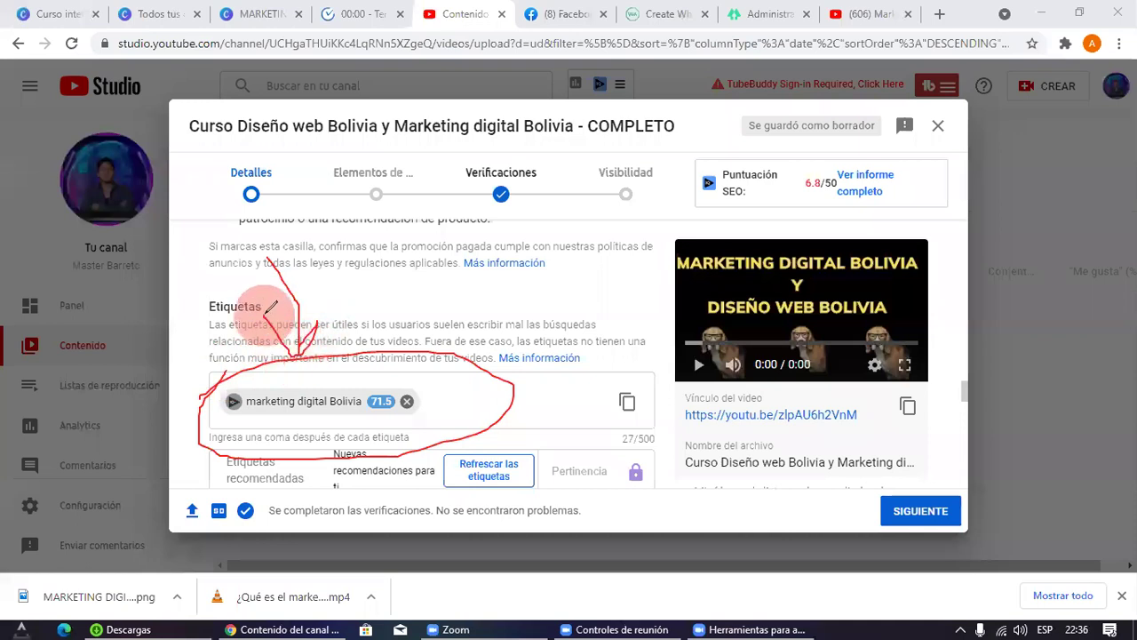
{"action": "mouse_move", "coordinate": [354, 233]}
{"action": "left_mouse_down"}
{"action": "mouse_move", "coordinate": [402, 348]}
{"action": "mouse_move", "coordinate": [305, 317]}
{"action": "left_mouse_up"}
{"action": "mouse_move", "coordinate": [374, 392]}
{"action": "left_mouse_down"}
{"action": "mouse_move", "coordinate": [266, 383]}
{"action": "mouse_move", "coordinate": [234, 394]}
{"action": "mouse_move", "coordinate": [470, 406]}
{"action": "mouse_move", "coordinate": [201, 399]}
{"action": "left_mouse_up"}
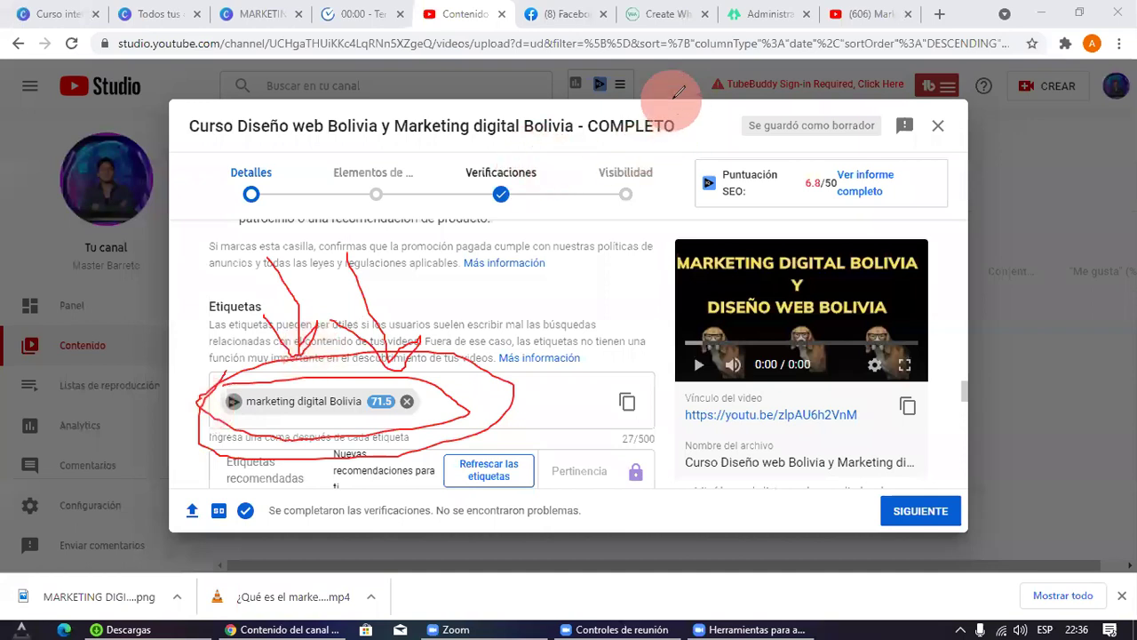
{"action": "mouse_move", "coordinate": [530, 356]}
{"action": "left_mouse_down"}
{"action": "mouse_move", "coordinate": [606, 458]}
{"action": "mouse_move", "coordinate": [797, 77]}
{"action": "left_mouse_up"}
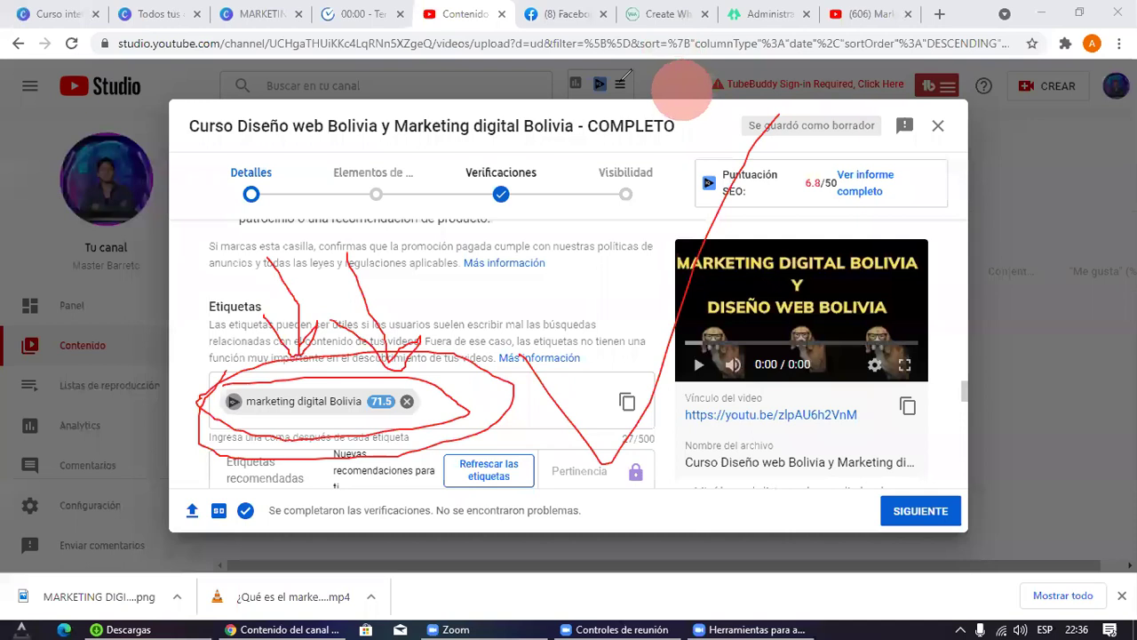
{"action": "left_click", "coordinate": [490, 391]}
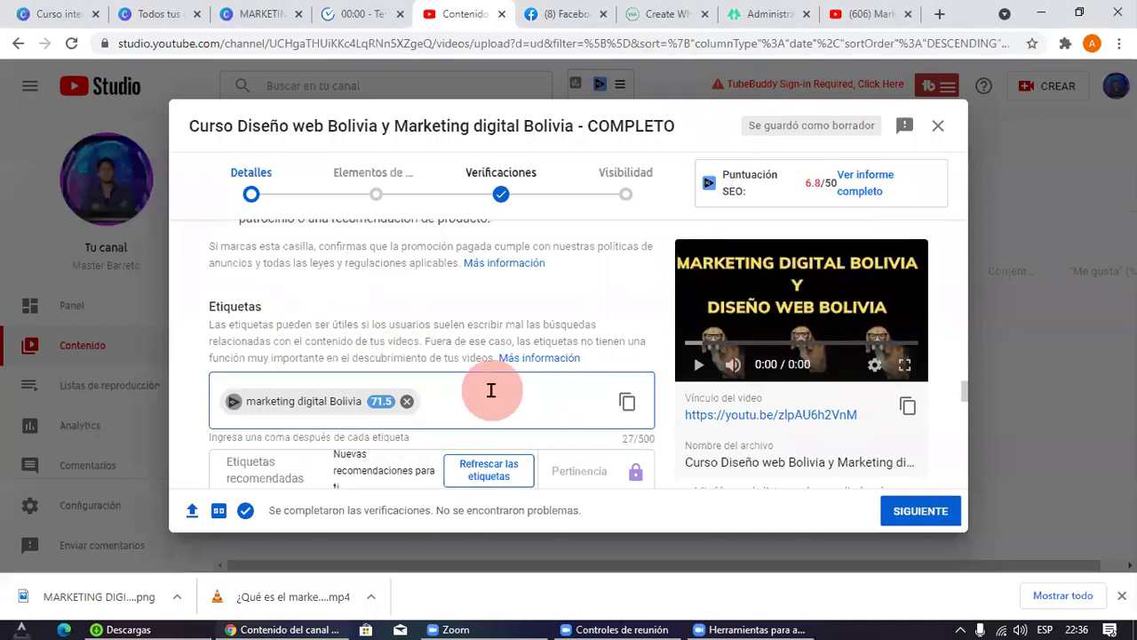
{"action": "type", "text": "diseño web "}
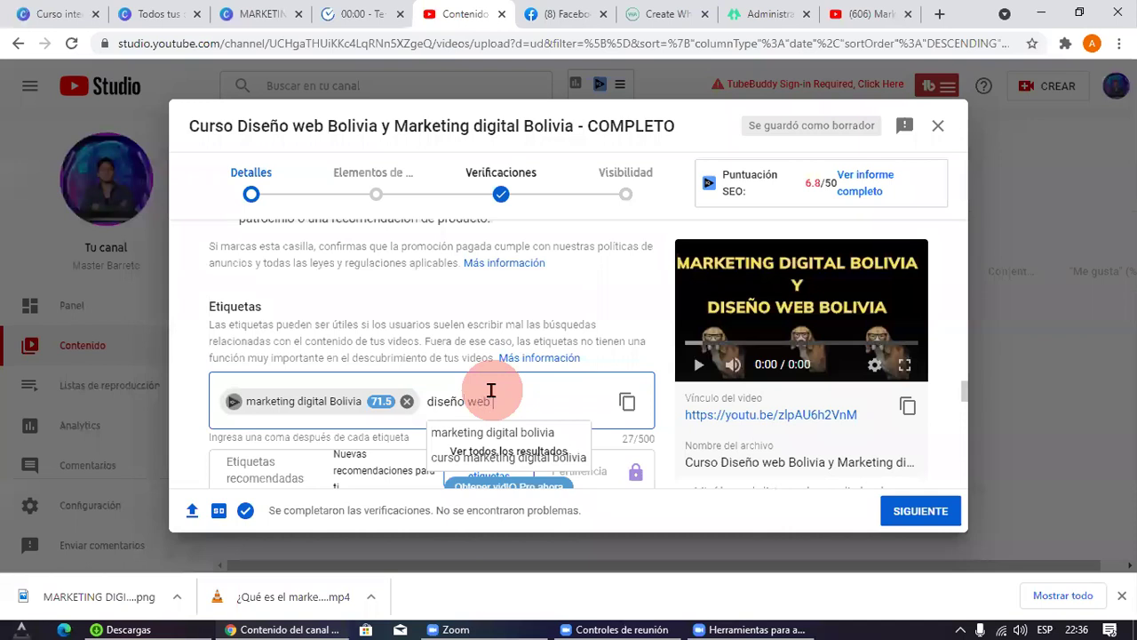
{"action": "type", "text": "Bolivia, "}
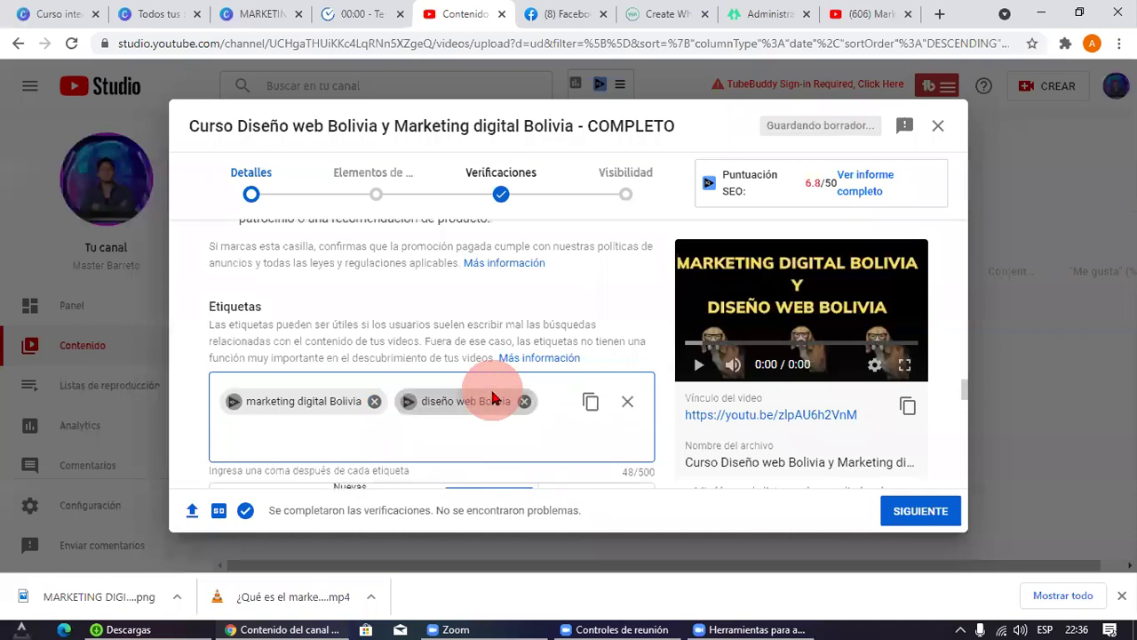
{"action": "type", "text": "diseño web bolivia"}
{"action": "key", "text": "Return"}
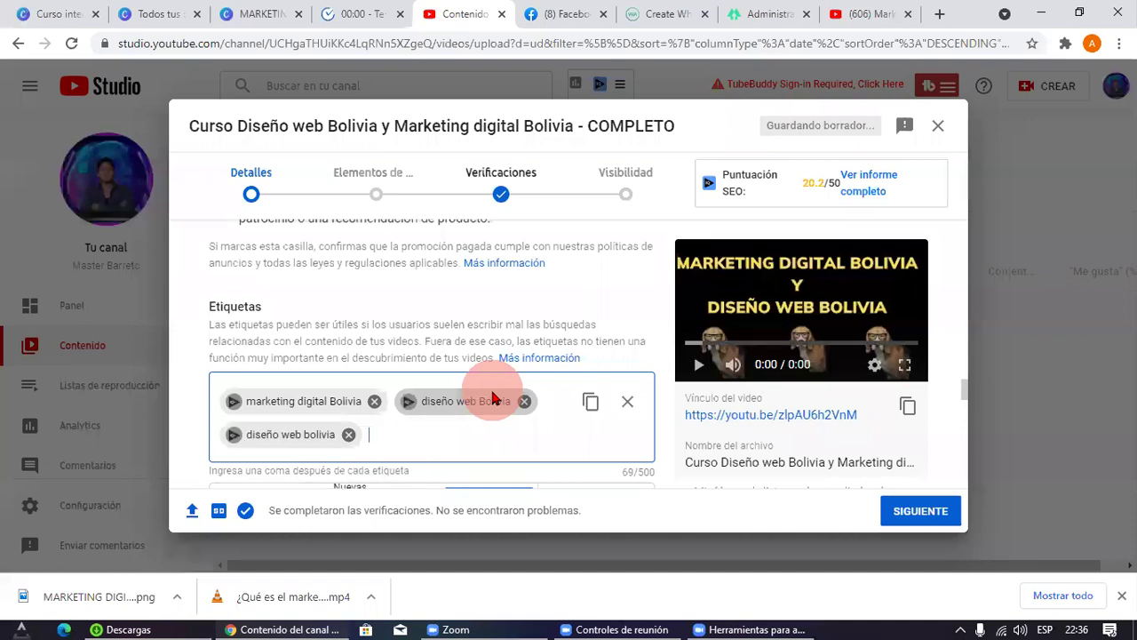
{"action": "type", "text": "marketing digital "}
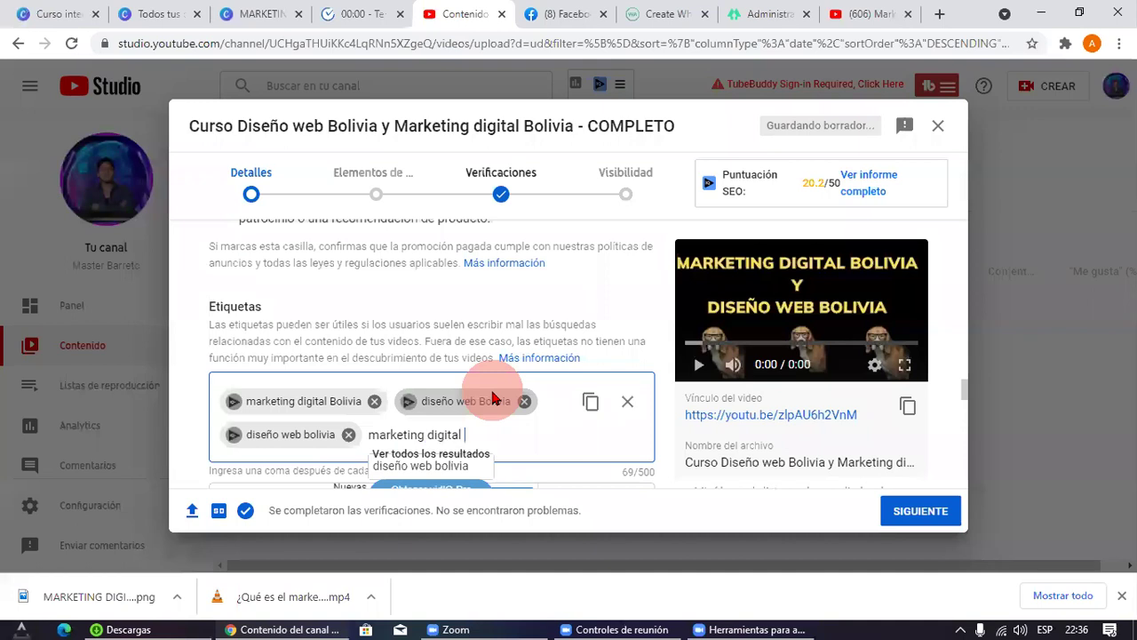
{"action": "type", "text": "bolivia"}
{"action": "key", "text": "Return"}
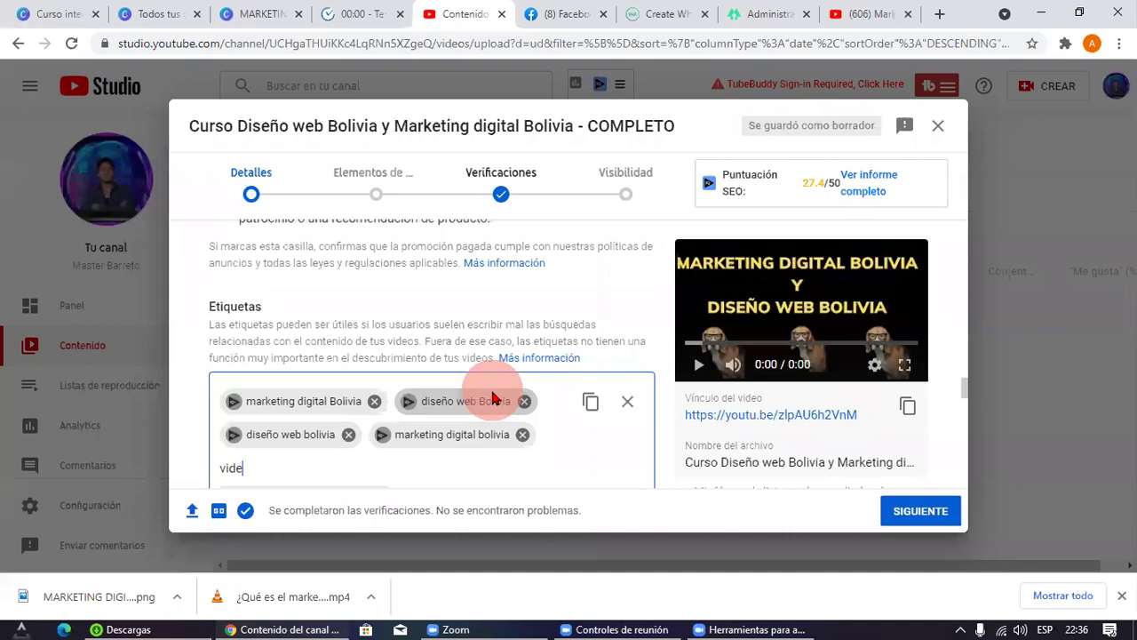
{"action": "type", "text": "os"}
{"action": "key", "text": "Return"}
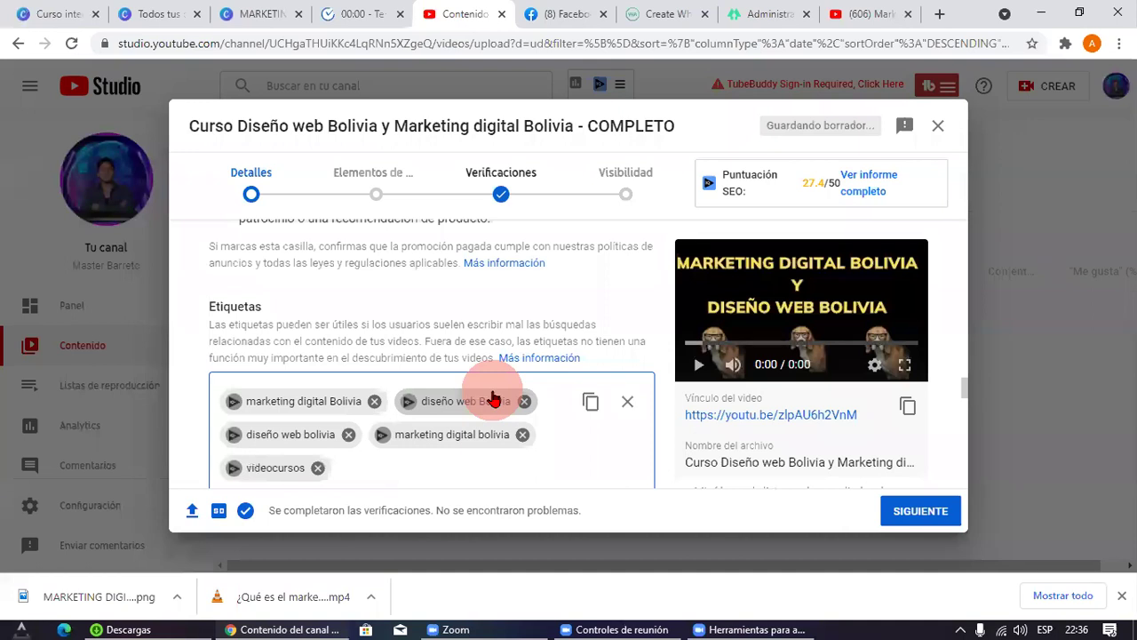
Check the five-tag list, now at 109/500 characters.
{"action": "left_click_drag", "start_coordinate": [474, 461], "coordinate": [234, 388]}
{"action": "left_click", "coordinate": [452, 462]}
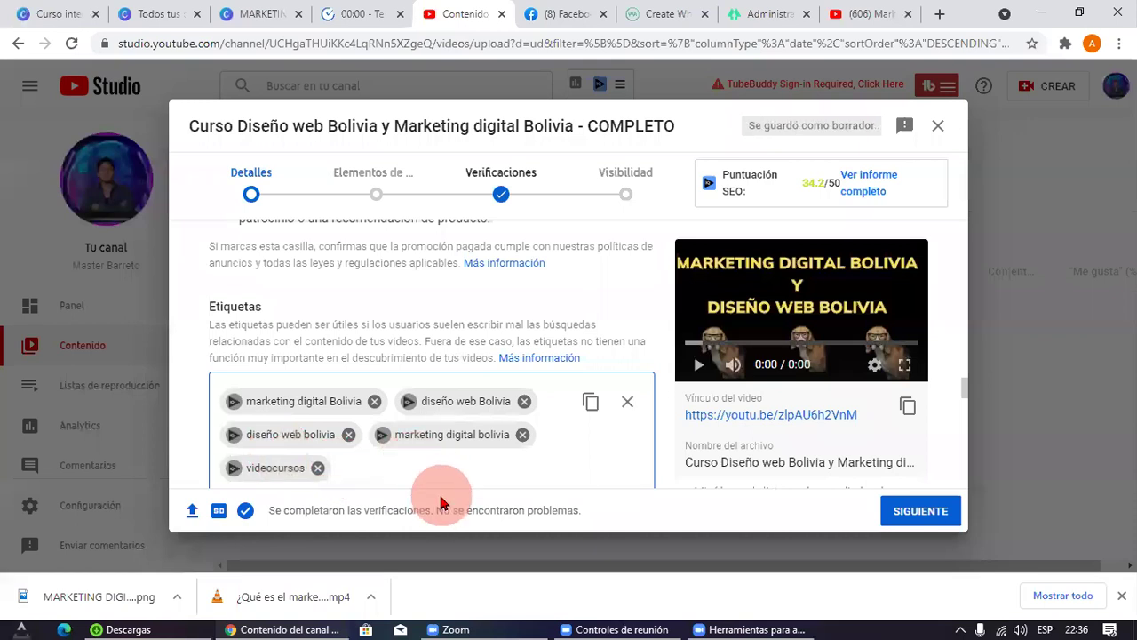
{"action": "scroll", "coordinate": [489, 453], "scroll_direction": "down", "scroll_amount": 3}
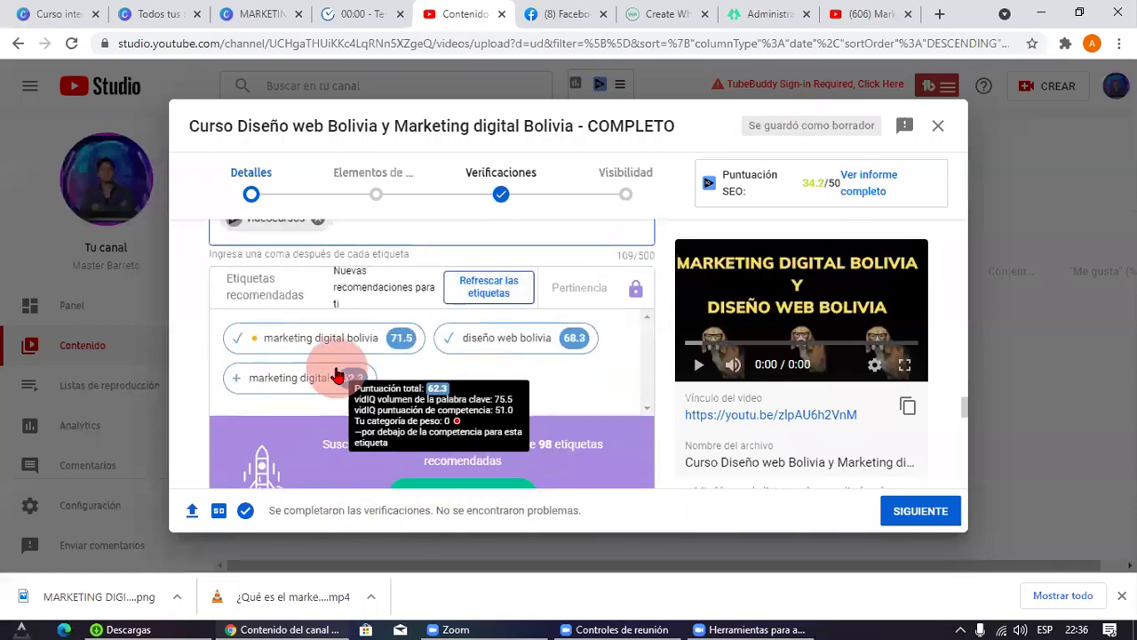
{"action": "scroll", "coordinate": [343, 376], "scroll_direction": "up", "scroll_amount": 2}
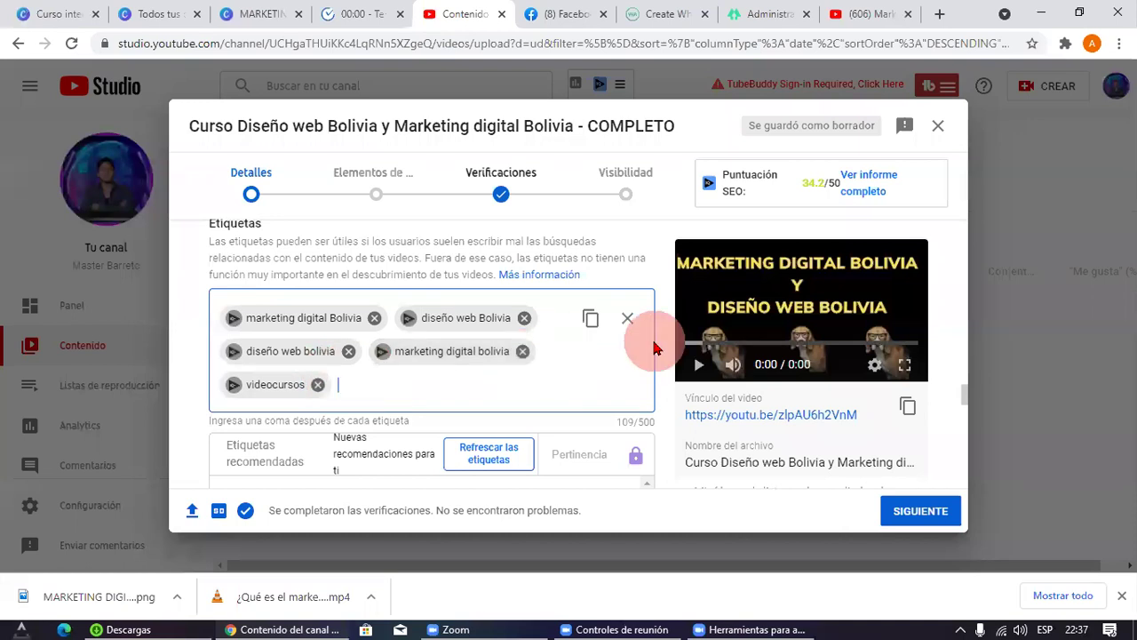
{"action": "scroll", "coordinate": [541, 368], "scroll_direction": "down", "scroll_amount": 10}
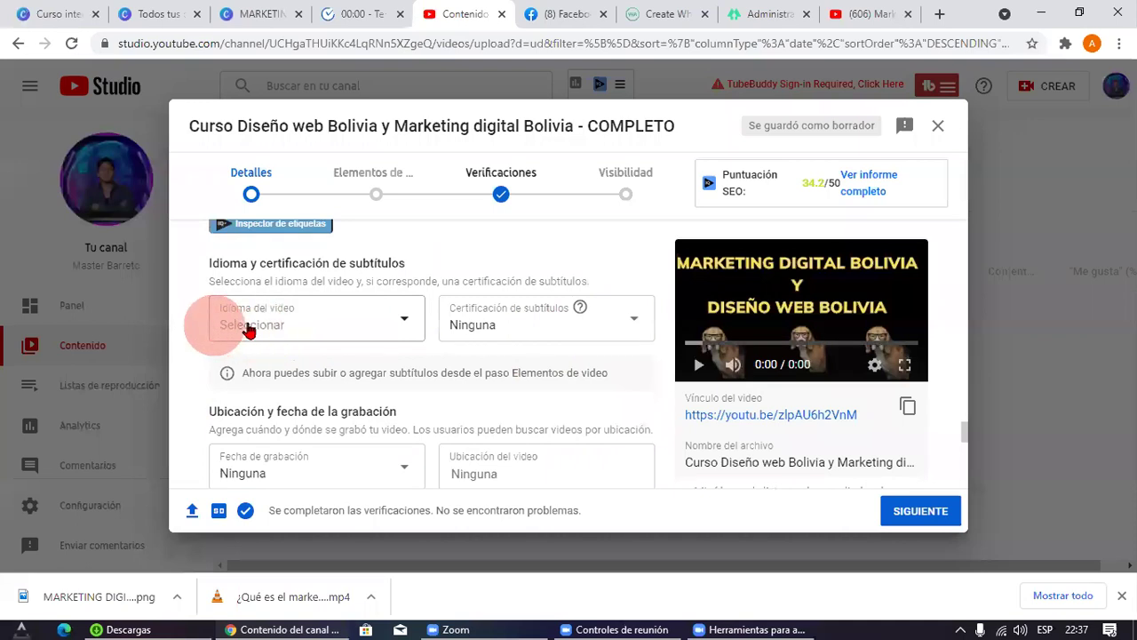
Set the video language to Español and the recording date to 4 May 2021.
{"action": "left_click", "coordinate": [399, 315]}
{"action": "scroll", "coordinate": [321, 197], "scroll_direction": "down", "scroll_amount": 14}
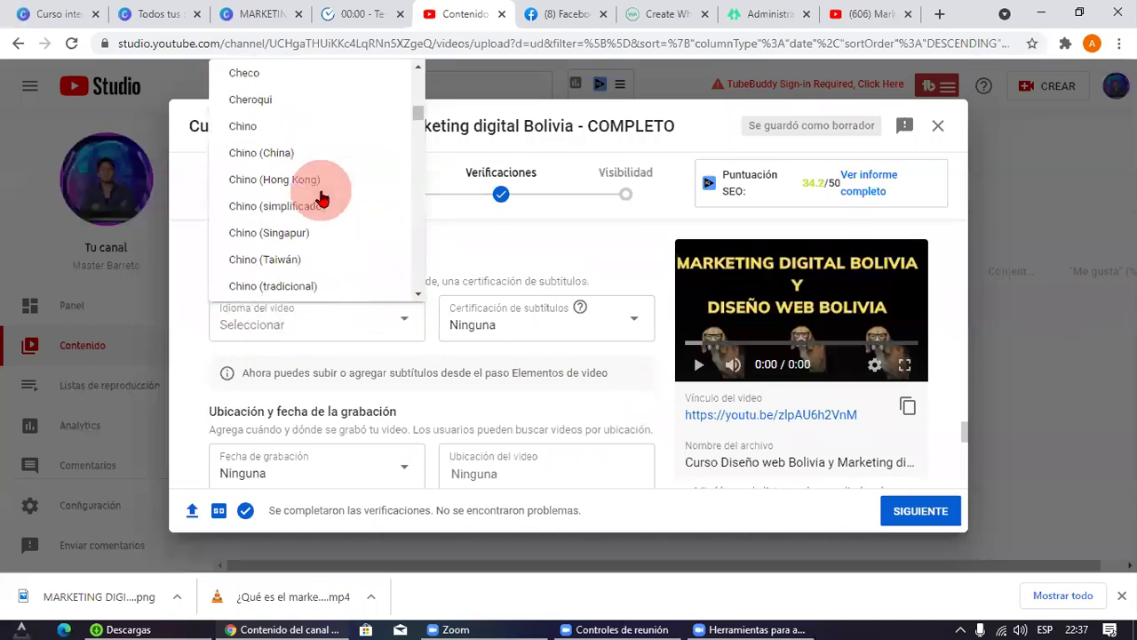
{"action": "scroll", "coordinate": [321, 198], "scroll_direction": "down", "scroll_amount": 5}
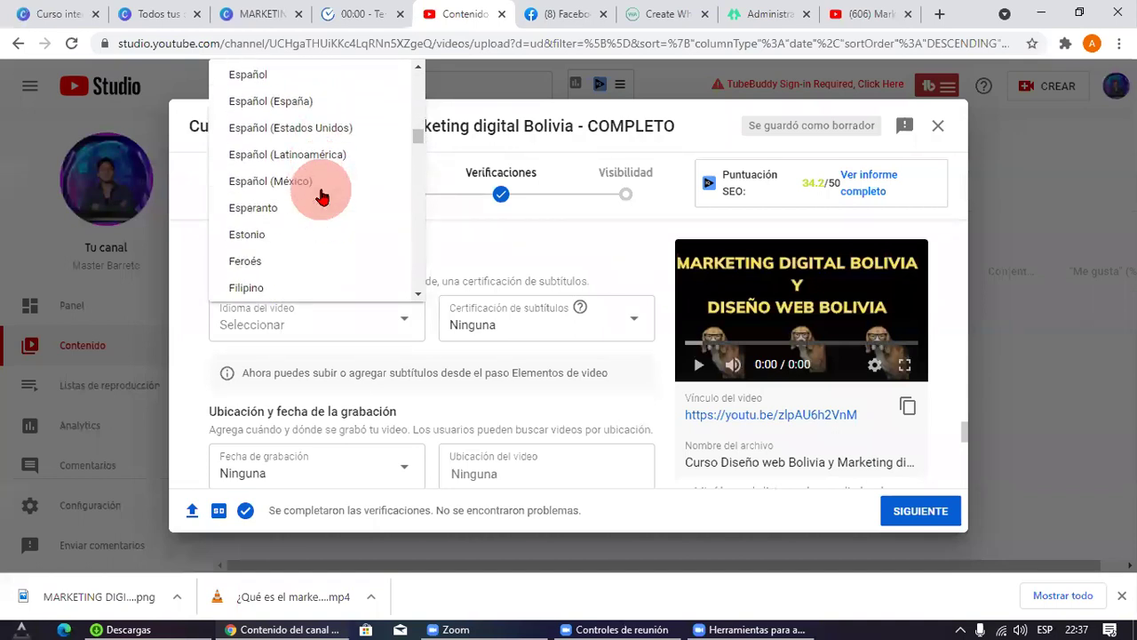
{"action": "scroll", "coordinate": [302, 133], "scroll_direction": "up", "scroll_amount": 1}
{"action": "left_click", "coordinate": [277, 157]}
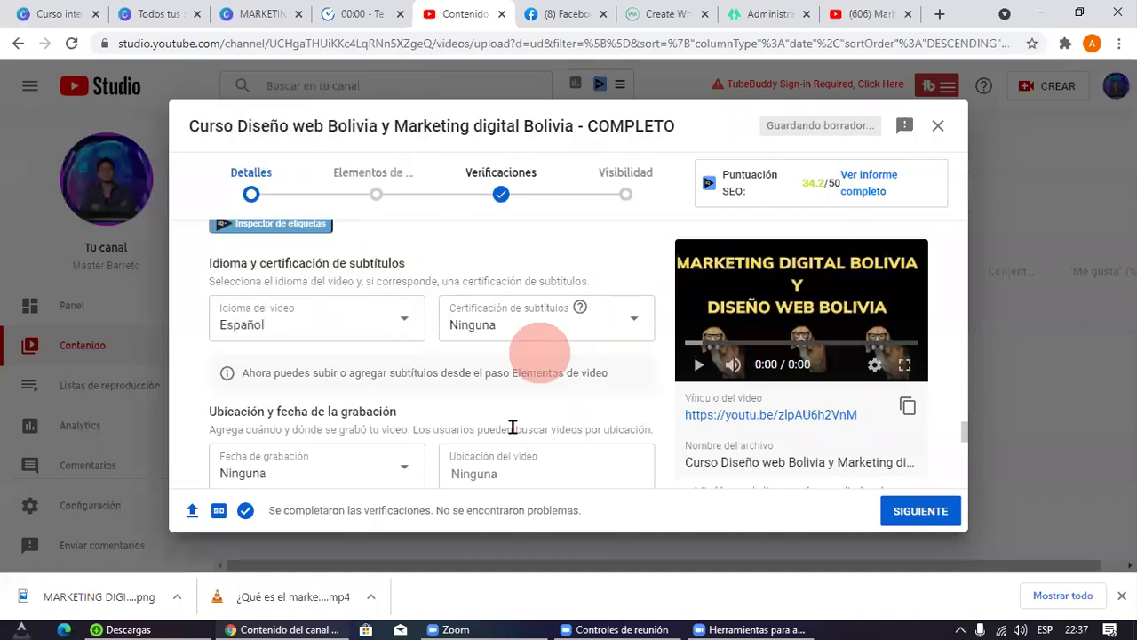
{"action": "scroll", "coordinate": [445, 365], "scroll_direction": "down", "scroll_amount": 2}
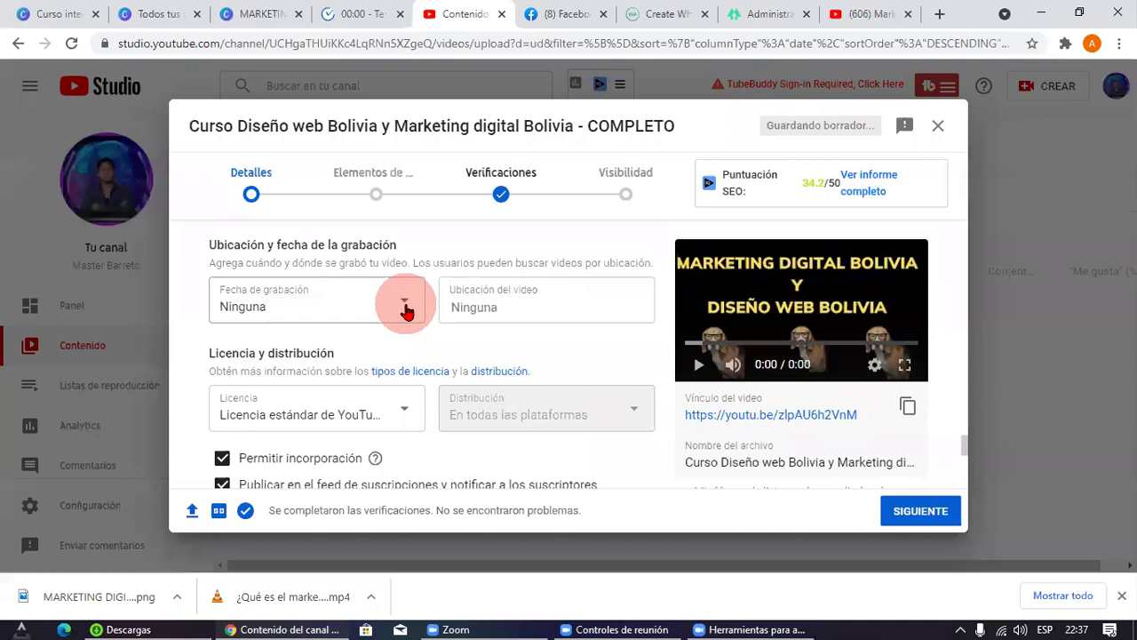
{"action": "left_click", "coordinate": [406, 310]}
{"action": "left_click", "coordinate": [253, 399]}
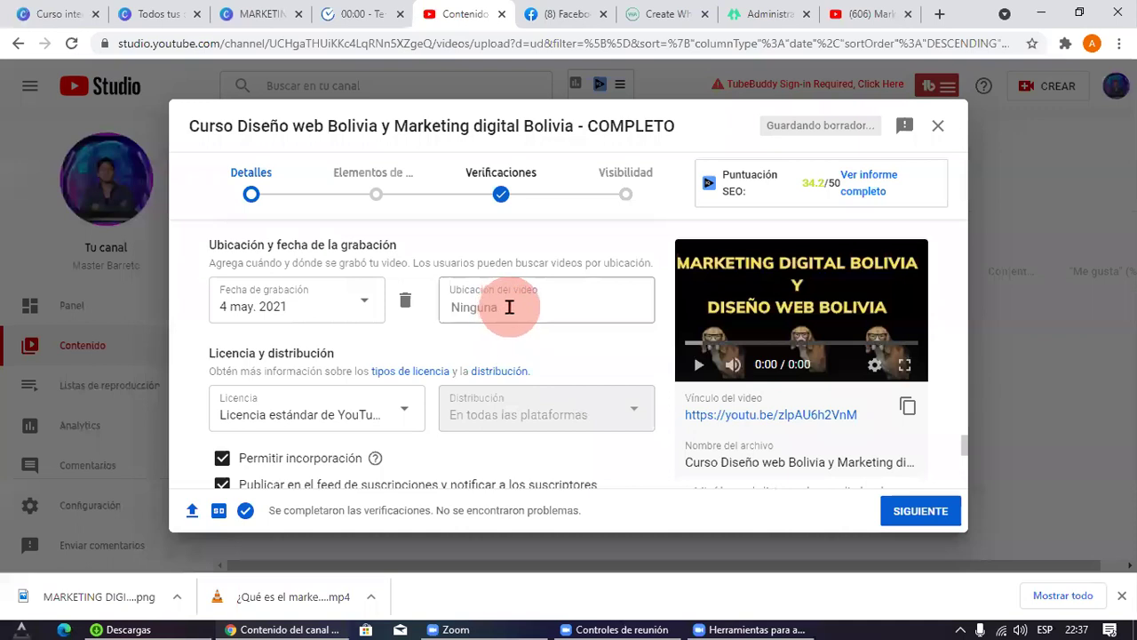
Stop others from reusing this video's content in Shorts.
{"action": "scroll", "coordinate": [543, 329], "scroll_direction": "down", "scroll_amount": 5}
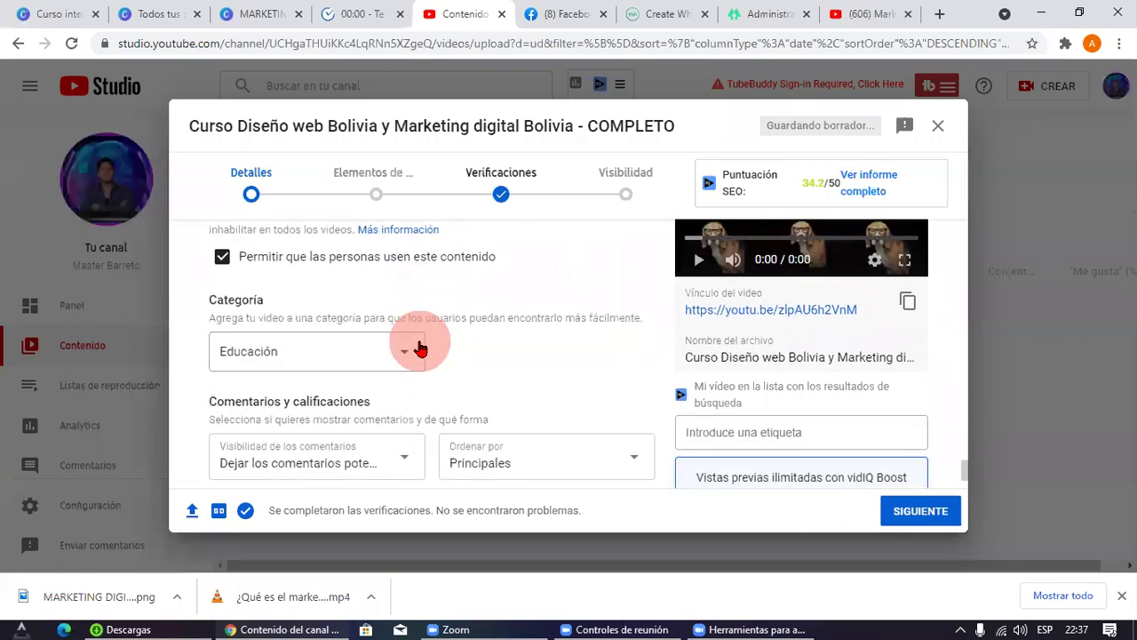
{"action": "scroll", "coordinate": [382, 348], "scroll_direction": "down", "scroll_amount": 1}
{"action": "scroll", "coordinate": [311, 340], "scroll_direction": "up", "scroll_amount": 2}
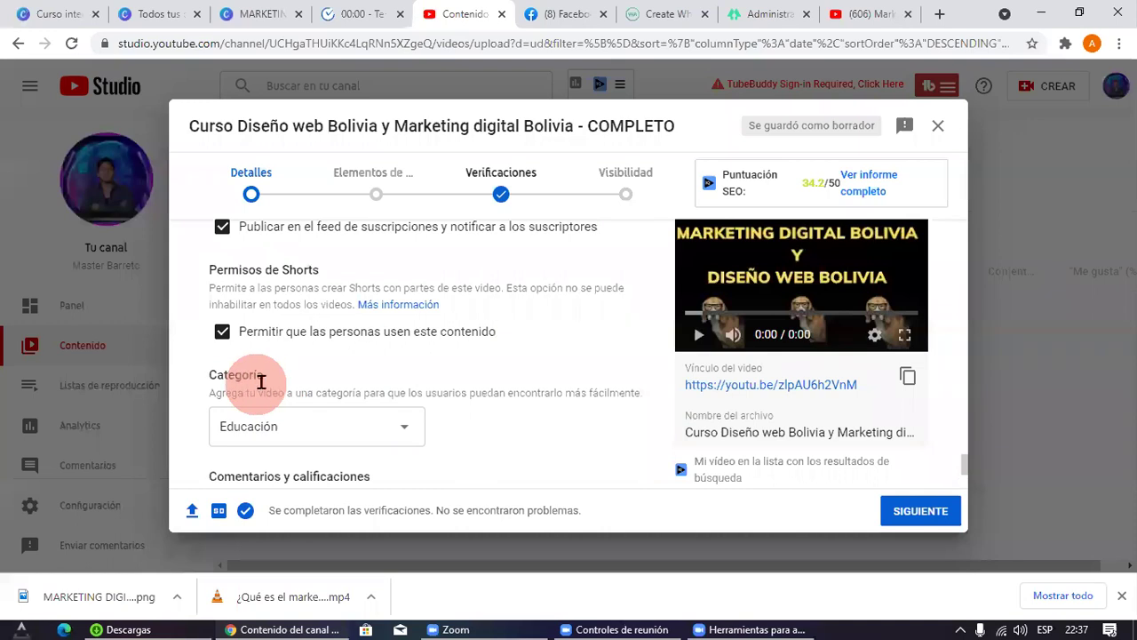
{"action": "left_click_drag", "start_coordinate": [163, 369], "coordinate": [407, 338]}
{"action": "scroll", "coordinate": [406, 347], "scroll_direction": "down", "scroll_amount": 2}
{"action": "left_click", "coordinate": [271, 253]}
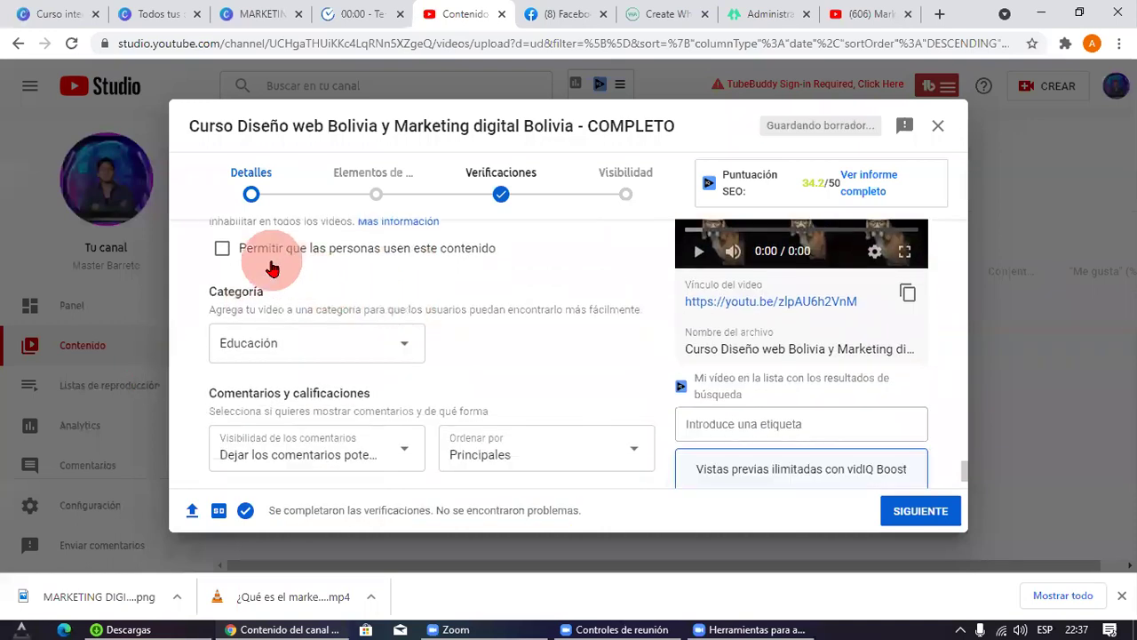
Keep Educación as the category and set comments to 'Permitir todos los comentarios'.
{"action": "left_click", "coordinate": [404, 344]}
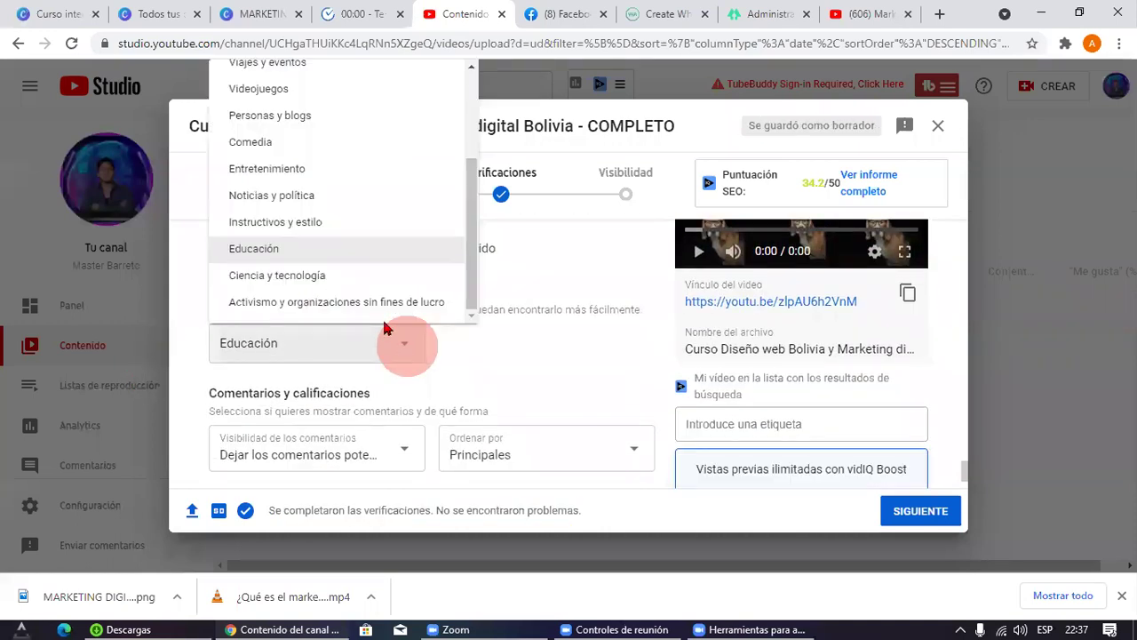
{"action": "scroll", "coordinate": [322, 249], "scroll_direction": "up", "scroll_amount": 2}
{"action": "scroll", "coordinate": [317, 213], "scroll_direction": "down", "scroll_amount": 2}
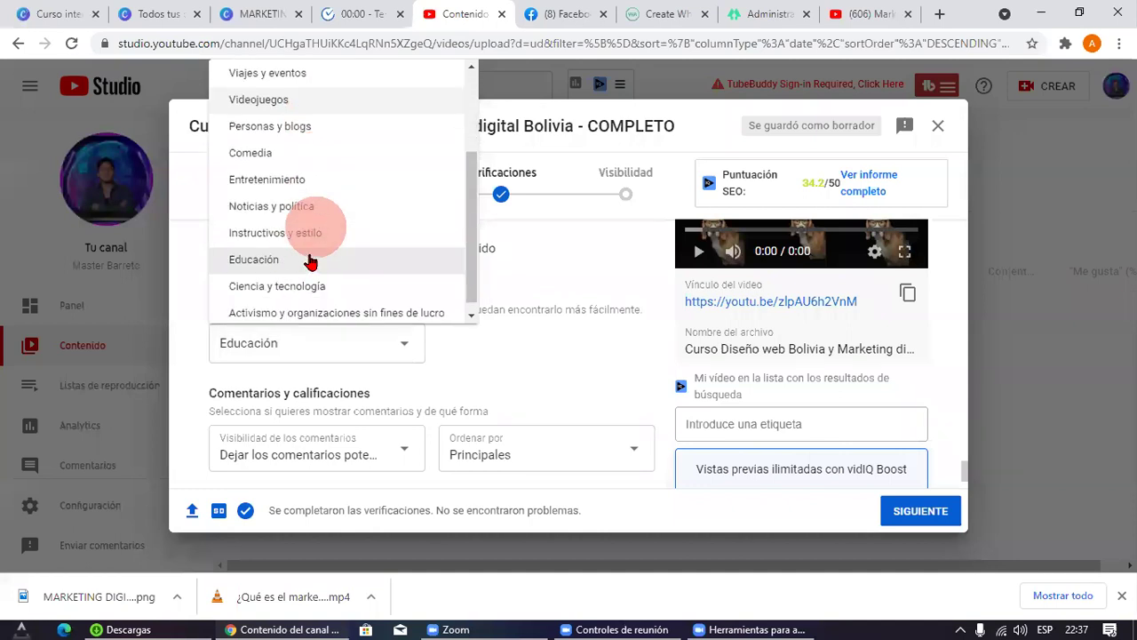
{"action": "scroll", "coordinate": [306, 262], "scroll_direction": "down", "scroll_amount": 1}
{"action": "left_click", "coordinate": [276, 252]}
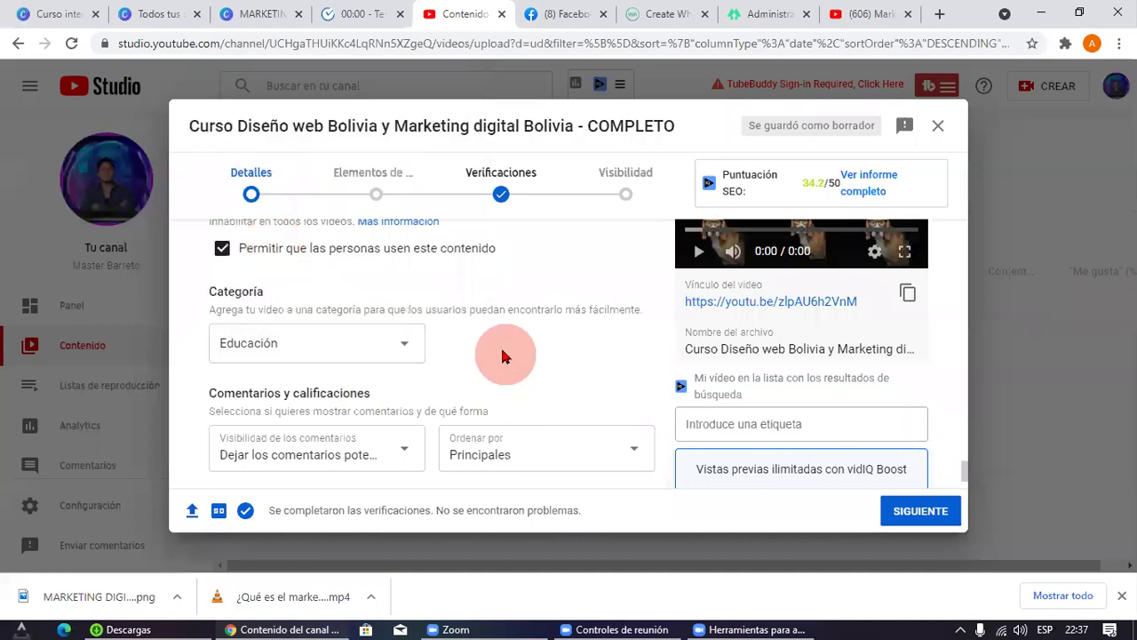
{"action": "scroll", "coordinate": [502, 355], "scroll_direction": "down", "scroll_amount": 1}
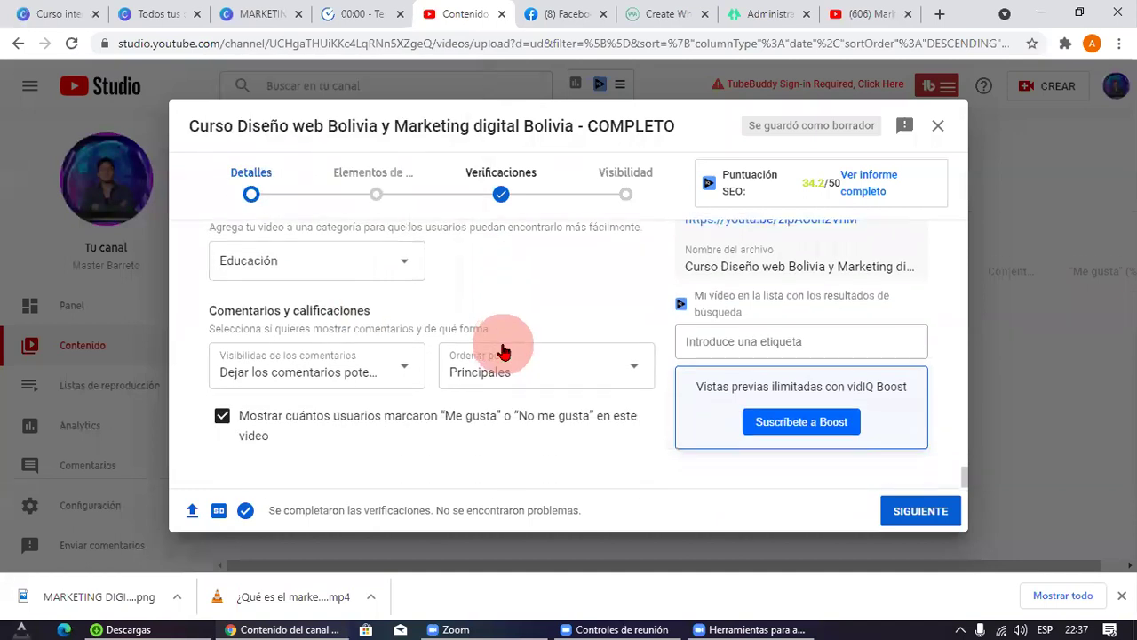
{"action": "left_click", "coordinate": [402, 368]}
{"action": "left_click", "coordinate": [345, 361]}
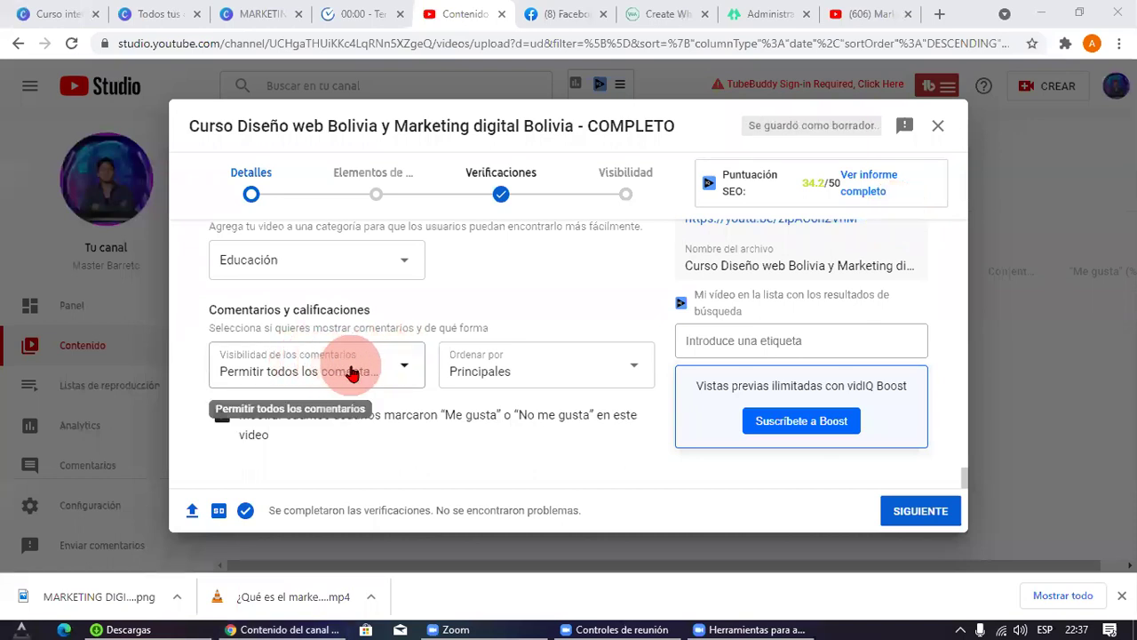
Go back to the Etiquetas field and scroll through the video details.
{"action": "left_click", "coordinate": [796, 345]}
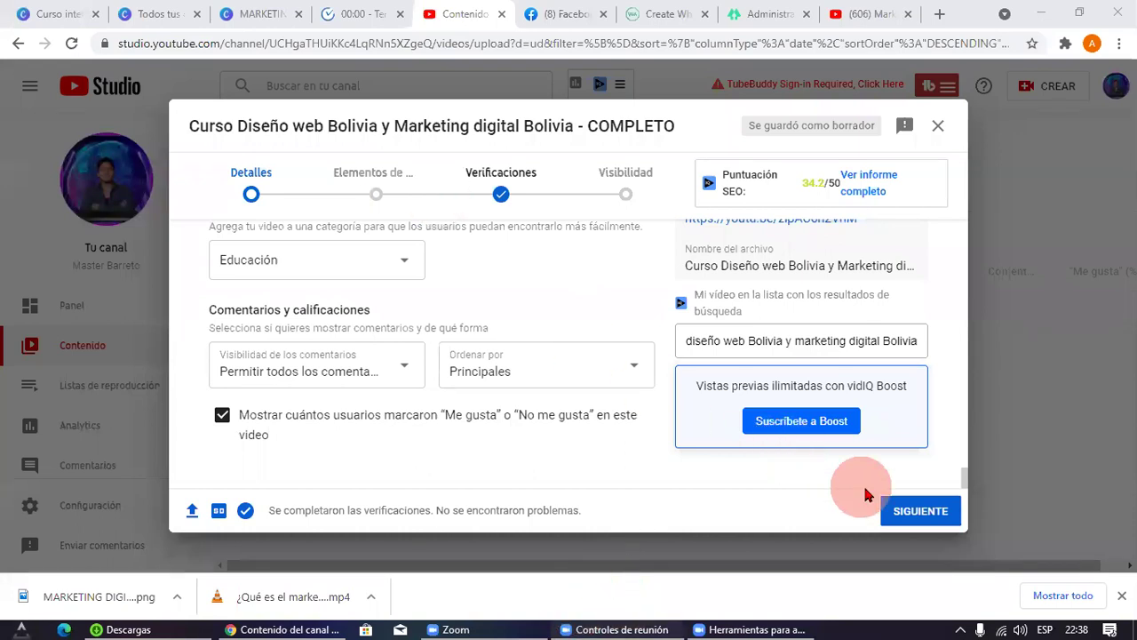
{"action": "scroll", "coordinate": [593, 319], "scroll_direction": "up", "scroll_amount": 10}
{"action": "scroll", "coordinate": [594, 317], "scroll_direction": "down", "scroll_amount": 6}
{"action": "scroll", "coordinate": [602, 329], "scroll_direction": "down", "scroll_amount": 5}
{"action": "scroll", "coordinate": [632, 361], "scroll_direction": "up", "scroll_amount": 4}
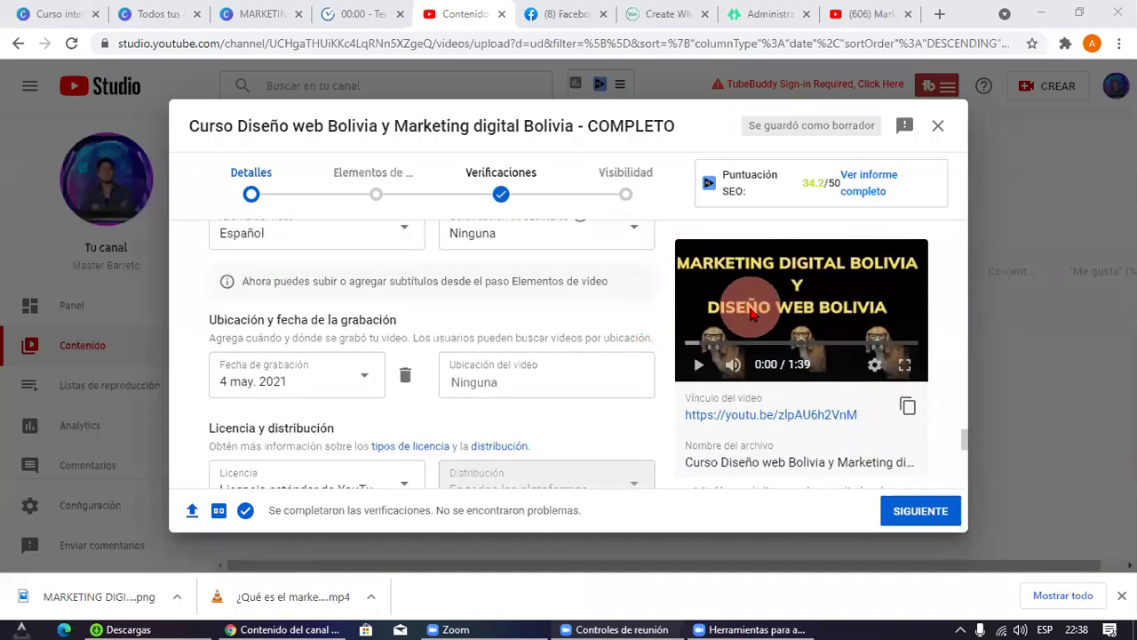
Advance to the video elements step and begin adding subtitles.
{"action": "left_click", "coordinate": [924, 511]}
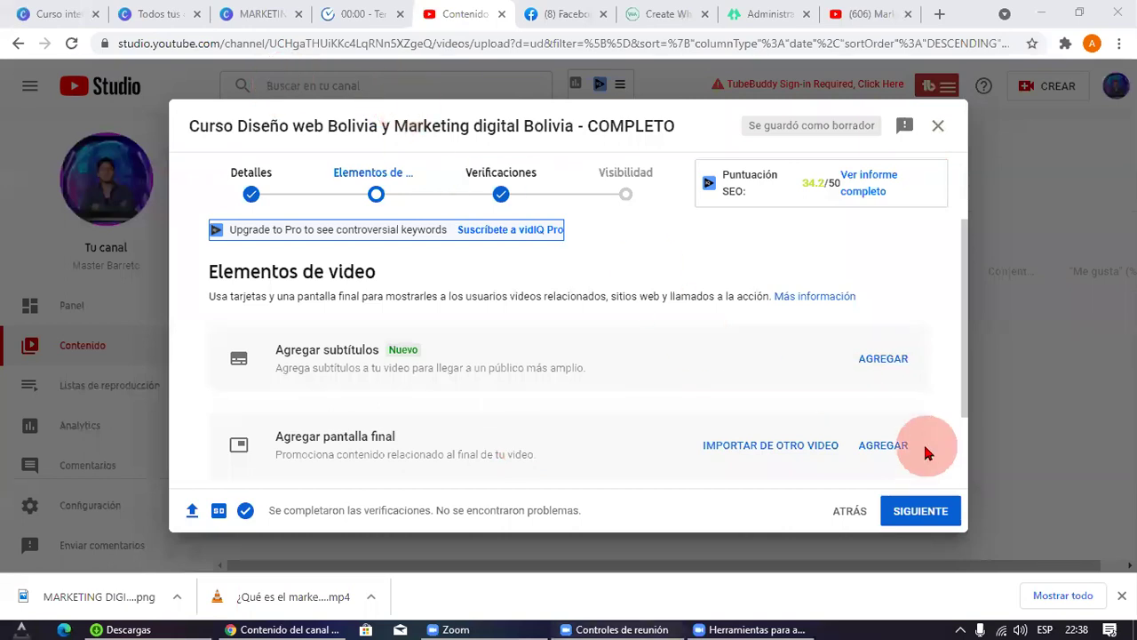
{"action": "left_click", "coordinate": [880, 359]}
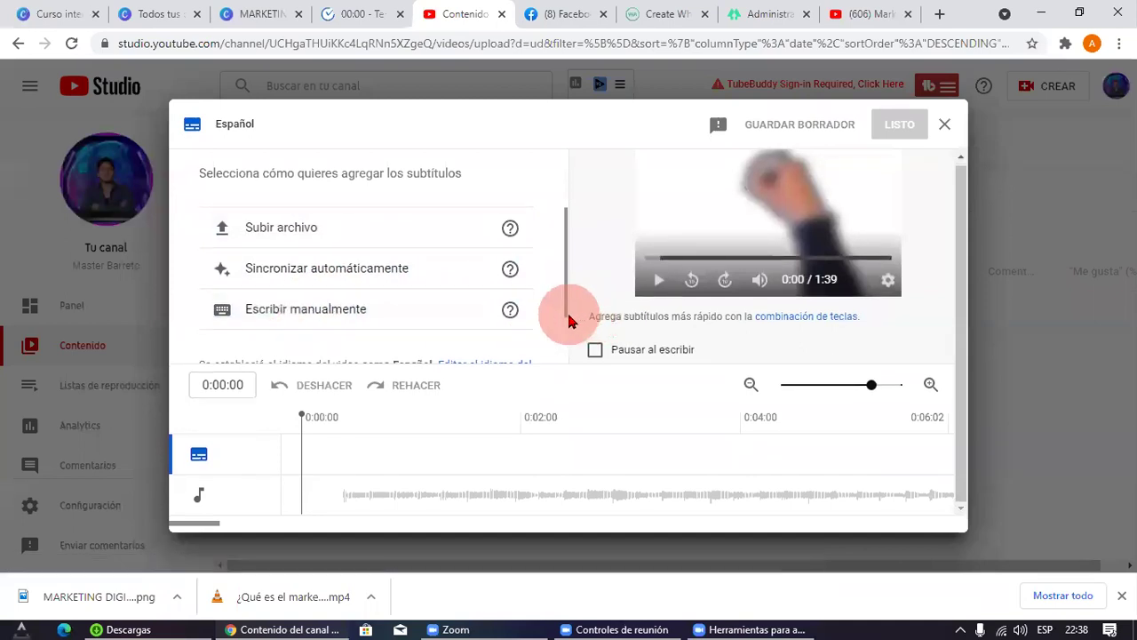
{"action": "scroll", "coordinate": [381, 360], "scroll_direction": "down", "scroll_amount": 1}
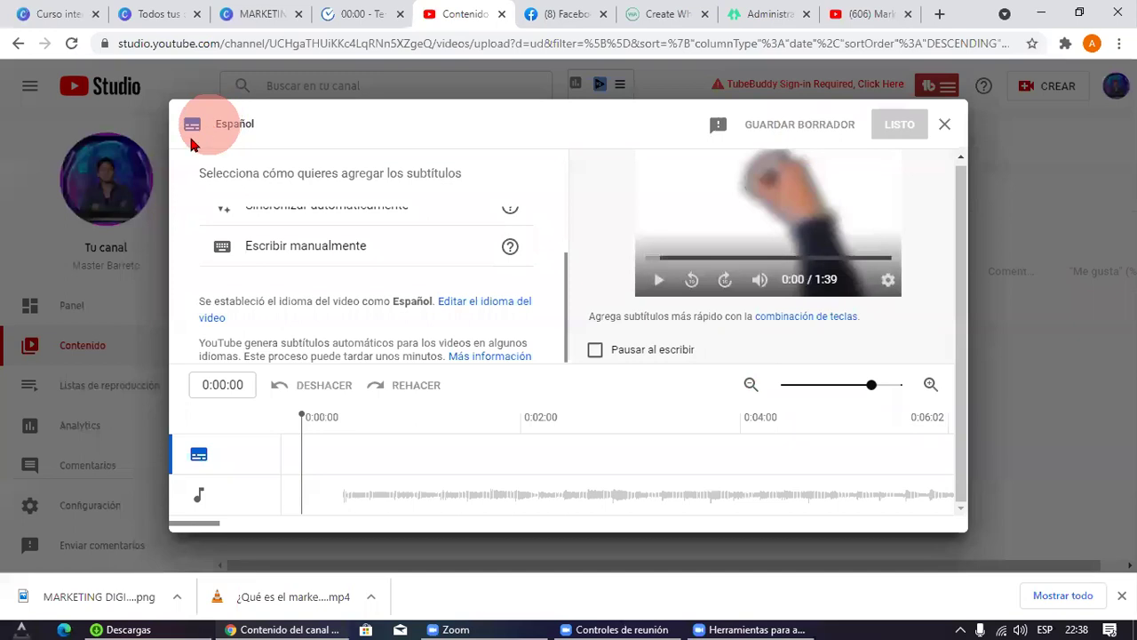
{"action": "scroll", "coordinate": [249, 293], "scroll_direction": "up", "scroll_amount": 1}
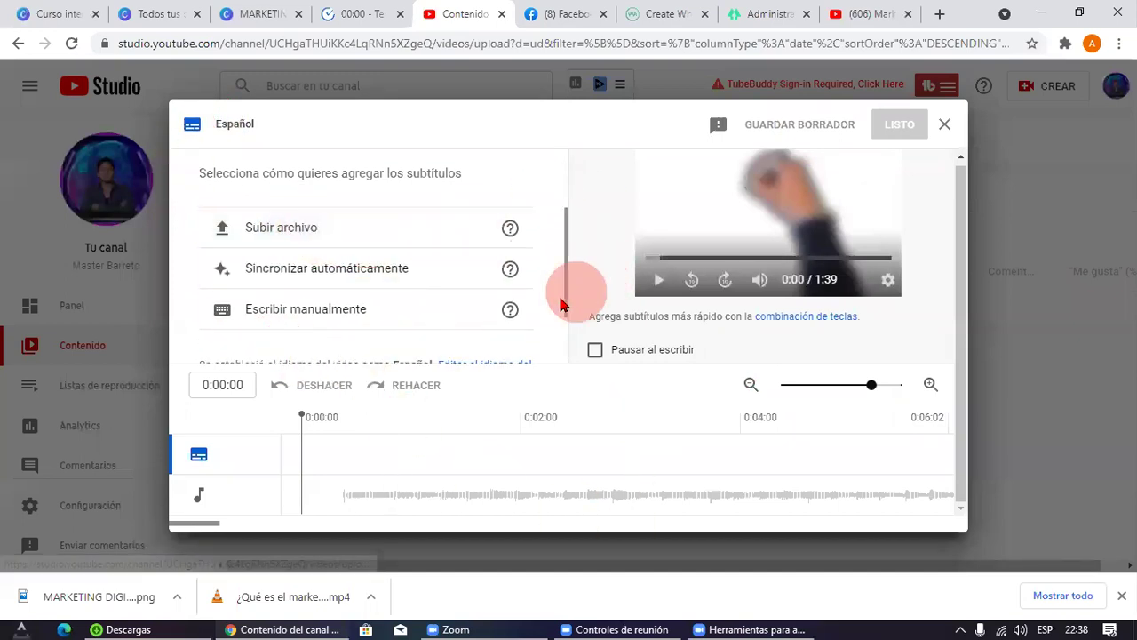
Write the Spanish caption 'hols' manually and publish the subtitle track.
{"action": "left_click", "coordinate": [373, 315]}
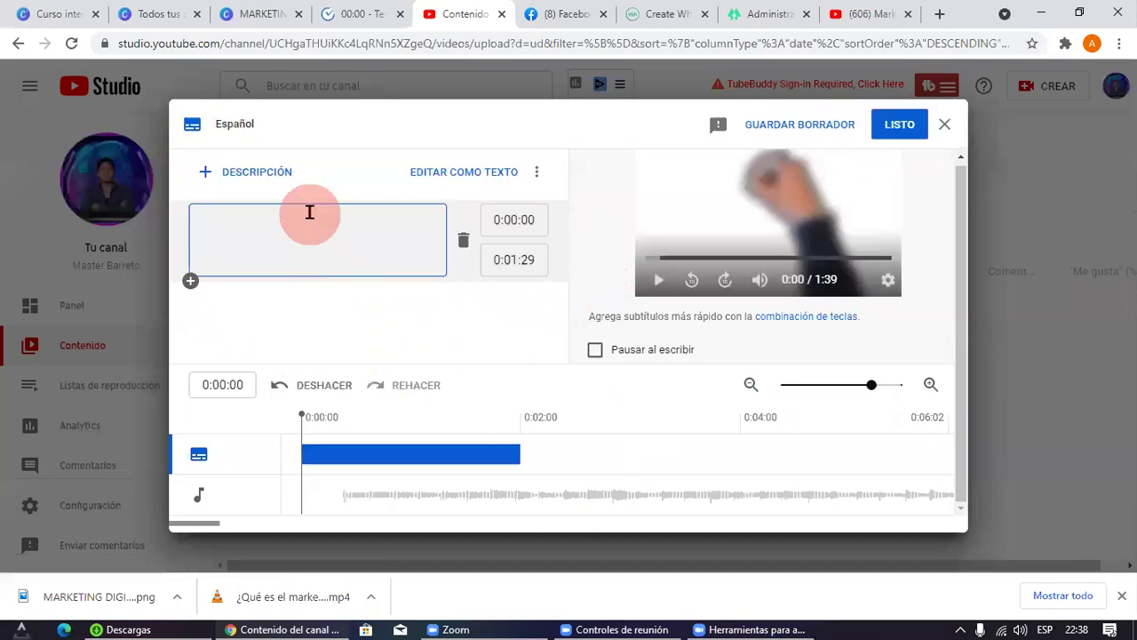
{"action": "type", "text": "hols"}
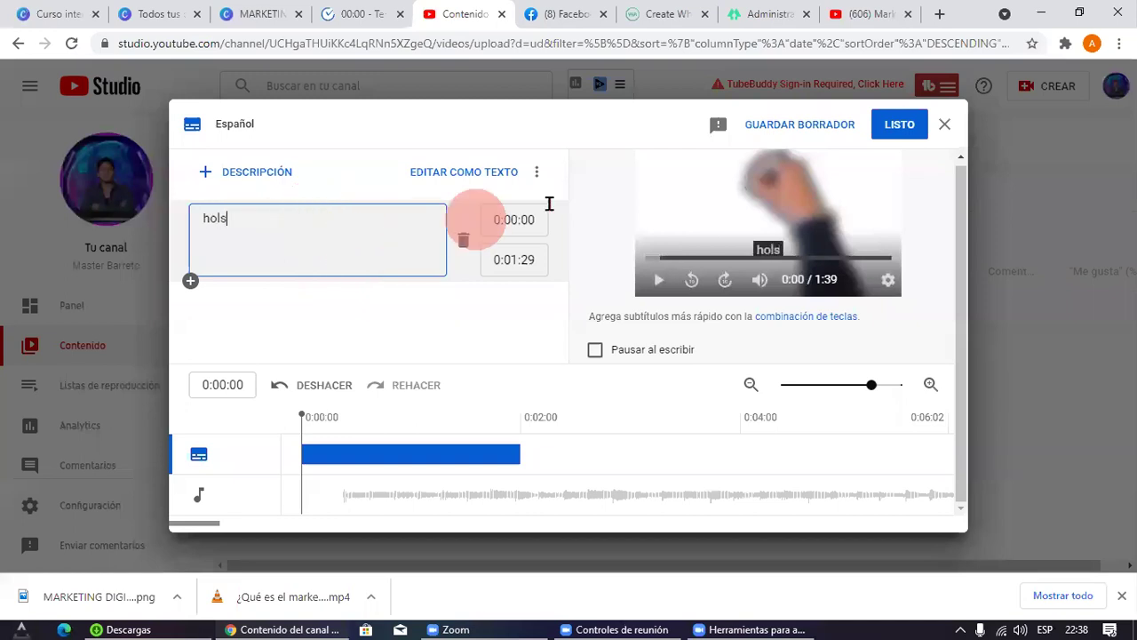
{"action": "left_click", "coordinate": [271, 222]}
{"action": "double_click", "coordinate": [310, 246]}
{"action": "left_click", "coordinate": [358, 249]}
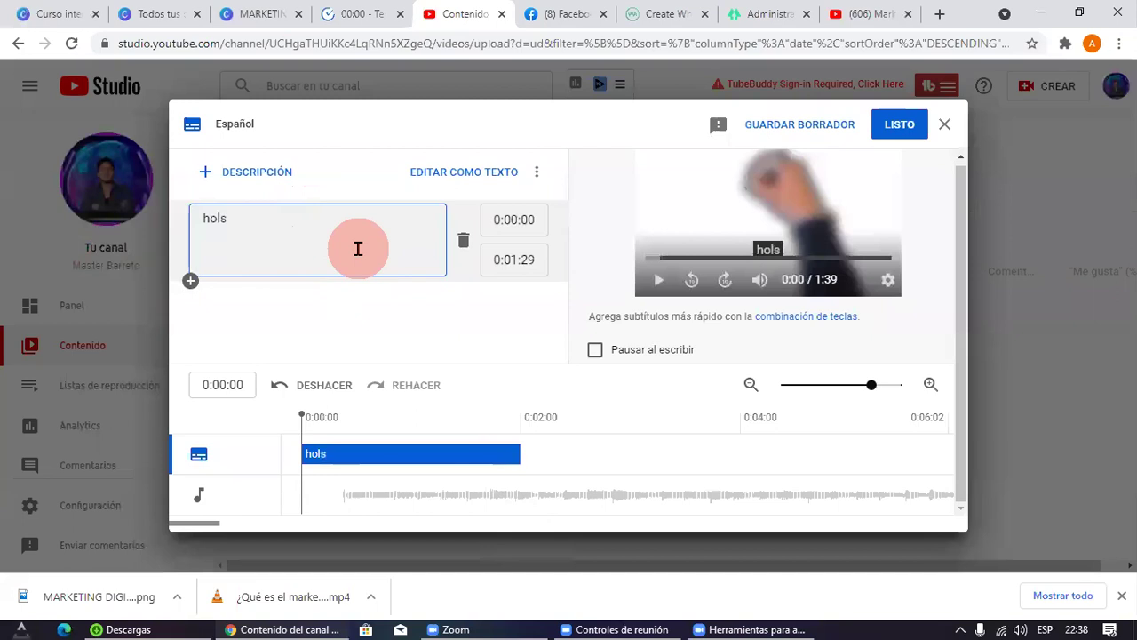
{"action": "left_click", "coordinate": [889, 133]}
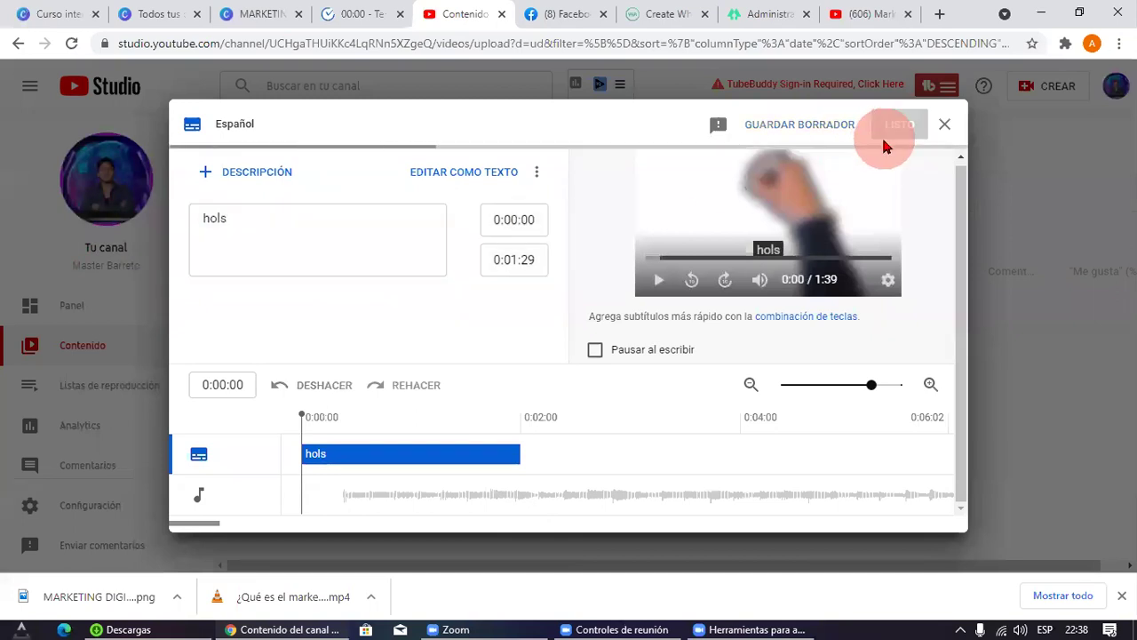
{"action": "scroll", "coordinate": [867, 389], "scroll_direction": "down", "scroll_amount": 2}
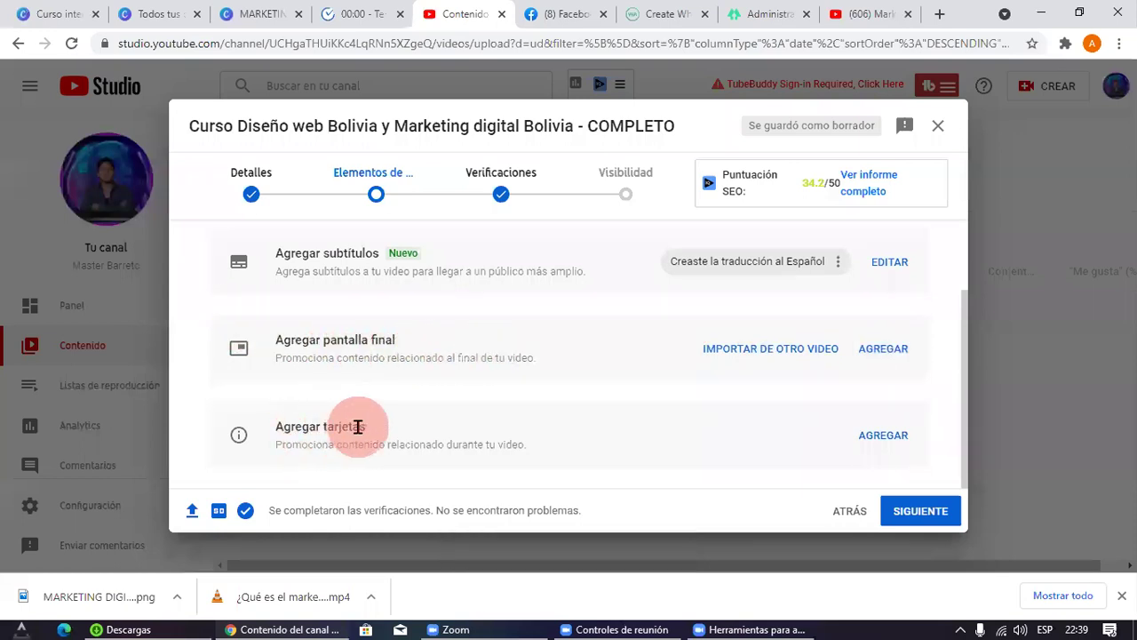
Add an end screen using the video, playlist and subscribe template.
{"action": "left_click", "coordinate": [882, 357]}
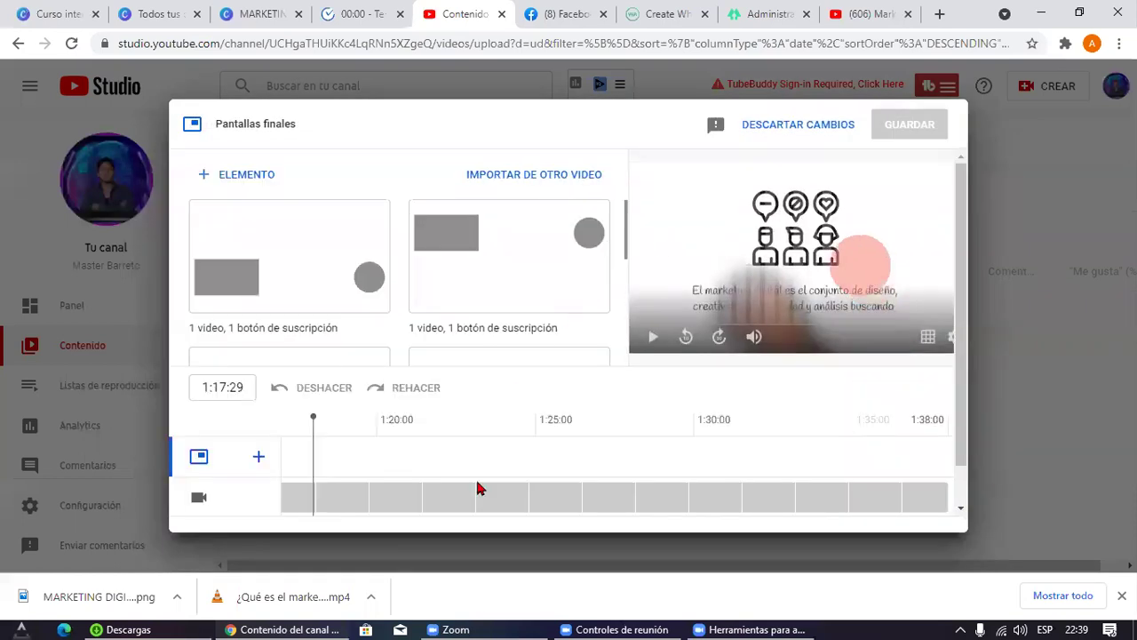
{"action": "left_click", "coordinate": [280, 251]}
{"action": "left_click", "coordinate": [512, 265]}
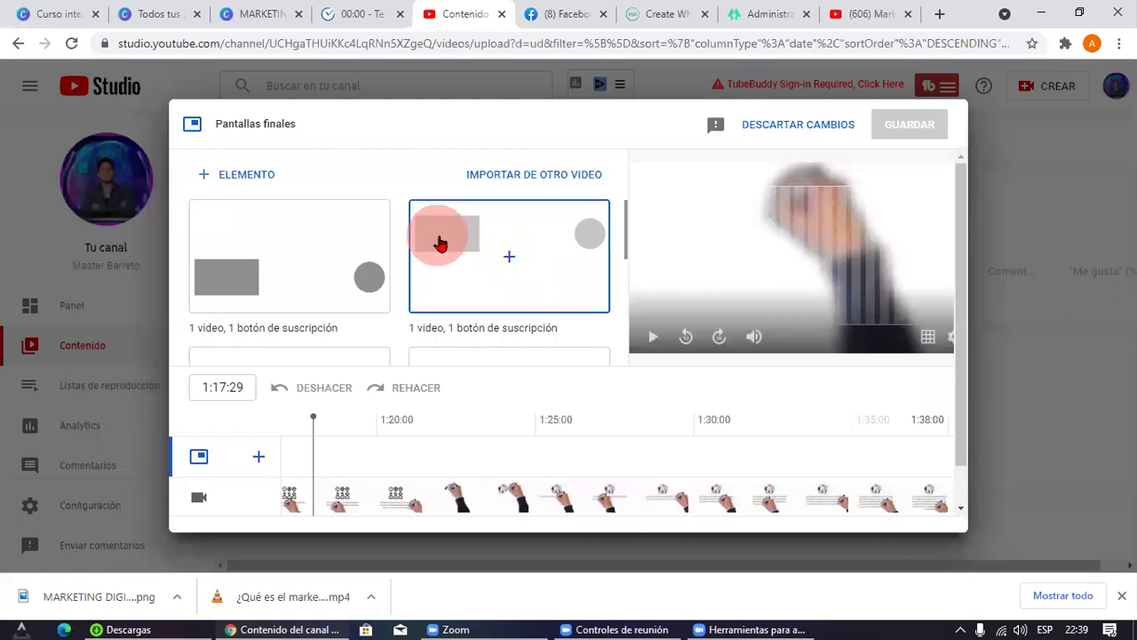
{"action": "scroll", "coordinate": [436, 248], "scroll_direction": "down", "scroll_amount": 1}
{"action": "scroll", "coordinate": [426, 255], "scroll_direction": "up", "scroll_amount": 1}
{"action": "scroll", "coordinate": [530, 241], "scroll_direction": "down", "scroll_amount": 2}
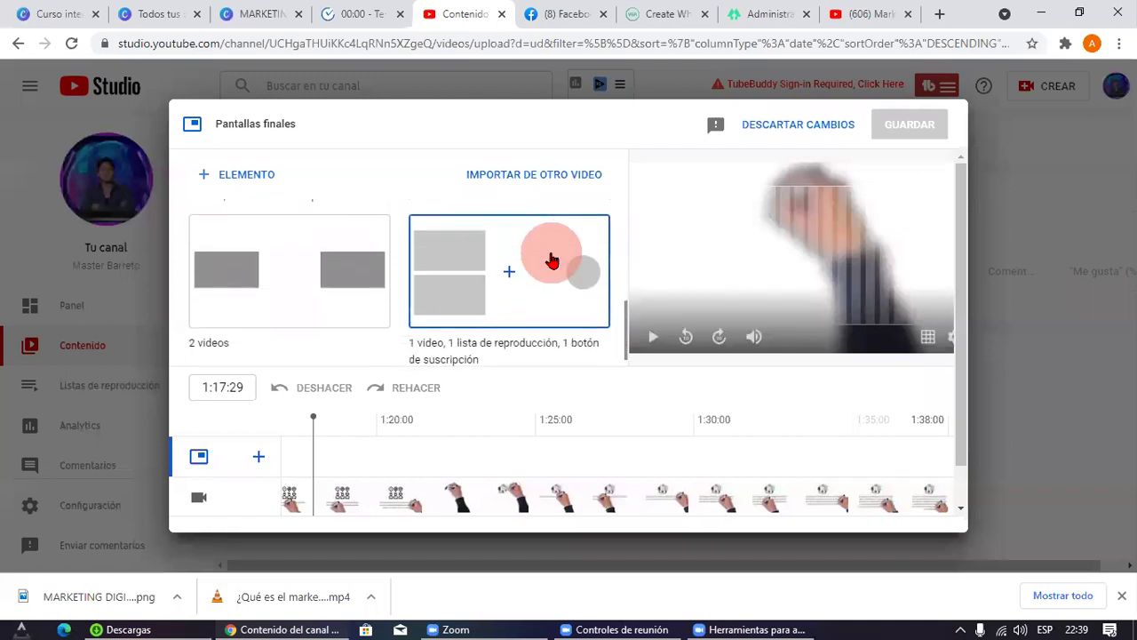
{"action": "left_click", "coordinate": [553, 254]}
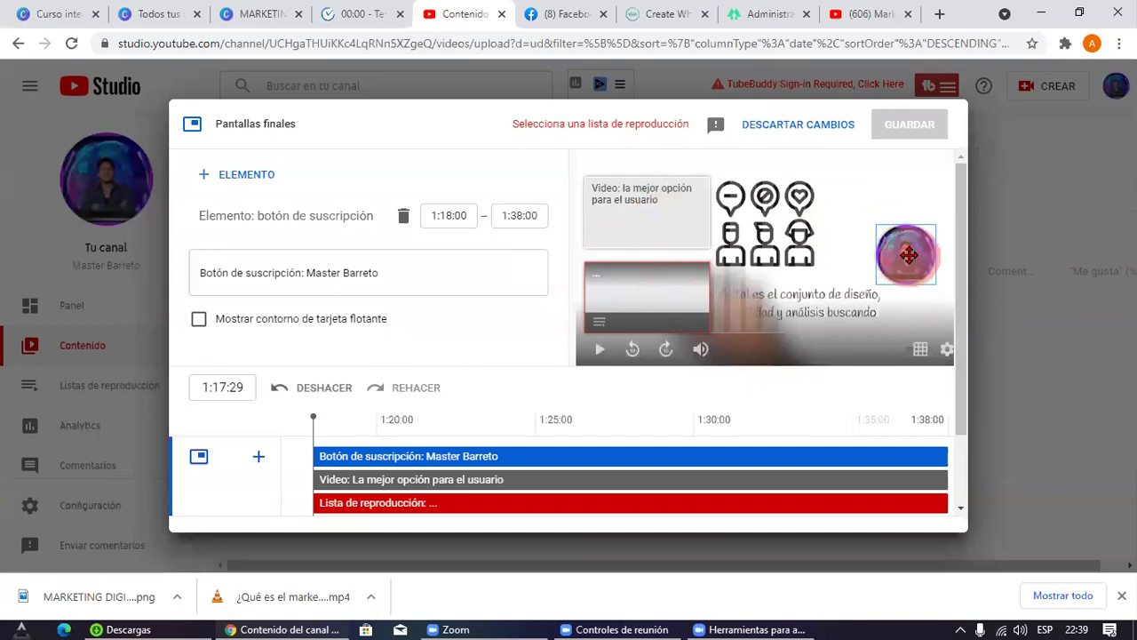
{"action": "scroll", "coordinate": [479, 263], "scroll_direction": "down", "scroll_amount": 1}
{"action": "scroll", "coordinate": [551, 258], "scroll_direction": "up", "scroll_amount": 1}
Set the end-screen playlist to 7 mo curso and the video to Diseño Web Modulo 4 Tema 3.
{"action": "left_click", "coordinate": [629, 276]}
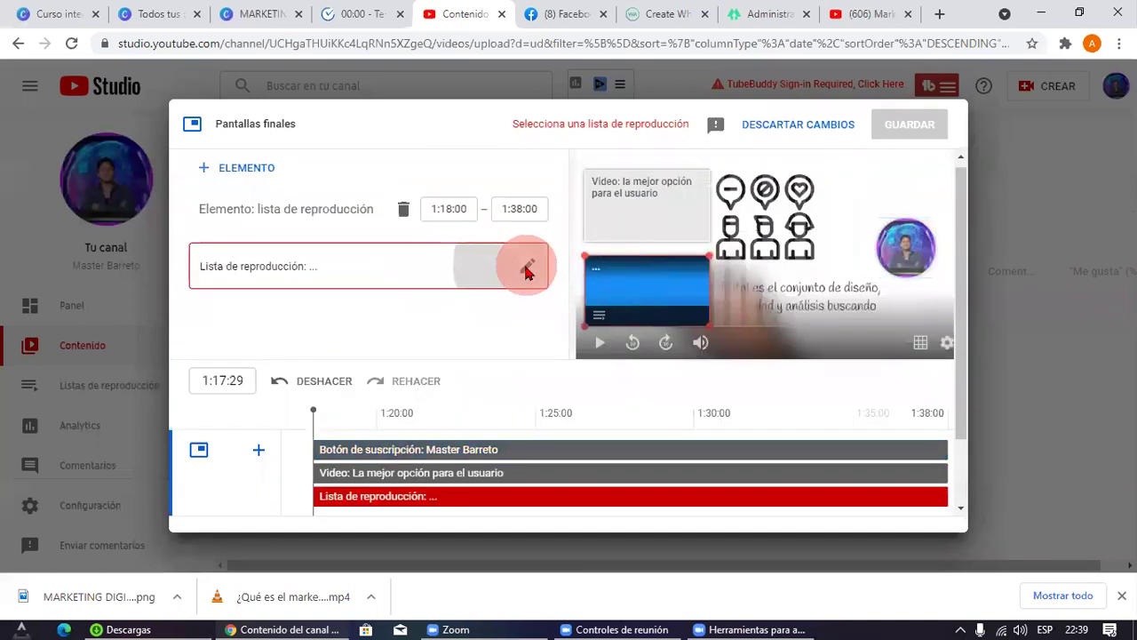
{"action": "left_click", "coordinate": [527, 266]}
{"action": "left_click", "coordinate": [367, 249]}
{"action": "left_click", "coordinate": [460, 229]}
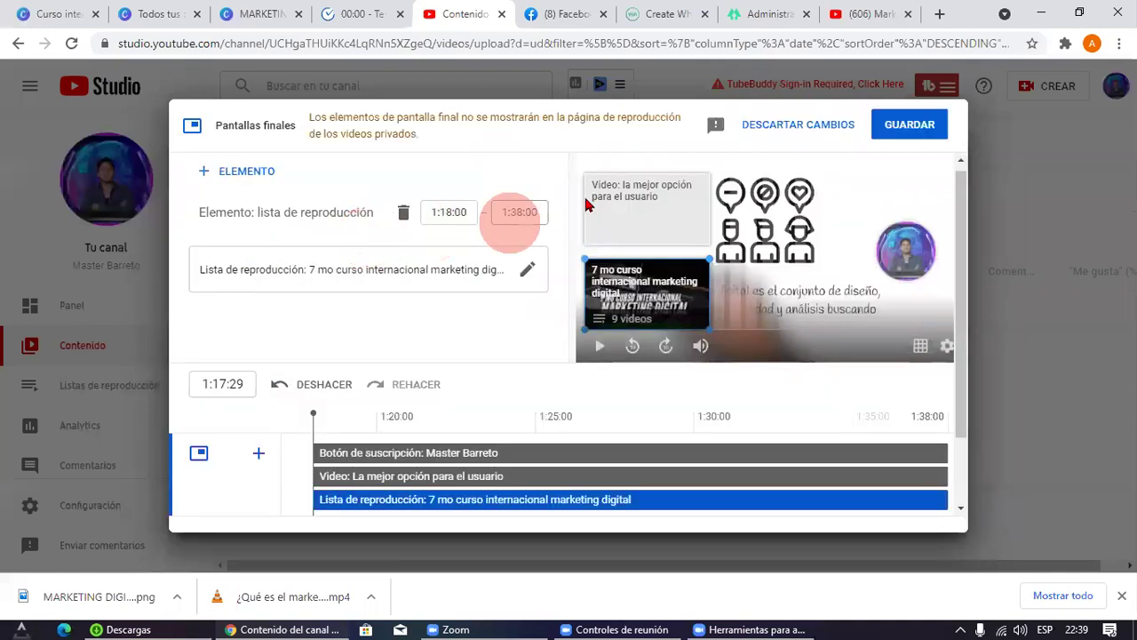
{"action": "left_click", "coordinate": [597, 199]}
{"action": "scroll", "coordinate": [406, 279], "scroll_direction": "down", "scroll_amount": 1}
{"action": "left_click", "coordinate": [311, 319]}
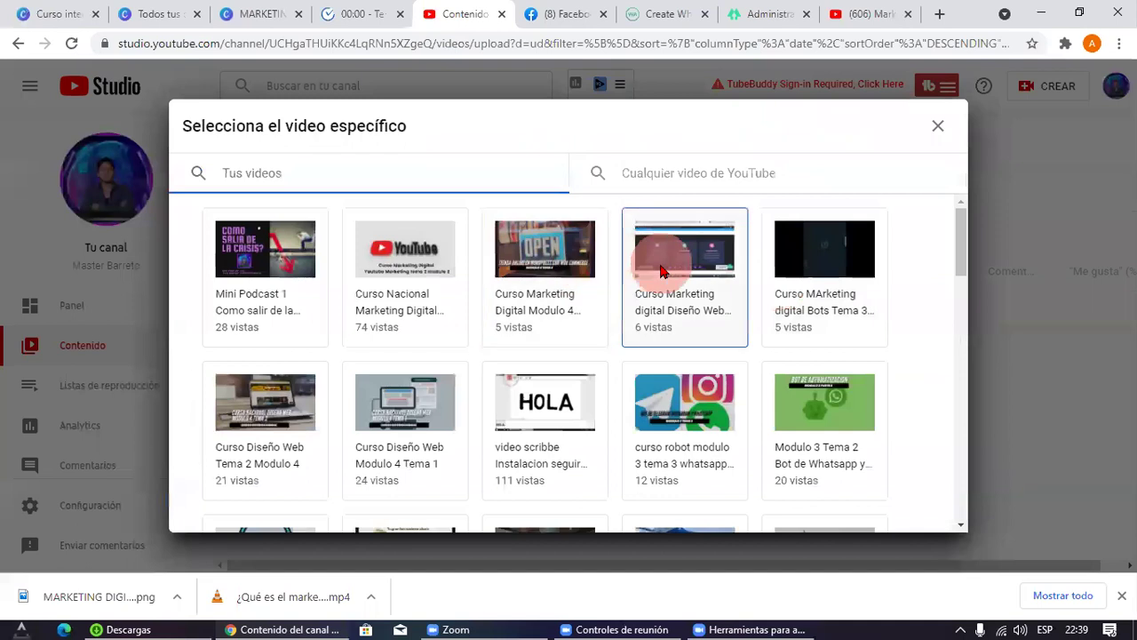
{"action": "left_click", "coordinate": [666, 259]}
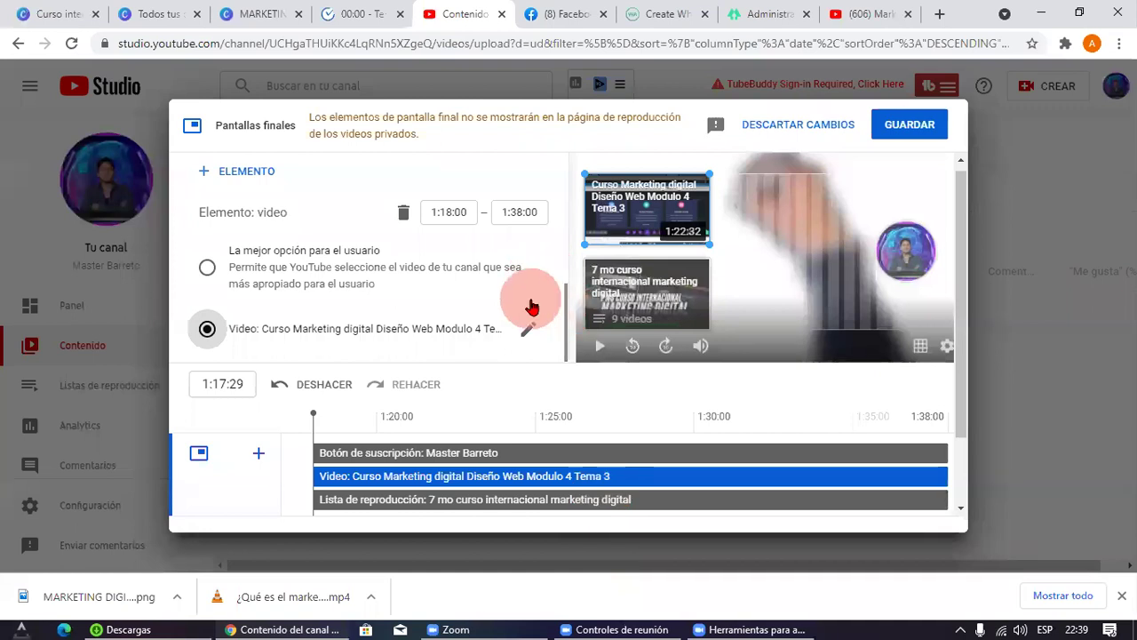
Reposition the end-screen elements and save the end screen.
{"action": "left_click_drag", "start_coordinate": [566, 307], "coordinate": [563, 406]}
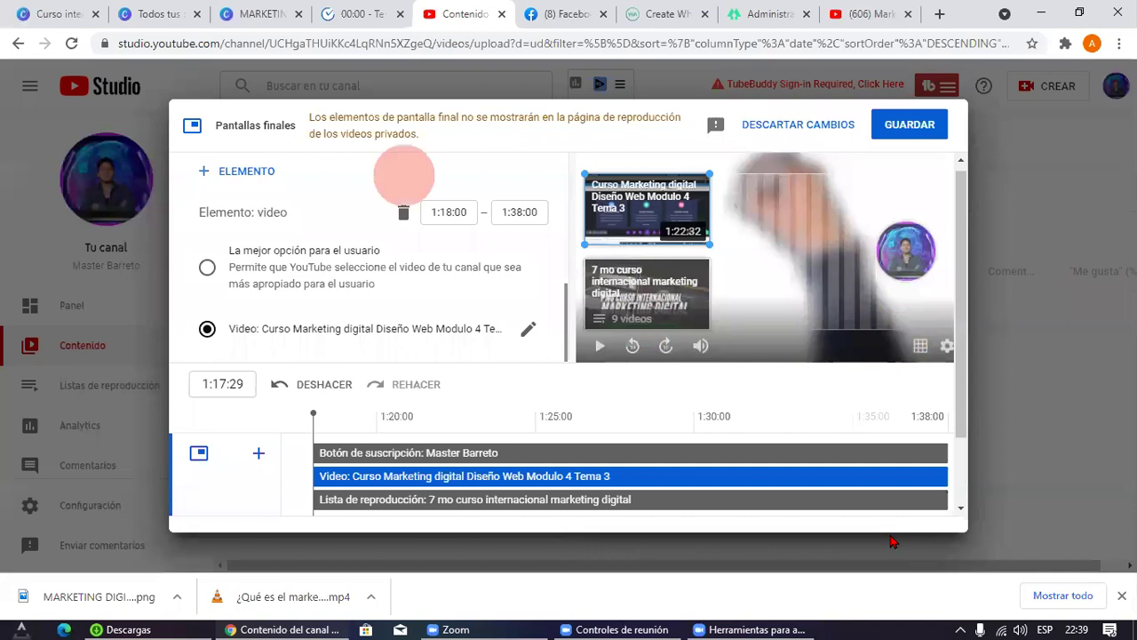
{"action": "left_click", "coordinate": [655, 619]}
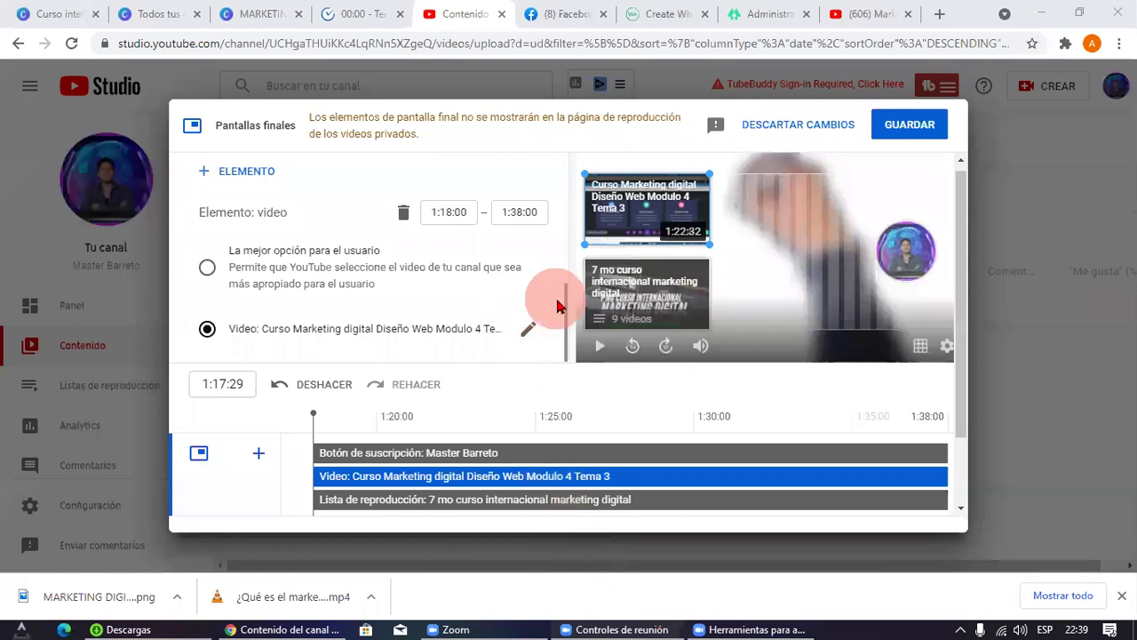
{"action": "left_click_drag", "start_coordinate": [567, 299], "coordinate": [575, 165]}
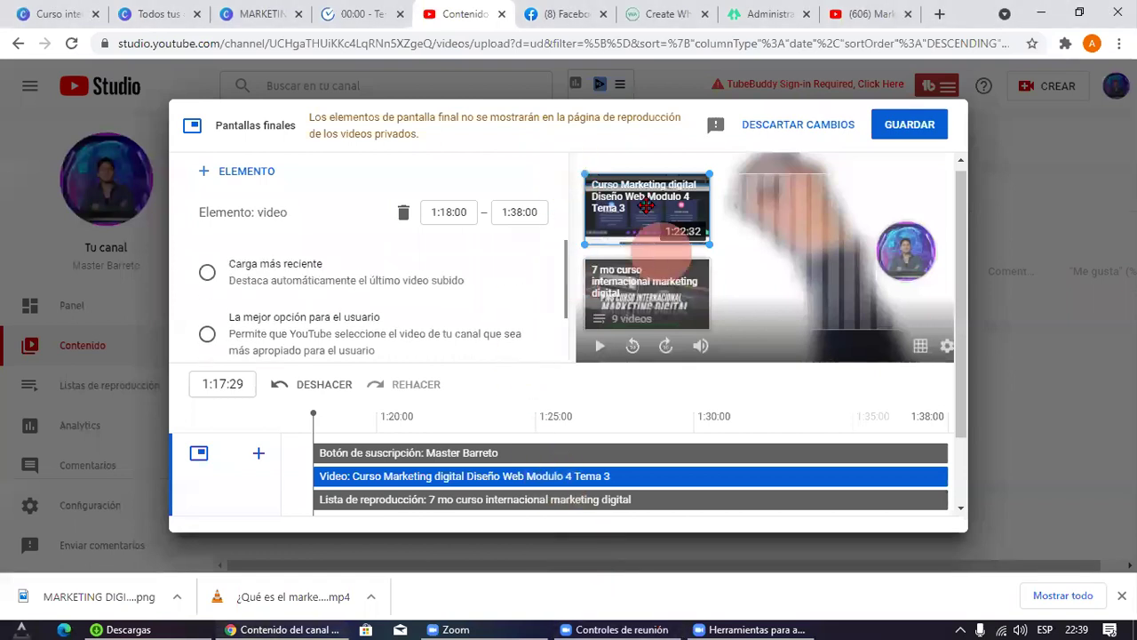
{"action": "left_click_drag", "start_coordinate": [569, 267], "coordinate": [566, 352]}
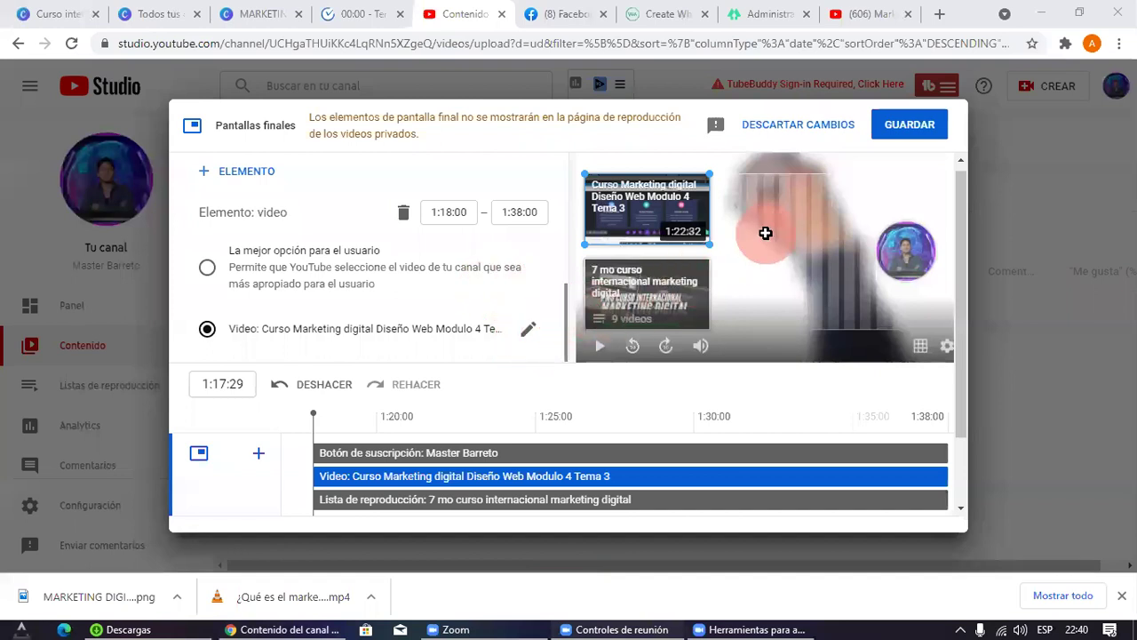
{"action": "left_click", "coordinate": [918, 128]}
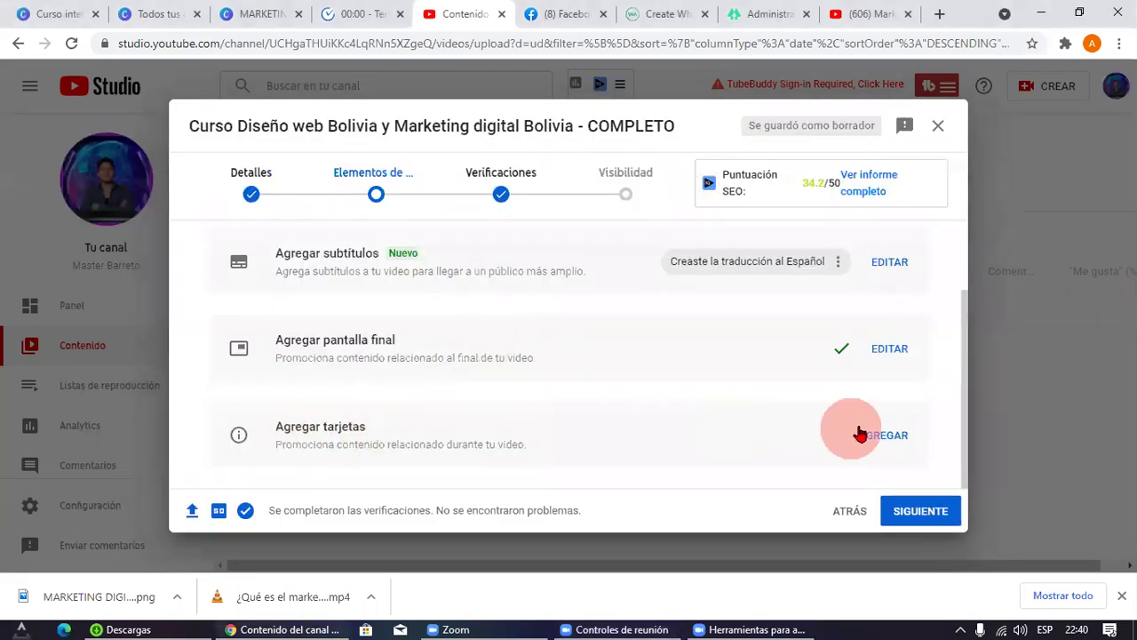
Add and save a Mini Podcast - Desarrollo personal playlist card, then continue to copyright checks.
{"action": "left_click", "coordinate": [872, 433]}
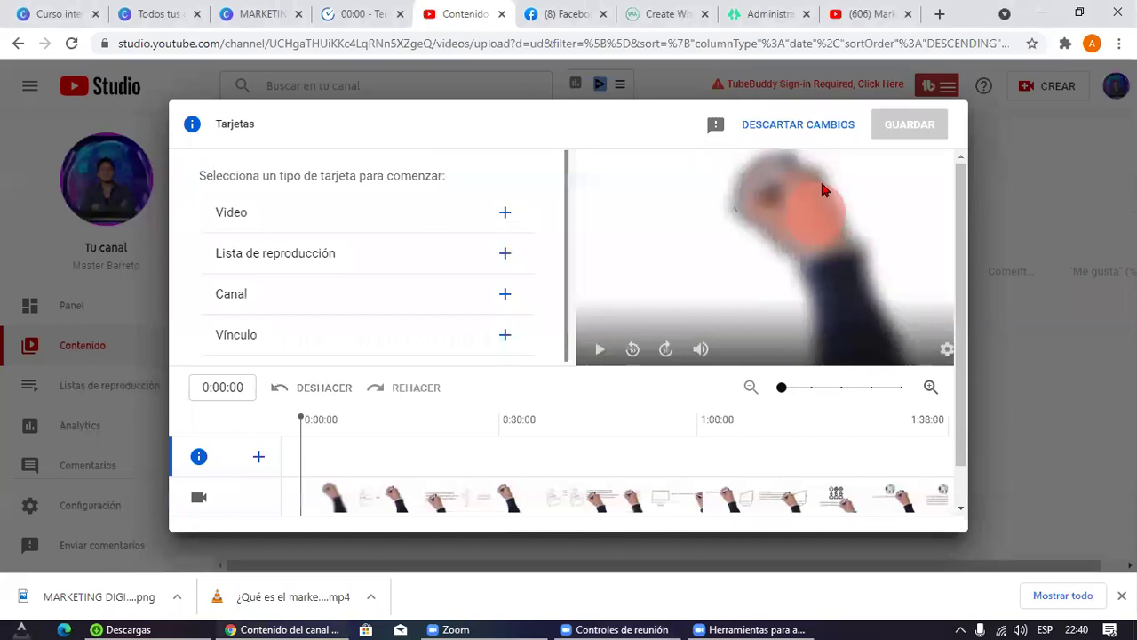
{"action": "left_click", "coordinate": [323, 258]}
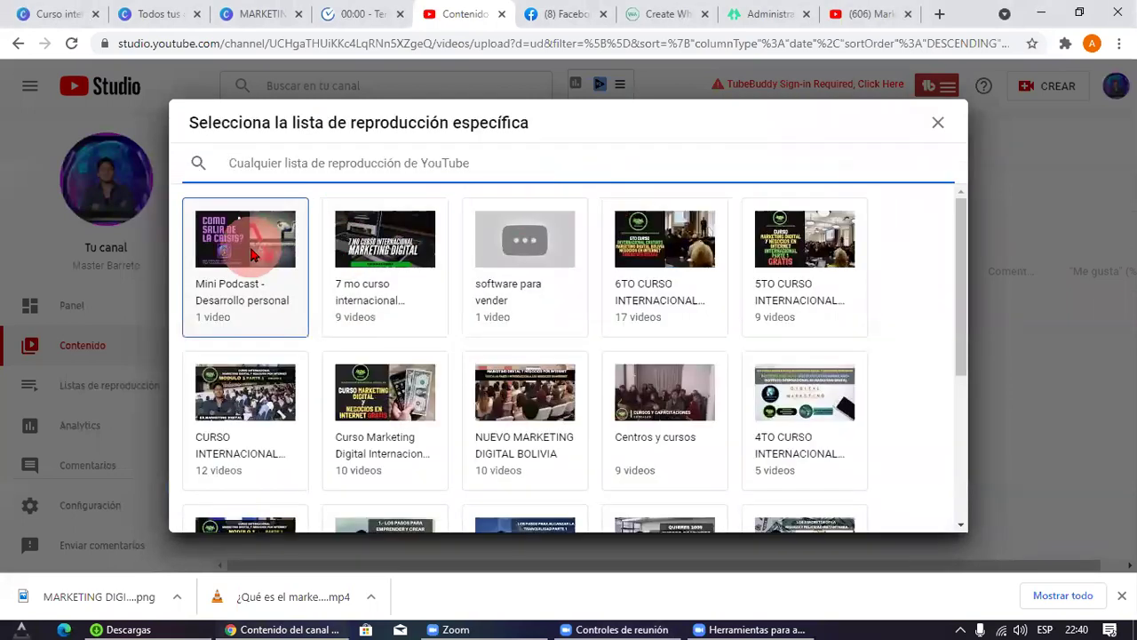
{"action": "left_click", "coordinate": [252, 296]}
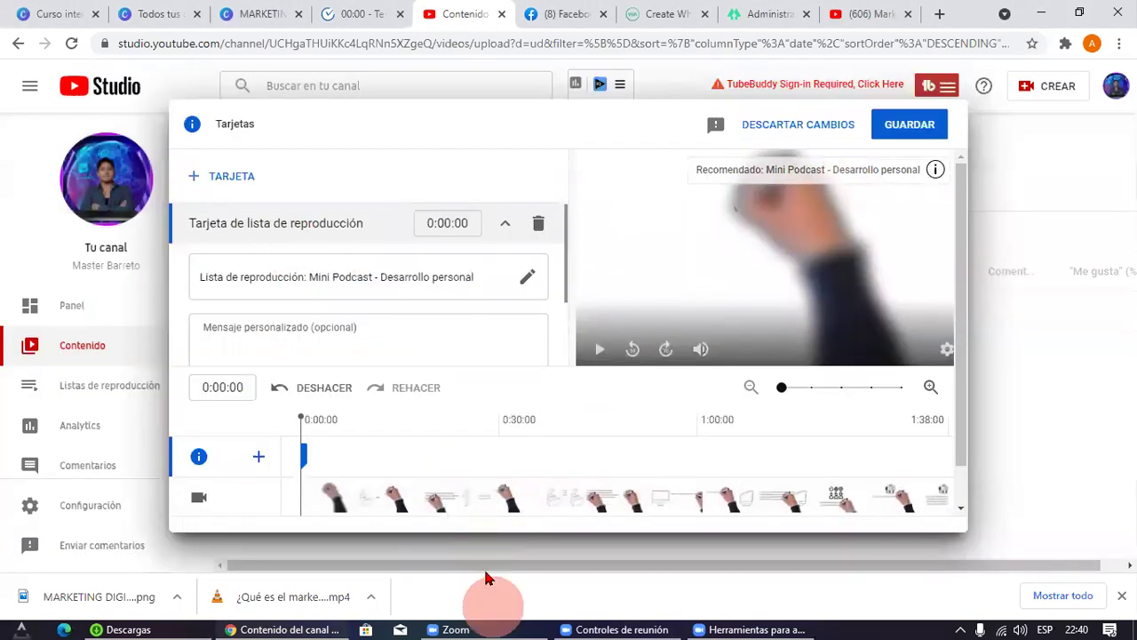
{"action": "mouse_move", "coordinate": [970, 191]}
{"action": "left_mouse_down"}
{"action": "mouse_move", "coordinate": [661, 204]}
{"action": "mouse_move", "coordinate": [559, 185]}
{"action": "mouse_move", "coordinate": [457, 240]}
{"action": "mouse_move", "coordinate": [513, 262]}
{"action": "left_mouse_up"}
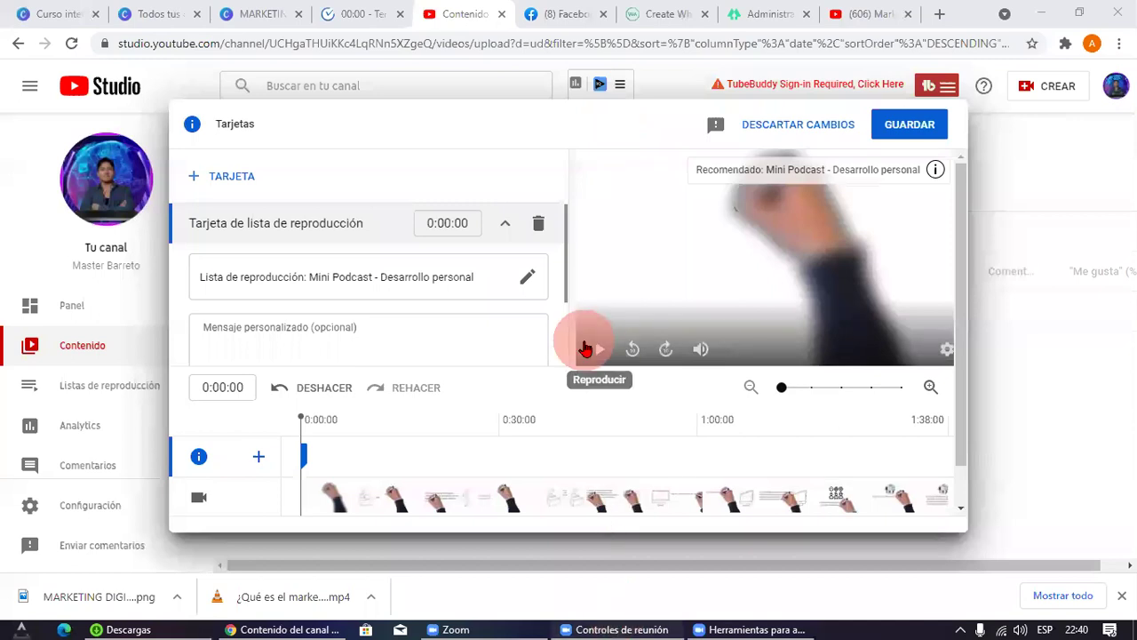
{"action": "left_click", "coordinate": [573, 281]}
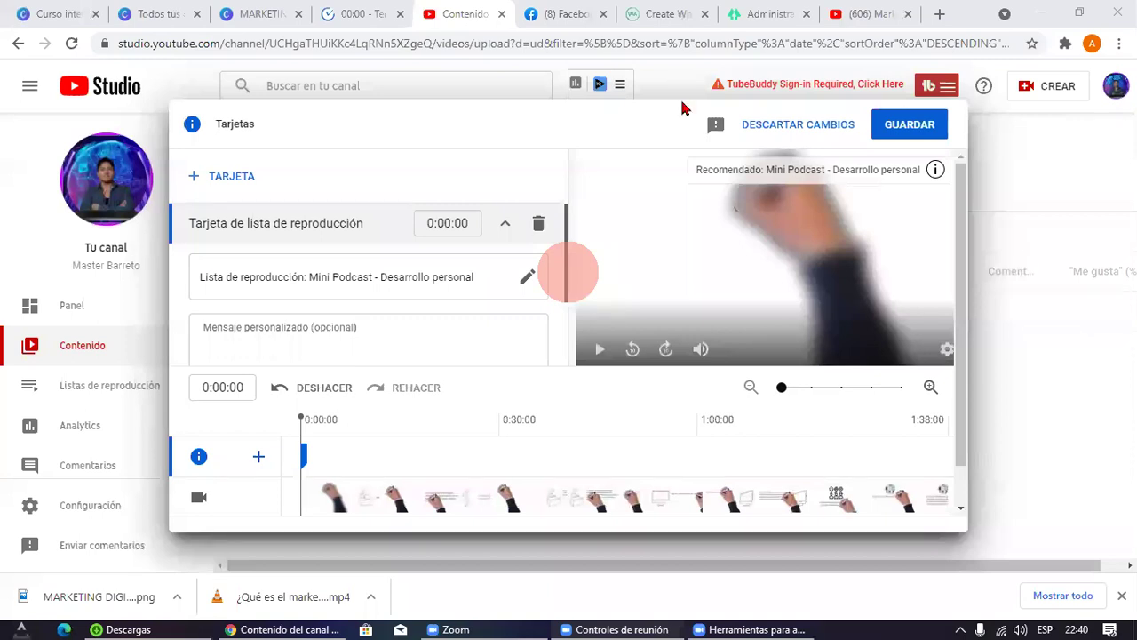
{"action": "left_click", "coordinate": [904, 126]}
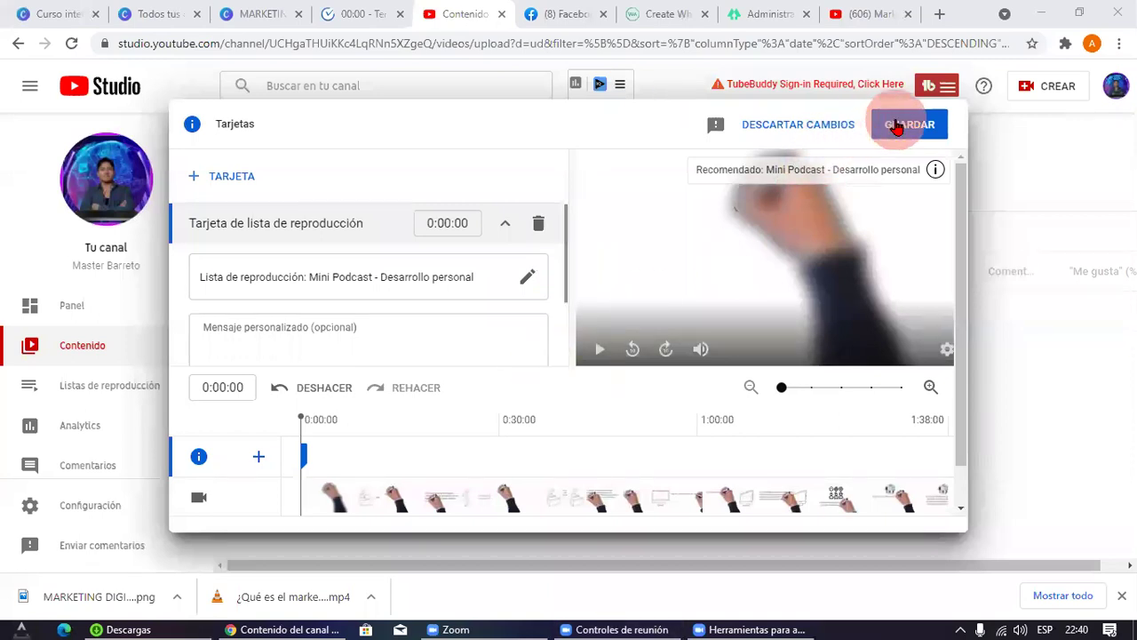
{"action": "left_click", "coordinate": [724, 350]}
{"action": "left_click", "coordinate": [917, 509]}
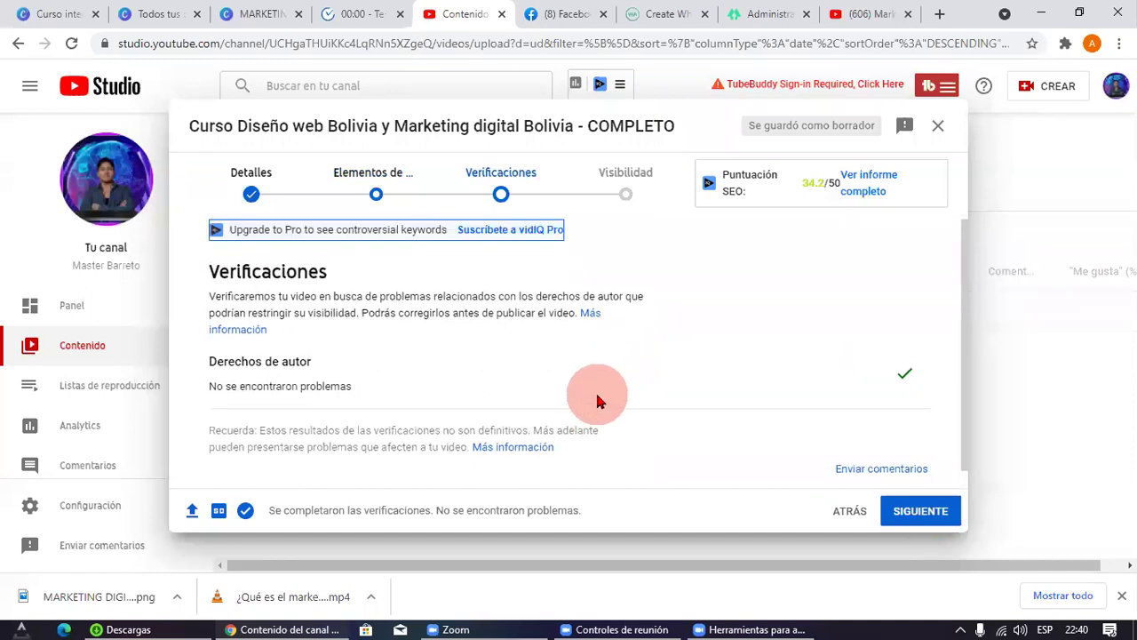
Mark the passed copyright check with on-screen drawings, clear them, and continue to visibility.
{"action": "left_click", "coordinate": [748, 595]}
{"action": "left_click", "coordinate": [256, 385]}
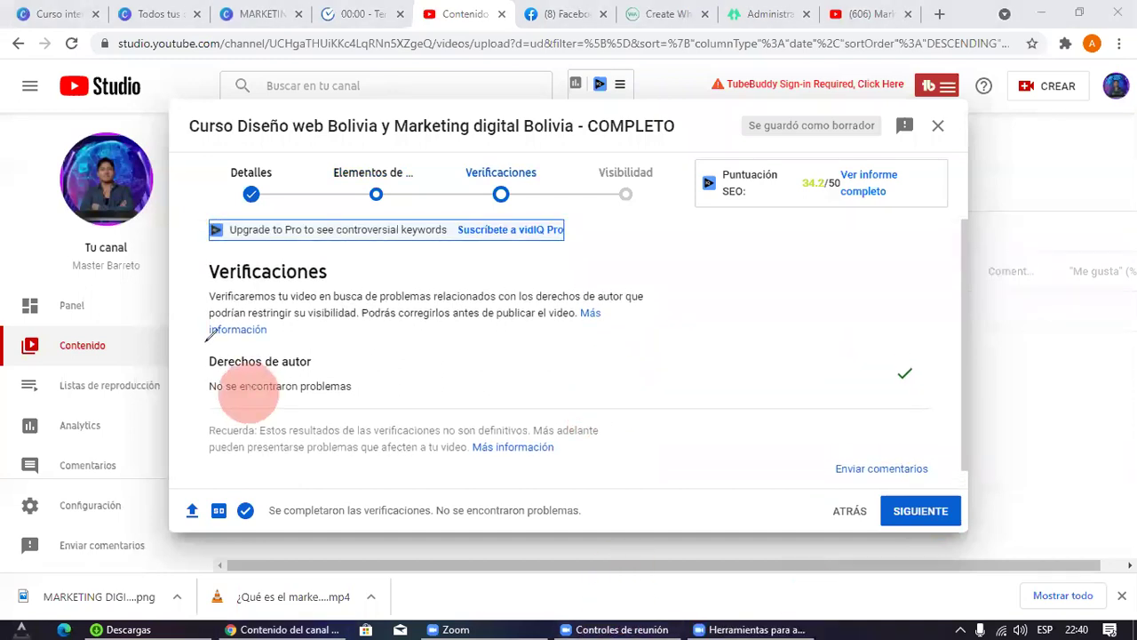
{"action": "mouse_move", "coordinate": [248, 313]}
{"action": "left_mouse_down"}
{"action": "mouse_move", "coordinate": [572, 406]}
{"action": "mouse_move", "coordinate": [166, 393]}
{"action": "mouse_move", "coordinate": [186, 347]}
{"action": "left_mouse_up"}
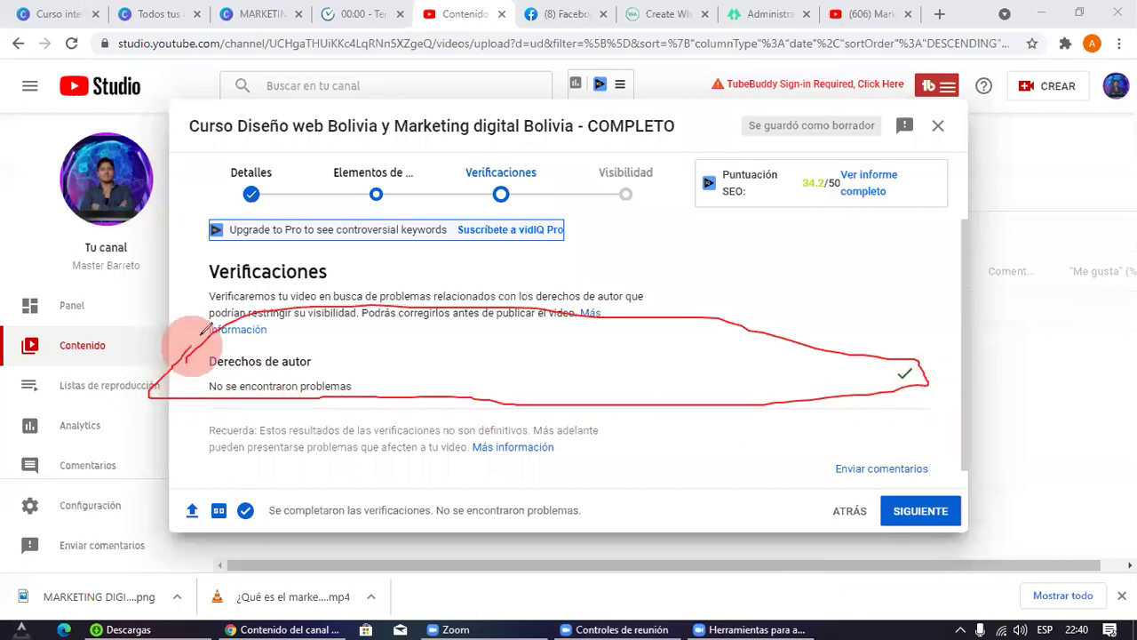
{"action": "left_click_drag", "start_coordinate": [720, 382], "coordinate": [819, 286]}
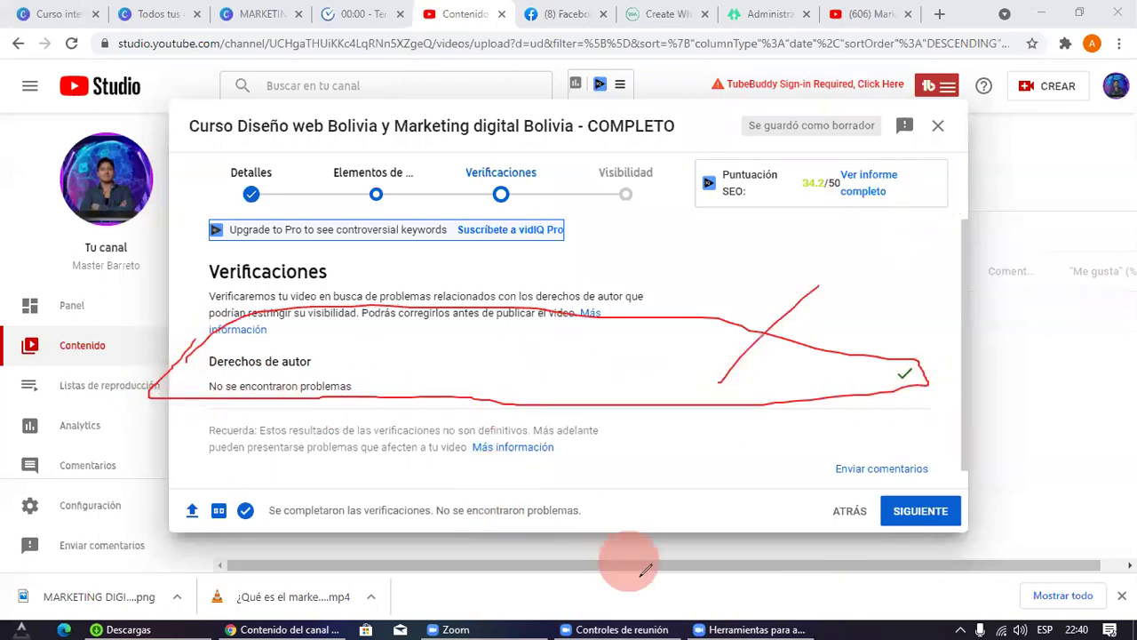
{"action": "mouse_move", "coordinate": [865, 369]}
{"action": "left_mouse_down"}
{"action": "mouse_move", "coordinate": [863, 322]}
{"action": "mouse_move", "coordinate": [900, 207]}
{"action": "left_mouse_up"}
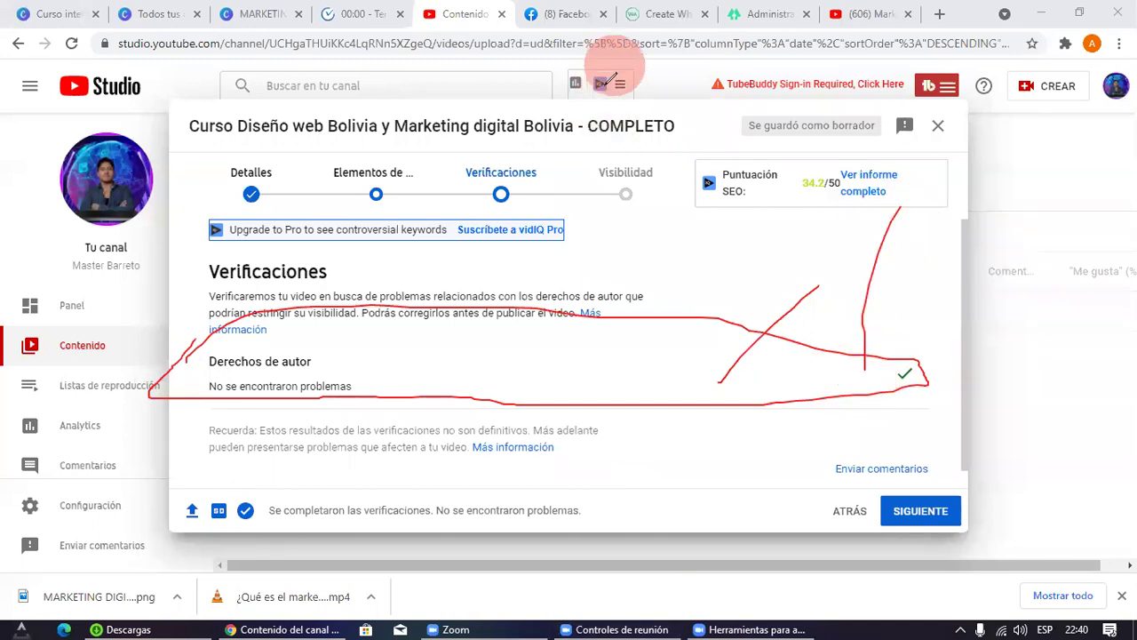
{"action": "left_click", "coordinate": [672, 99]}
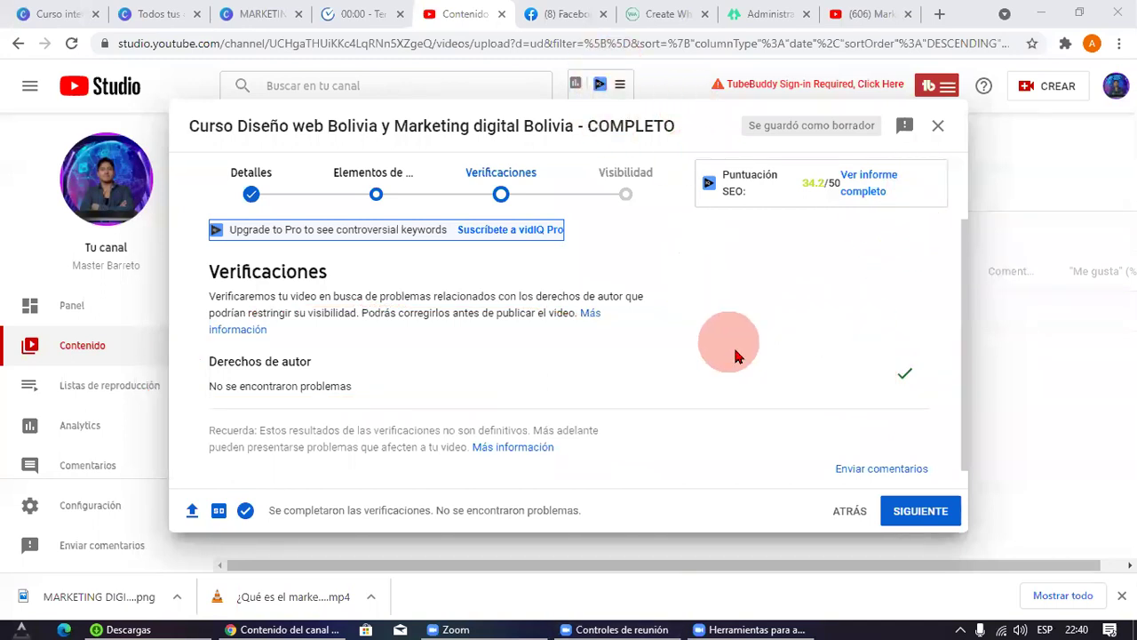
{"action": "left_click", "coordinate": [925, 508]}
{"action": "scroll", "coordinate": [547, 346], "scroll_direction": "down", "scroll_amount": 1}
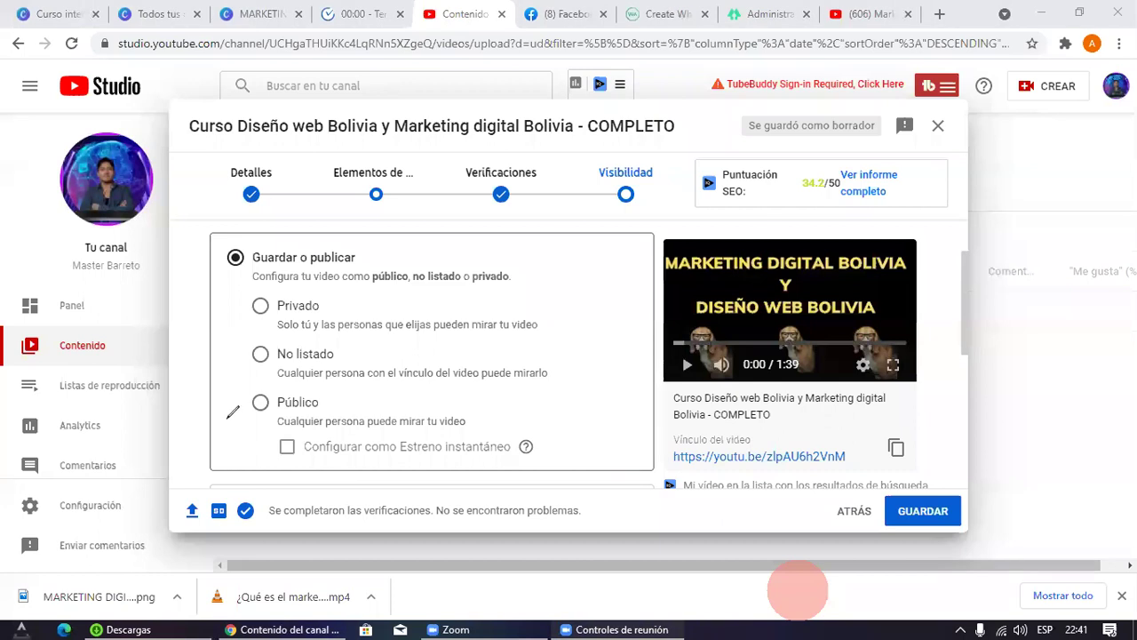
Circle the Público, Privado and No listado options with the screen pen.
{"action": "mouse_move", "coordinate": [276, 382]}
{"action": "left_mouse_down"}
{"action": "mouse_move", "coordinate": [453, 498]}
{"action": "mouse_move", "coordinate": [207, 391]}
{"action": "left_mouse_up"}
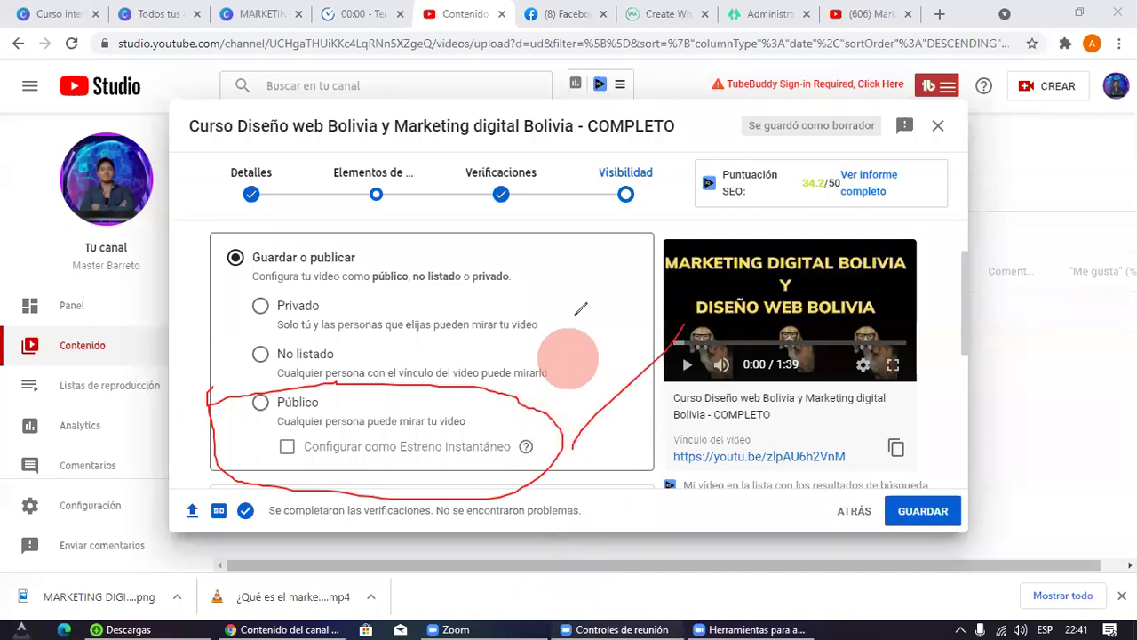
{"action": "mouse_move", "coordinate": [391, 371]}
{"action": "left_mouse_down"}
{"action": "mouse_move", "coordinate": [226, 329]}
{"action": "mouse_move", "coordinate": [542, 284]}
{"action": "mouse_move", "coordinate": [382, 386]}
{"action": "mouse_move", "coordinate": [224, 302]}
{"action": "left_mouse_up"}
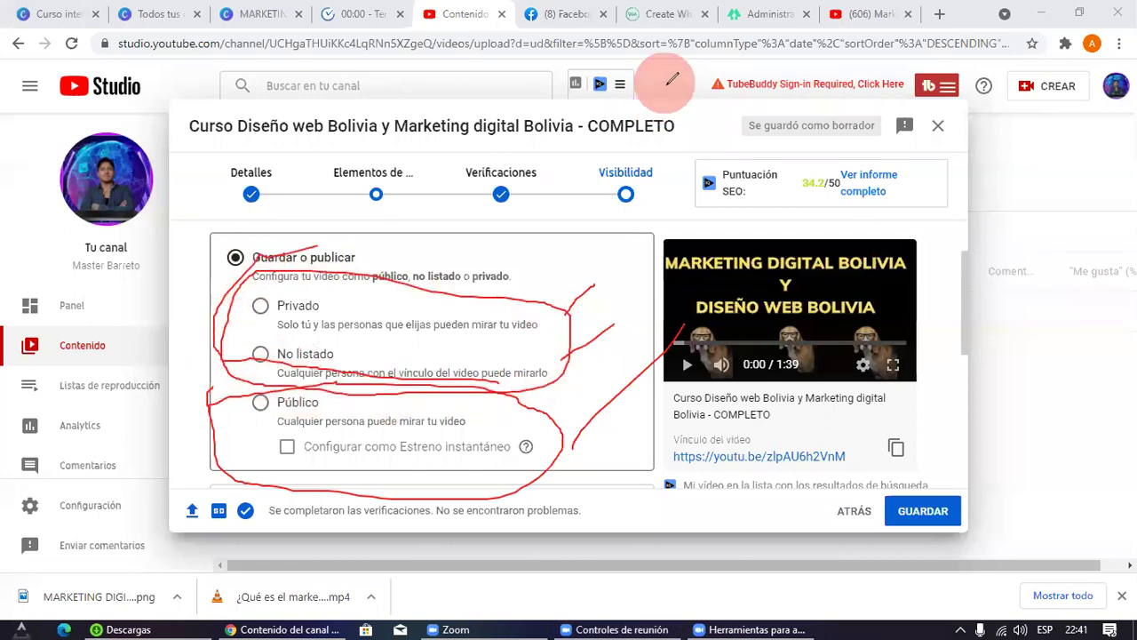
{"action": "key", "text": "e"}
{"action": "mouse_move", "coordinate": [495, 402]}
{"action": "left_mouse_down"}
{"action": "mouse_move", "coordinate": [421, 402]}
{"action": "mouse_move", "coordinate": [189, 361]}
{"action": "mouse_move", "coordinate": [432, 376]}
{"action": "mouse_move", "coordinate": [334, 412]}
{"action": "left_mouse_up"}
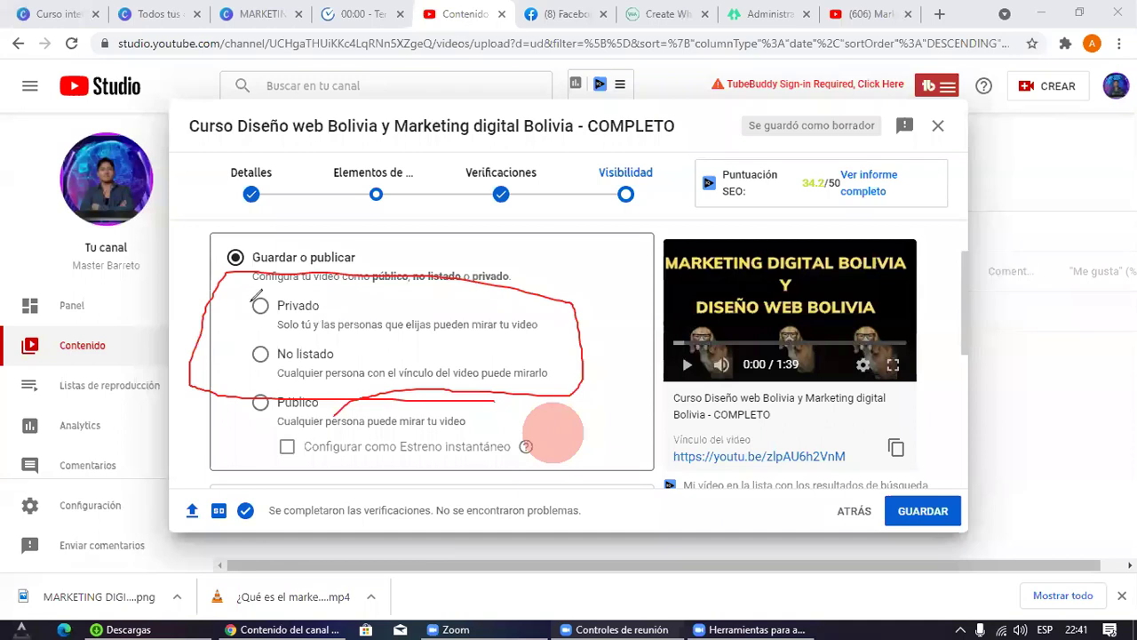
Underline the Privado and No listado descriptions and draw arrows from the video preview.
{"action": "key", "text": "Escape"}
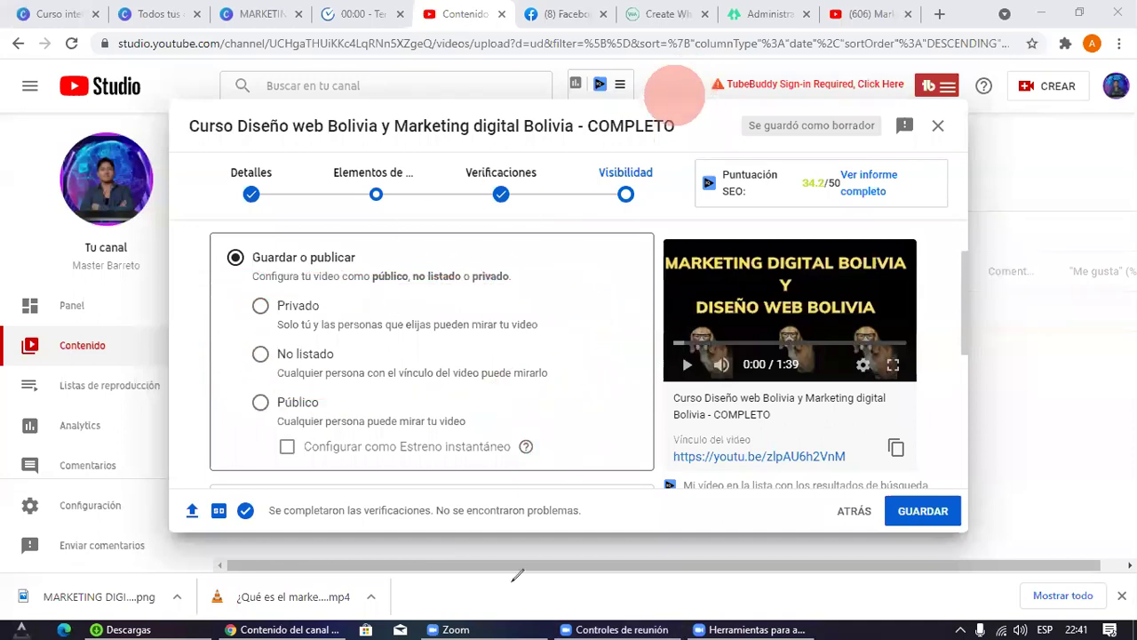
{"action": "left_click_drag", "start_coordinate": [224, 330], "coordinate": [517, 313]}
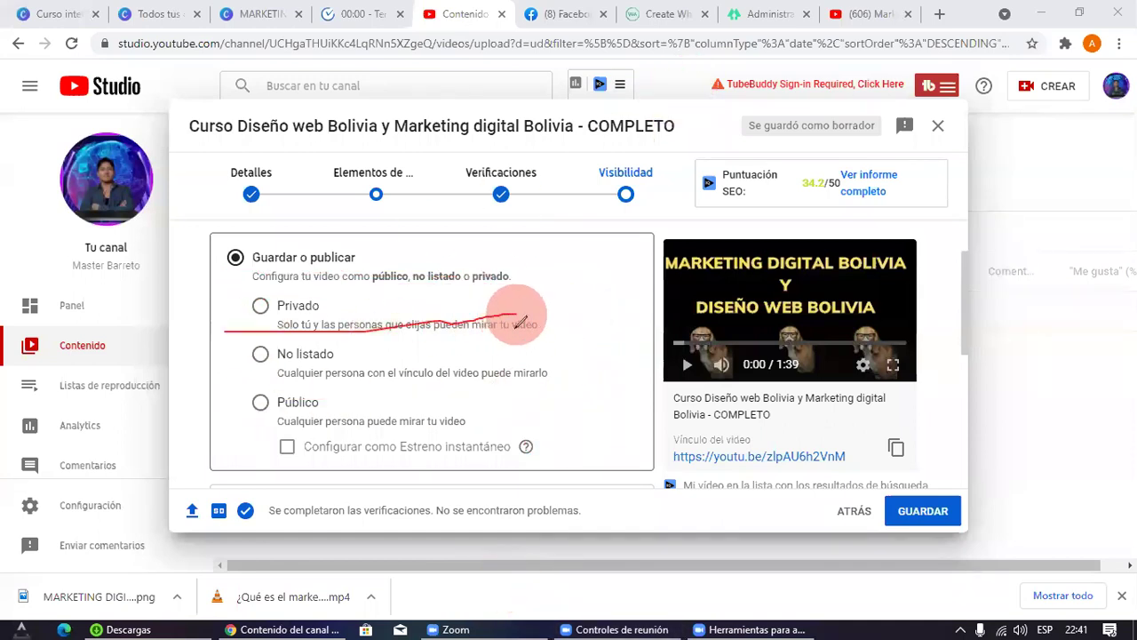
{"action": "left_click_drag", "start_coordinate": [233, 388], "coordinate": [605, 377]}
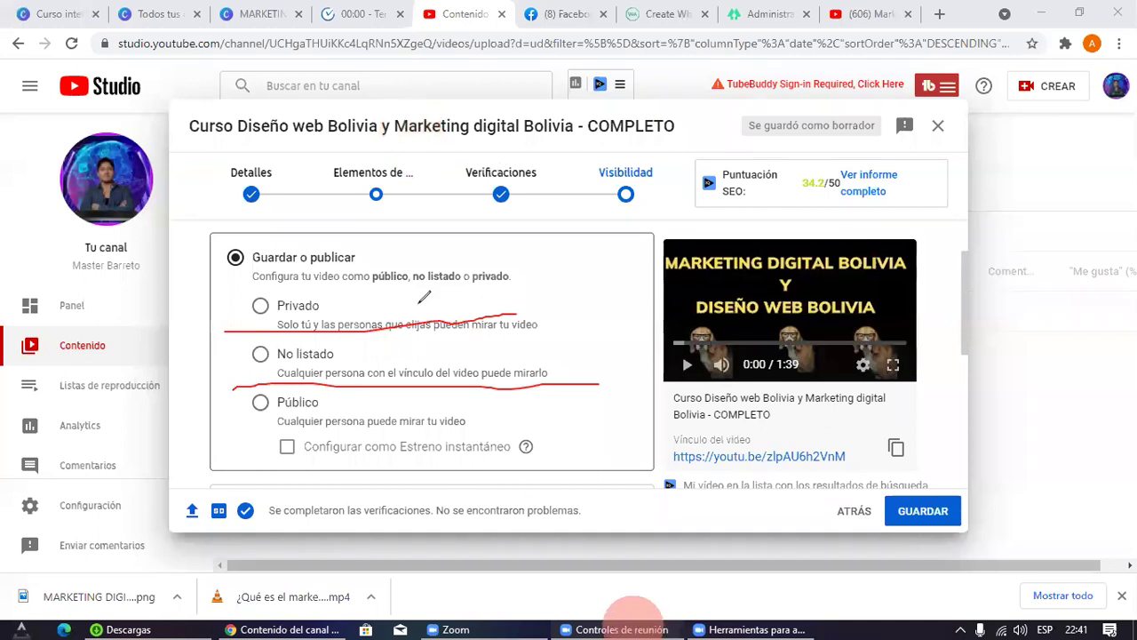
{"action": "left_click_drag", "start_coordinate": [545, 315], "coordinate": [587, 274]}
{"action": "mouse_move", "coordinate": [668, 249]}
{"action": "left_mouse_down"}
{"action": "mouse_move", "coordinate": [876, 178]}
{"action": "mouse_move", "coordinate": [813, 495]}
{"action": "mouse_move", "coordinate": [683, 167]}
{"action": "left_mouse_up"}
{"action": "left_click_drag", "start_coordinate": [944, 326], "coordinate": [982, 324]}
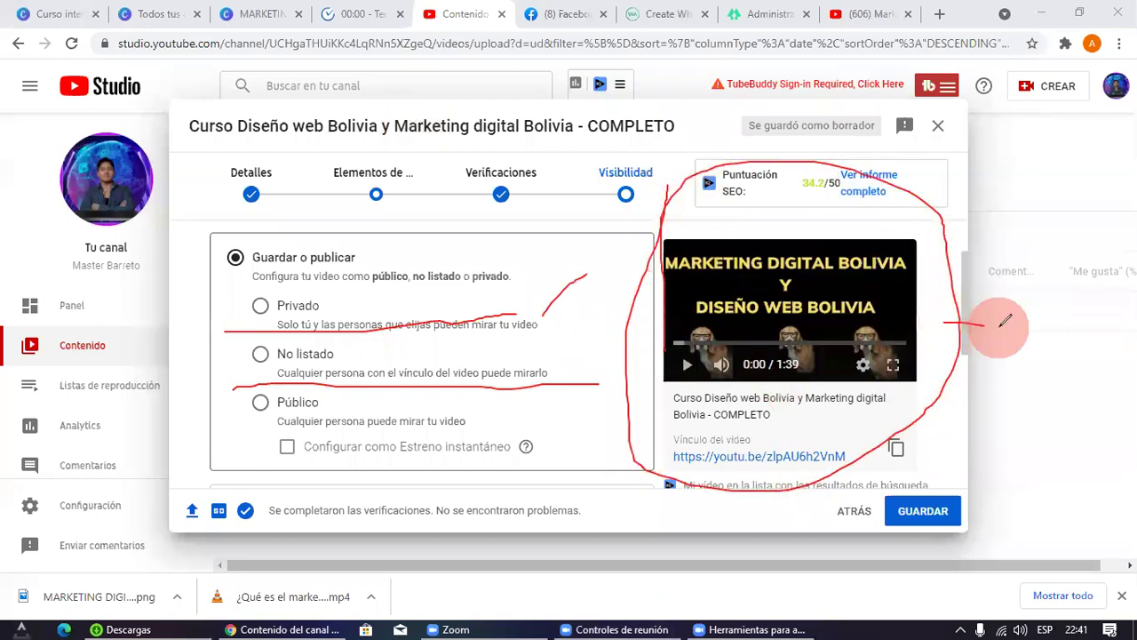
{"action": "mouse_move", "coordinate": [660, 229]}
{"action": "left_mouse_down"}
{"action": "mouse_move", "coordinate": [498, 236]}
{"action": "mouse_move", "coordinate": [466, 315]}
{"action": "left_mouse_up"}
{"action": "mouse_move", "coordinate": [417, 233]}
{"action": "left_mouse_down"}
{"action": "mouse_move", "coordinate": [410, 256]}
{"action": "mouse_move", "coordinate": [457, 255]}
{"action": "left_mouse_up"}
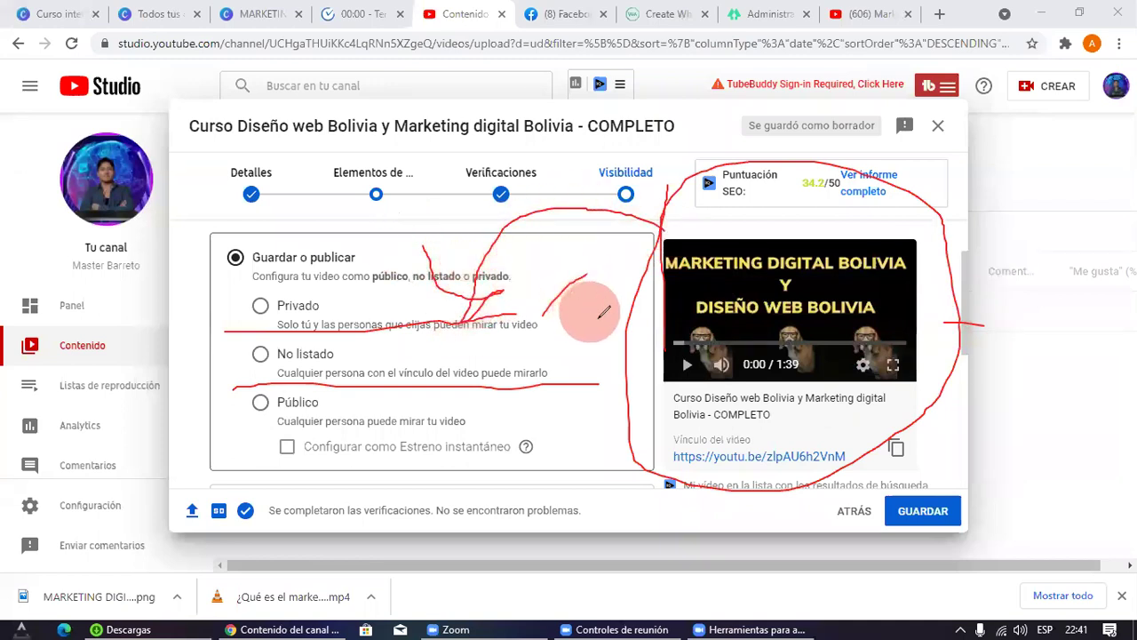
{"action": "mouse_move", "coordinate": [626, 354]}
{"action": "left_mouse_down"}
{"action": "mouse_move", "coordinate": [502, 356]}
{"action": "mouse_move", "coordinate": [516, 347]}
{"action": "mouse_move", "coordinate": [558, 376]}
{"action": "left_mouse_up"}
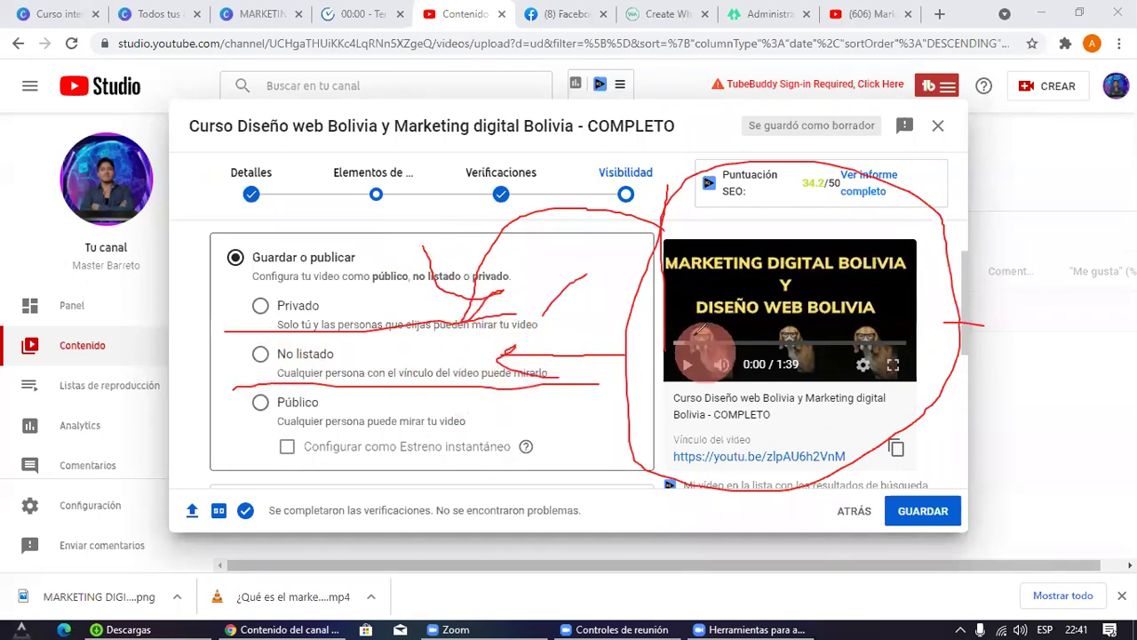
{"action": "mouse_move", "coordinate": [446, 91]}
{"action": "left_mouse_down"}
{"action": "mouse_move", "coordinate": [709, 188]}
{"action": "mouse_move", "coordinate": [626, 190]}
{"action": "left_mouse_up"}
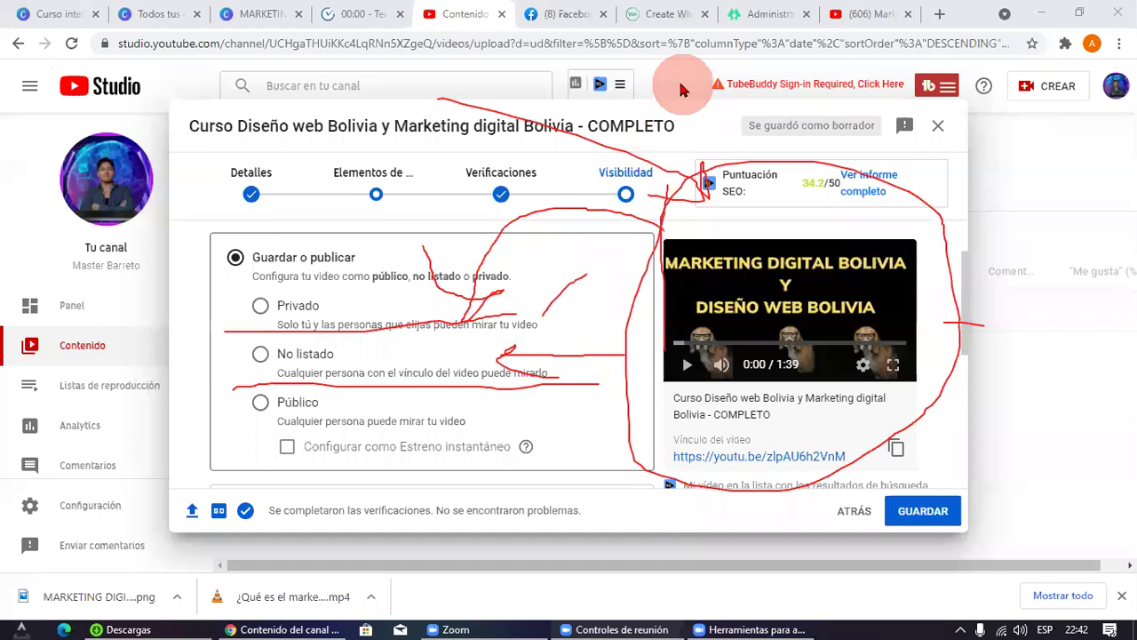
Redraw loops around the visibility options and the Visibilidad step.
{"action": "key", "text": "e"}
{"action": "mouse_move", "coordinate": [238, 384]}
{"action": "left_mouse_down"}
{"action": "mouse_move", "coordinate": [469, 381]}
{"action": "mouse_move", "coordinate": [587, 282]}
{"action": "mouse_move", "coordinate": [283, 266]}
{"action": "mouse_move", "coordinate": [238, 384]}
{"action": "left_mouse_up"}
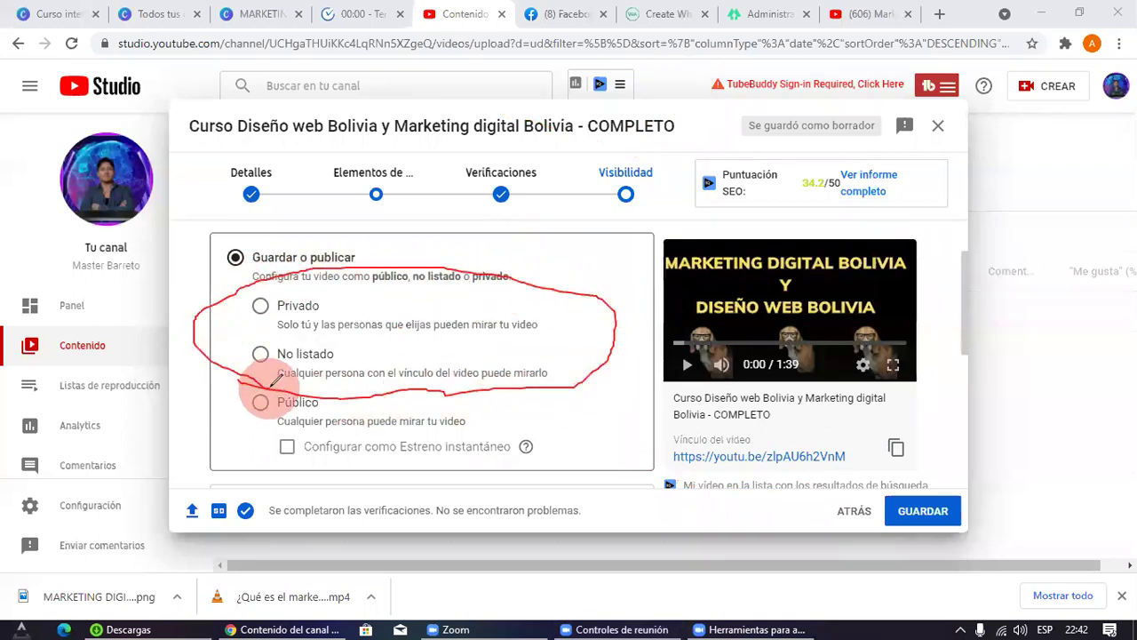
{"action": "mouse_move", "coordinate": [588, 169]}
{"action": "left_mouse_down"}
{"action": "mouse_move", "coordinate": [577, 284]}
{"action": "mouse_move", "coordinate": [541, 246]}
{"action": "mouse_move", "coordinate": [533, 213]}
{"action": "left_mouse_up"}
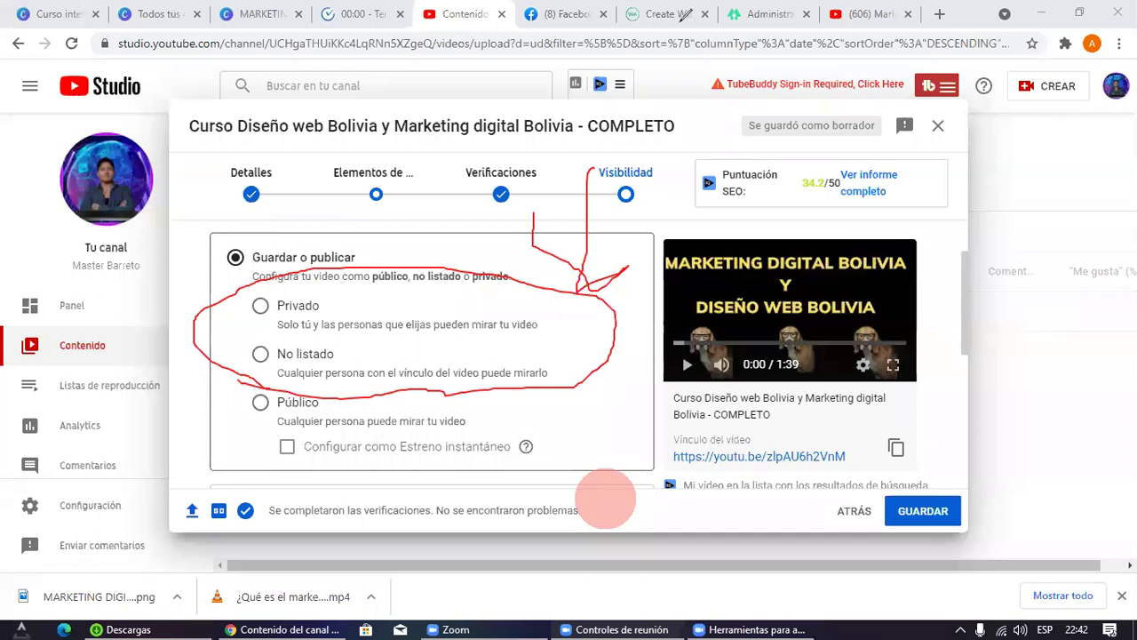
{"action": "mouse_move", "coordinate": [231, 394]}
{"action": "left_mouse_down"}
{"action": "mouse_move", "coordinate": [590, 436]}
{"action": "mouse_move", "coordinate": [219, 458]}
{"action": "mouse_move", "coordinate": [247, 369]}
{"action": "mouse_move", "coordinate": [258, 380]}
{"action": "left_mouse_up"}
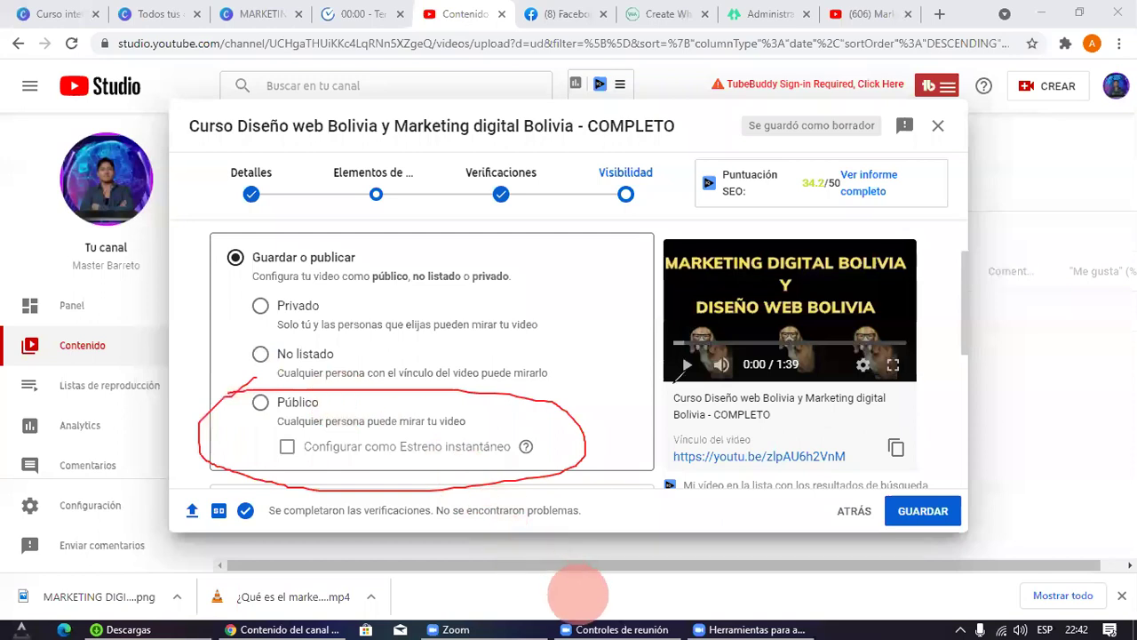
{"action": "mouse_move", "coordinate": [213, 399]}
{"action": "left_mouse_down"}
{"action": "mouse_move", "coordinate": [528, 457]}
{"action": "mouse_move", "coordinate": [197, 431]}
{"action": "left_mouse_up"}
{"action": "mouse_move", "coordinate": [348, 377]}
{"action": "left_mouse_down"}
{"action": "mouse_move", "coordinate": [440, 271]}
{"action": "mouse_move", "coordinate": [209, 367]}
{"action": "mouse_move", "coordinate": [373, 379]}
{"action": "left_mouse_up"}
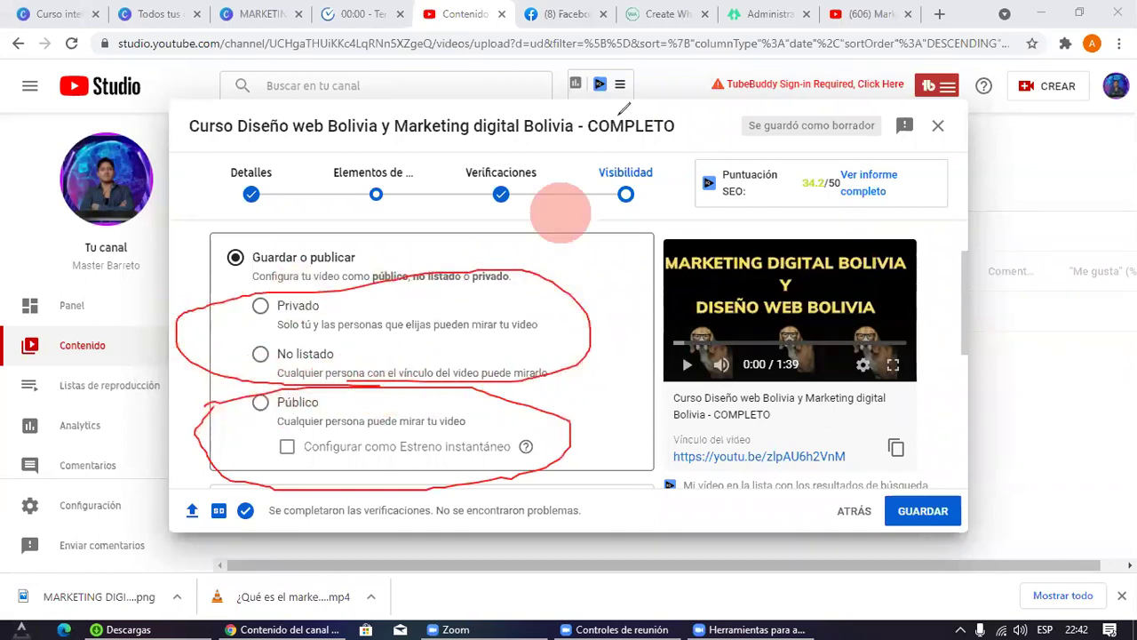
{"action": "left_click_drag", "start_coordinate": [231, 336], "coordinate": [427, 341]}
{"action": "left_click_drag", "start_coordinate": [253, 400], "coordinate": [441, 385]}
{"action": "mouse_move", "coordinate": [518, 389]}
{"action": "left_mouse_down"}
{"action": "mouse_move", "coordinate": [524, 283]}
{"action": "mouse_move", "coordinate": [405, 309]}
{"action": "left_mouse_up"}
{"action": "mouse_move", "coordinate": [586, 286]}
{"action": "left_mouse_down"}
{"action": "mouse_move", "coordinate": [662, 164]}
{"action": "mouse_move", "coordinate": [672, 204]}
{"action": "left_mouse_up"}
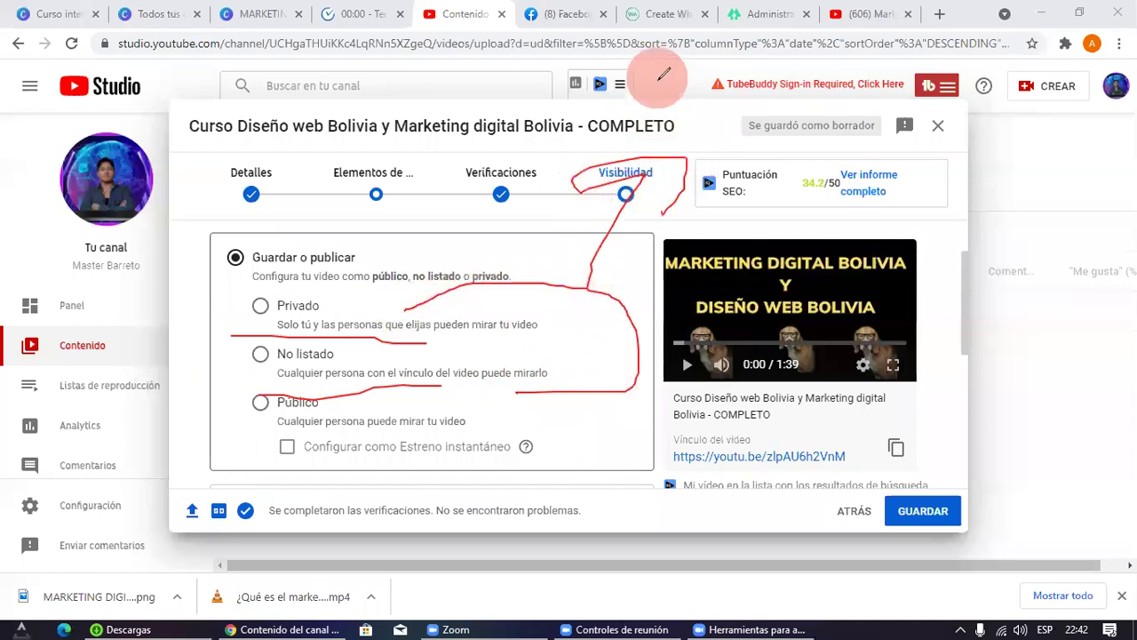
{"action": "key", "text": "e"}
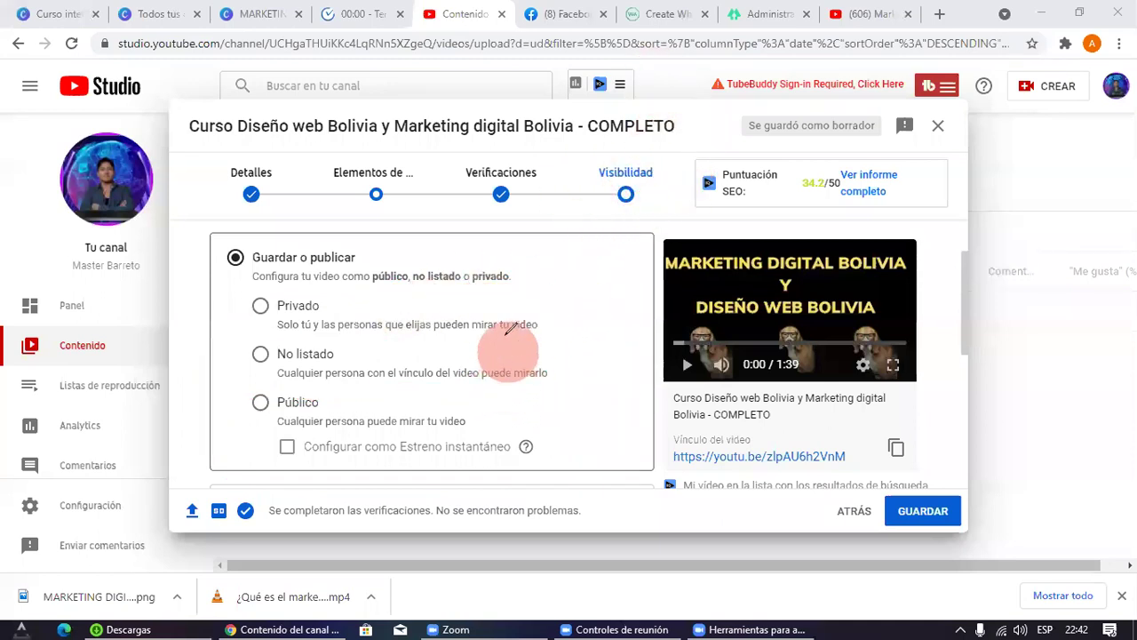
{"action": "mouse_move", "coordinate": [238, 307]}
{"action": "left_mouse_down"}
{"action": "mouse_move", "coordinate": [607, 351]}
{"action": "mouse_move", "coordinate": [266, 355]}
{"action": "mouse_move", "coordinate": [265, 233]}
{"action": "left_mouse_up"}
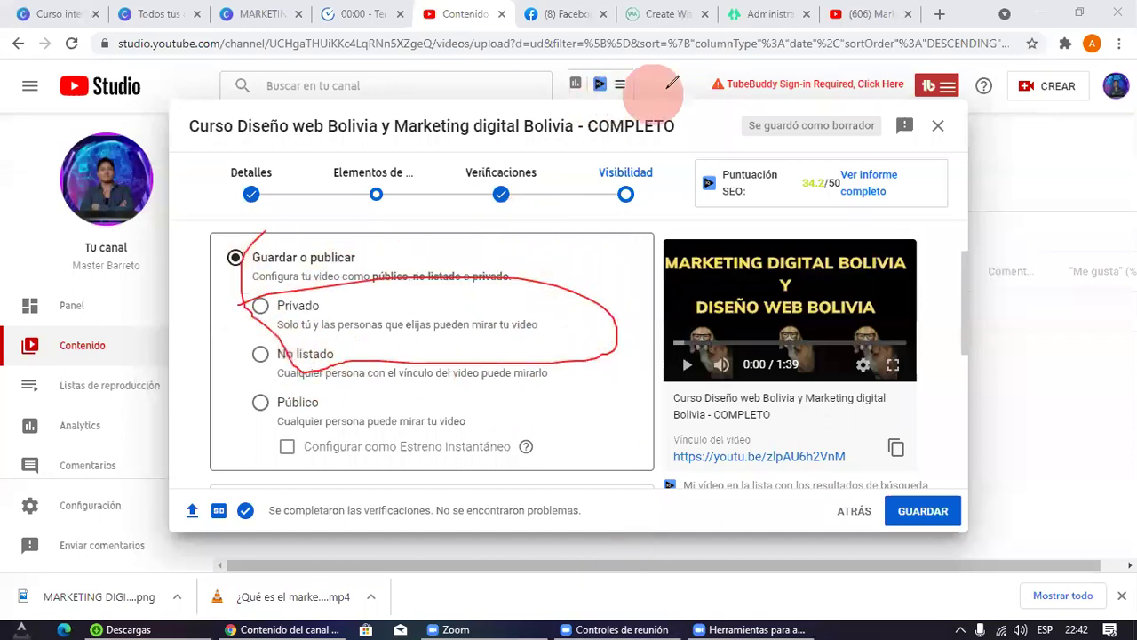
Set visibility to Público, publish the course video, and close the confirmation.
{"action": "left_click", "coordinate": [277, 405]}
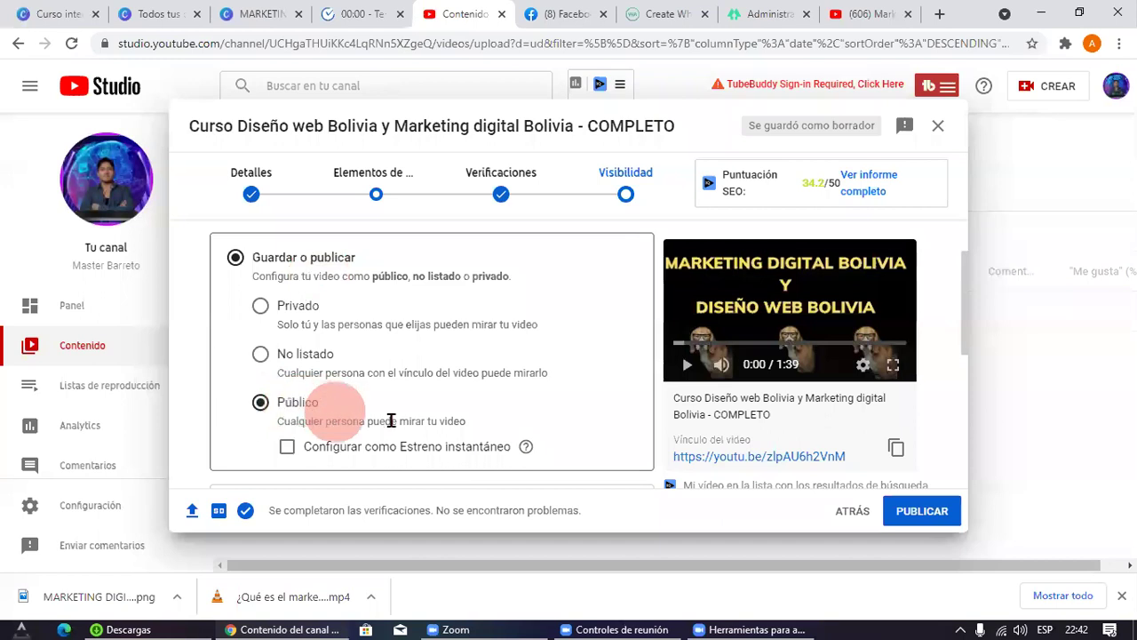
{"action": "left_click", "coordinate": [919, 514]}
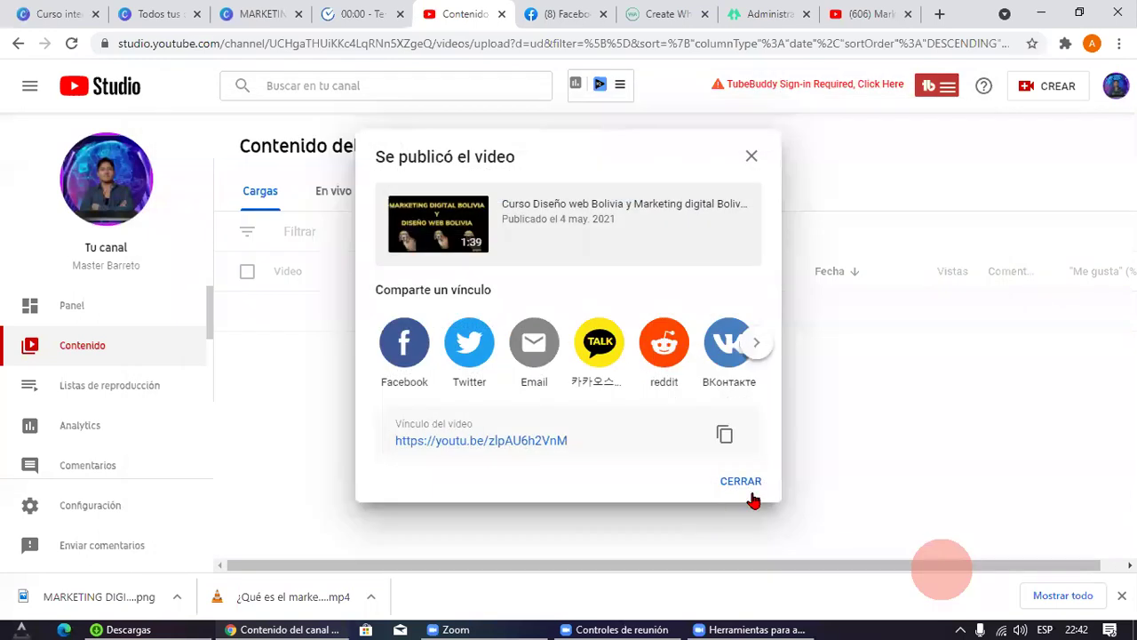
{"action": "left_click", "coordinate": [749, 484]}
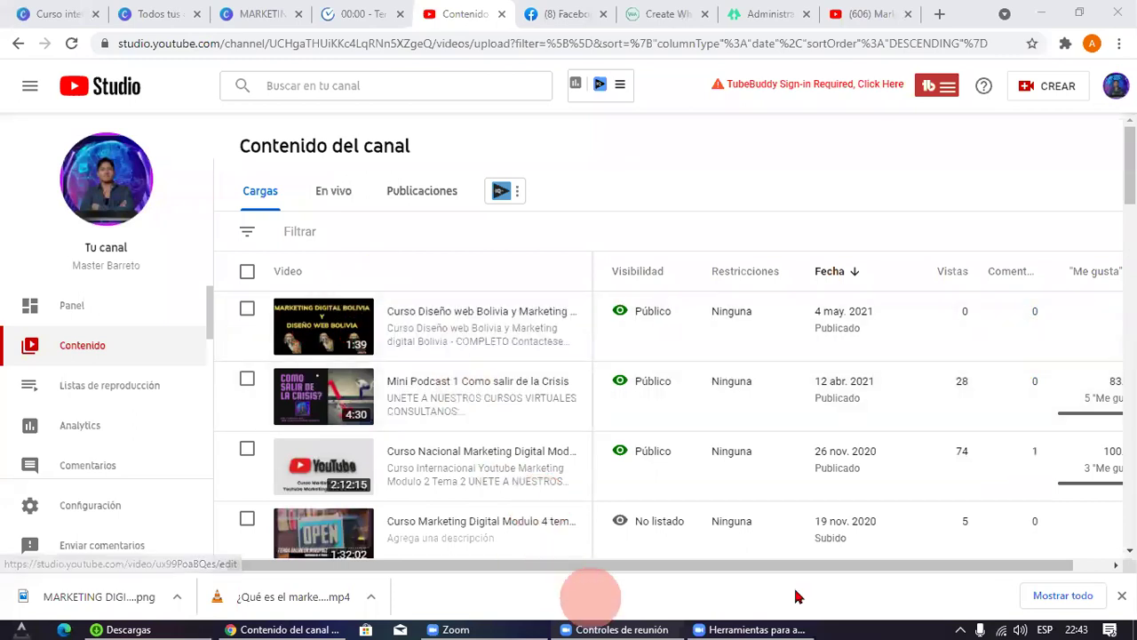
Mark the newest video row and the date column in red with the screen pen.
{"action": "mouse_move", "coordinate": [302, 362]}
{"action": "left_mouse_down"}
{"action": "mouse_move", "coordinate": [569, 382]}
{"action": "mouse_move", "coordinate": [334, 244]}
{"action": "mouse_move", "coordinate": [275, 356]}
{"action": "left_mouse_up"}
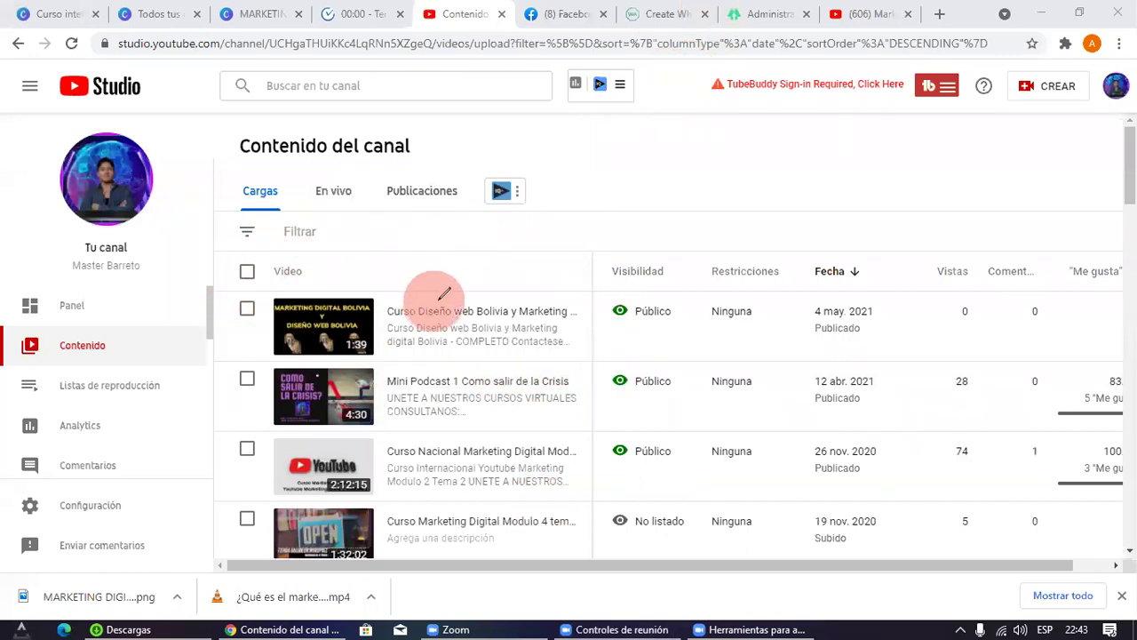
{"action": "mouse_move", "coordinate": [439, 333]}
{"action": "left_mouse_down"}
{"action": "mouse_move", "coordinate": [602, 223]}
{"action": "mouse_move", "coordinate": [586, 284]}
{"action": "left_mouse_up"}
{"action": "mouse_move", "coordinate": [645, 240]}
{"action": "left_mouse_down"}
{"action": "mouse_move", "coordinate": [637, 148]}
{"action": "mouse_move", "coordinate": [856, 205]}
{"action": "mouse_move", "coordinate": [569, 216]}
{"action": "left_mouse_up"}
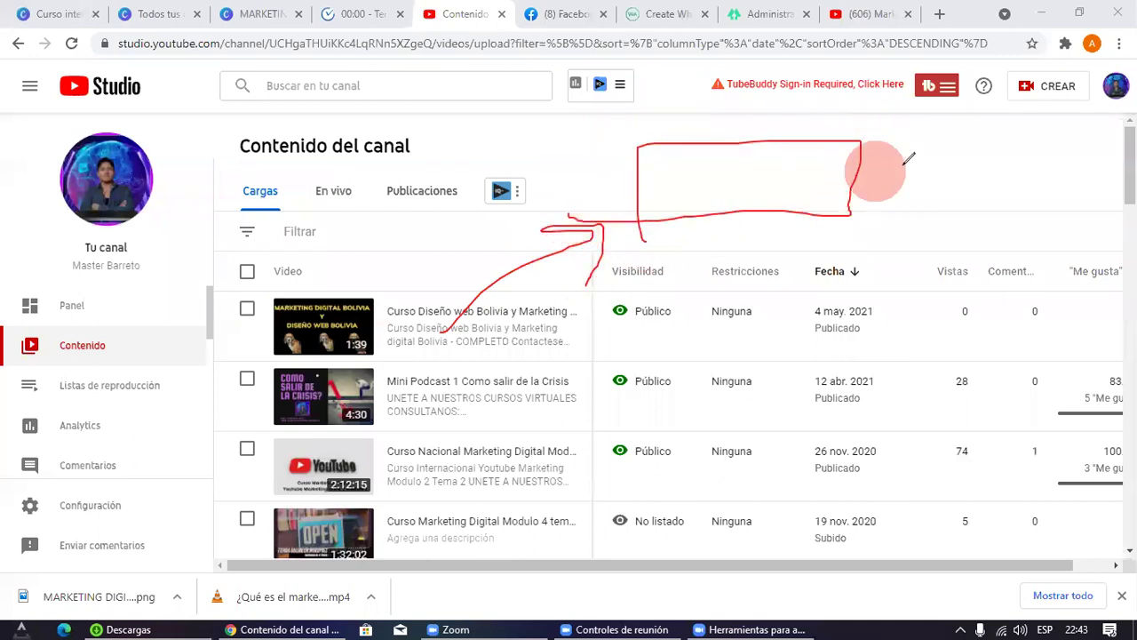
{"action": "mouse_move", "coordinate": [936, 131]}
{"action": "left_mouse_down"}
{"action": "mouse_move", "coordinate": [1022, 222]}
{"action": "mouse_move", "coordinate": [899, 138]}
{"action": "left_mouse_up"}
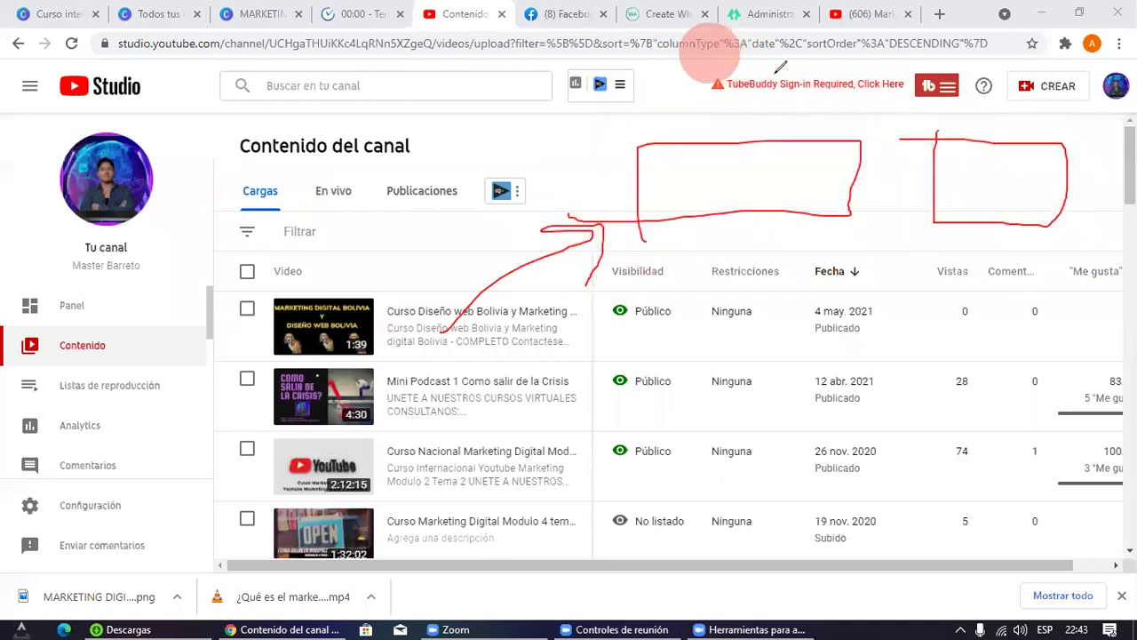
{"action": "key", "text": "e"}
Circle the first video row and draw red arrows across the column headers.
{"action": "mouse_move", "coordinate": [222, 299]}
{"action": "left_mouse_down"}
{"action": "mouse_move", "coordinate": [589, 296]}
{"action": "mouse_move", "coordinate": [368, 369]}
{"action": "mouse_move", "coordinate": [238, 374]}
{"action": "mouse_move", "coordinate": [224, 298]}
{"action": "left_mouse_up"}
{"action": "mouse_move", "coordinate": [395, 261]}
{"action": "left_mouse_down"}
{"action": "mouse_move", "coordinate": [539, 190]}
{"action": "mouse_move", "coordinate": [562, 258]}
{"action": "left_mouse_up"}
{"action": "mouse_move", "coordinate": [638, 118]}
{"action": "left_mouse_down"}
{"action": "mouse_move", "coordinate": [640, 177]}
{"action": "mouse_move", "coordinate": [699, 191]}
{"action": "mouse_move", "coordinate": [673, 197]}
{"action": "left_mouse_up"}
{"action": "left_click_drag", "start_coordinate": [653, 148], "coordinate": [922, 172]}
{"action": "mouse_move", "coordinate": [805, 125]}
{"action": "left_mouse_down"}
{"action": "mouse_move", "coordinate": [914, 169]}
{"action": "mouse_move", "coordinate": [866, 214]}
{"action": "left_mouse_up"}
{"action": "left_click_drag", "start_coordinate": [989, 118], "coordinate": [986, 203]}
{"action": "mouse_move", "coordinate": [1007, 190]}
{"action": "left_mouse_down"}
{"action": "mouse_move", "coordinate": [1084, 172]}
{"action": "mouse_move", "coordinate": [1114, 203]}
{"action": "mouse_move", "coordinate": [1116, 240]}
{"action": "left_mouse_up"}
{"action": "mouse_move", "coordinate": [1040, 210]}
{"action": "left_mouse_down"}
{"action": "mouse_move", "coordinate": [541, 249]}
{"action": "mouse_move", "coordinate": [604, 293]}
{"action": "left_mouse_up"}
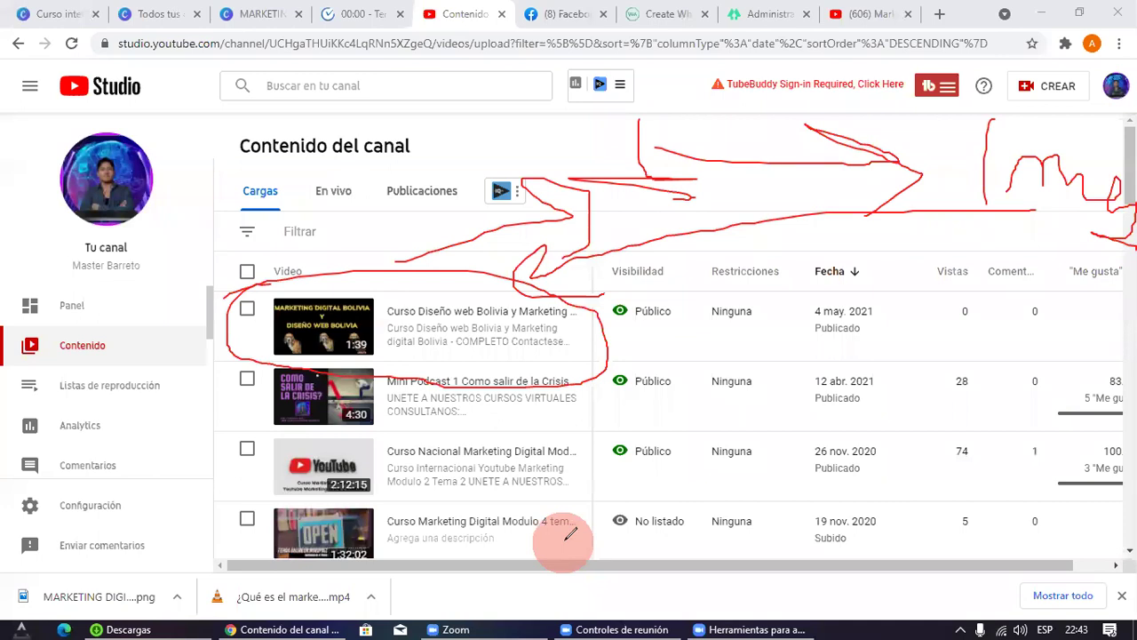
{"action": "key", "text": "e"}
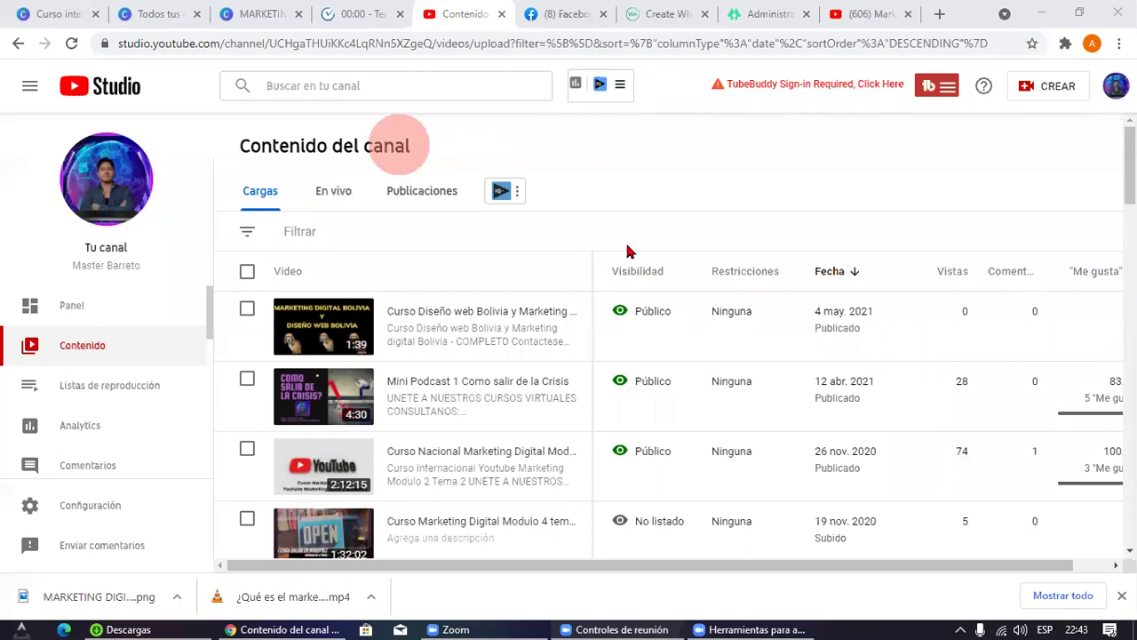
Circle the new video row with its Público status, then bring up the account menu.
{"action": "left_click_drag", "start_coordinate": [249, 292], "coordinate": [316, 266]}
{"action": "mouse_move", "coordinate": [477, 236]}
{"action": "left_mouse_down"}
{"action": "mouse_move", "coordinate": [457, 360]}
{"action": "mouse_move", "coordinate": [218, 336]}
{"action": "mouse_move", "coordinate": [251, 291]}
{"action": "left_mouse_up"}
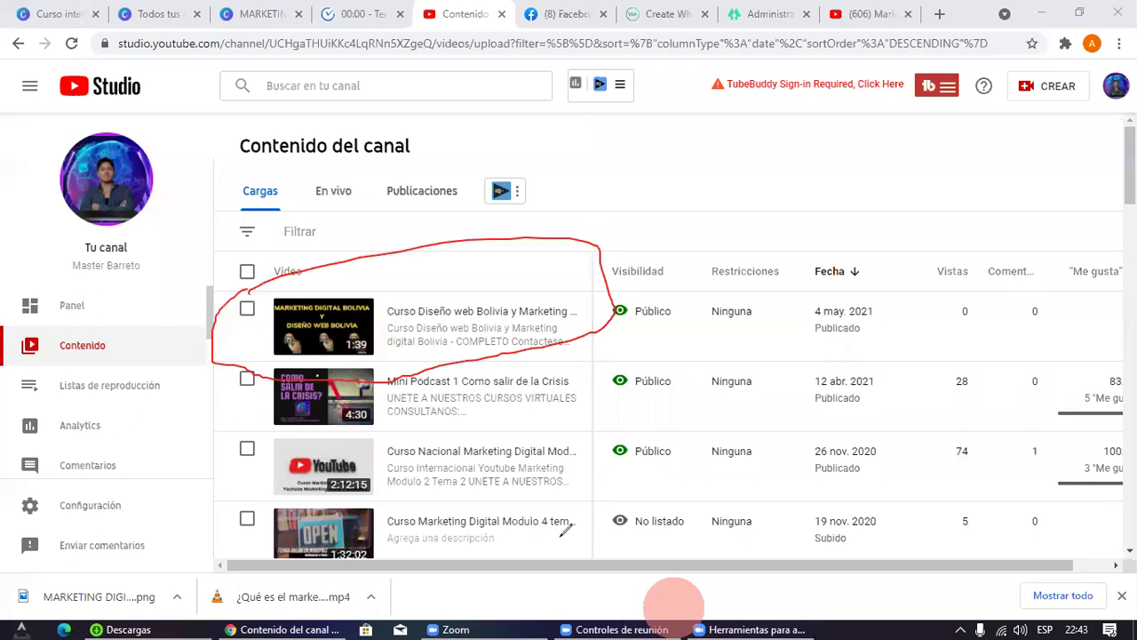
{"action": "mouse_move", "coordinate": [228, 305]}
{"action": "left_mouse_down"}
{"action": "mouse_move", "coordinate": [655, 208]}
{"action": "mouse_move", "coordinate": [260, 254]}
{"action": "left_mouse_up"}
{"action": "key", "text": "e"}
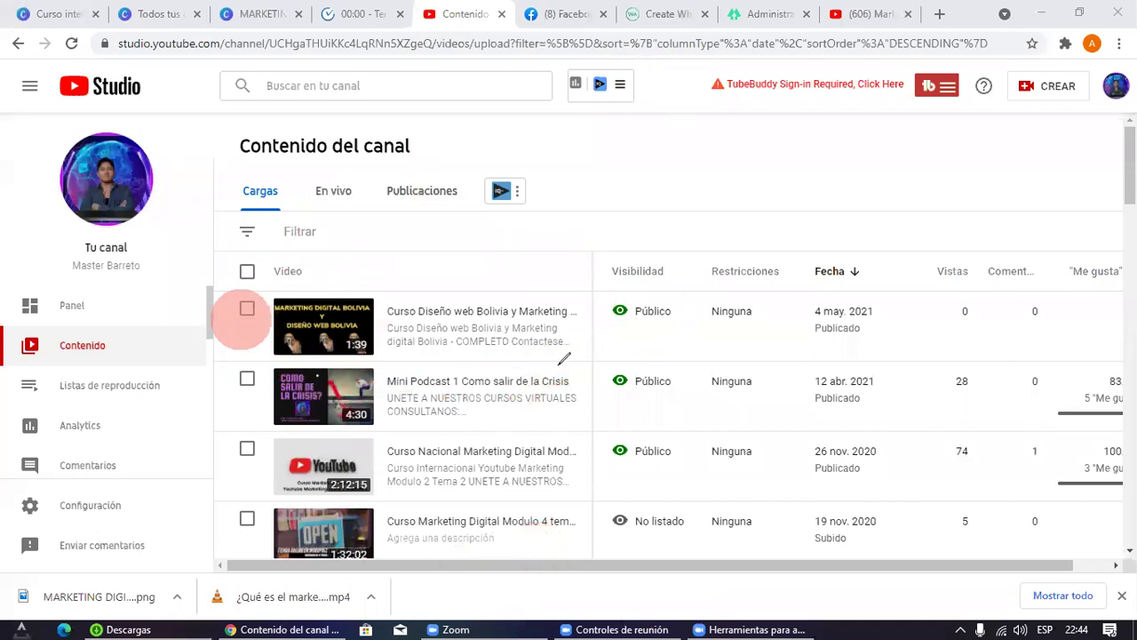
{"action": "left_click_drag", "start_coordinate": [563, 358], "coordinate": [577, 351]}
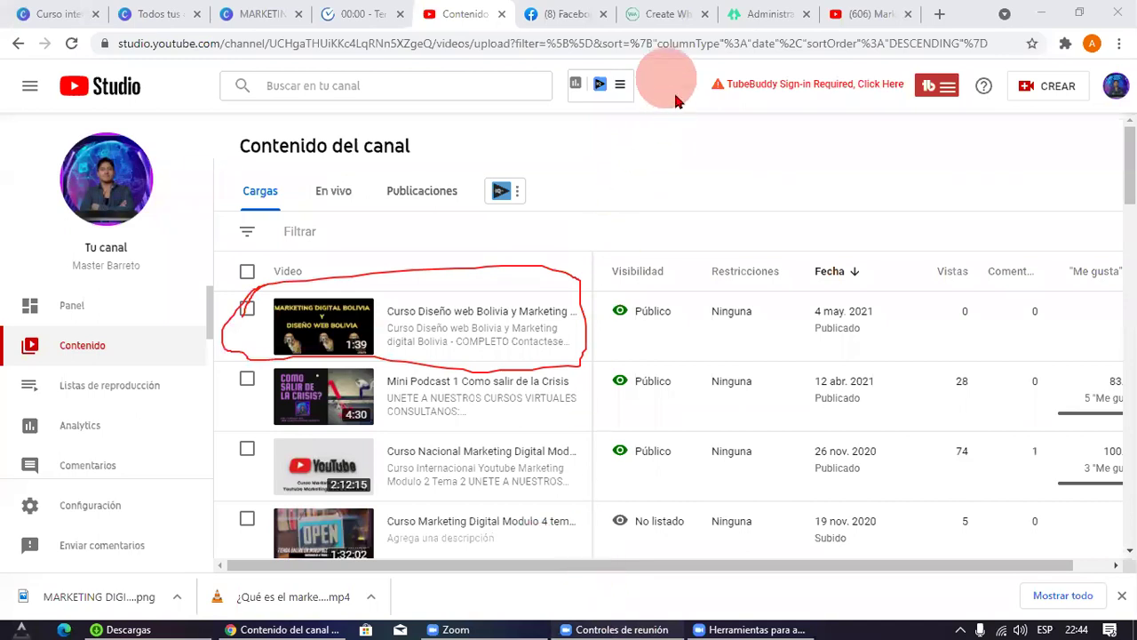
{"action": "mouse_move", "coordinate": [267, 262]}
{"action": "left_mouse_down"}
{"action": "mouse_move", "coordinate": [568, 355]}
{"action": "mouse_move", "coordinate": [218, 356]}
{"action": "mouse_move", "coordinate": [286, 233]}
{"action": "left_mouse_up"}
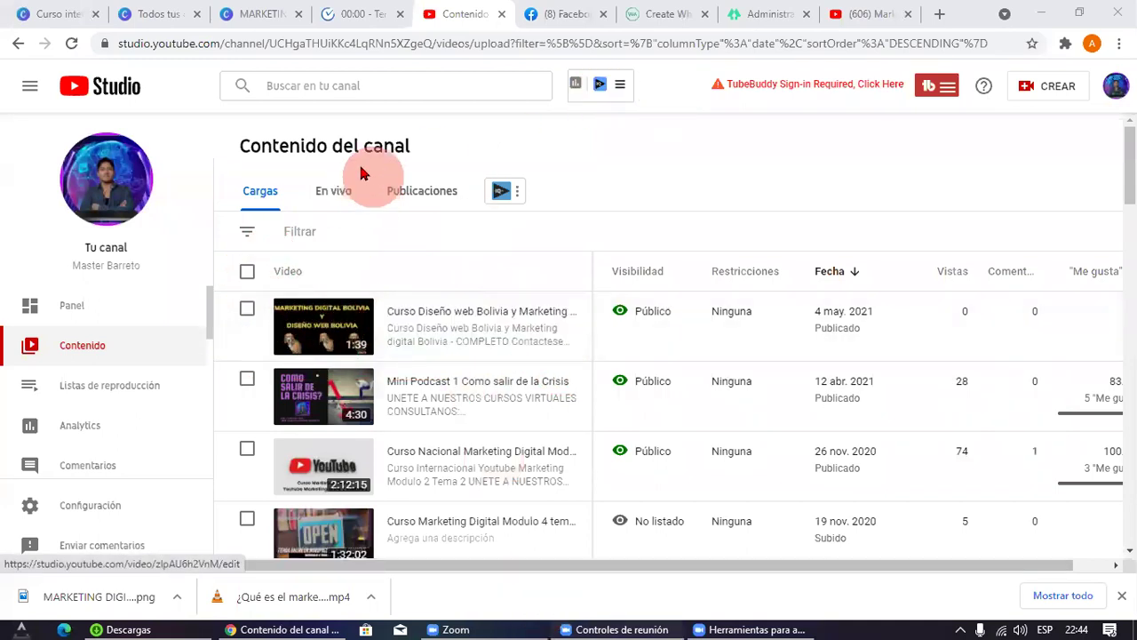
{"action": "left_click", "coordinate": [1116, 85]}
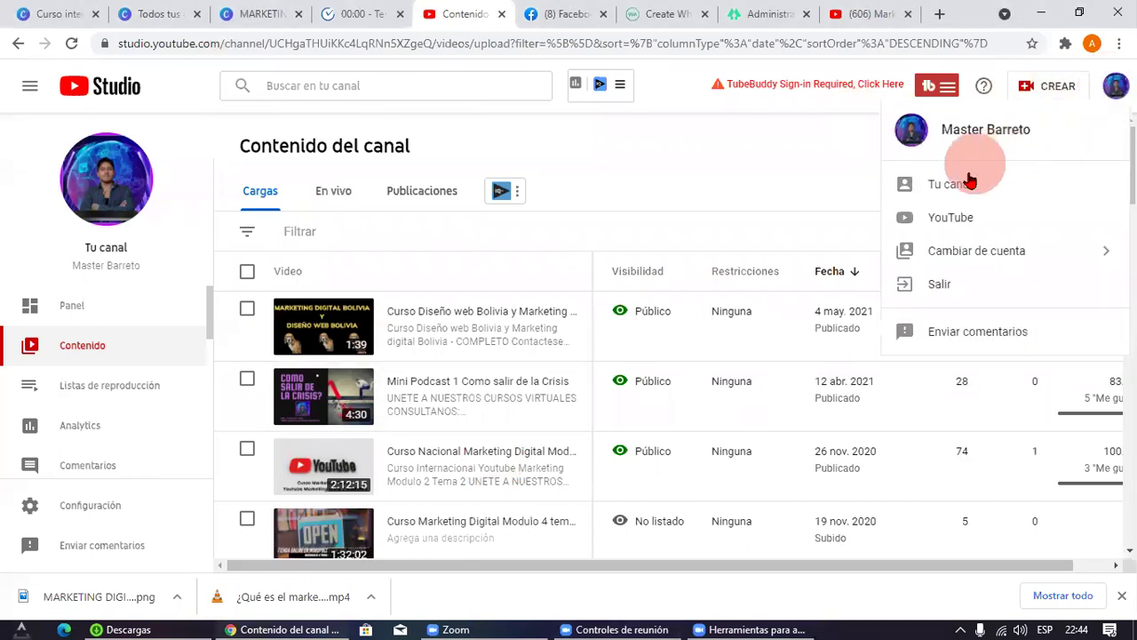
Switch to YouTube and search for 'diseño web bolivia'.
{"action": "left_click", "coordinate": [967, 183]}
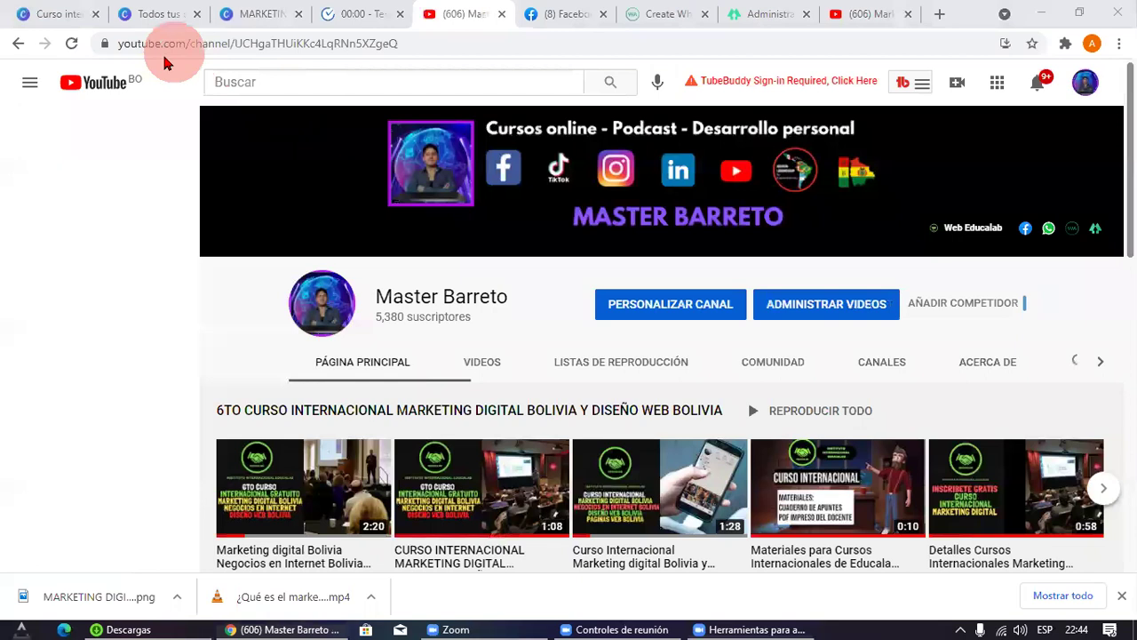
{"action": "left_click", "coordinate": [324, 82]}
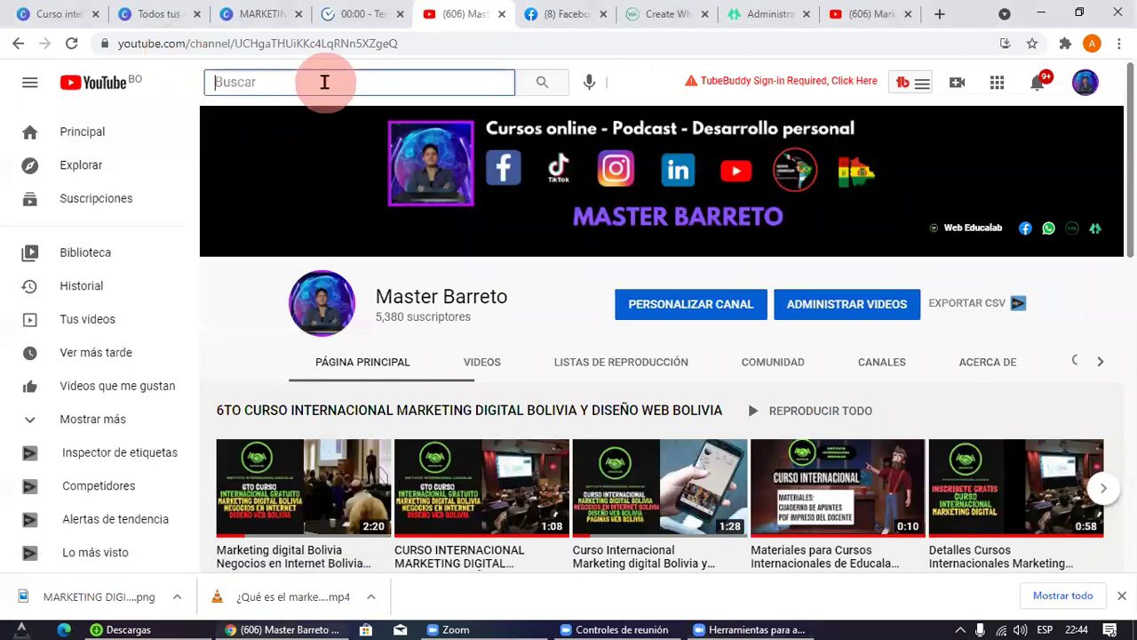
{"action": "type", "text": "di"}
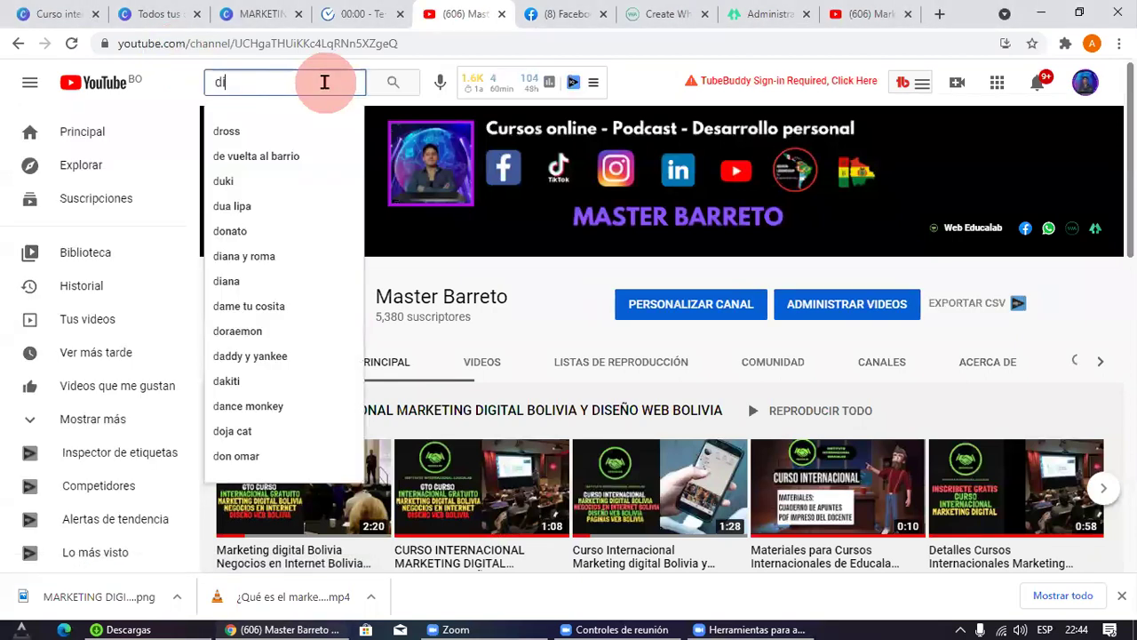
{"action": "type", "text": "seño web bolivia"}
{"action": "key", "text": "Return"}
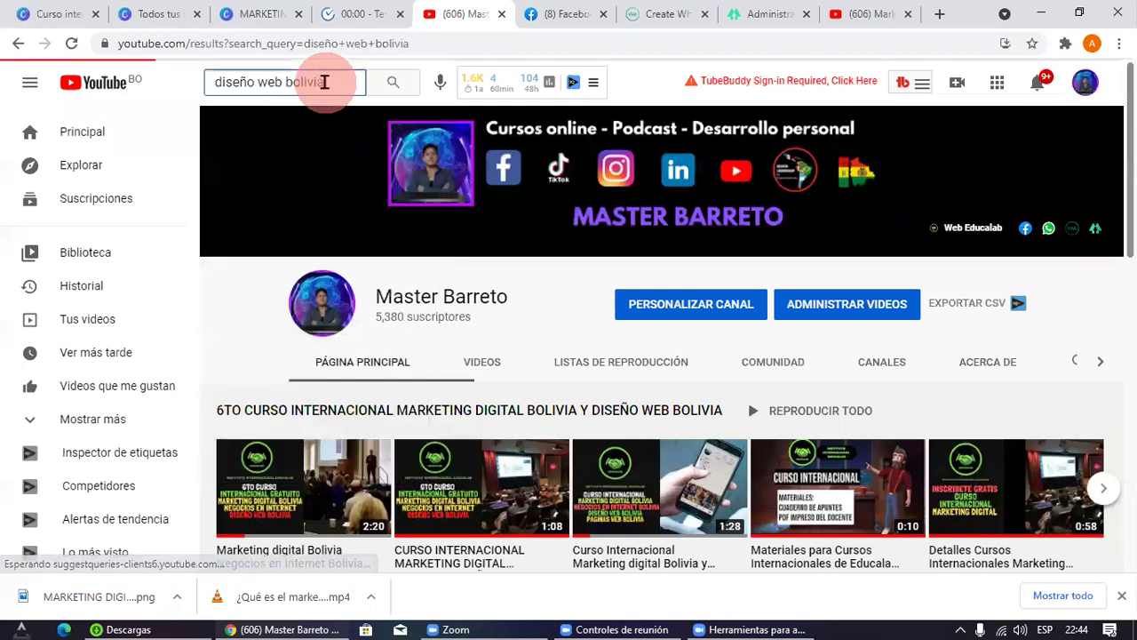
{"action": "scroll", "coordinate": [516, 283], "scroll_direction": "down", "scroll_amount": 6}
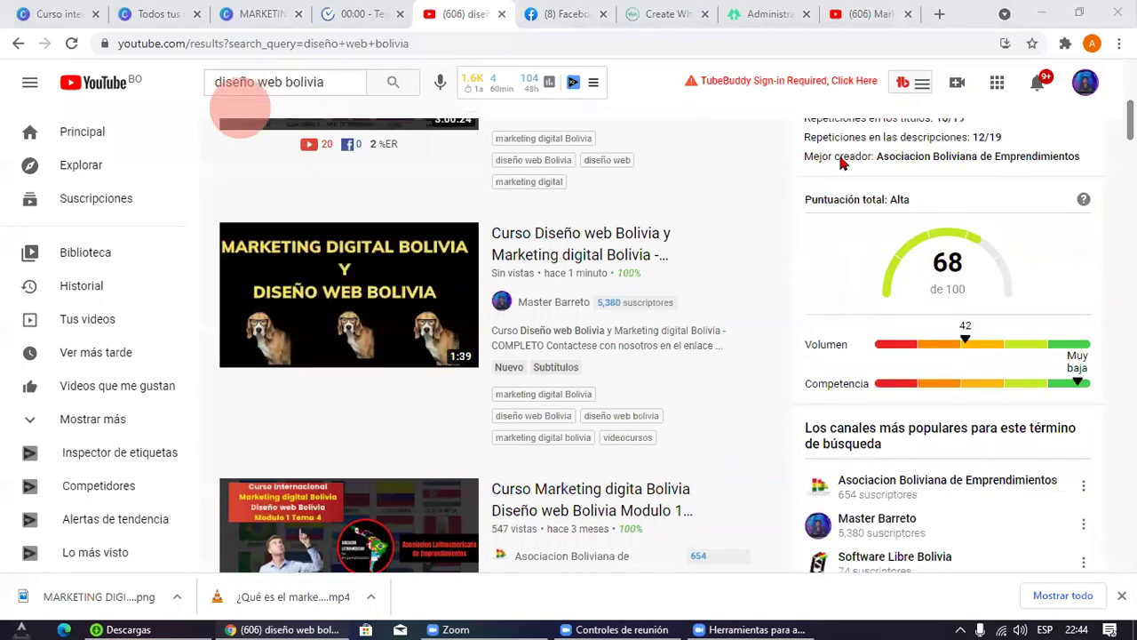
Open the Curso Diseño web Bolivia y Marketing digital Bolivia - COMPLETO video from the results.
{"action": "scroll", "coordinate": [843, 162], "scroll_direction": "up", "scroll_amount": 10}
{"action": "scroll", "coordinate": [411, 226], "scroll_direction": "down", "scroll_amount": 4}
{"action": "scroll", "coordinate": [411, 226], "scroll_direction": "down", "scroll_amount": 5}
{"action": "scroll", "coordinate": [245, 186], "scroll_direction": "up", "scroll_amount": 1}
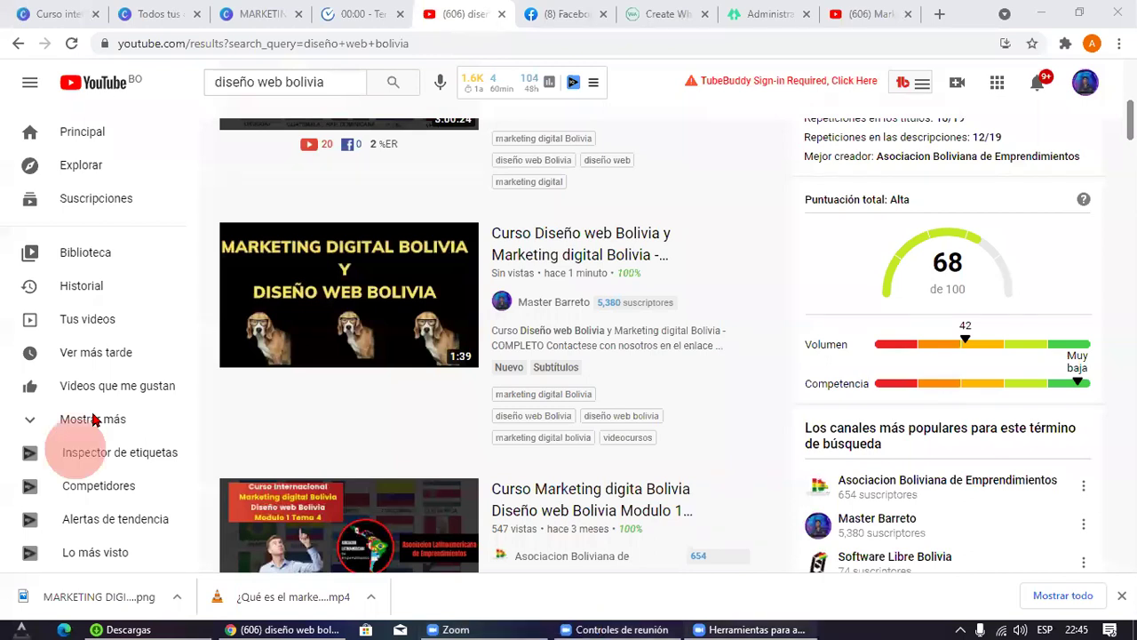
{"action": "mouse_move", "coordinate": [381, 272]}
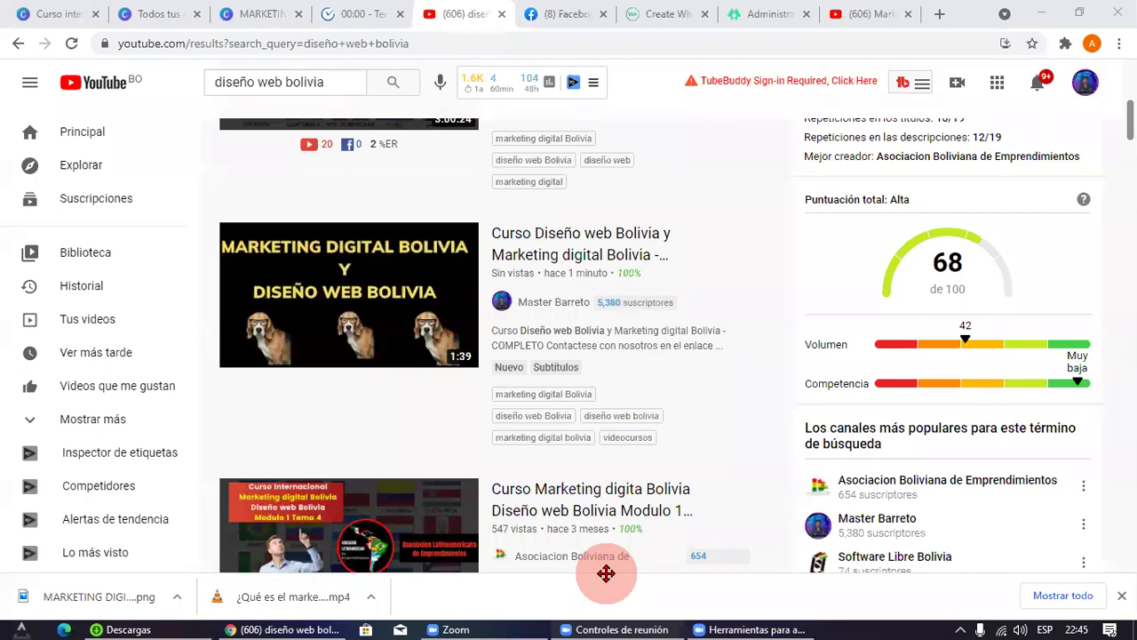
{"action": "mouse_move", "coordinate": [367, 325]}
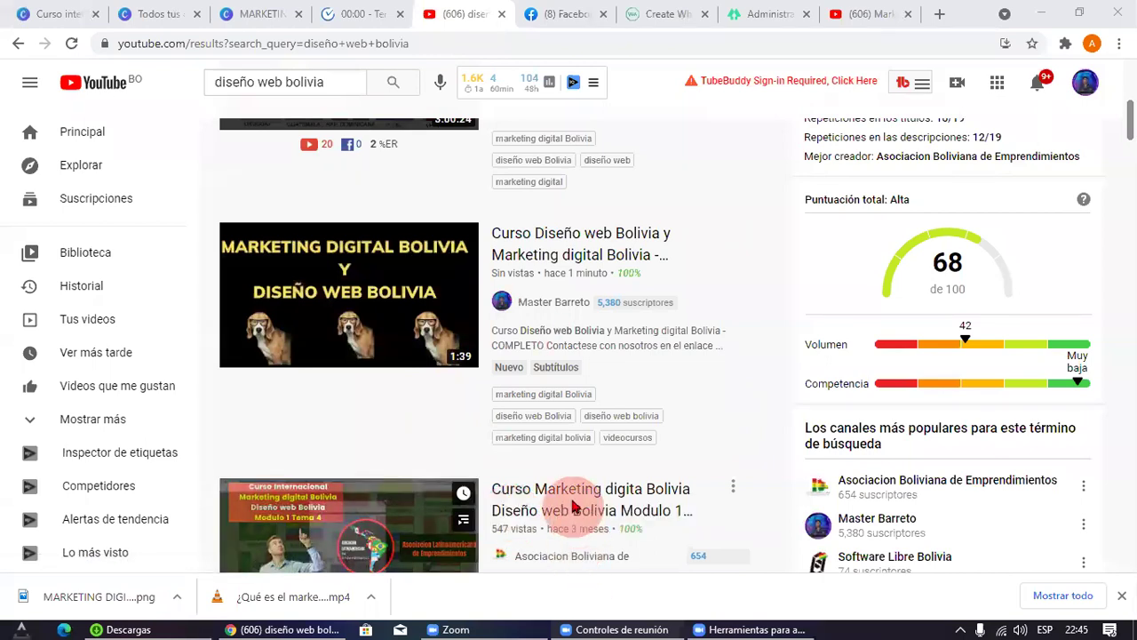
{"action": "scroll", "coordinate": [573, 507], "scroll_direction": "up", "scroll_amount": 1}
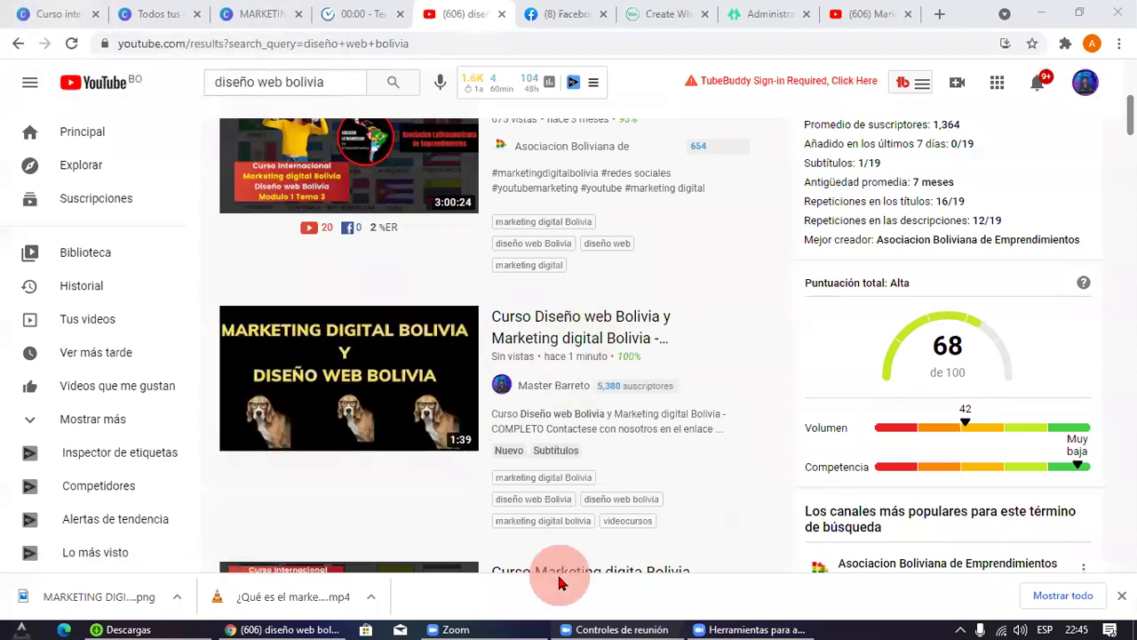
{"action": "mouse_move", "coordinate": [554, 323]}
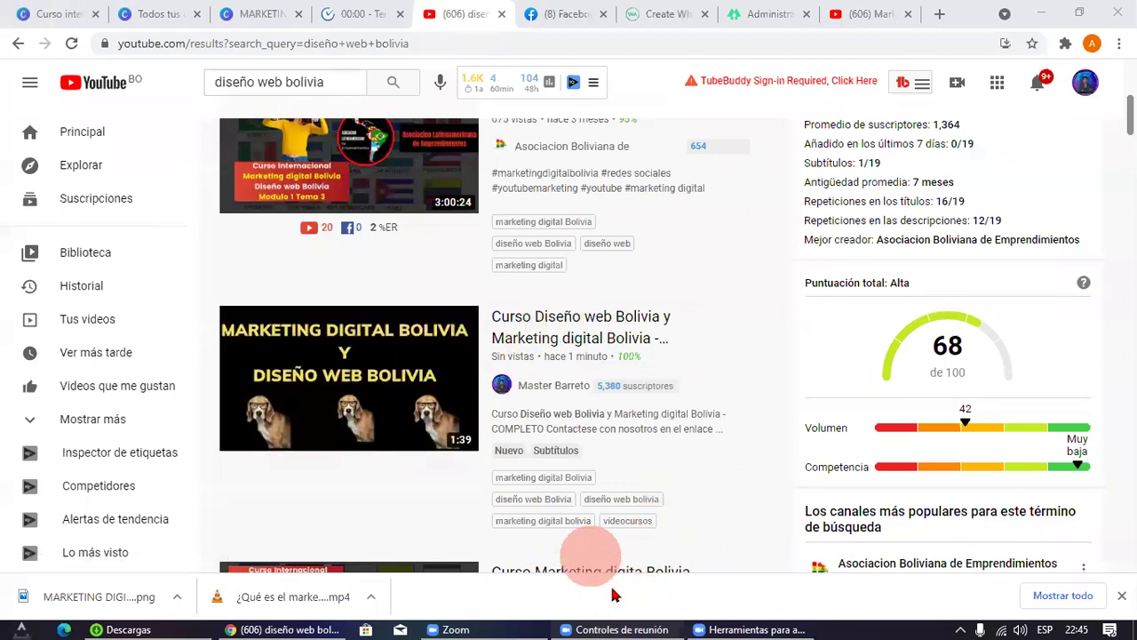
{"action": "mouse_move", "coordinate": [358, 351]}
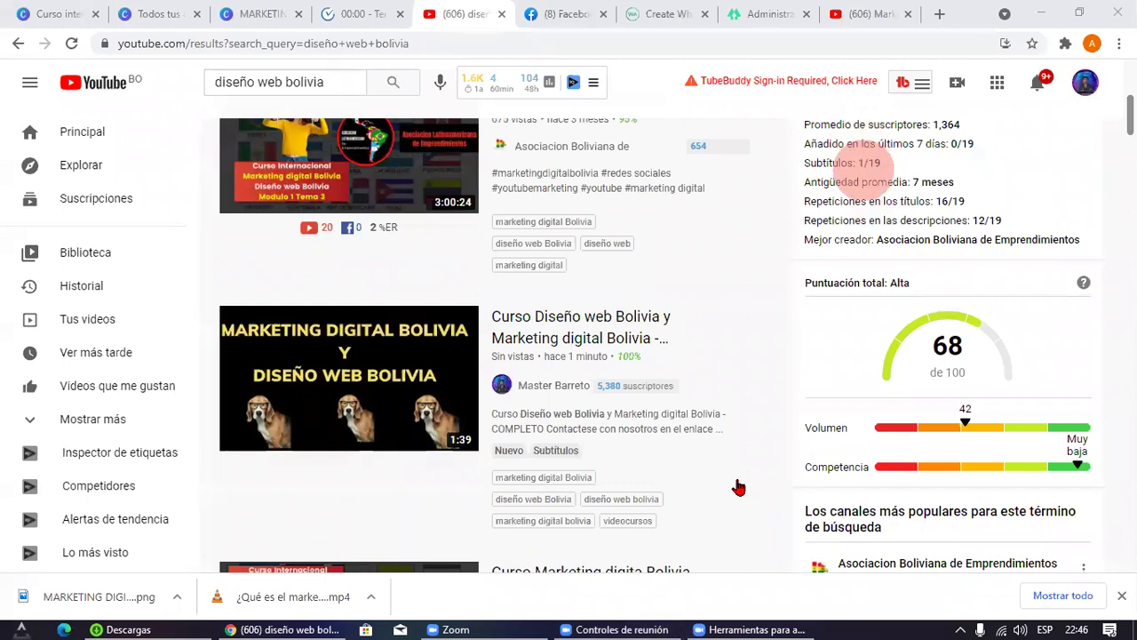
{"action": "left_click", "coordinate": [567, 337]}
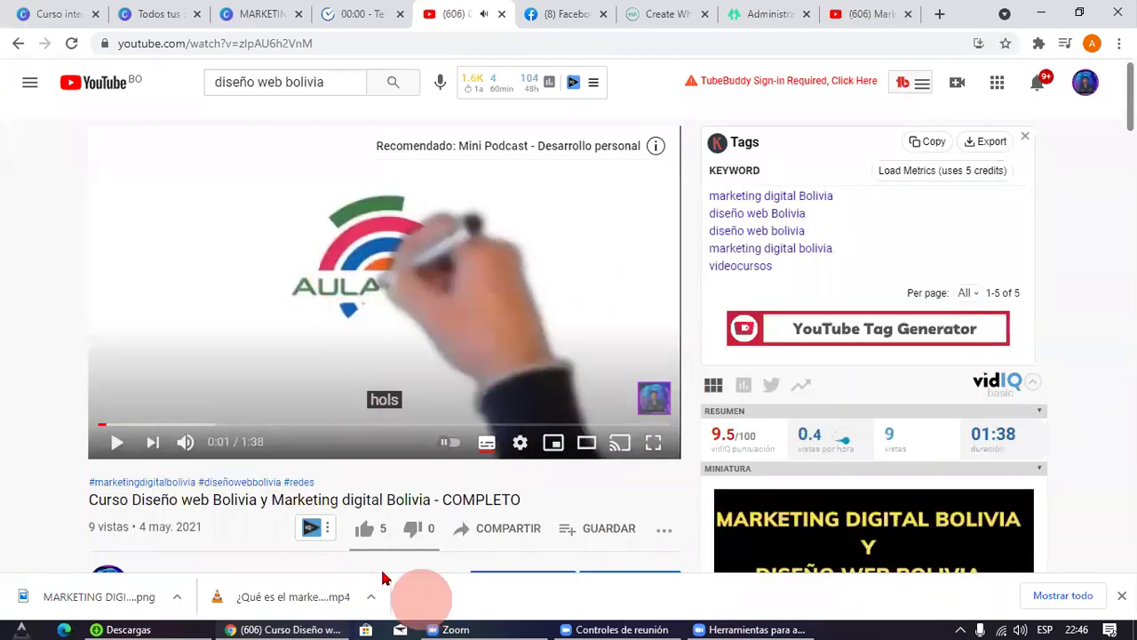
Like the course video and highlight its two comments.
{"action": "left_click", "coordinate": [366, 529]}
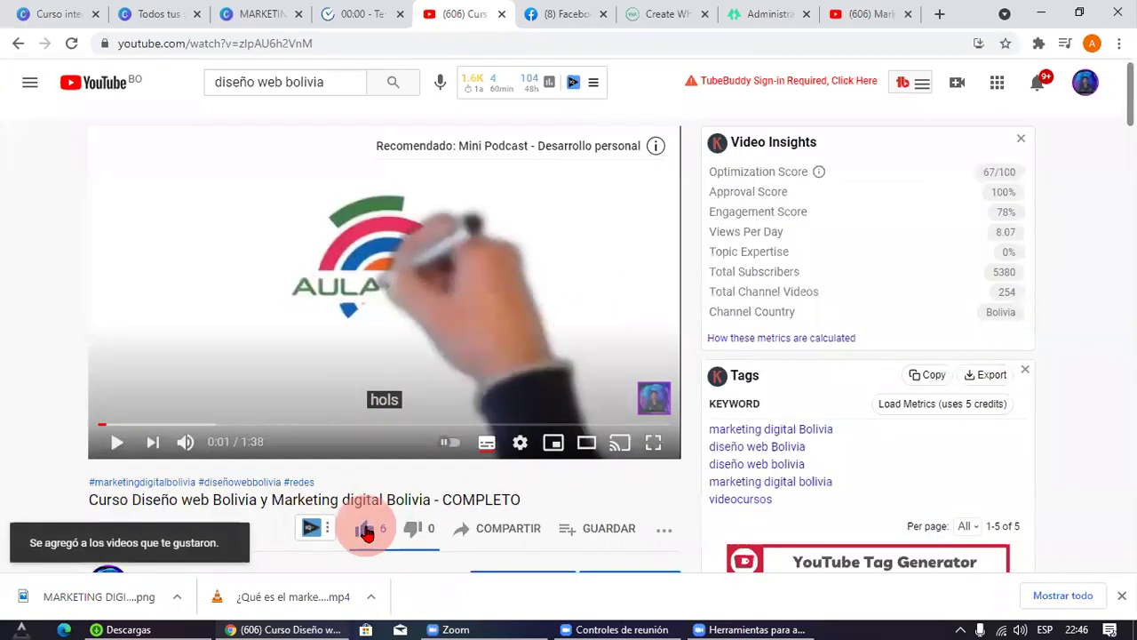
{"action": "scroll", "coordinate": [366, 533], "scroll_direction": "down", "scroll_amount": 4}
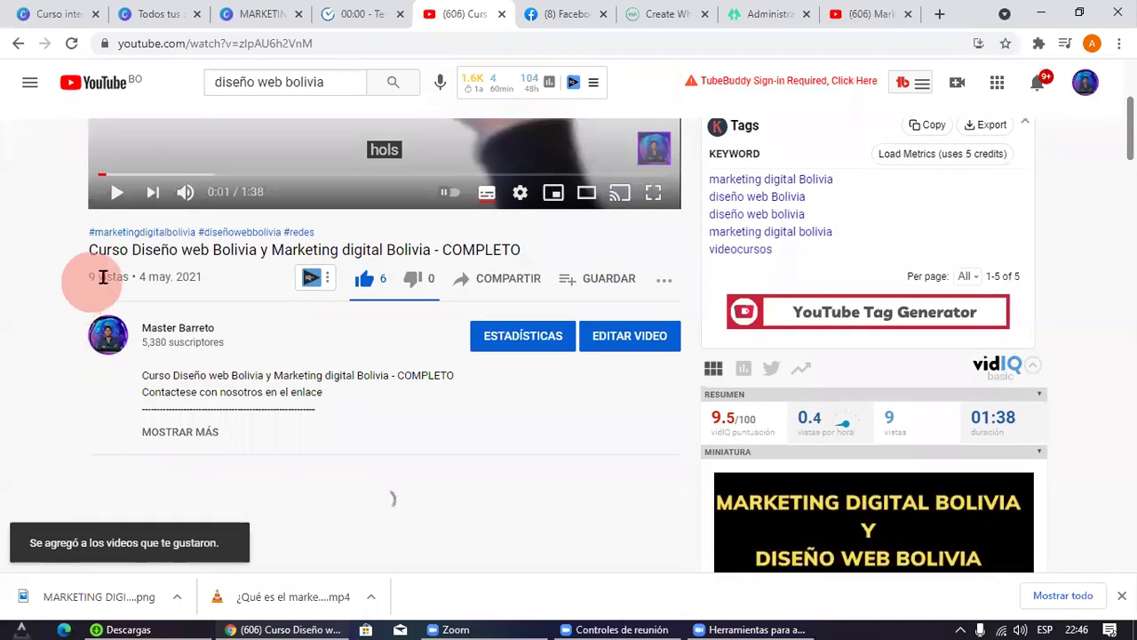
{"action": "scroll", "coordinate": [140, 287], "scroll_direction": "down", "scroll_amount": 3}
{"action": "scroll", "coordinate": [204, 266], "scroll_direction": "down", "scroll_amount": 2}
{"action": "scroll", "coordinate": [195, 302], "scroll_direction": "up", "scroll_amount": 2}
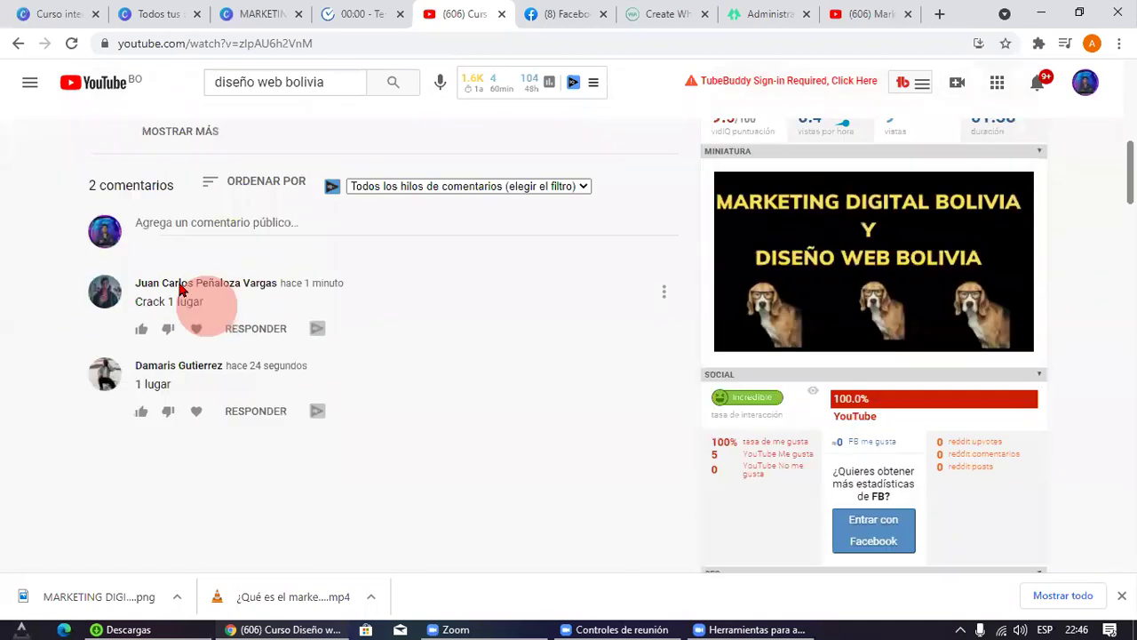
{"action": "left_click_drag", "start_coordinate": [79, 238], "coordinate": [509, 298]}
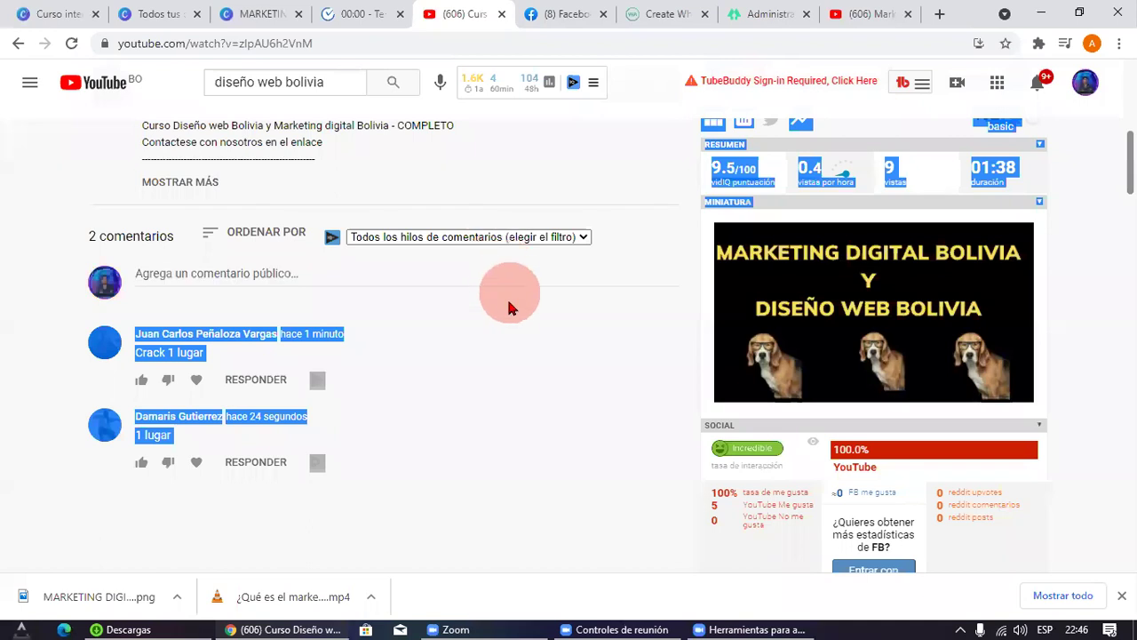
{"action": "left_click", "coordinate": [510, 308]}
{"action": "scroll", "coordinate": [140, 340], "scroll_direction": "down", "scroll_amount": 1}
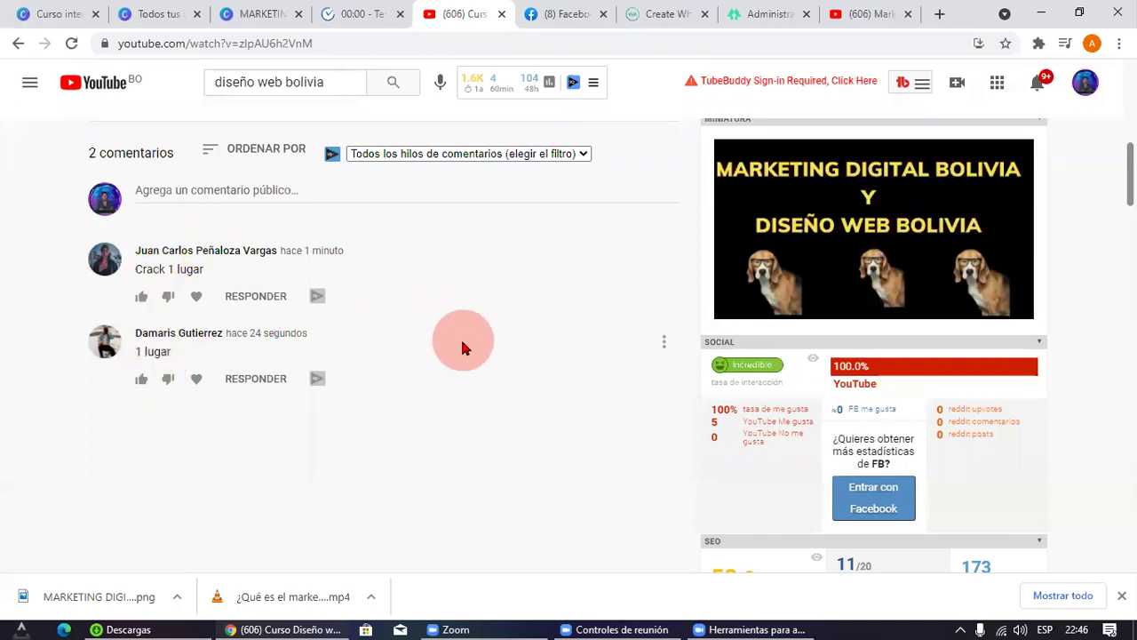
{"action": "scroll", "coordinate": [467, 348], "scroll_direction": "up", "scroll_amount": 7}
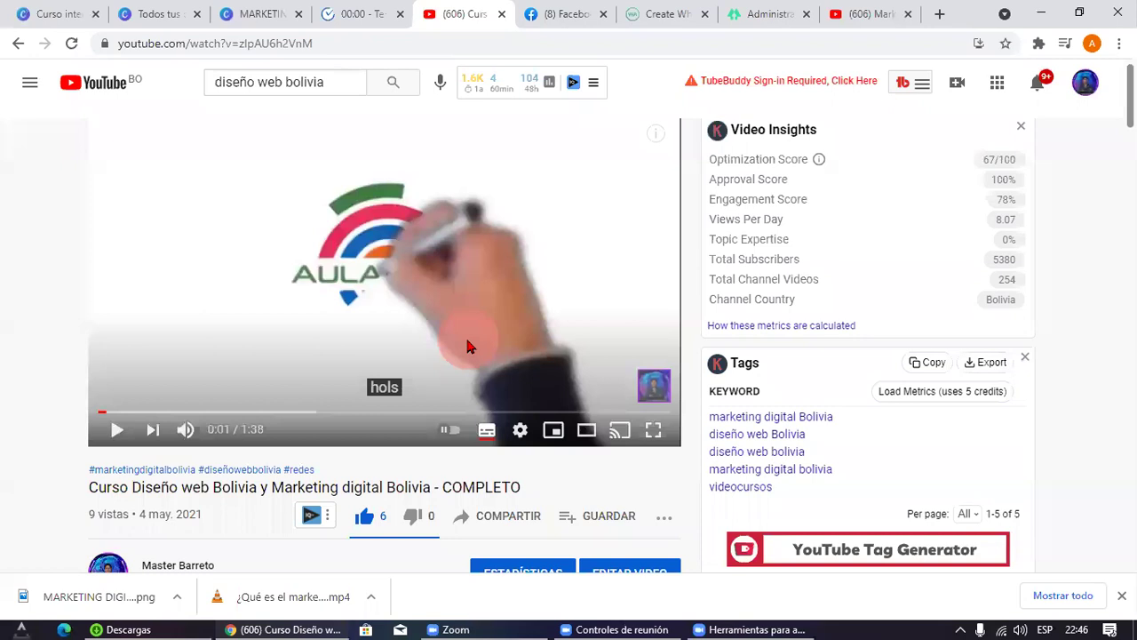
{"action": "scroll", "coordinate": [301, 253], "scroll_direction": "down", "scroll_amount": 4}
Expand the description, browse the AsociacionBoliviana Linktree page, and return to the video.
{"action": "left_click", "coordinate": [160, 348]}
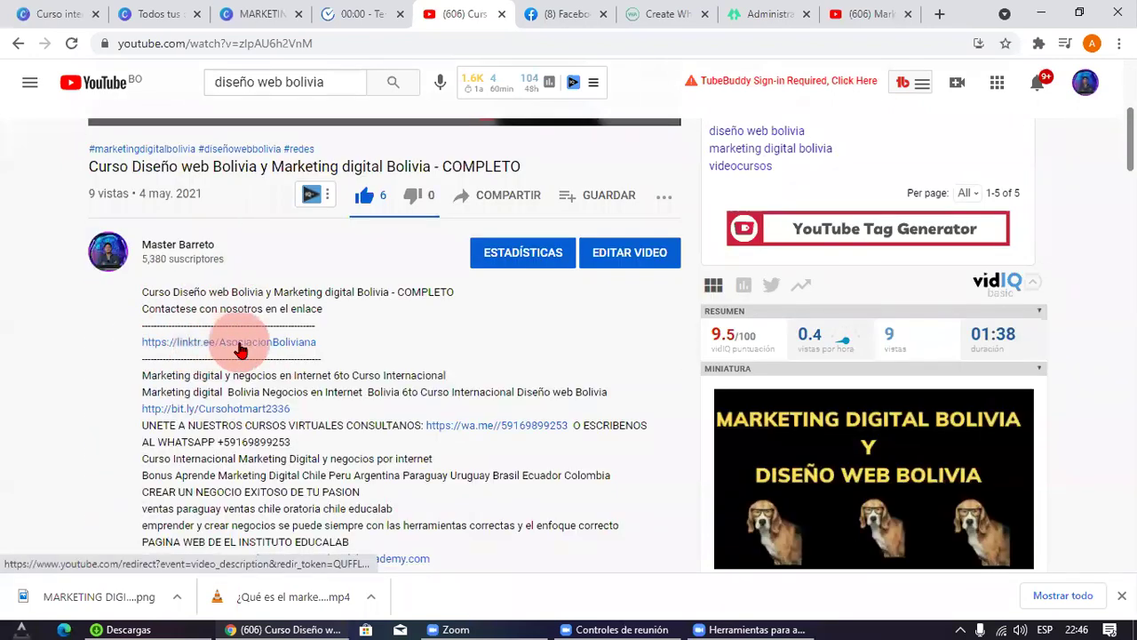
{"action": "left_click", "coordinate": [240, 349]}
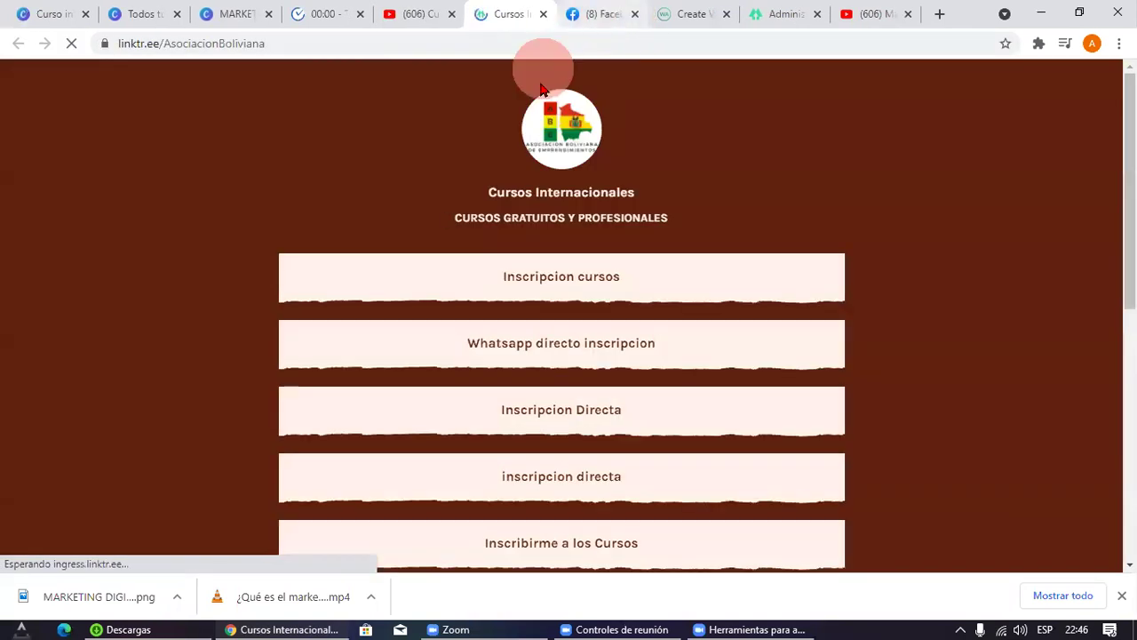
{"action": "scroll", "coordinate": [500, 244], "scroll_direction": "down", "scroll_amount": 5}
{"action": "scroll", "coordinate": [501, 244], "scroll_direction": "up", "scroll_amount": 4}
{"action": "scroll", "coordinate": [427, 187], "scroll_direction": "down", "scroll_amount": 4}
{"action": "scroll", "coordinate": [436, 180], "scroll_direction": "up", "scroll_amount": 3}
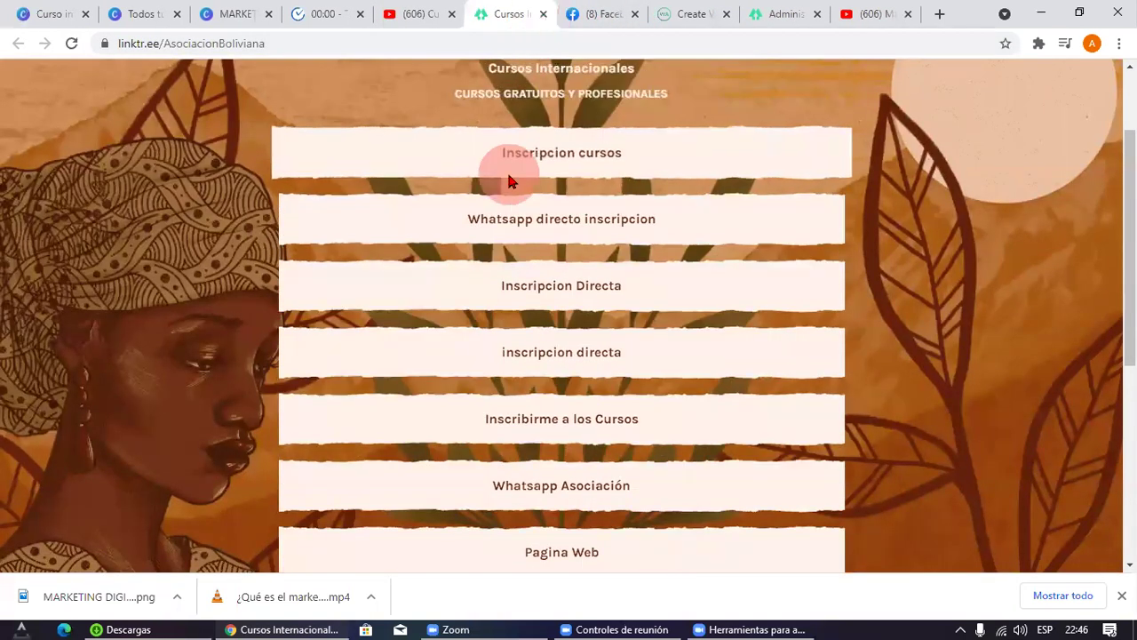
{"action": "scroll", "coordinate": [511, 222], "scroll_direction": "down", "scroll_amount": 3}
{"action": "scroll", "coordinate": [524, 311], "scroll_direction": "up", "scroll_amount": 4}
{"action": "left_click", "coordinate": [543, 13]}
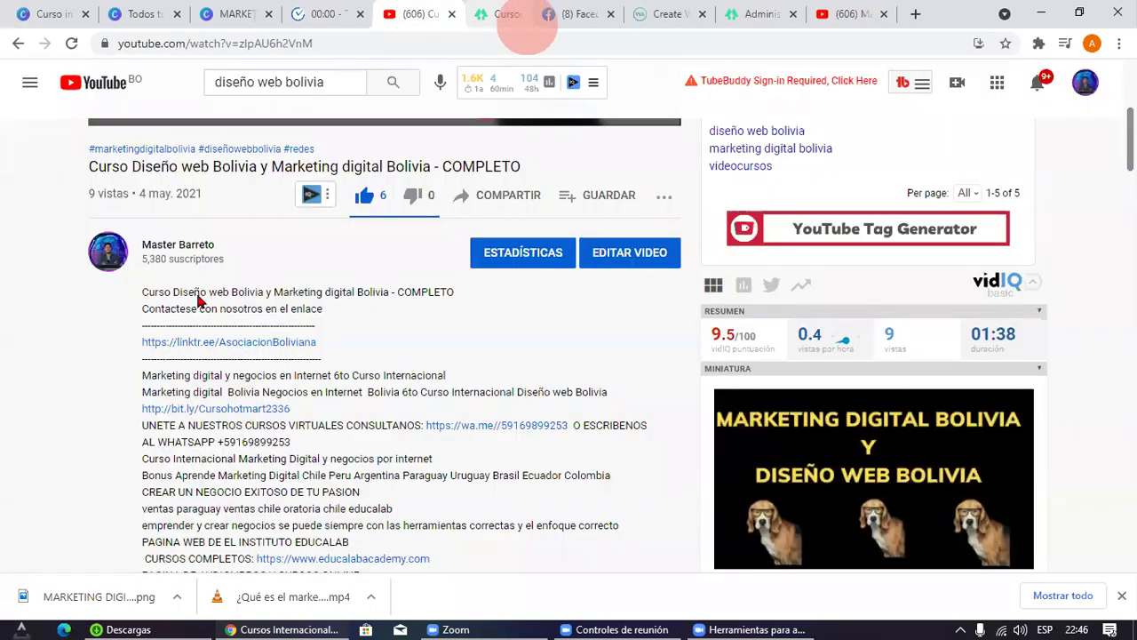
{"action": "scroll", "coordinate": [190, 299], "scroll_direction": "down", "scroll_amount": 7}
{"action": "left_click", "coordinate": [123, 255]}
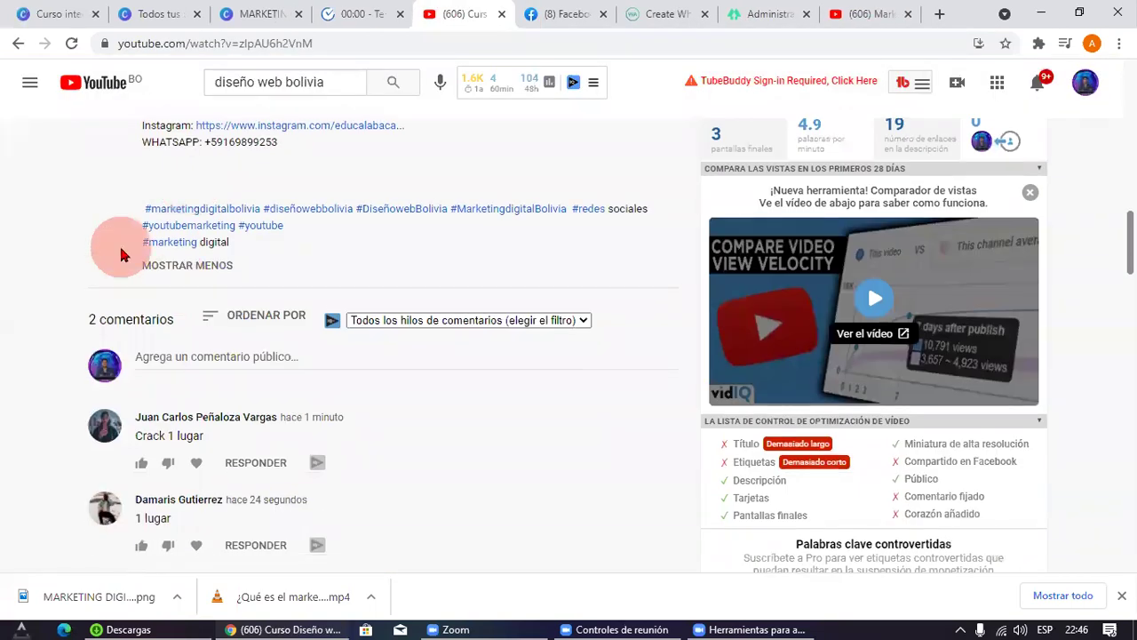
{"action": "scroll", "coordinate": [122, 255], "scroll_direction": "up", "scroll_amount": 3}
{"action": "left_click", "coordinate": [616, 597]}
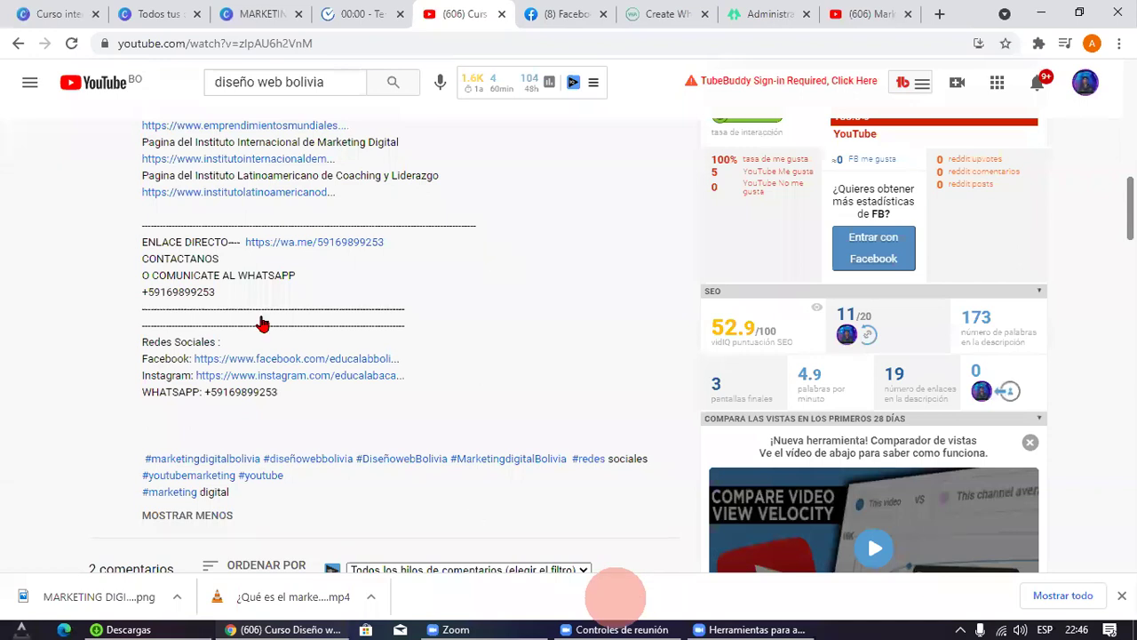
{"action": "scroll", "coordinate": [262, 324], "scroll_direction": "up", "scroll_amount": 10}
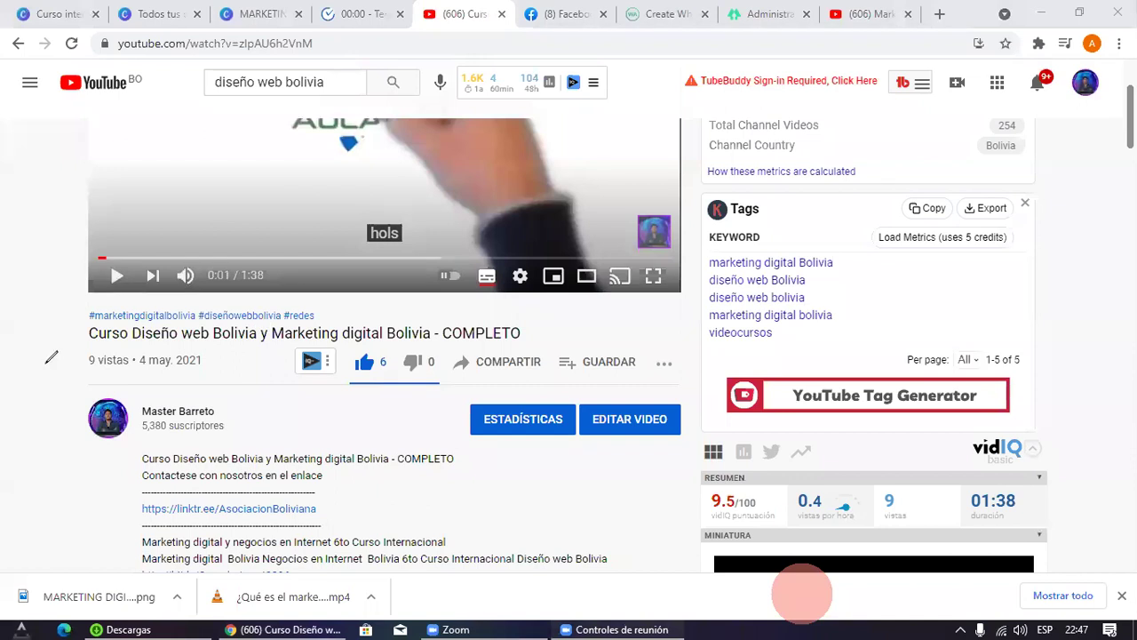
{"action": "mouse_move", "coordinate": [80, 332]}
{"action": "left_mouse_down"}
{"action": "mouse_move", "coordinate": [324, 373]}
{"action": "mouse_move", "coordinate": [330, 426]}
{"action": "mouse_move", "coordinate": [363, 406]}
{"action": "mouse_move", "coordinate": [360, 547]}
{"action": "mouse_move", "coordinate": [115, 419]}
{"action": "mouse_move", "coordinate": [346, 409]}
{"action": "mouse_move", "coordinate": [38, 451]}
{"action": "mouse_move", "coordinate": [45, 418]}
{"action": "left_mouse_up"}
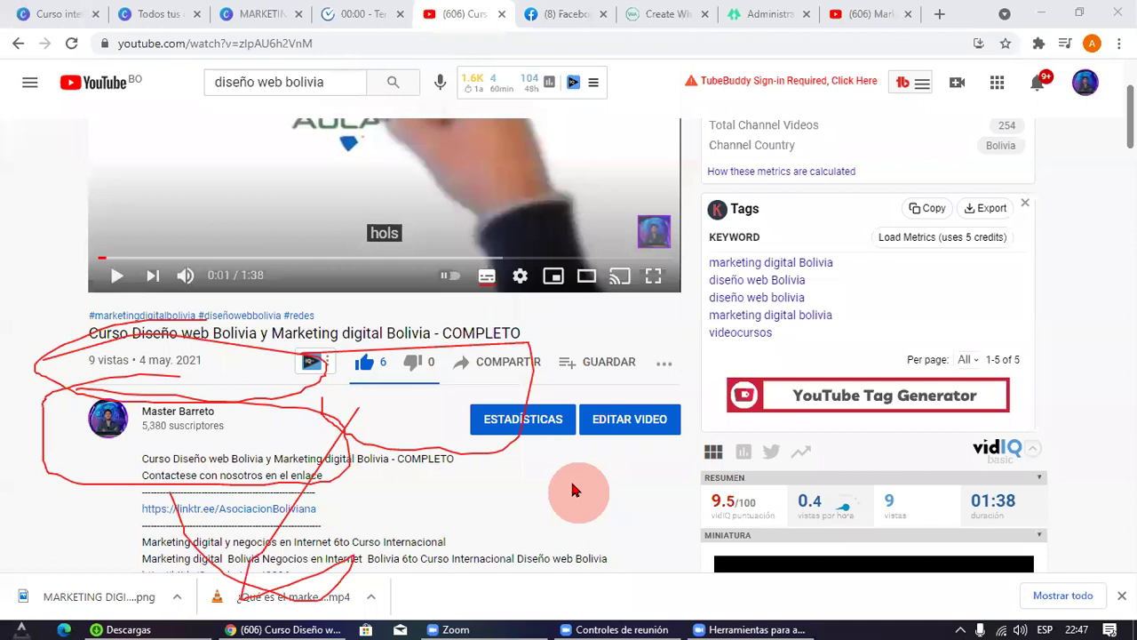
{"action": "key", "text": "Escape"}
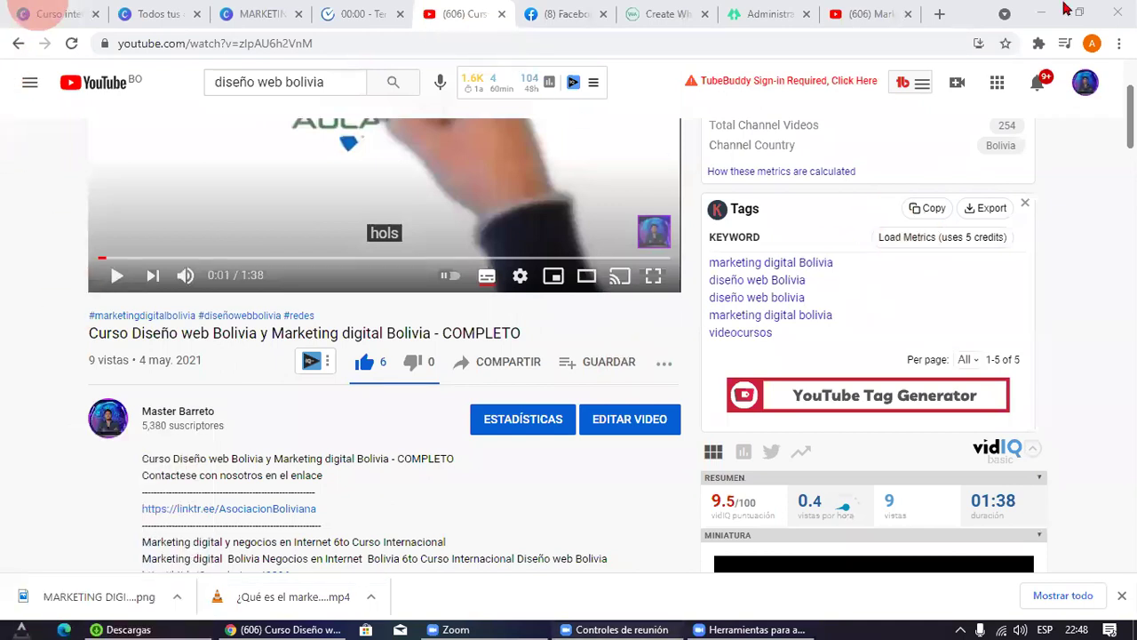
Open asociacionbolivianadeemprendimientos.com in a new tab via the 'aso' suggestion.
{"action": "left_click", "coordinate": [939, 14]}
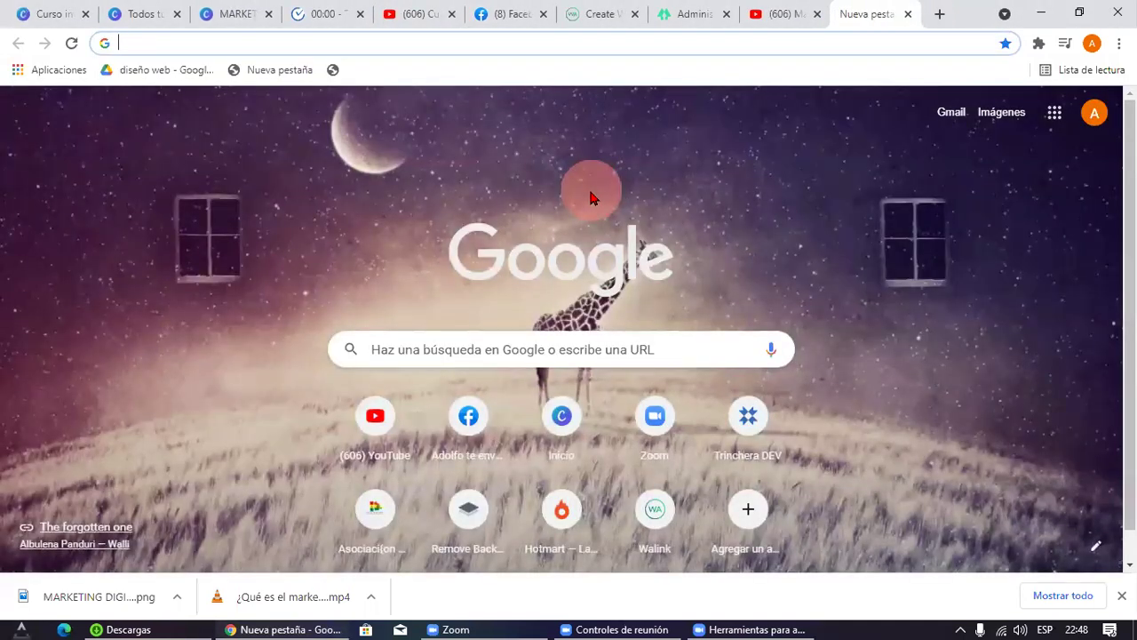
{"action": "type", "text": "aso"}
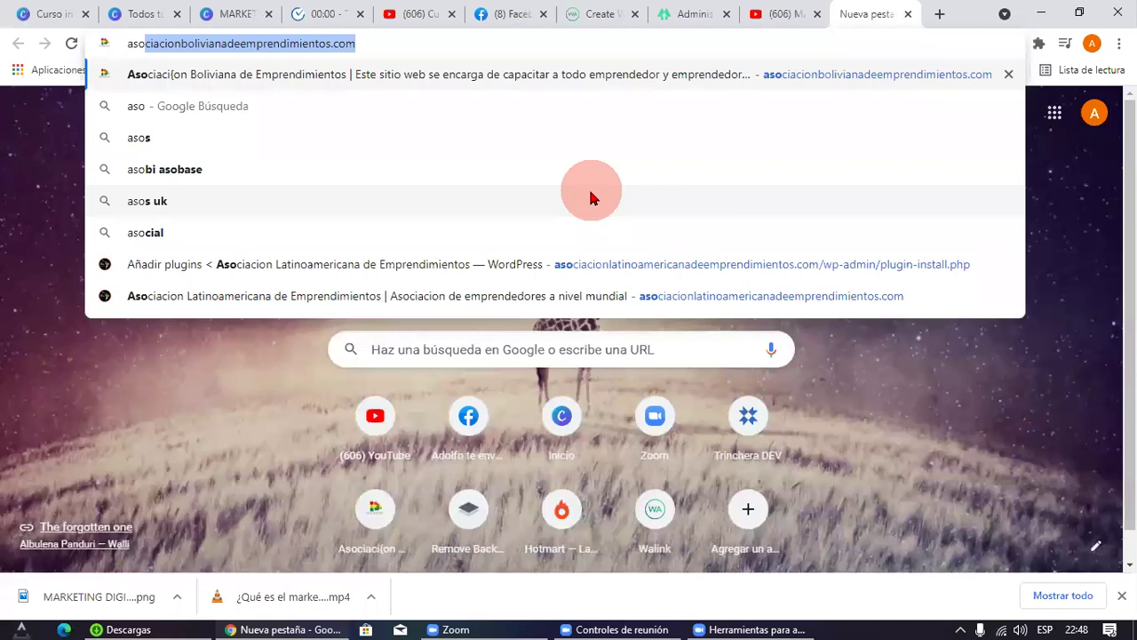
{"action": "left_click", "coordinate": [278, 75]}
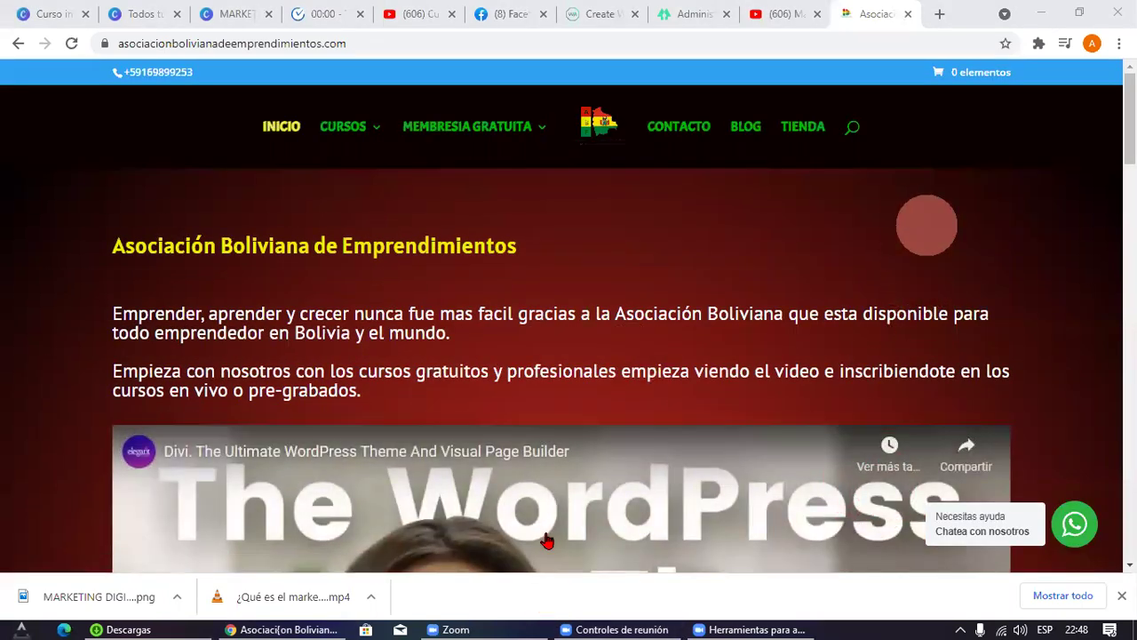
Go to Trabaja con nosotros under MEMBRESIA GRATUITA and highlight the '50 % a 70 % de comisión' text.
{"action": "mouse_move", "coordinate": [484, 140]}
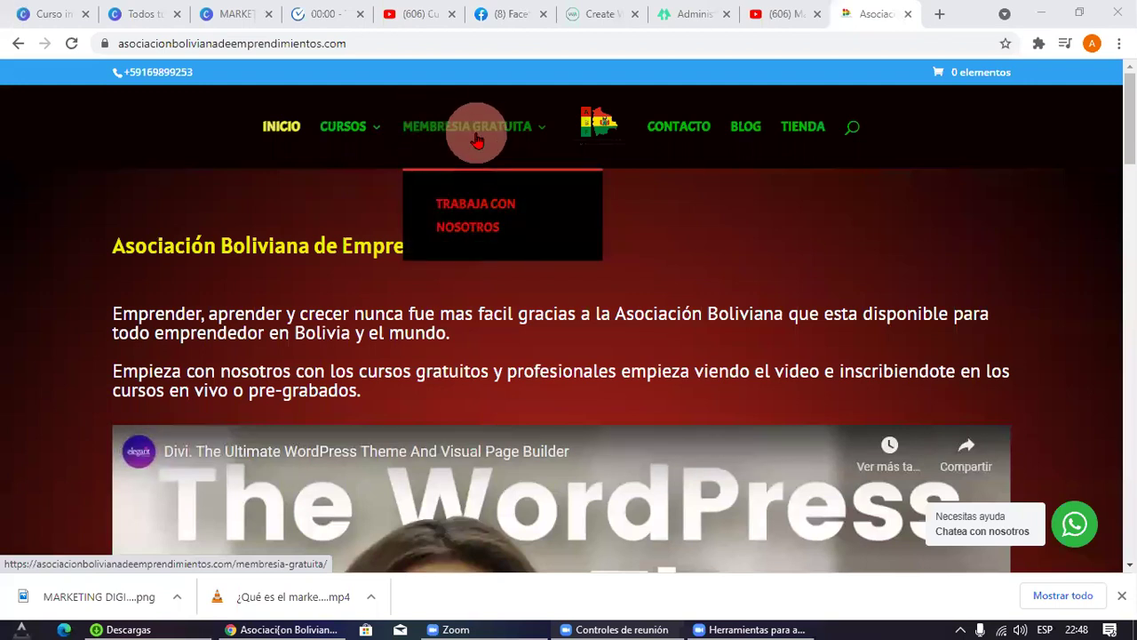
{"action": "left_click", "coordinate": [469, 218]}
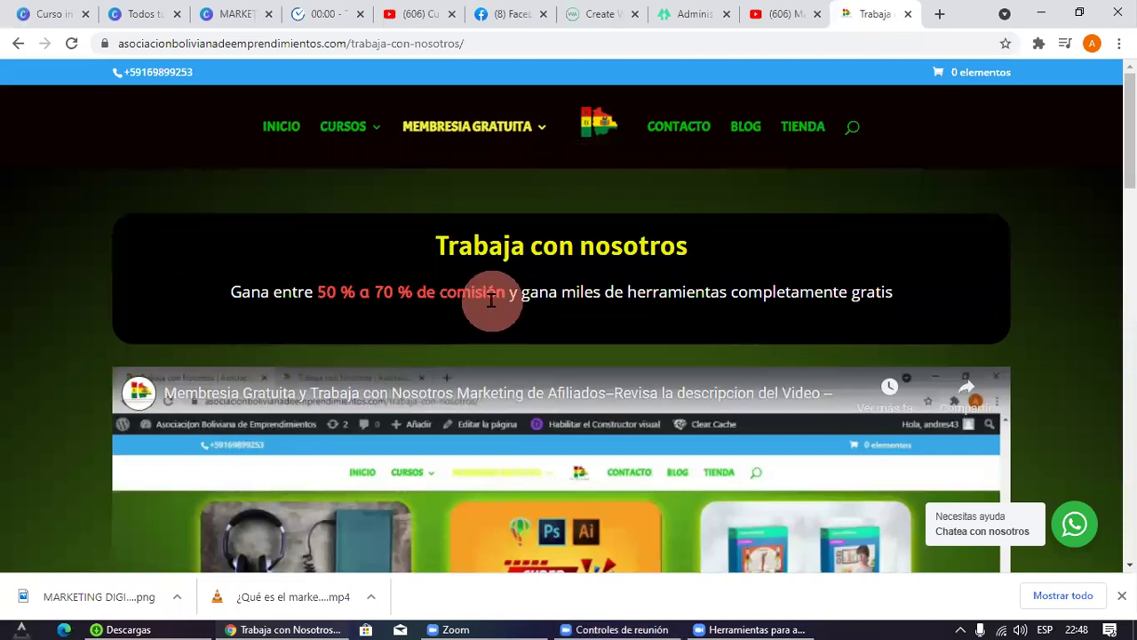
{"action": "left_click_drag", "start_coordinate": [313, 285], "coordinate": [515, 297]}
{"action": "left_click", "coordinate": [534, 336]}
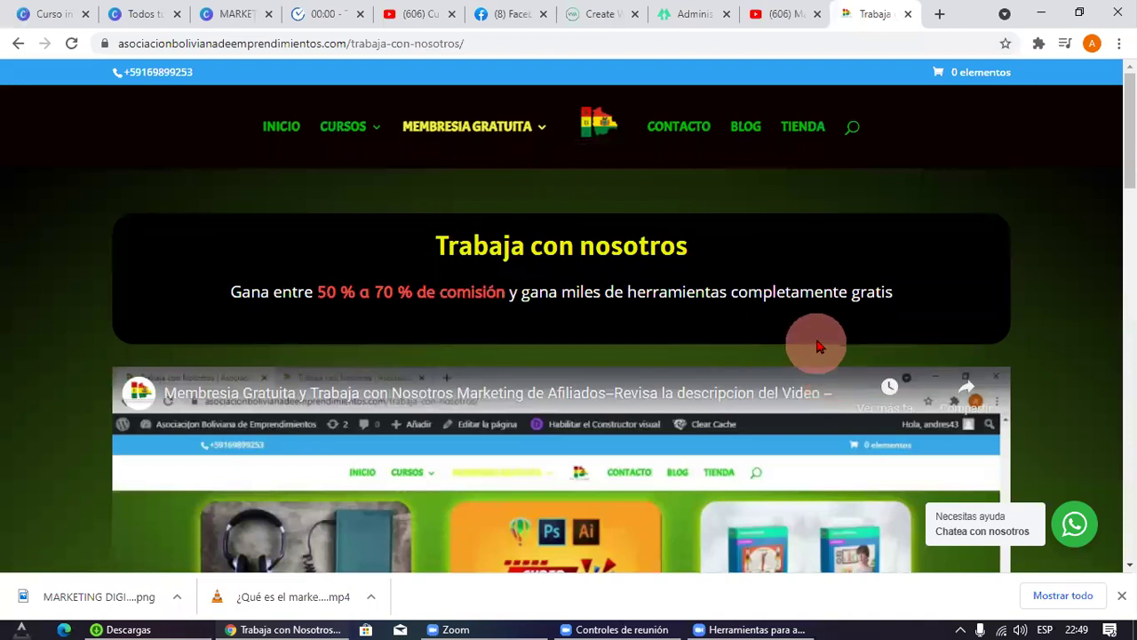
{"action": "left_click_drag", "start_coordinate": [319, 292], "coordinate": [507, 294]}
{"action": "left_click", "coordinate": [960, 281]}
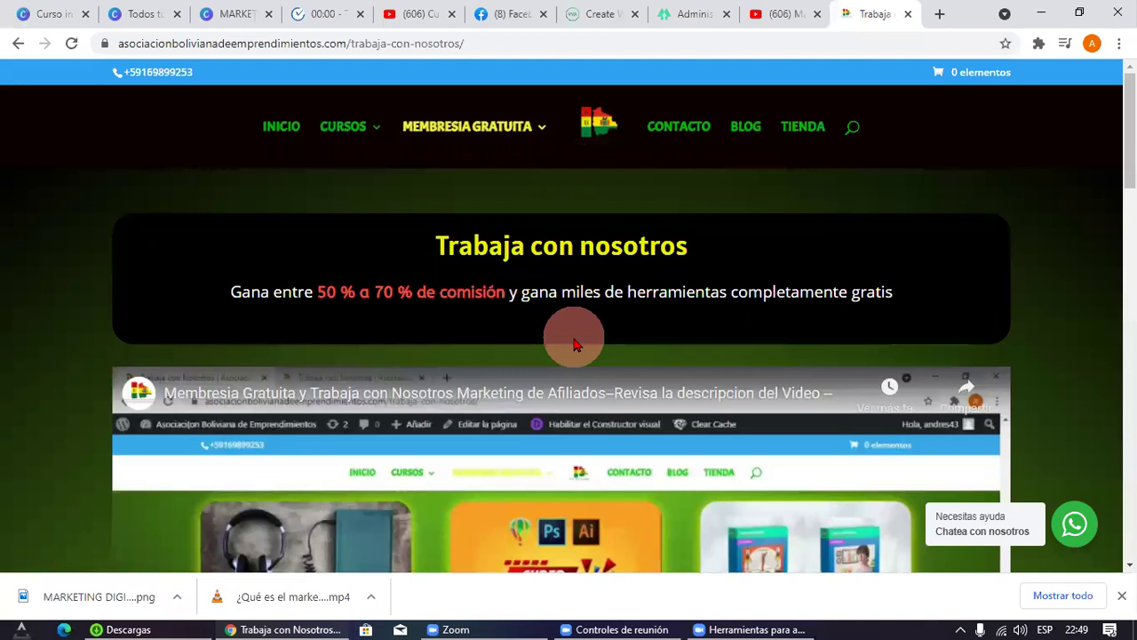
Scroll down and mark up the INSCRIBIRME AHORA button with a line toward the downloads box.
{"action": "scroll", "coordinate": [573, 338], "scroll_direction": "down", "scroll_amount": 5}
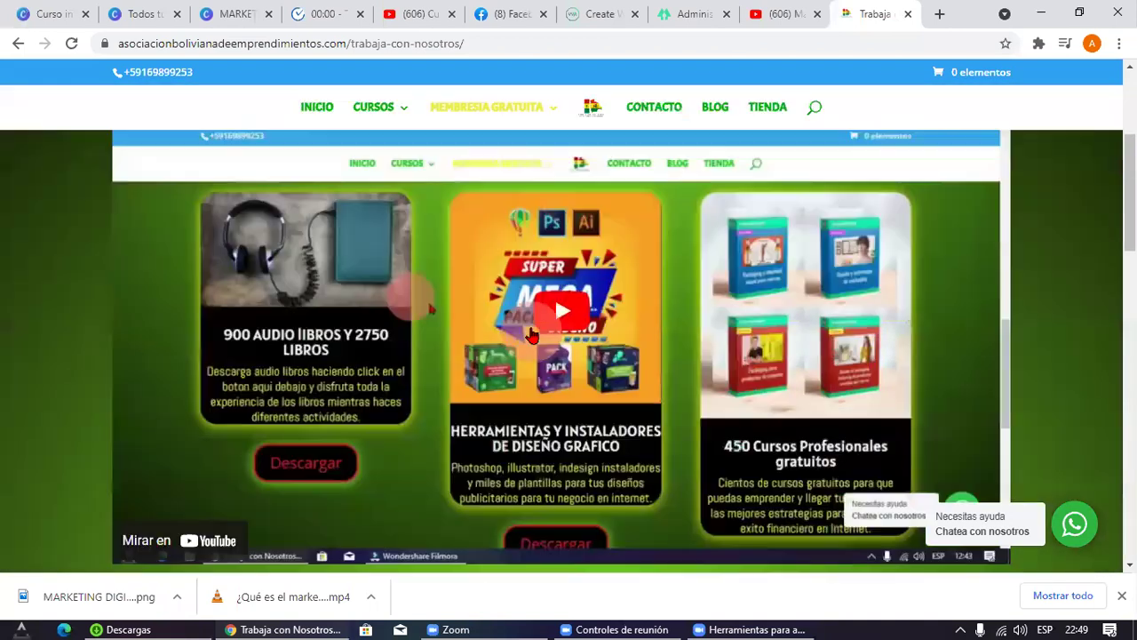
{"action": "scroll", "coordinate": [569, 245], "scroll_direction": "down", "scroll_amount": 4}
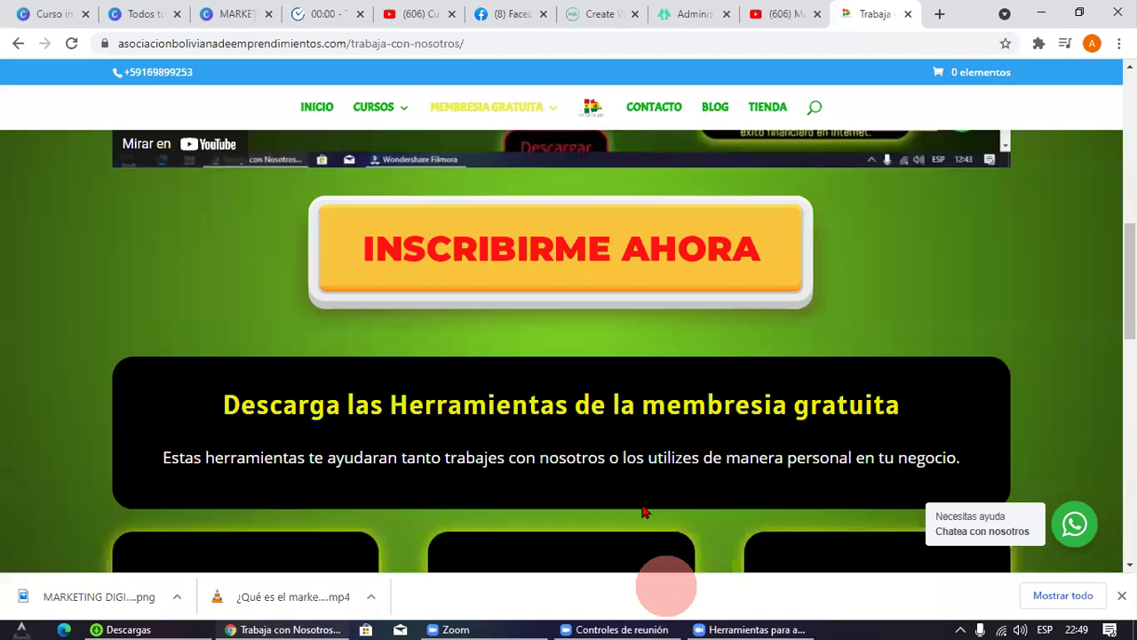
{"action": "left_click_drag", "start_coordinate": [559, 261], "coordinate": [874, 313]}
{"action": "left_click_drag", "start_coordinate": [904, 170], "coordinate": [330, 368]}
{"action": "mouse_move", "coordinate": [236, 232]}
{"action": "left_mouse_down"}
{"action": "mouse_move", "coordinate": [906, 164]}
{"action": "mouse_move", "coordinate": [400, 295]}
{"action": "mouse_move", "coordinate": [441, 222]}
{"action": "mouse_move", "coordinate": [436, 271]}
{"action": "mouse_move", "coordinate": [512, 410]}
{"action": "left_mouse_up"}
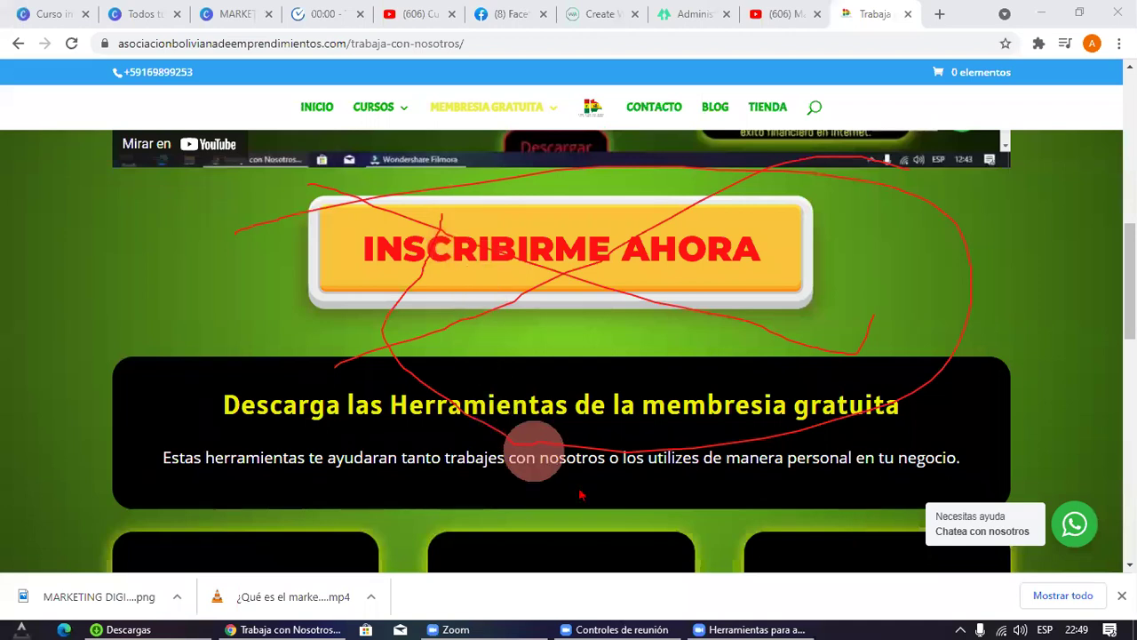
Highlight the audiobooks card's title, then open its Descargar folder in Google Drive.
{"action": "scroll", "coordinate": [488, 315], "scroll_direction": "down", "scroll_amount": 3}
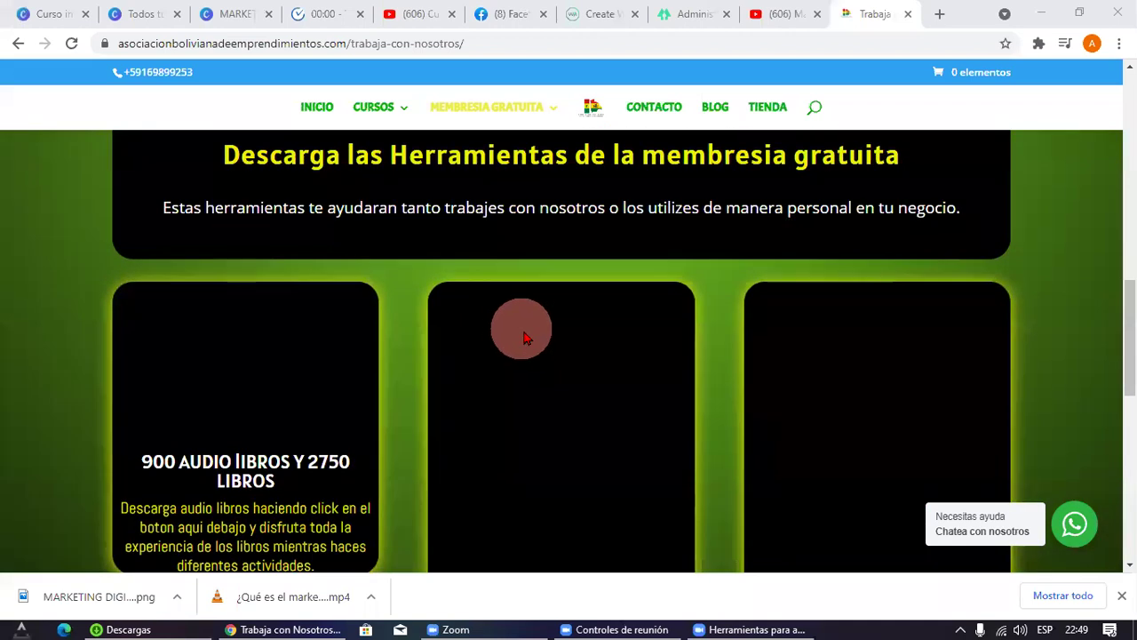
{"action": "scroll", "coordinate": [522, 337], "scroll_direction": "down", "scroll_amount": 1}
{"action": "scroll", "coordinate": [414, 295], "scroll_direction": "down", "scroll_amount": 2}
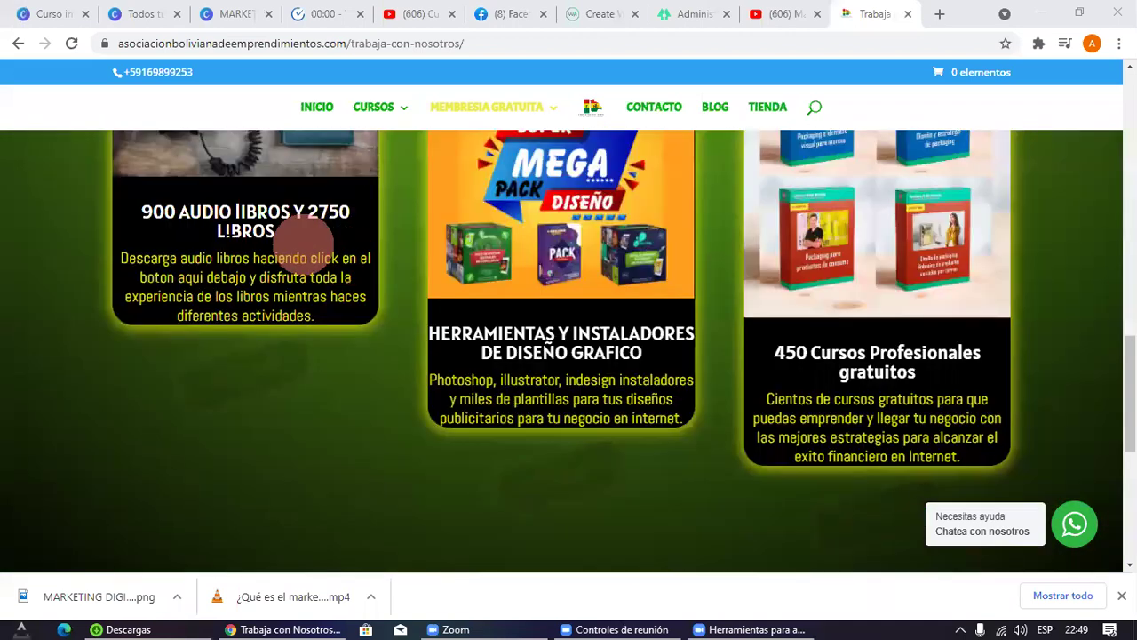
{"action": "scroll", "coordinate": [191, 296], "scroll_direction": "up", "scroll_amount": 1}
{"action": "left_click_drag", "start_coordinate": [134, 295], "coordinate": [388, 307]}
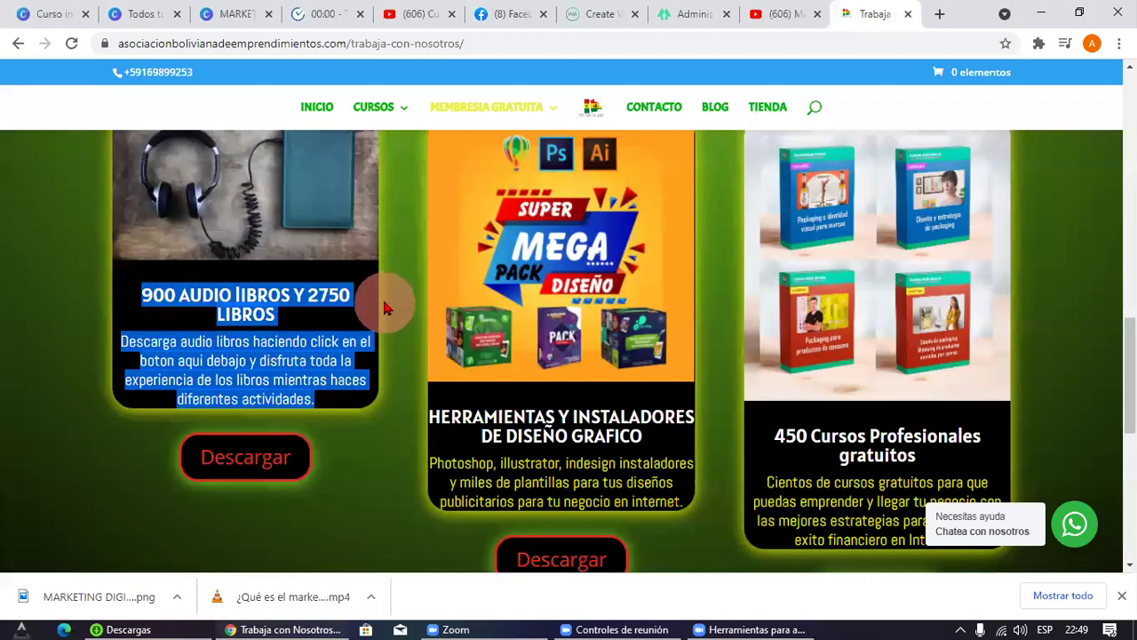
{"action": "left_click", "coordinate": [385, 307]}
{"action": "scroll", "coordinate": [240, 293], "scroll_direction": "down", "scroll_amount": 2}
{"action": "left_click", "coordinate": [231, 291]}
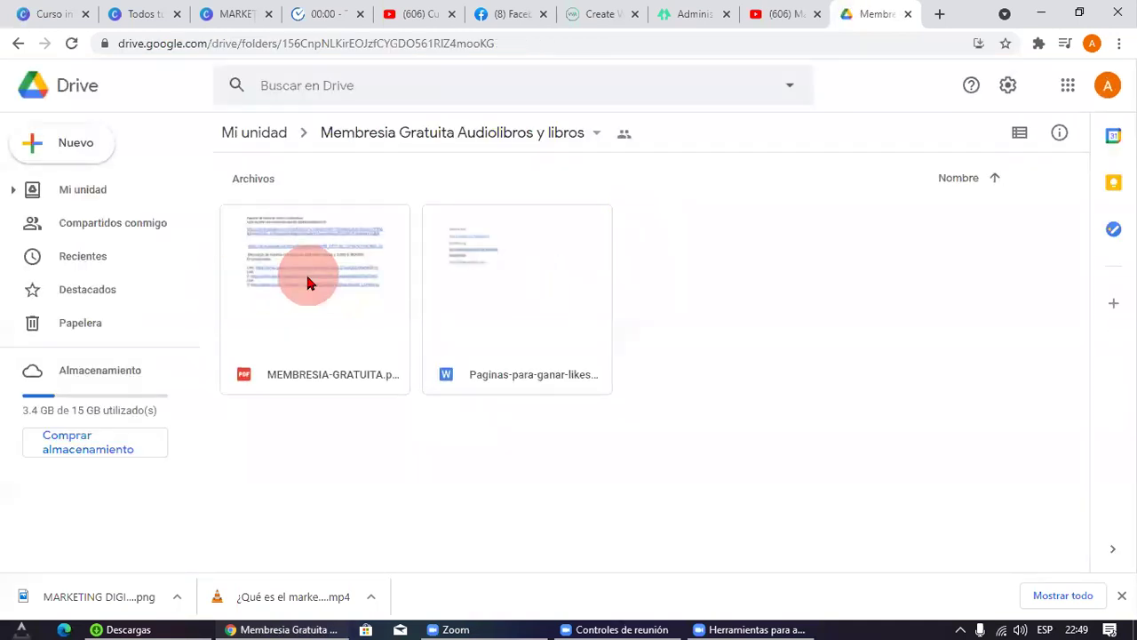
Preview MEMBRESIA-GRATUITA.pdf and its audiobook and e-book links, then return to the association's home page.
{"action": "double_click", "coordinate": [307, 282]}
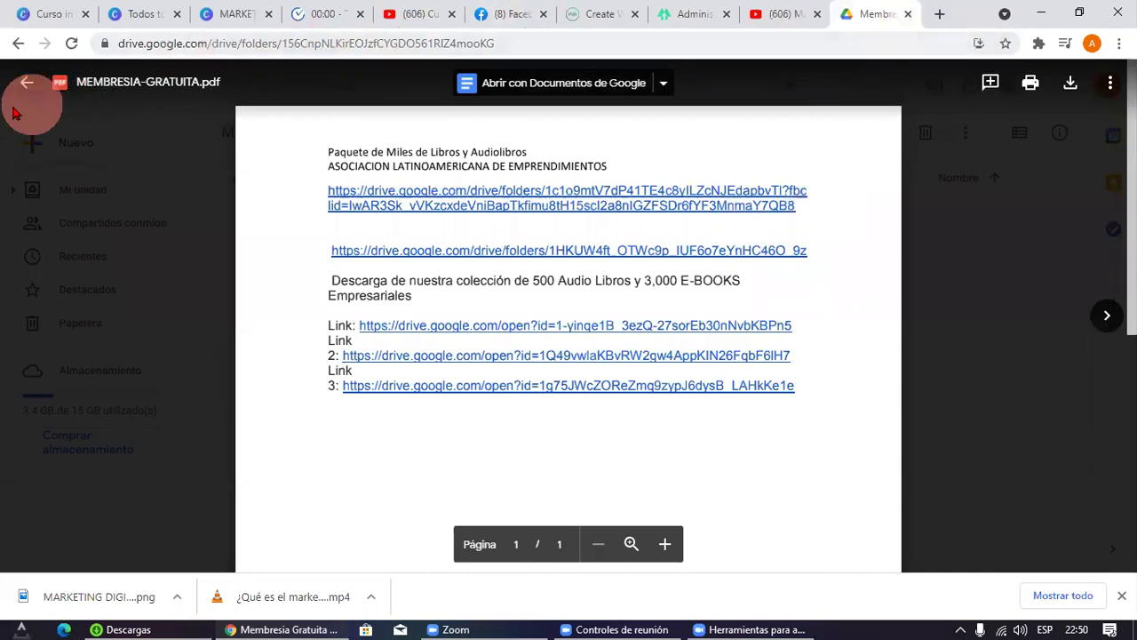
{"action": "left_click", "coordinate": [18, 42]}
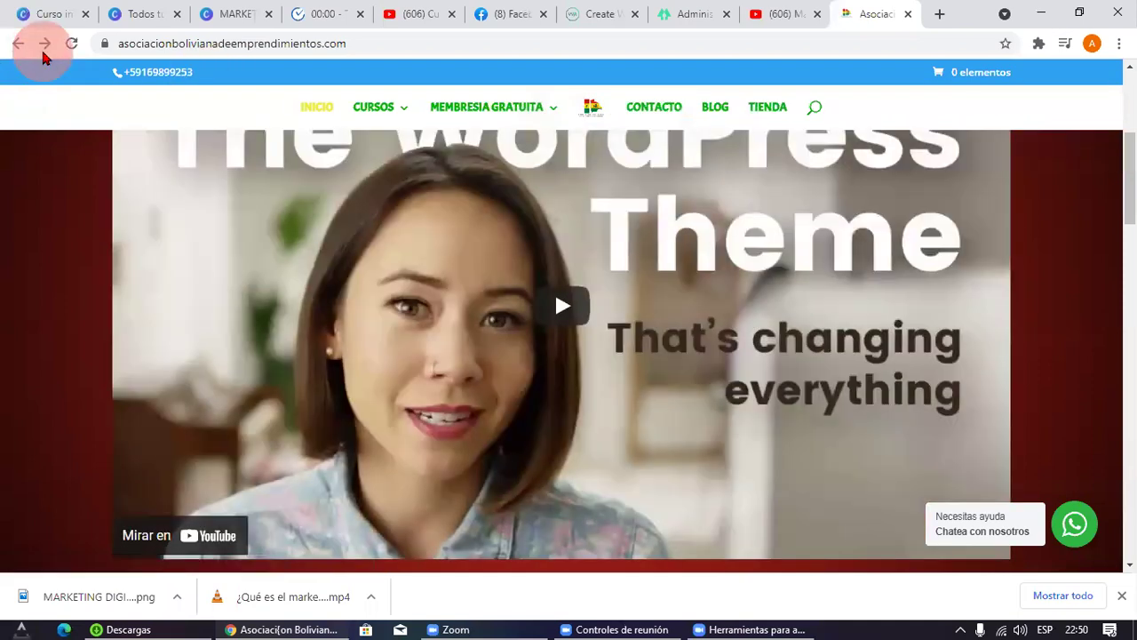
Back on Trabaja con nosotros, open the '450 Cursos Profesionales gratuitos' Descargar folder with its two PDFs.
{"action": "left_click", "coordinate": [43, 50]}
{"action": "scroll", "coordinate": [745, 267], "scroll_direction": "up", "scroll_amount": 5}
{"action": "scroll", "coordinate": [575, 275], "scroll_direction": "down", "scroll_amount": 1}
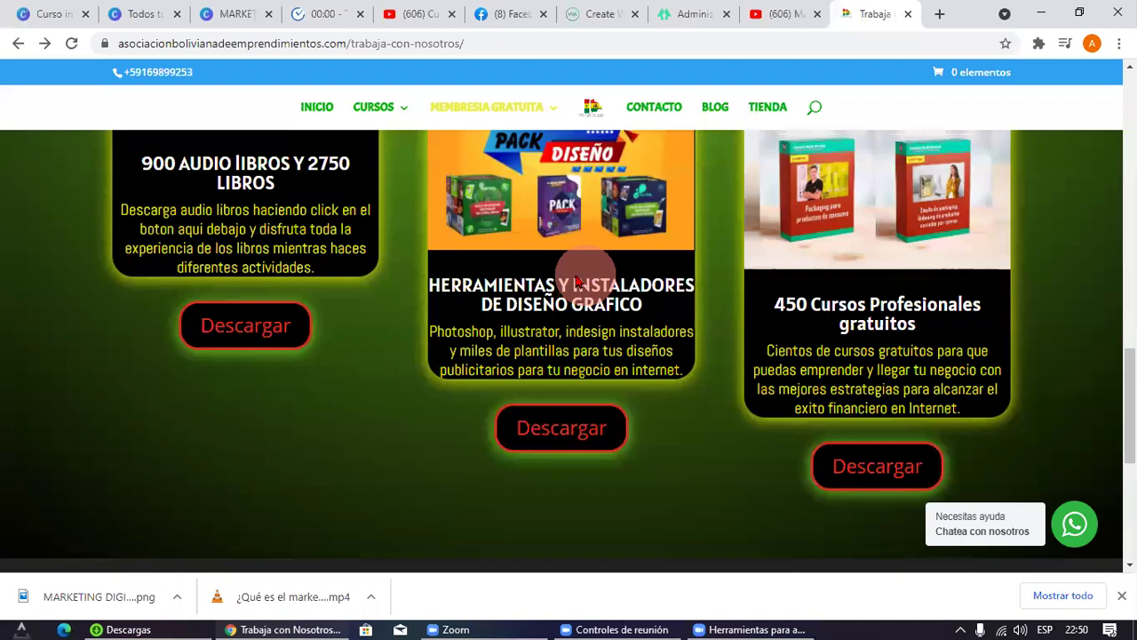
{"action": "scroll", "coordinate": [576, 280], "scroll_direction": "up", "scroll_amount": 3}
{"action": "scroll", "coordinate": [576, 279], "scroll_direction": "down", "scroll_amount": 2}
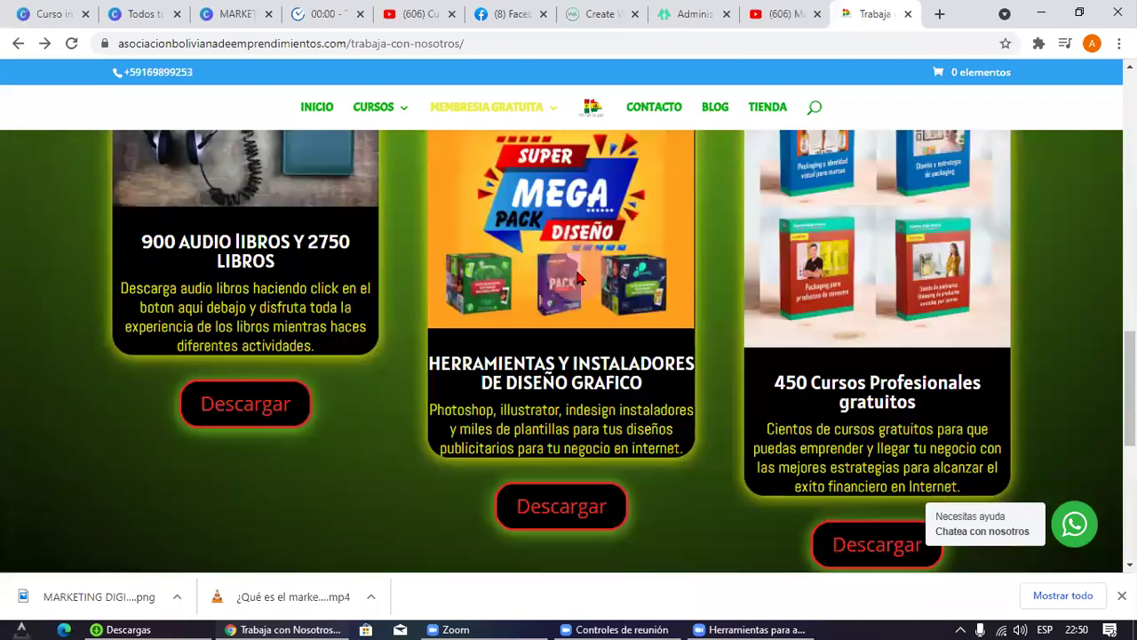
{"action": "scroll", "coordinate": [575, 271], "scroll_direction": "up", "scroll_amount": 1}
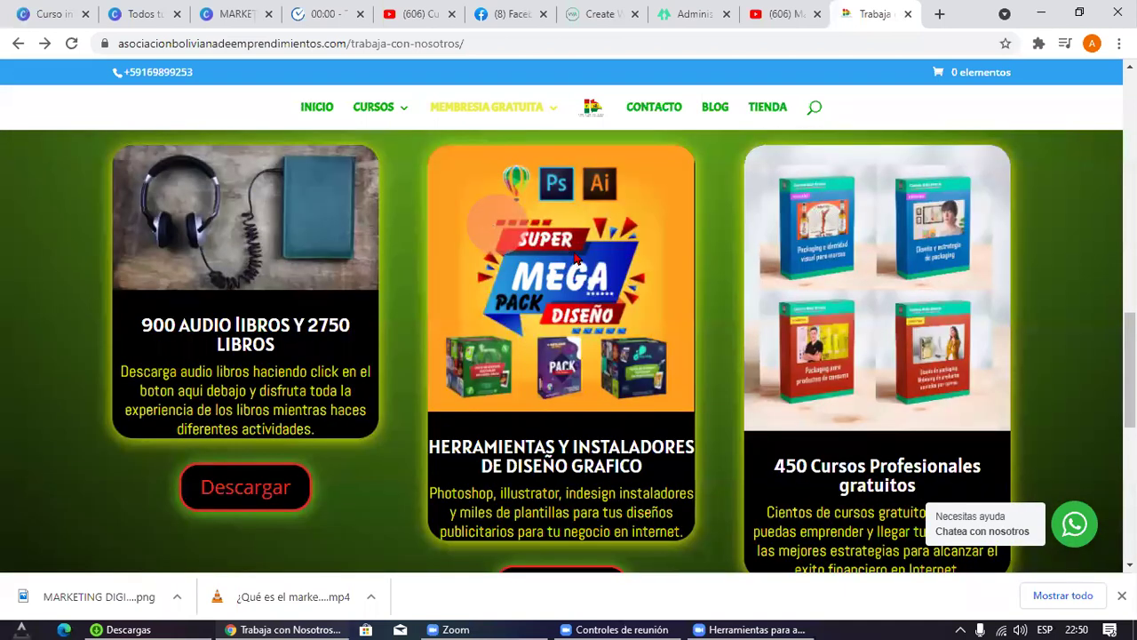
{"action": "scroll", "coordinate": [884, 293], "scroll_direction": "down", "scroll_amount": 1}
{"action": "scroll", "coordinate": [897, 334], "scroll_direction": "down", "scroll_amount": 1}
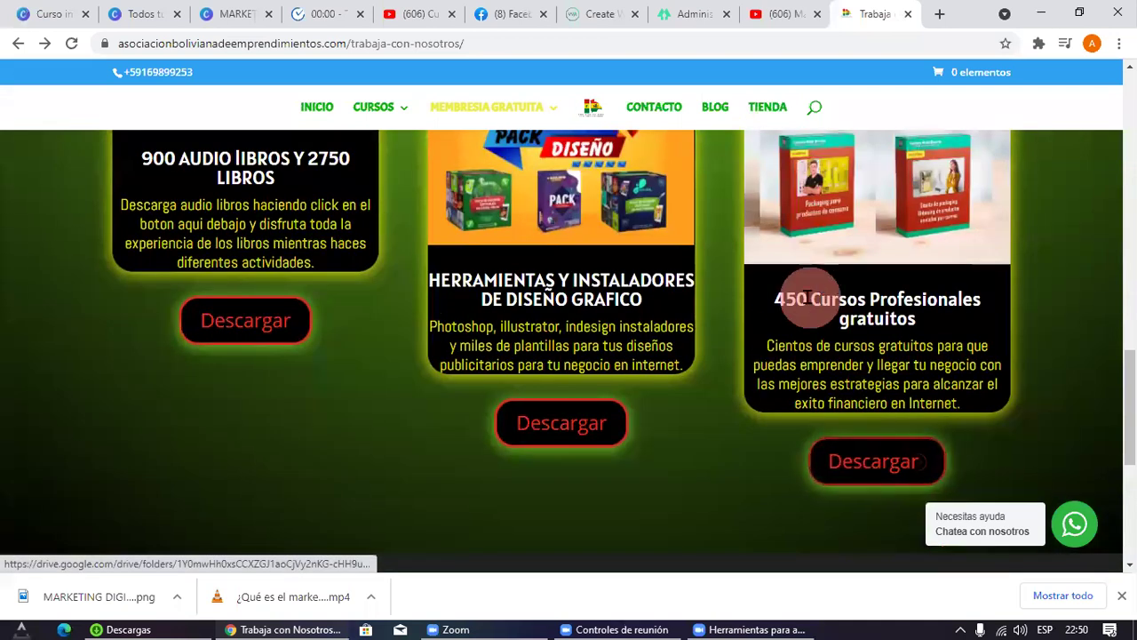
{"action": "left_click_drag", "start_coordinate": [779, 296], "coordinate": [967, 324]}
{"action": "left_click", "coordinate": [967, 324]}
{"action": "left_click", "coordinate": [848, 484]}
{"action": "left_click", "coordinate": [864, 458]}
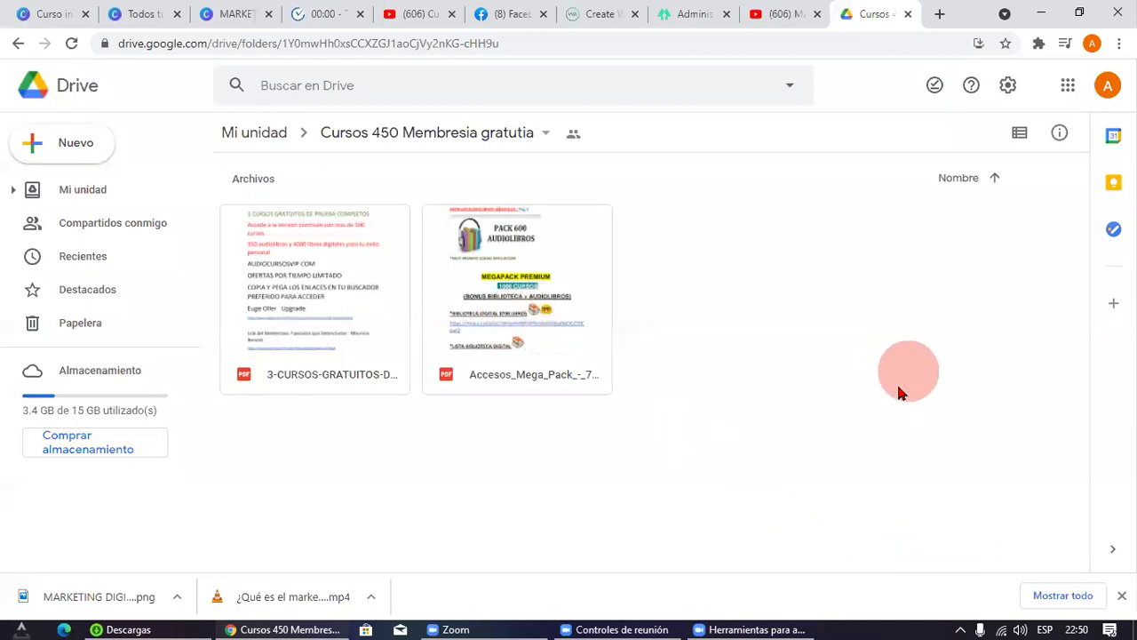
Scroll through the 54-page Accesos_Mega_Pack_-_7_Mayo_2020 (2).pdf links, then return to Trabaja con nosotros.
{"action": "double_click", "coordinate": [511, 320]}
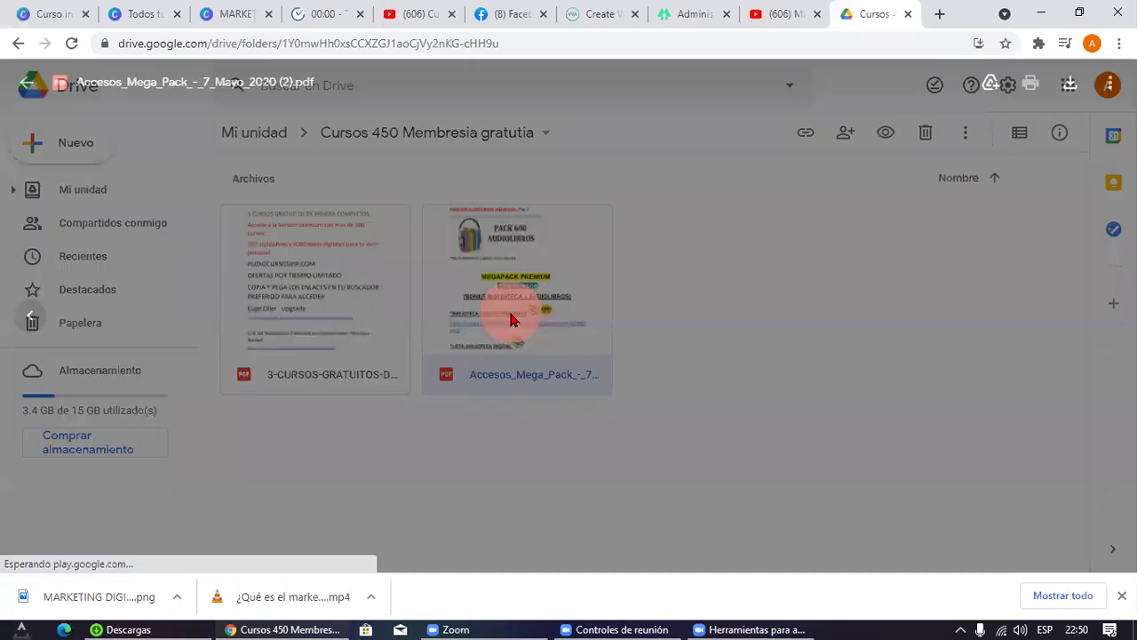
{"action": "scroll", "coordinate": [305, 247], "scroll_direction": "down", "scroll_amount": 2}
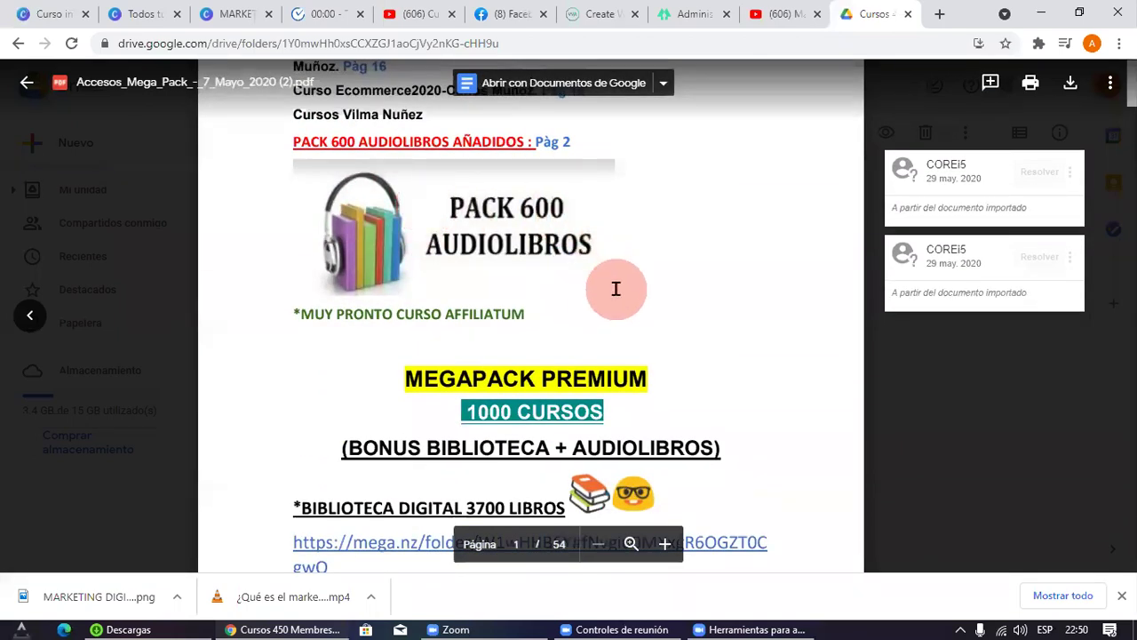
{"action": "scroll", "coordinate": [615, 289], "scroll_direction": "down", "scroll_amount": 6}
{"action": "scroll", "coordinate": [587, 299], "scroll_direction": "up", "scroll_amount": 2}
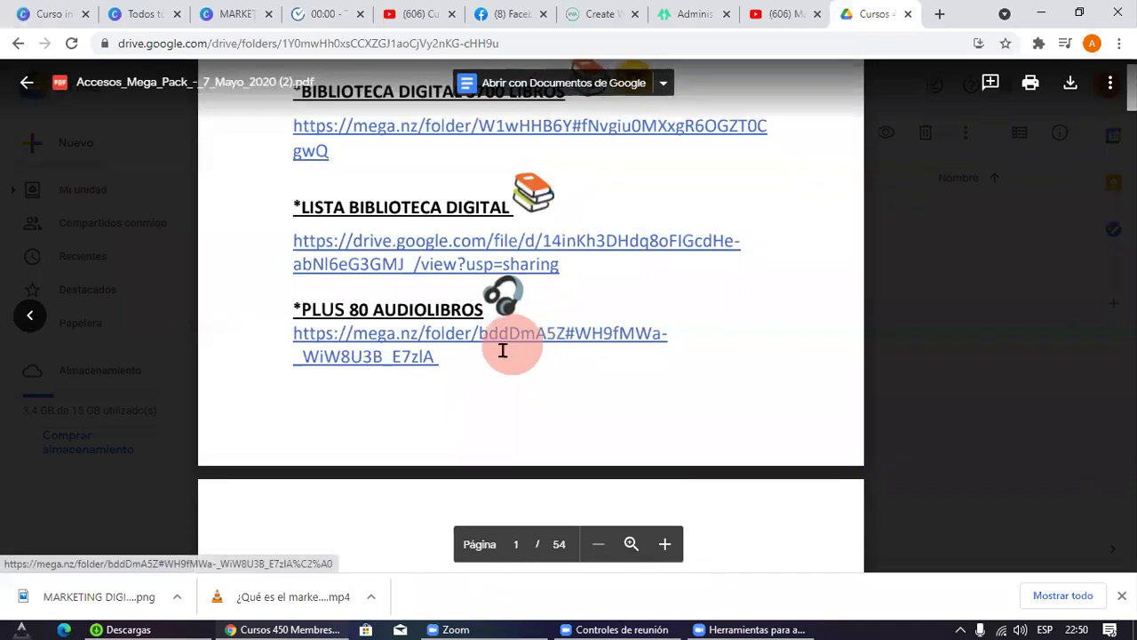
{"action": "scroll", "coordinate": [514, 352], "scroll_direction": "up", "scroll_amount": 3}
{"action": "scroll", "coordinate": [457, 355], "scroll_direction": "down", "scroll_amount": 9}
{"action": "scroll", "coordinate": [503, 313], "scroll_direction": "down", "scroll_amount": 4}
{"action": "scroll", "coordinate": [513, 302], "scroll_direction": "up", "scroll_amount": 11}
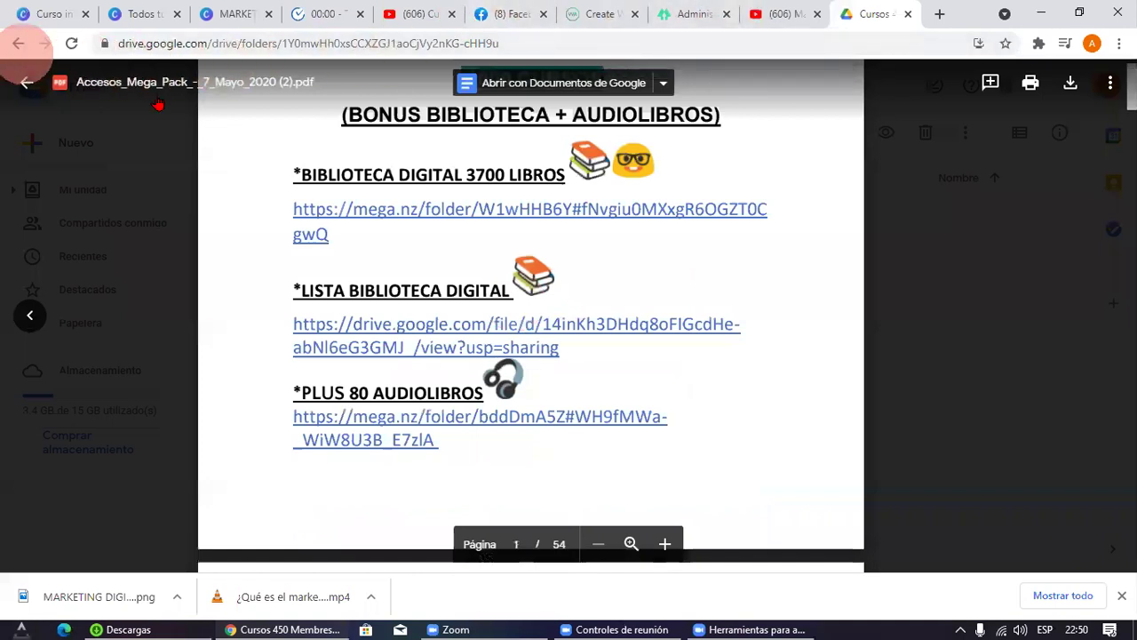
{"action": "scroll", "coordinate": [406, 267], "scroll_direction": "down", "scroll_amount": 10}
{"action": "scroll", "coordinate": [551, 305], "scroll_direction": "up", "scroll_amount": 9}
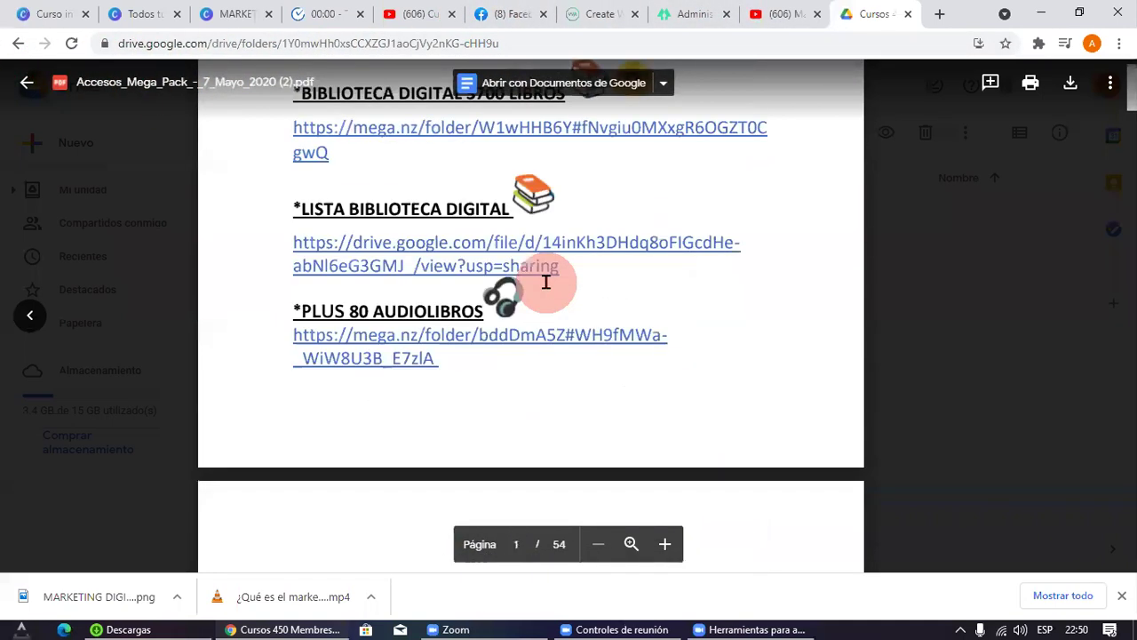
{"action": "scroll", "coordinate": [547, 282], "scroll_direction": "up", "scroll_amount": 5}
{"action": "scroll", "coordinate": [548, 284], "scroll_direction": "down", "scroll_amount": 2}
{"action": "left_click", "coordinate": [19, 43]}
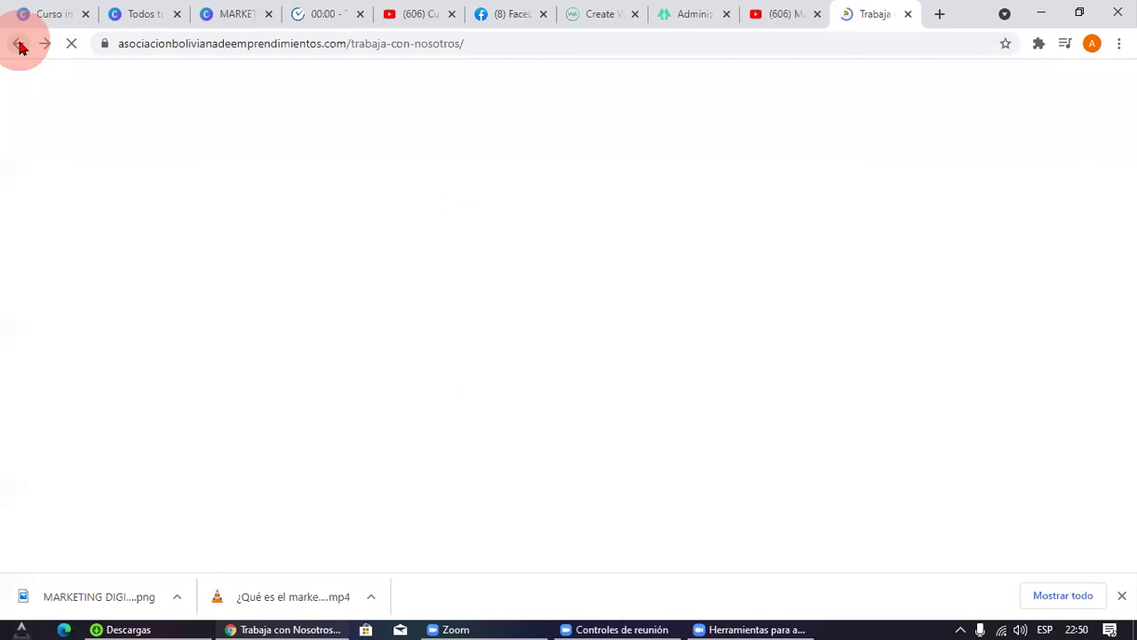
Reload Trabaja con nosotros via Back and Forward and inspect the courses card image options.
{"action": "left_click", "coordinate": [19, 43]}
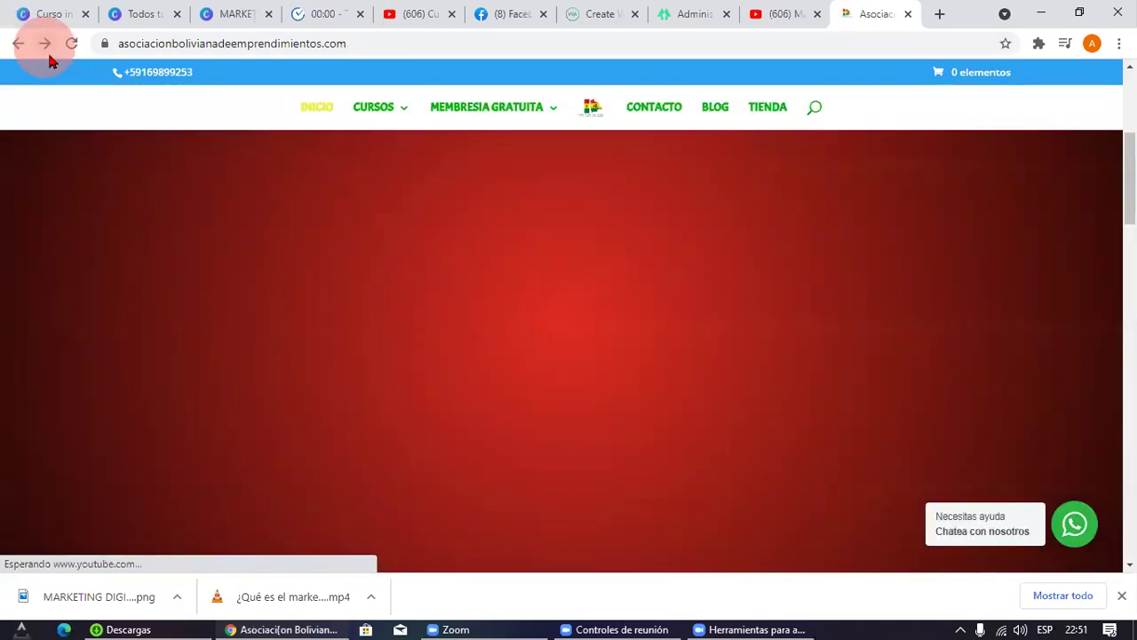
{"action": "left_click", "coordinate": [46, 52]}
{"action": "scroll", "coordinate": [338, 206], "scroll_direction": "down", "scroll_amount": 15}
{"action": "scroll", "coordinate": [222, 291], "scroll_direction": "up", "scroll_amount": 4}
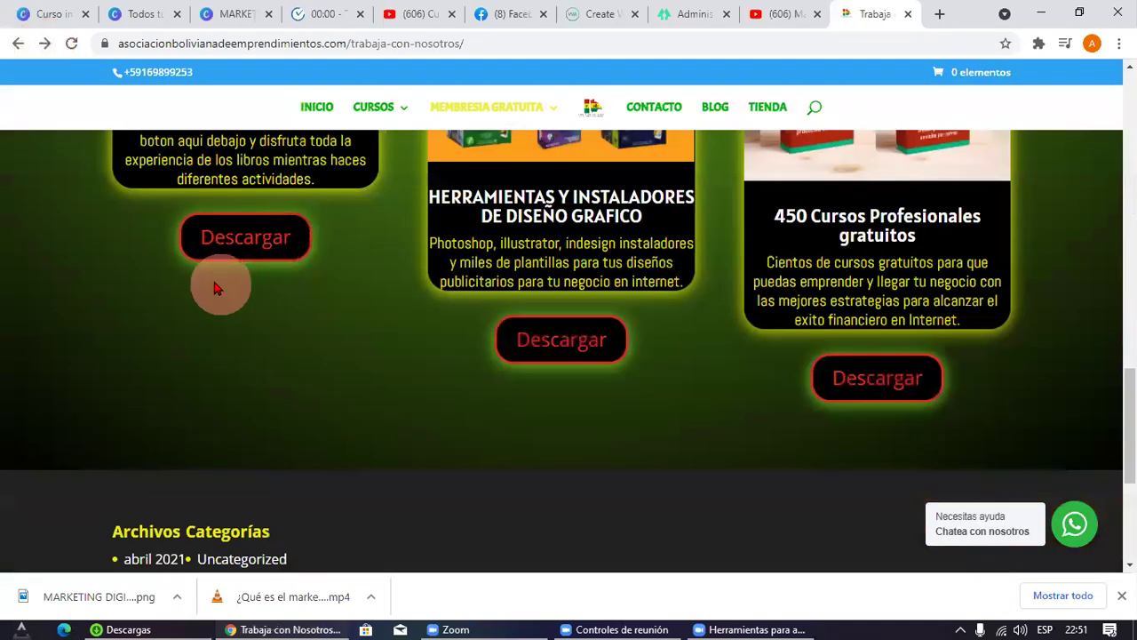
{"action": "scroll", "coordinate": [222, 292], "scroll_direction": "up", "scroll_amount": 4}
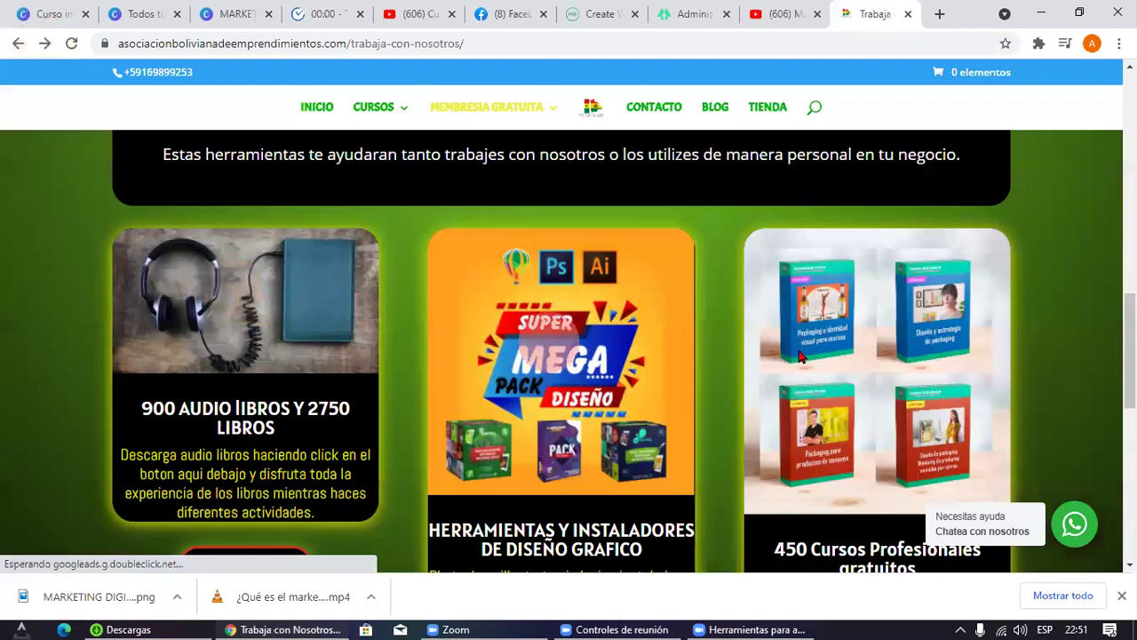
{"action": "right_click", "coordinate": [919, 378]}
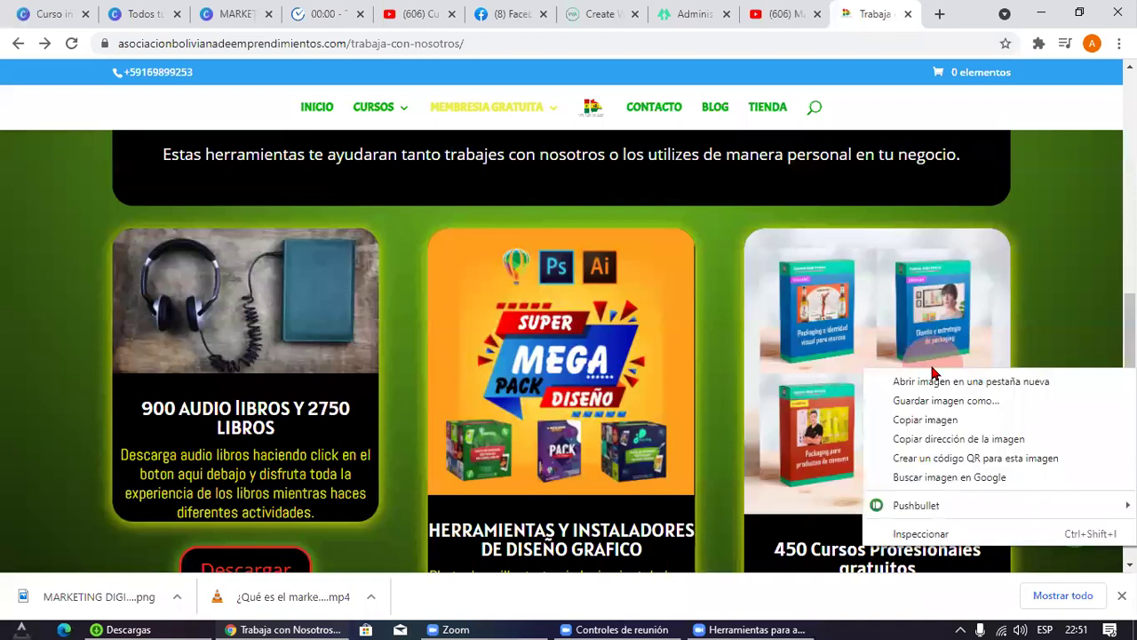
{"action": "left_click", "coordinate": [1041, 304]}
Annotate the three download cards with red screen-pen marks, then erase them.
{"action": "scroll", "coordinate": [1031, 307], "scroll_direction": "down", "scroll_amount": 2}
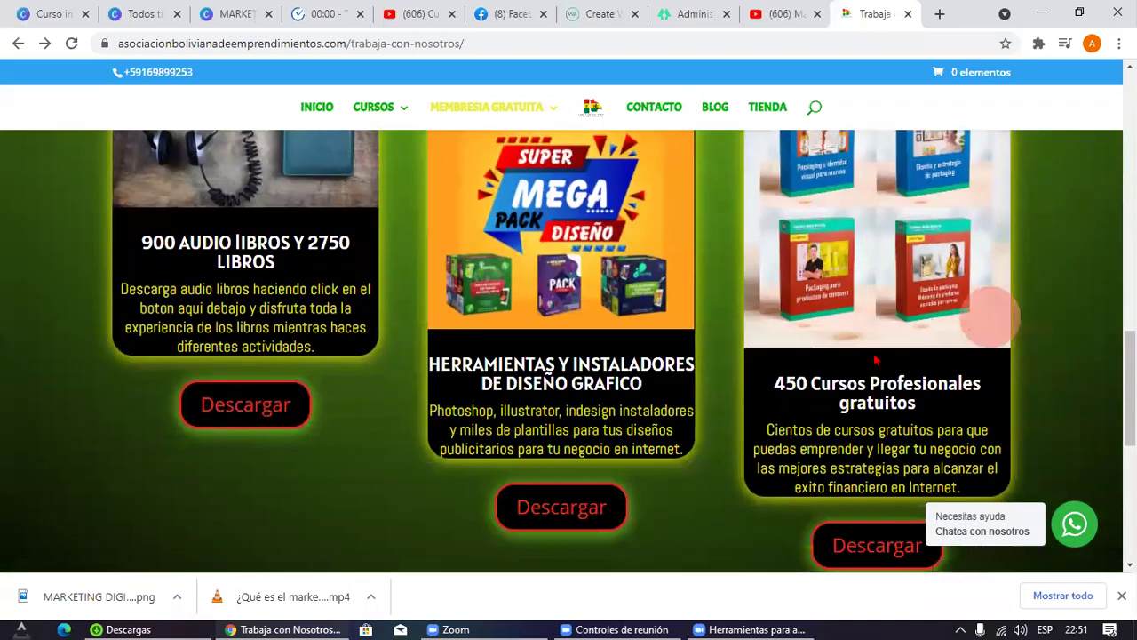
{"action": "left_click", "coordinate": [802, 602]}
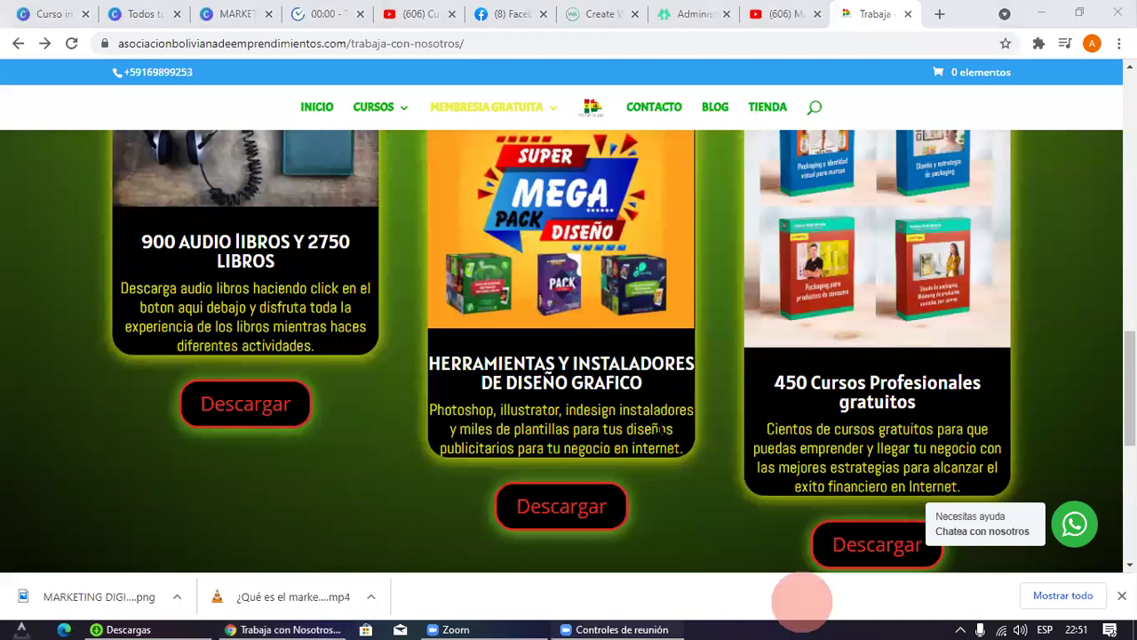
{"action": "mouse_move", "coordinate": [745, 462]}
{"action": "left_mouse_down"}
{"action": "mouse_move", "coordinate": [1046, 317]}
{"action": "mouse_move", "coordinate": [690, 490]}
{"action": "mouse_move", "coordinate": [683, 425]}
{"action": "left_mouse_up"}
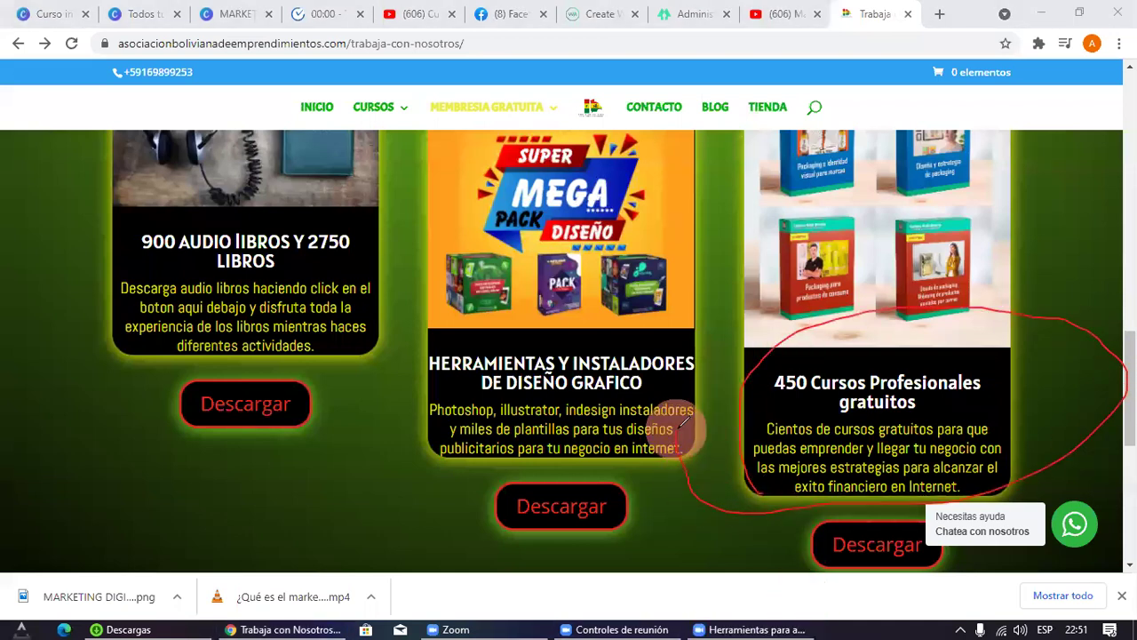
{"action": "mouse_move", "coordinate": [734, 394]}
{"action": "left_mouse_down"}
{"action": "mouse_move", "coordinate": [613, 538]}
{"action": "mouse_move", "coordinate": [627, 531]}
{"action": "left_mouse_up"}
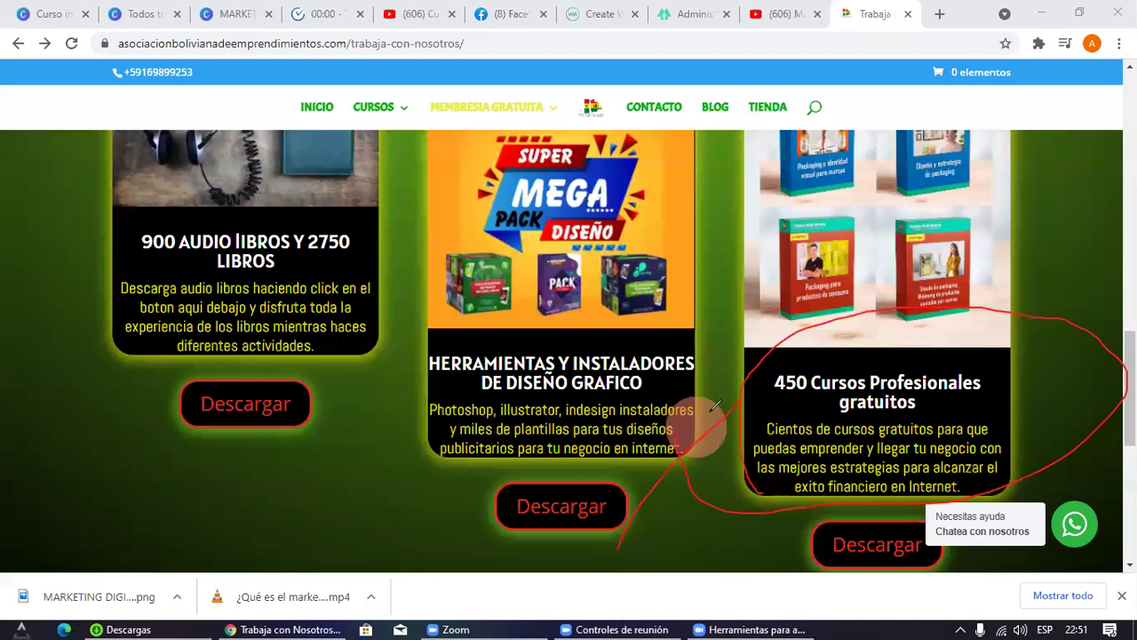
{"action": "mouse_move", "coordinate": [734, 356]}
{"action": "left_mouse_down"}
{"action": "mouse_move", "coordinate": [756, 370]}
{"action": "mouse_move", "coordinate": [451, 320]}
{"action": "mouse_move", "coordinate": [662, 298]}
{"action": "mouse_move", "coordinate": [799, 378]}
{"action": "left_mouse_up"}
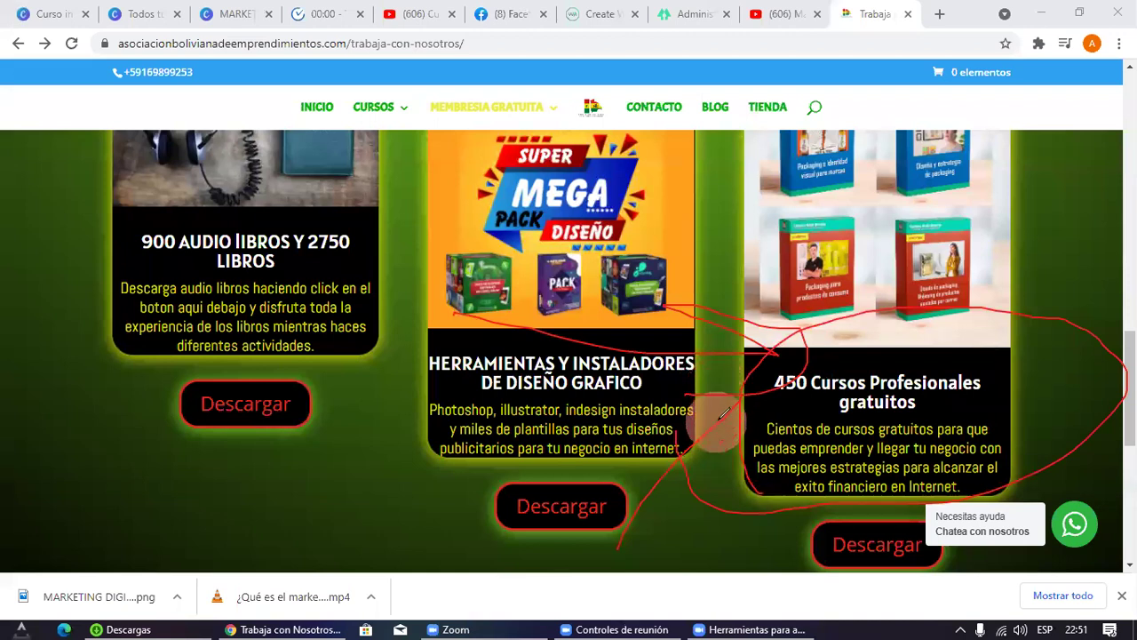
{"action": "mouse_move", "coordinate": [89, 286]}
{"action": "left_mouse_down"}
{"action": "mouse_move", "coordinate": [976, 297]}
{"action": "mouse_move", "coordinate": [315, 418]}
{"action": "mouse_move", "coordinate": [311, 209]}
{"action": "mouse_move", "coordinate": [529, 422]}
{"action": "left_mouse_up"}
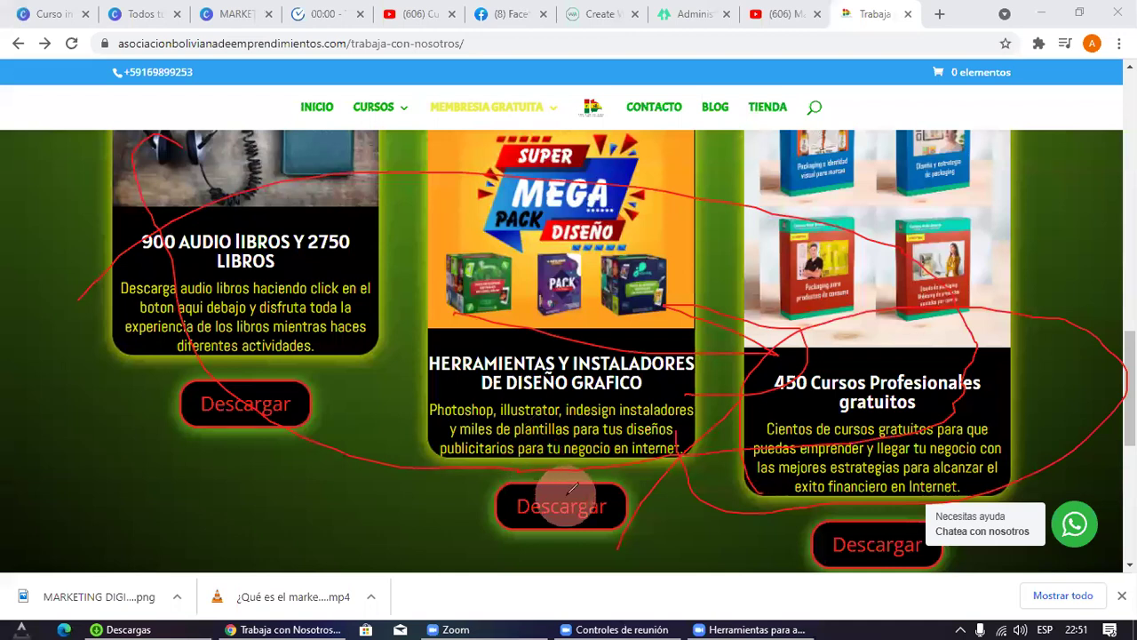
{"action": "key", "text": "Escape"}
Scroll to the INSCRIBIRME AHORA signup button and mark it twice.
{"action": "scroll", "coordinate": [699, 353], "scroll_direction": "up", "scroll_amount": 1}
{"action": "scroll", "coordinate": [699, 353], "scroll_direction": "down", "scroll_amount": 5}
{"action": "scroll", "coordinate": [685, 348], "scroll_direction": "up", "scroll_amount": 3}
{"action": "scroll", "coordinate": [528, 406], "scroll_direction": "down", "scroll_amount": 1}
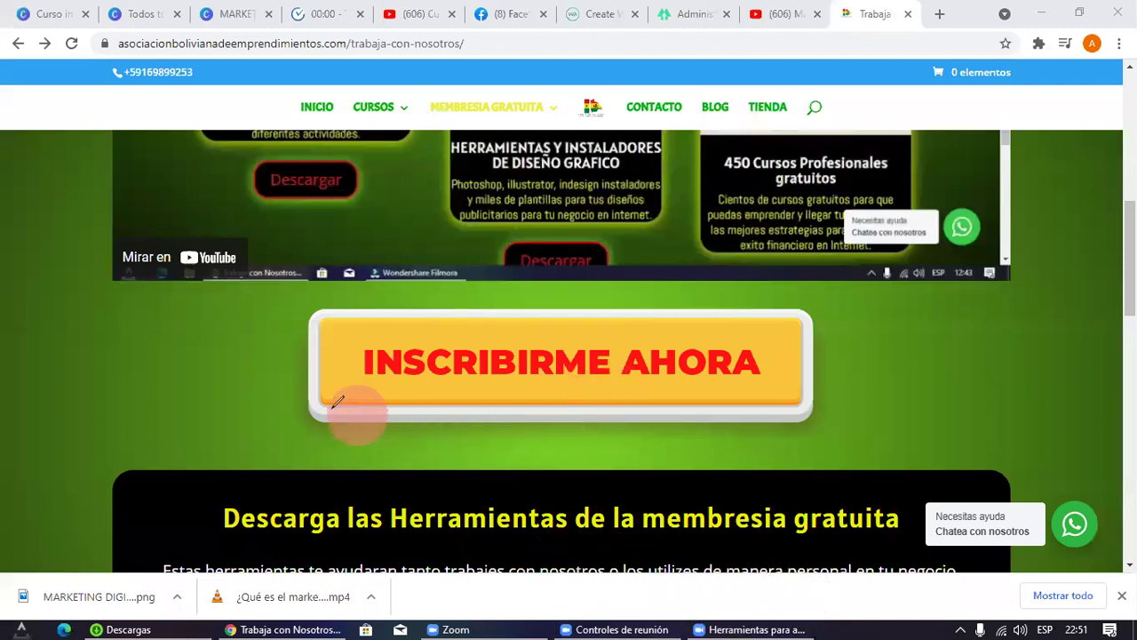
{"action": "mouse_move", "coordinate": [215, 374]}
{"action": "left_mouse_down"}
{"action": "mouse_move", "coordinate": [702, 426]}
{"action": "mouse_move", "coordinate": [650, 324]}
{"action": "mouse_move", "coordinate": [284, 362]}
{"action": "mouse_move", "coordinate": [254, 389]}
{"action": "left_mouse_up"}
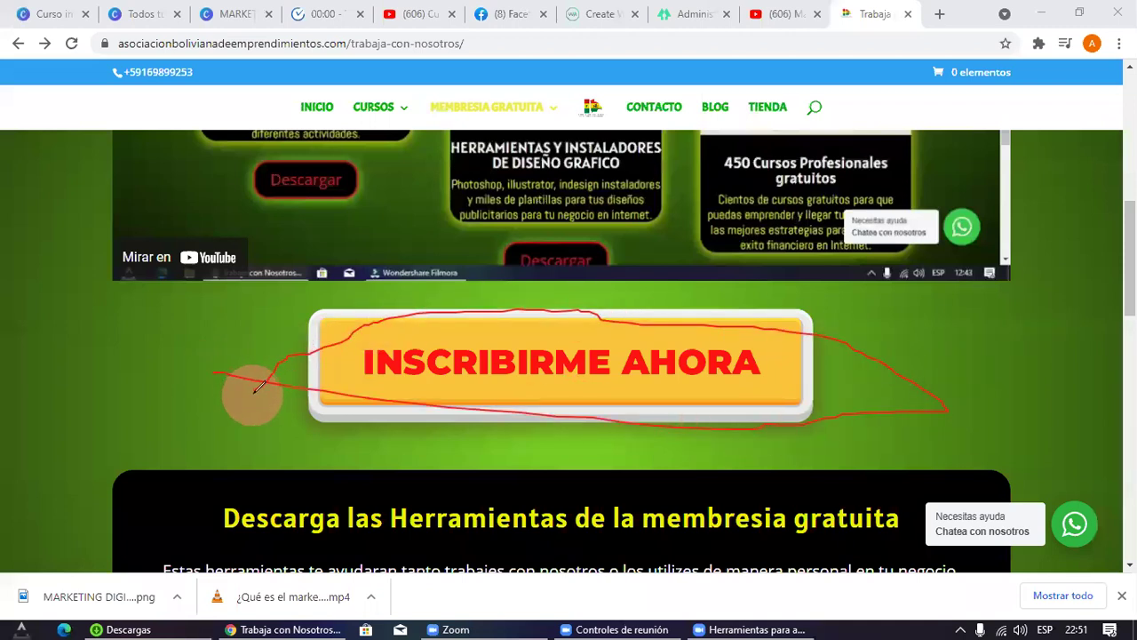
{"action": "mouse_move", "coordinate": [940, 323]}
{"action": "left_mouse_down"}
{"action": "mouse_move", "coordinate": [807, 311]}
{"action": "mouse_move", "coordinate": [815, 381]}
{"action": "left_mouse_up"}
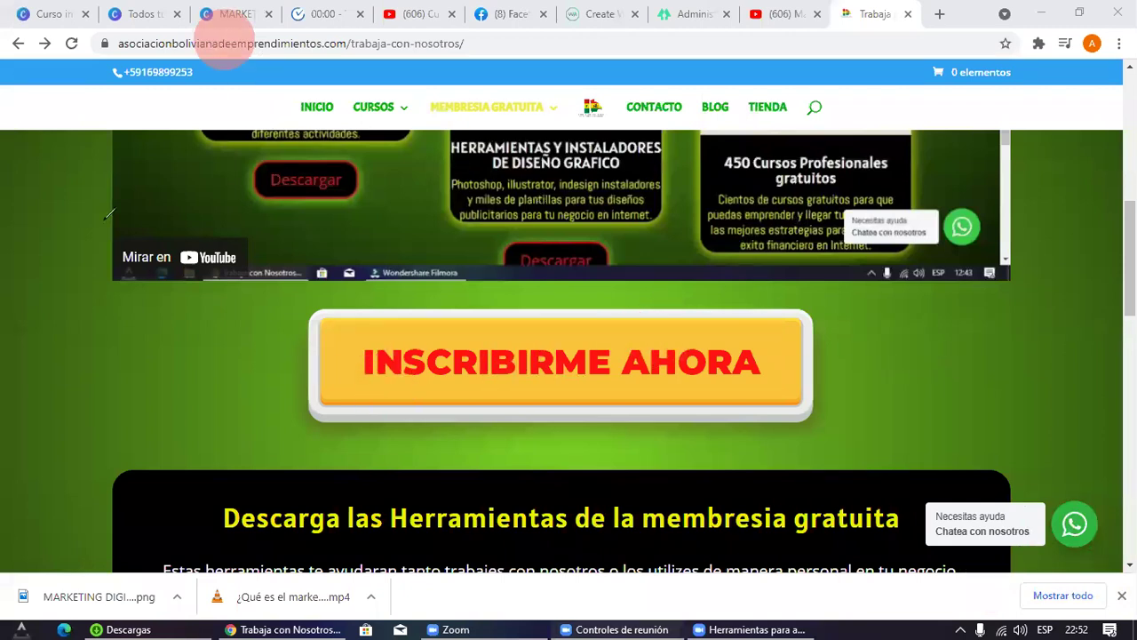
Scroll to the download cards and select the '900 AUDIO lIBROS Y 2750 LIBROS' title.
{"action": "scroll", "coordinate": [355, 240], "scroll_direction": "down", "scroll_amount": 6}
{"action": "scroll", "coordinate": [507, 225], "scroll_direction": "down", "scroll_amount": 1}
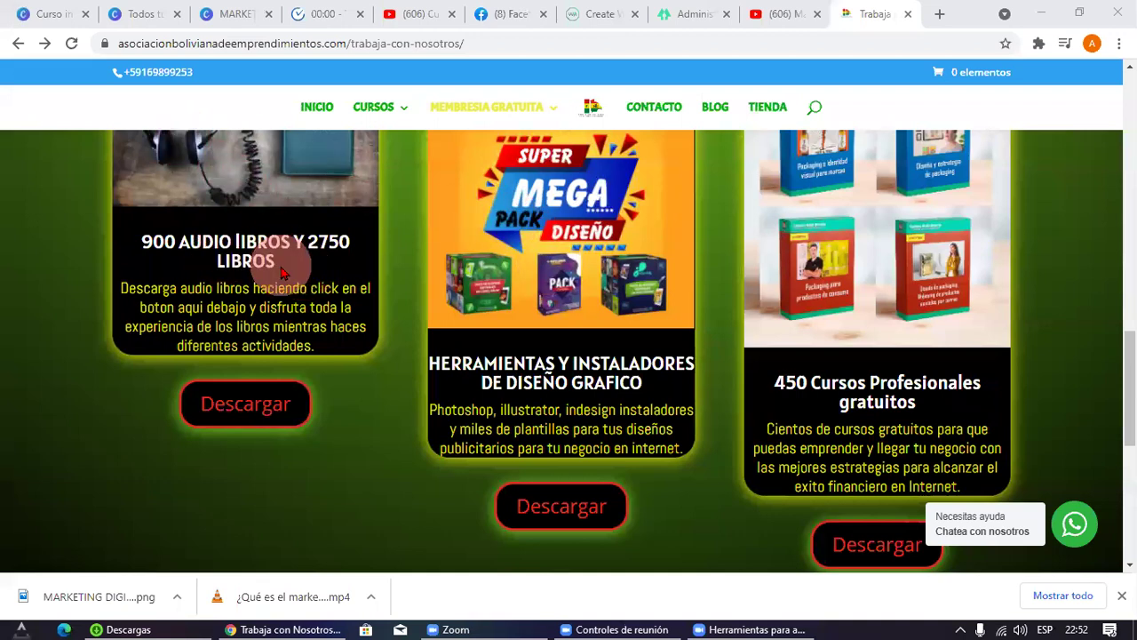
{"action": "left_click_drag", "start_coordinate": [283, 273], "coordinate": [157, 241]}
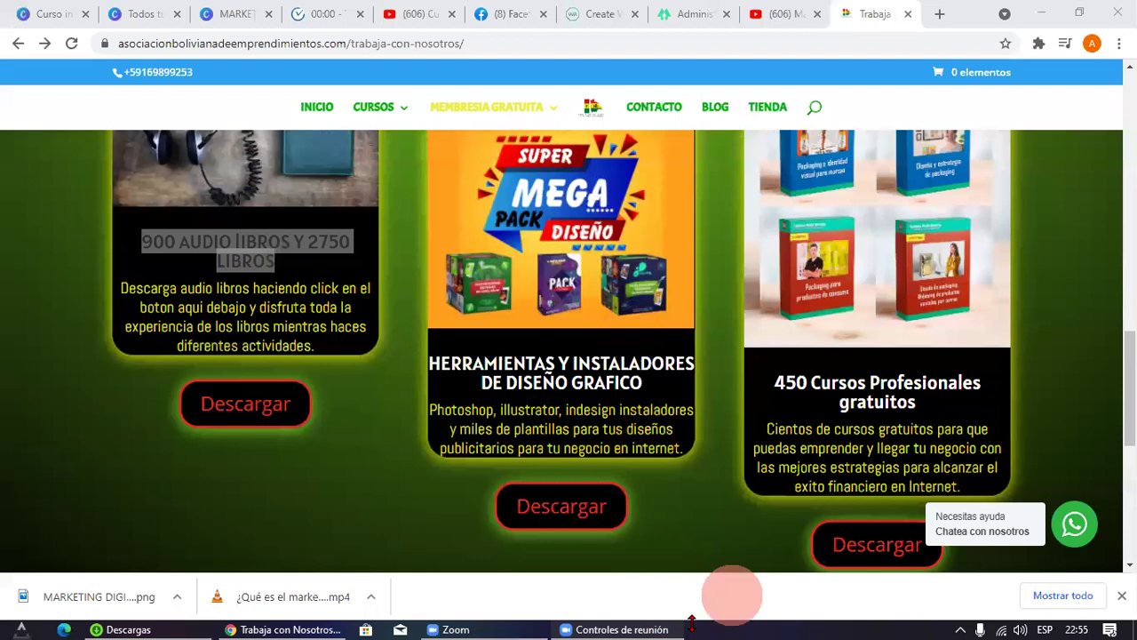
{"action": "left_click", "coordinate": [729, 593]}
{"action": "left_click", "coordinate": [692, 622]}
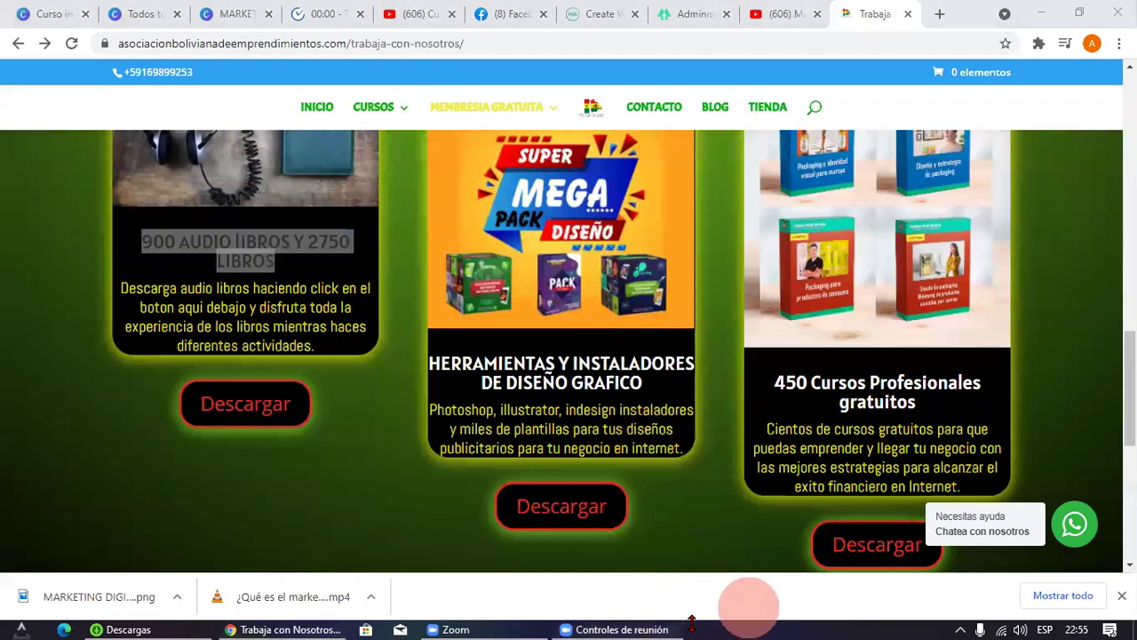
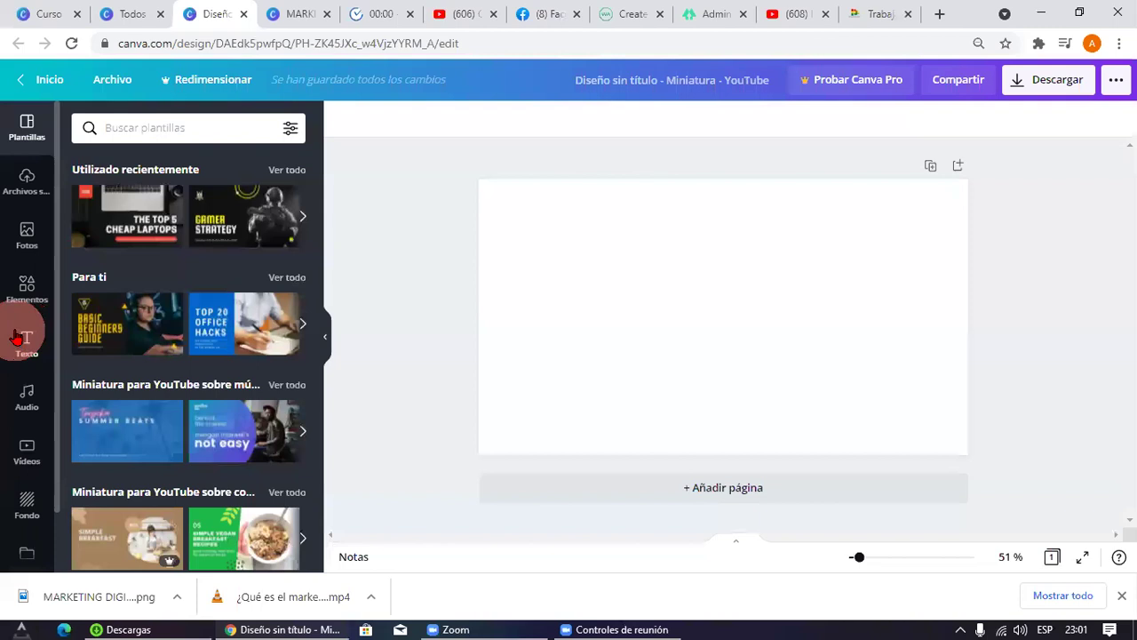
Add the GAME ON text combination and widen it to fit on one line.
{"action": "left_click", "coordinate": [24, 338]}
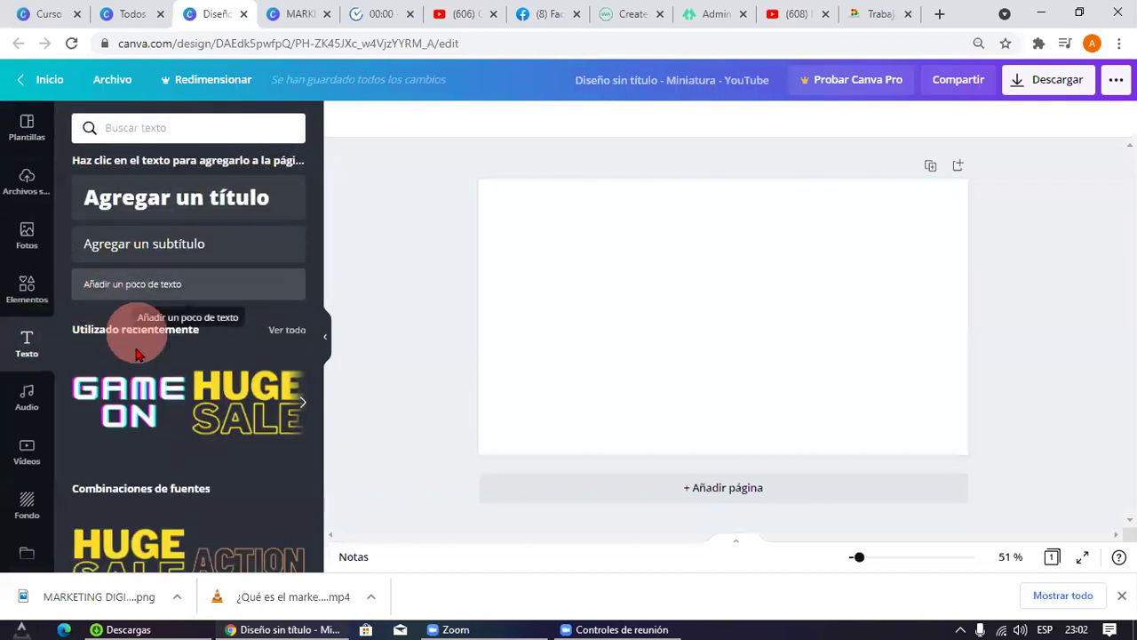
{"action": "left_click", "coordinate": [118, 391]}
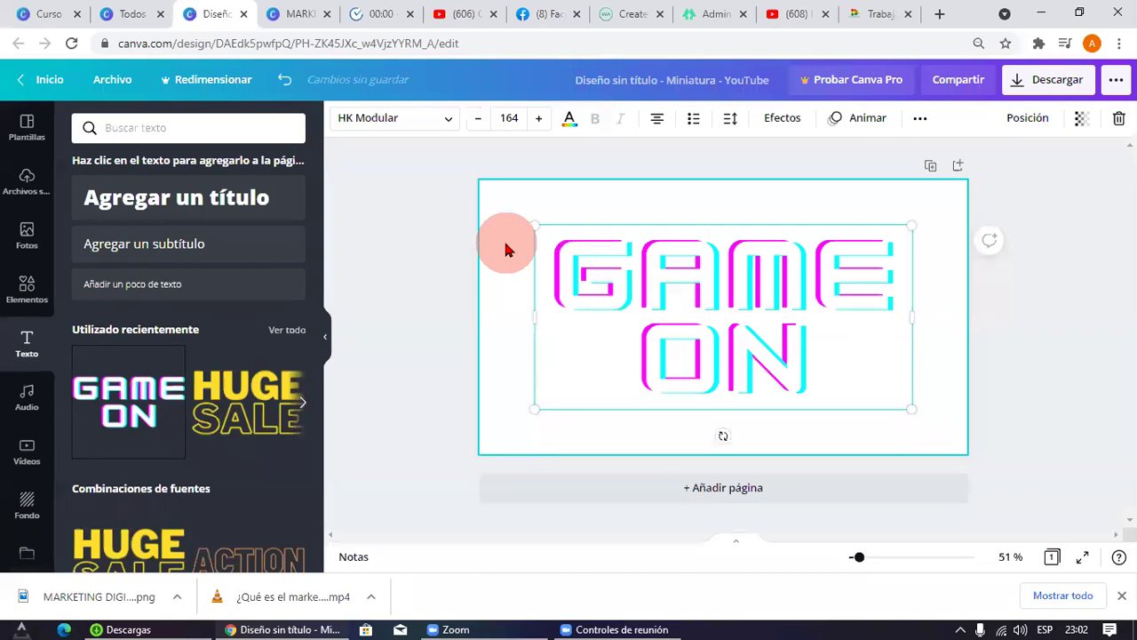
{"action": "left_click_drag", "start_coordinate": [535, 317], "coordinate": [362, 379]}
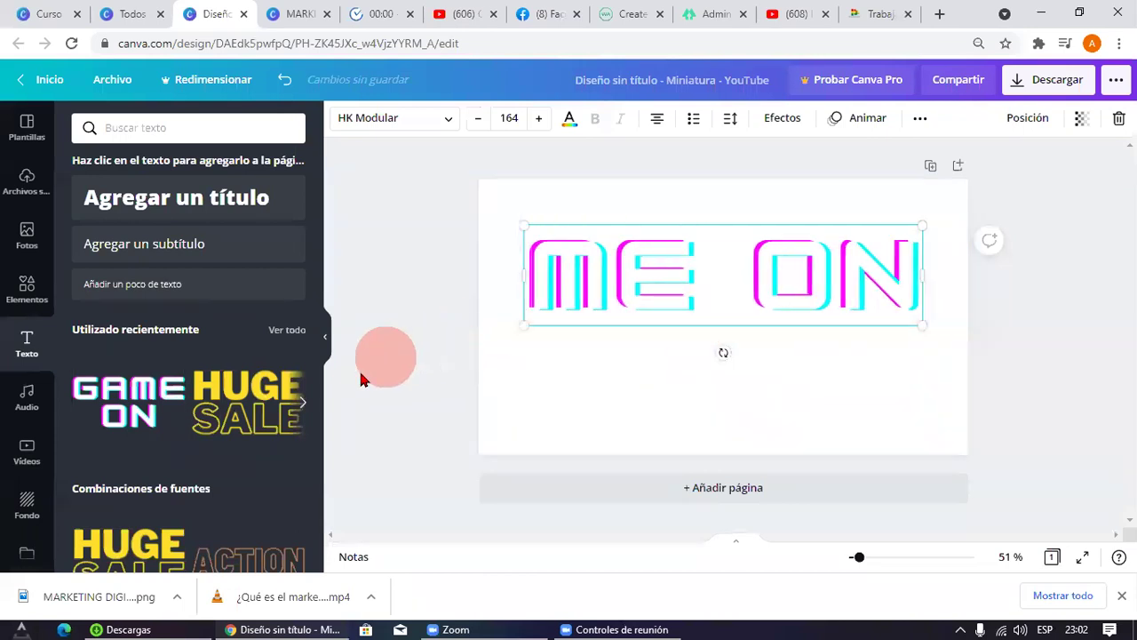
Add the yellow HUGE SALE combination, delete GAME ON, and select HUGE SALE.
{"action": "left_click", "coordinate": [299, 411]}
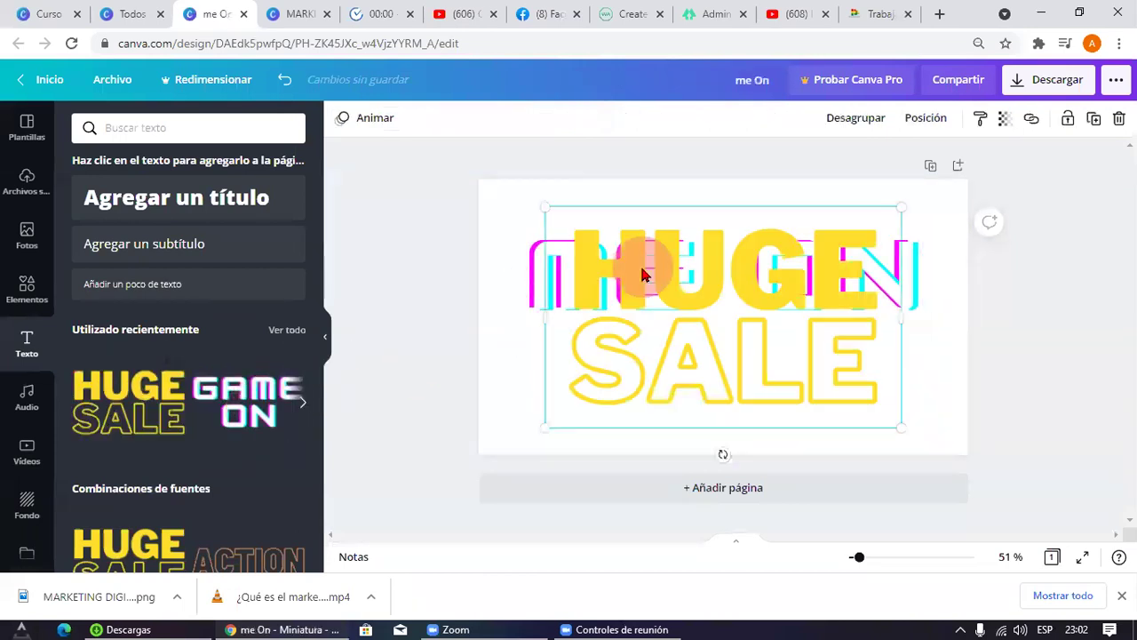
{"action": "left_click", "coordinate": [531, 289]}
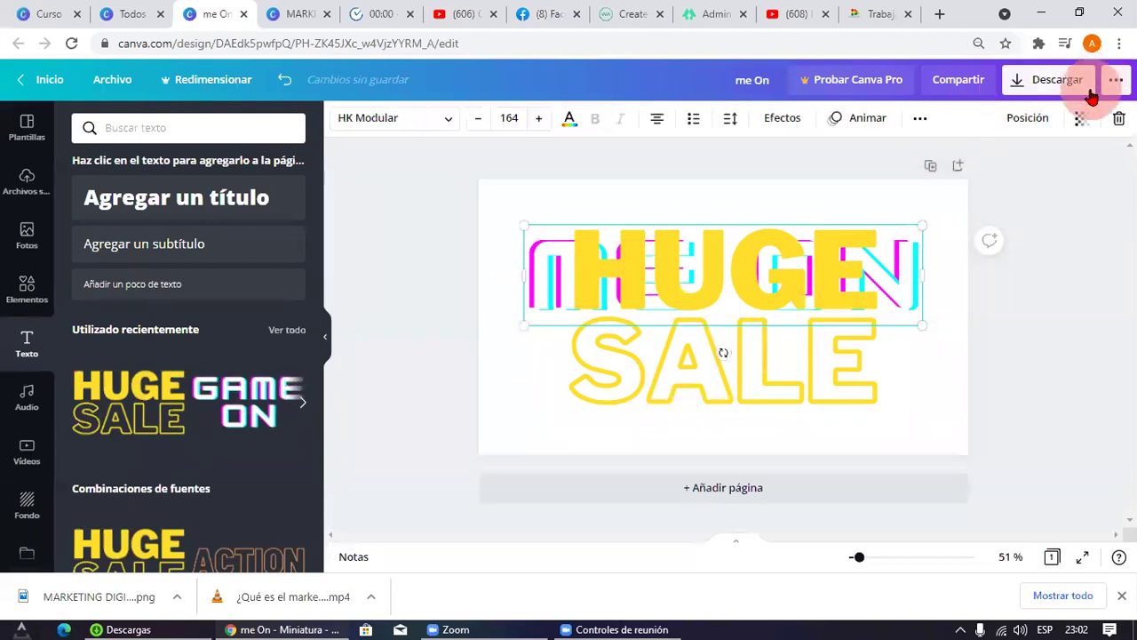
{"action": "left_click", "coordinate": [1118, 118]}
{"action": "left_click", "coordinate": [860, 351]}
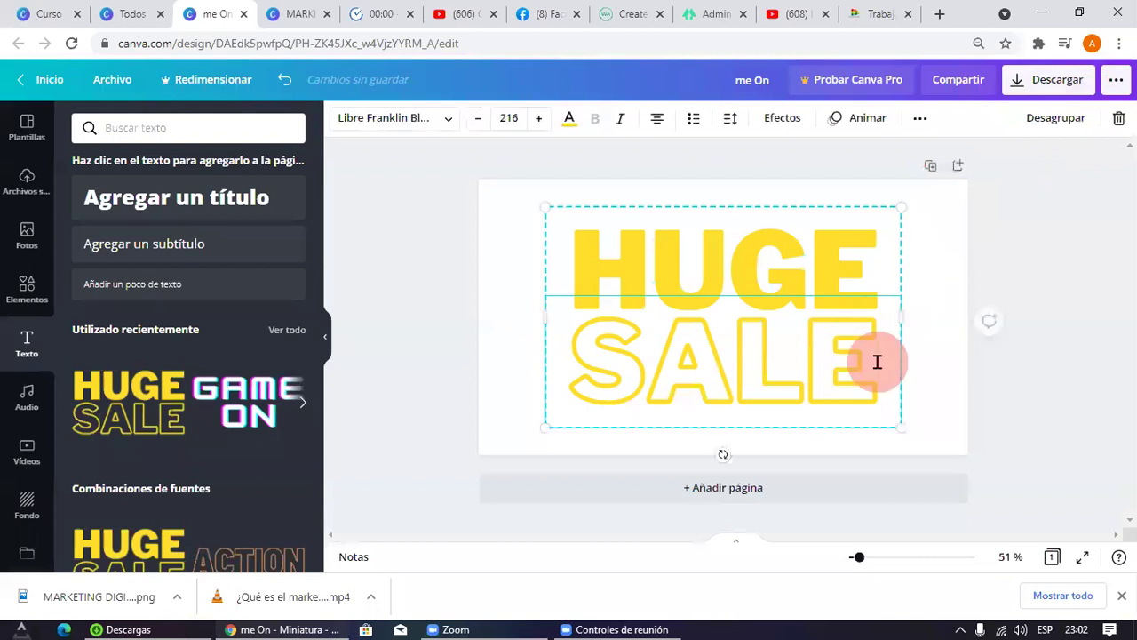
Replace the HUGE SALE words with the number 76762374.
{"action": "left_click_drag", "start_coordinate": [879, 364], "coordinate": [558, 288]}
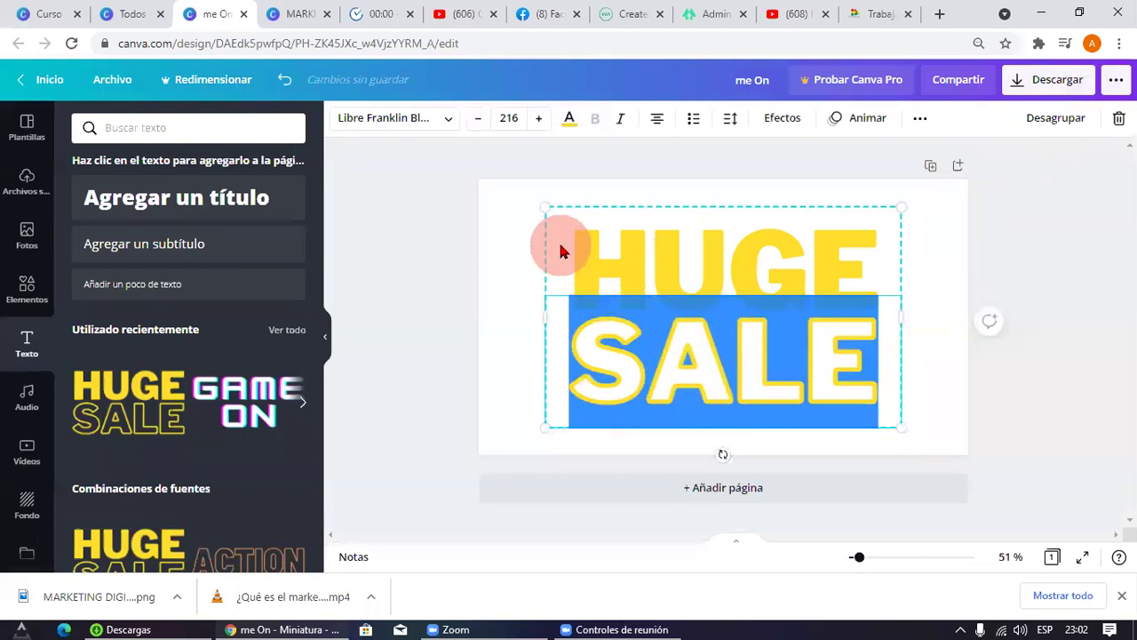
{"action": "key", "text": "BackSpace"}
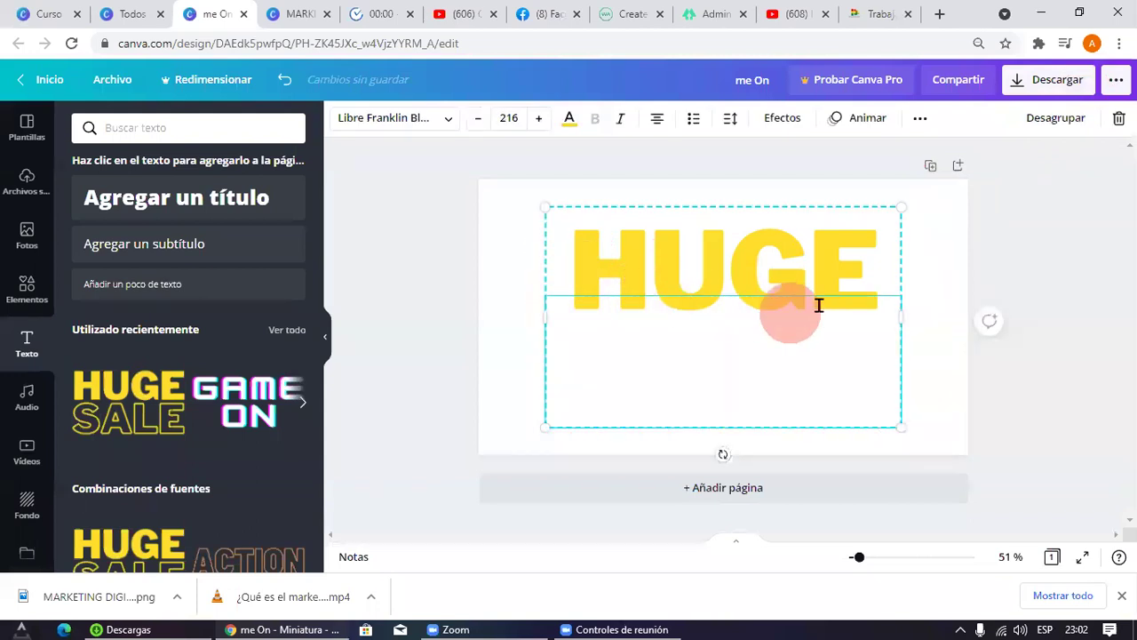
{"action": "key", "text": "BackSpace"}
{"action": "key", "text": "BackSpace"}
{"action": "key", "text": "BackSpace"}
{"action": "key", "text": "BackSpace"}
{"action": "key", "text": "BackSpace"}
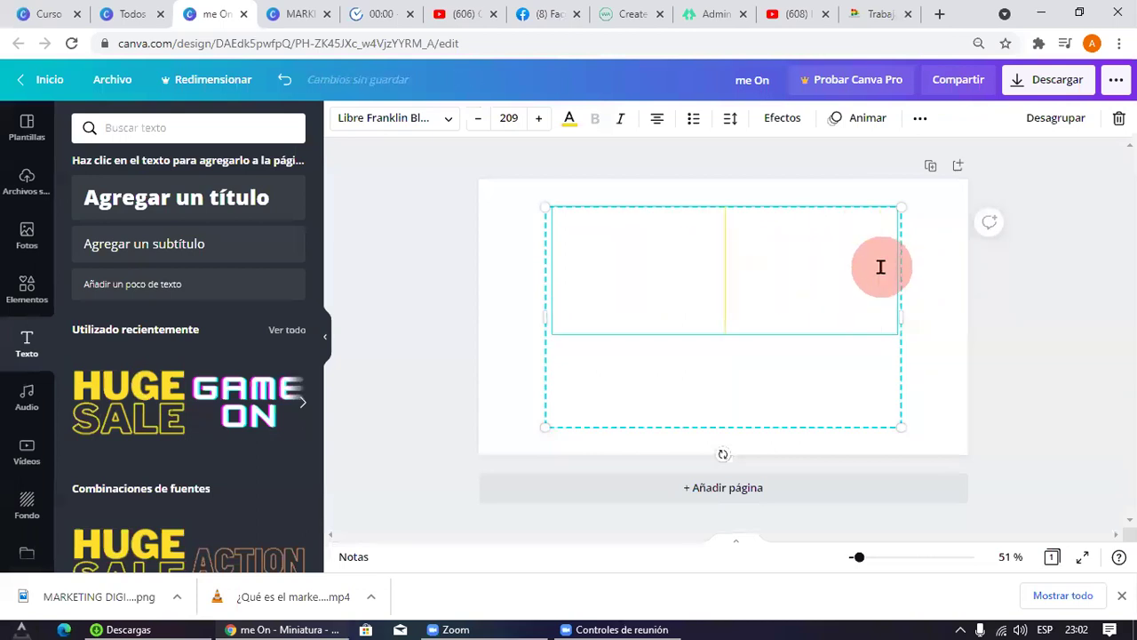
{"action": "type", "text": "767623"}
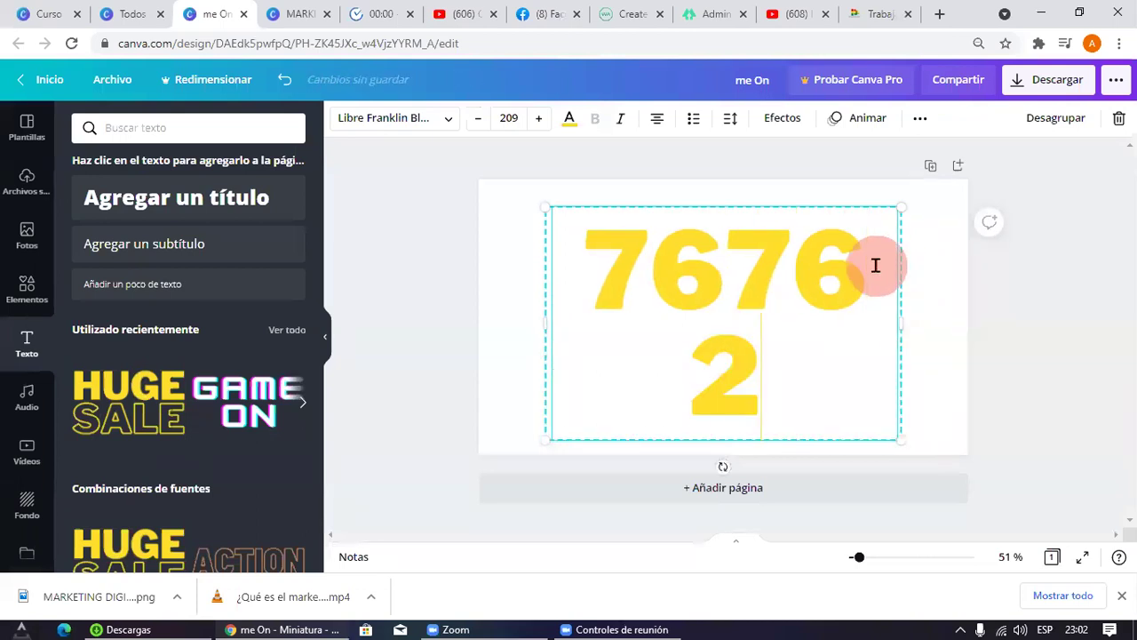
{"action": "type", "text": "74"}
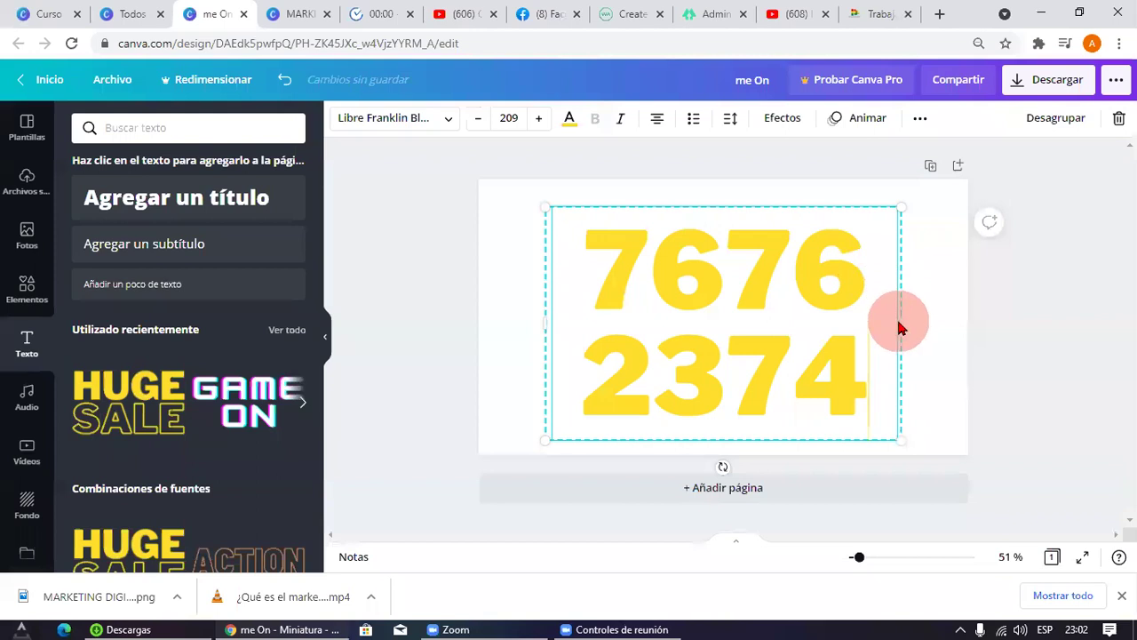
Stretch the number onto one line, reposition it near the top and shrink it to fit.
{"action": "left_click_drag", "start_coordinate": [926, 321], "coordinate": [1122, 322]}
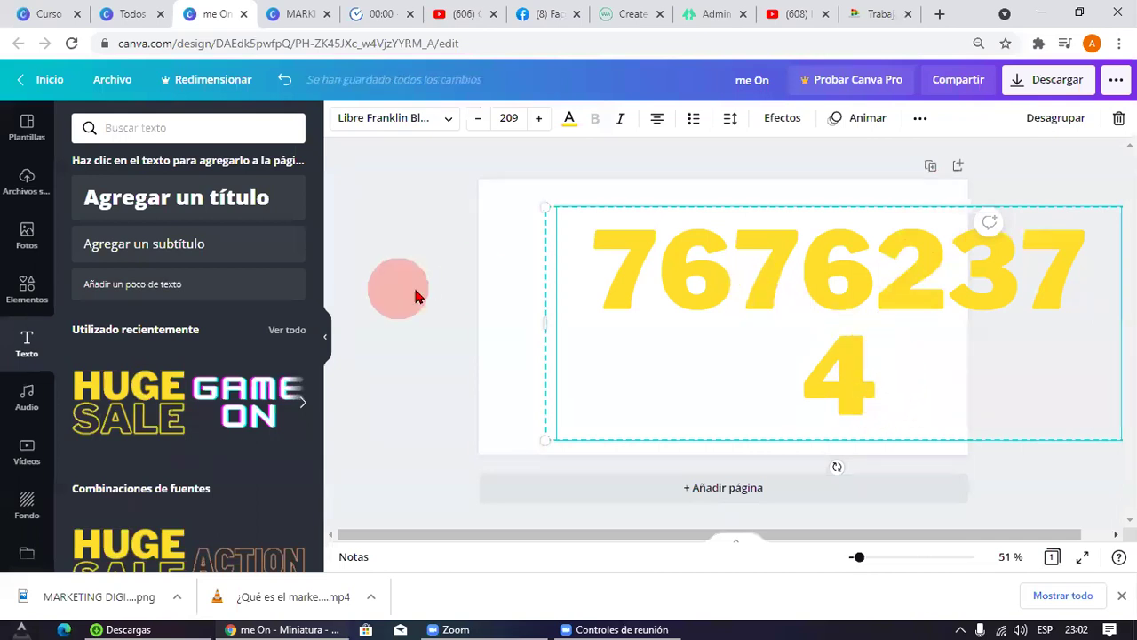
{"action": "left_click_drag", "start_coordinate": [543, 319], "coordinate": [458, 320]}
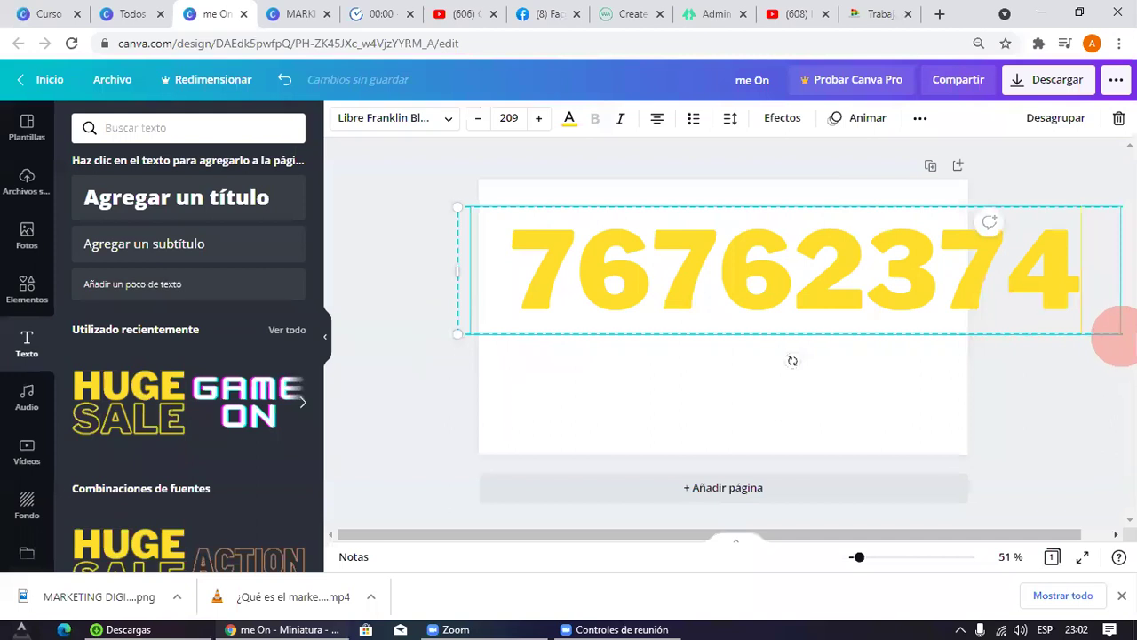
{"action": "left_click", "coordinate": [1016, 411]}
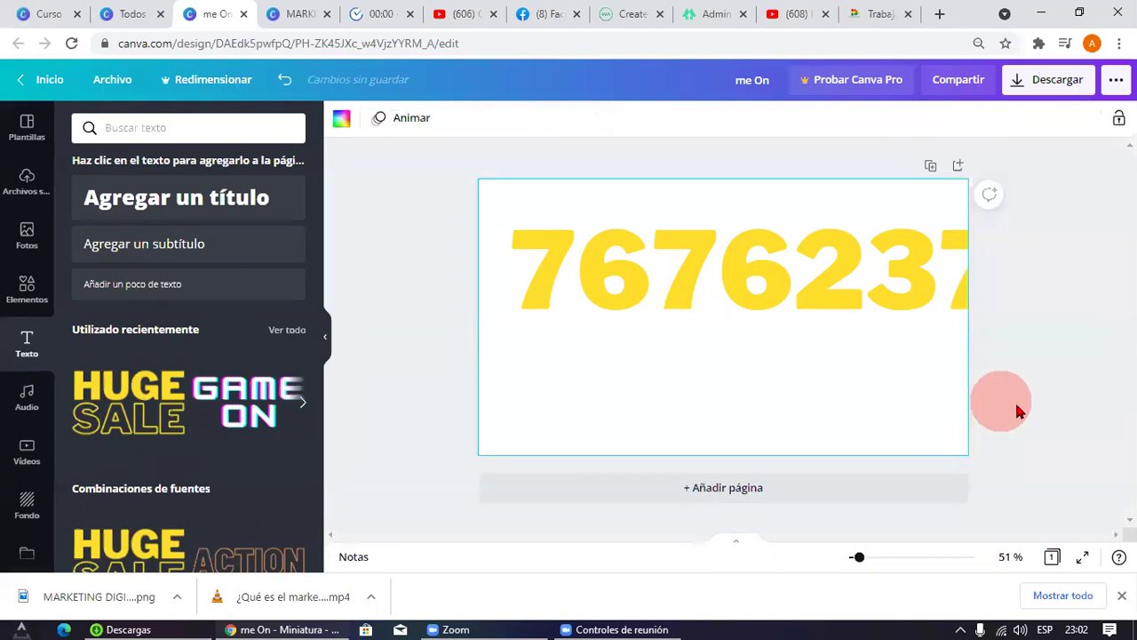
{"action": "left_click", "coordinate": [905, 315]}
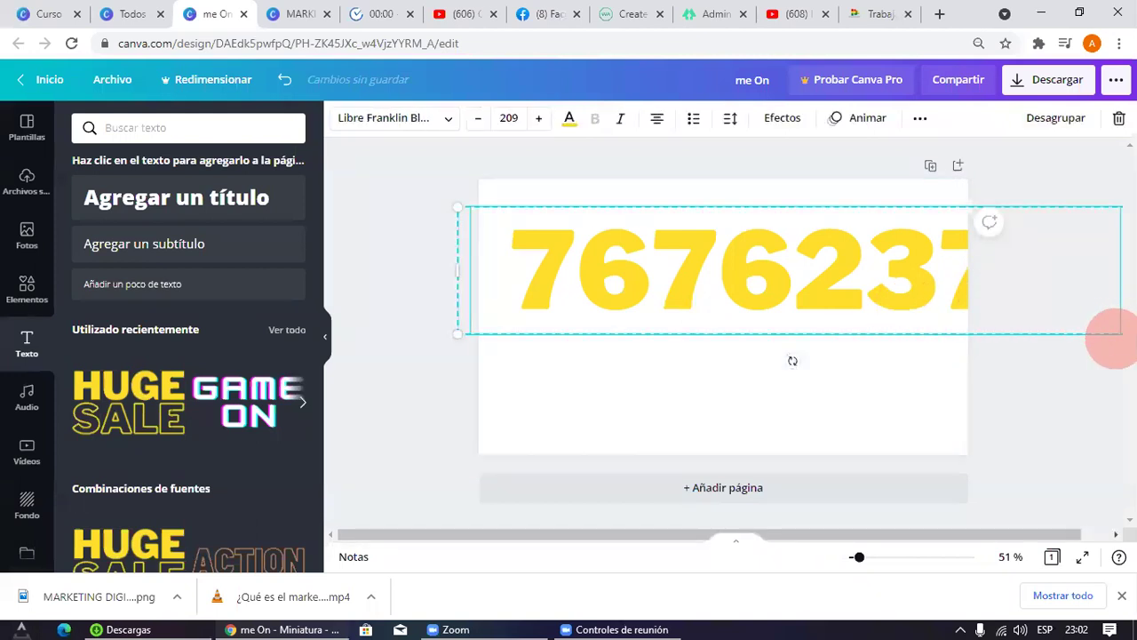
{"action": "left_click_drag", "start_coordinate": [1021, 294], "coordinate": [1074, 297]}
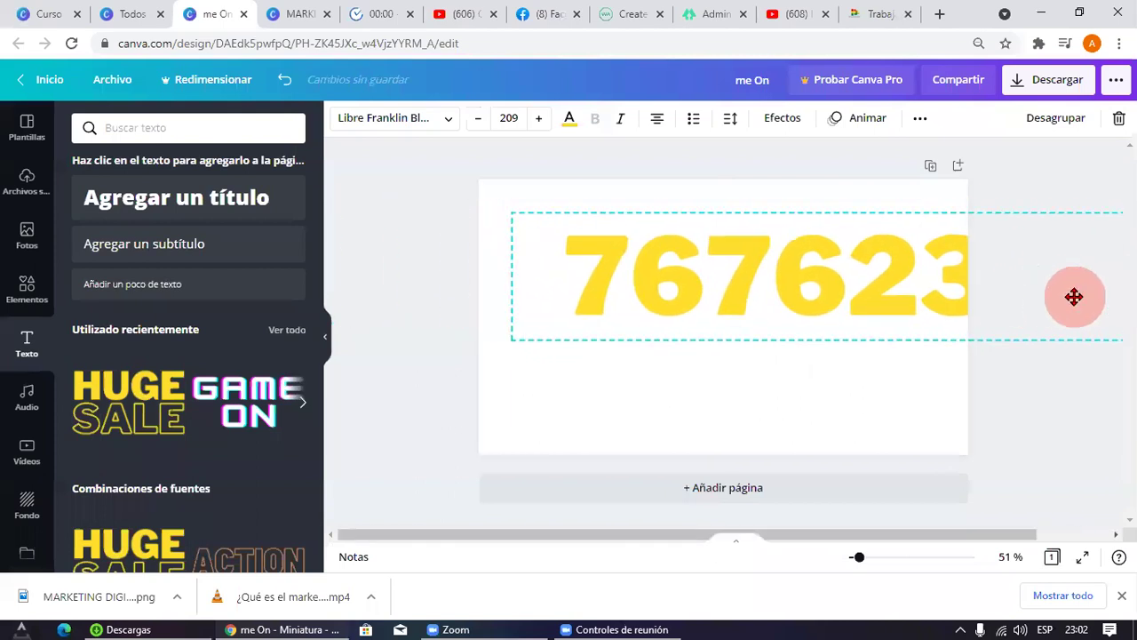
{"action": "left_click_drag", "start_coordinate": [500, 186], "coordinate": [666, 260]}
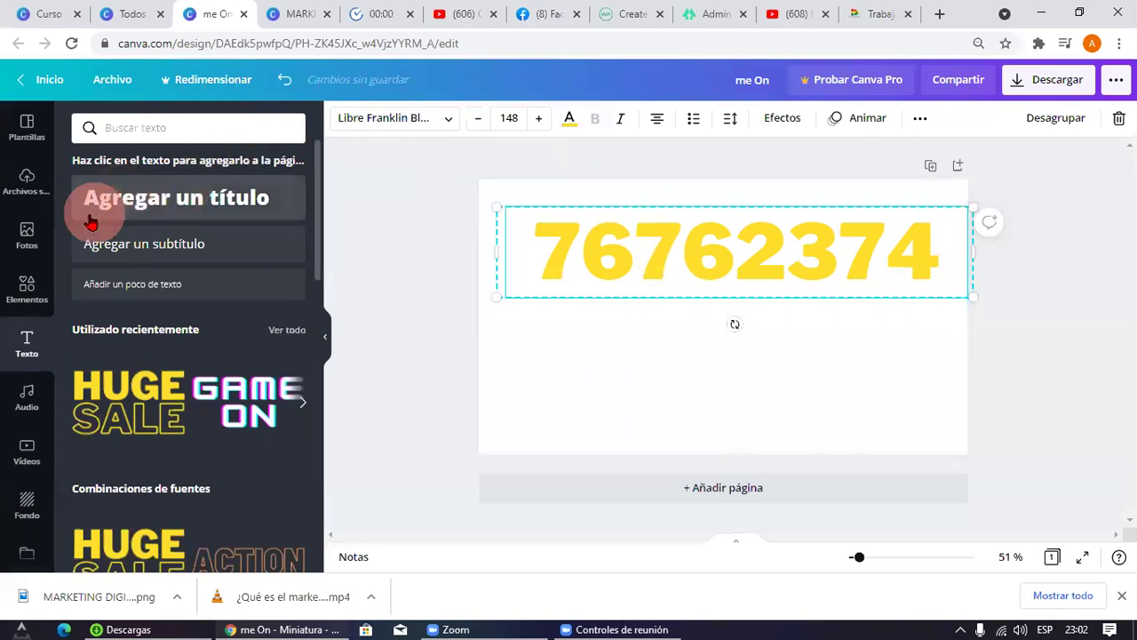
Set the thumbnail page background to black.
{"action": "left_click", "coordinate": [507, 197]}
{"action": "left_click", "coordinate": [341, 119]}
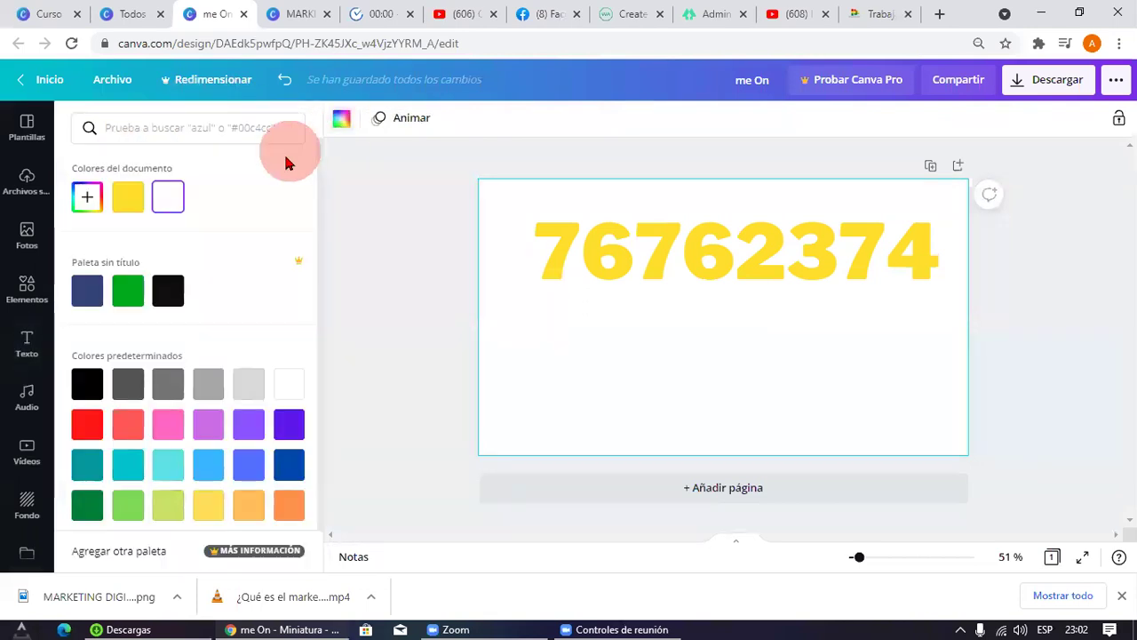
{"action": "left_click", "coordinate": [169, 300]}
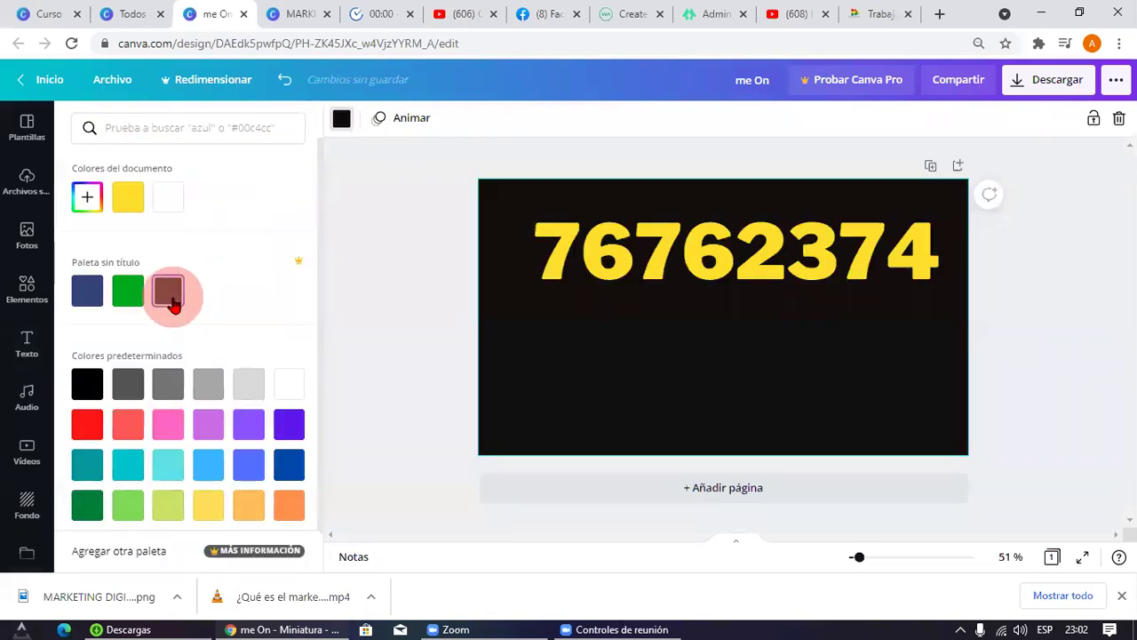
Move the yellow number down to the centre of the page.
{"action": "left_click_drag", "start_coordinate": [584, 297], "coordinate": [616, 325]}
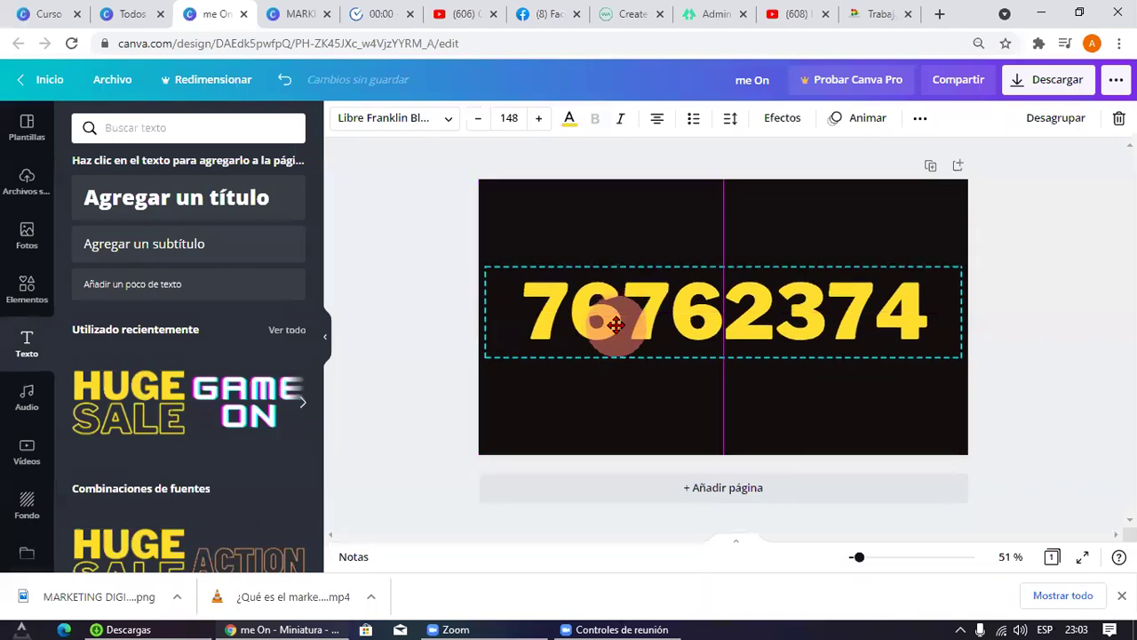
{"action": "left_click", "coordinate": [397, 212]}
{"action": "left_click", "coordinate": [170, 120]}
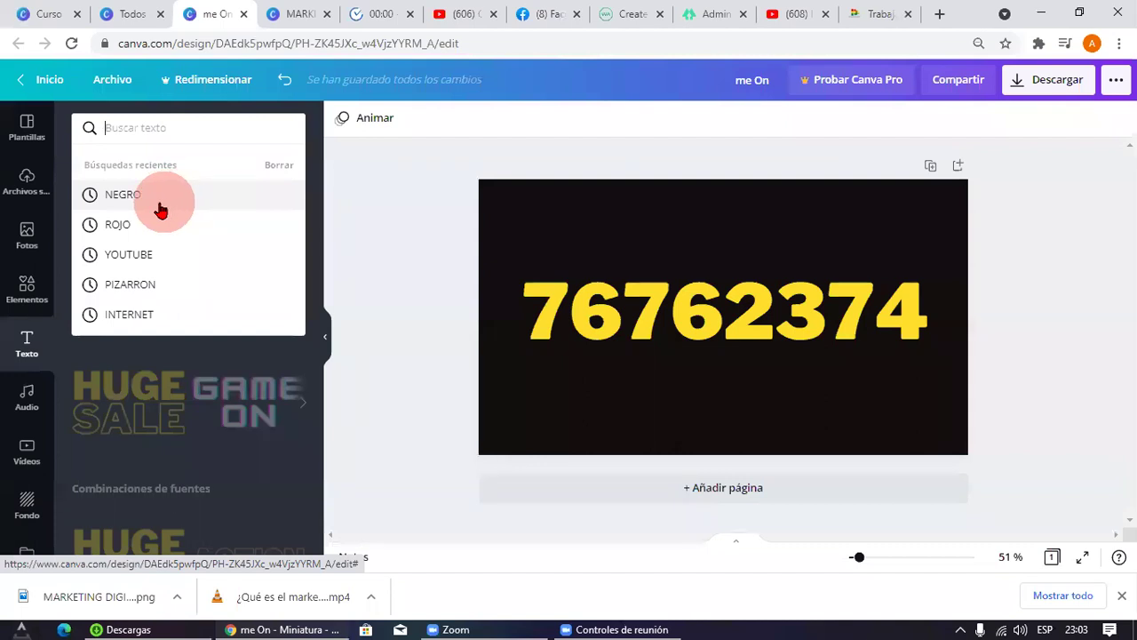
Search 'blob' in the text styles and Elements library, then switch to the YouTube tab.
{"action": "type", "text": "blob"}
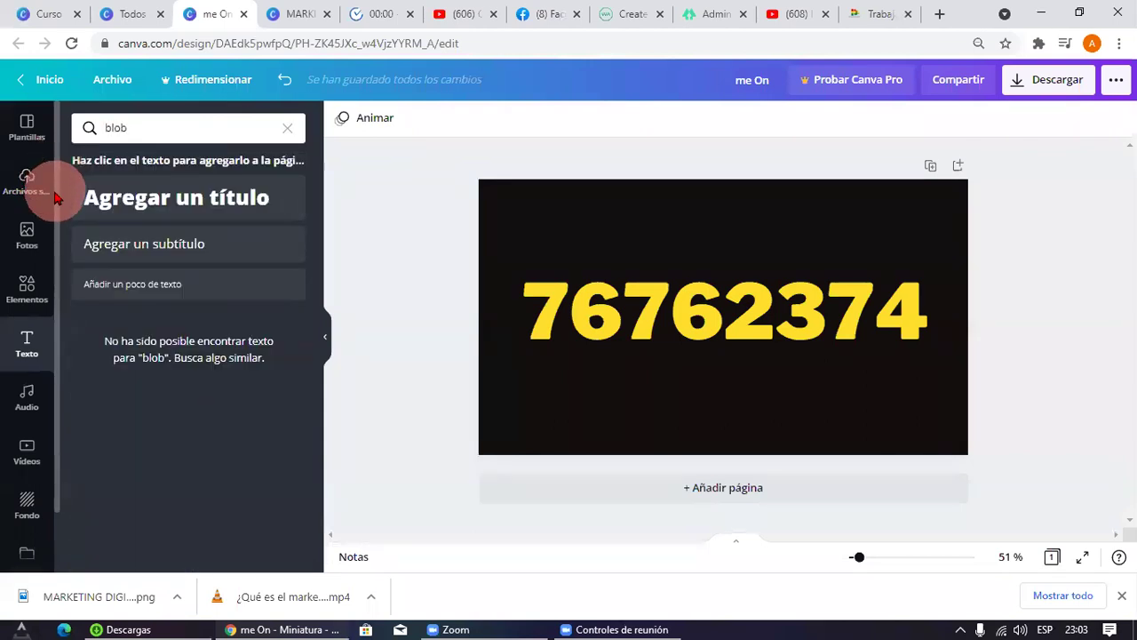
{"action": "left_click", "coordinate": [27, 232]}
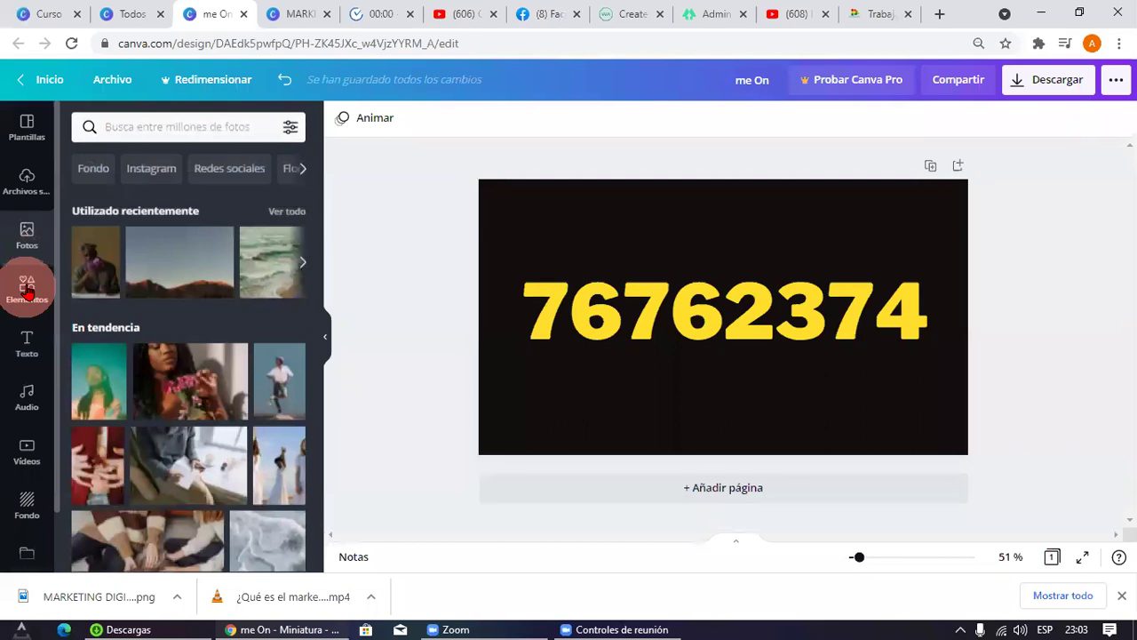
{"action": "left_click", "coordinate": [155, 136]}
{"action": "type", "text": "n"}
{"action": "key", "text": "BackSpace"}
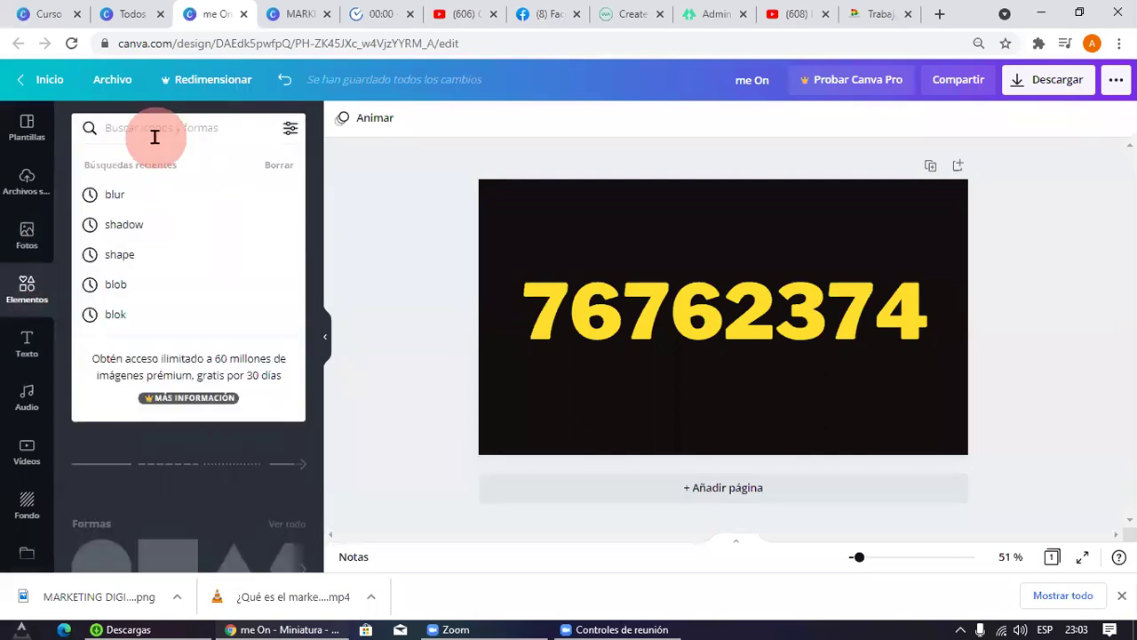
{"action": "type", "text": "blob"}
{"action": "key", "text": "Return"}
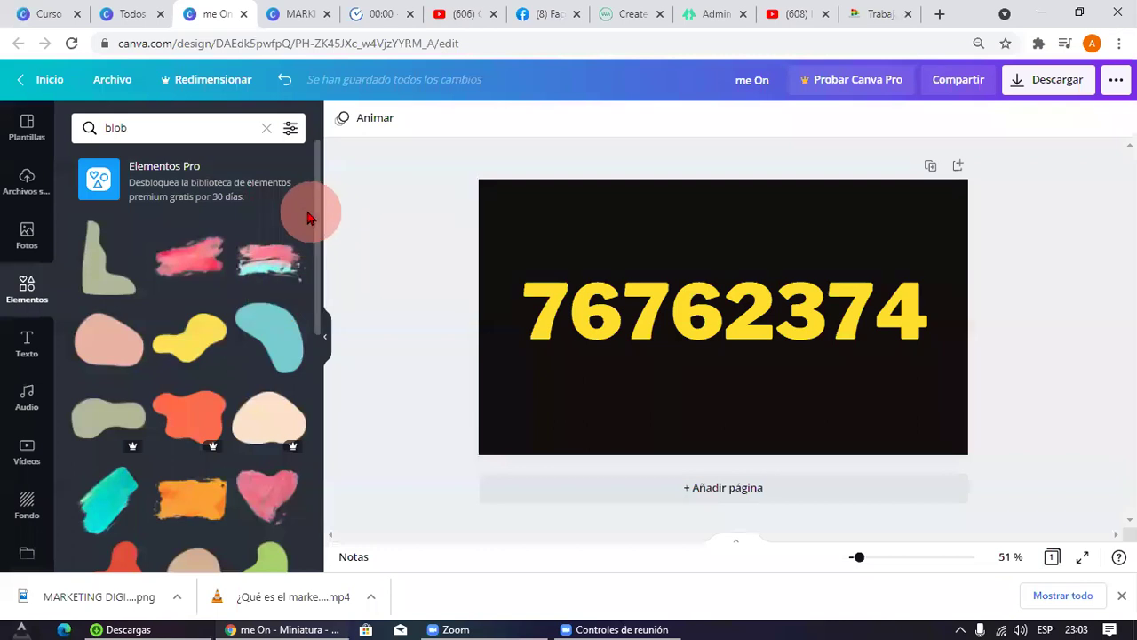
{"action": "left_click", "coordinate": [771, 11]}
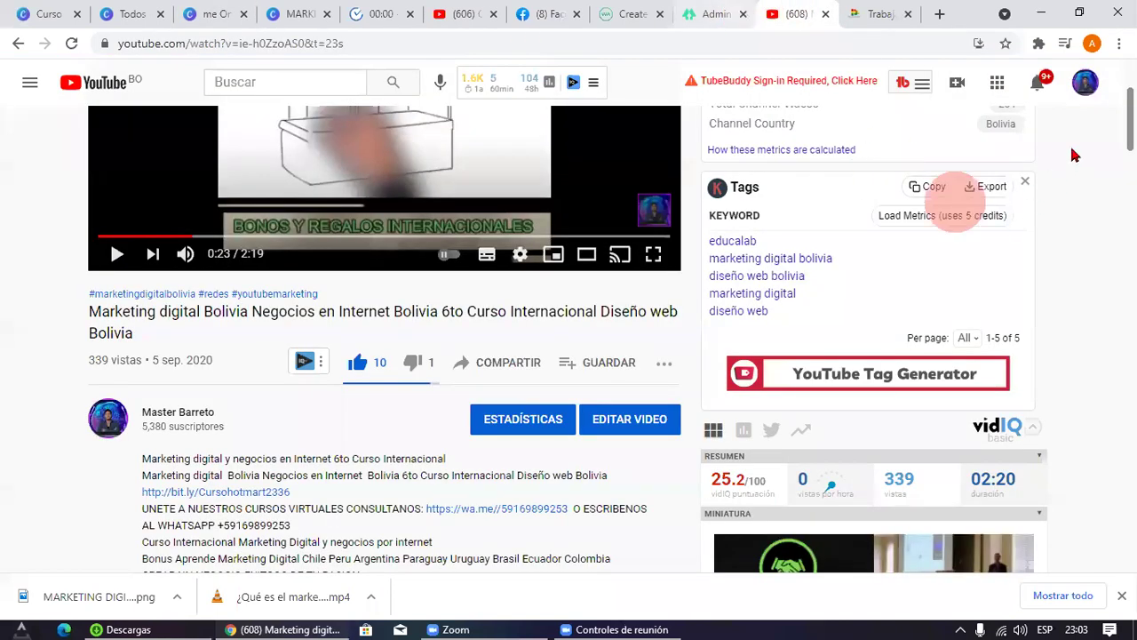
Switch the YouTube account to the test channel.
{"action": "left_click", "coordinate": [1085, 80]}
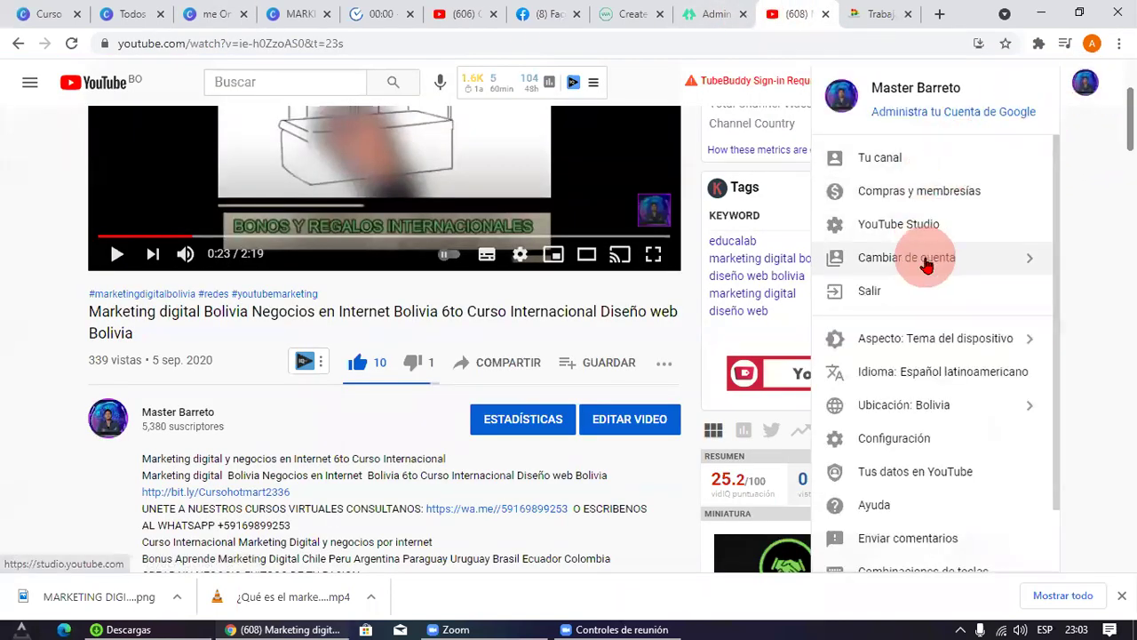
{"action": "left_click", "coordinate": [926, 263]}
{"action": "left_click", "coordinate": [916, 207]}
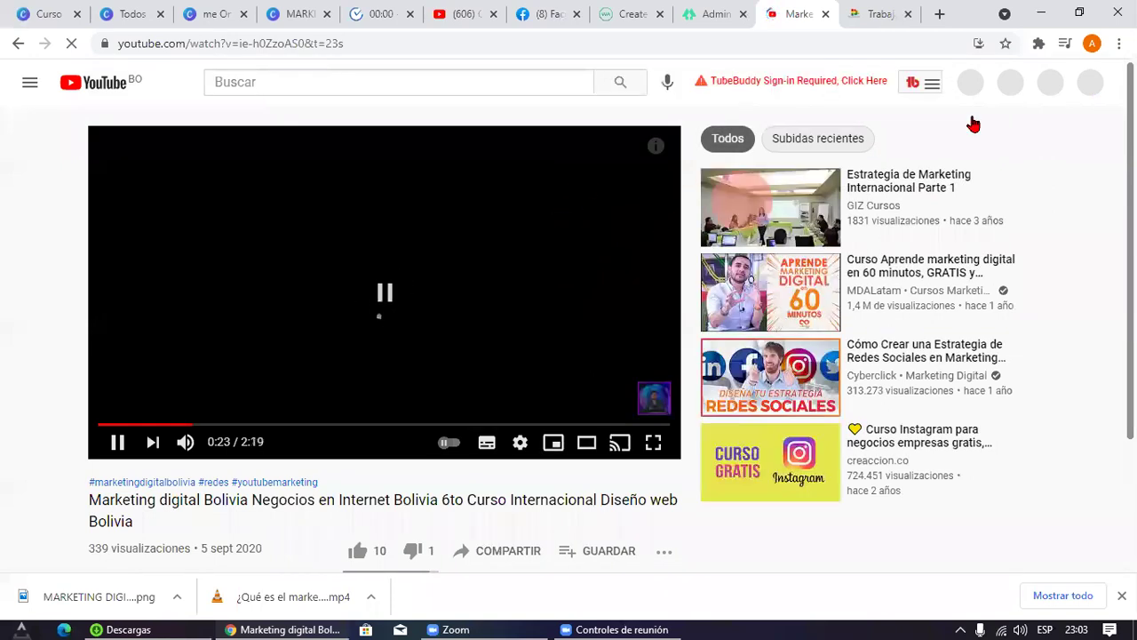
Open YouTube Studio from the account menu and scroll the dashboard.
{"action": "left_click", "coordinate": [1086, 85]}
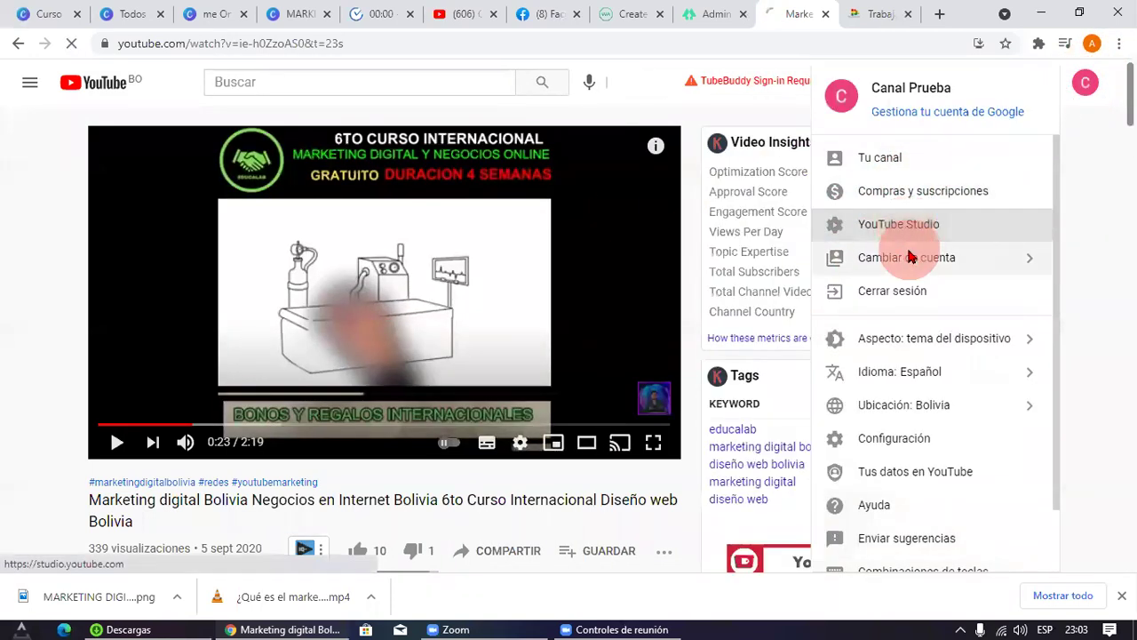
{"action": "left_click", "coordinate": [906, 235]}
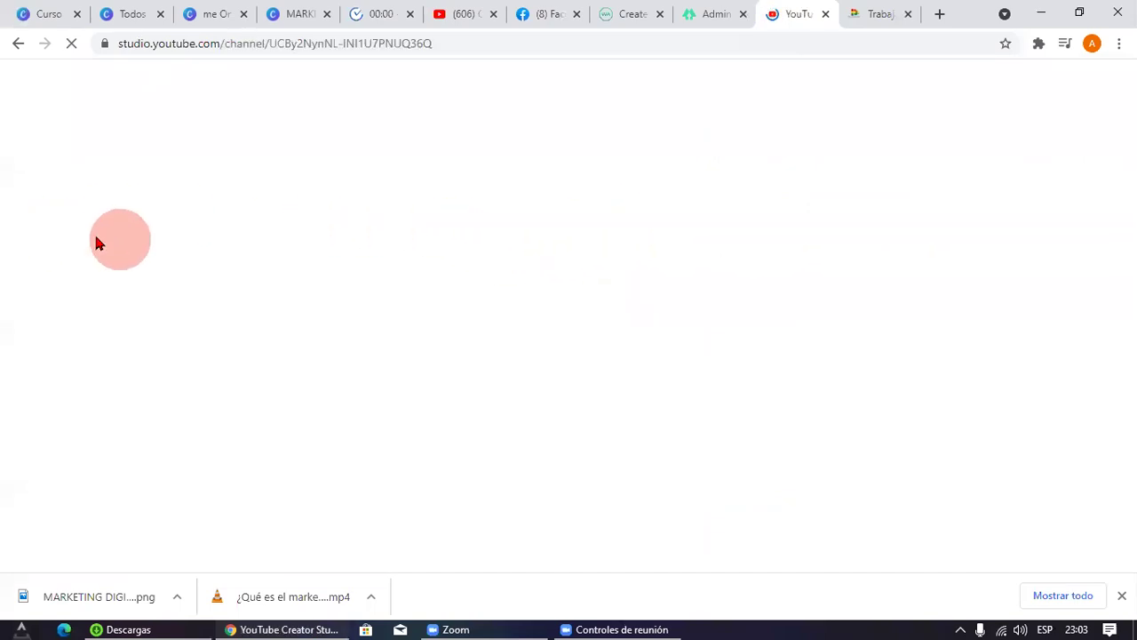
{"action": "scroll", "coordinate": [160, 444], "scroll_direction": "down", "scroll_amount": 5}
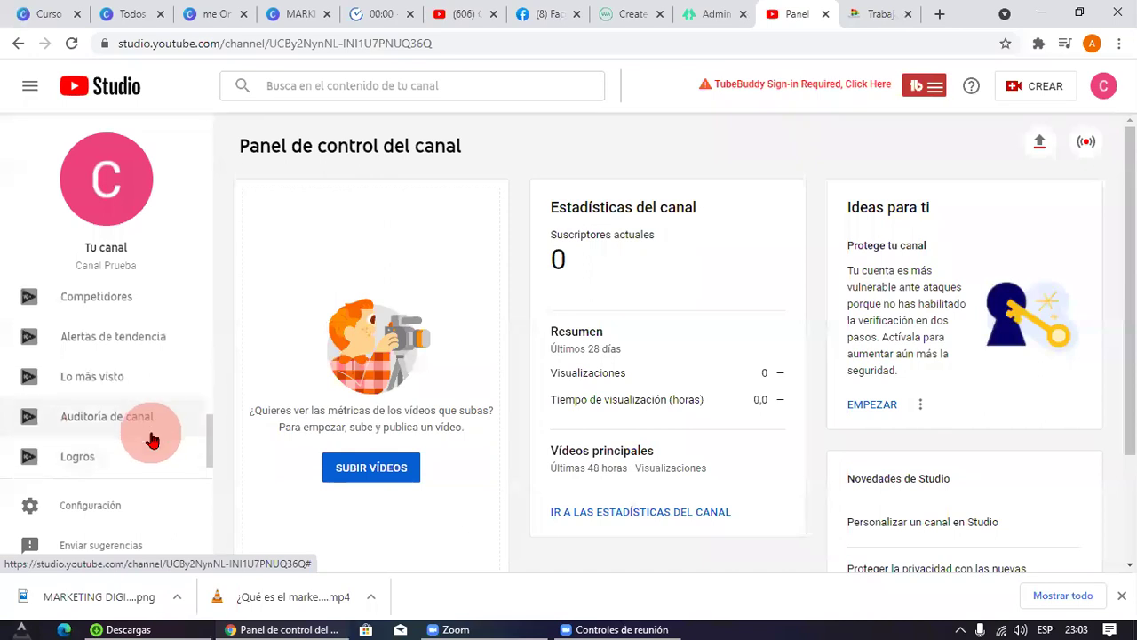
{"action": "scroll", "coordinate": [148, 436], "scroll_direction": "down", "scroll_amount": 1}
Open Settings, choose Canal, and switch to the Configuración avanzada tab.
{"action": "left_click", "coordinate": [145, 515]}
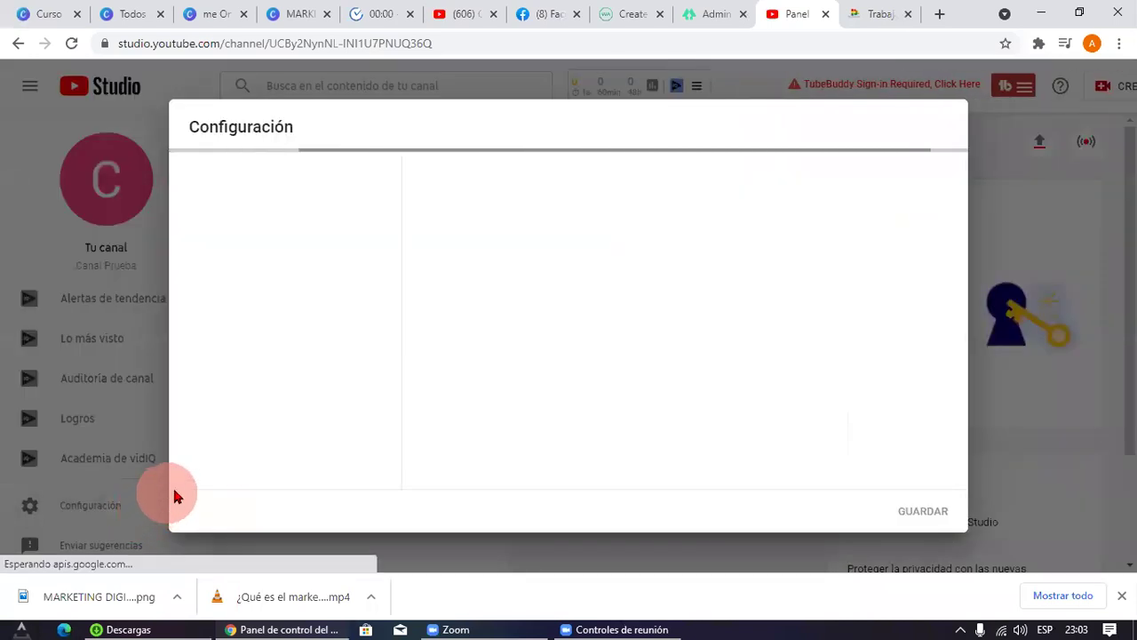
{"action": "left_click", "coordinate": [323, 221]}
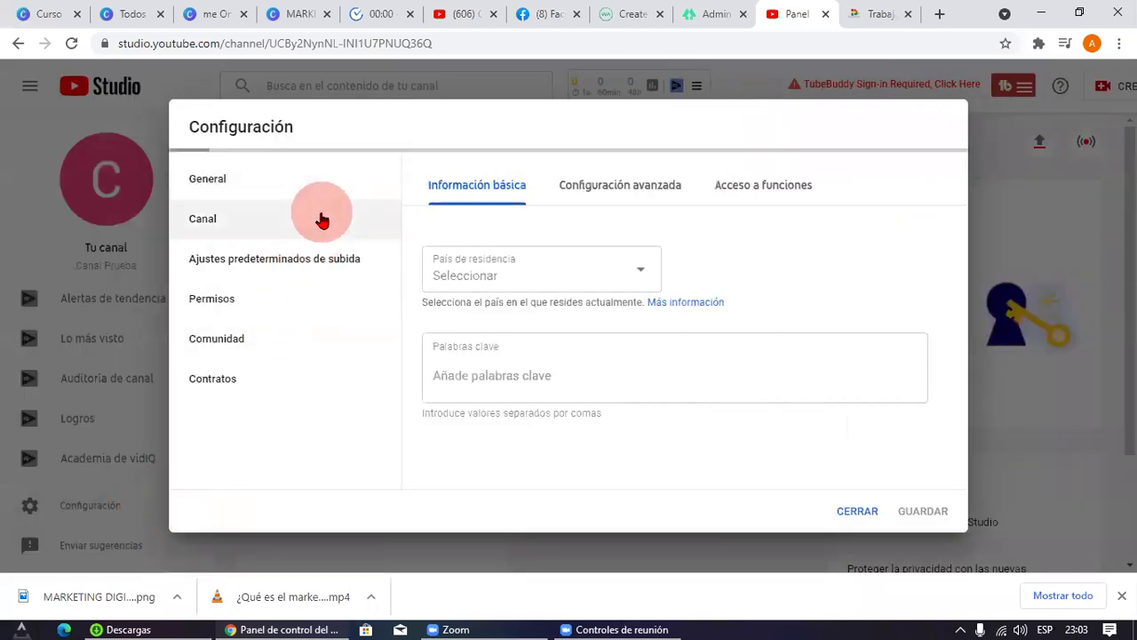
{"action": "left_click", "coordinate": [616, 208]}
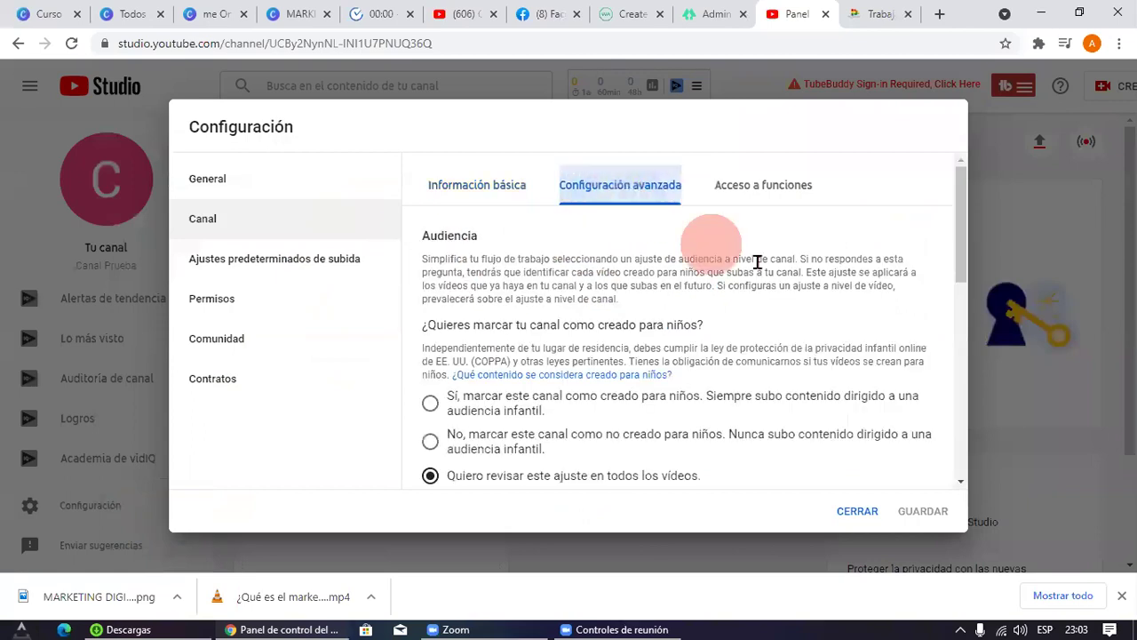
{"action": "scroll", "coordinate": [765, 284], "scroll_direction": "down", "scroll_amount": 6}
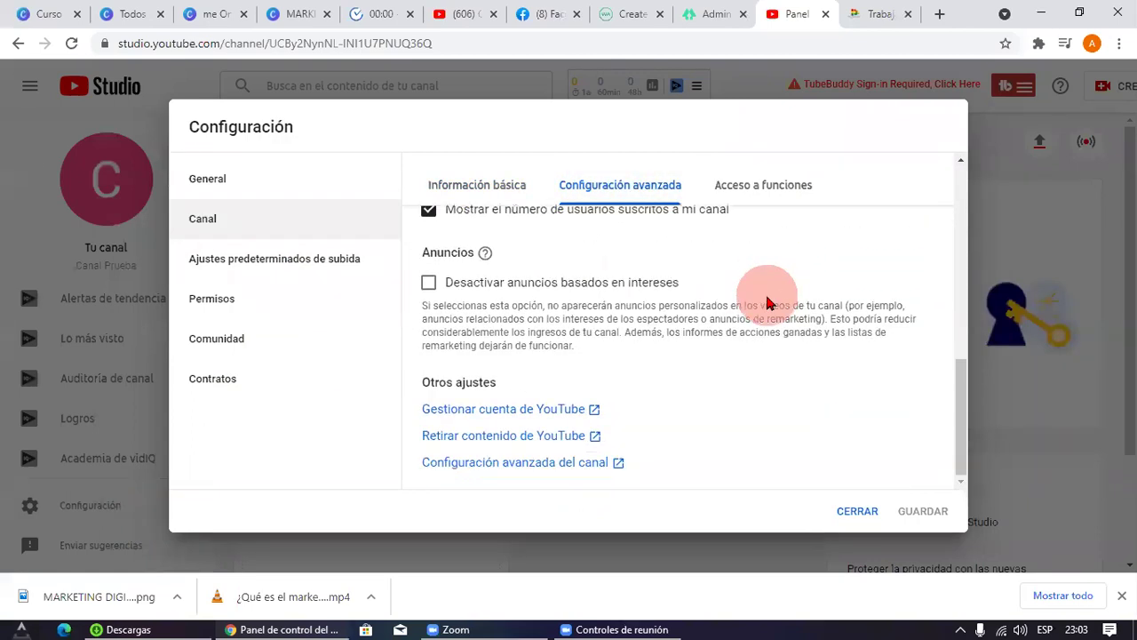
Visit the account management and advanced channel settings pages, then close the extra tab.
{"action": "left_click", "coordinate": [473, 410]}
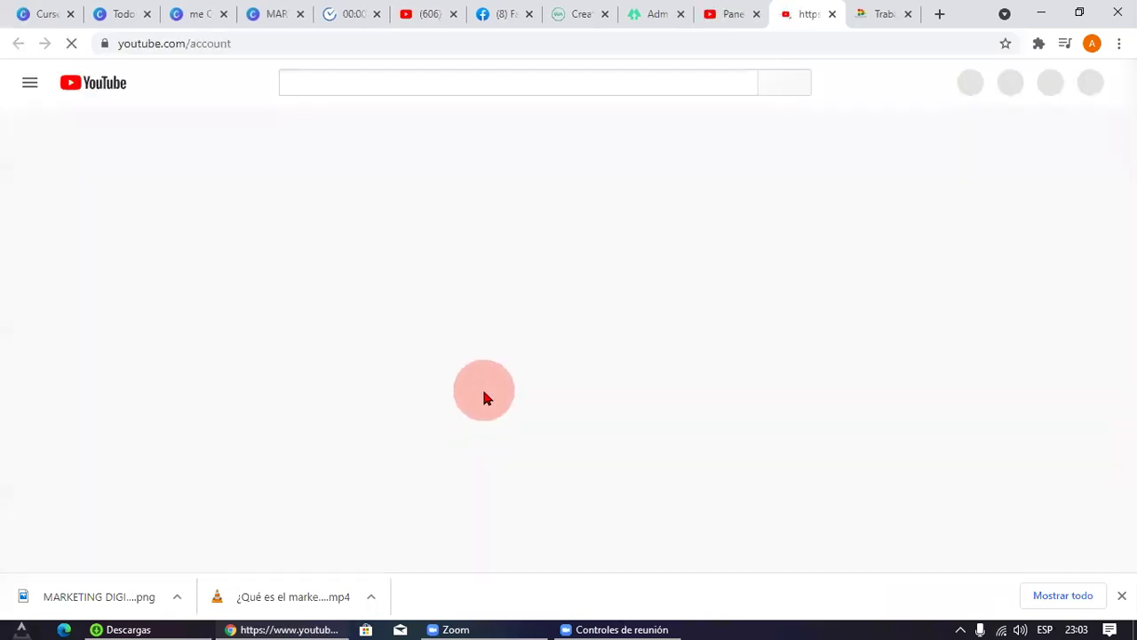
{"action": "scroll", "coordinate": [642, 325], "scroll_direction": "down", "scroll_amount": 4}
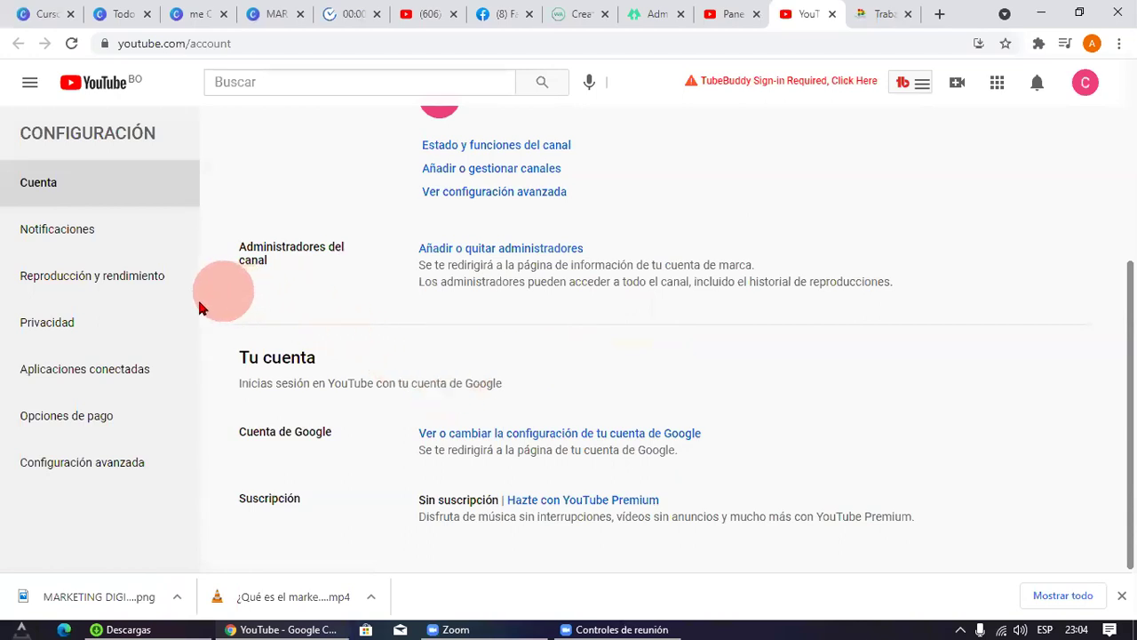
{"action": "scroll", "coordinate": [147, 427], "scroll_direction": "up", "scroll_amount": 4}
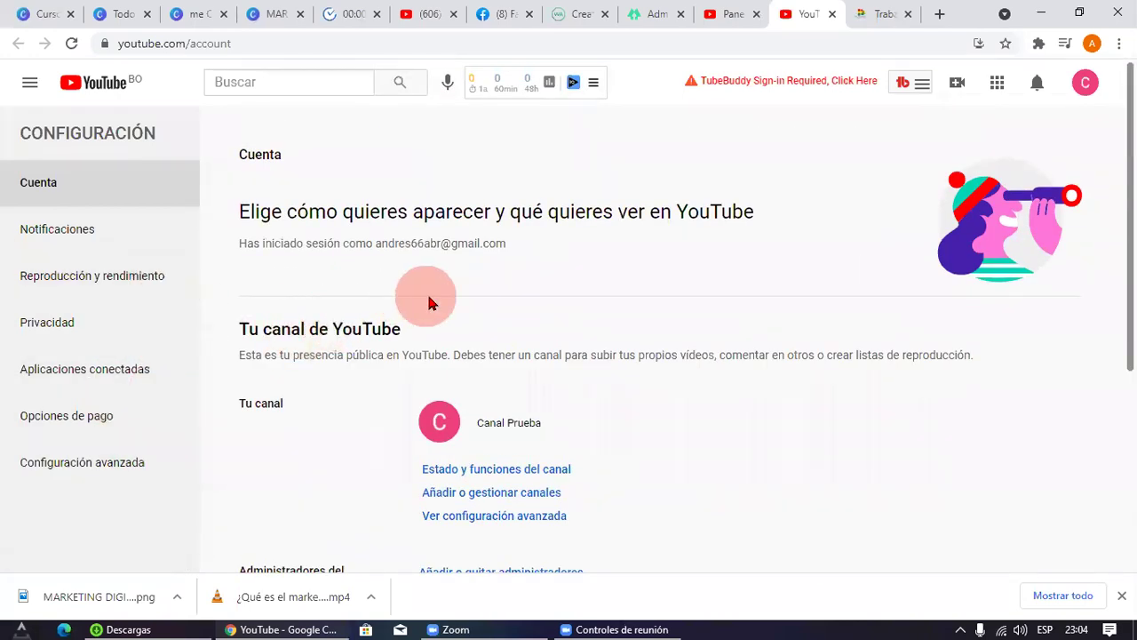
{"action": "scroll", "coordinate": [676, 221], "scroll_direction": "down", "scroll_amount": 4}
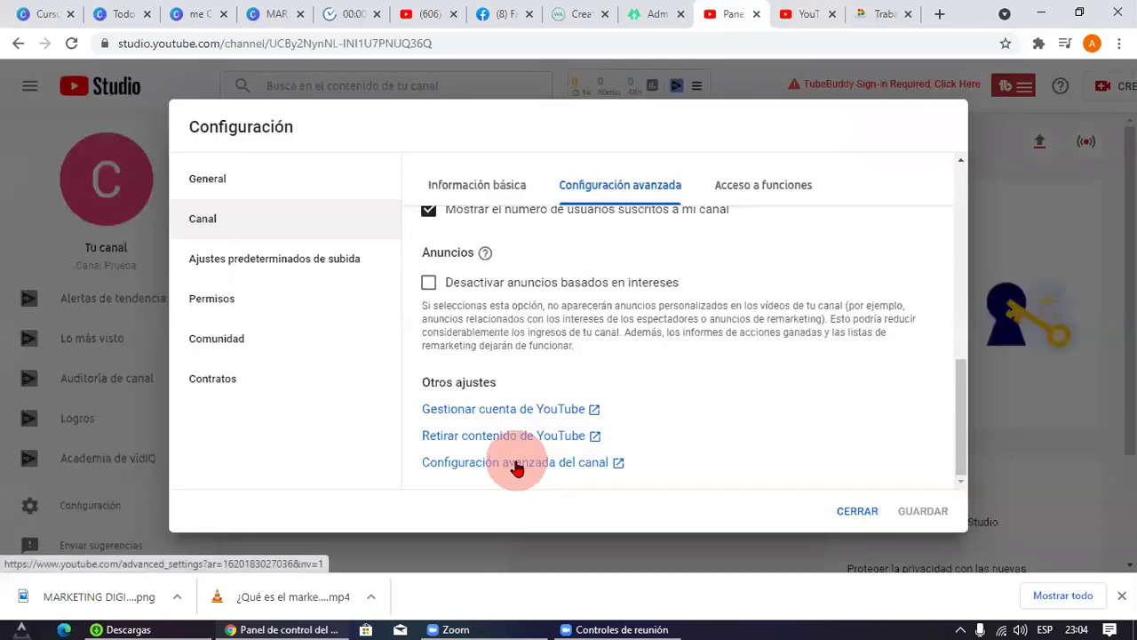
{"action": "left_click", "coordinate": [516, 464]}
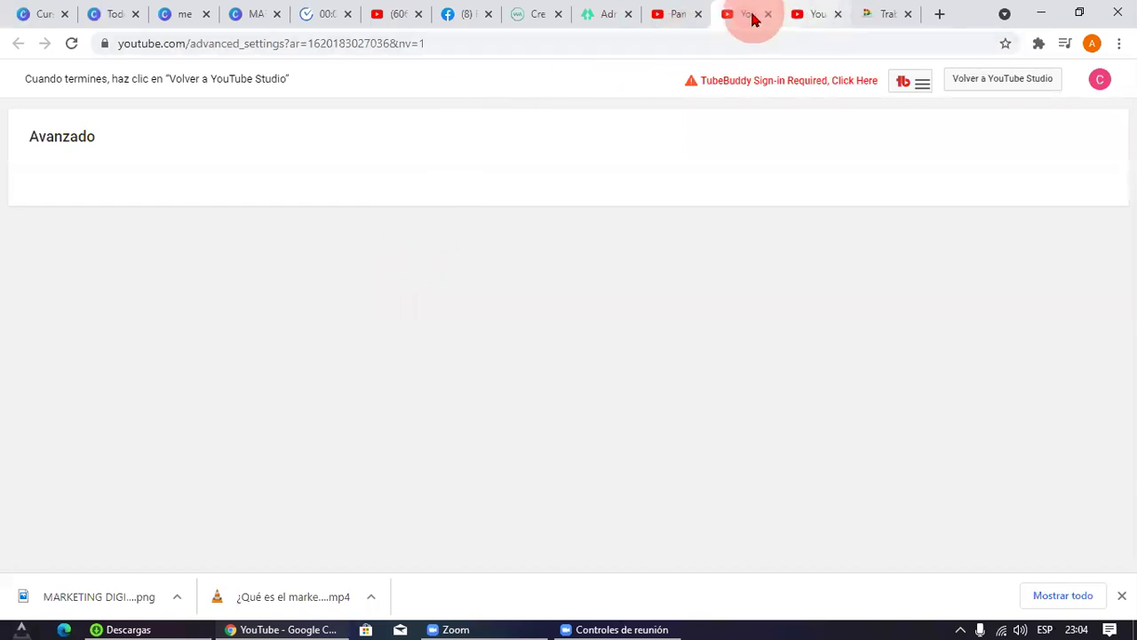
{"action": "left_click", "coordinate": [769, 16]}
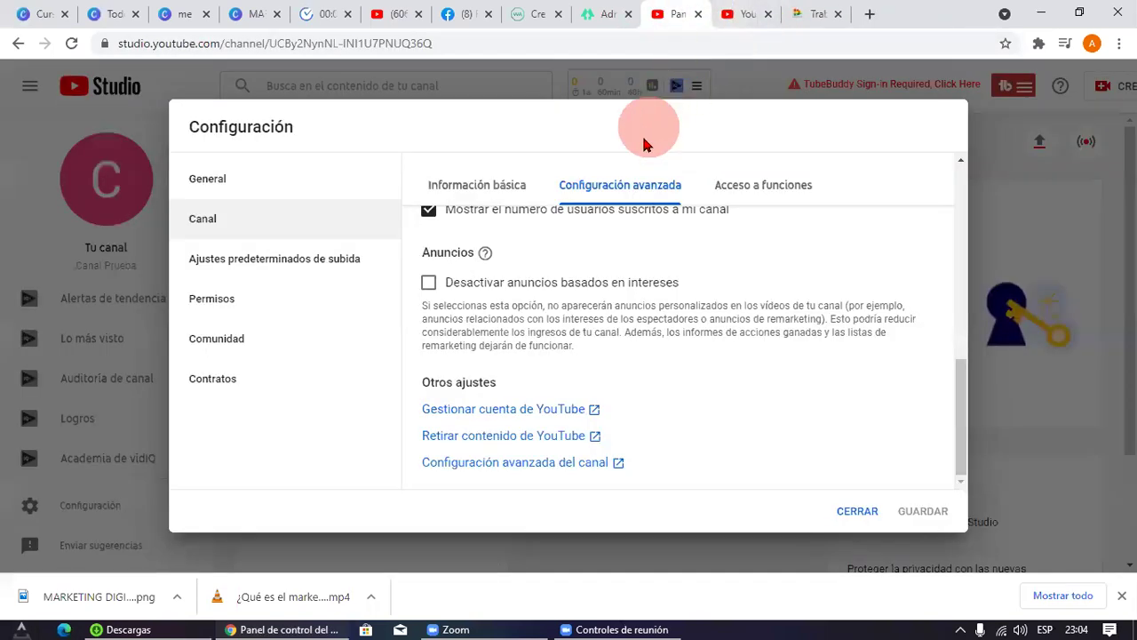
Open the Acceso a funciones tab and highlight the phone-verification features heading.
{"action": "left_click", "coordinate": [777, 197]}
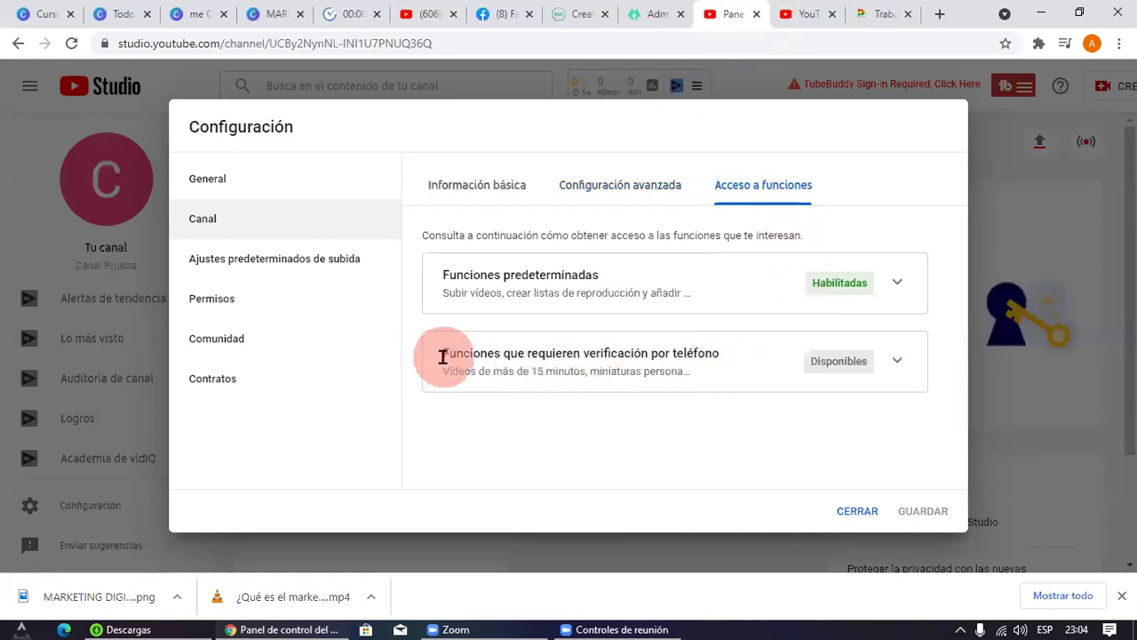
{"action": "left_click_drag", "start_coordinate": [442, 357], "coordinate": [734, 355]}
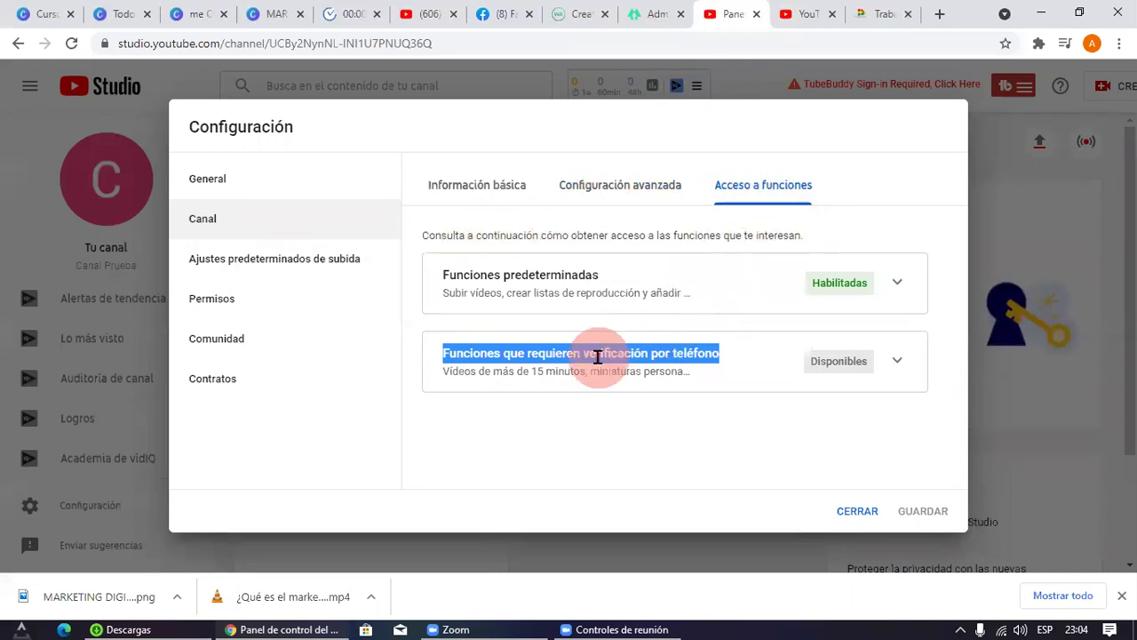
{"action": "left_click", "coordinate": [695, 464]}
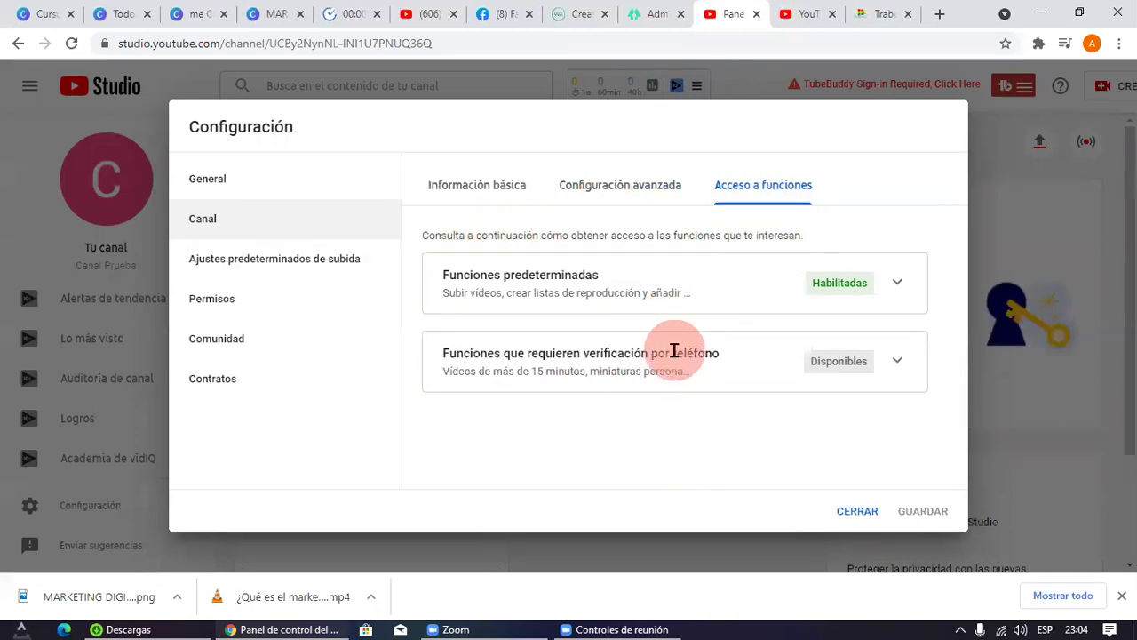
Expand 'Funciones que requieren verificación por teléfono' and review the listed features and requirements.
{"action": "left_click", "coordinate": [891, 363]}
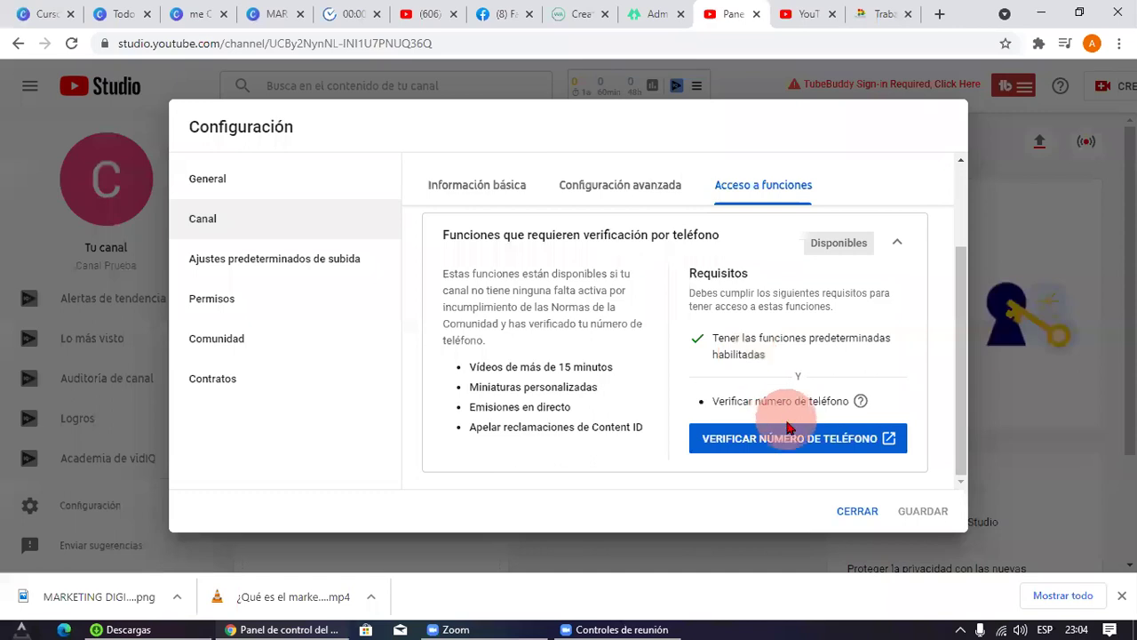
{"action": "left_click_drag", "start_coordinate": [457, 368], "coordinate": [653, 436]}
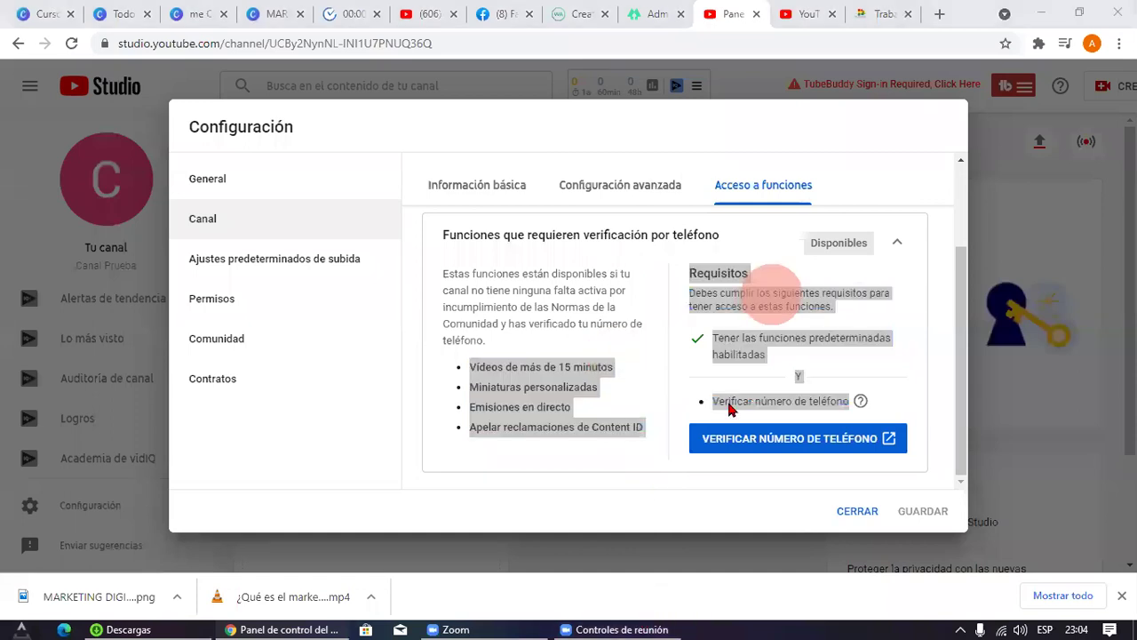
{"action": "left_click", "coordinate": [602, 404]}
{"action": "left_click_drag", "start_coordinate": [545, 402], "coordinate": [460, 436]}
{"action": "left_click", "coordinate": [616, 451]}
{"action": "left_click", "coordinate": [533, 464]}
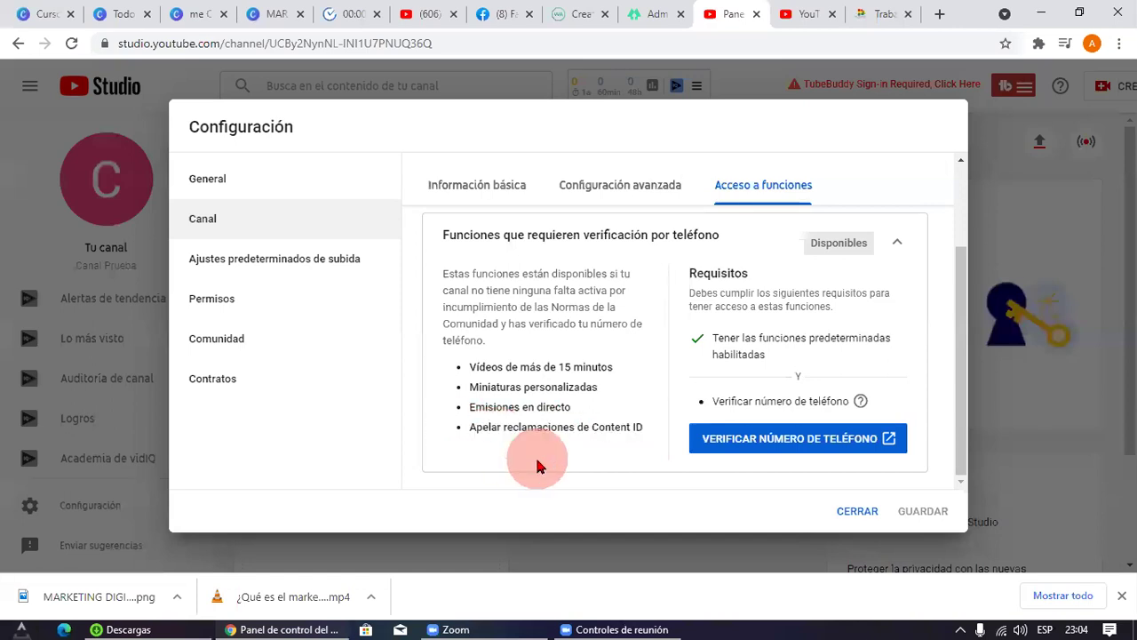
{"action": "left_click", "coordinate": [825, 439]}
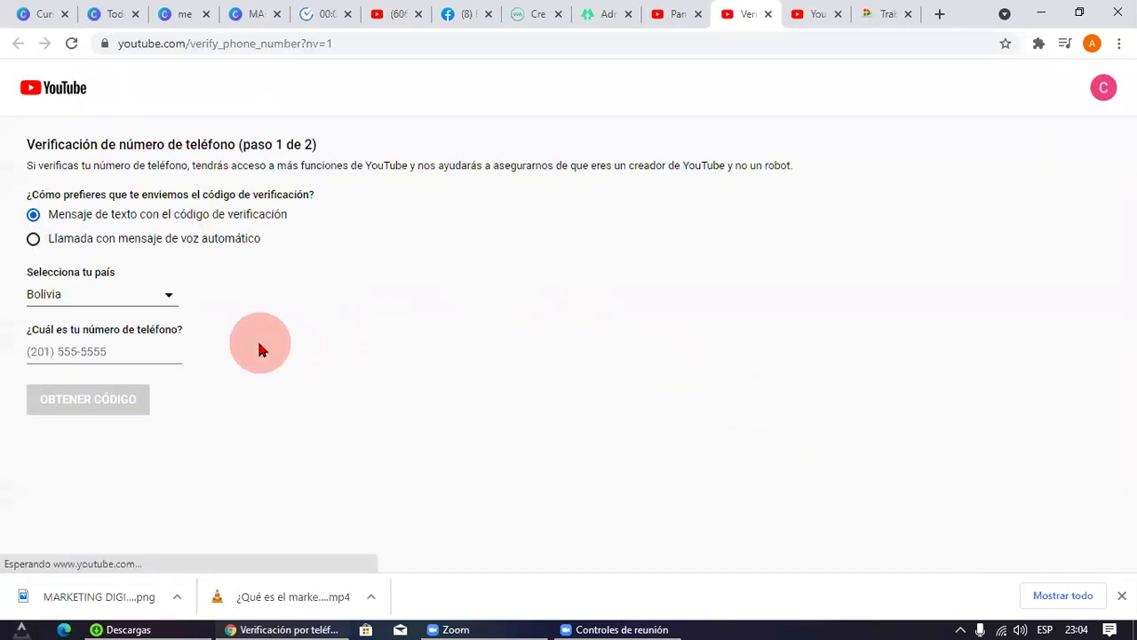
Enter the channel's phone number and request an SMS verification code.
{"action": "left_click", "coordinate": [97, 353]}
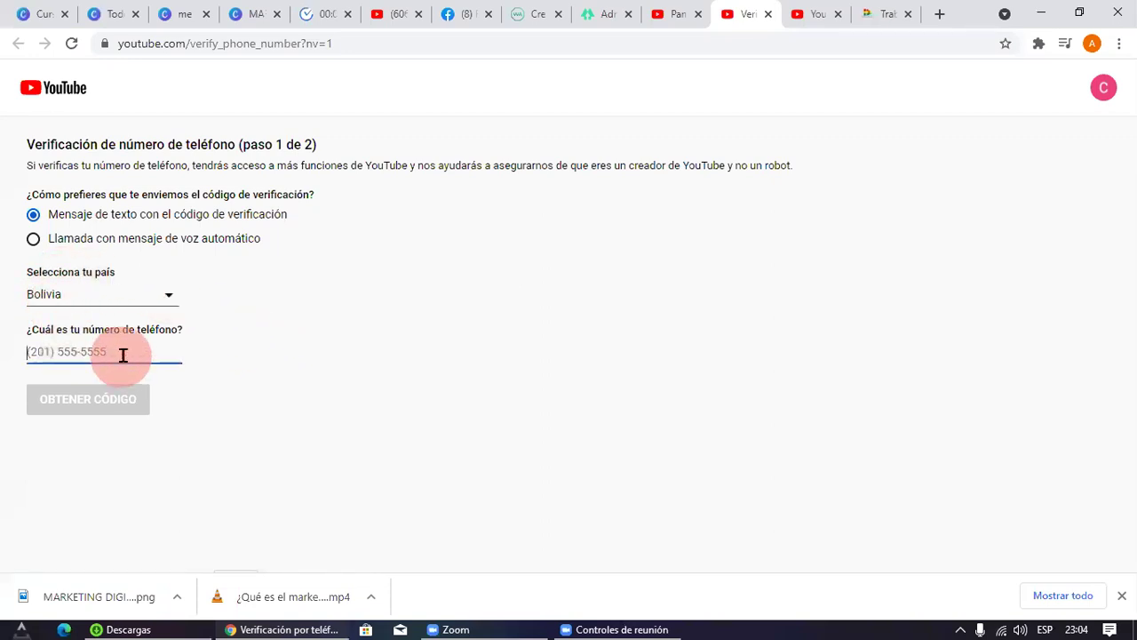
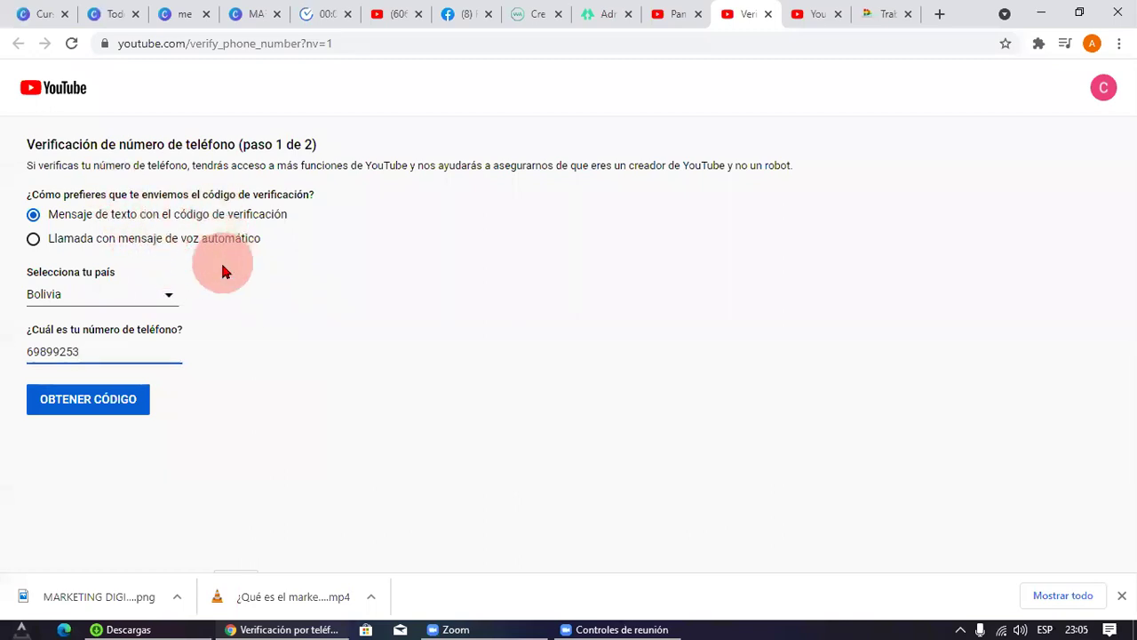
{"action": "left_click", "coordinate": [124, 396]}
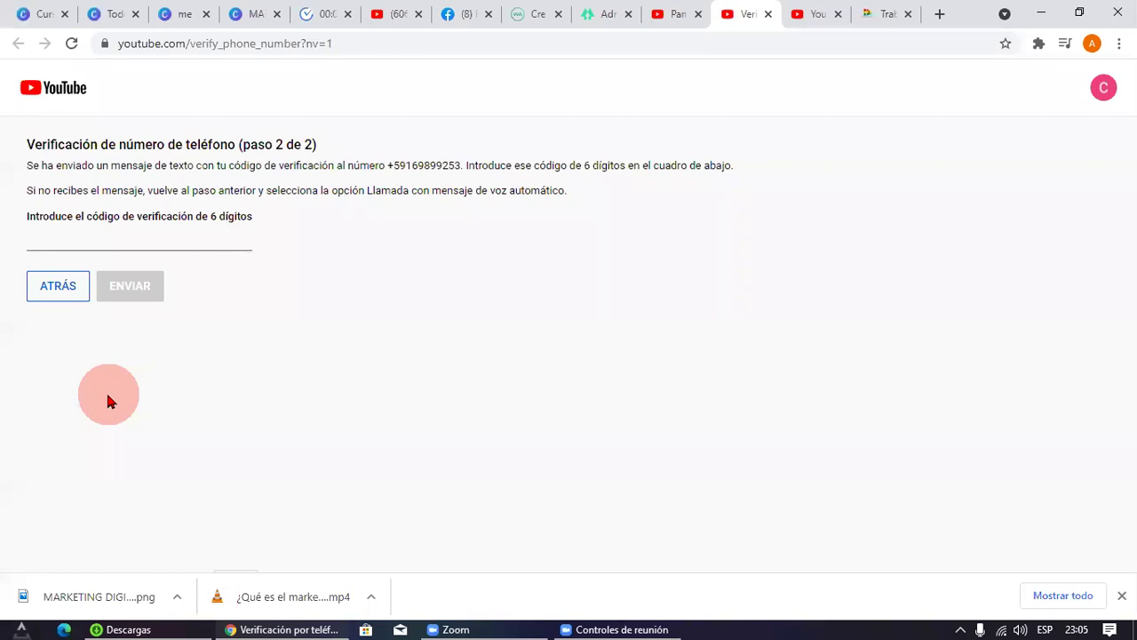
Enter the received verification code, submit it, and return to the YouTube home page.
{"action": "left_click", "coordinate": [61, 241]}
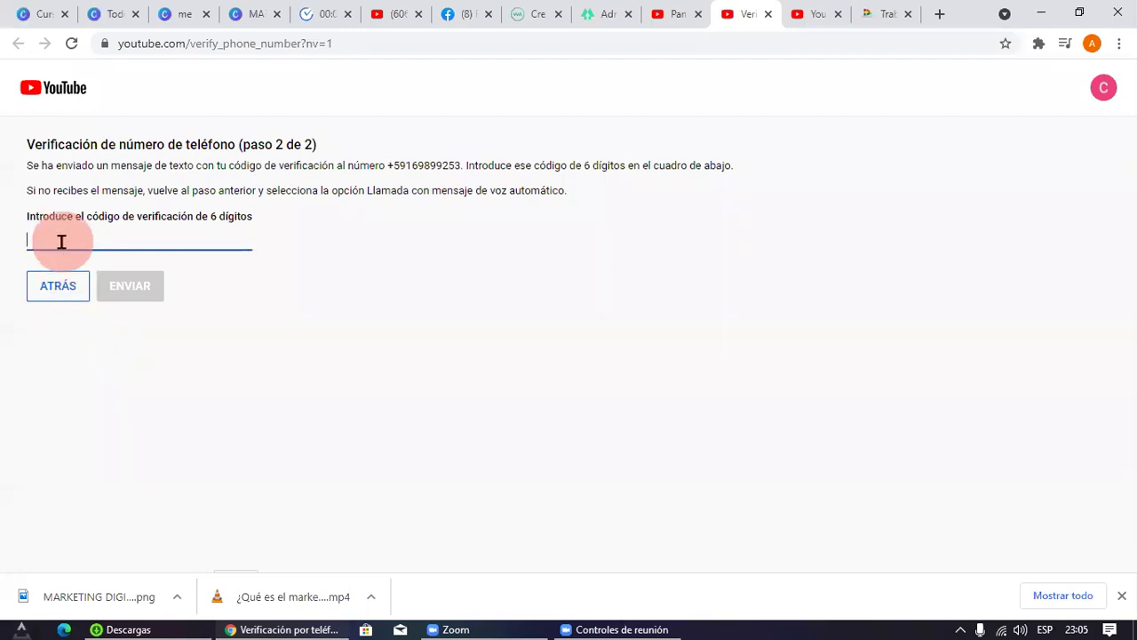
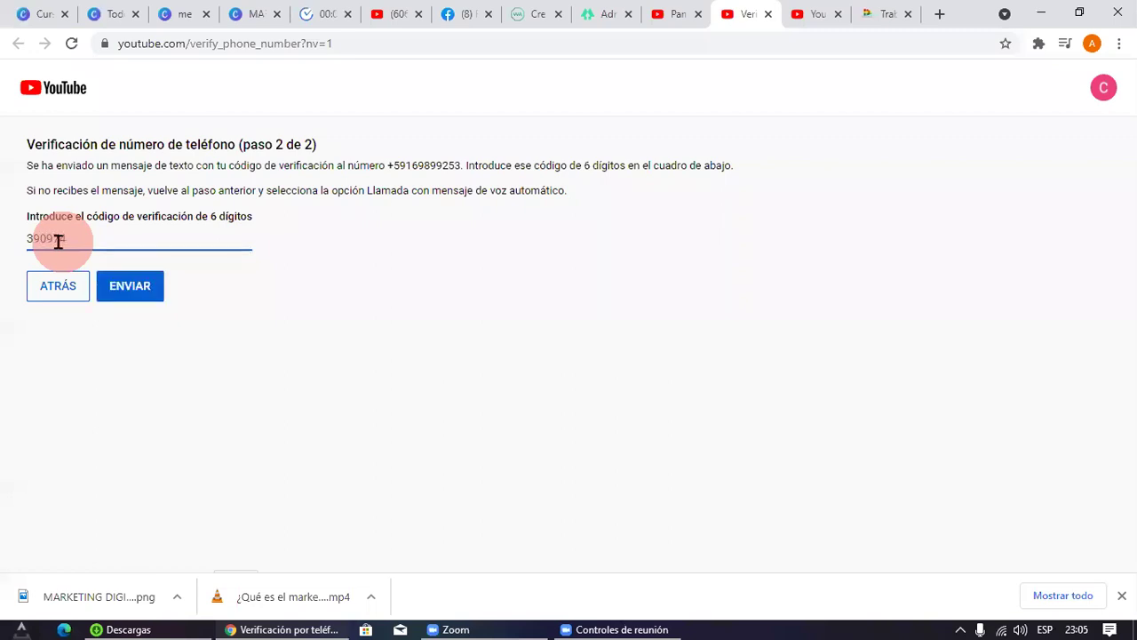
{"action": "left_click_drag", "start_coordinate": [81, 241], "coordinate": [12, 223]}
{"action": "left_click", "coordinate": [290, 322]}
{"action": "left_click", "coordinate": [141, 279]}
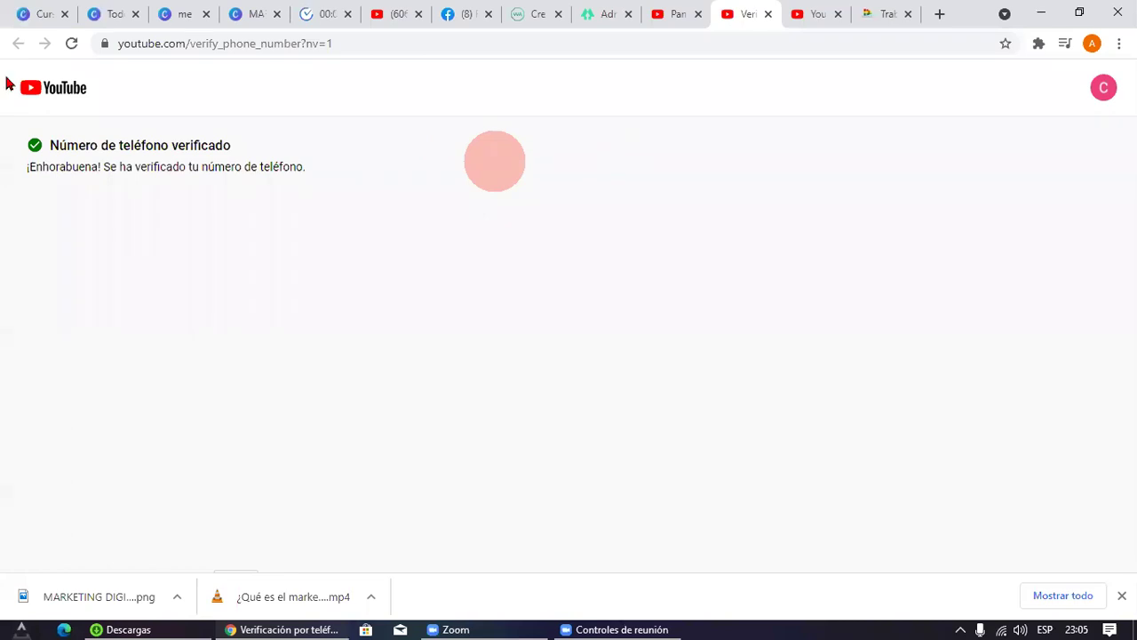
{"action": "left_click", "coordinate": [80, 94]}
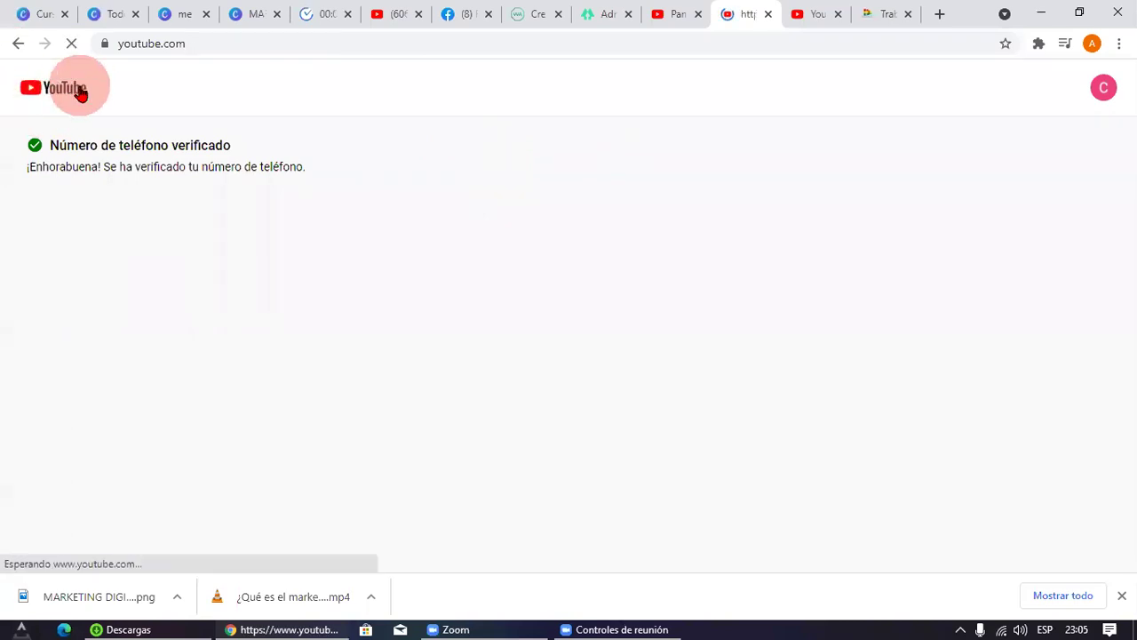